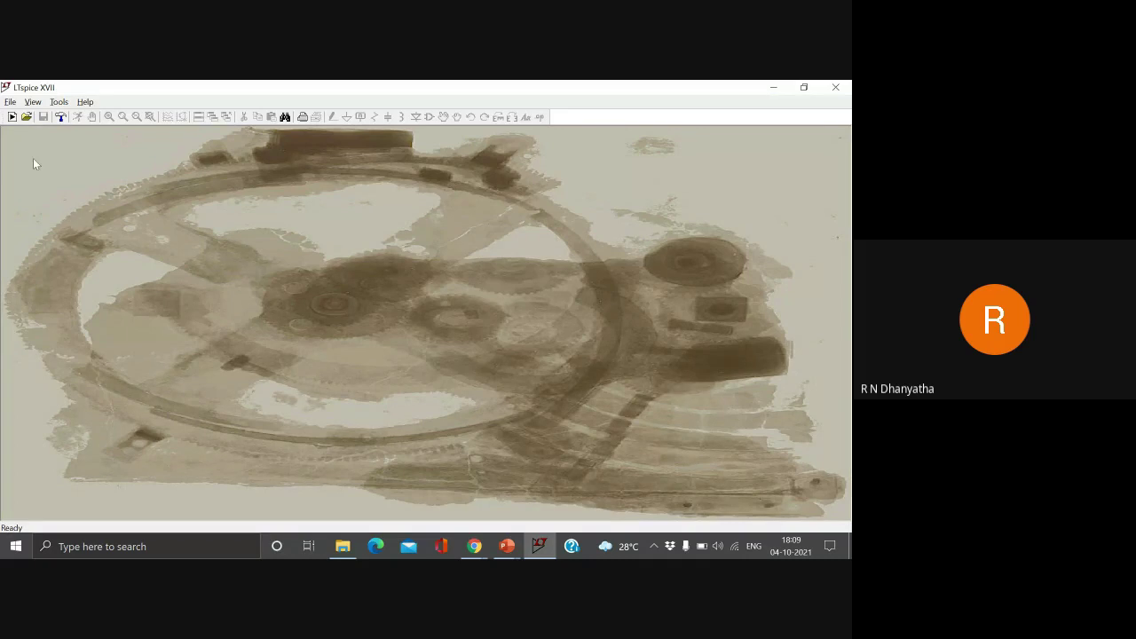
Step: Create a new schematic and place a voltage source (voltage) on the left side of the drawing area
left_click(10, 102)
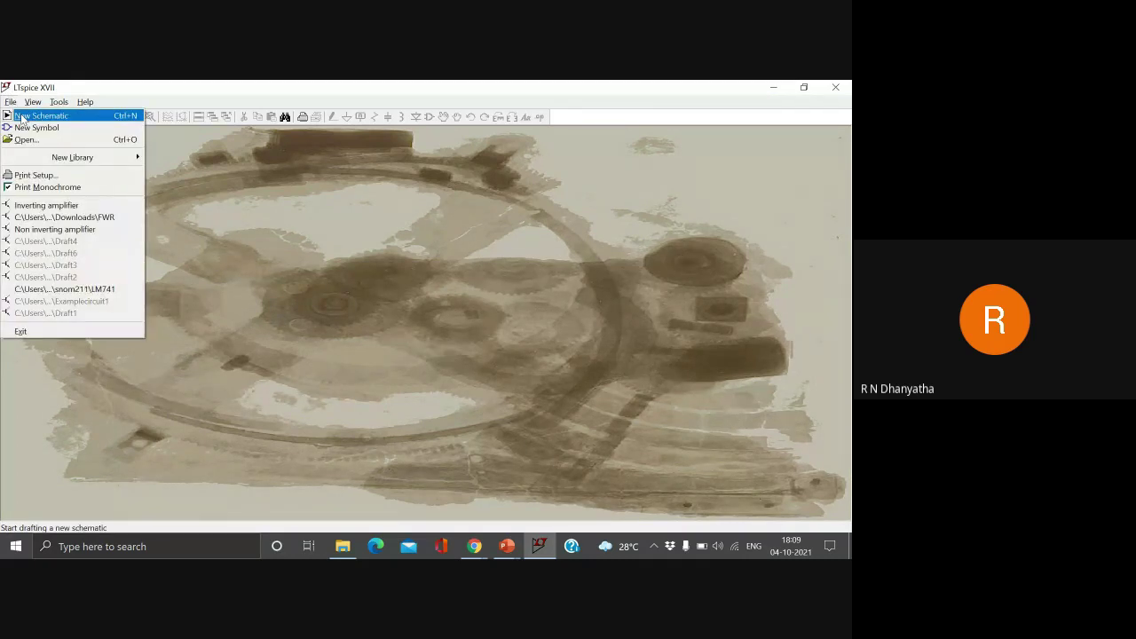
left_click(40, 116)
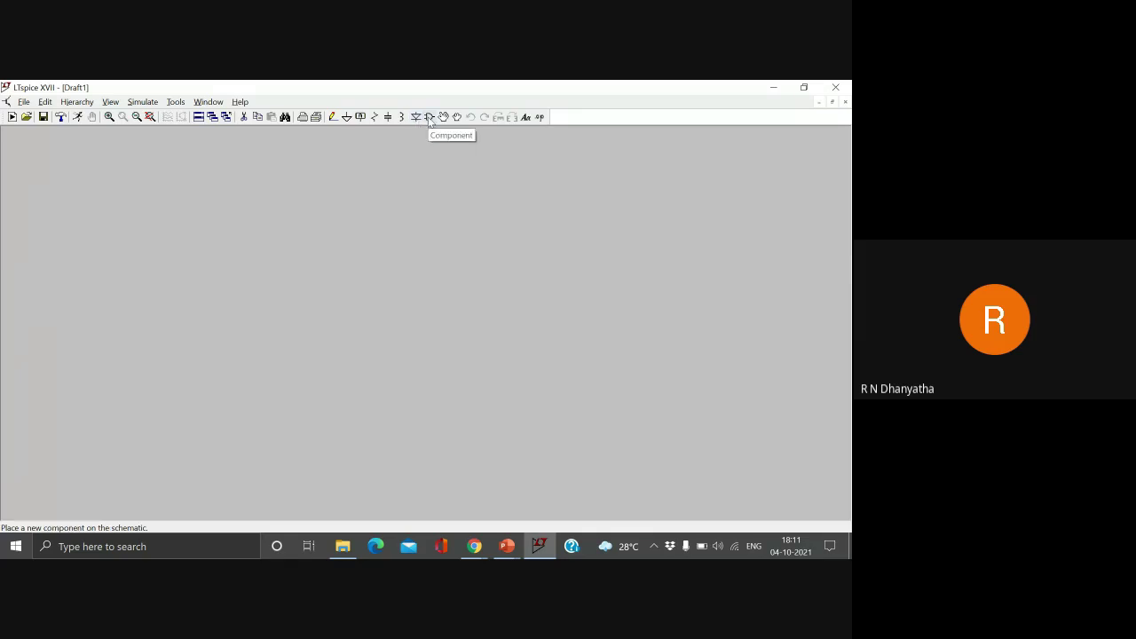
left_click(430, 118)
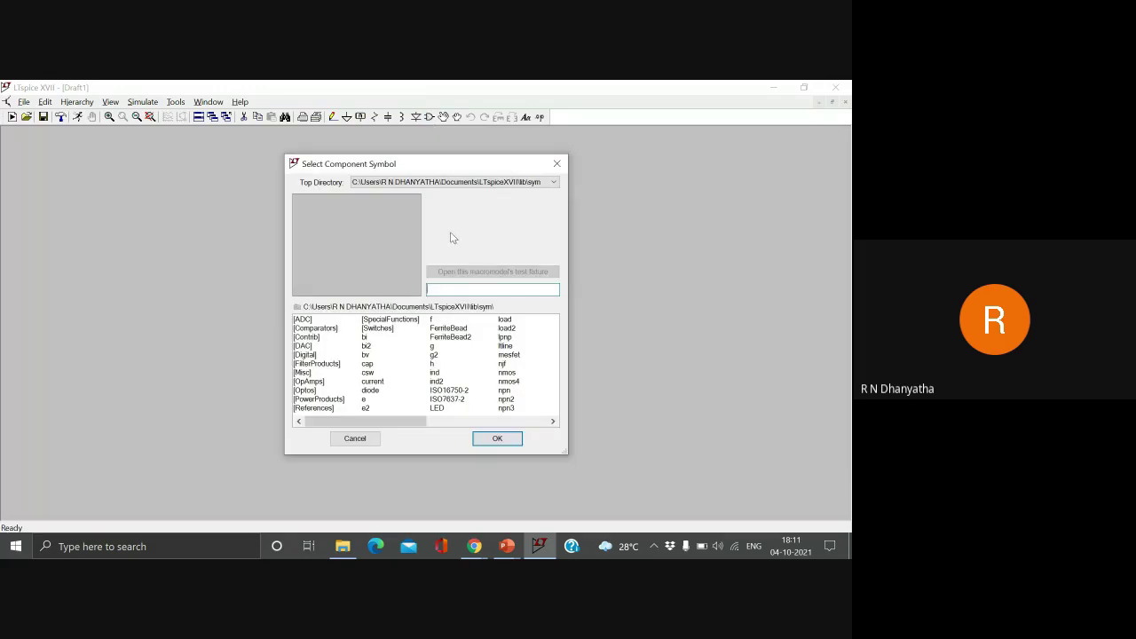
scroll(474, 359, "down", 2)
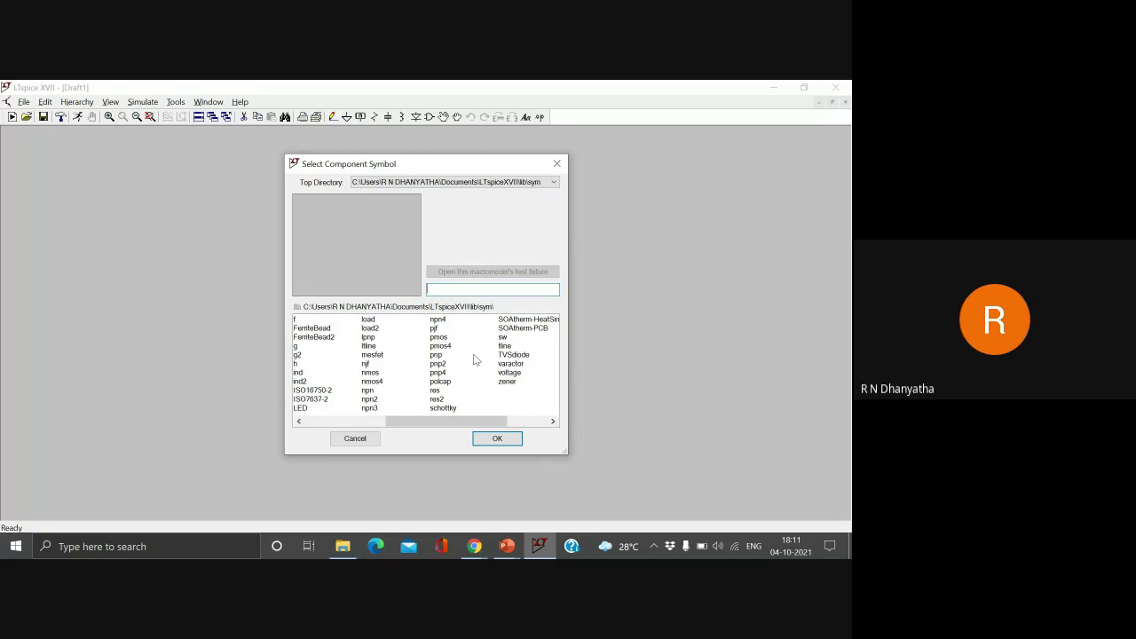
type("vo")
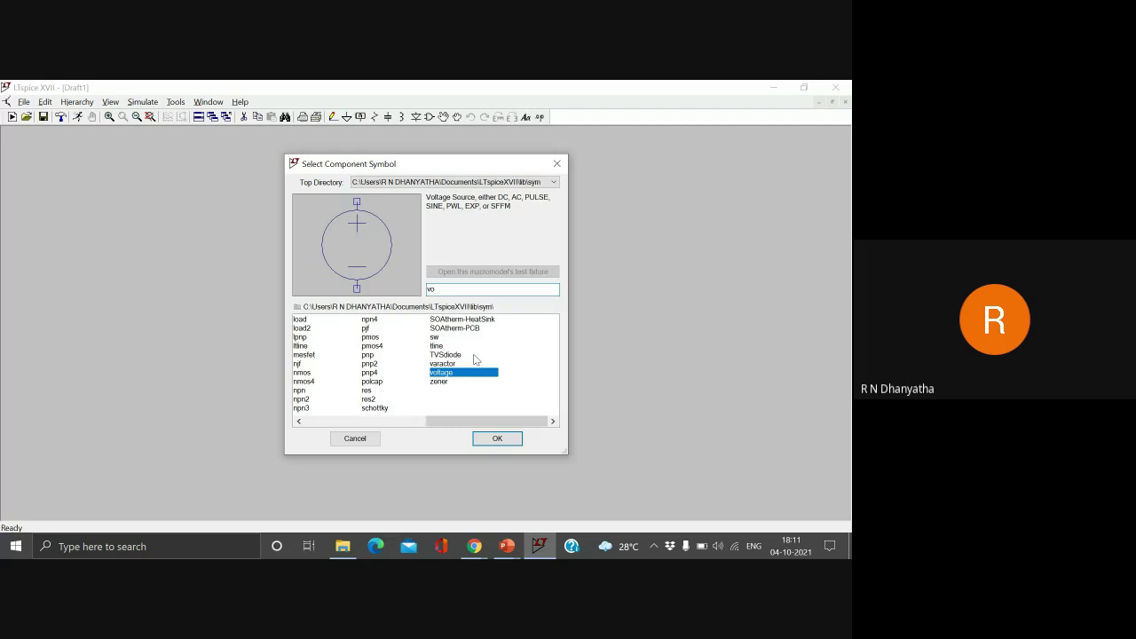
key("Return")
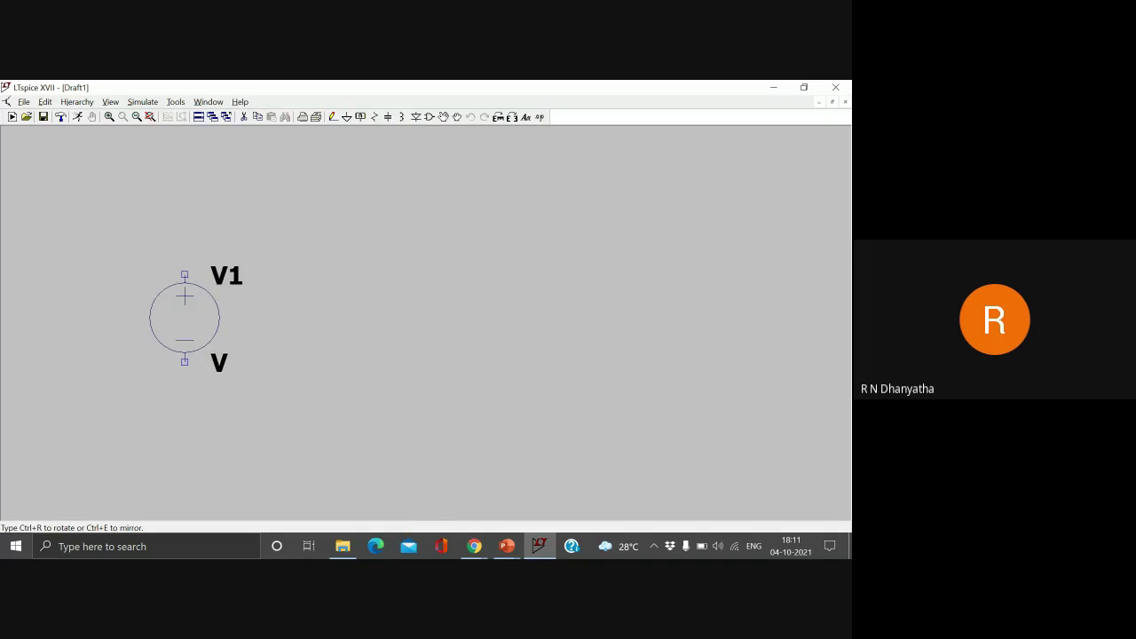
left_click(185, 296)
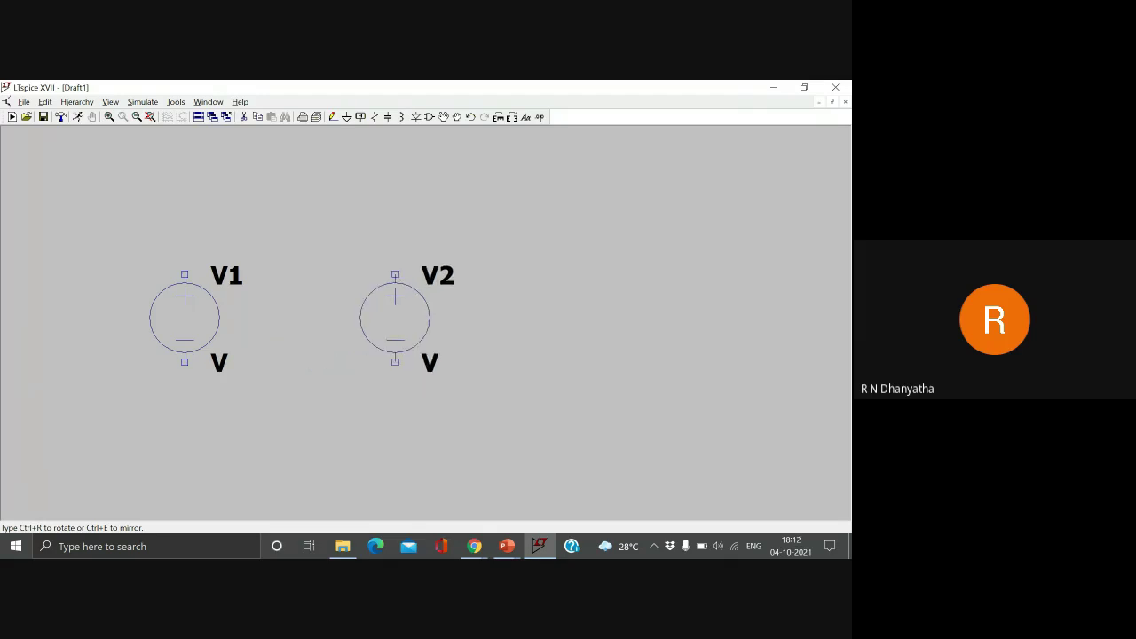
Step: Place two more voltage sources in a row to the right of V1 and end the placement
left_click(395, 296)
left_click(554, 296)
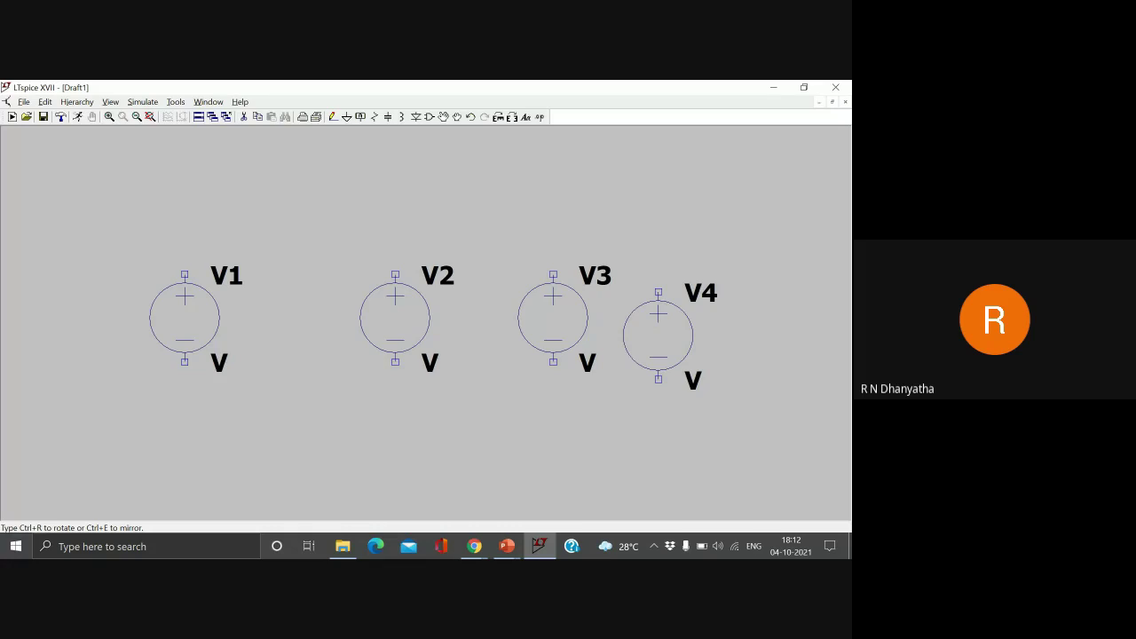
key("Escape")
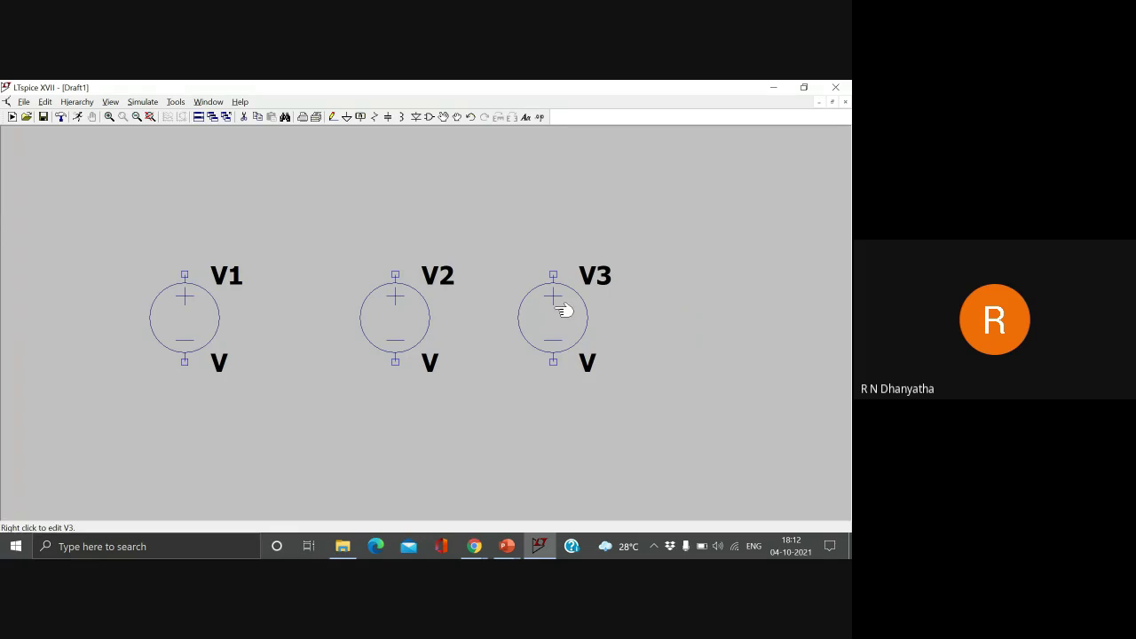
Step: Delete the voltage sources V2 and V3 from the schematic, keeping V1
left_click(246, 123)
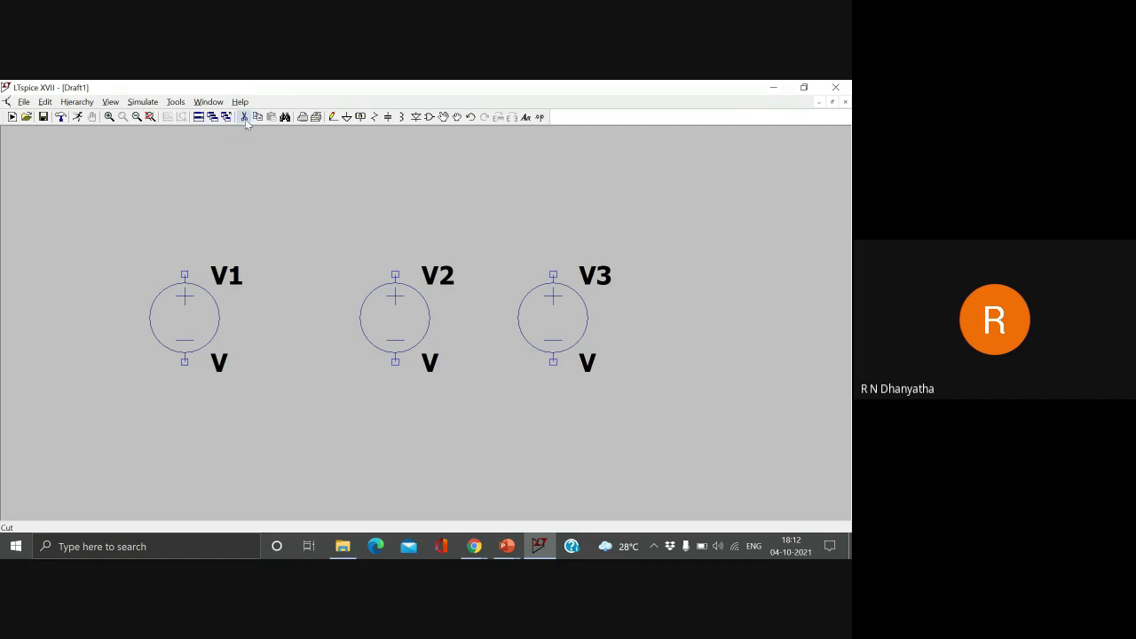
left_click(401, 314)
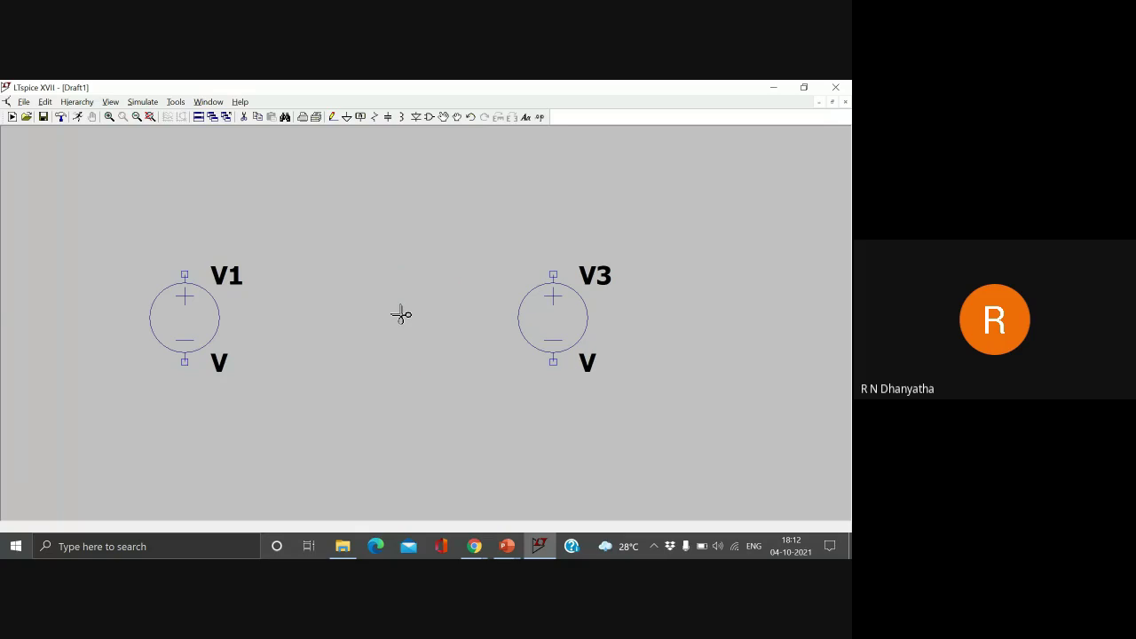
left_click(573, 328)
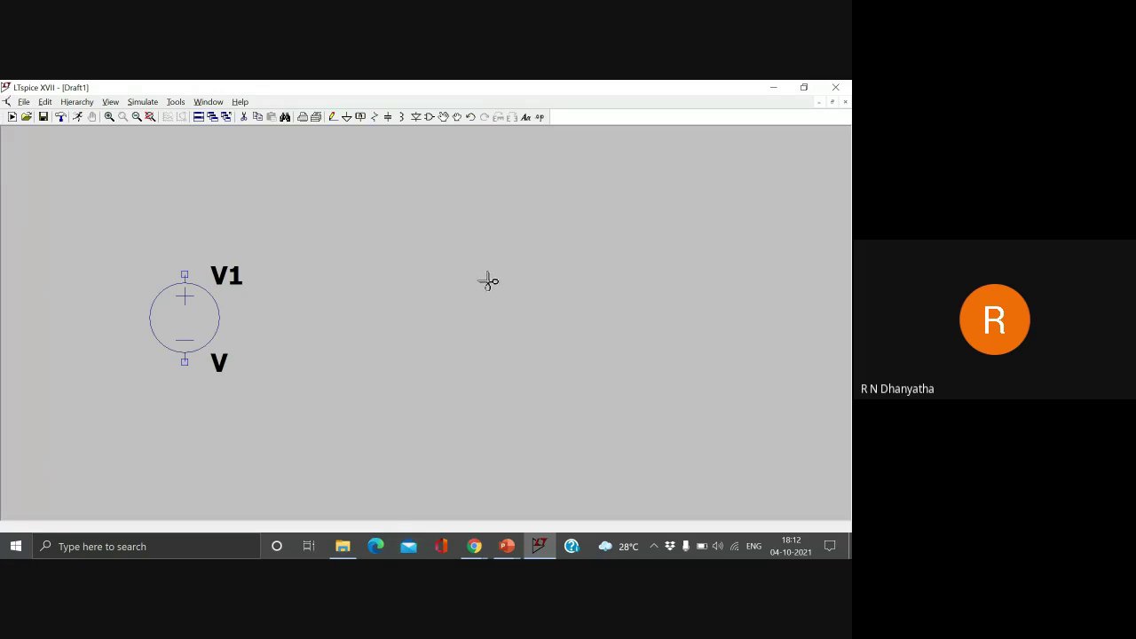
key("Escape")
Step: Place a vertical resistor to the right of V1 and a second resistor, rotated to horizontal, above and to the right of it
left_click(373, 118)
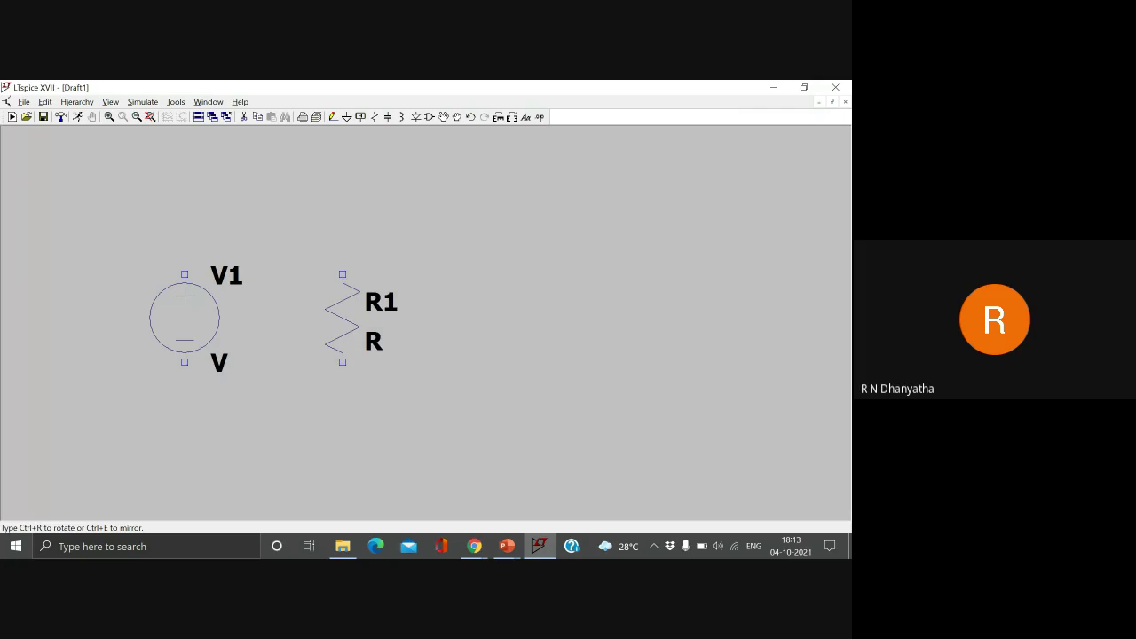
left_click(343, 277)
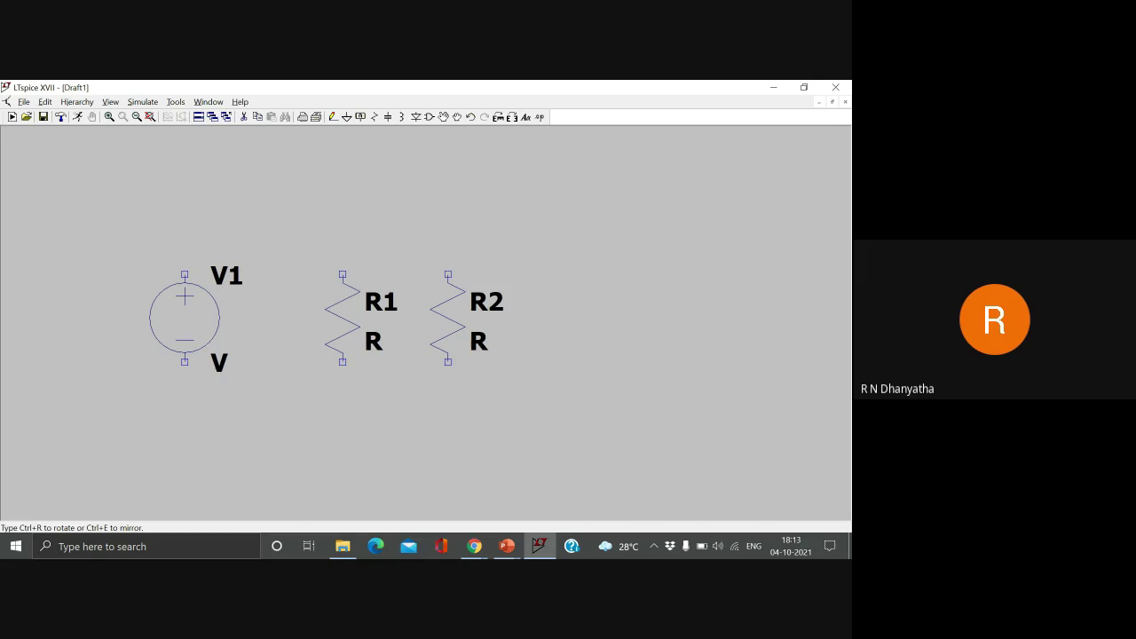
key("ctrl+r")
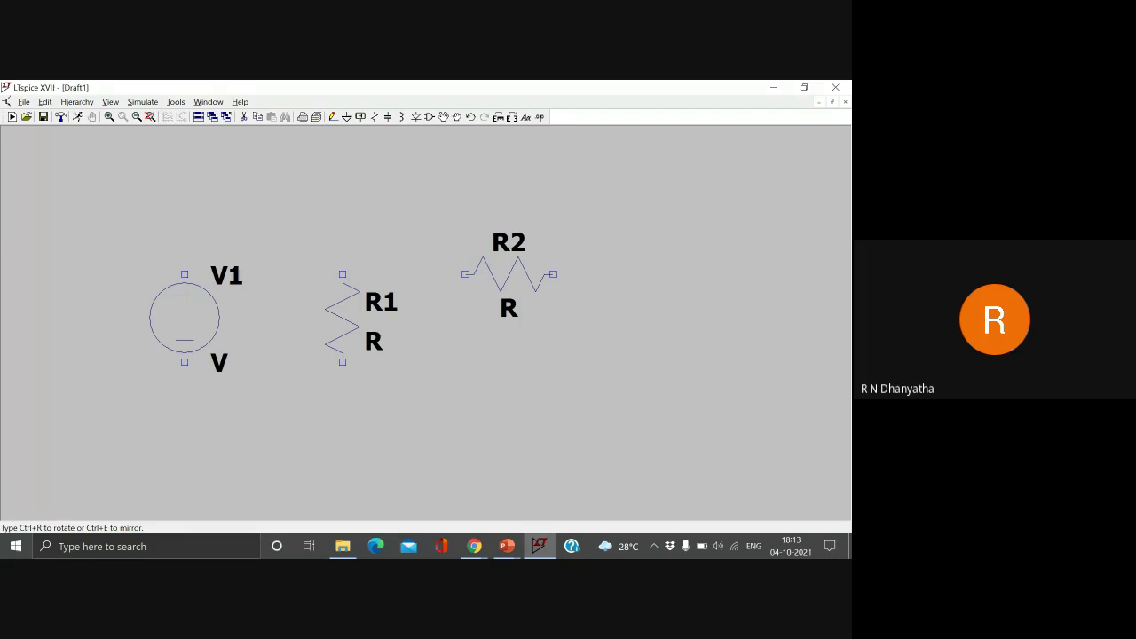
key("ctrl+r")
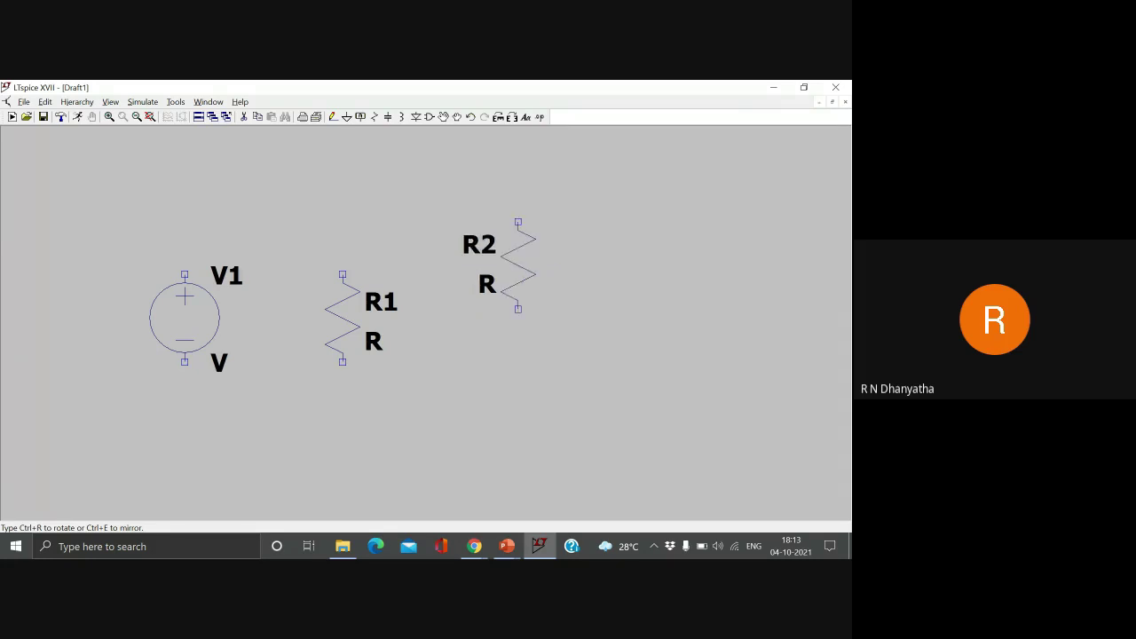
key("ctrl+r")
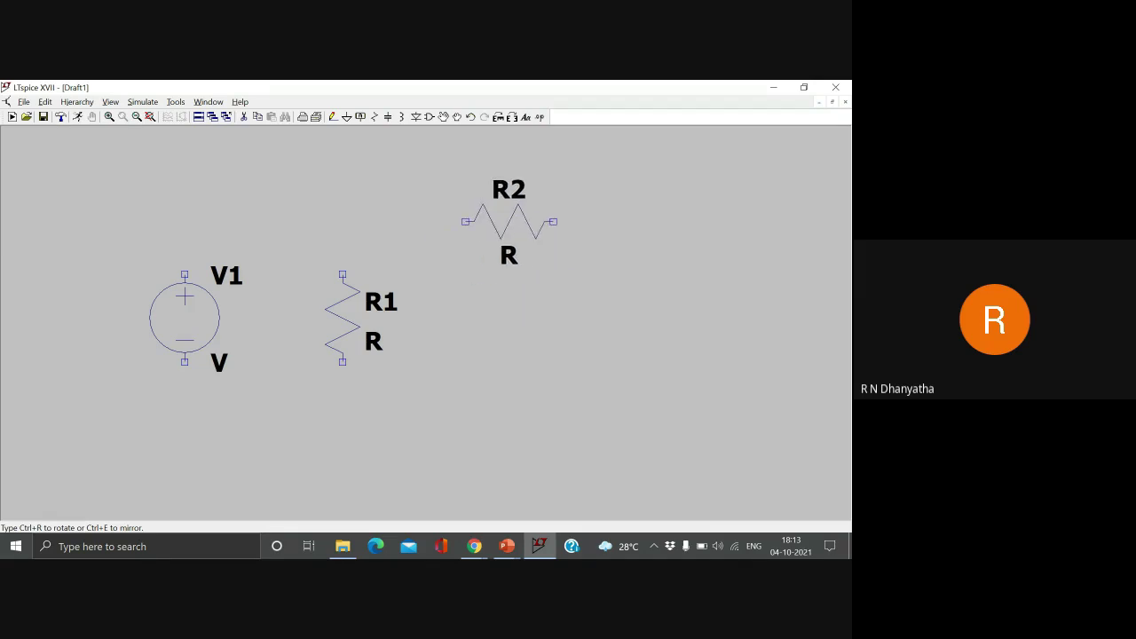
left_click(509, 221)
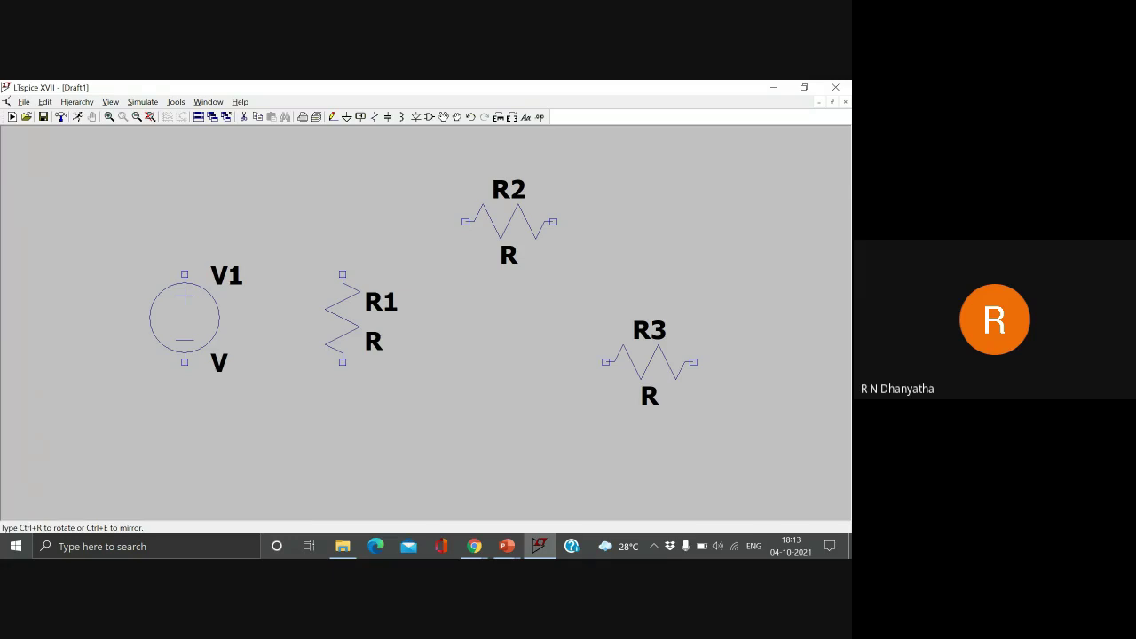
key("Escape")
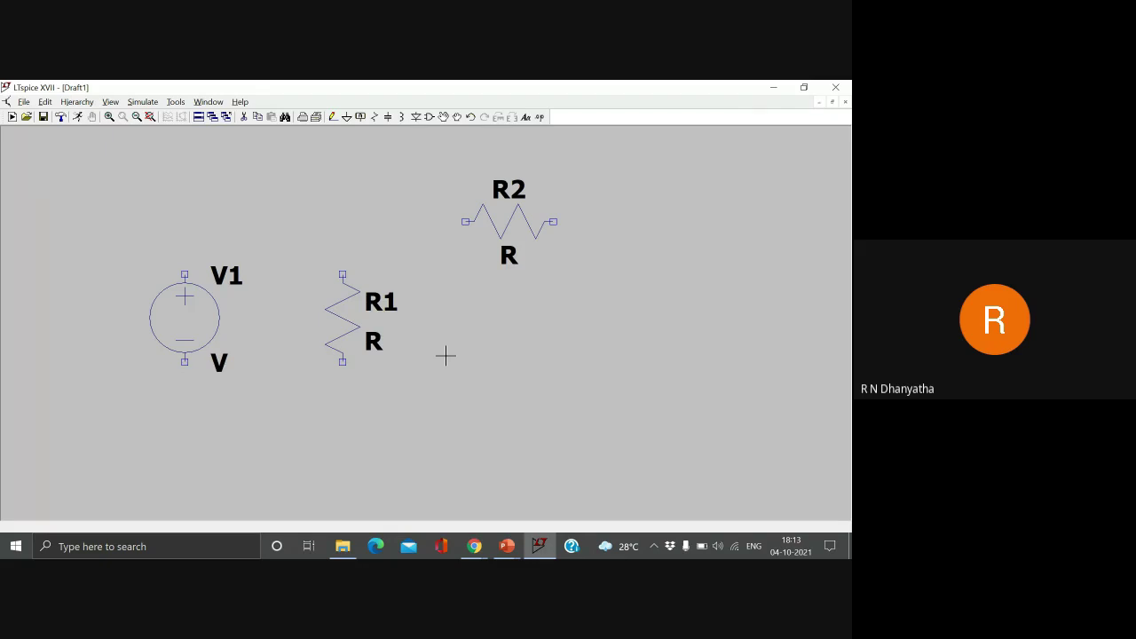
Step: Place a ground symbol below R2, near the lower middle of the schematic
left_click(346, 117)
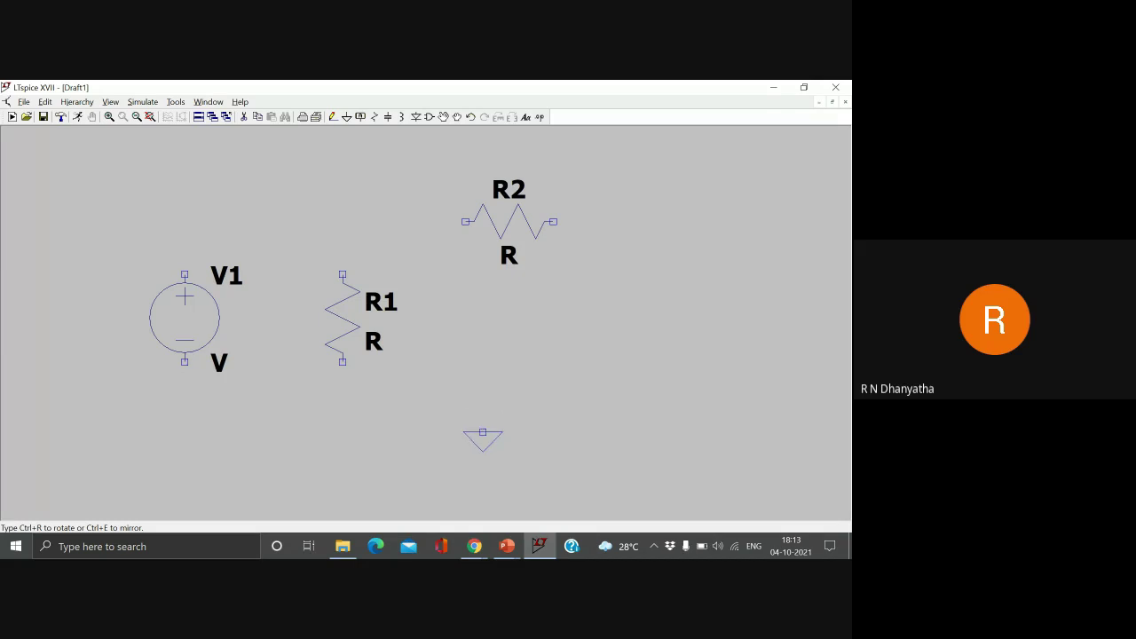
left_click(483, 432)
key("Escape")
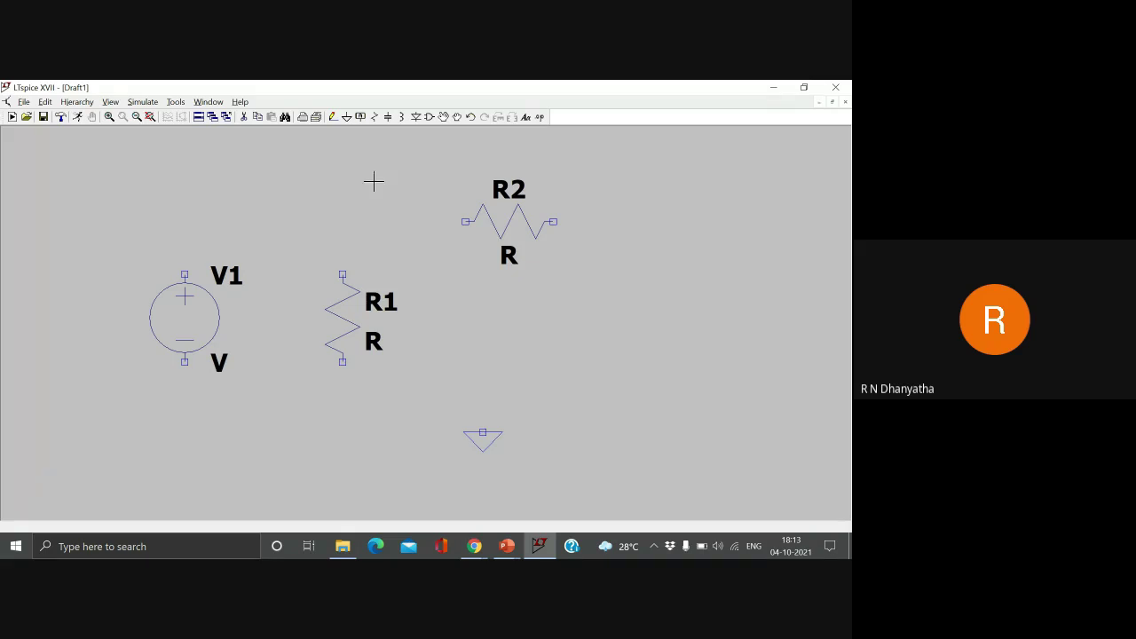
Step: Wire the positive terminal of V1 up and across to the left terminal of R2
left_click(333, 117)
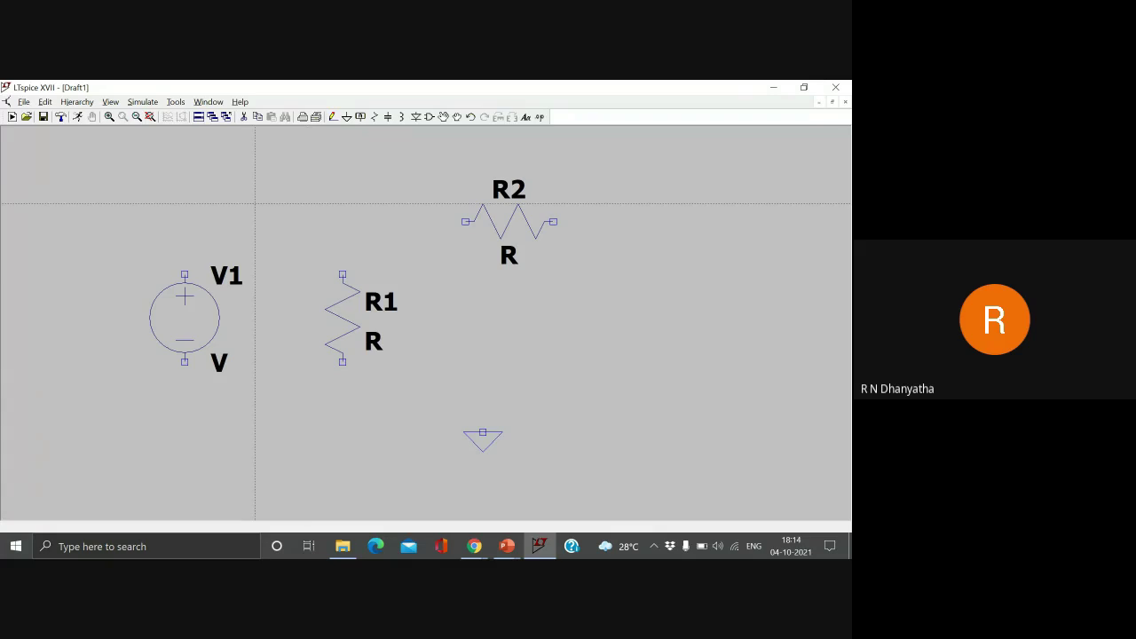
left_click(185, 275)
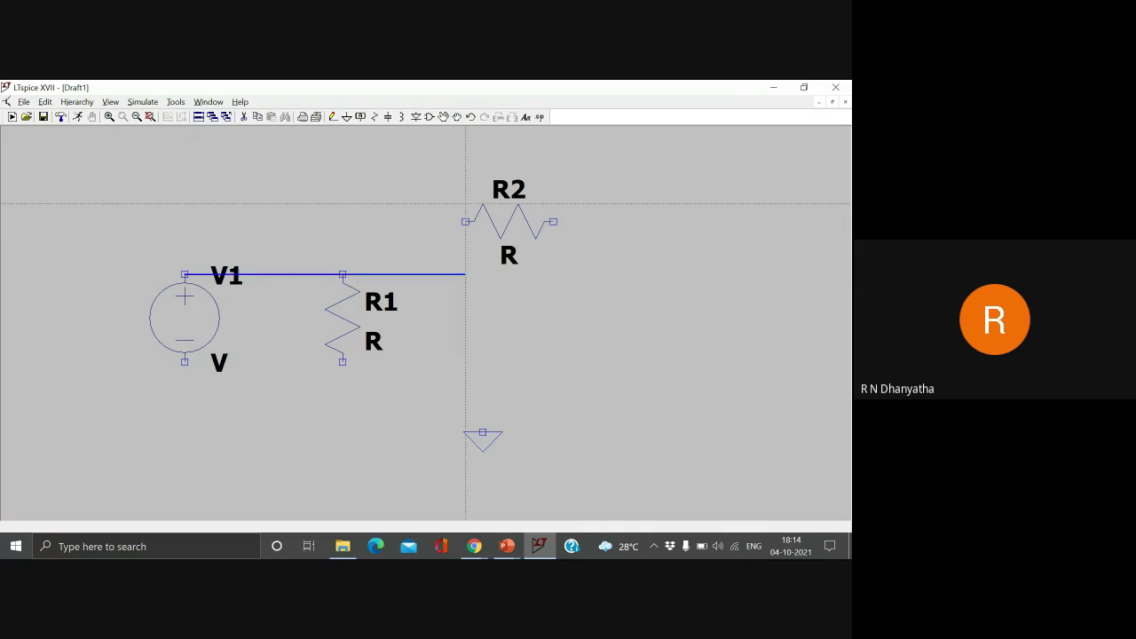
right_click(184, 221)
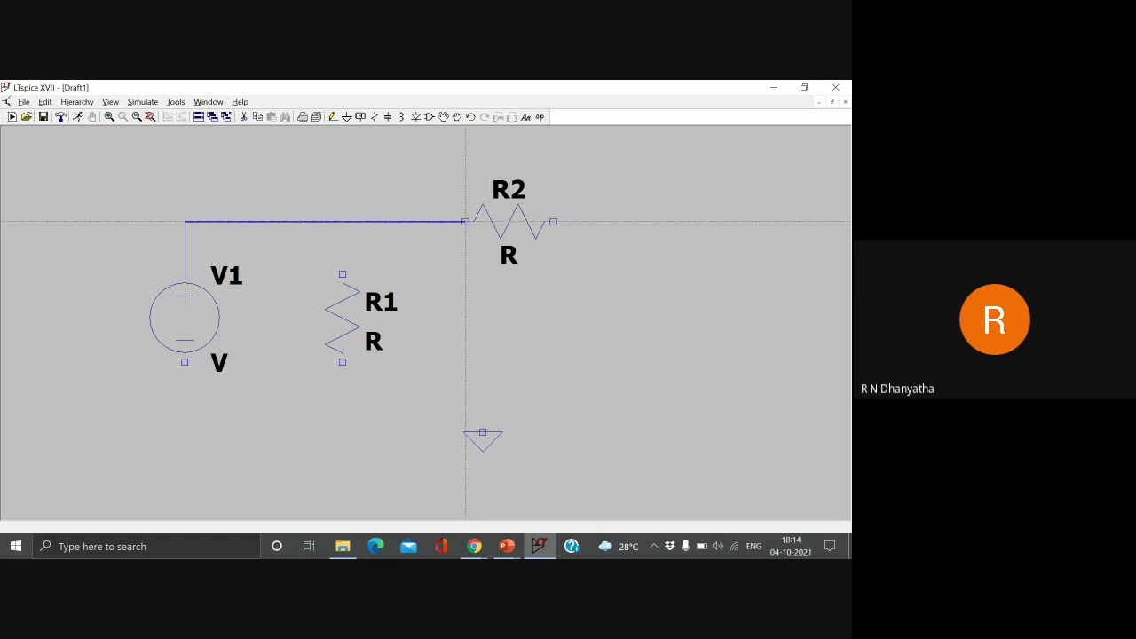
left_click(465, 221)
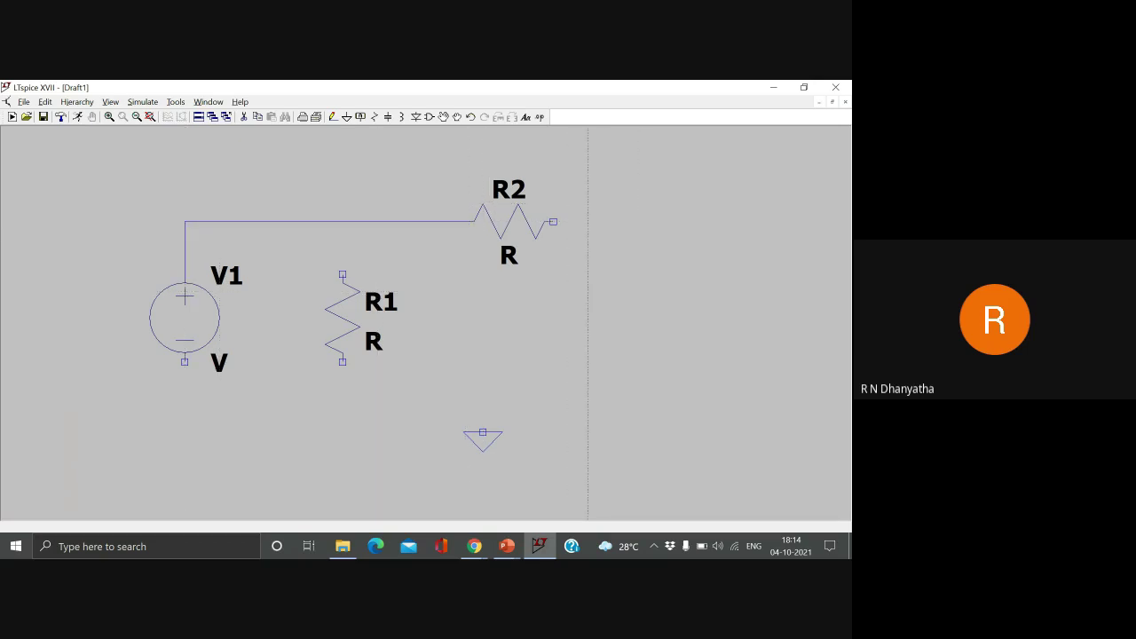
Step: Wire R2's right terminal down and around to R1's lower terminal, and connect R1's upper terminal to the wire between V1 and R2
left_click(553, 221)
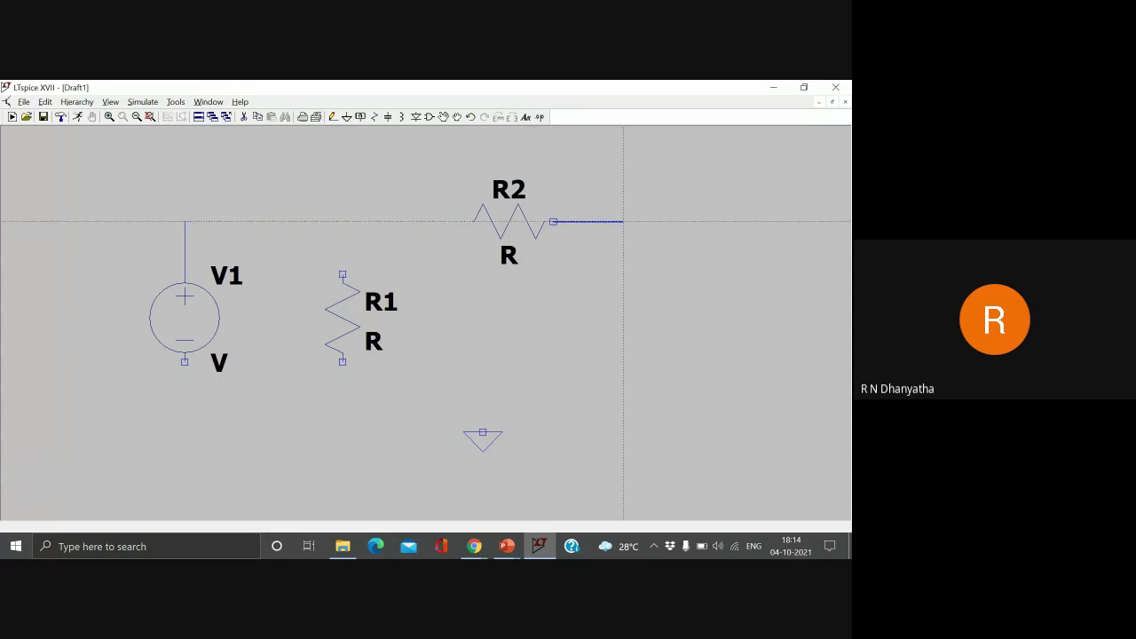
left_click(623, 221)
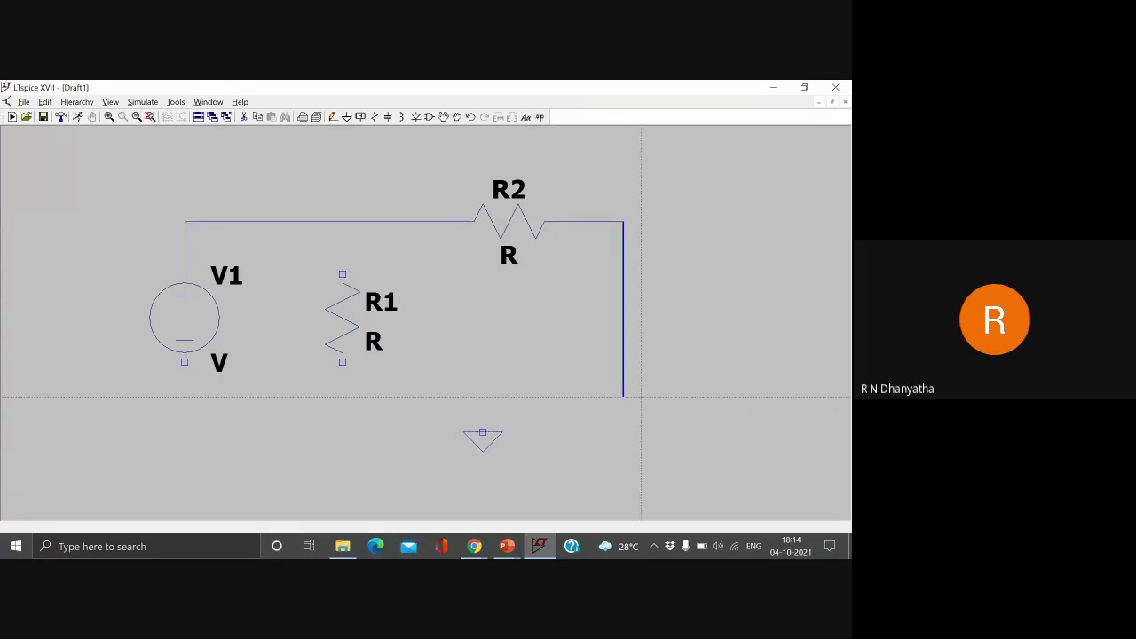
left_click(623, 396)
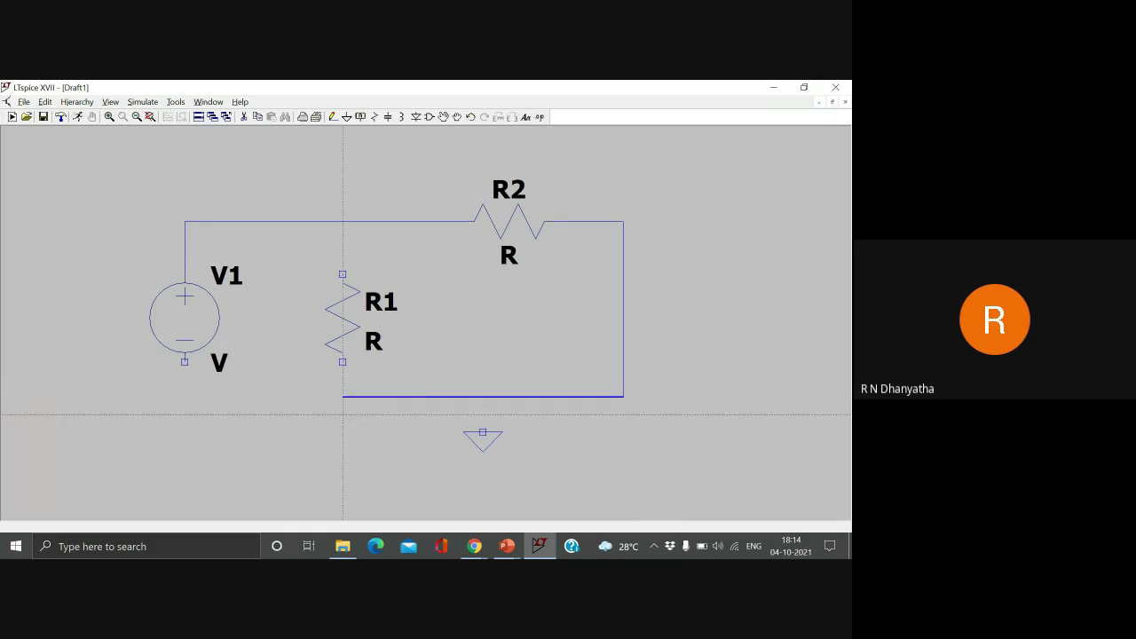
left_click(343, 397)
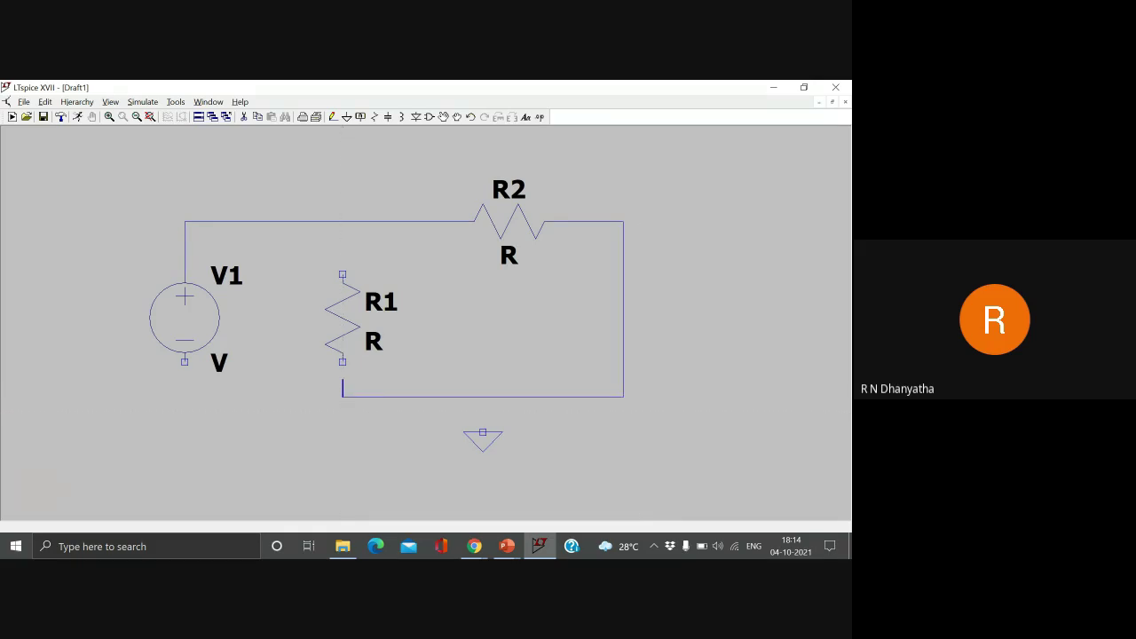
left_click(343, 361)
left_click(343, 273)
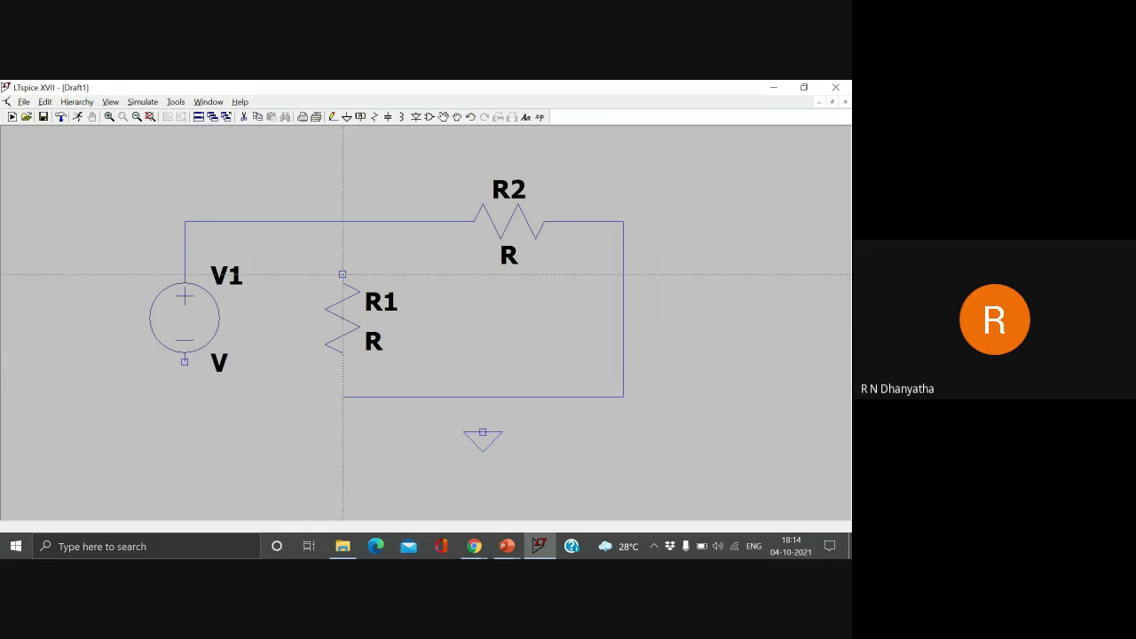
left_click(342, 221)
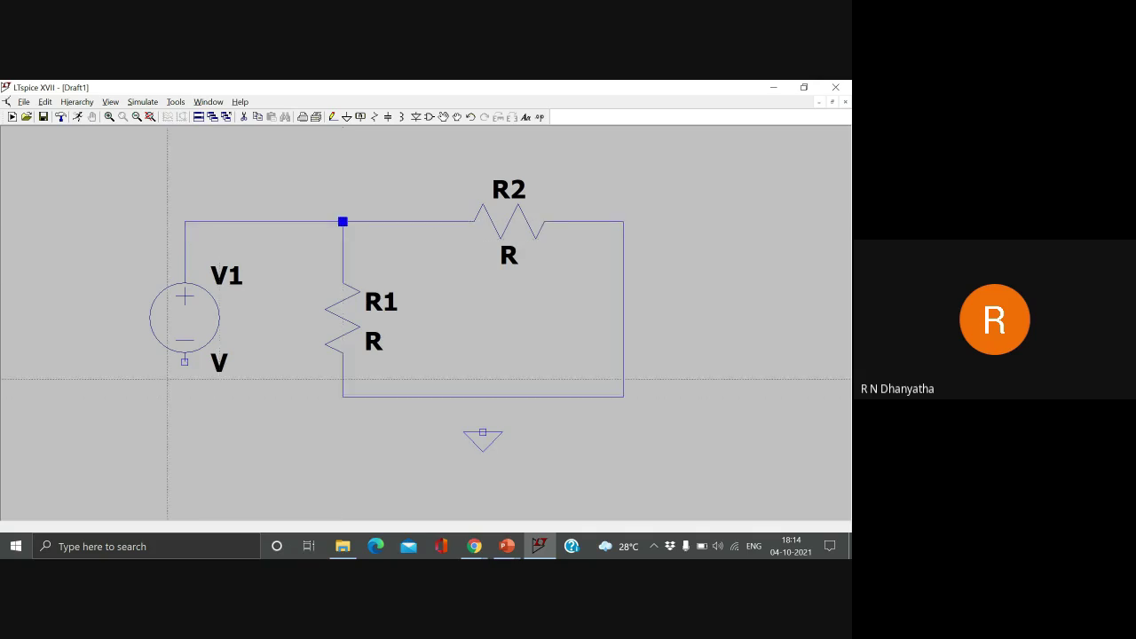
Step: Wire the negative terminal of V1 down and across to the bottom wire beneath R1
left_click(185, 362)
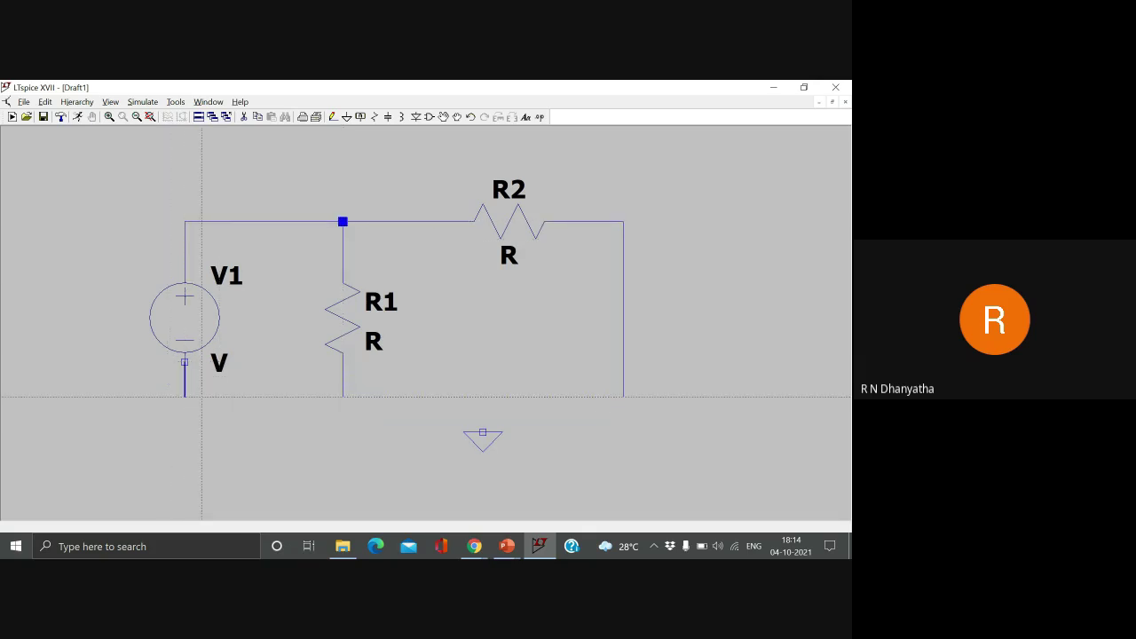
left_click(185, 396)
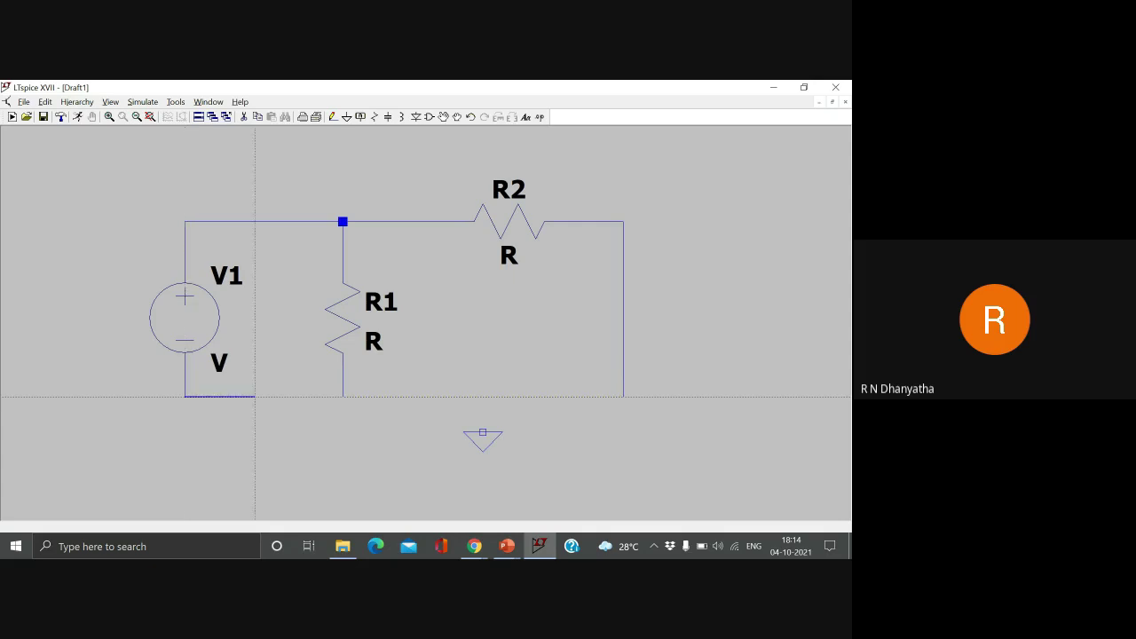
left_click(343, 396)
left_click(343, 396)
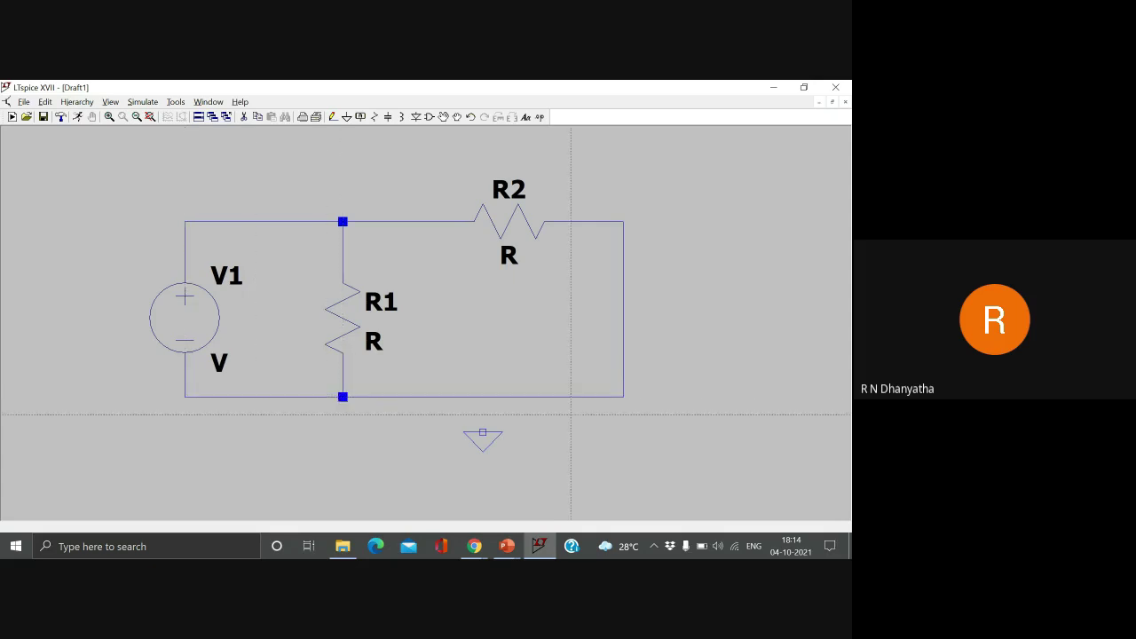
Step: Wire the ground symbol up to the bottom wire between R1 and the circuit's far corner
left_click(483, 432)
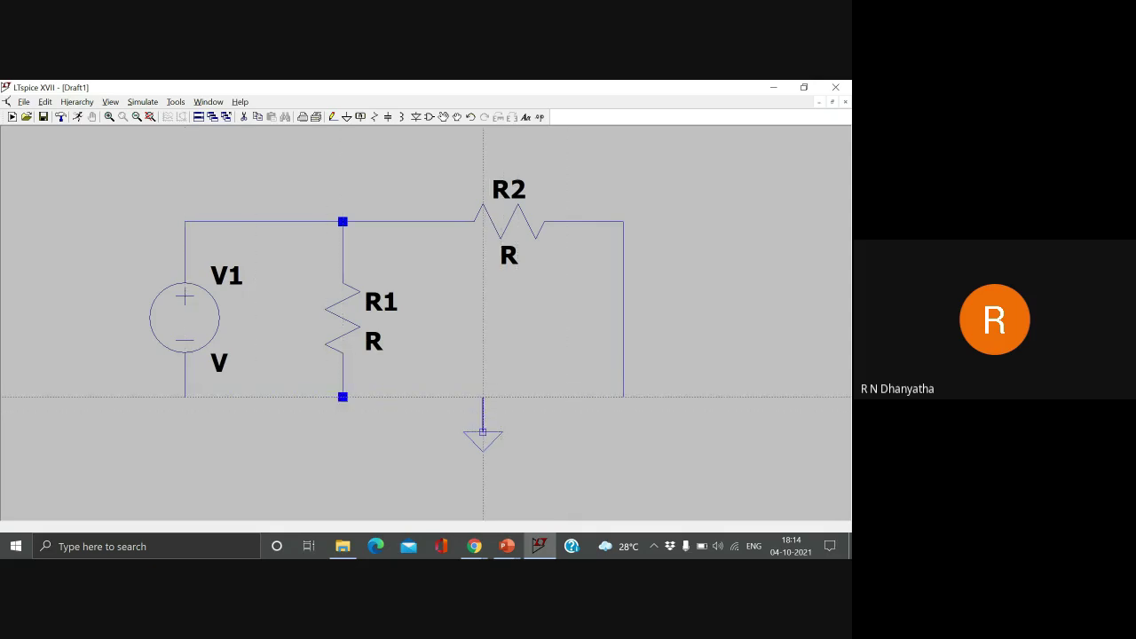
left_click(483, 396)
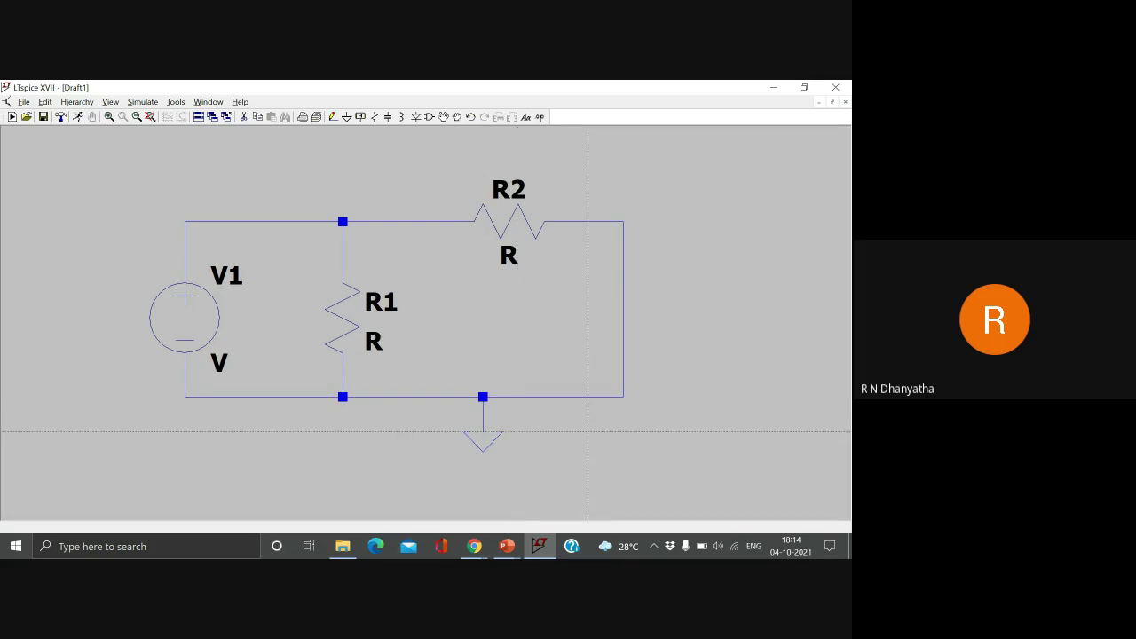
key("Escape")
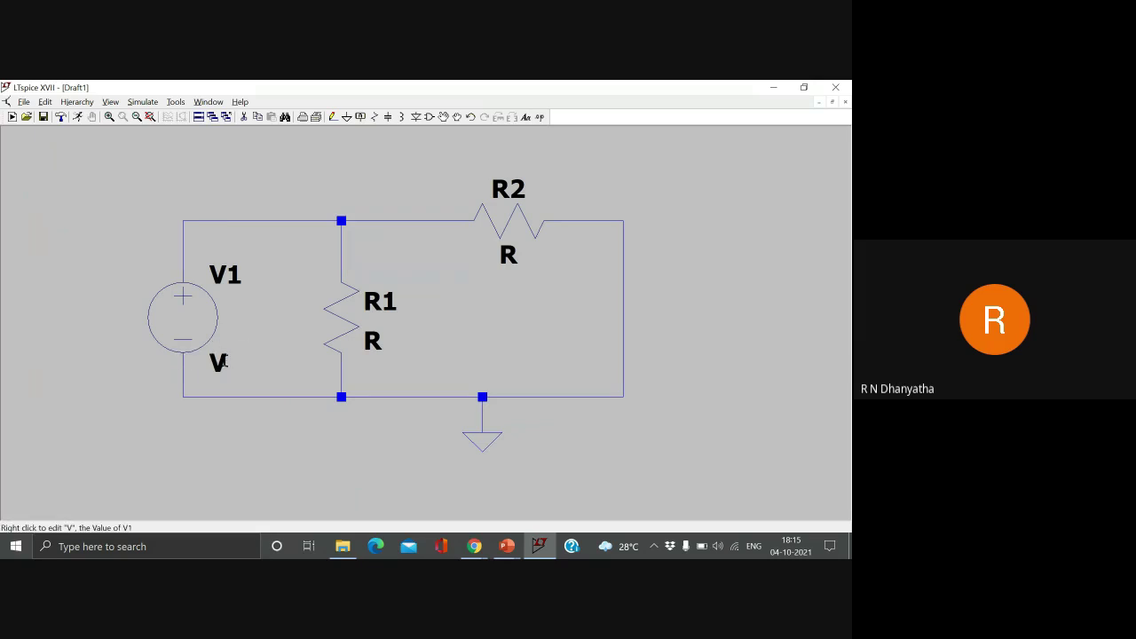
Step: Set the DC value of voltage source V1 to 10 V
right_click(197, 318)
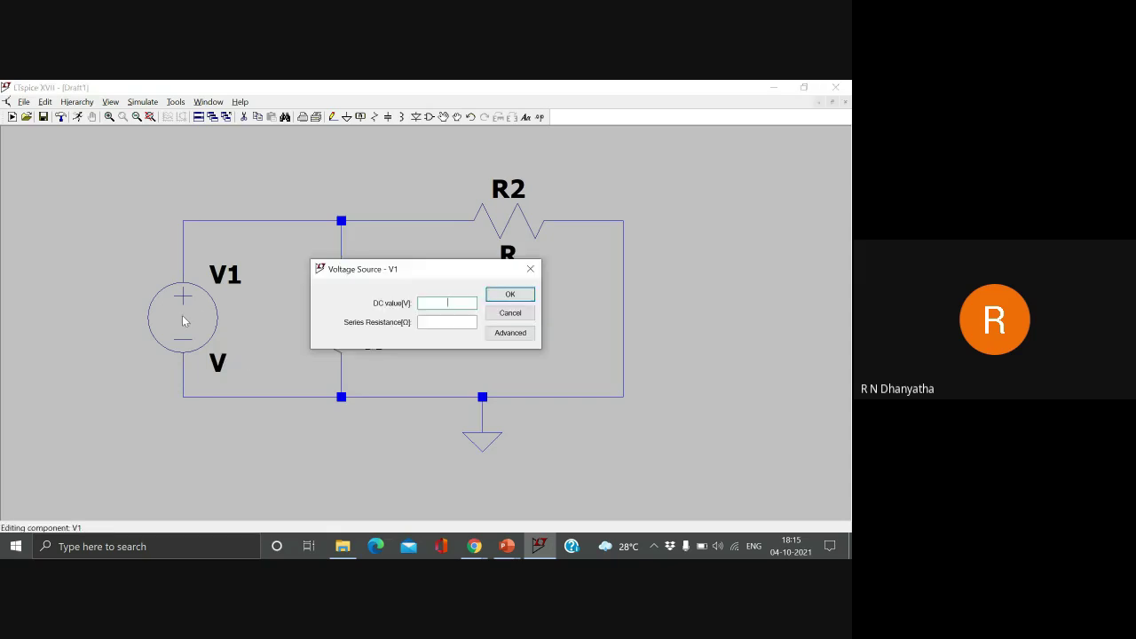
type("10")
key("Return")
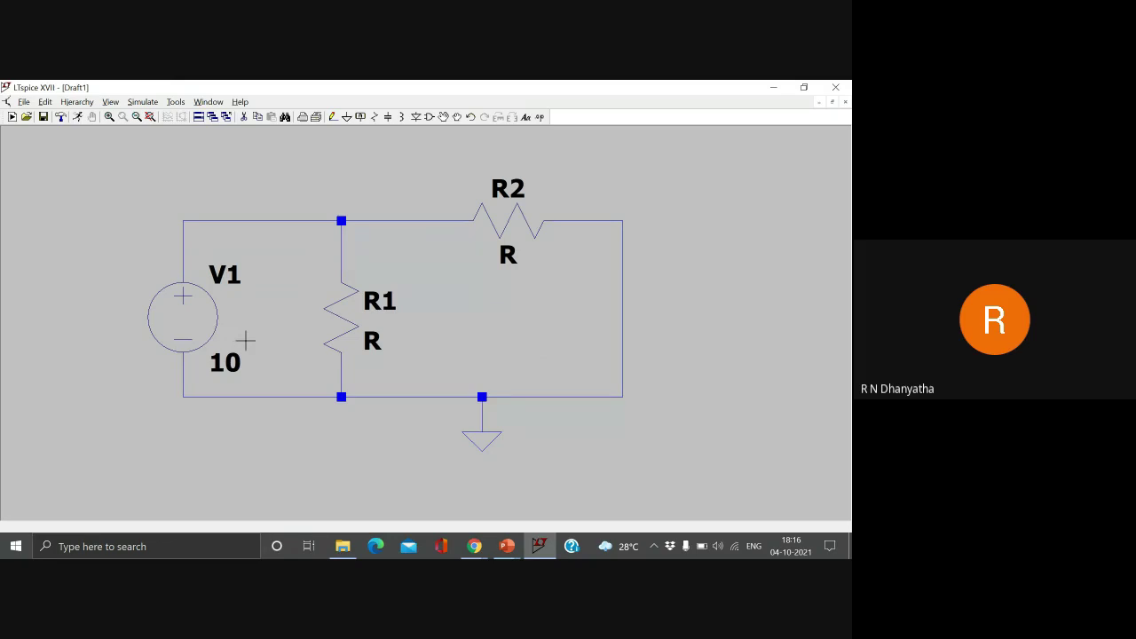
Step: Set the resistance of R1 to 1k and the resistance of R2 to 2k
right_click(352, 309)
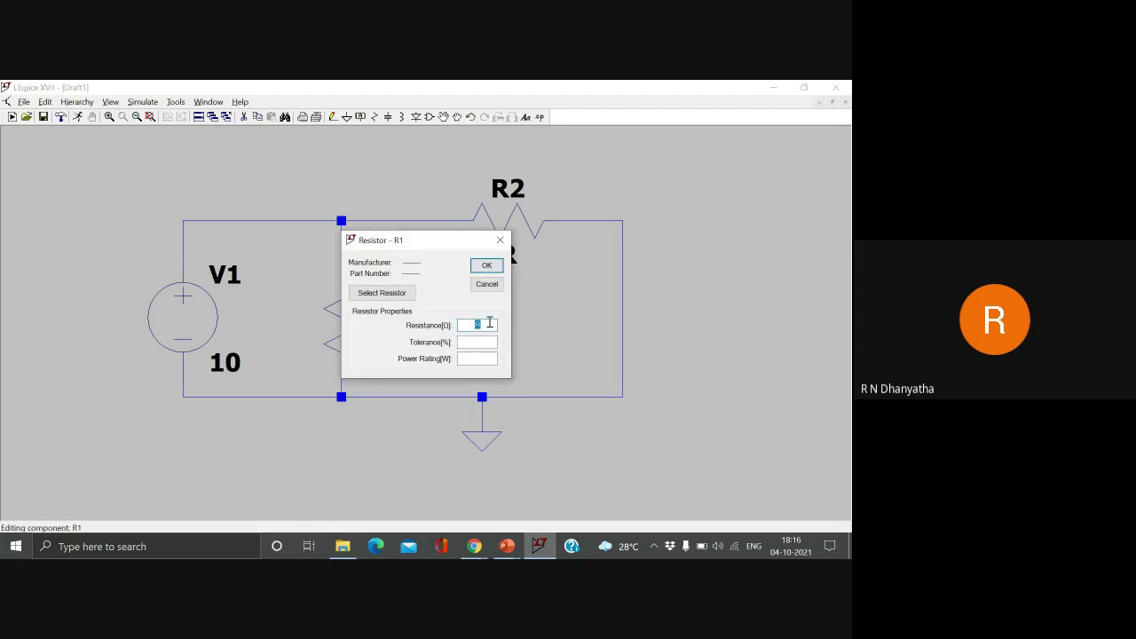
type("1k")
key("Return")
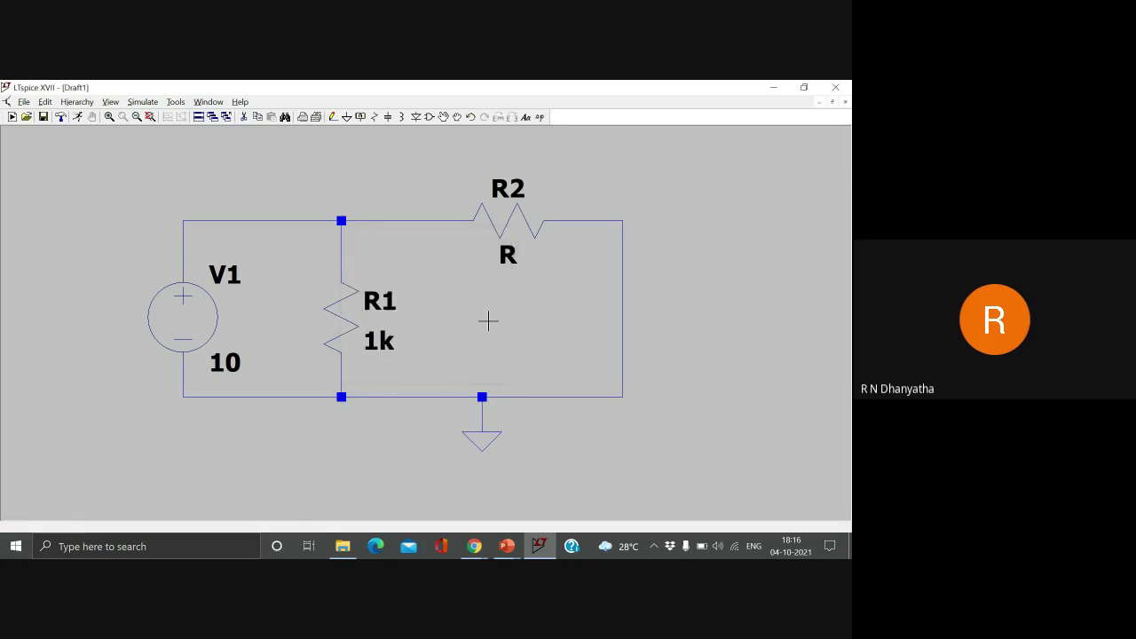
right_click(513, 229)
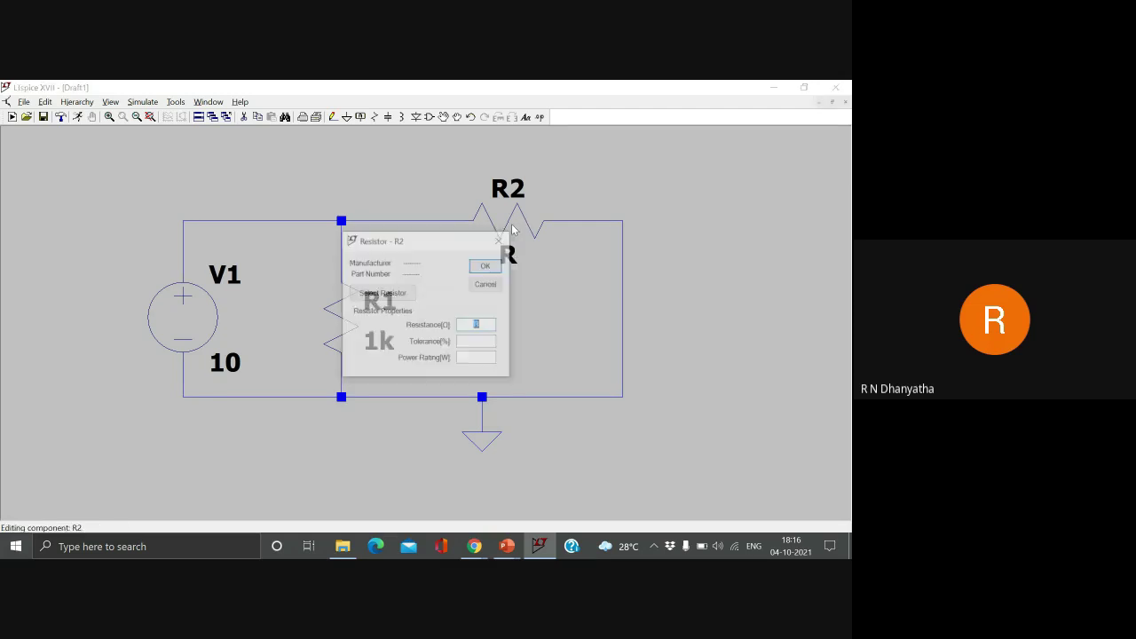
type("2k")
key("Return")
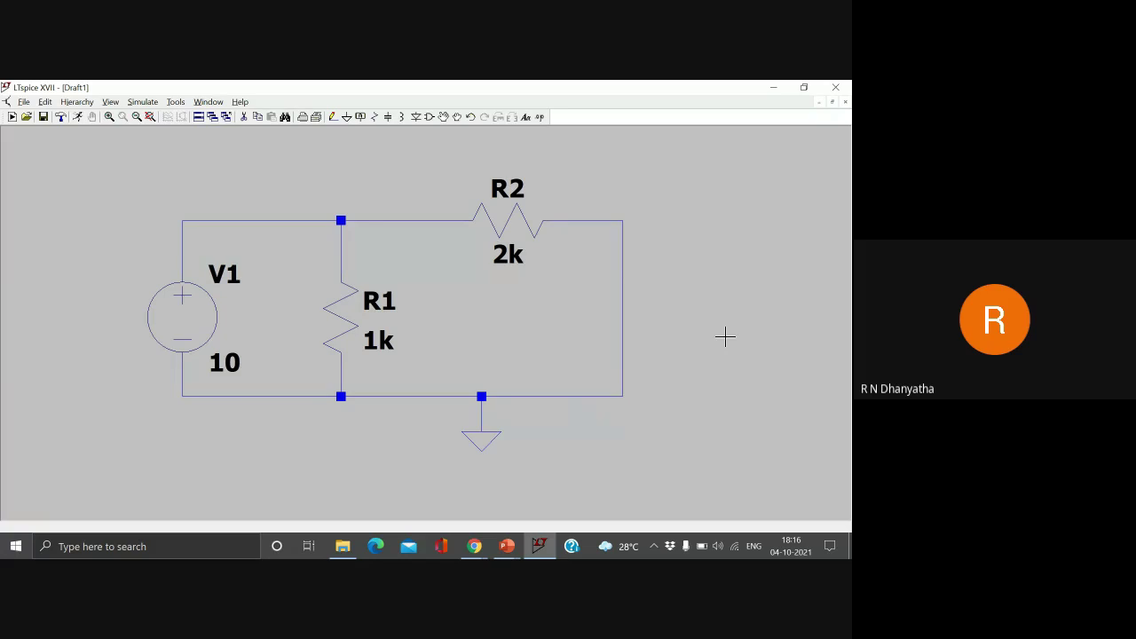
Step: Add the comment text "Demo circuit" to the schematic, placed below the circuit
left_click_drag(725, 336, 731, 335)
scroll(731, 335, "down", 2)
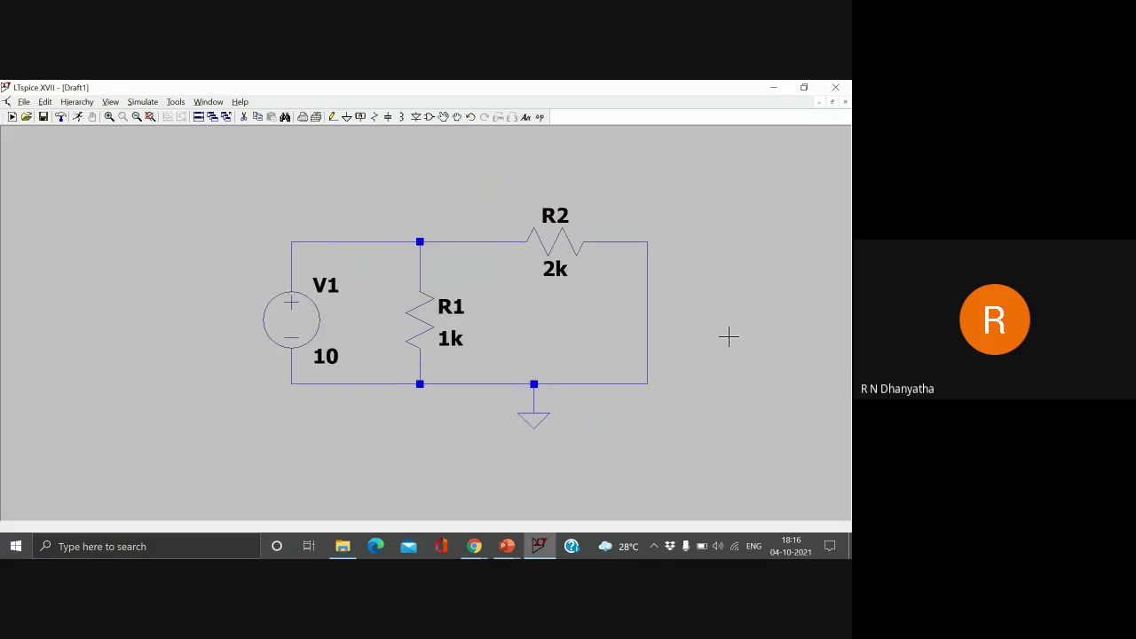
left_click_drag(552, 331, 512, 299)
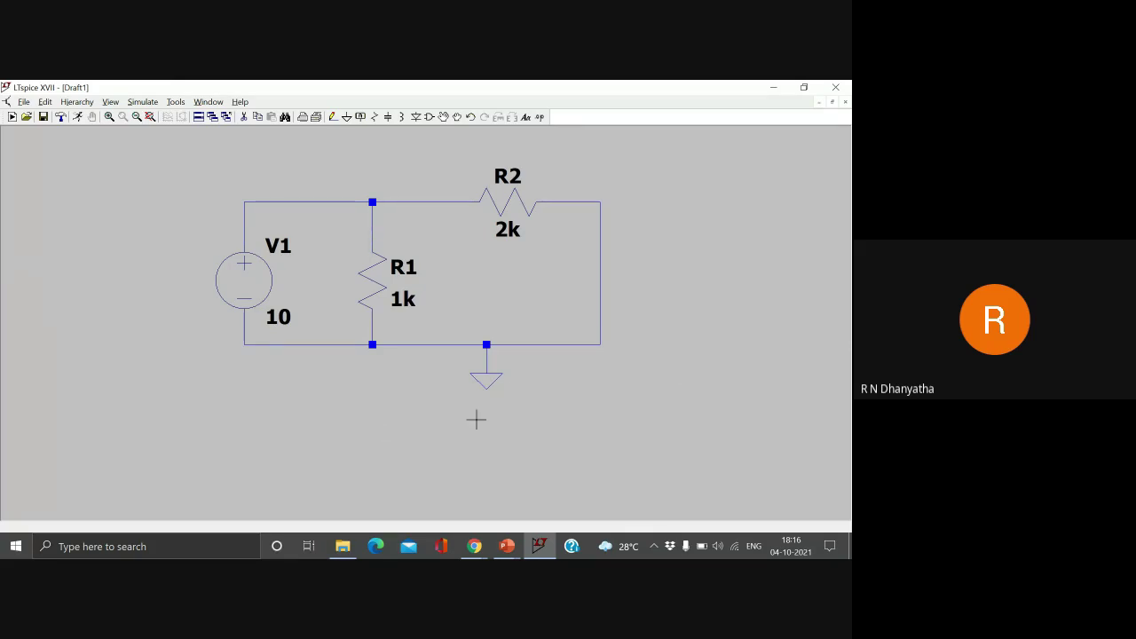
left_click(528, 121)
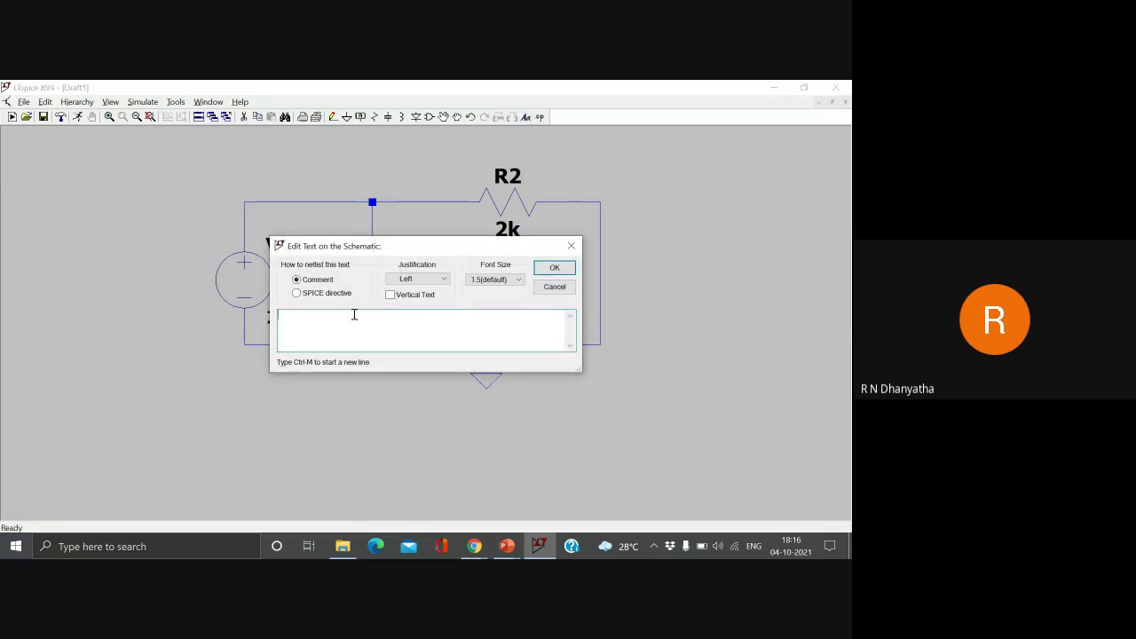
type("Demo circuit")
key("Return")
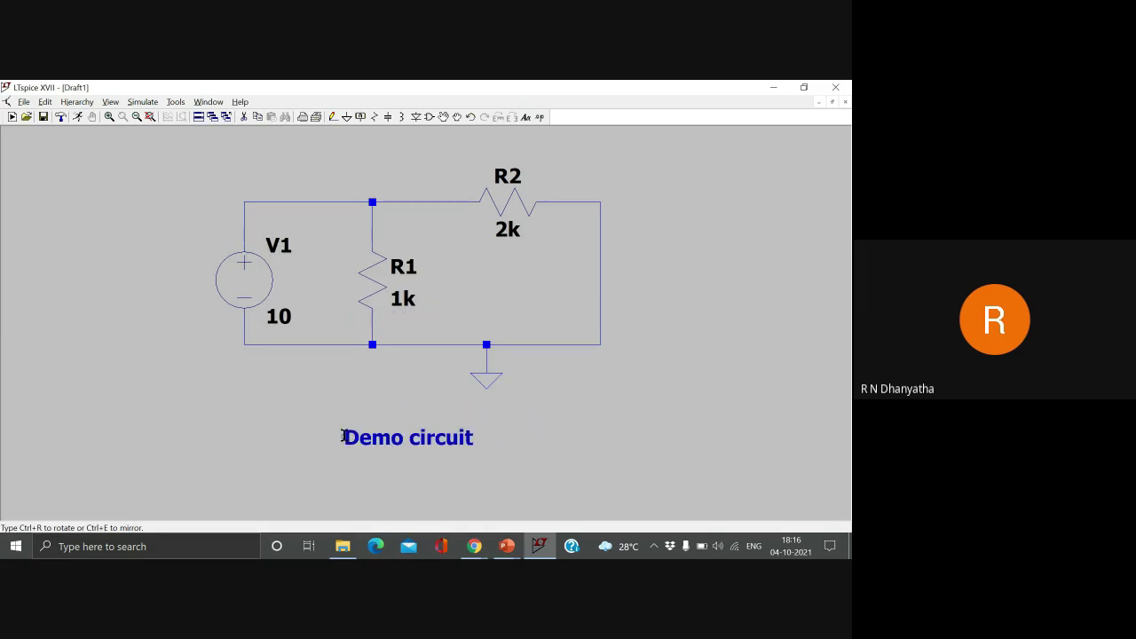
left_click(342, 435)
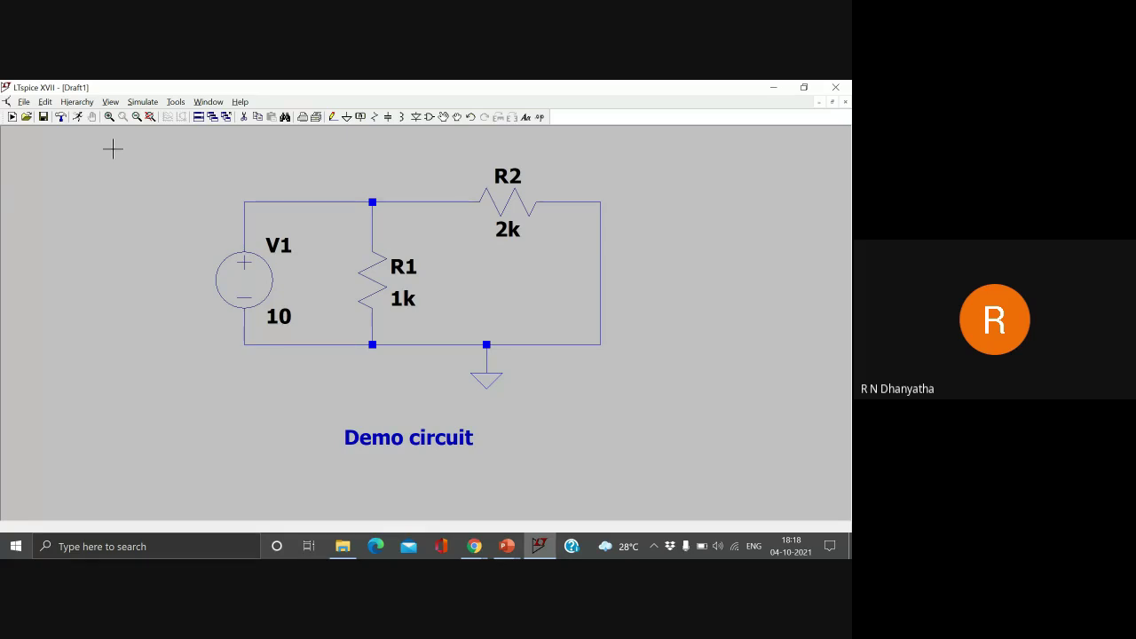
Step: Set up a DC operating point analysis and place its .op directive beside the circuit, beyond R2's wire
left_click(151, 103)
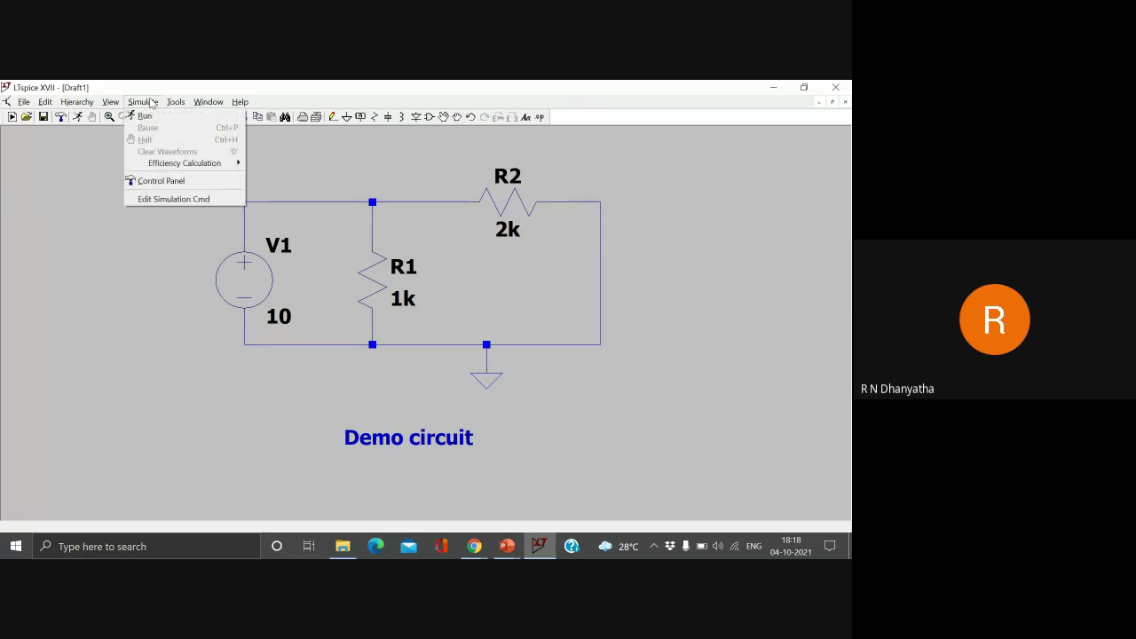
left_click(224, 201)
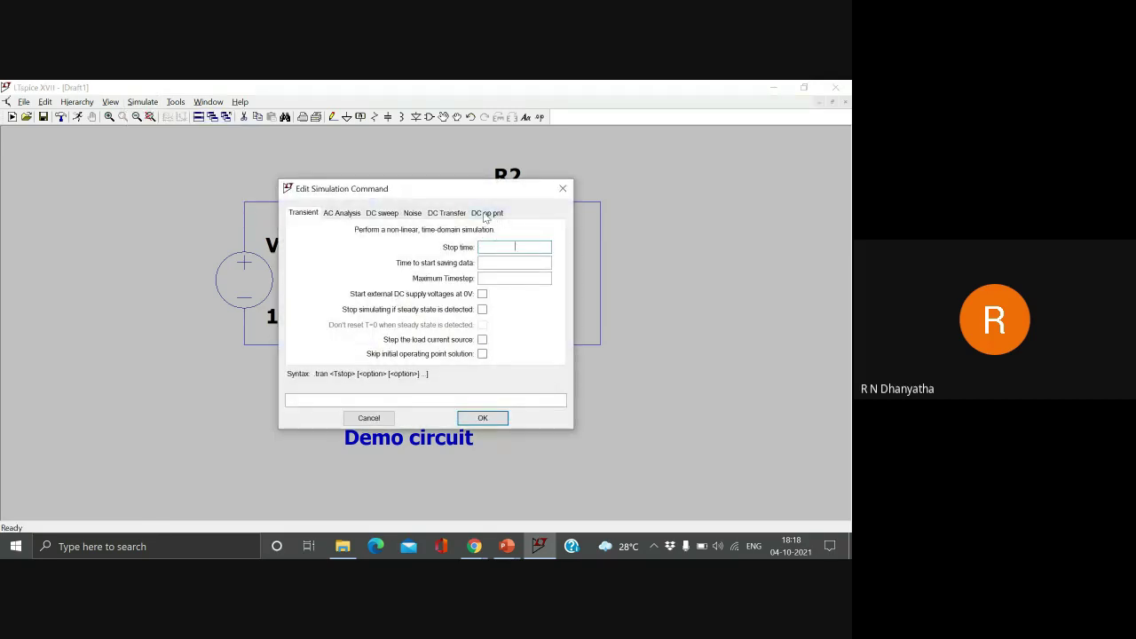
left_click(487, 214)
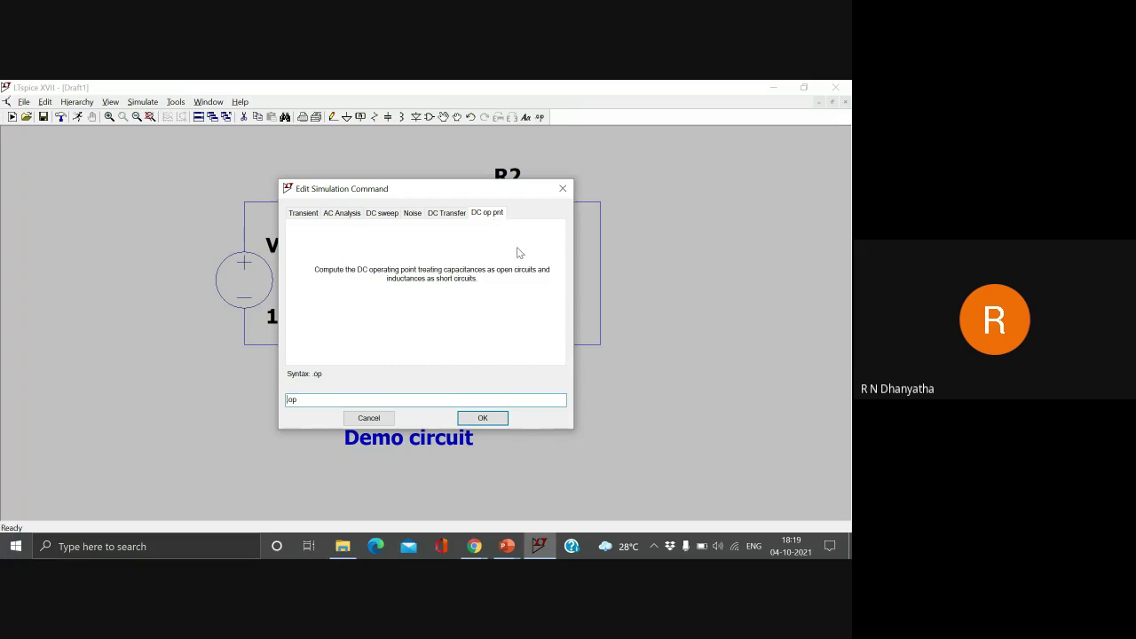
key("Return")
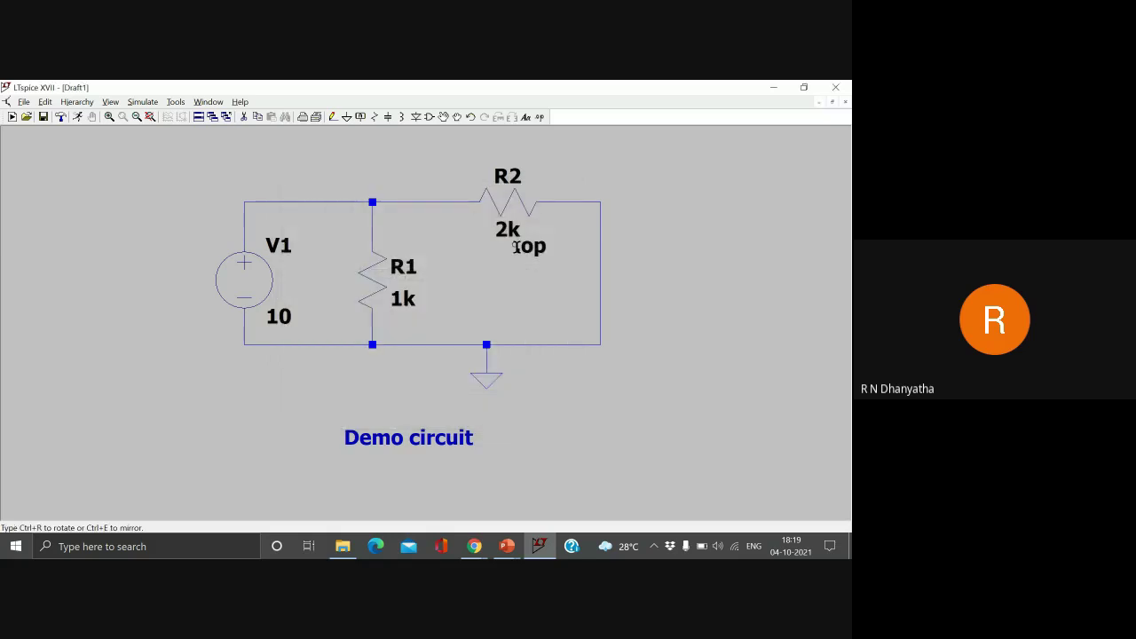
left_click(711, 284)
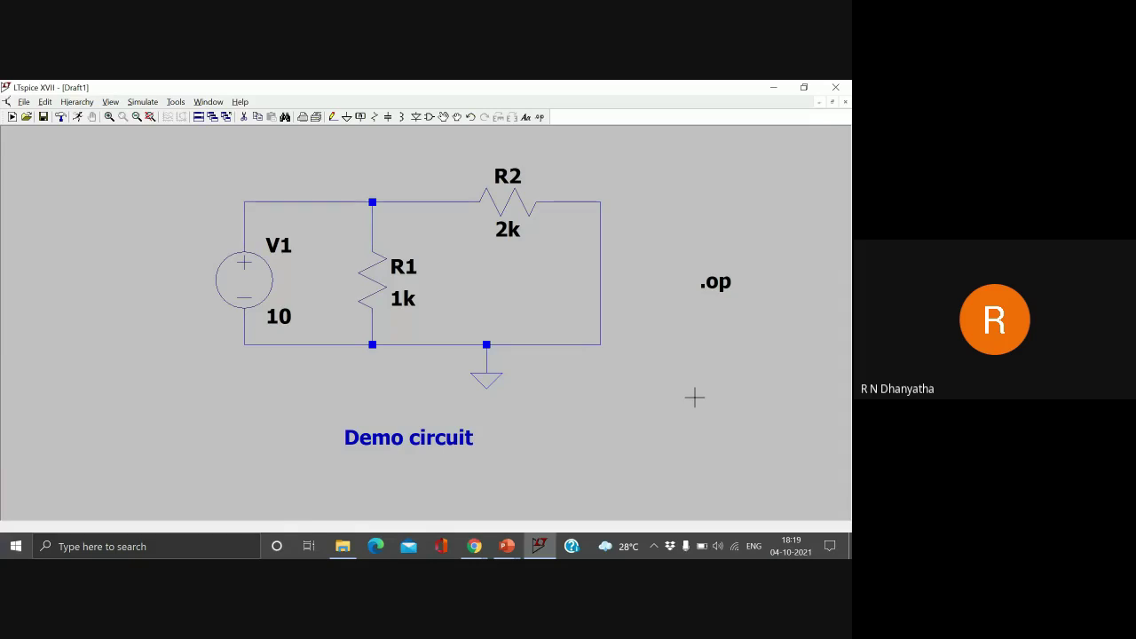
Step: Run the operating point simulation and move the results window aside to uncover V1 and R1
left_click(142, 102)
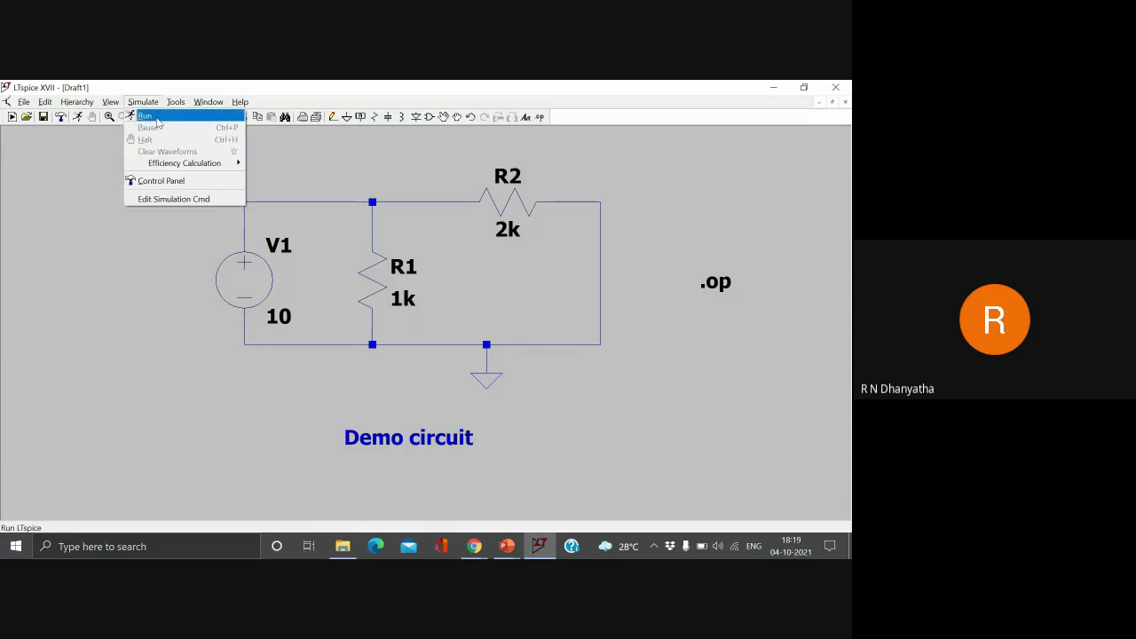
left_click(157, 121)
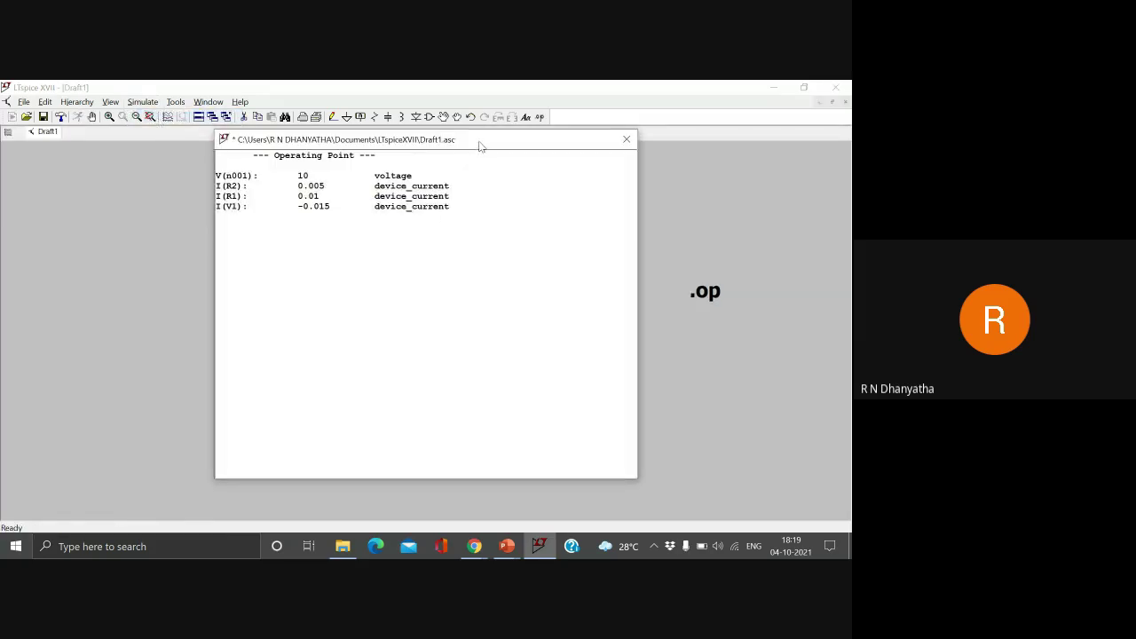
left_click_drag(478, 142, 680, 183)
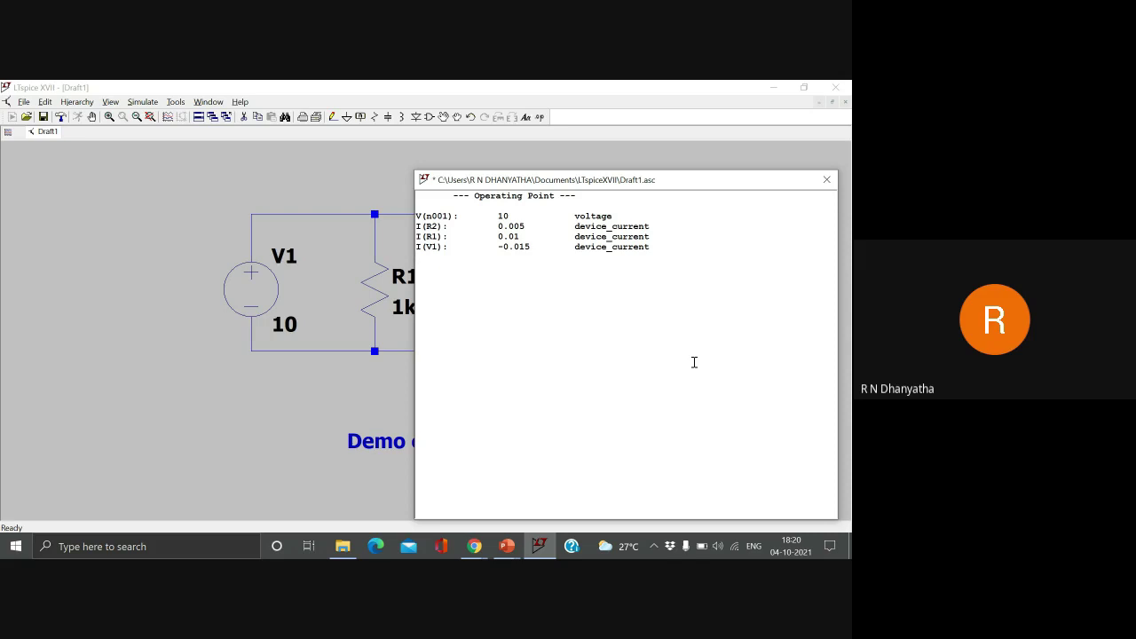
Step: Switch to the Google Meet call in the browser and stop presenting the screen
left_click(474, 546)
left_click(539, 546)
left_click_drag(415, 182, 610, 308)
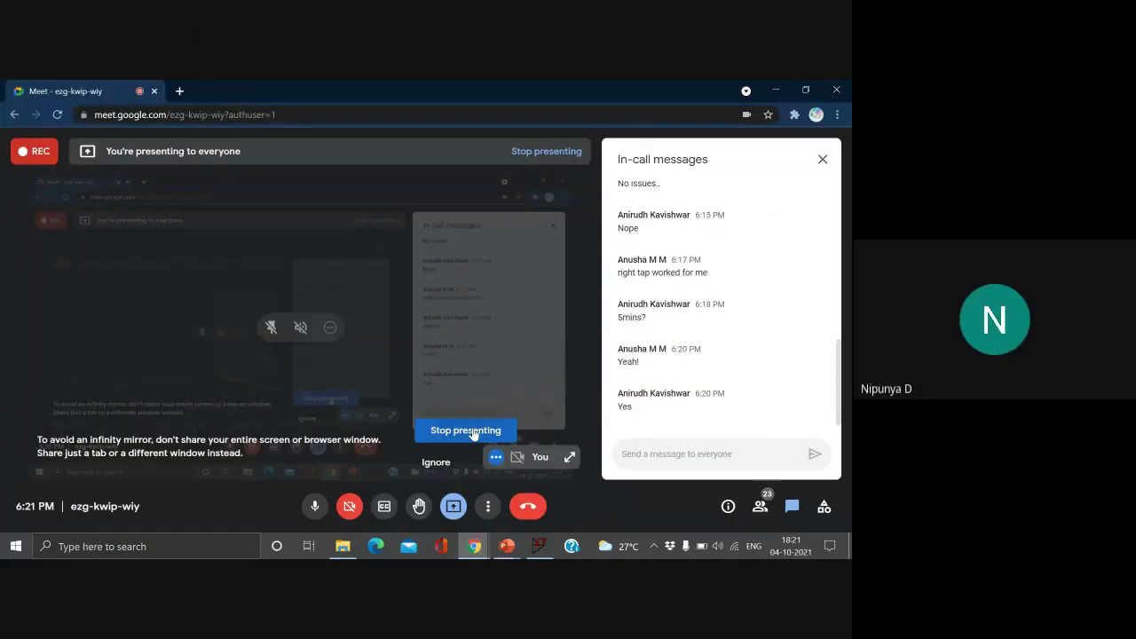
left_click(471, 431)
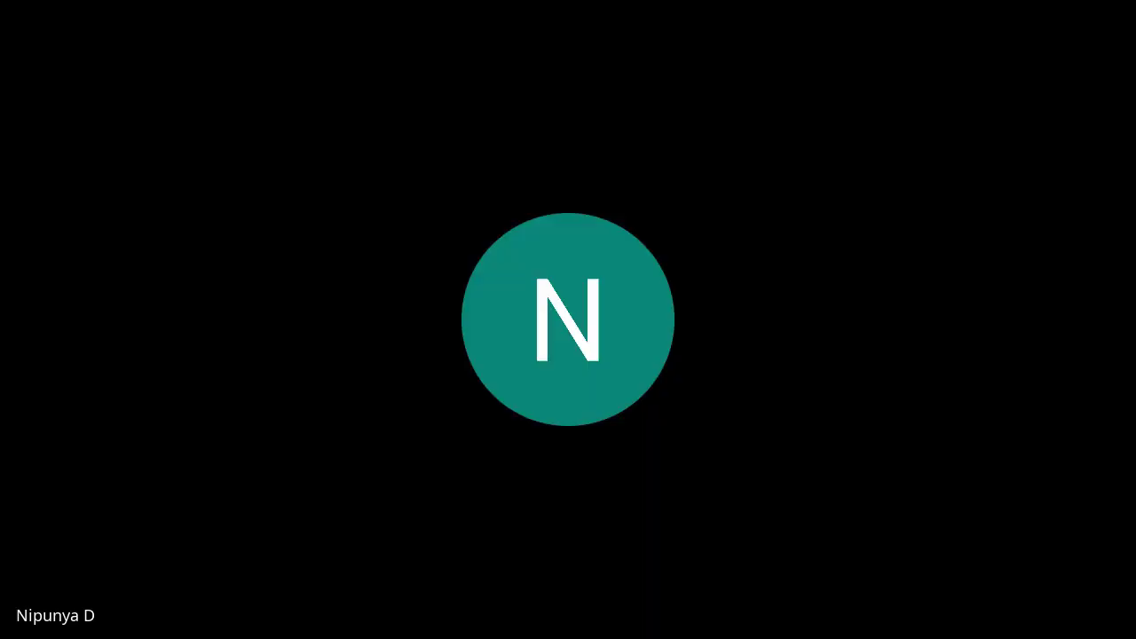
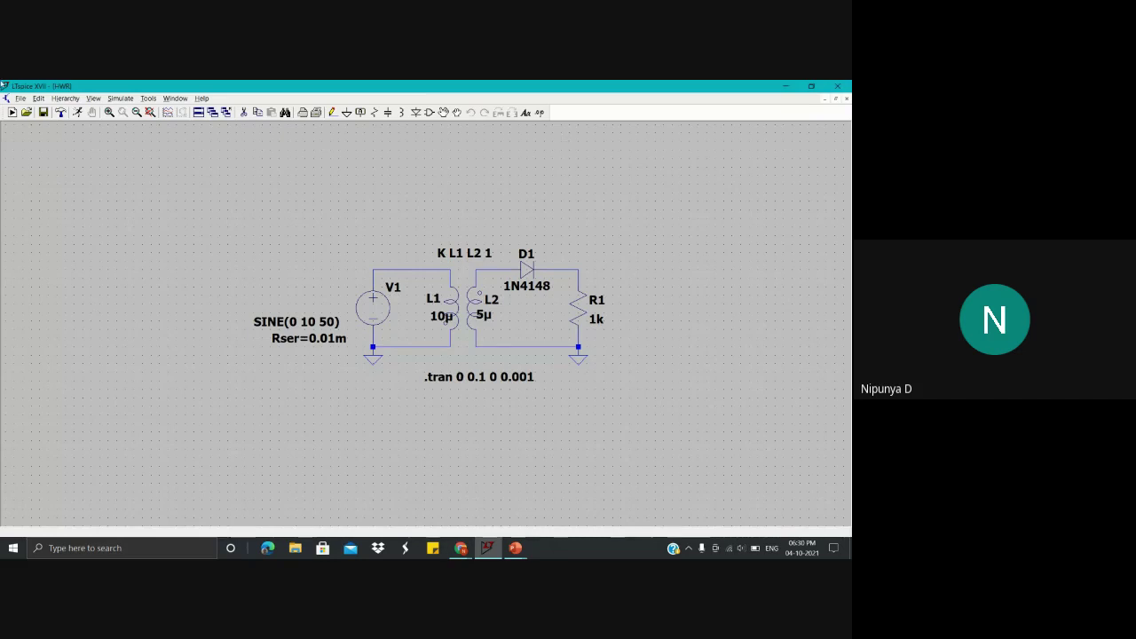
Step: Run the transient simulation of the HWR schematic and tile the schematic and waveform windows vertically
left_click(77, 113)
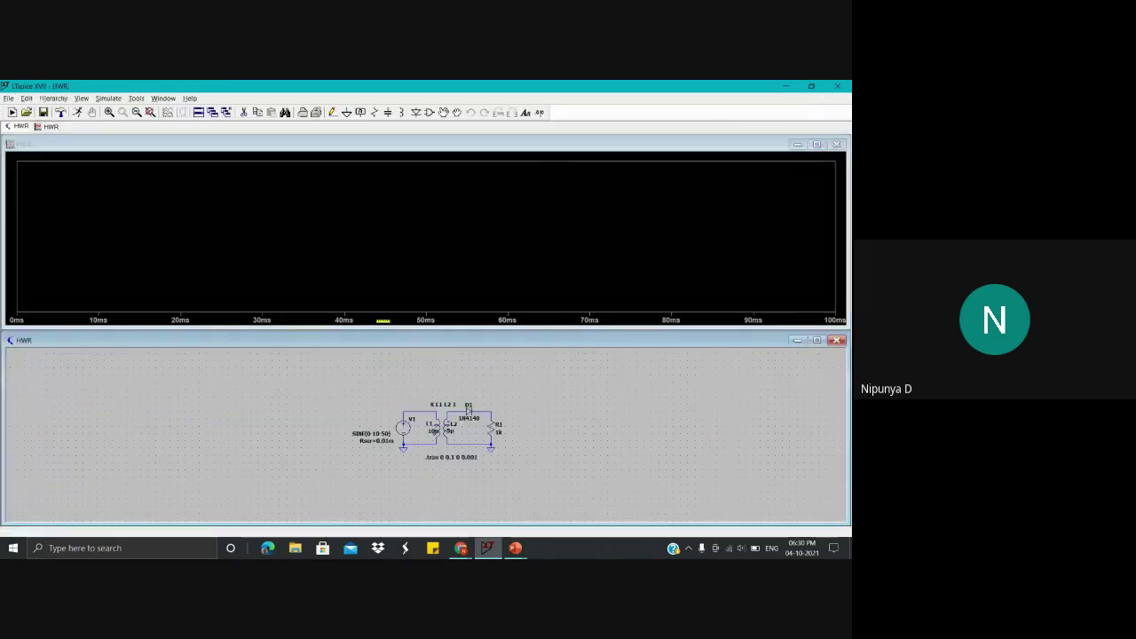
left_click(163, 99)
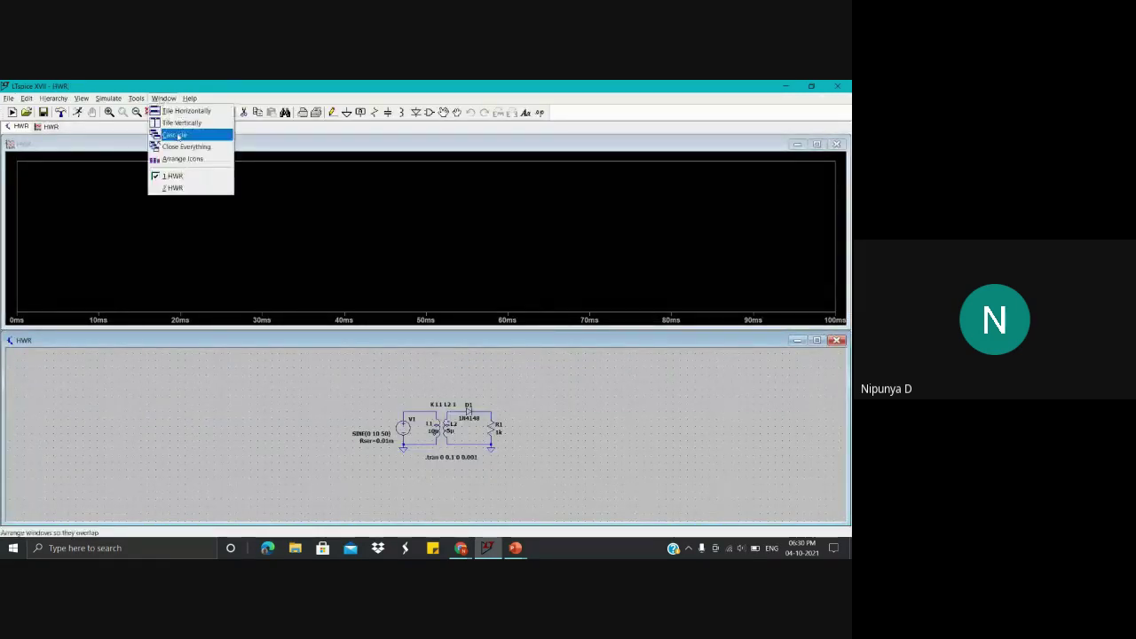
left_click(184, 123)
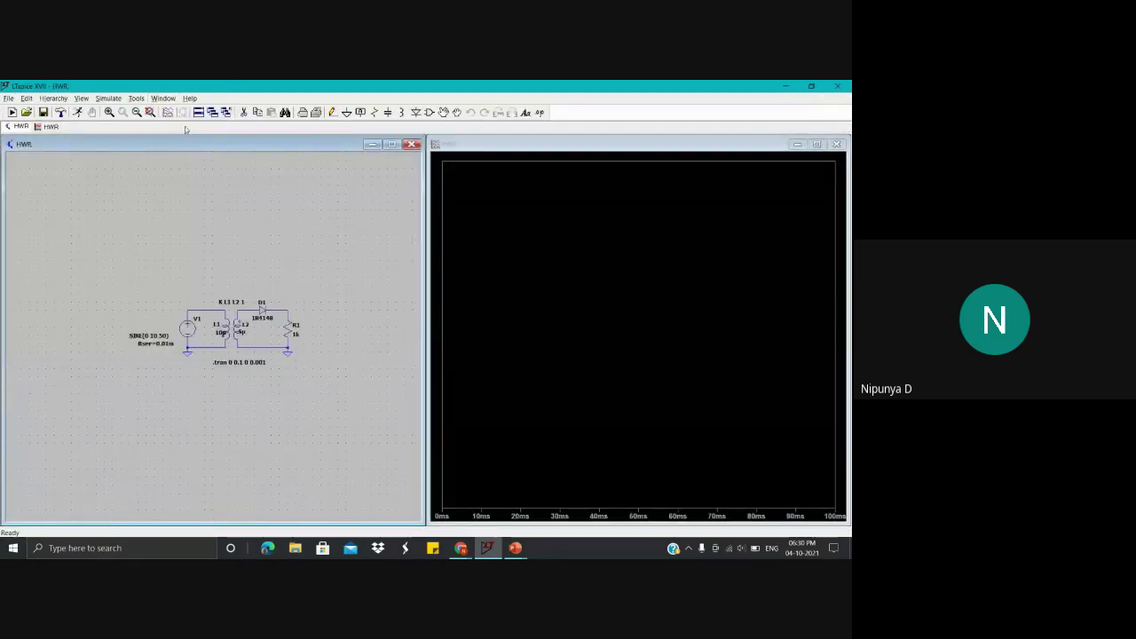
Step: Plot the voltages at V1's positive terminal and at the upper node of load resistor R1
scroll(169, 305, "up", 1)
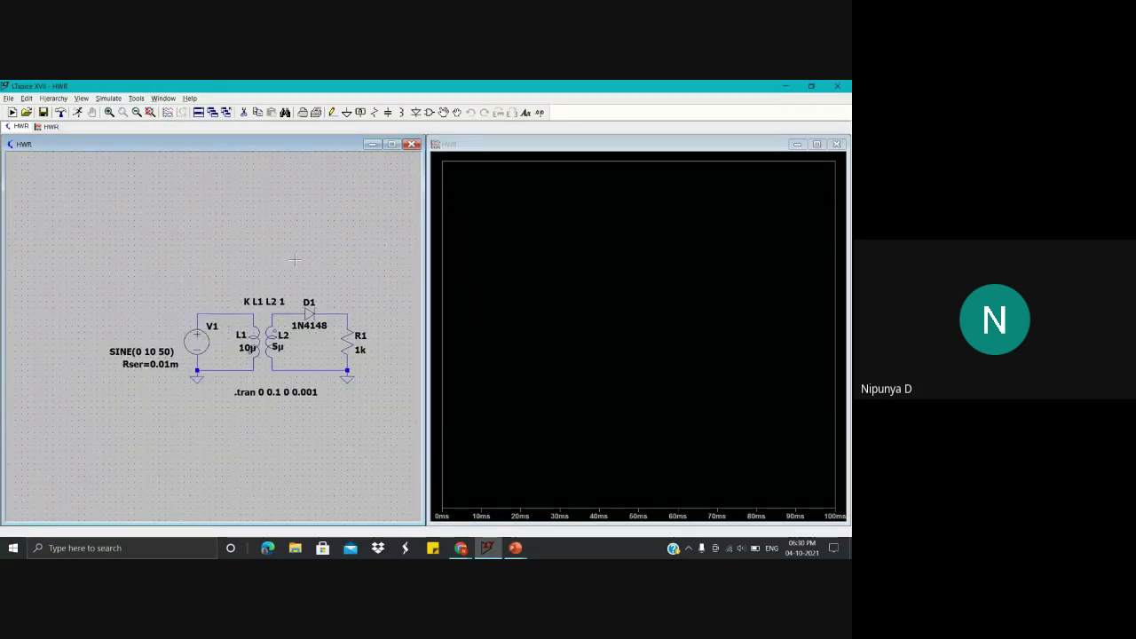
left_click_drag(294, 259, 285, 258)
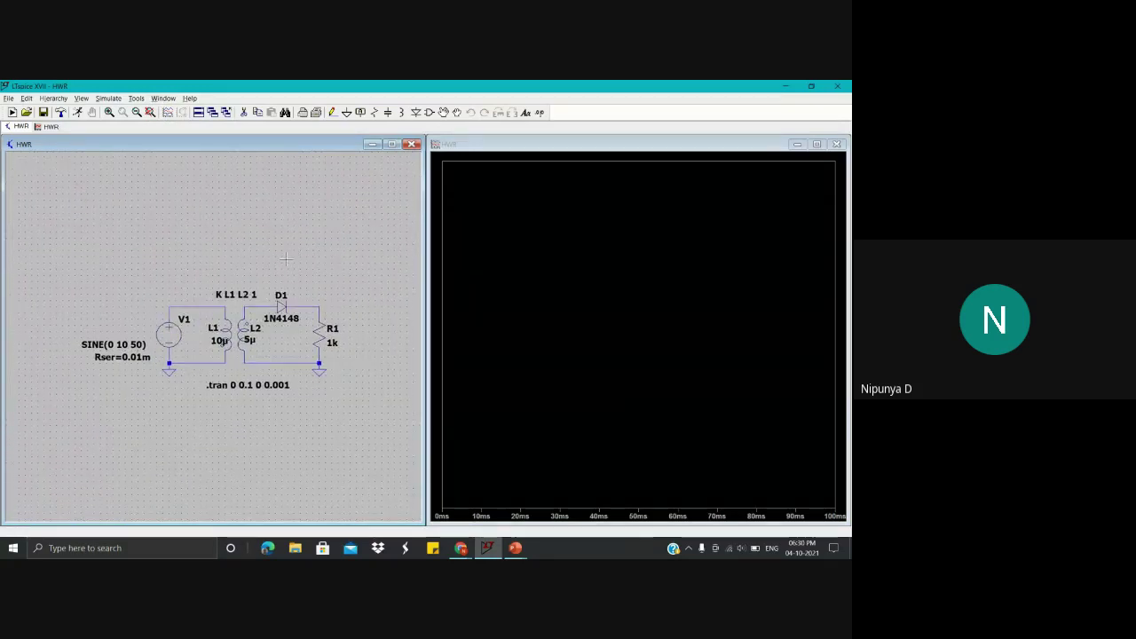
left_click(173, 308)
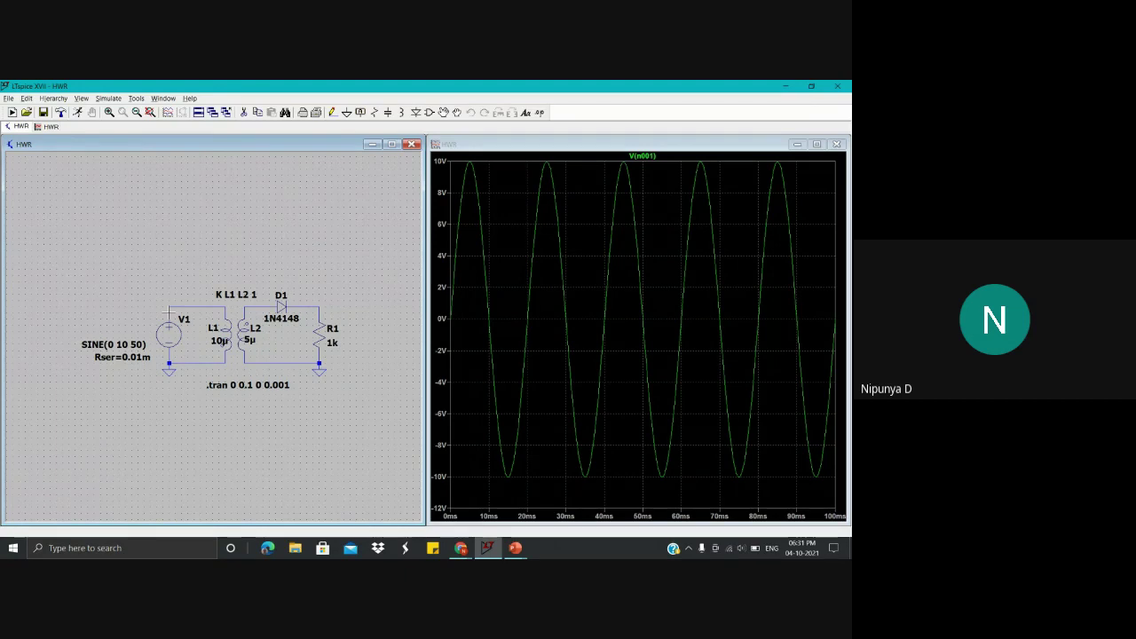
left_click(324, 311)
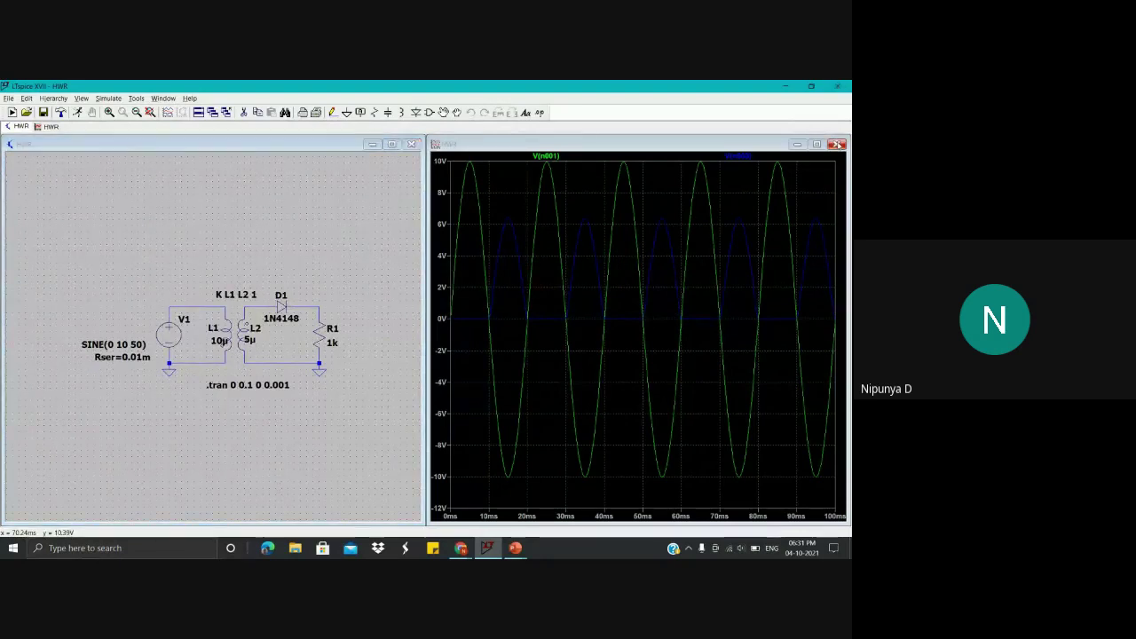
Step: Close the HWR waveform and schematic windows and create a new blank schematic
left_click(836, 144)
left_click(412, 131)
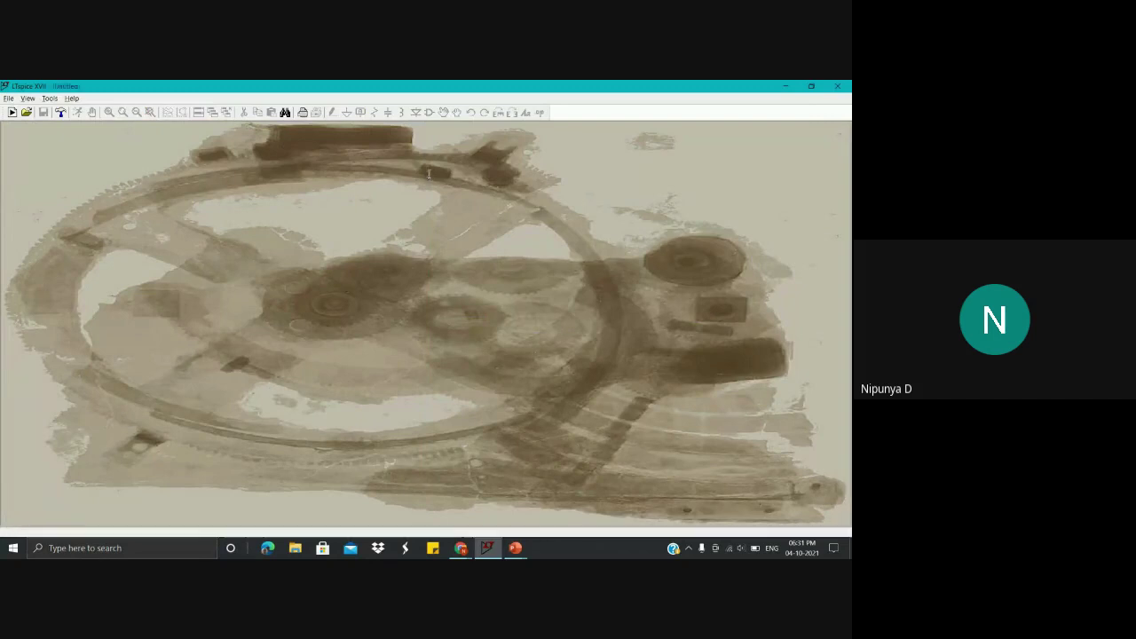
key("ctrl+n")
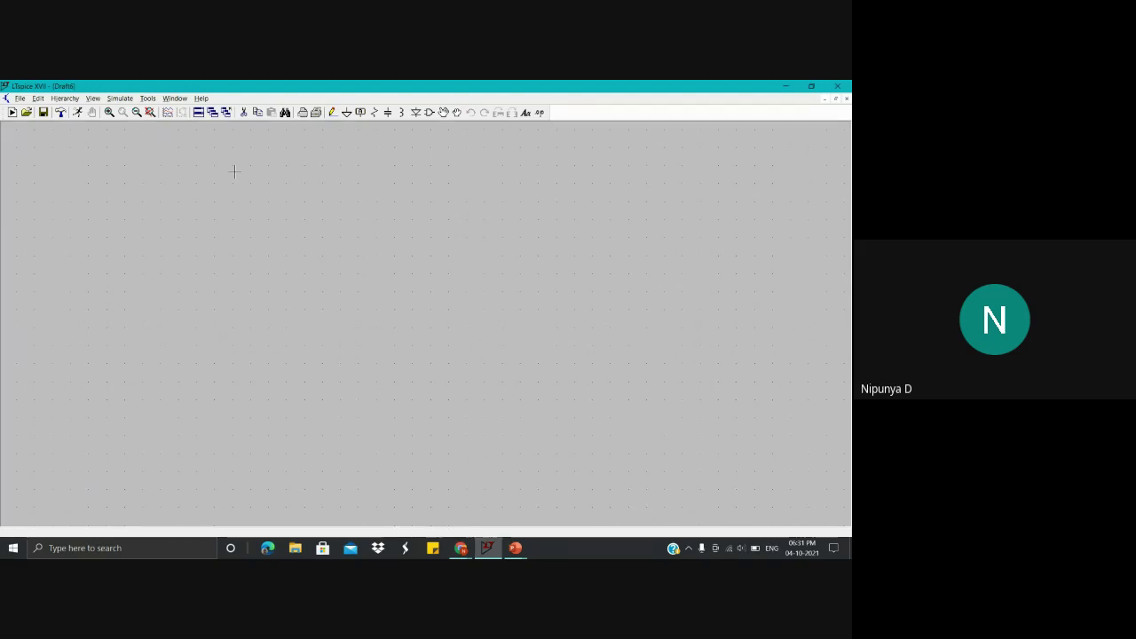
Step: Place two inductors side by side in the blank schematic, rotating the second one 180 degrees to face the first
left_click(402, 113)
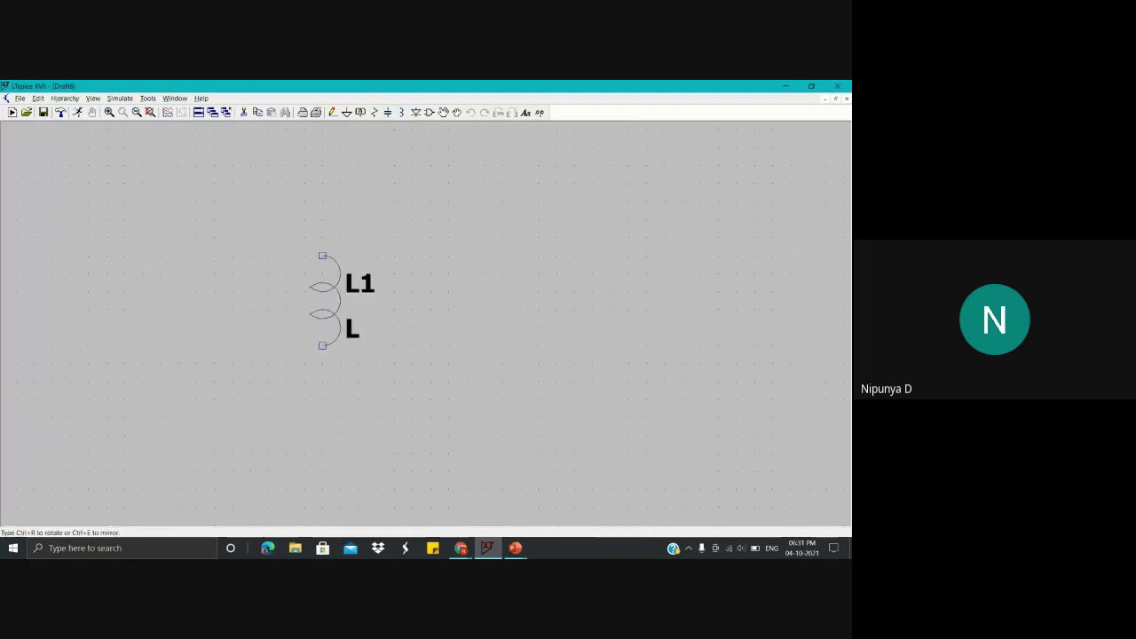
scroll(381, 288, "up", 2)
scroll(328, 302, "down", 3)
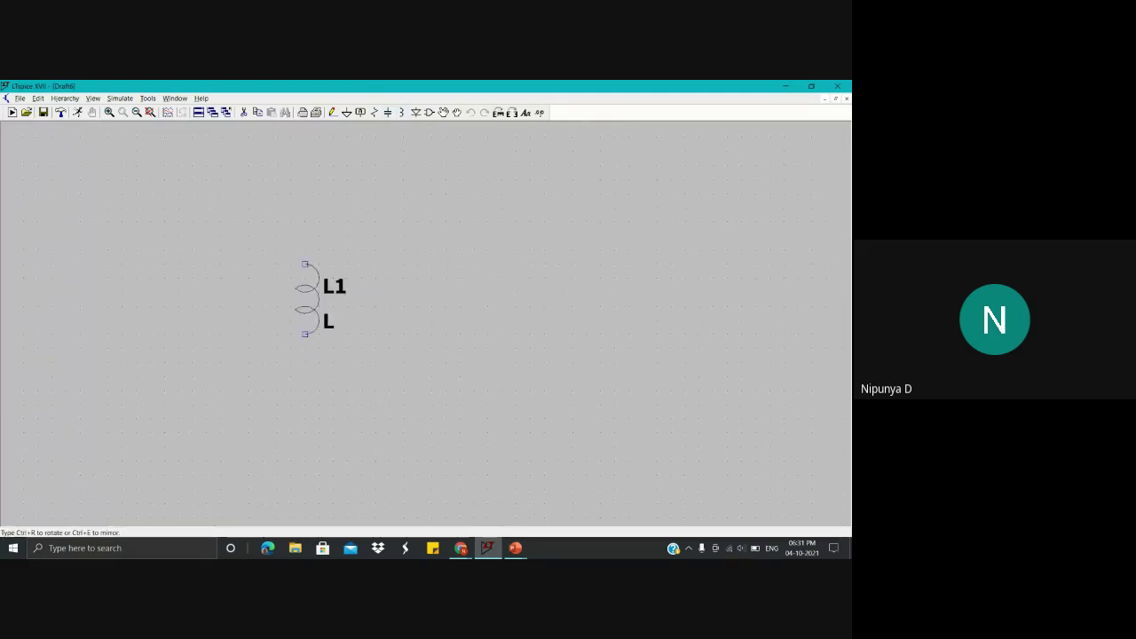
left_click(336, 284)
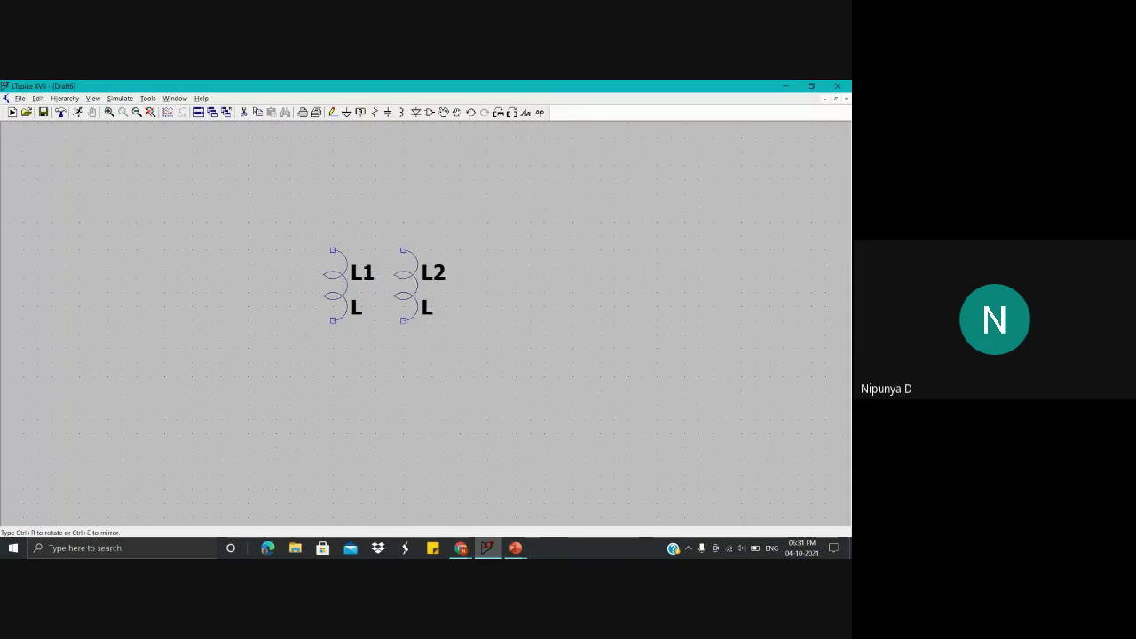
key("ctrl+r")
key("ctrl+r")
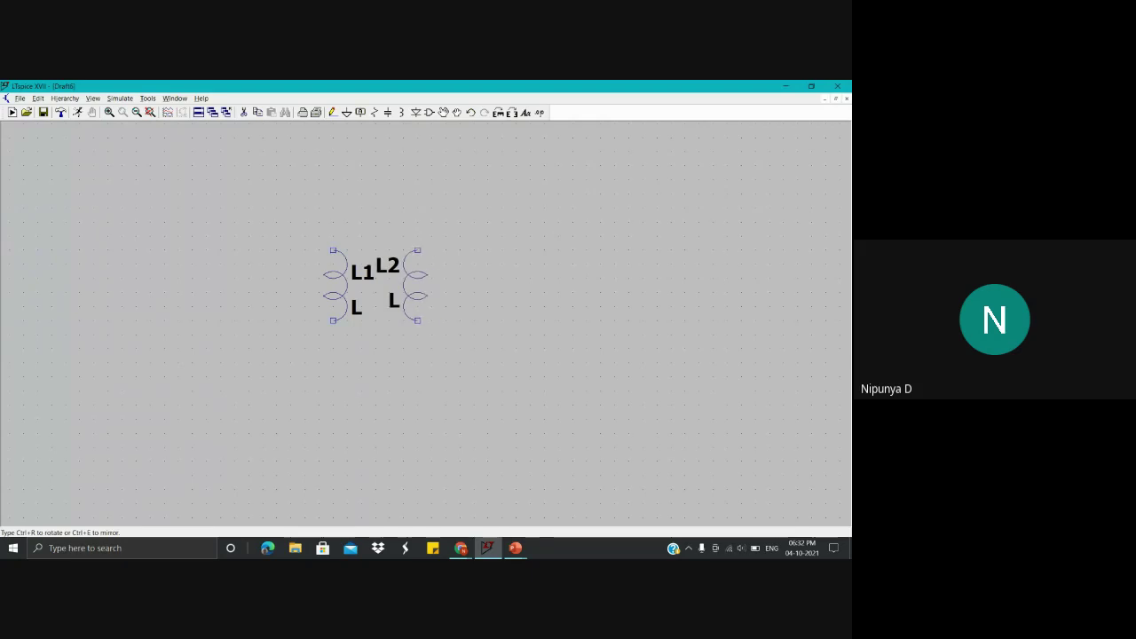
left_click(417, 250)
key("Escape")
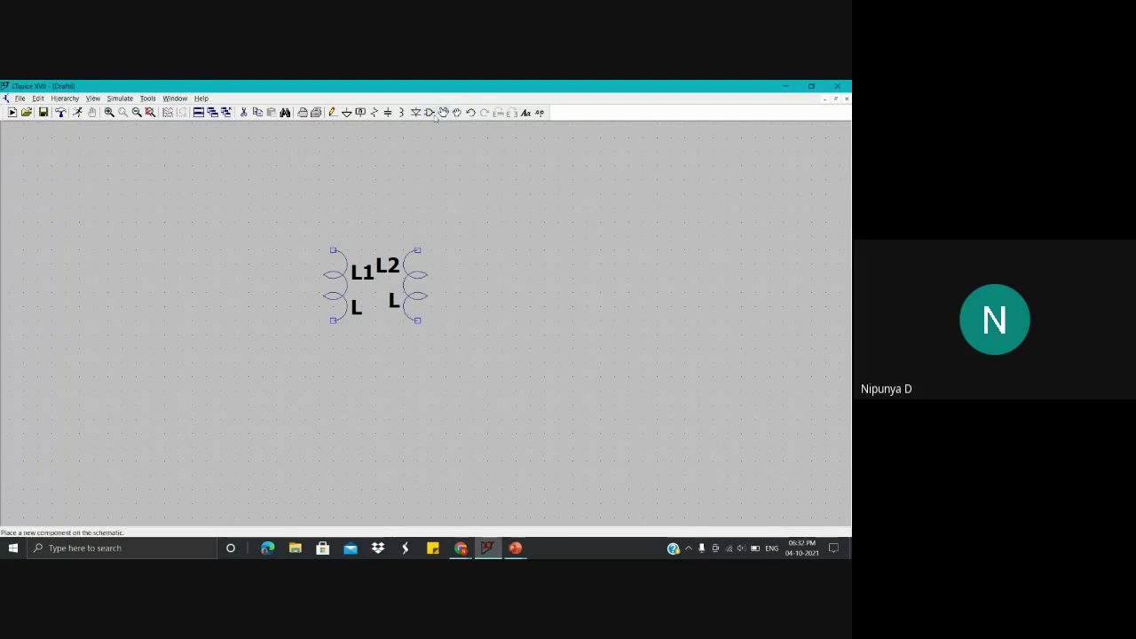
Step: Place a voltage source component to the left of inductor L1
left_click(430, 113)
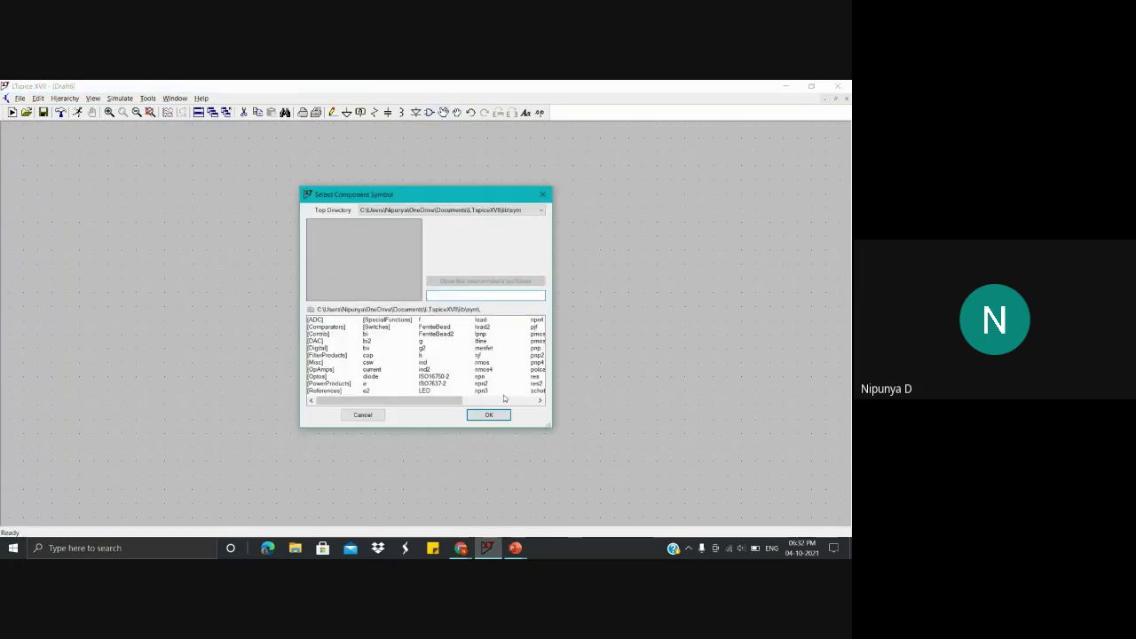
left_click(509, 401)
left_click(484, 362)
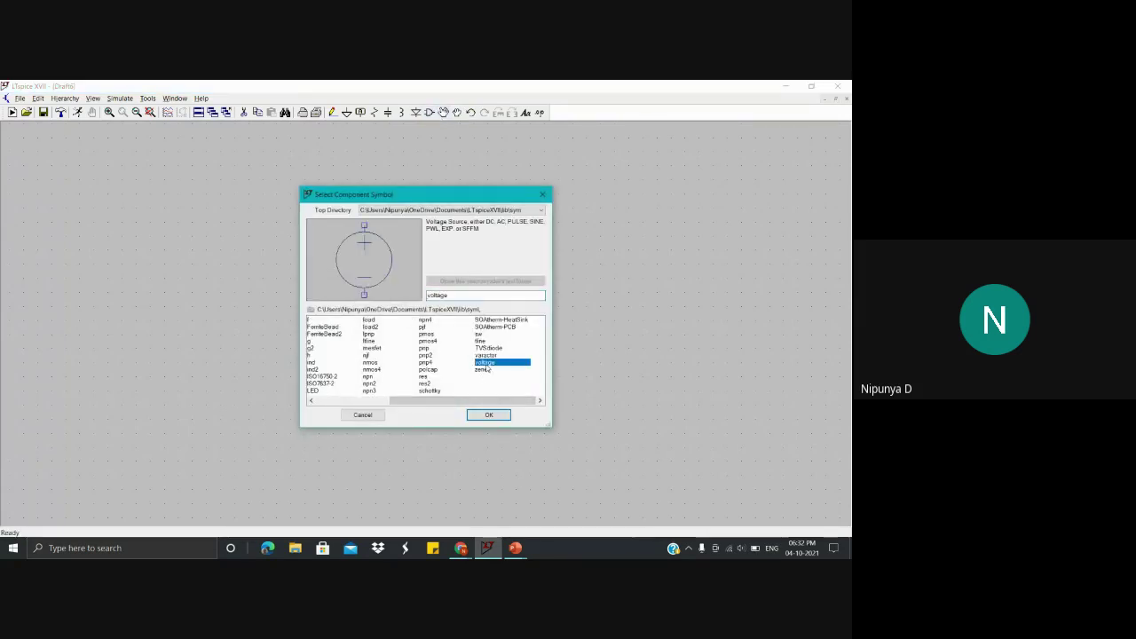
left_click(488, 416)
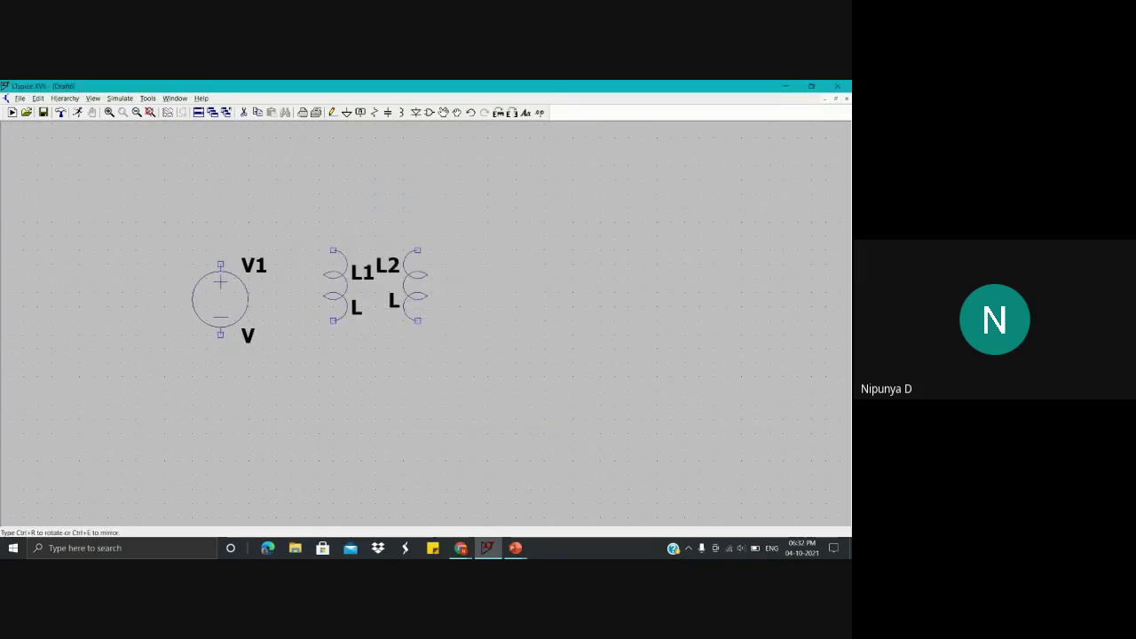
left_click(221, 282)
key("Escape")
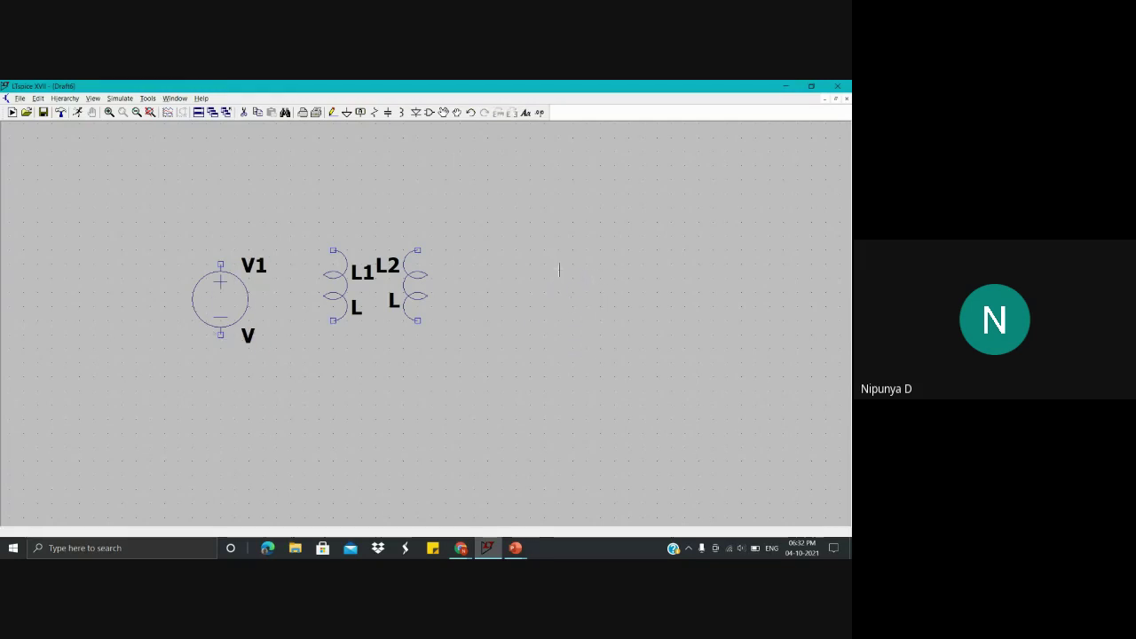
Step: Place four diodes in a two-by-two grid to the right of L2, each rotated to point horizontally right
left_click(417, 116)
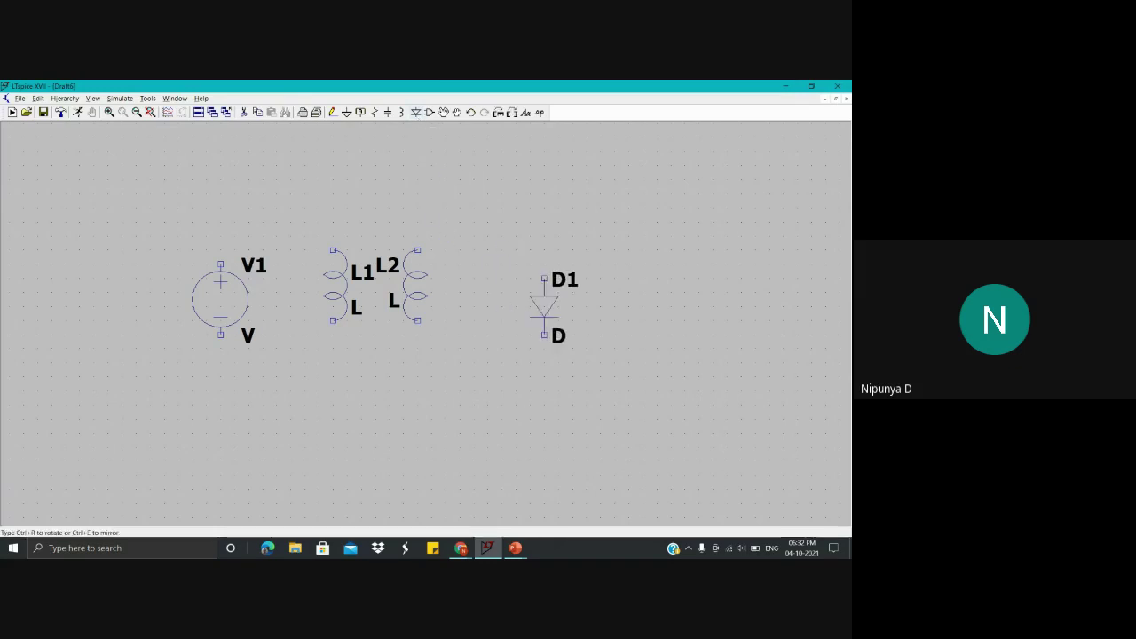
key("ctrl+r")
key("ctrl+r")
key("ctrl+r")
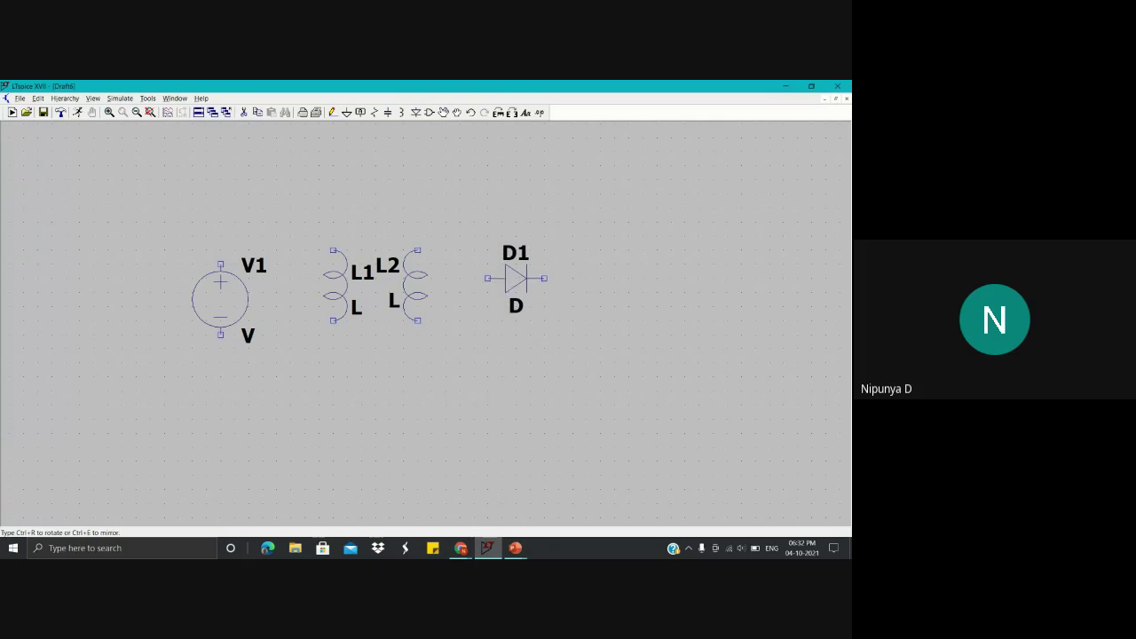
left_click(530, 278)
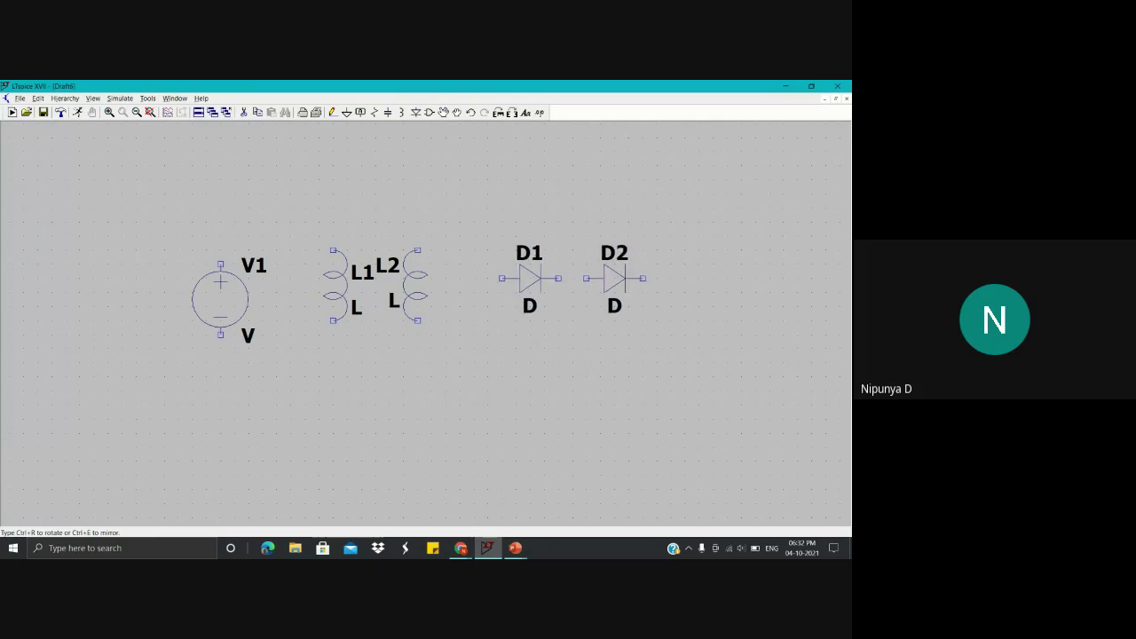
left_click(615, 278)
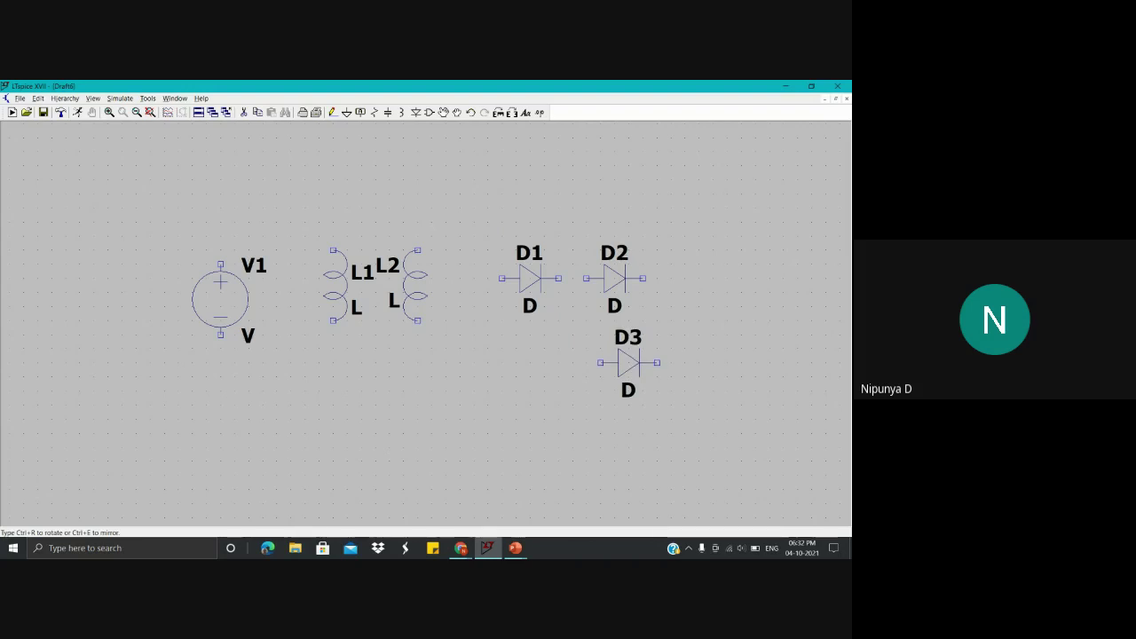
left_click(615, 362)
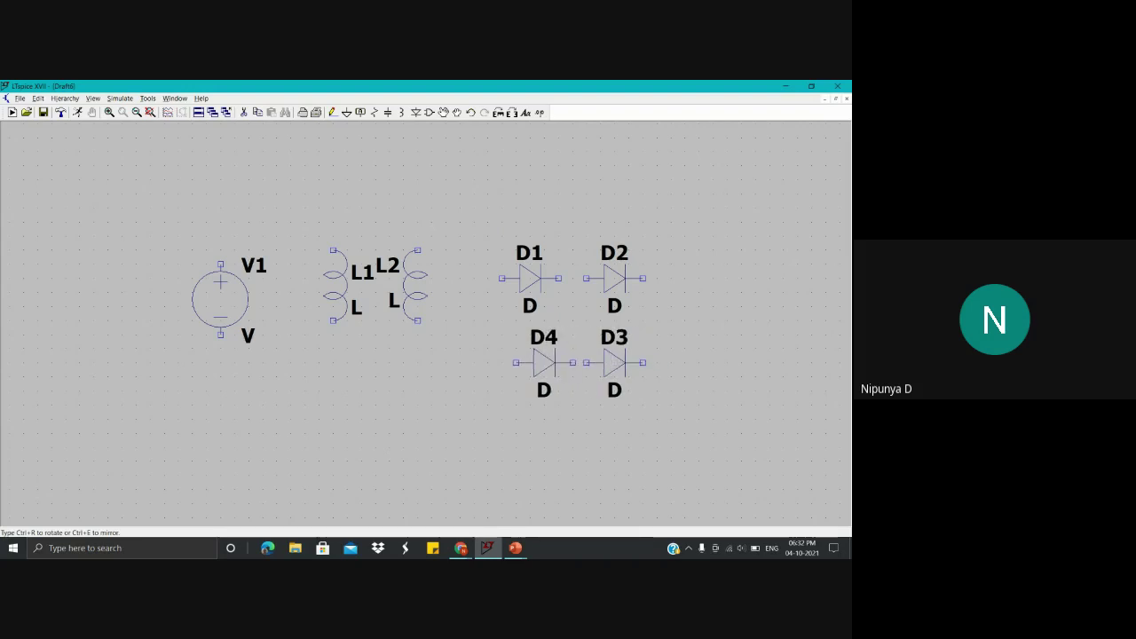
left_click(531, 362)
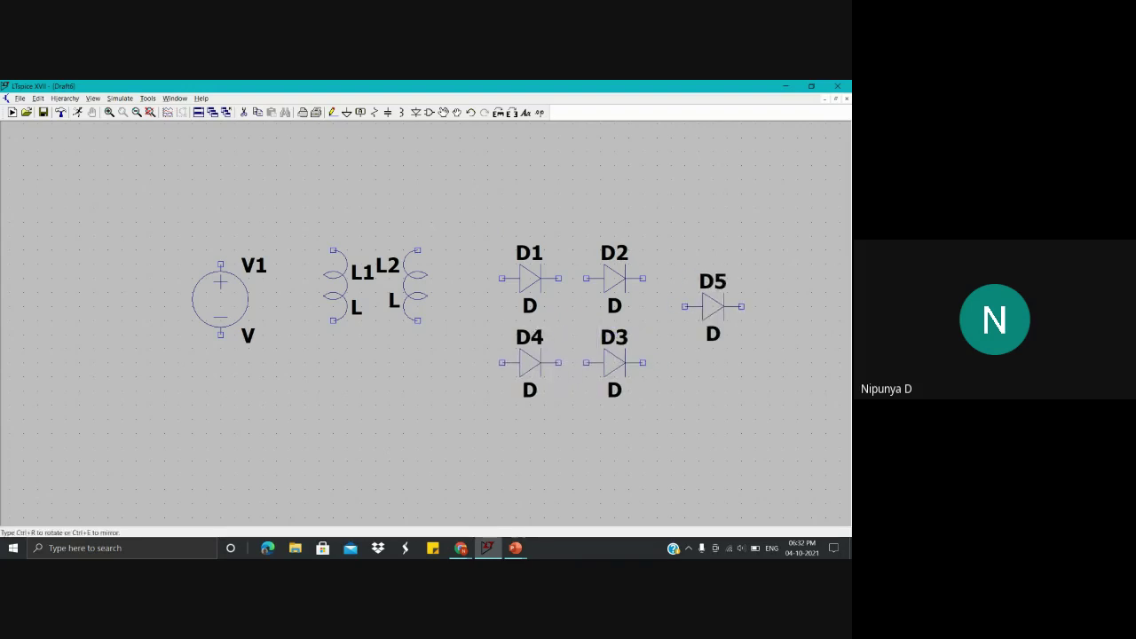
right_click(710, 302)
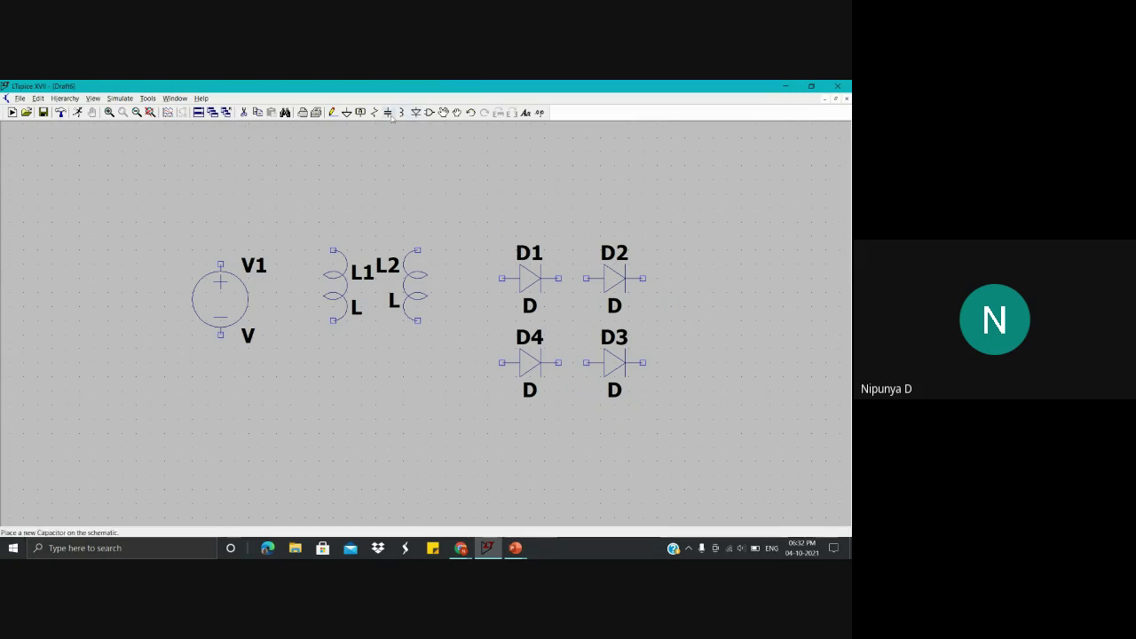
Step: Place a vertical resistor to the right of the four diodes
left_click(375, 115)
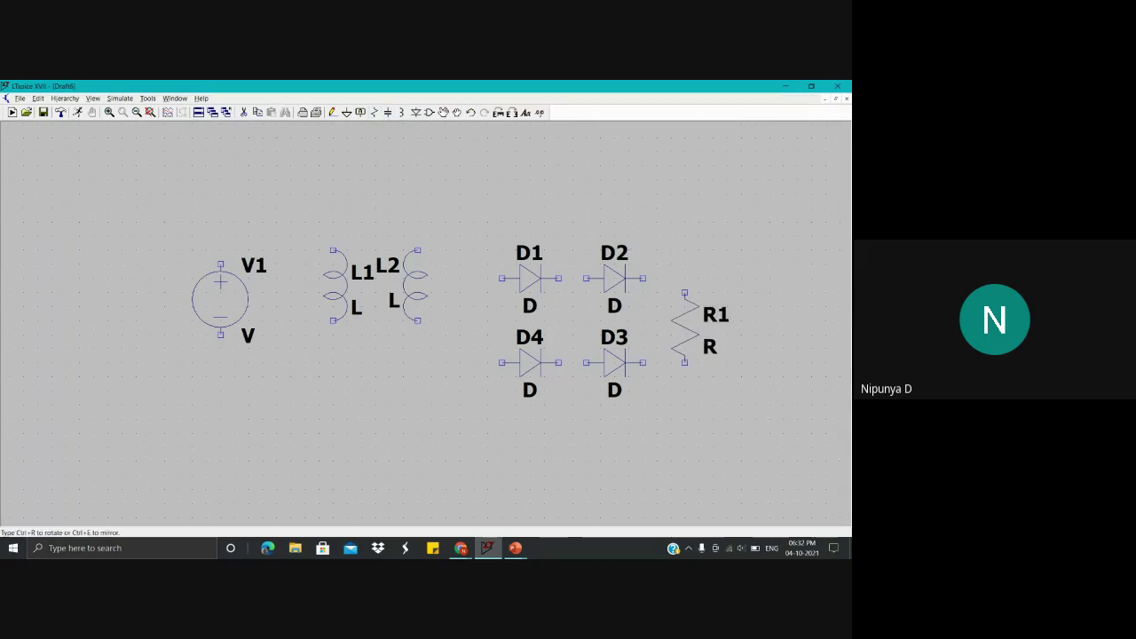
left_click(713, 293)
key("Escape")
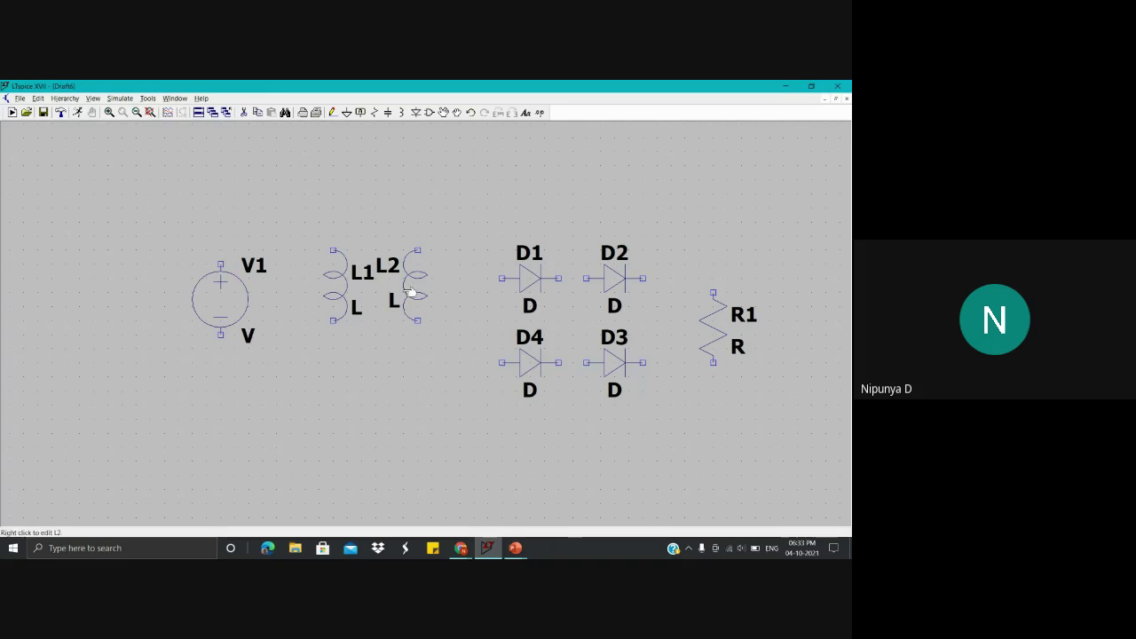
Step: Add the SPICE directive "K L1 L2 1" and place it above the two inductors to couple them
left_click(542, 114)
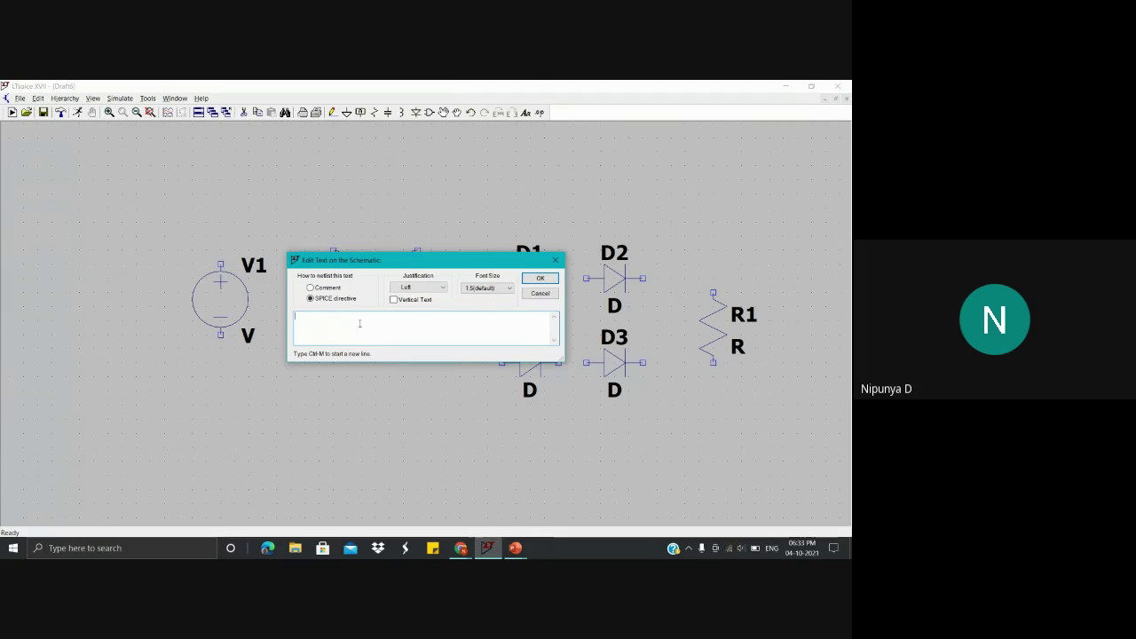
type("K")
left_click_drag(432, 264, 422, 365)
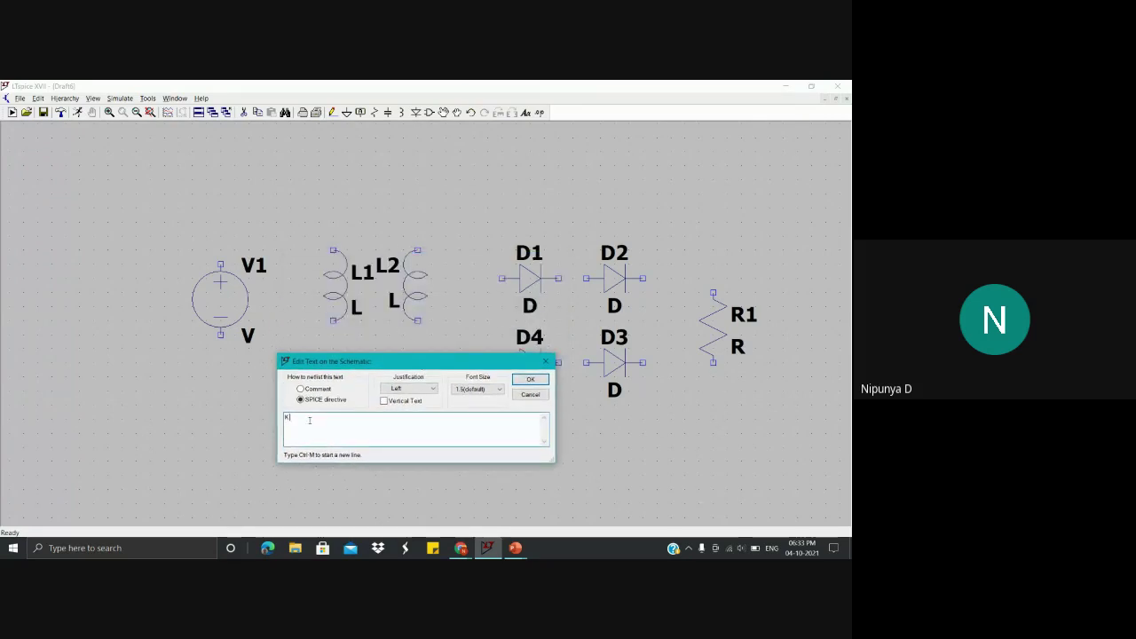
type("L1 L")
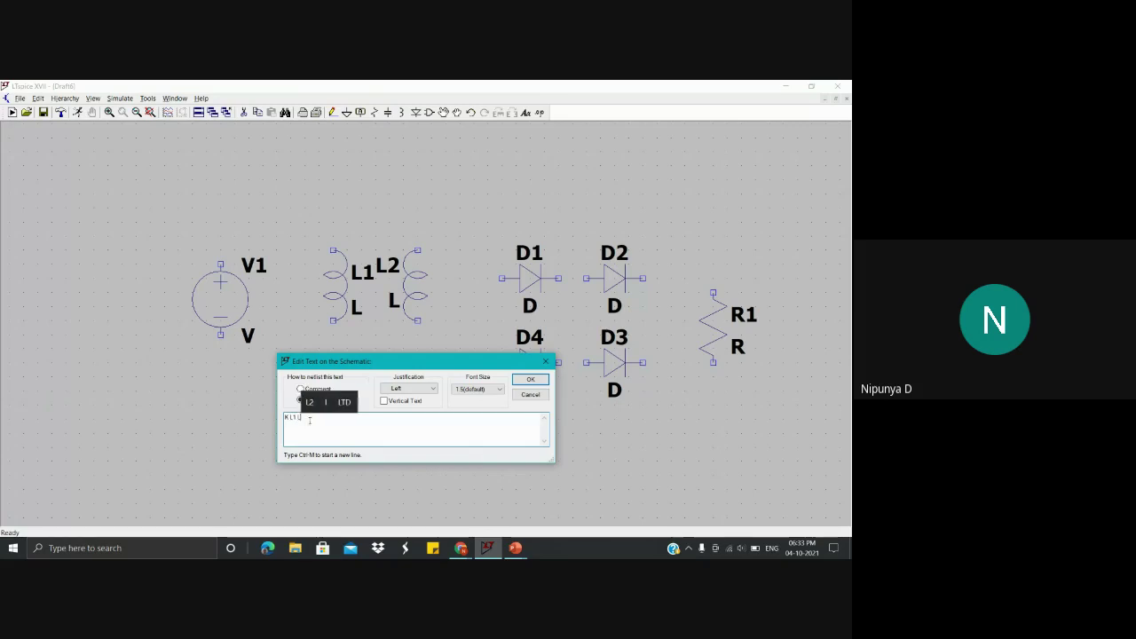
type("2 1")
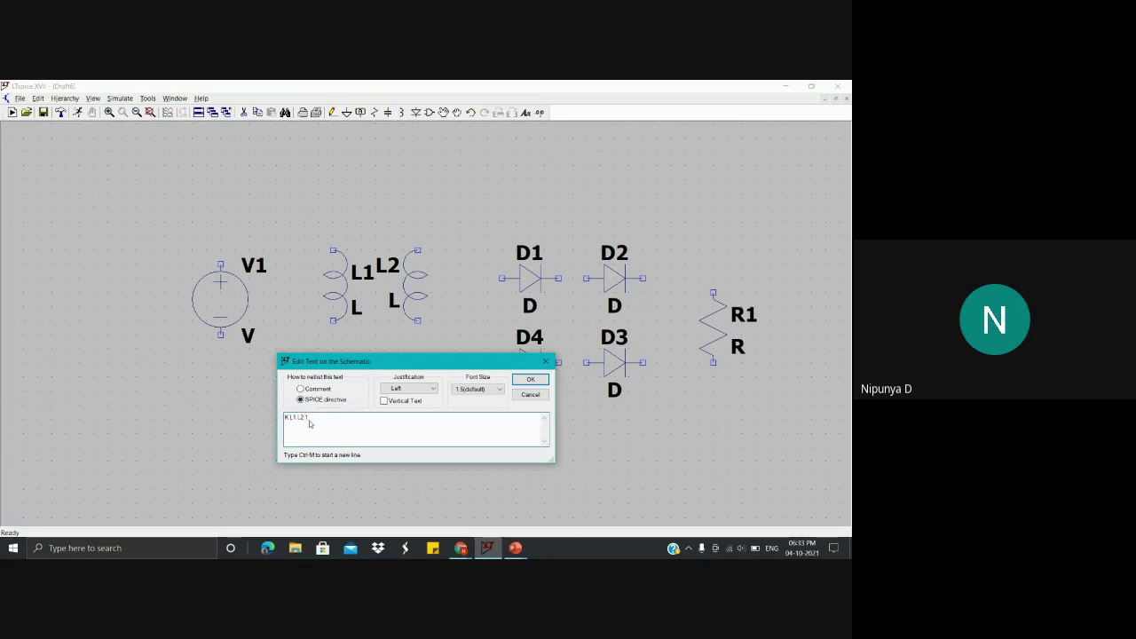
key("Return")
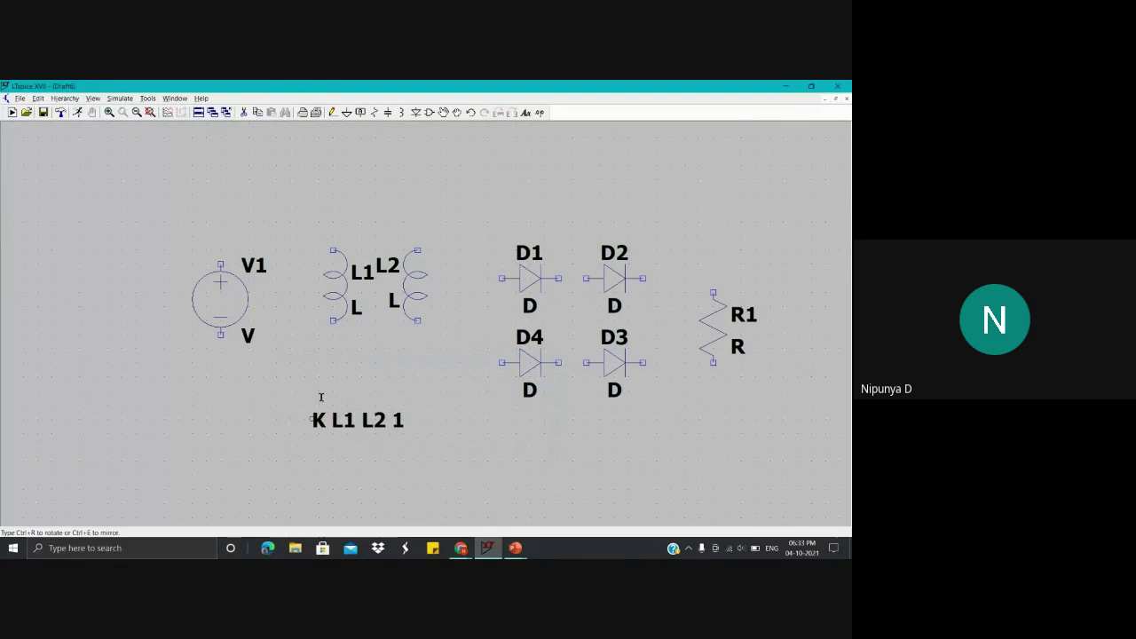
left_click(333, 227)
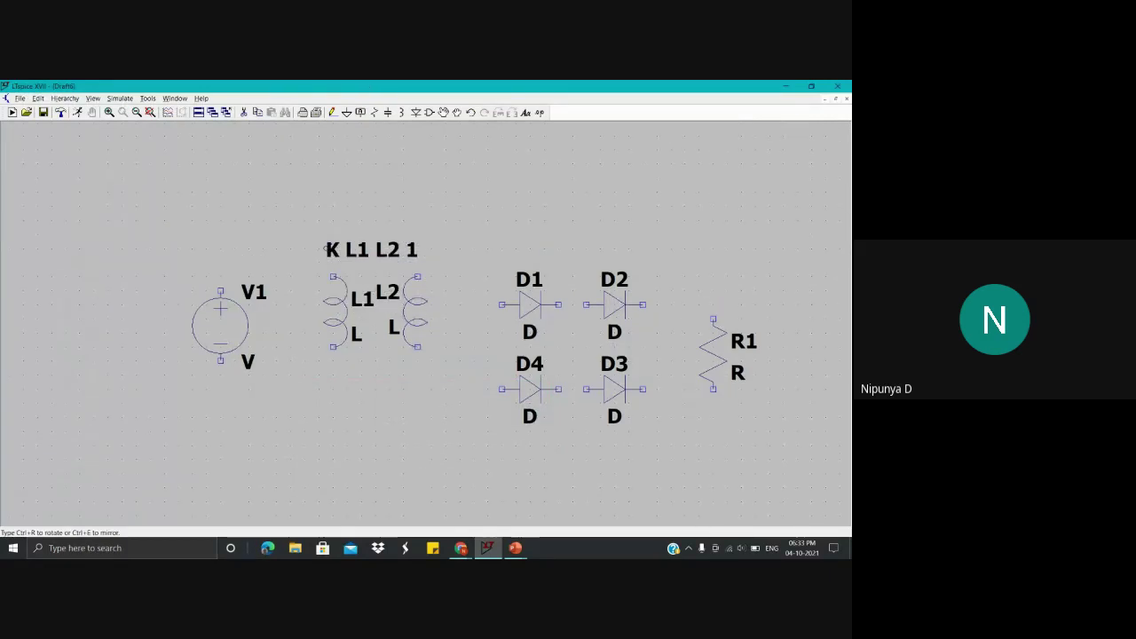
left_click(335, 242)
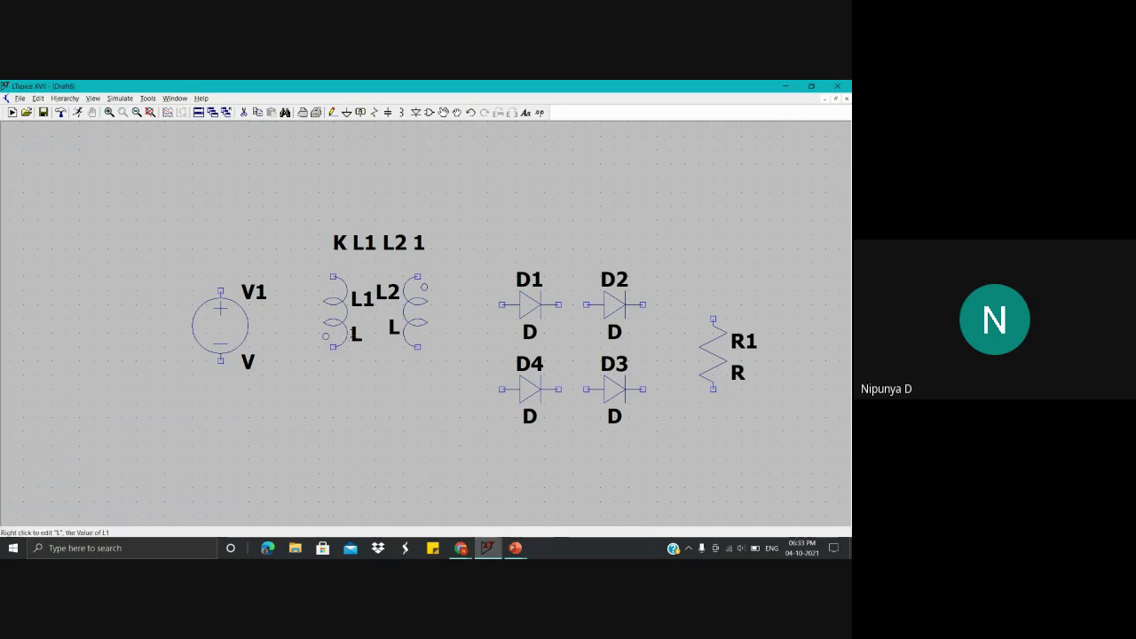
Step: Set the value of inductor L1 to 10u and of inductor L2 to 5u
right_click(356, 334)
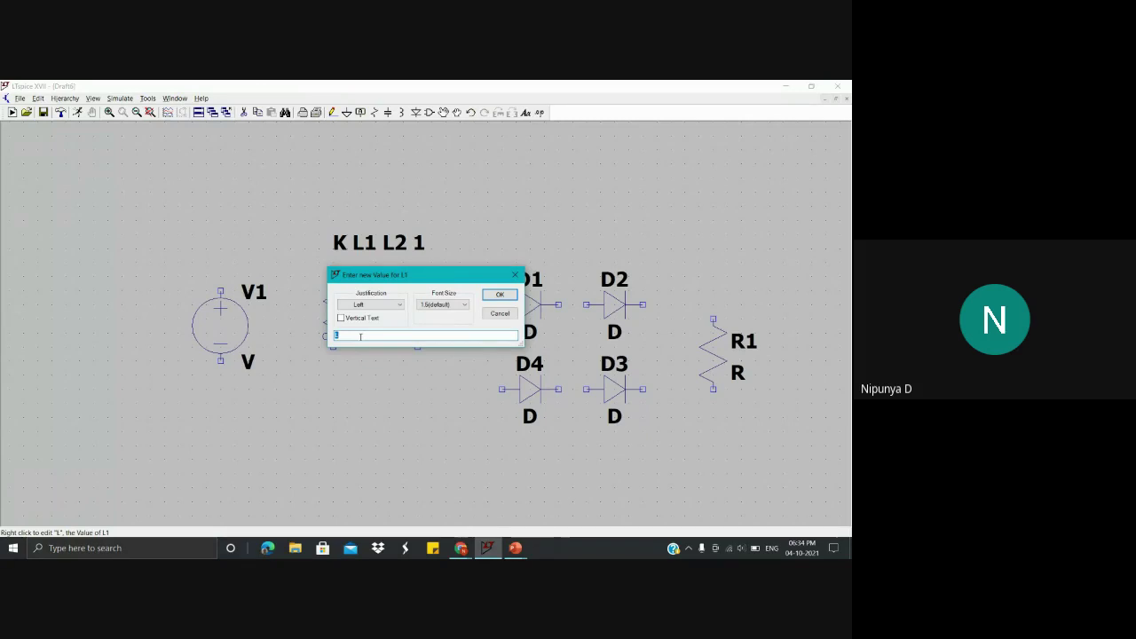
type("0u")
left_click(506, 296)
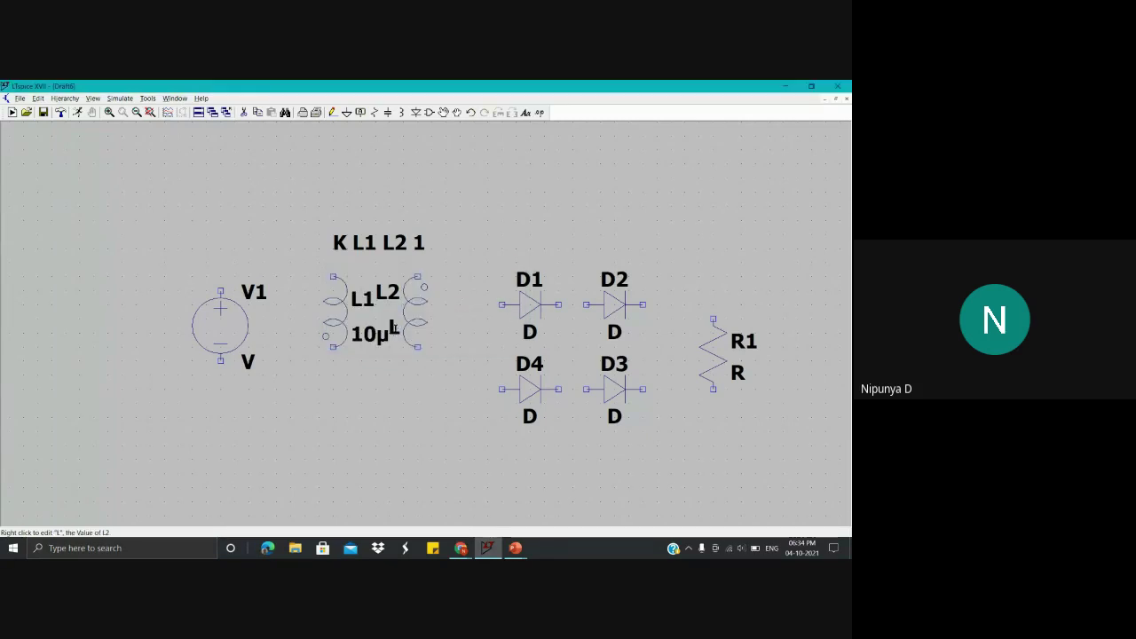
right_click(393, 328)
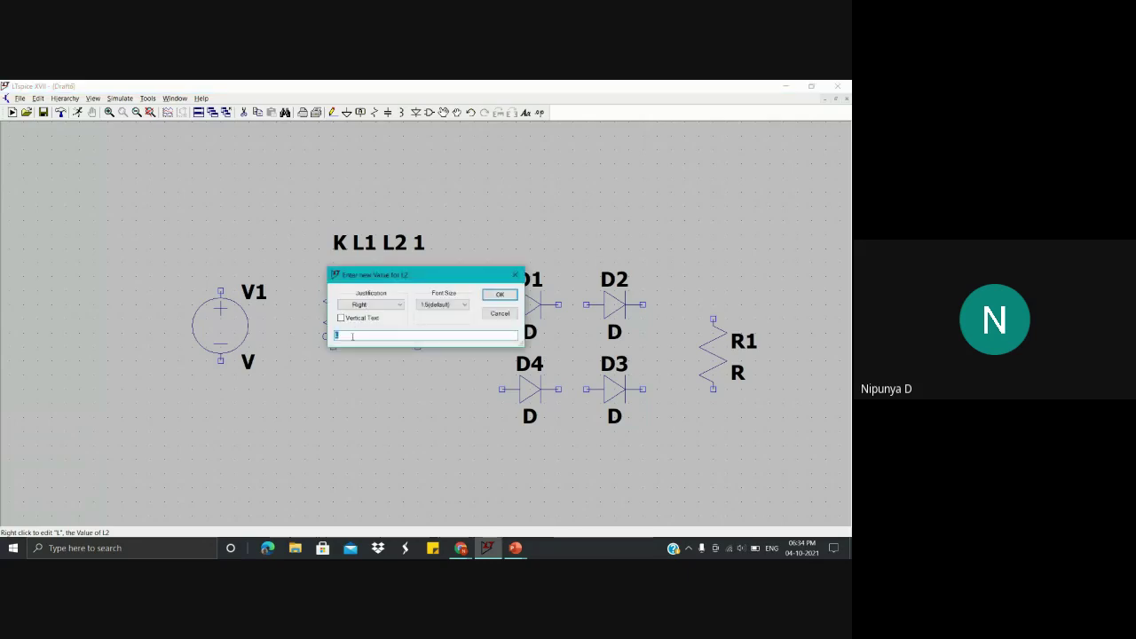
type("5u")
key("Return")
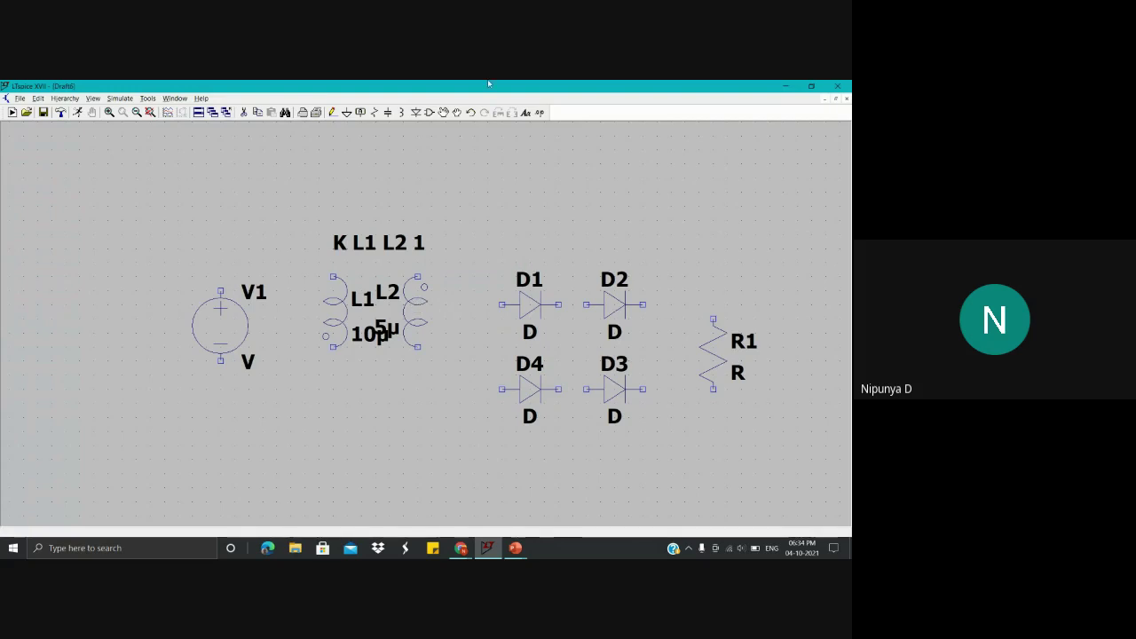
Step: Move inductor L2 slightly right, away from L1, and shift its value label clear of L1's value
left_click(444, 113)
mouse_move(408, 315)
left_mouse_down()
mouse_move(434, 315)
mouse_move(422, 315)
left_mouse_up()
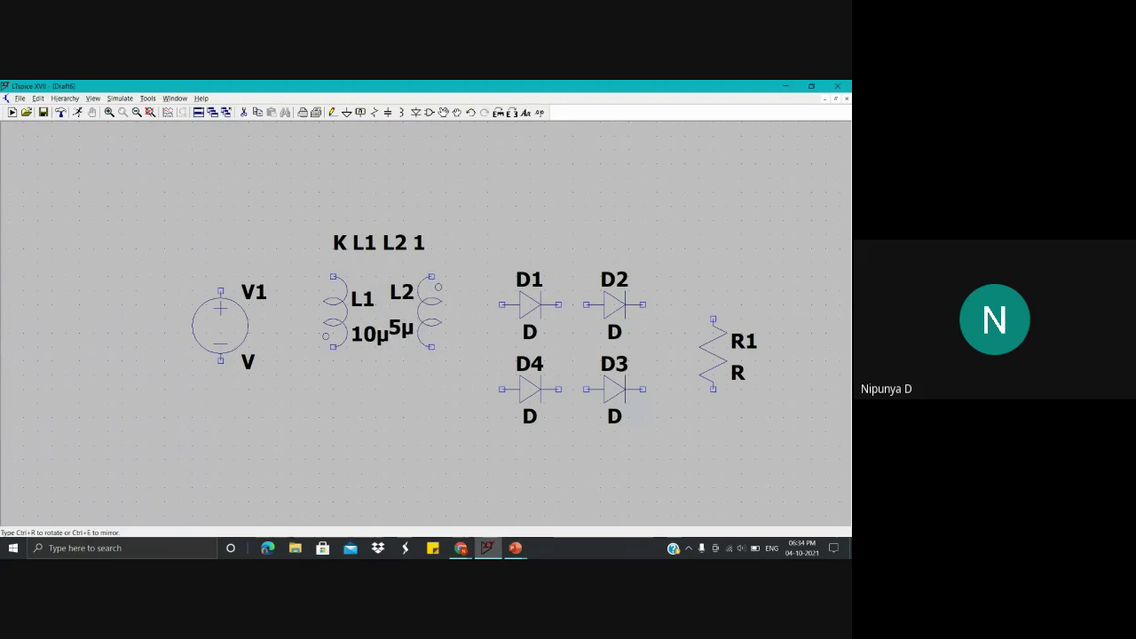
left_click(421, 315)
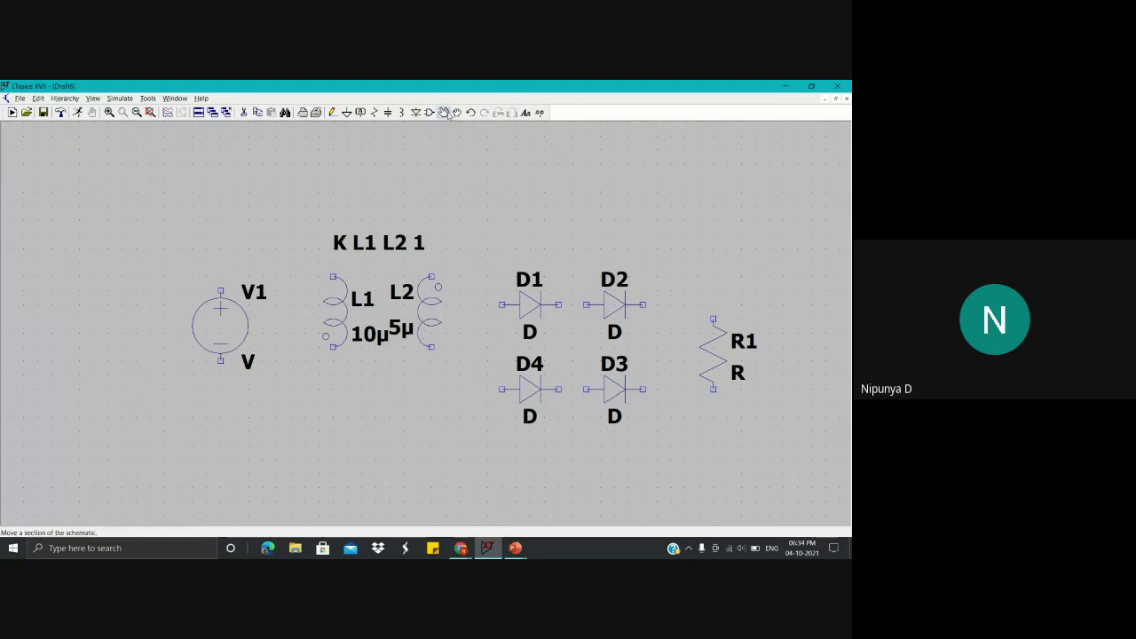
left_click_drag(399, 327, 402, 336)
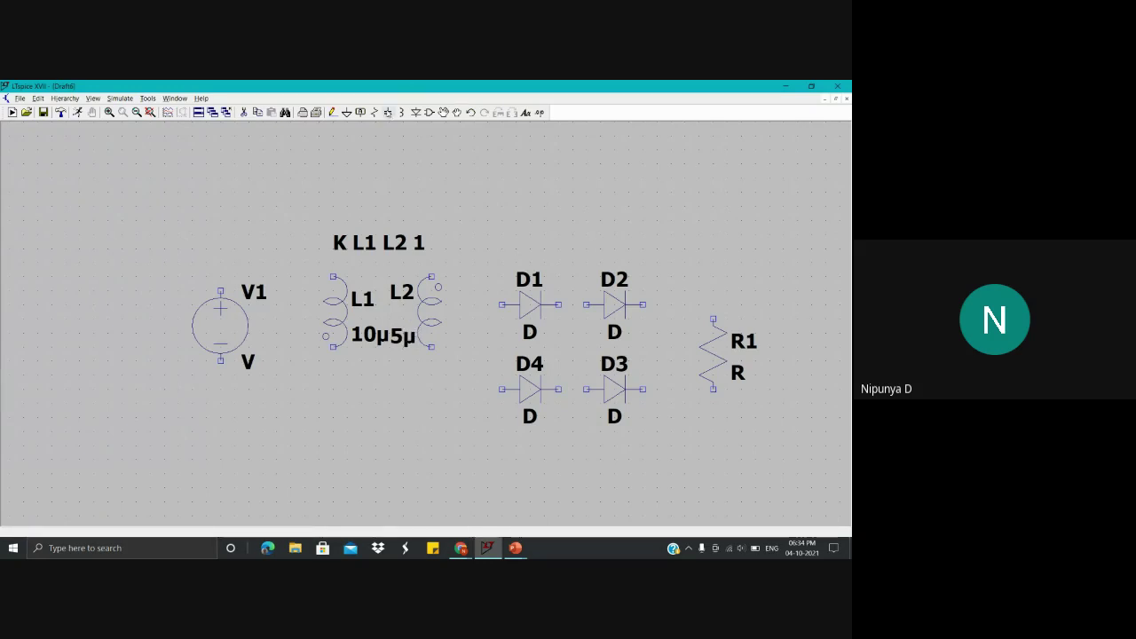
Step: Place one ground symbol below voltage source V1 and another below resistor R1
left_click(346, 112)
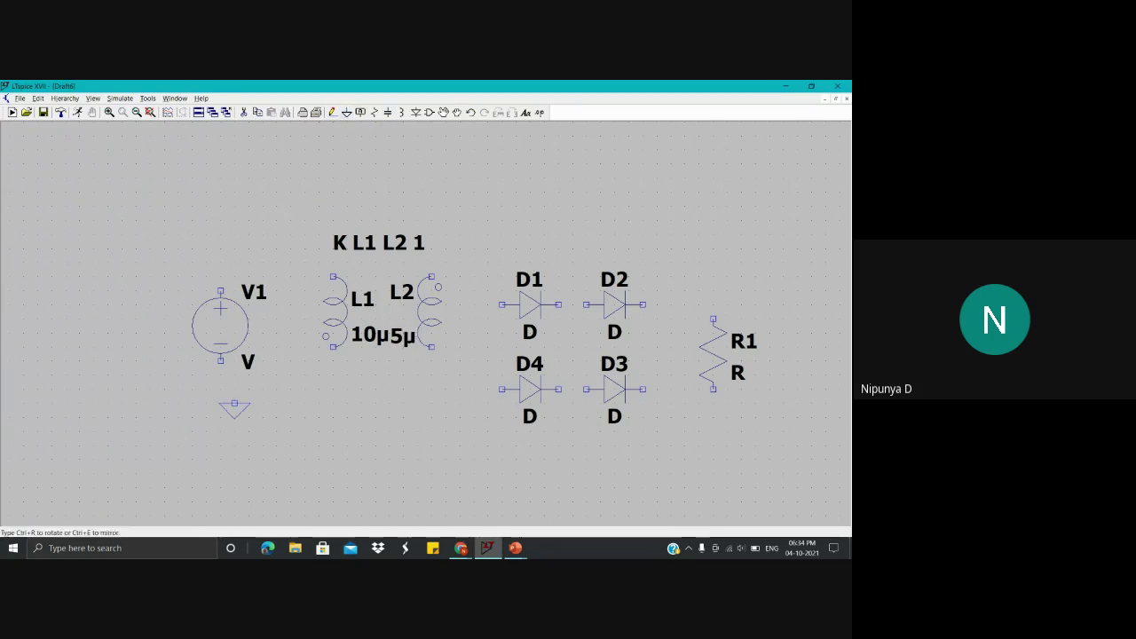
left_click(220, 390)
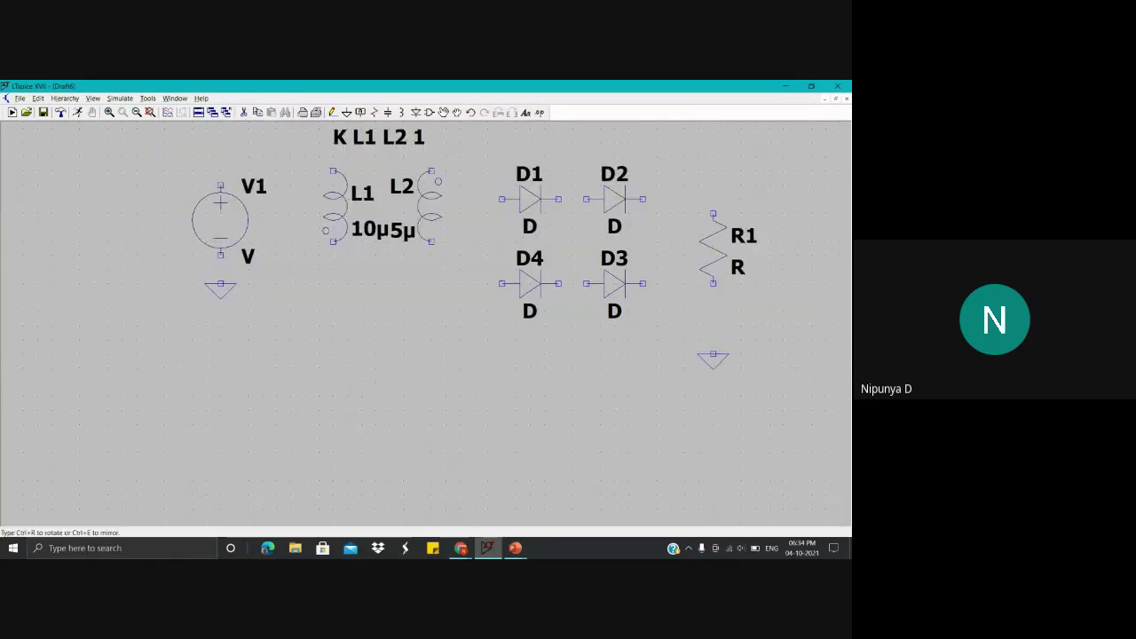
left_click(713, 355)
key("Escape")
left_click_drag(779, 197, 749, 269)
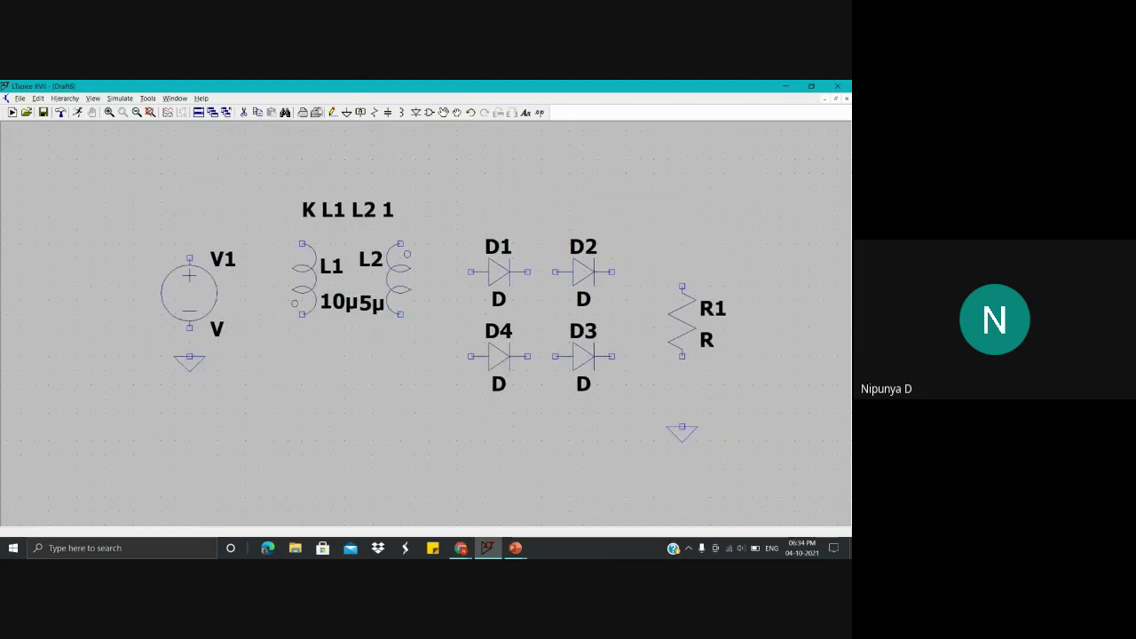
Step: Wire the positive terminal of voltage source V1 to the upper end of inductor L1
left_click(332, 112)
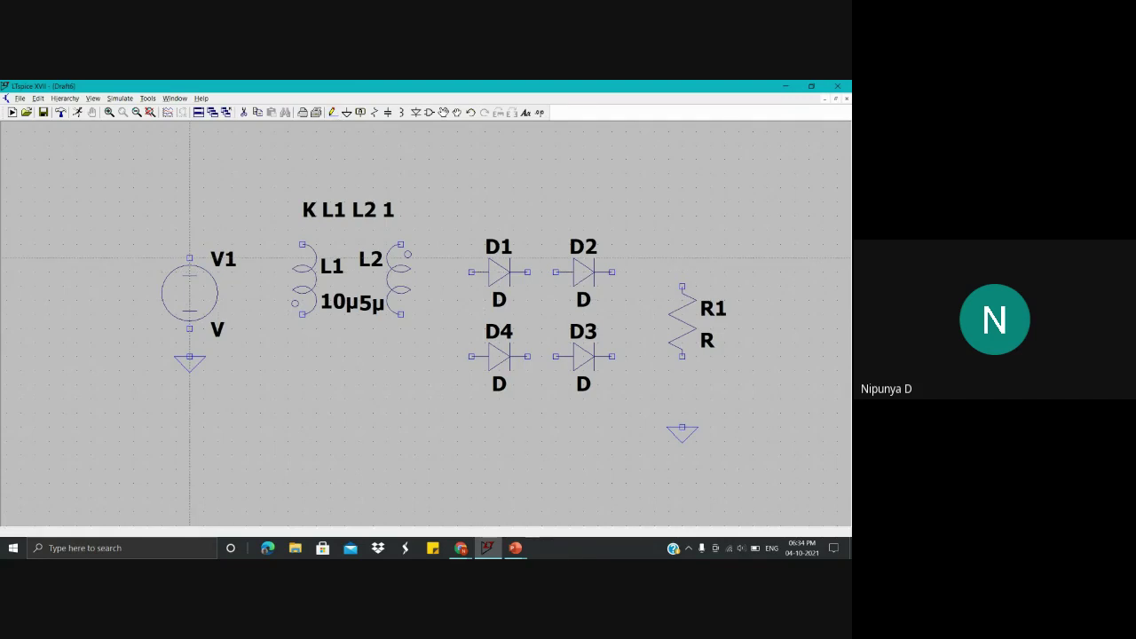
left_click(189, 258)
left_click(190, 231)
left_click(303, 230)
left_click(303, 243)
Step: Wire V1's negative terminal to the ground below it, and connect that wire to the lower end of L1
left_click(190, 328)
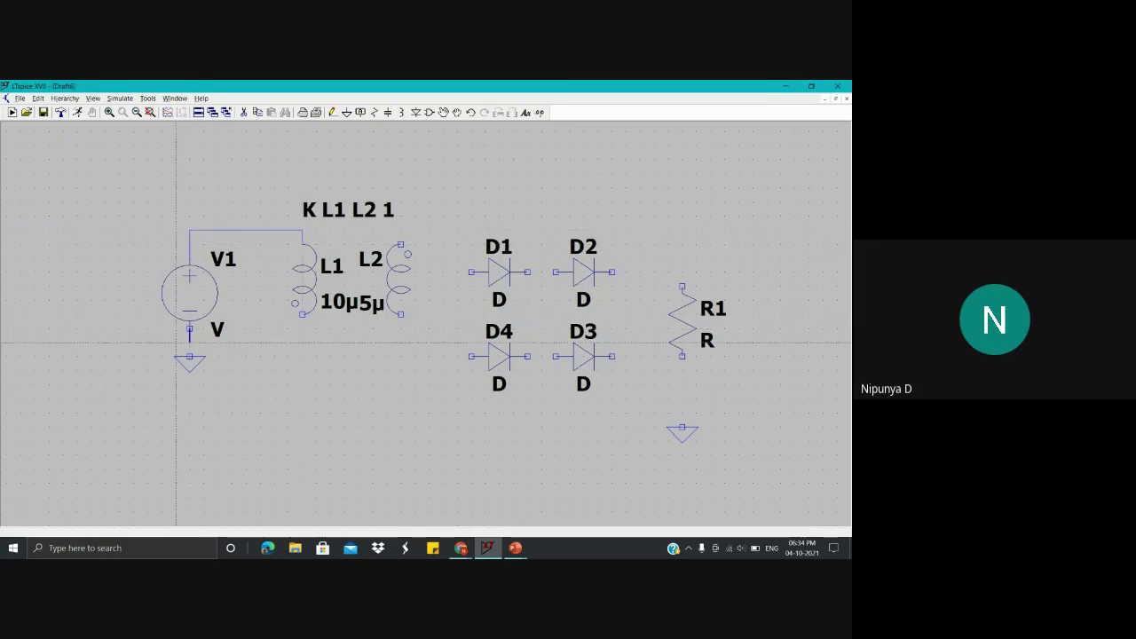
left_click(189, 357)
left_click(190, 357)
left_click(189, 342)
left_click(303, 342)
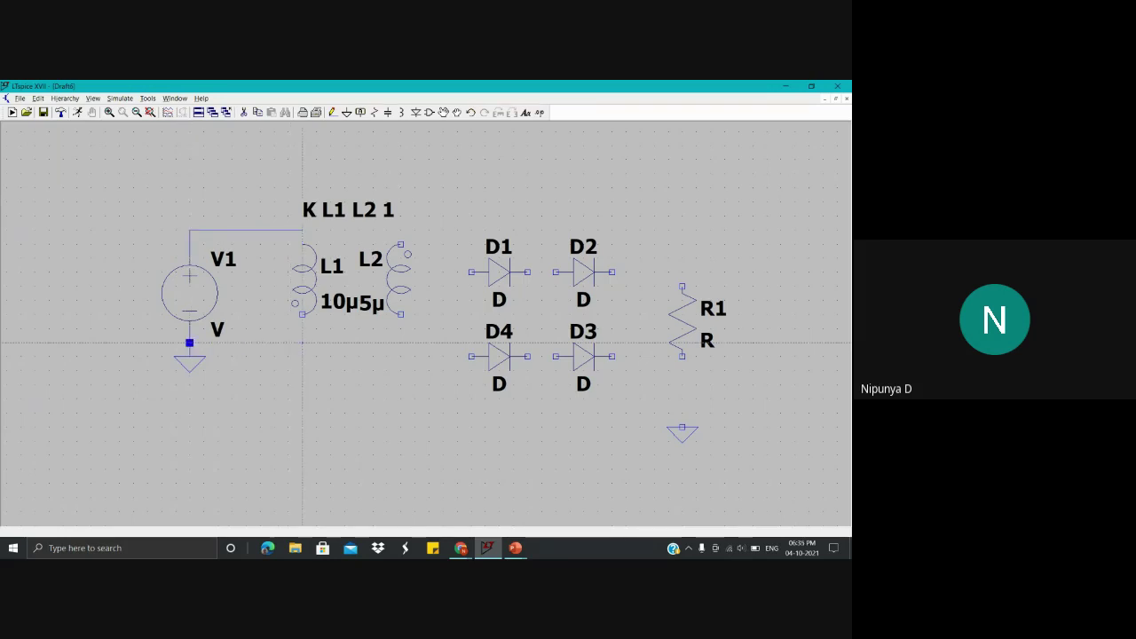
left_click(303, 315)
Step: Wire the anodes of D1 and D4 together and connect D1's cathode to D2's anode
left_click(469, 271)
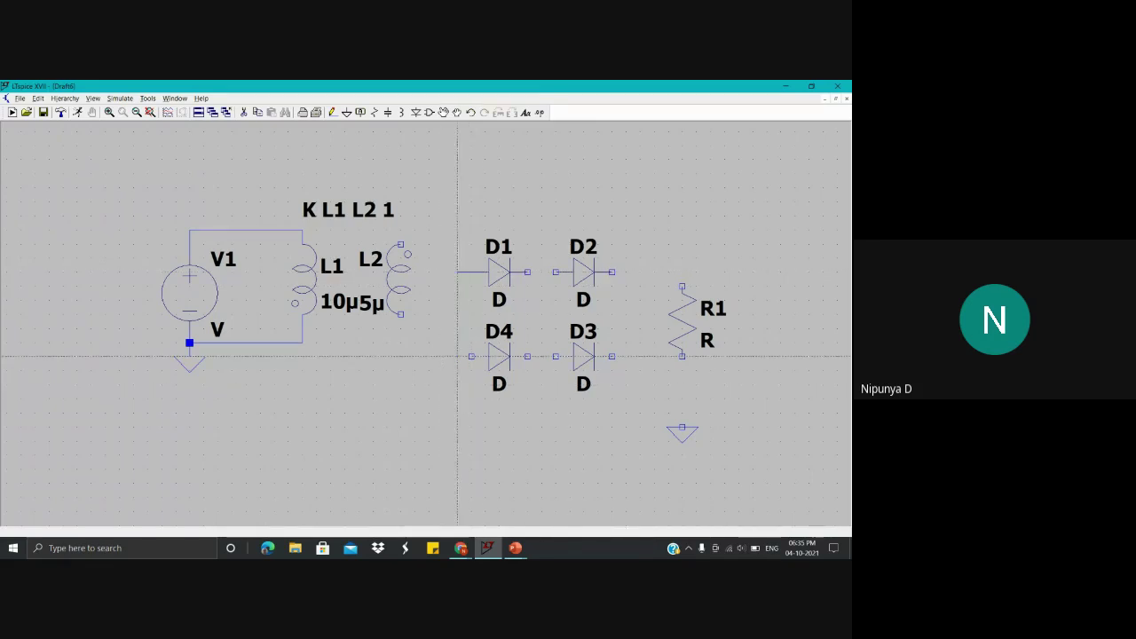
left_click(472, 356)
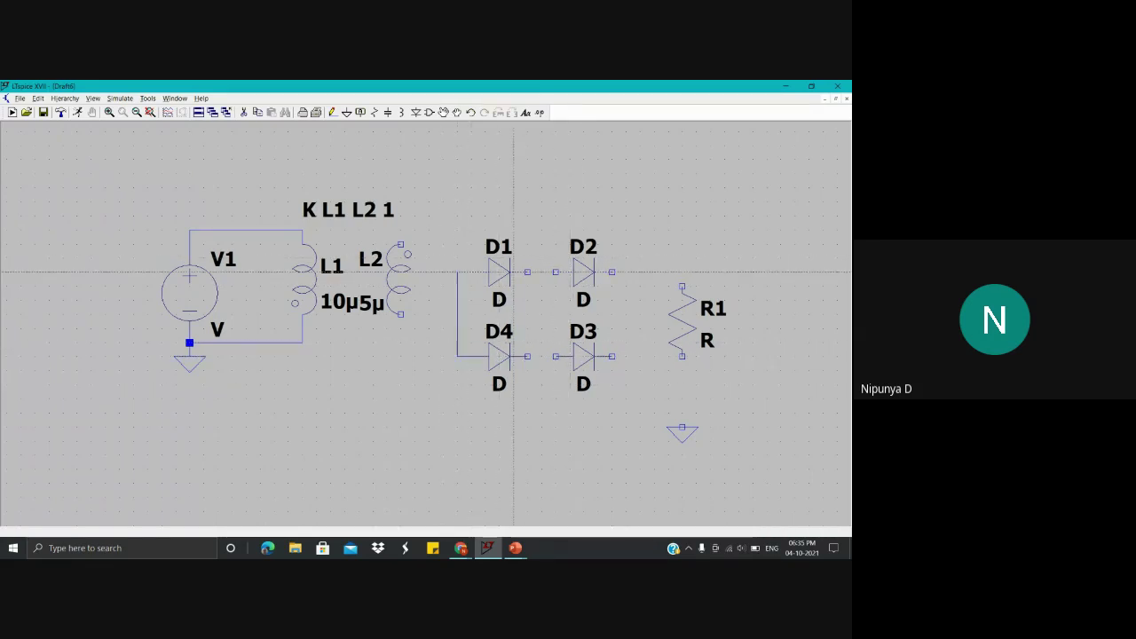
left_click(528, 271)
left_click(555, 271)
Step: Wire the cathodes of D2 and D3 together and connect D4's cathode to D3's anode
left_click(612, 271)
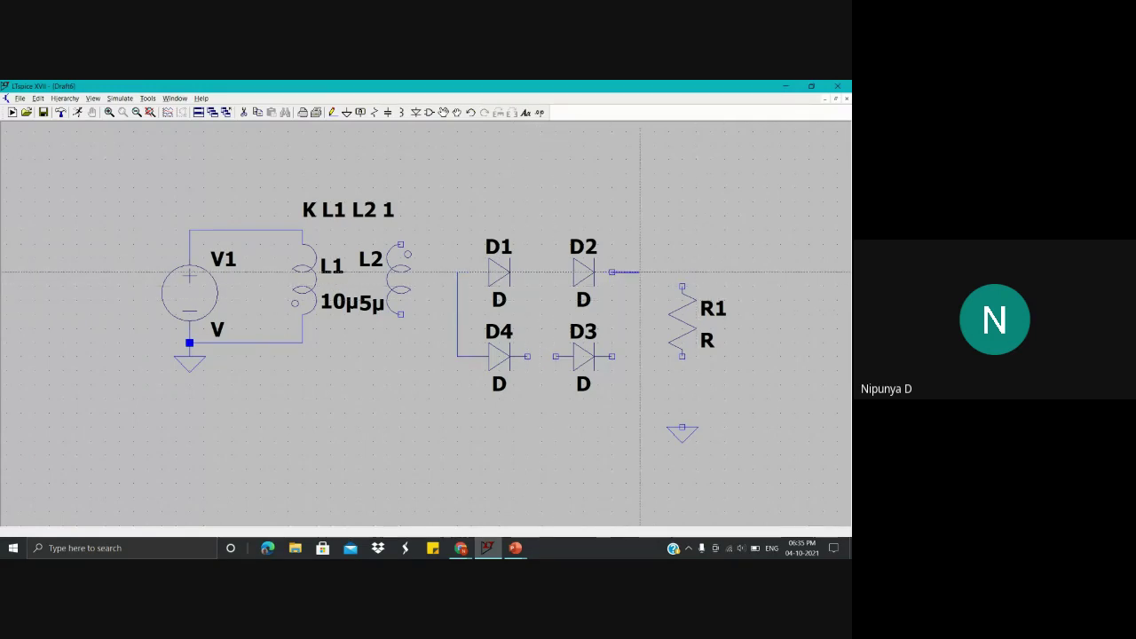
left_click(640, 272)
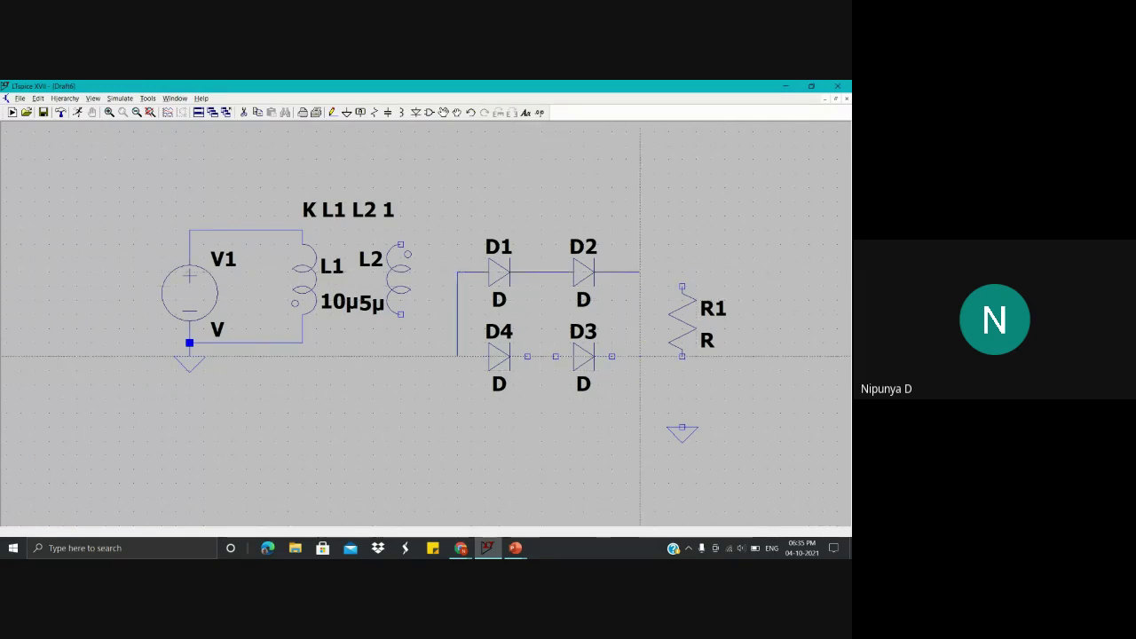
left_click(612, 356)
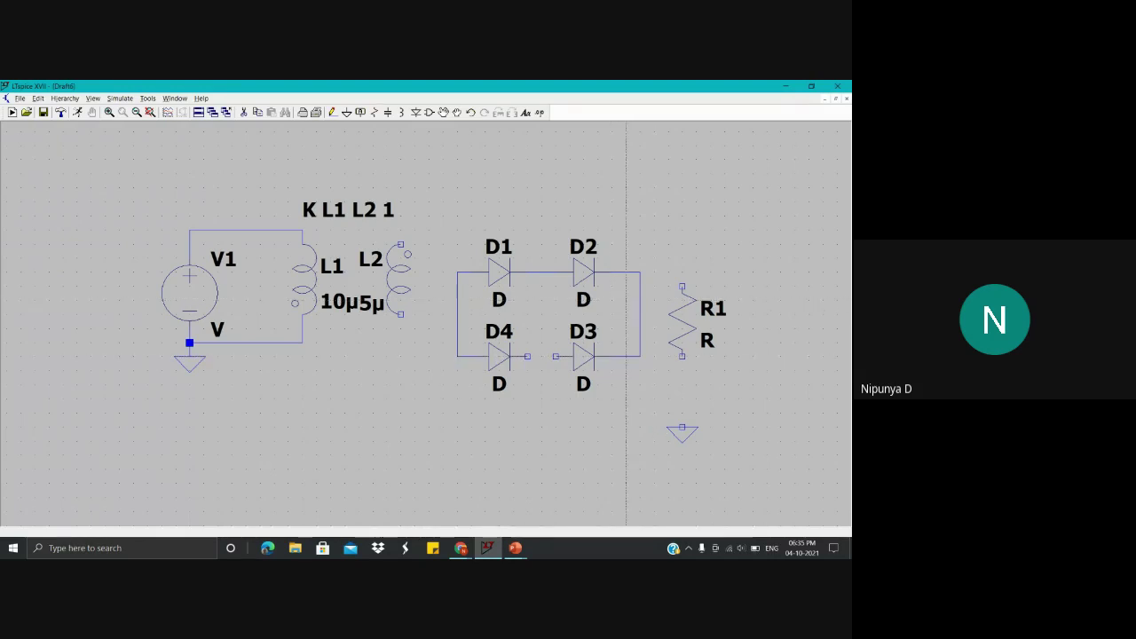
left_click(527, 356)
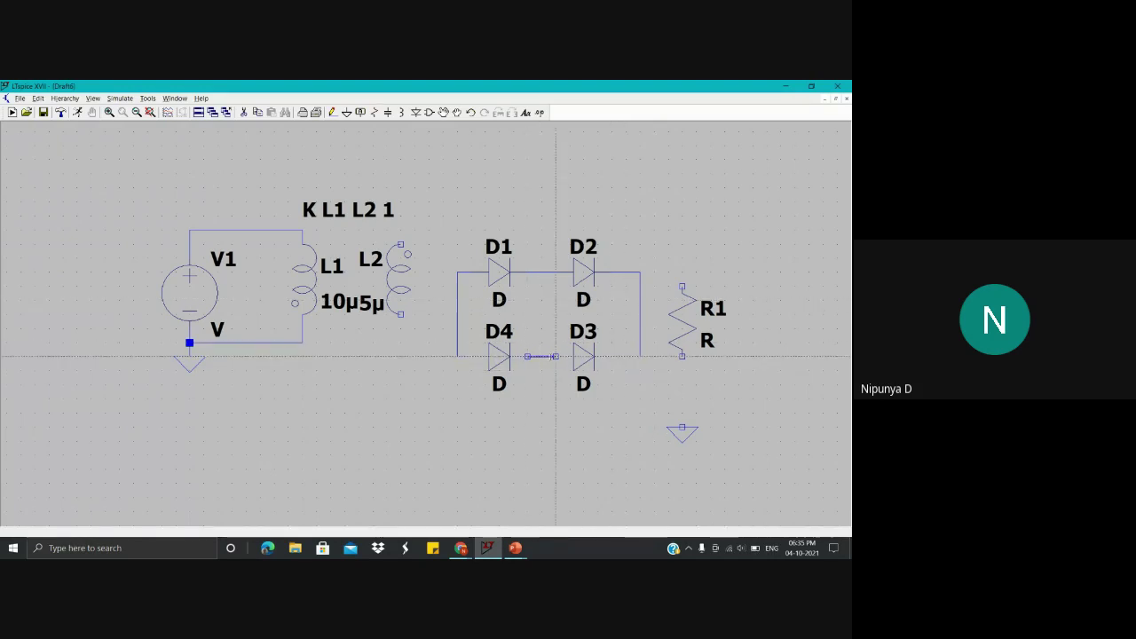
left_click(555, 356)
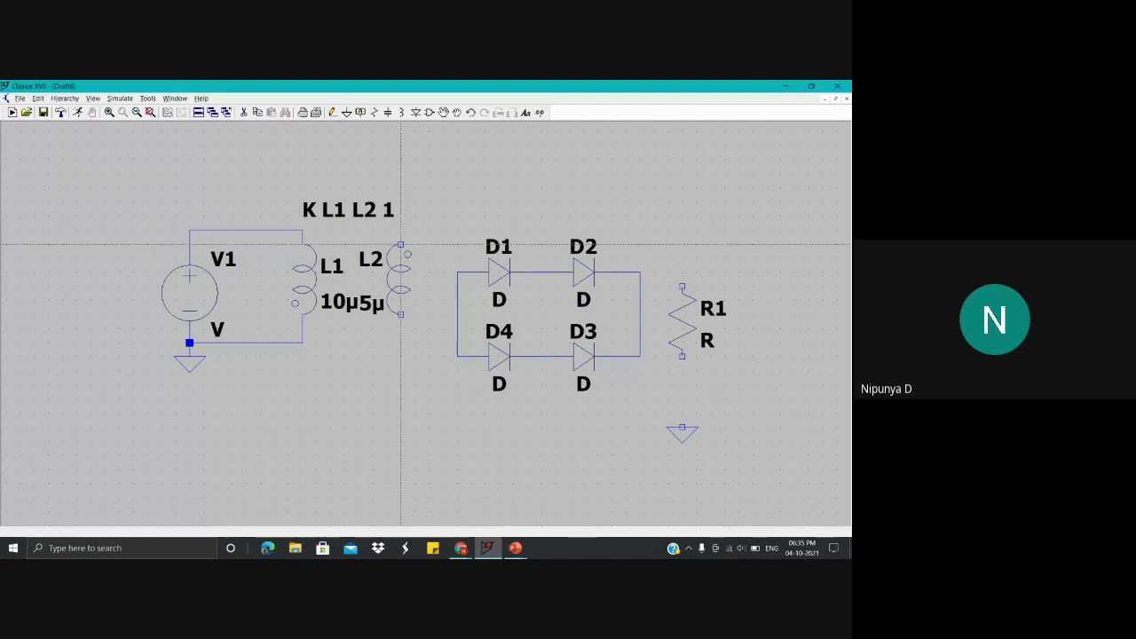
Step: Wire L2's upper end to the node between D1 and D2, and its lower end to the node between D4 and D3
left_click(401, 244)
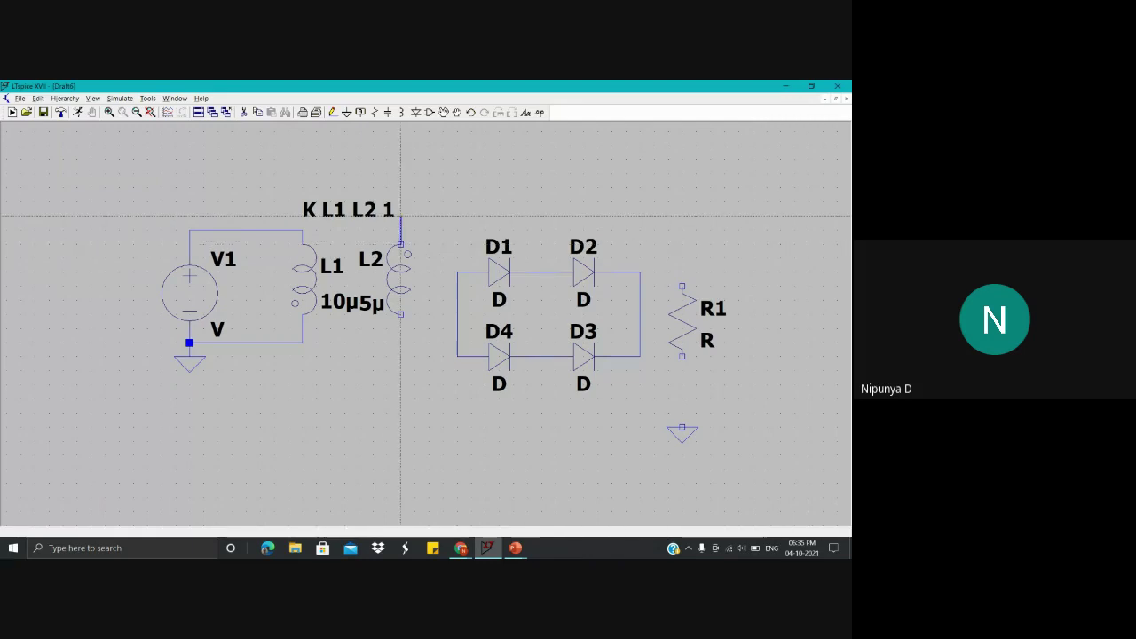
left_click(400, 216)
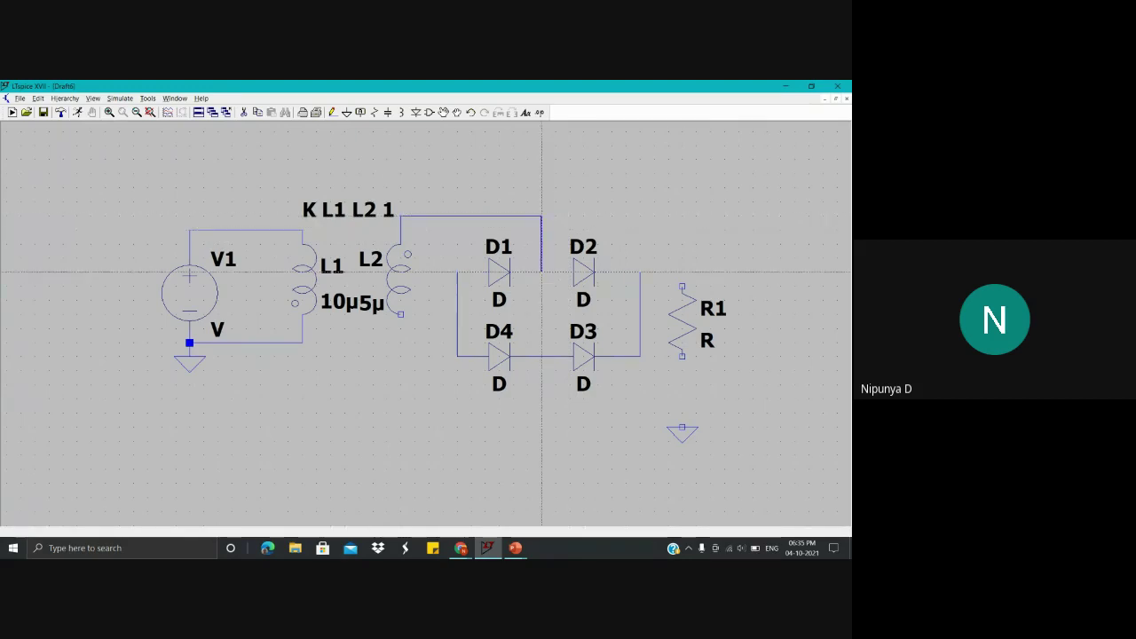
left_click(541, 272)
left_click(401, 313)
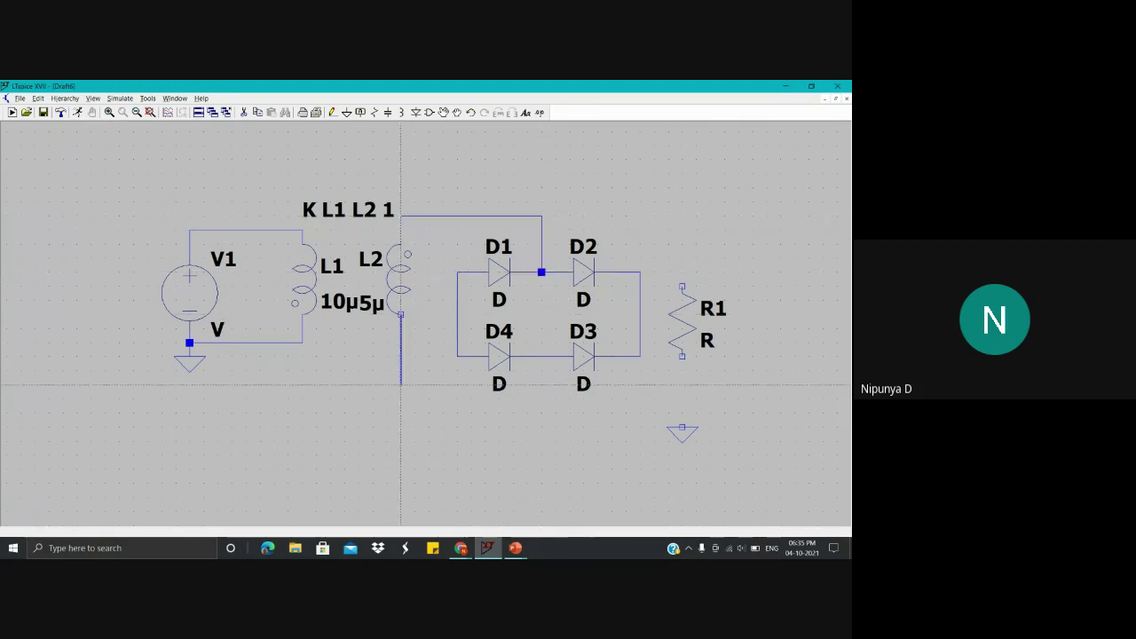
left_click(400, 399)
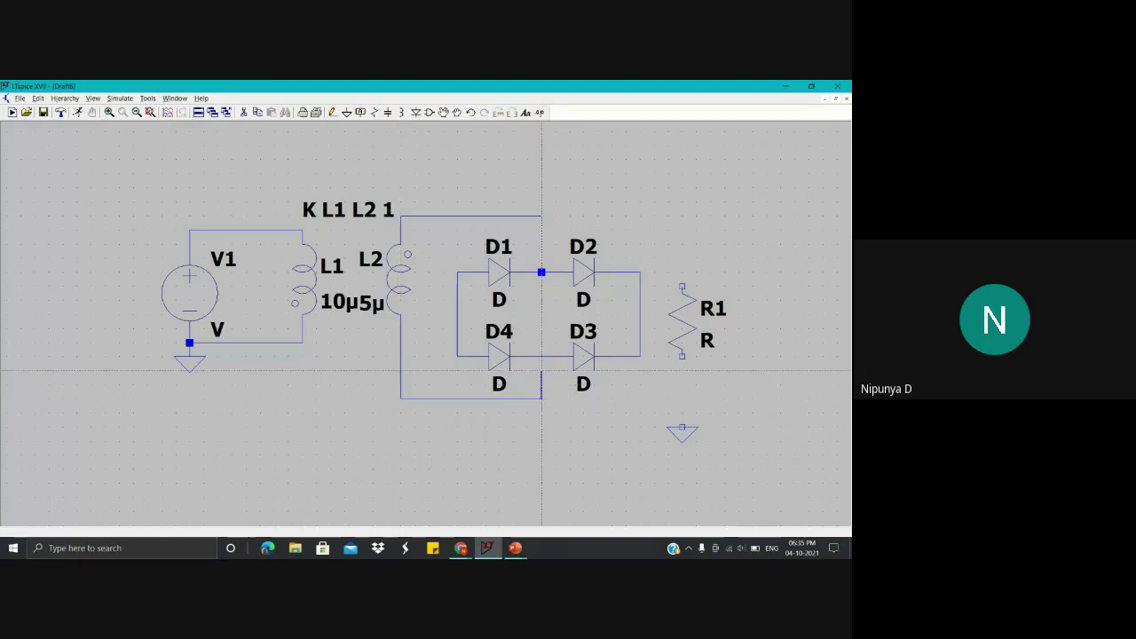
left_click(542, 357)
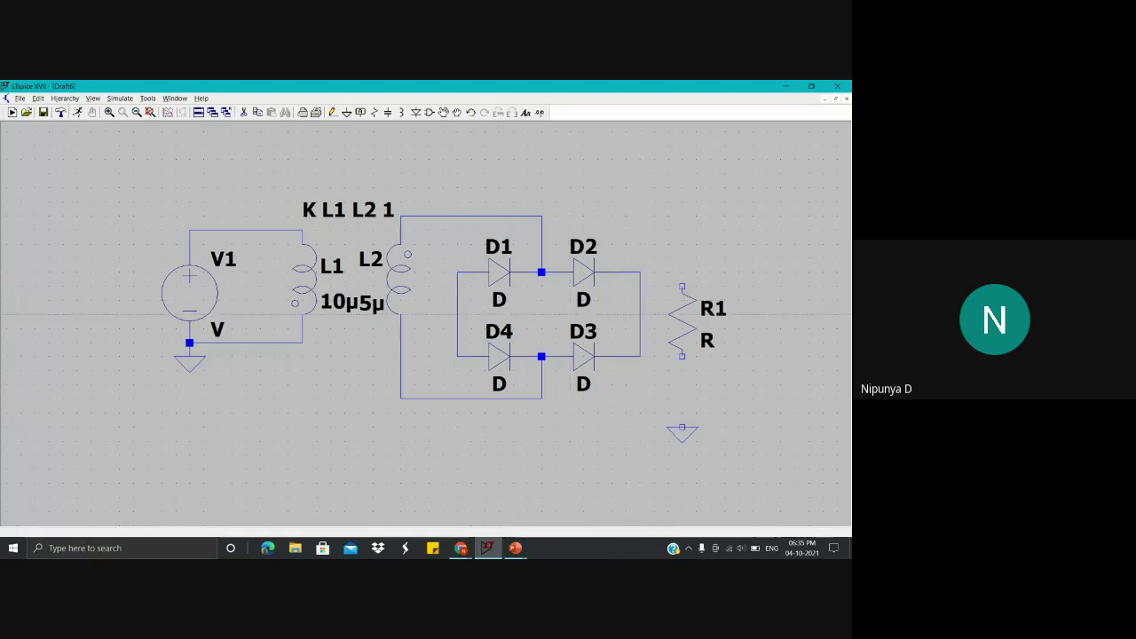
left_click(640, 357)
key("Escape")
Step: Move resistor R1 slightly down, closer to its ground symbol
left_click(443, 113)
left_click(682, 318)
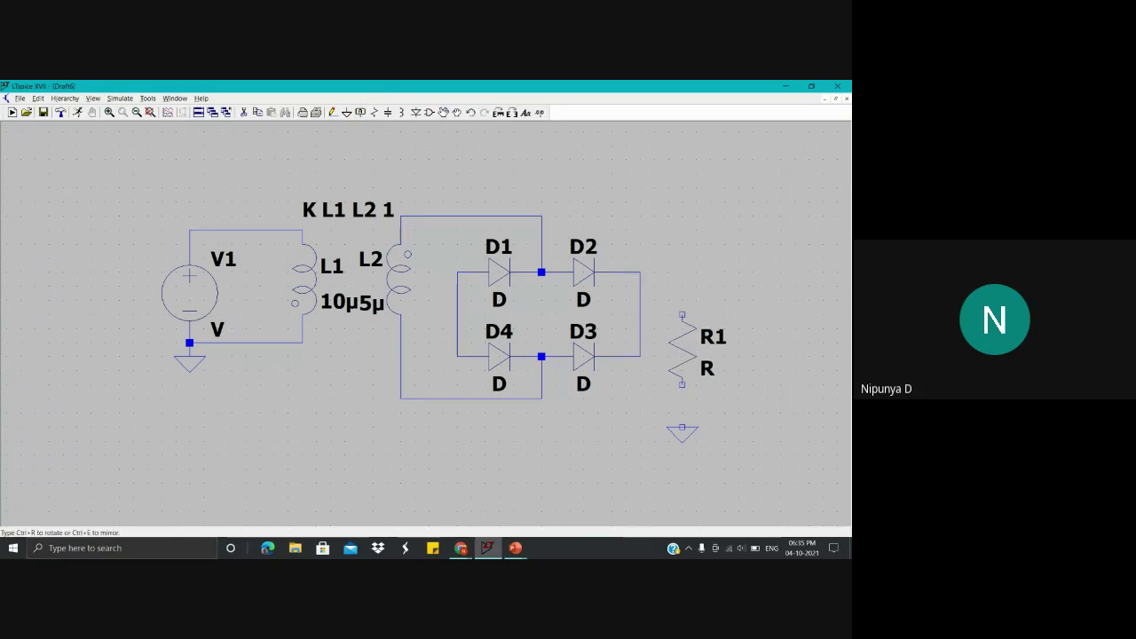
left_click(688, 346)
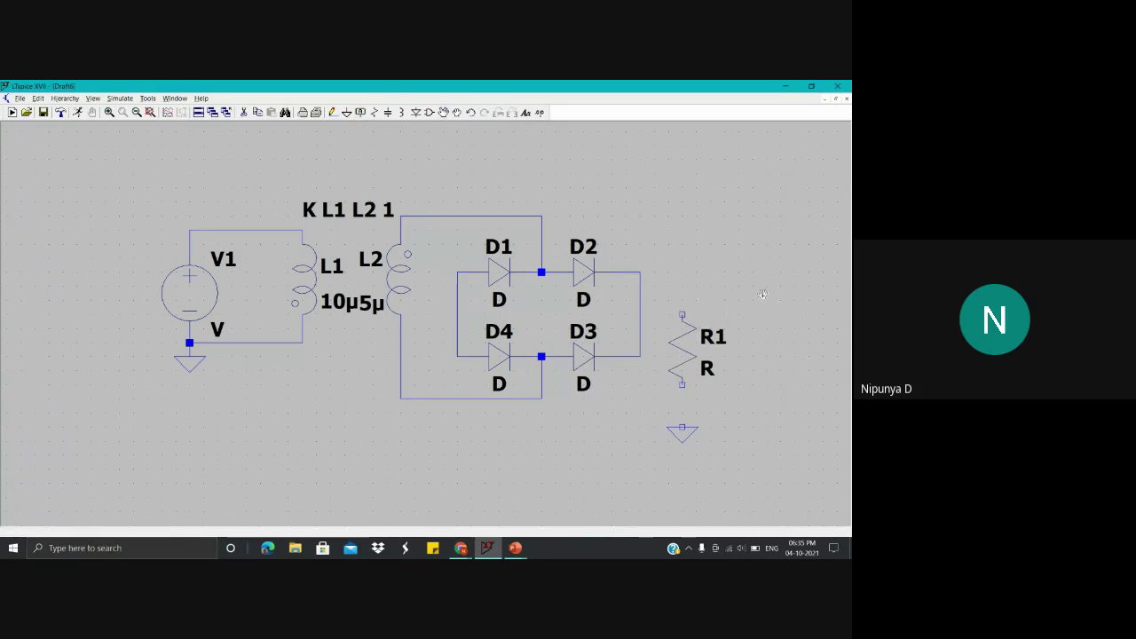
Step: Wire the common cathode node of D2 and D3 to R1's upper end, and R1's lower end to ground
left_click(332, 113)
left_click(640, 272)
left_click(641, 356)
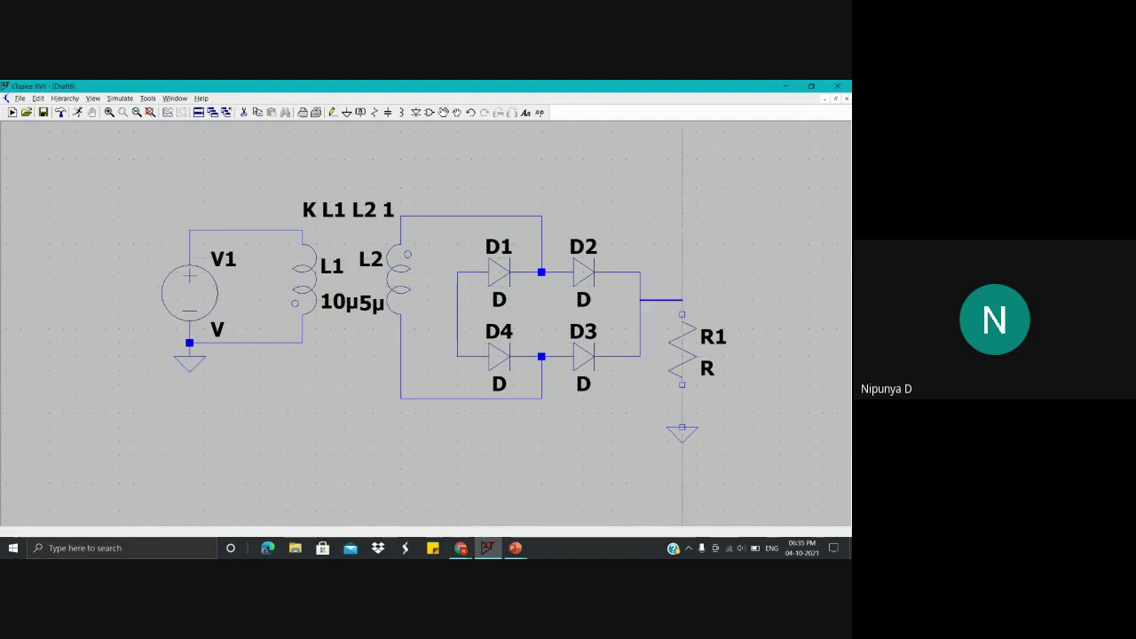
left_click(640, 300)
left_click(682, 315)
left_click(457, 272)
left_click(457, 356)
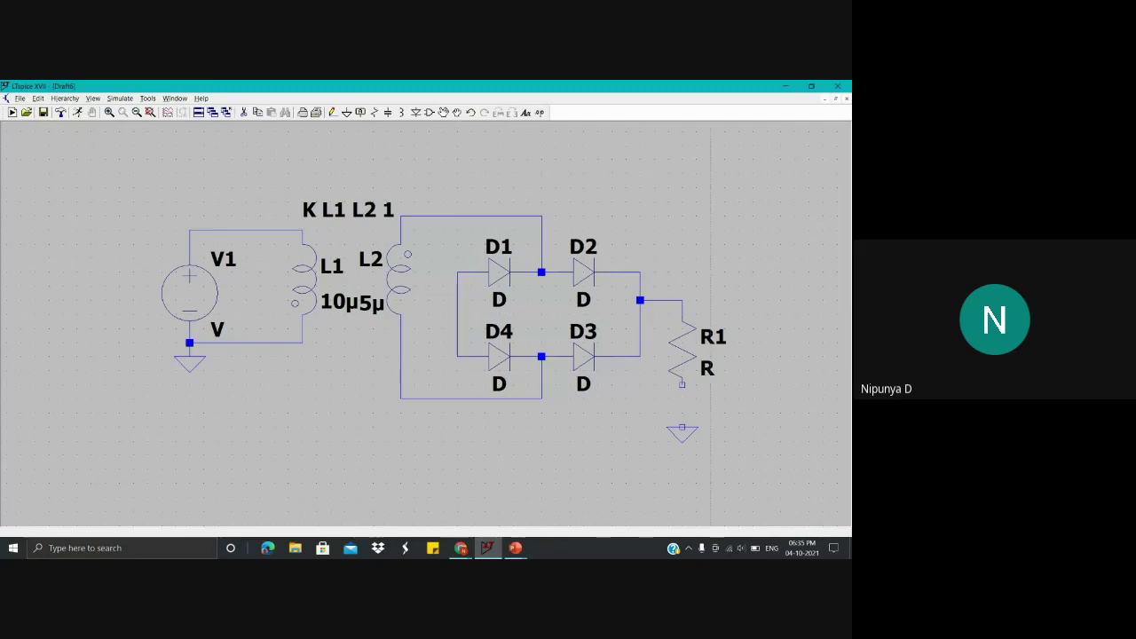
left_click(682, 385)
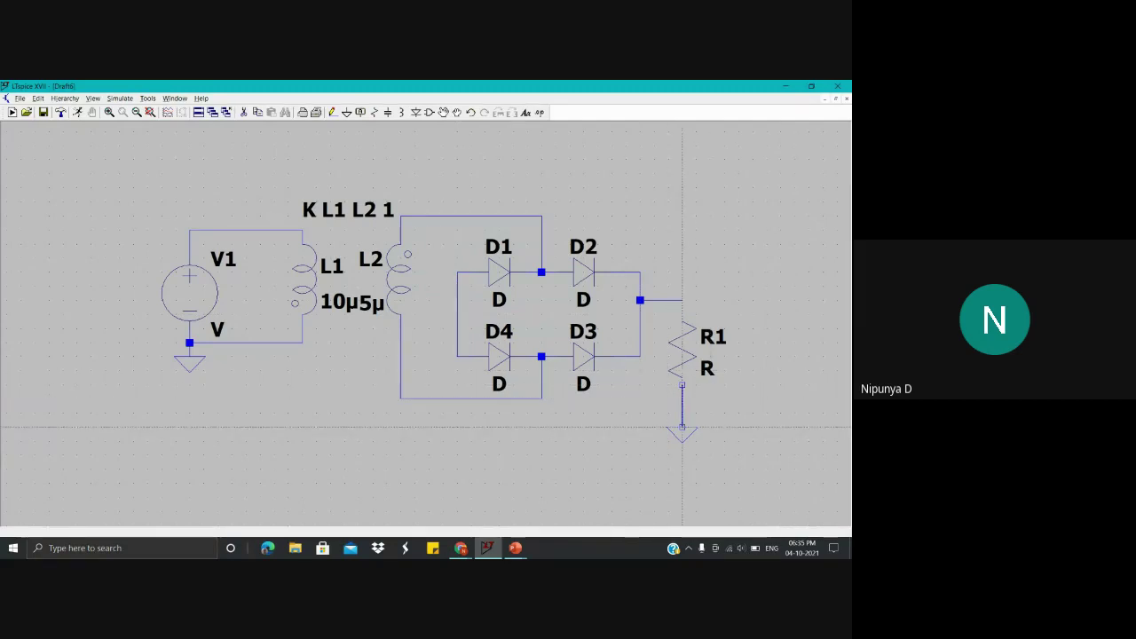
left_click(682, 428)
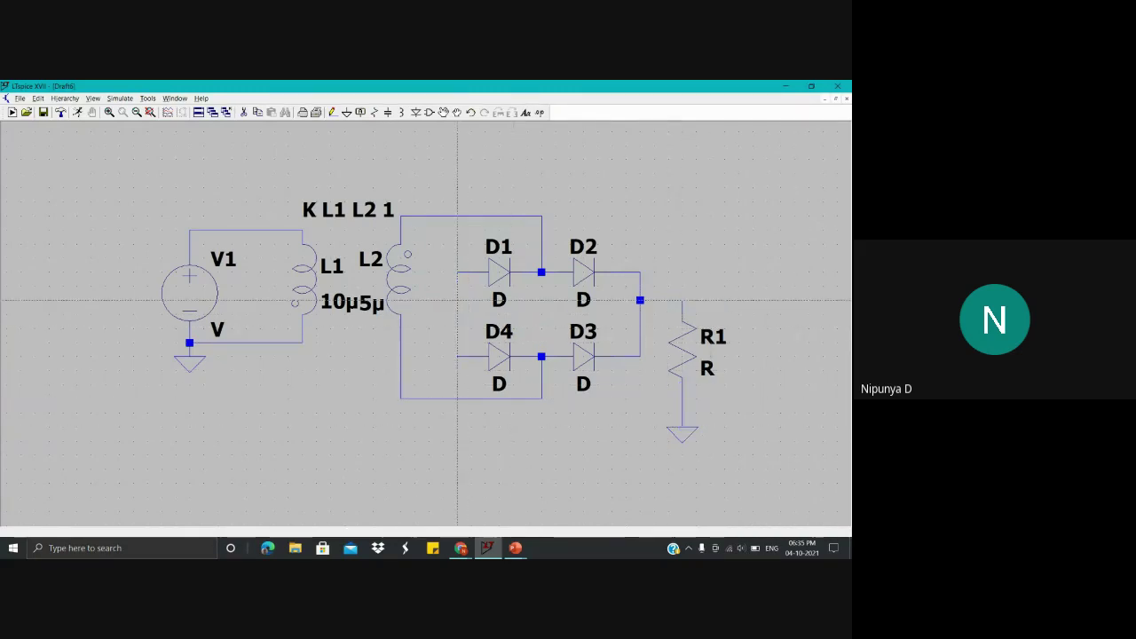
Step: Wire the common anode node of D1 and D4 around below the bridge to the grounded end of R1
left_click(458, 300)
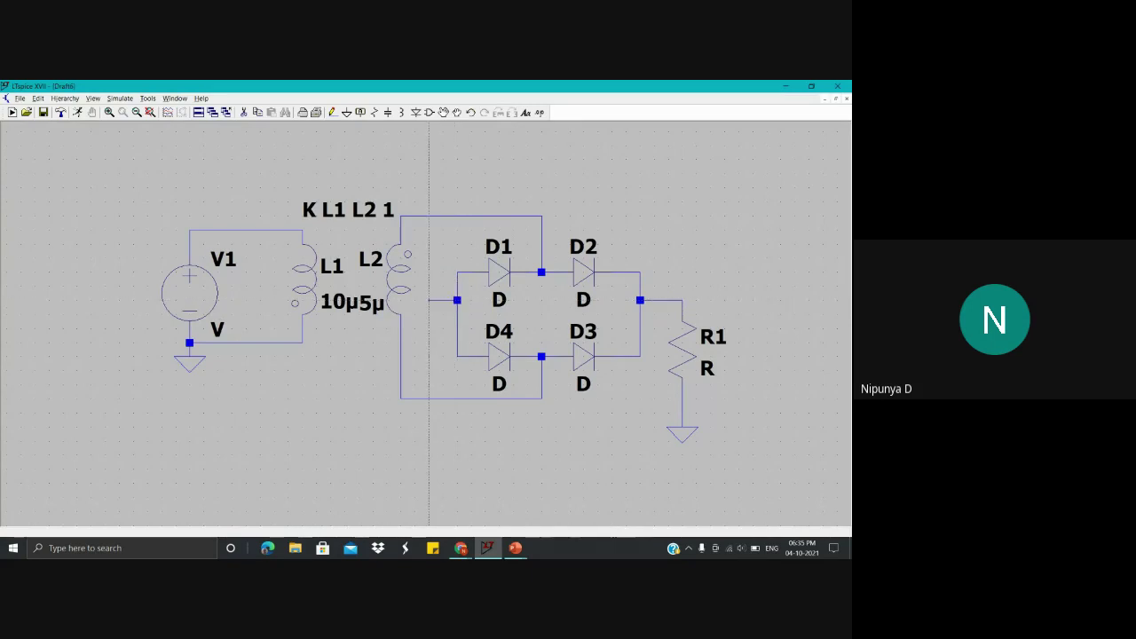
left_click(428, 300)
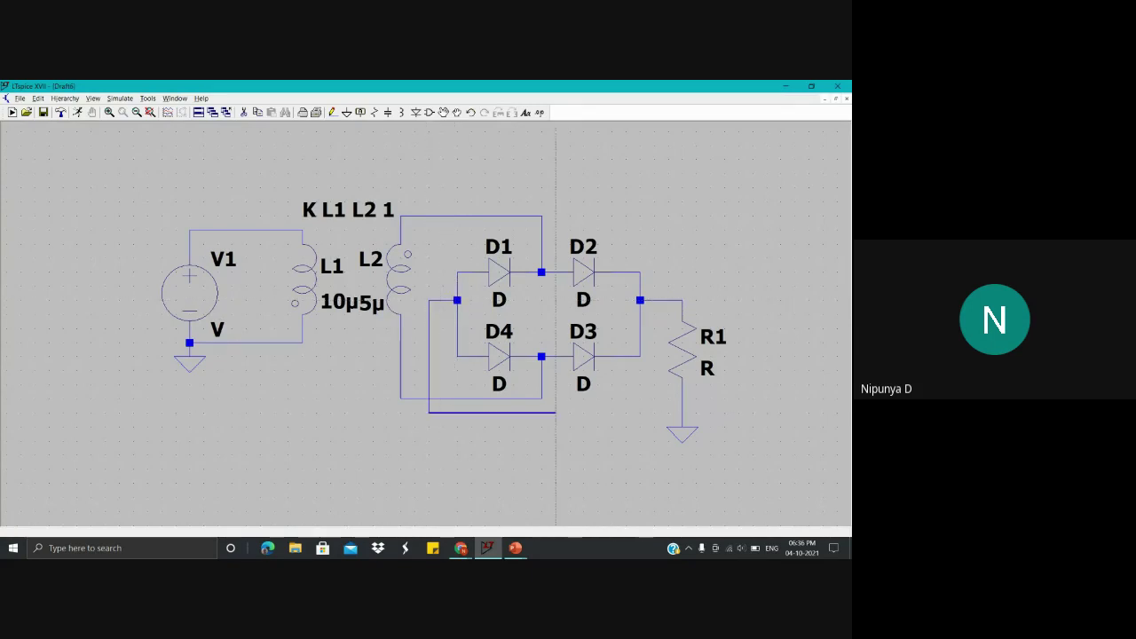
left_click(681, 413)
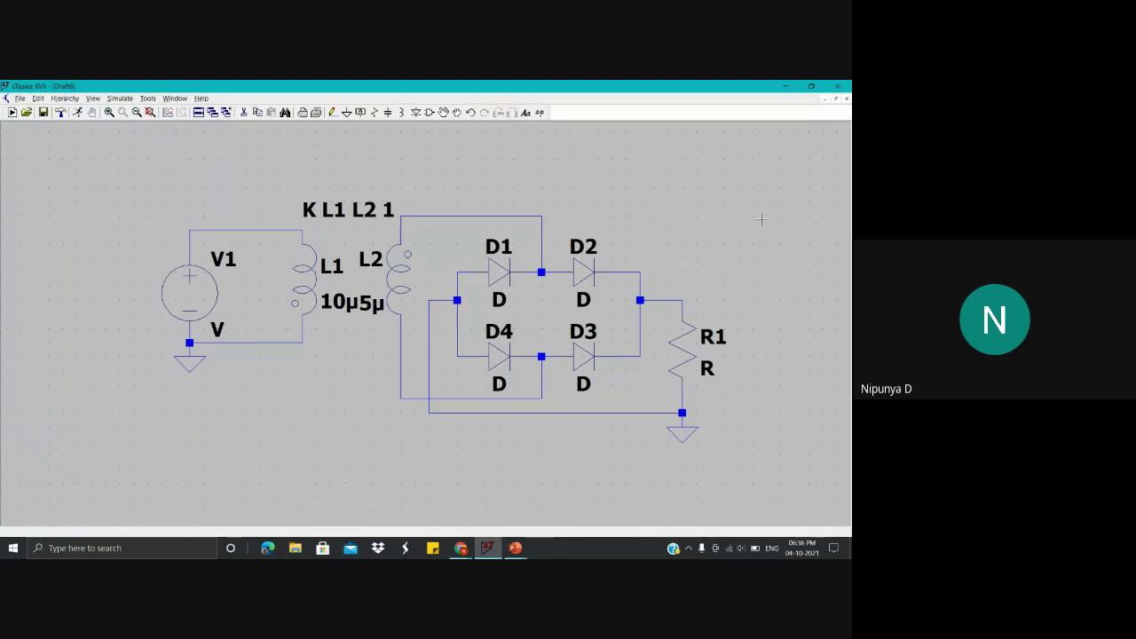
Step: Assign the 1N4148 diode model to D1 and D2
right_click(497, 274)
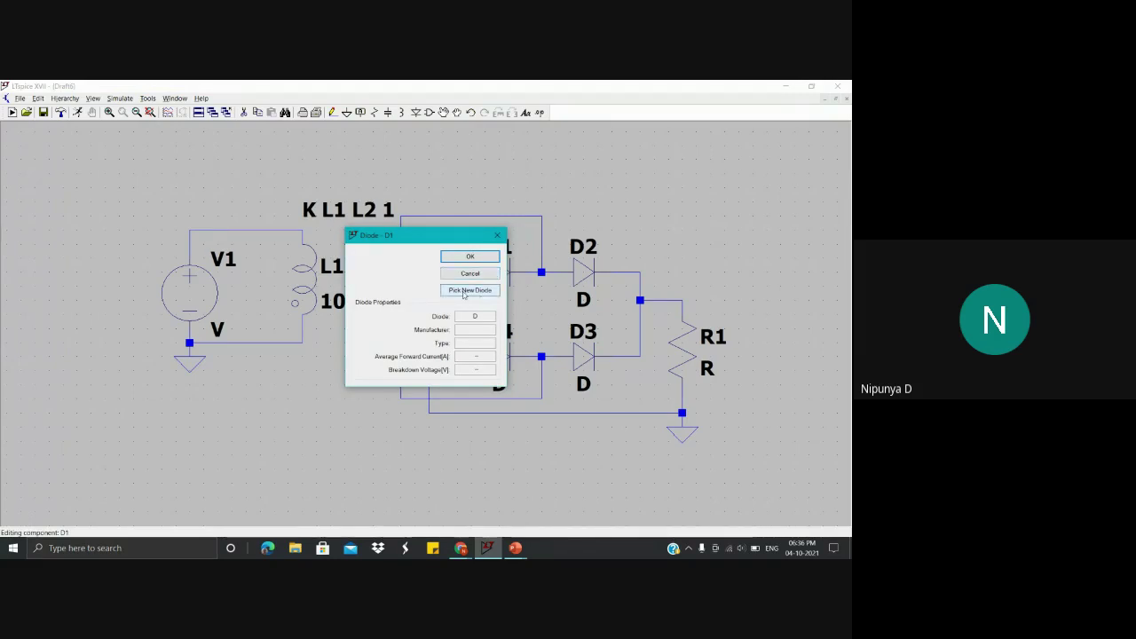
left_click(470, 292)
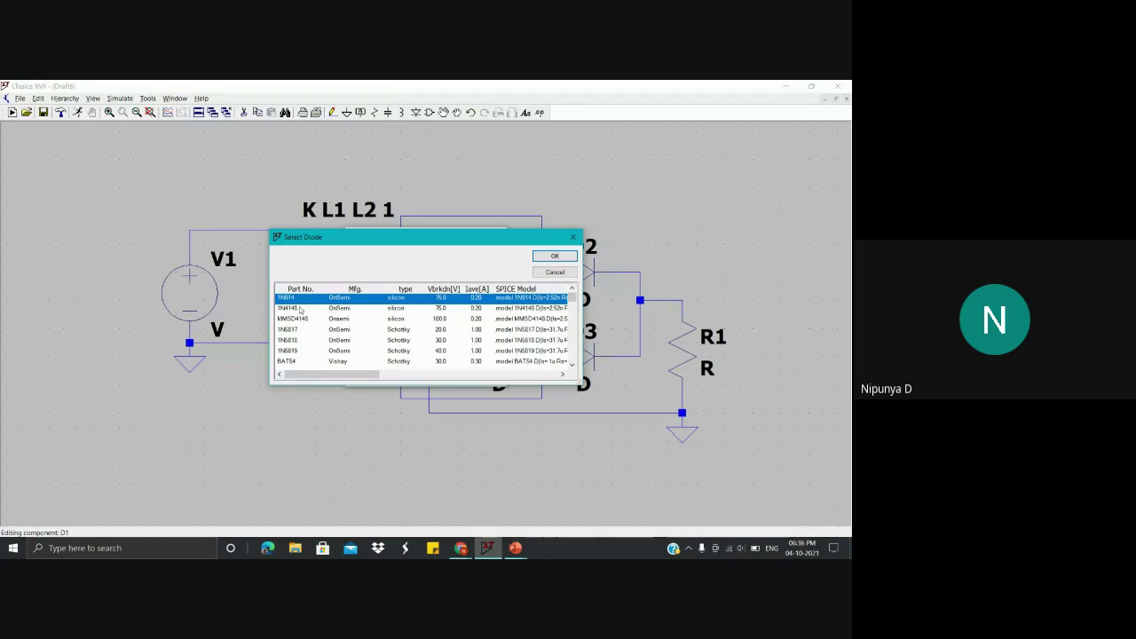
left_click(300, 308)
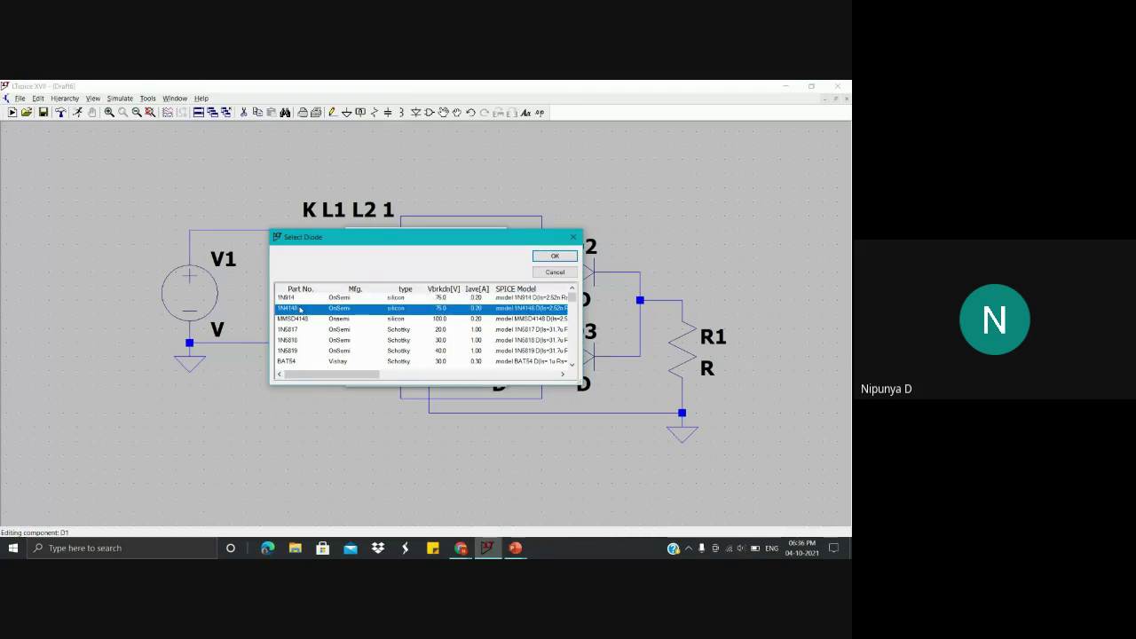
left_click(554, 257)
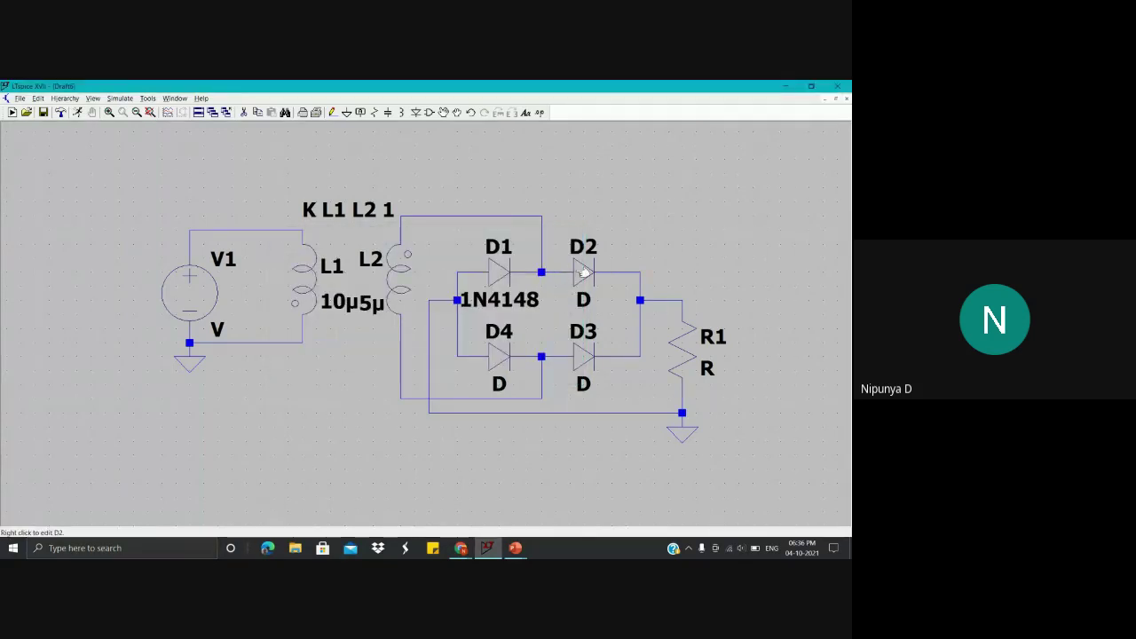
right_click(583, 271)
left_click(469, 290)
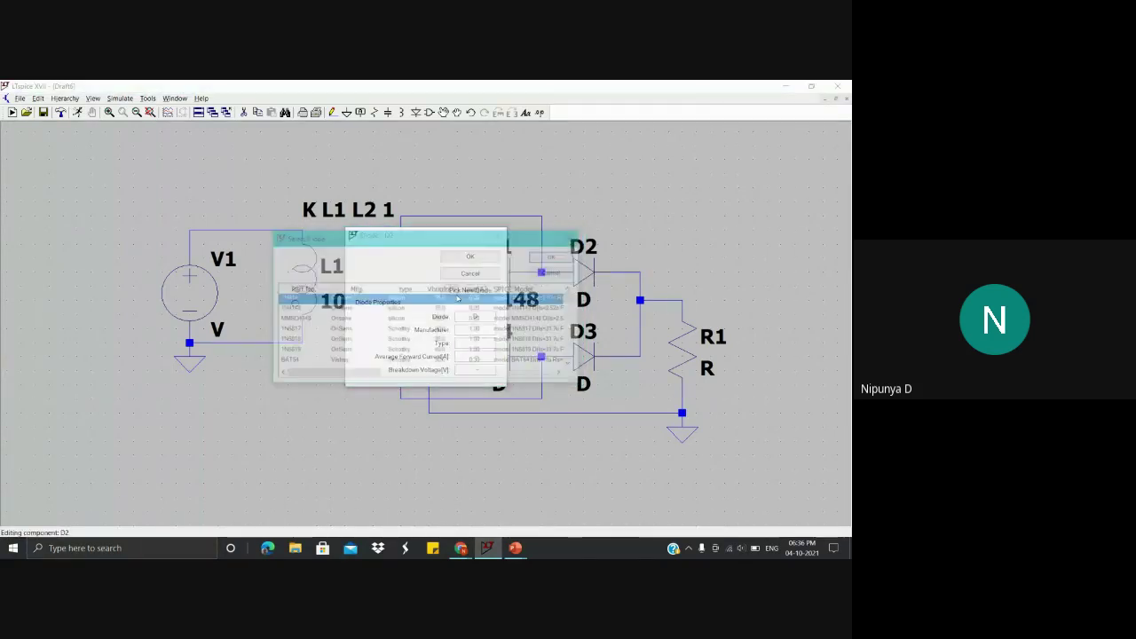
left_click(340, 308)
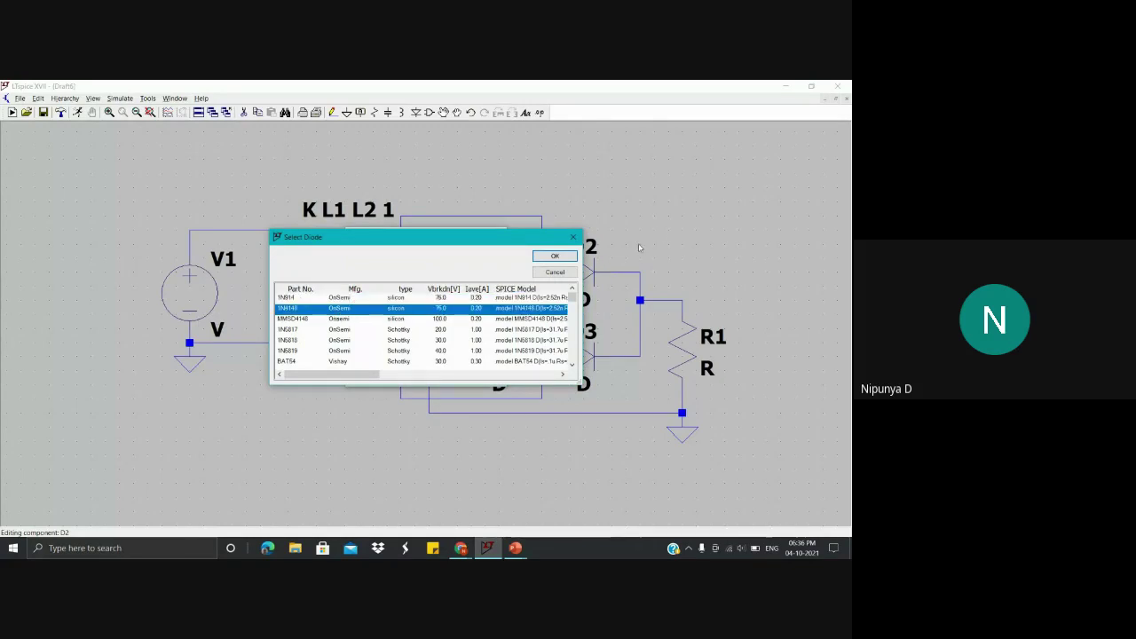
left_click(555, 256)
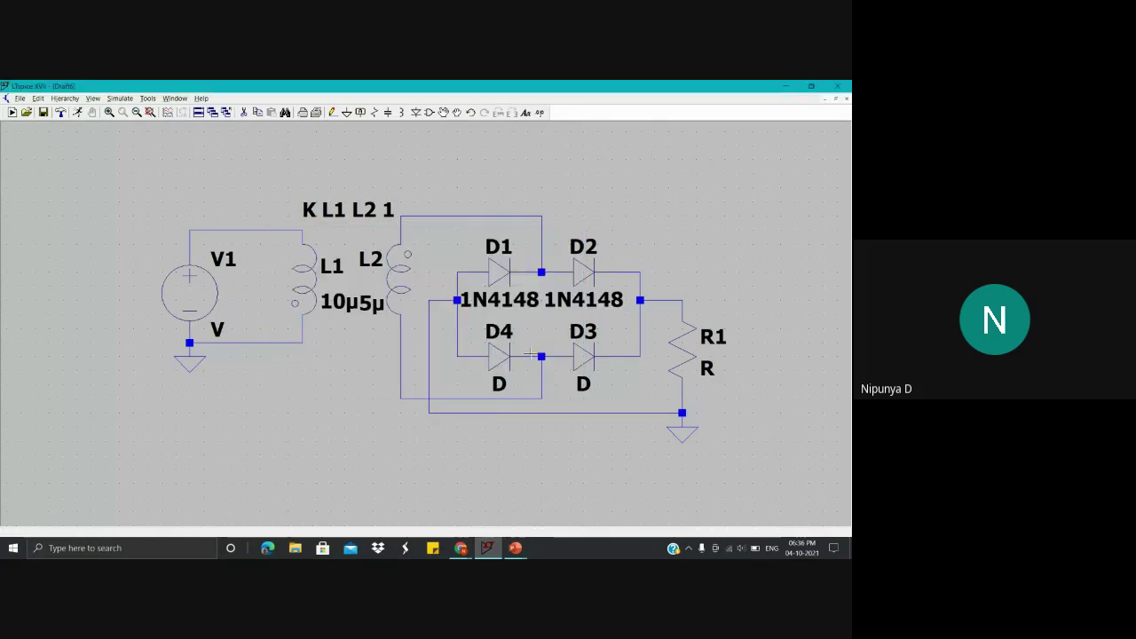
Step: Assign the 1N4148 diode model to D4
right_click(499, 359)
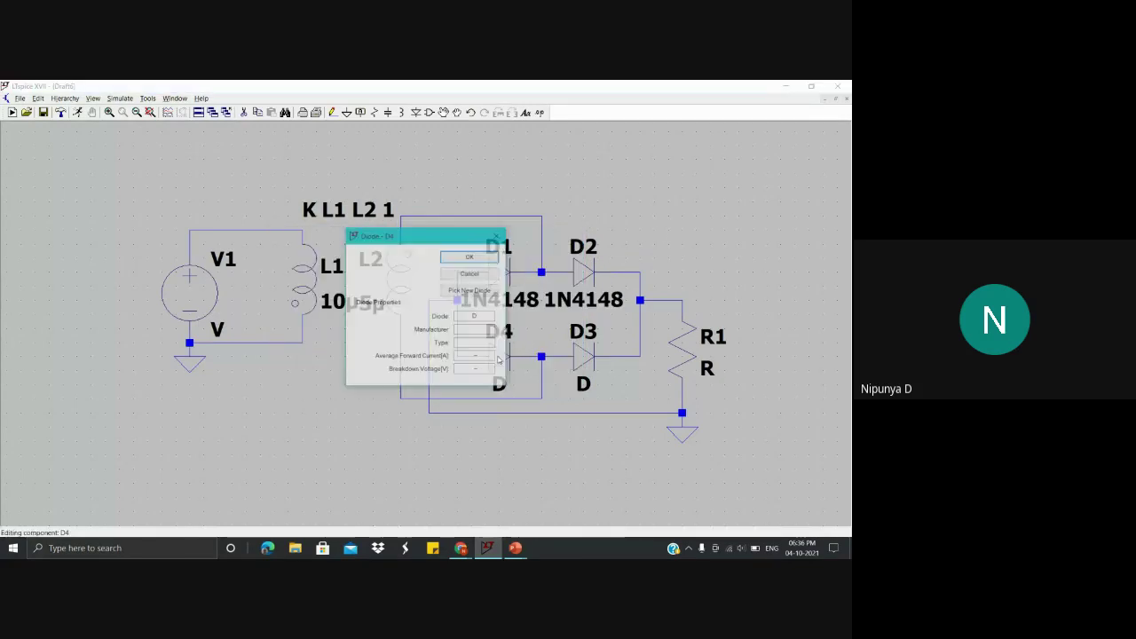
left_click(473, 290)
left_click(518, 308)
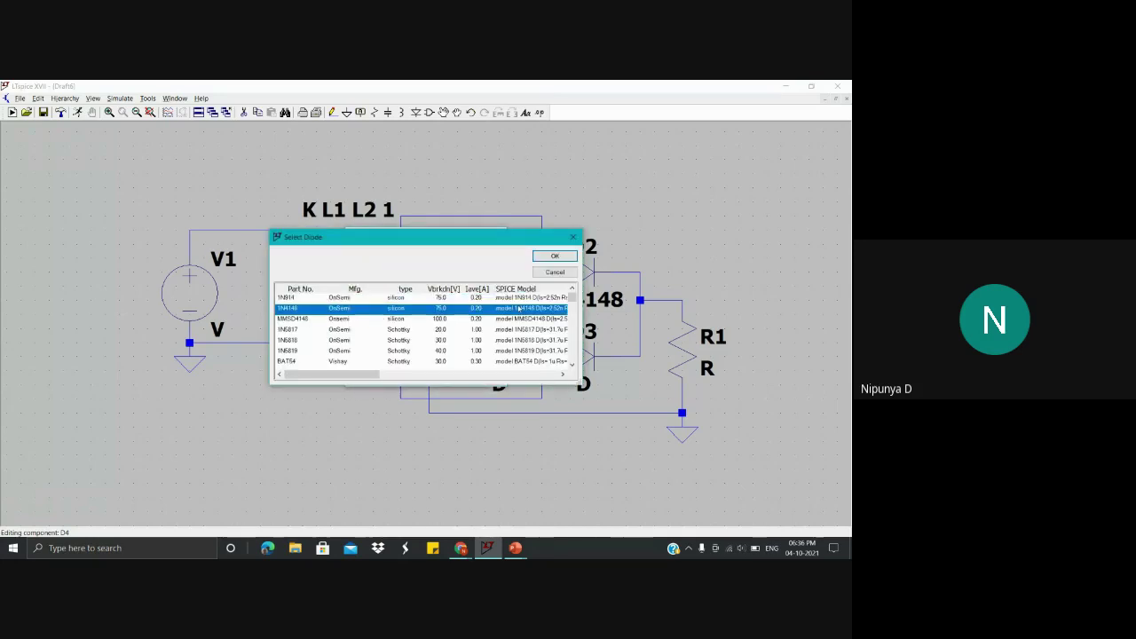
left_click(558, 256)
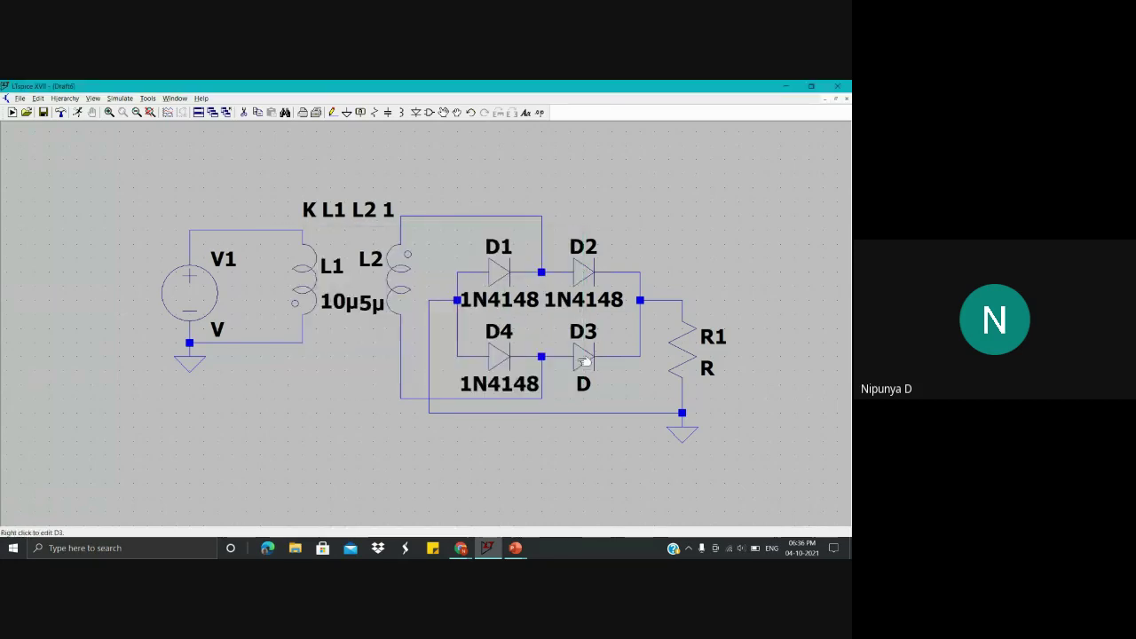
Step: Assign the 1N4148 diode model to D3
right_click(579, 362)
left_click(470, 291)
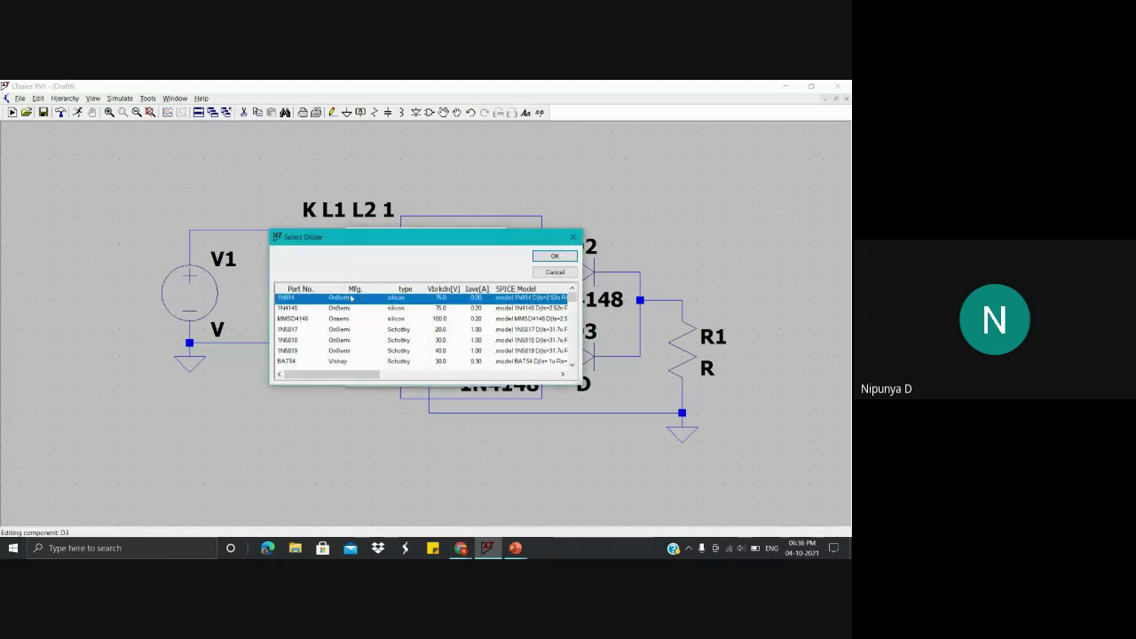
left_click(349, 308)
left_click(558, 257)
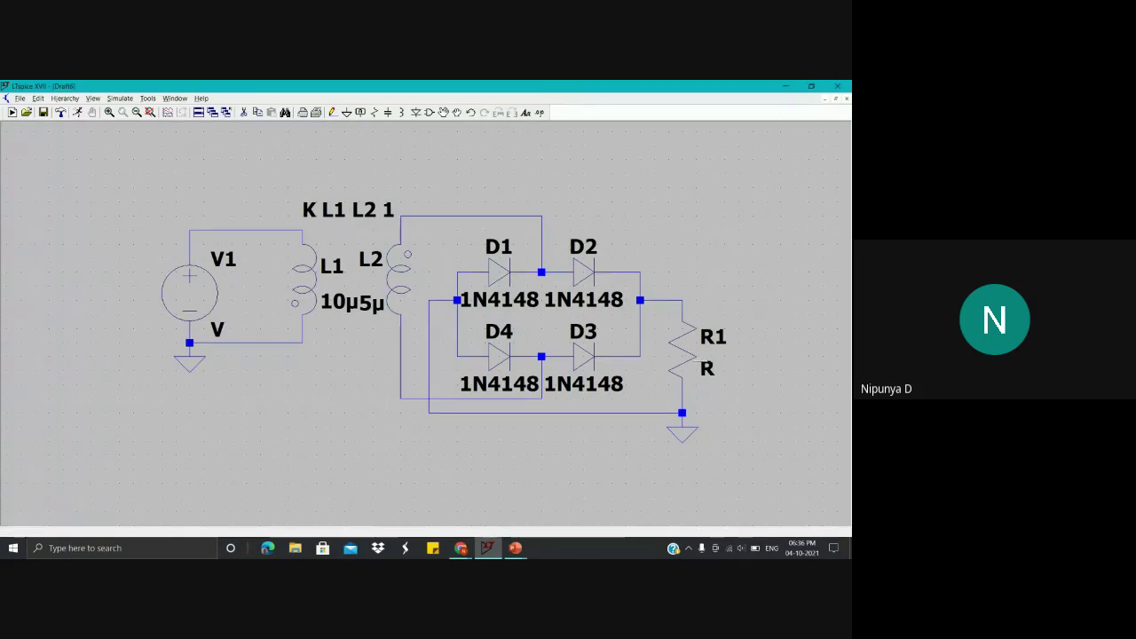
Step: Set the load resistor R1 to 1k
right_click(681, 339)
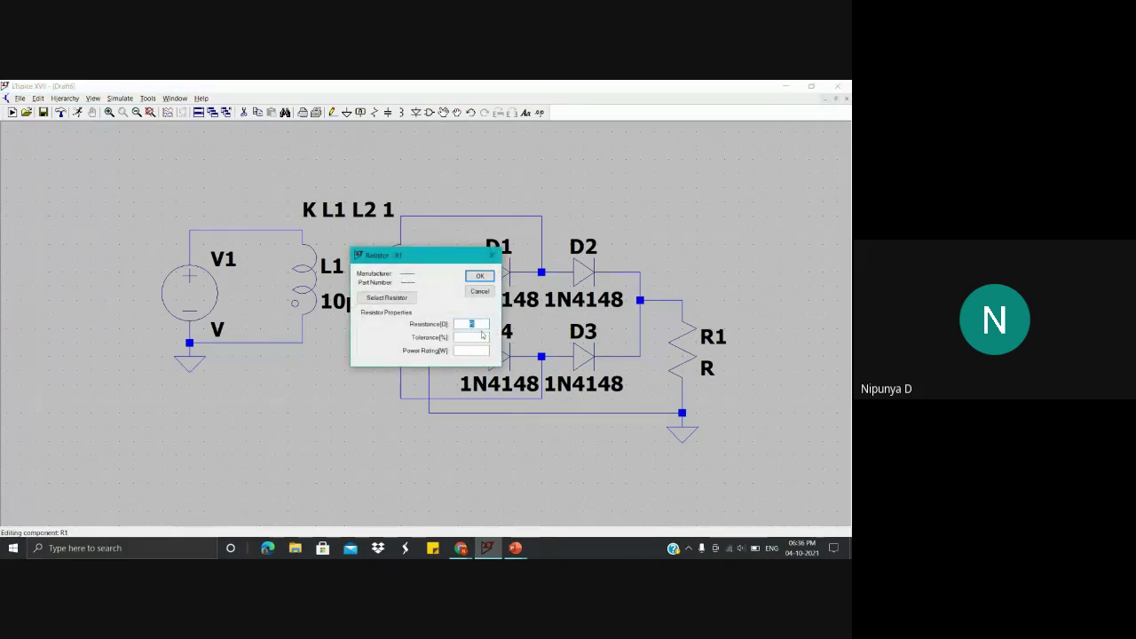
type("1k")
key("Return")
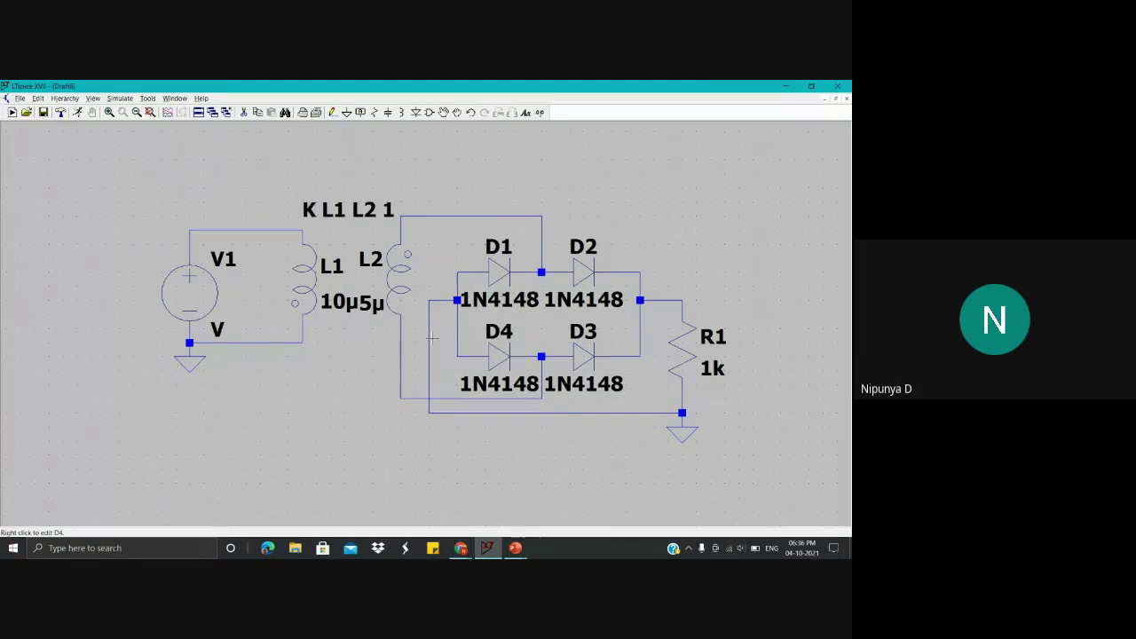
Step: Define V1 as a sine source with 0 V offset, 10 V amplitude, 50 Hz frequency and 0.01m series resistance
right_click(200, 302)
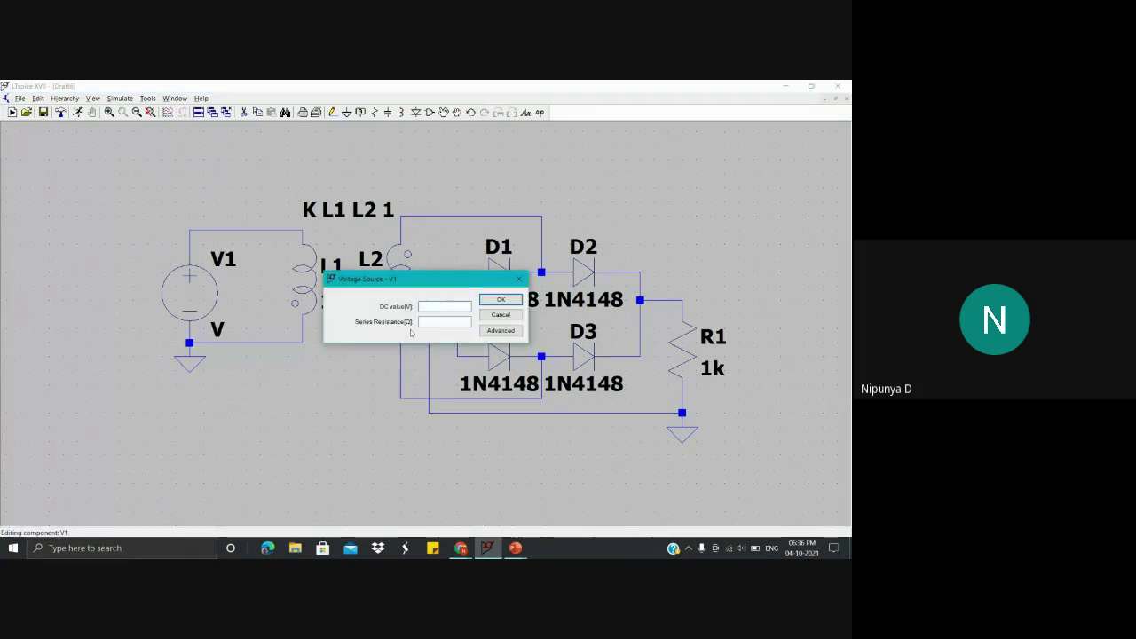
left_click(500, 331)
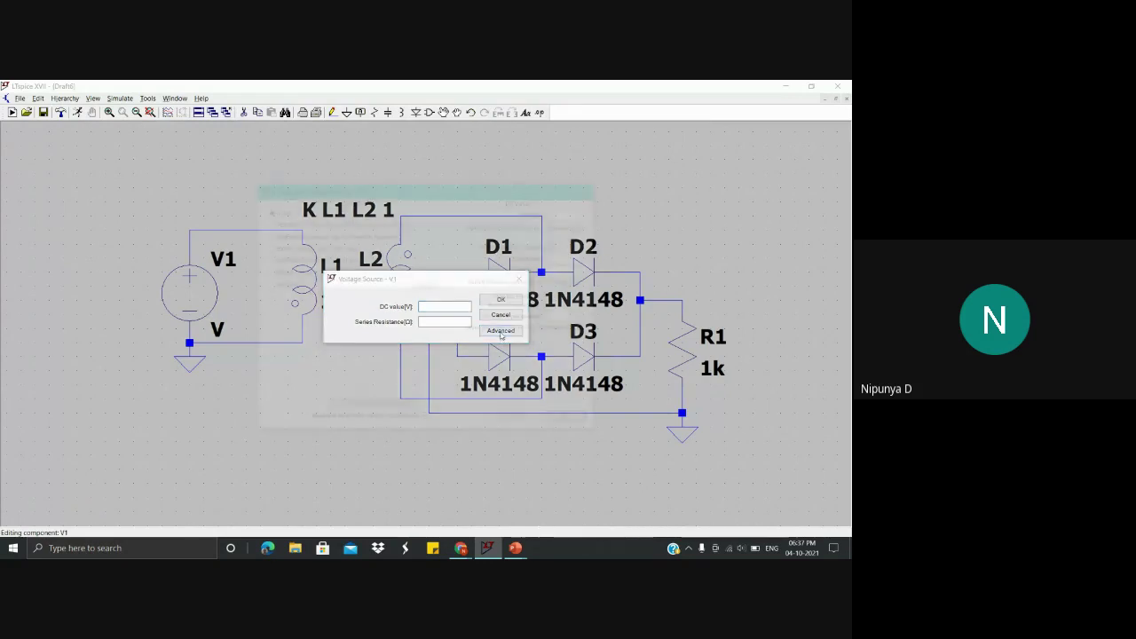
left_click(267, 234)
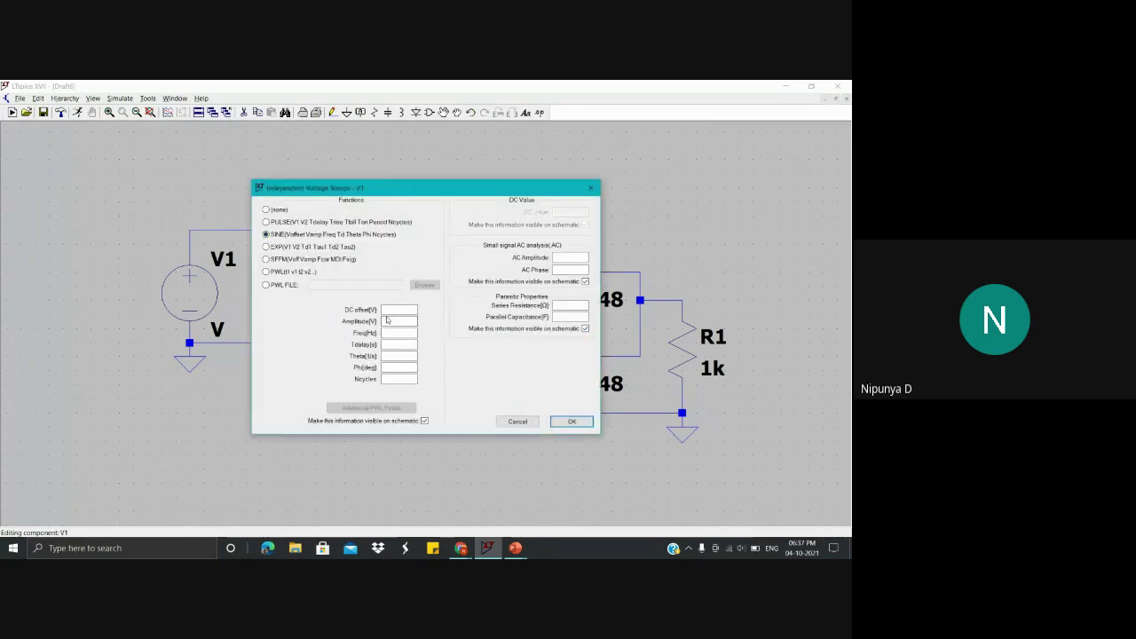
left_click(393, 309)
type("0")
left_click(572, 422)
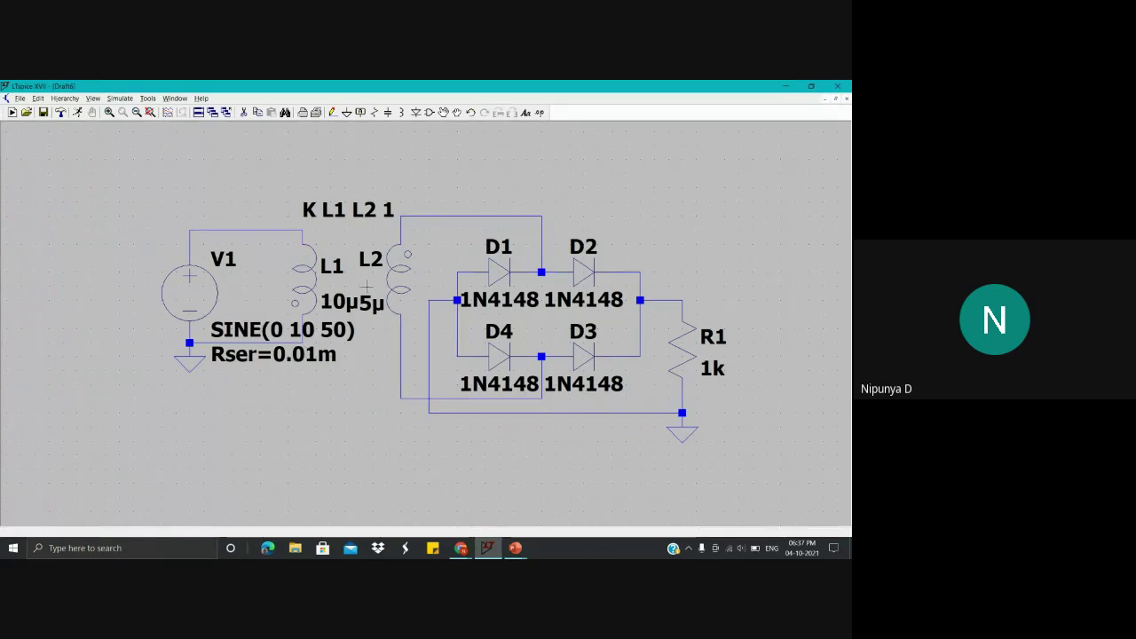
Step: Move V1's SINE and Rser labels to the left of the source, clear of the transformer wiring
left_click(443, 112)
left_click(211, 329)
left_click(25, 330)
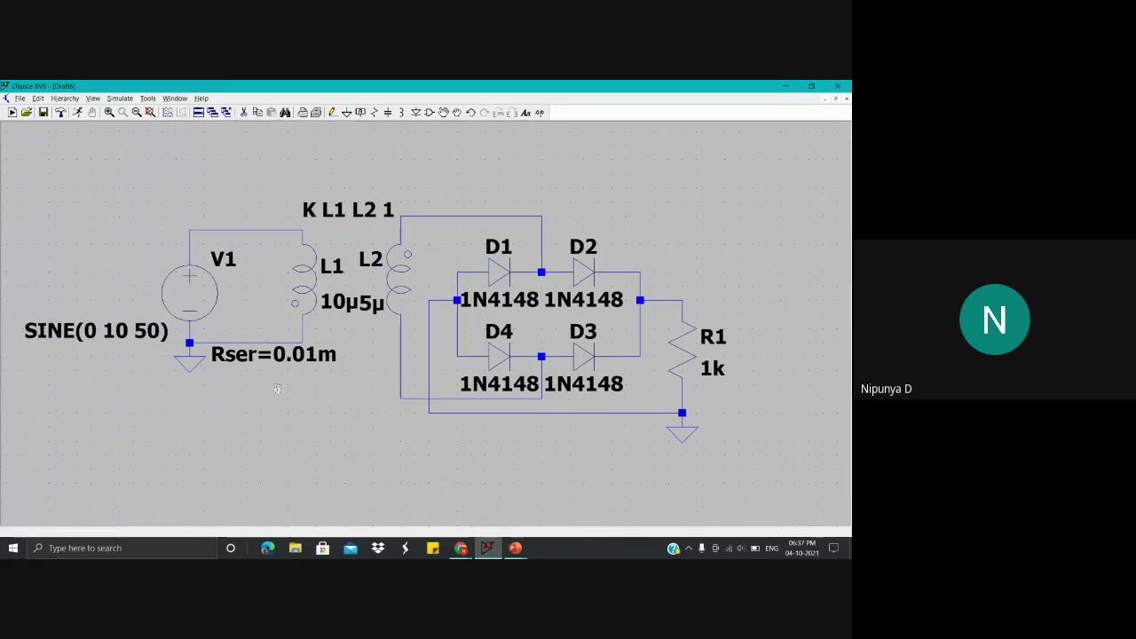
left_click(264, 358)
left_click(78, 358)
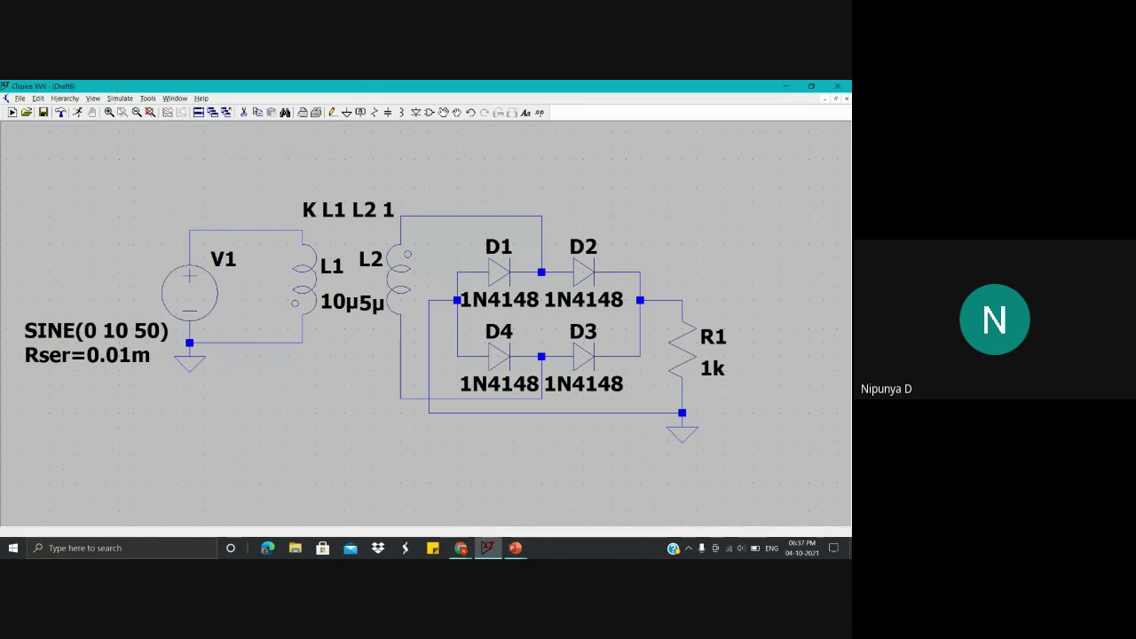
Step: Set up a transient analysis with a stop time of 0.05 and place its directive below V1
left_click(121, 99)
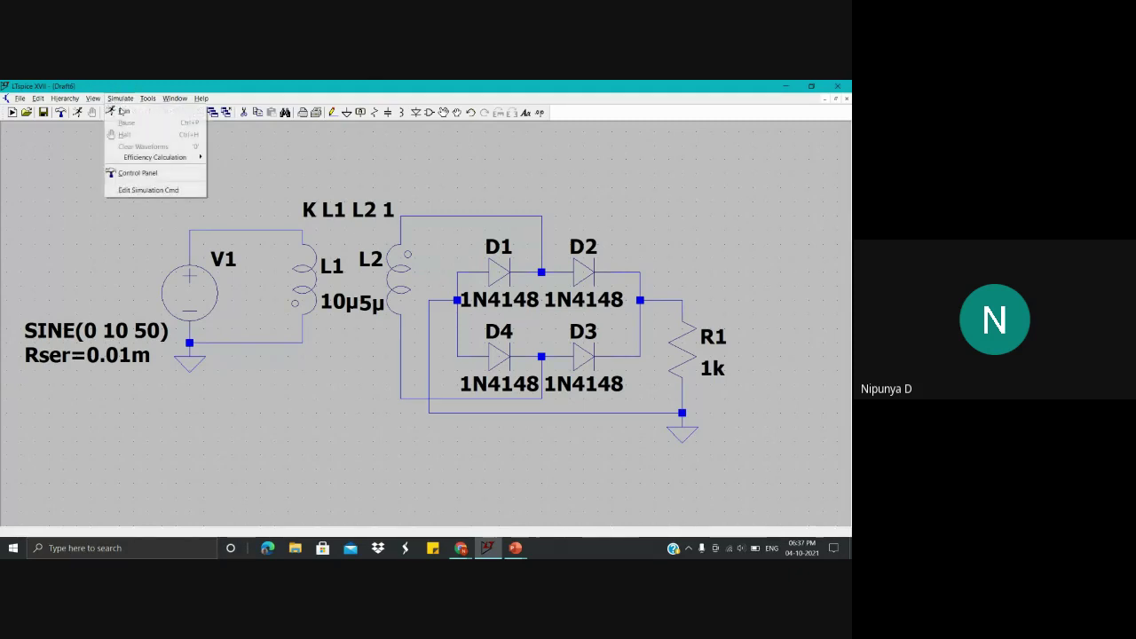
left_click(144, 190)
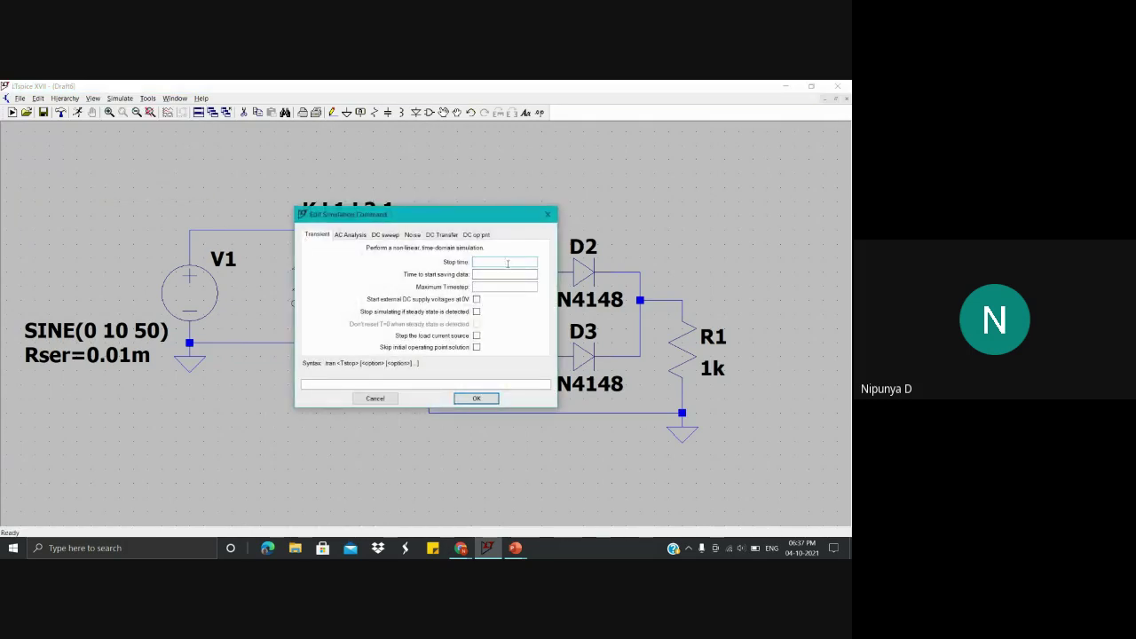
type("0.05")
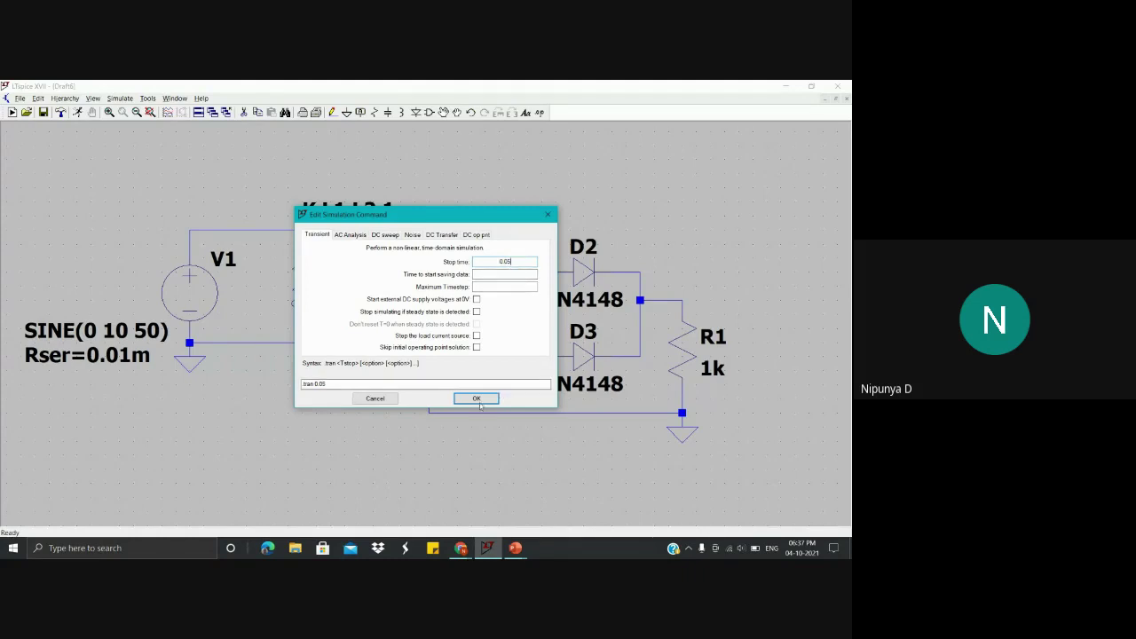
left_click(477, 399)
left_click(191, 409)
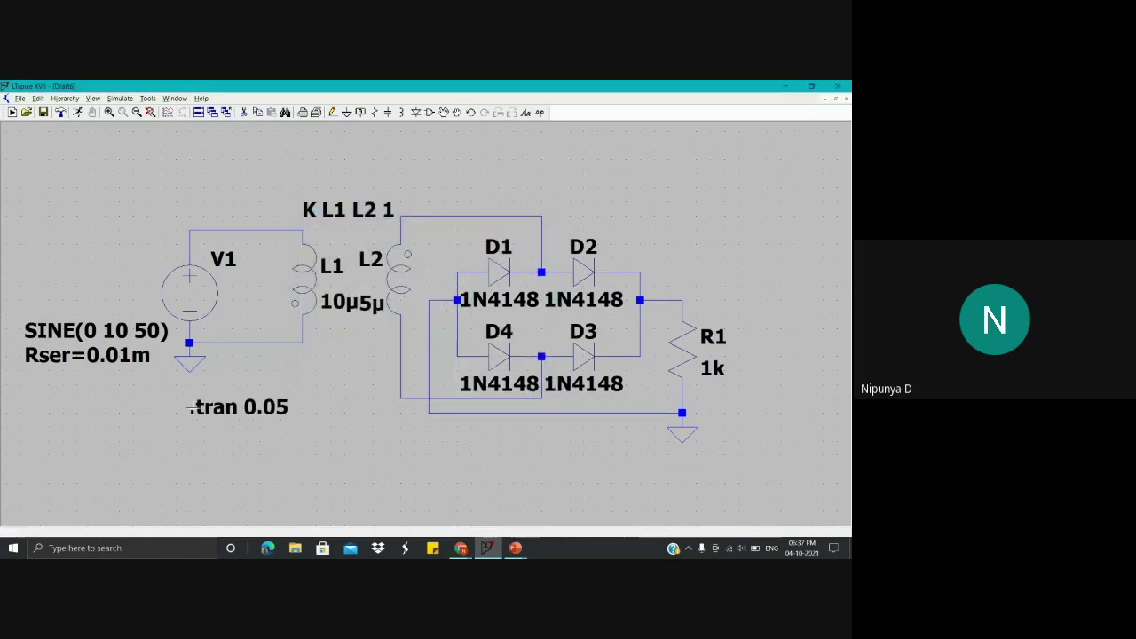
Step: Run the transient simulation and plot the voltages at V1's positive terminal and R1's upper end
scroll(362, 396, "down", 2)
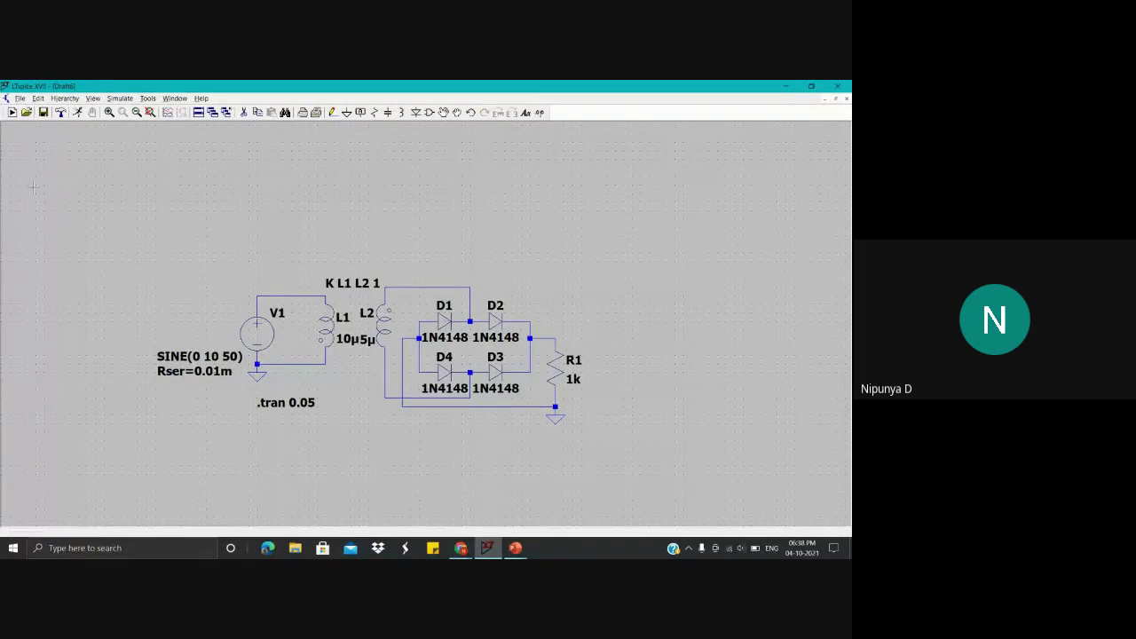
left_click(78, 113)
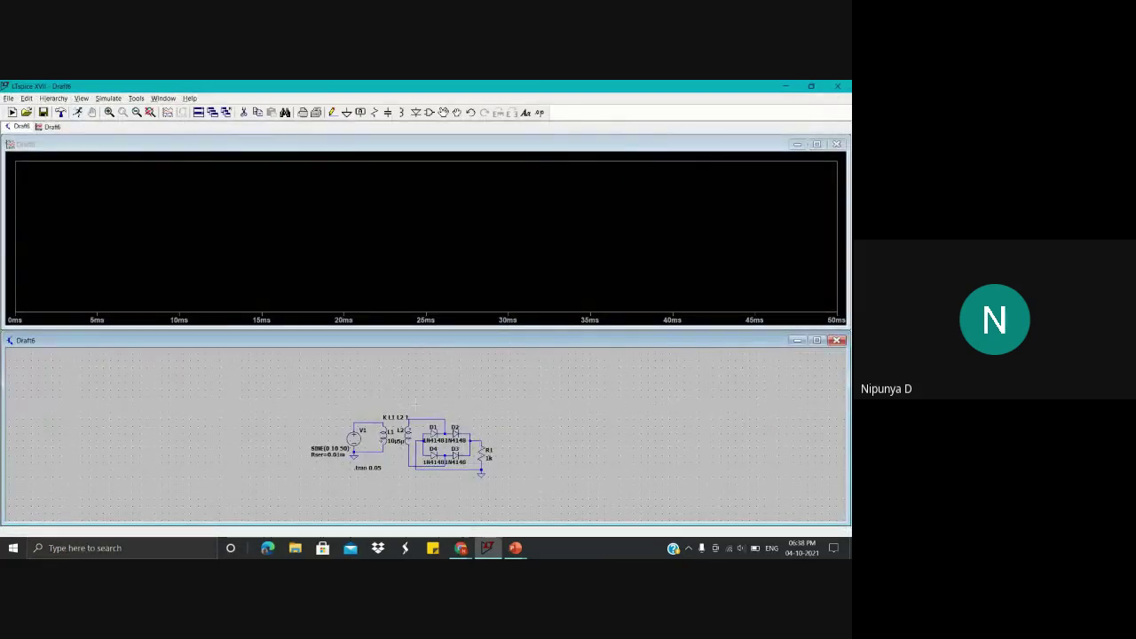
scroll(417, 413, "up", 2)
scroll(436, 396, "up", 2)
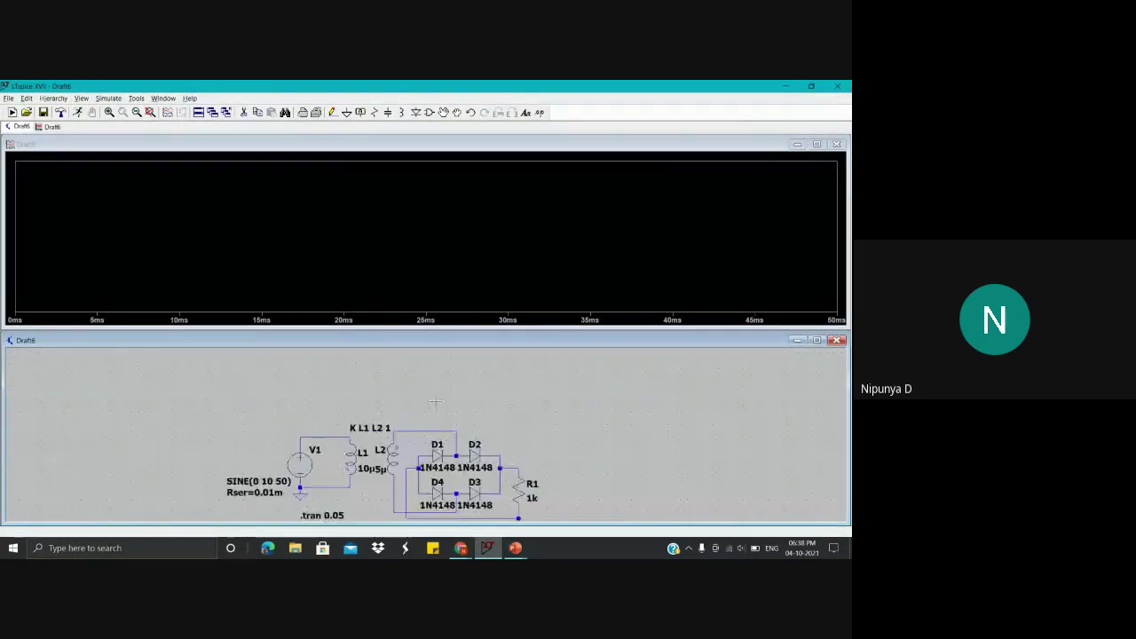
left_click_drag(611, 394, 607, 366)
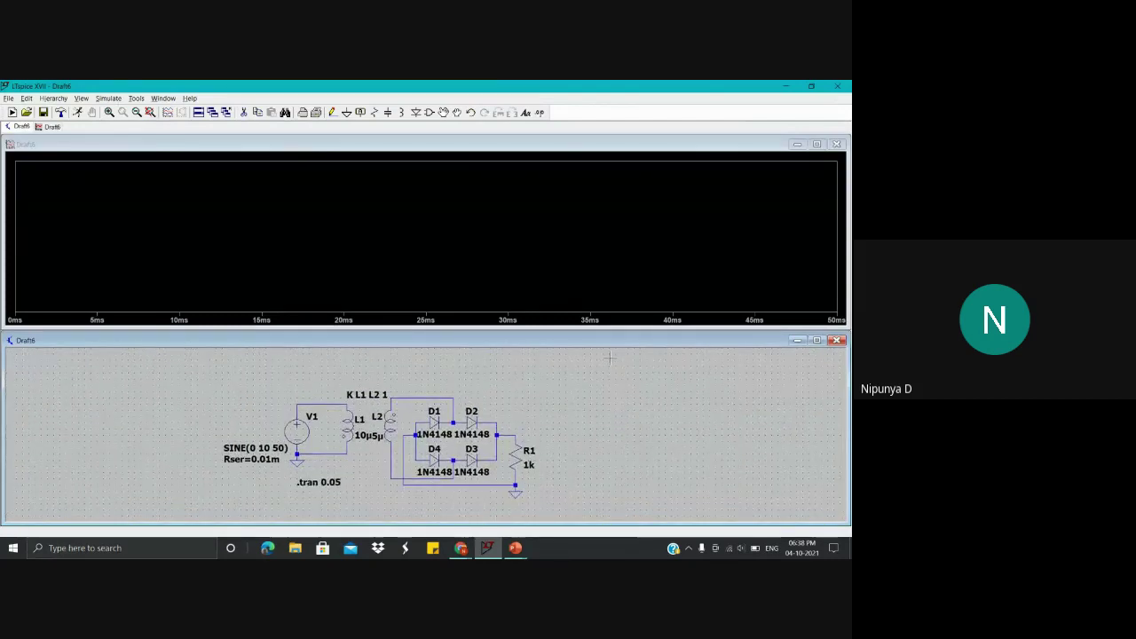
scroll(581, 423, "up", 1)
left_click_drag(591, 394, 621, 385)
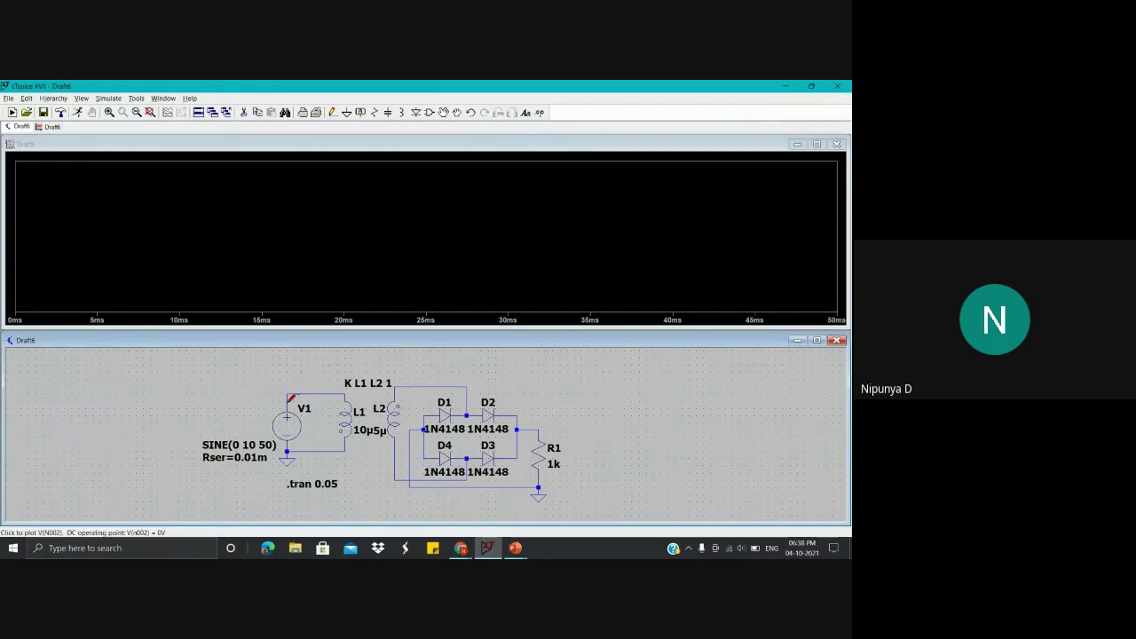
left_click(291, 399)
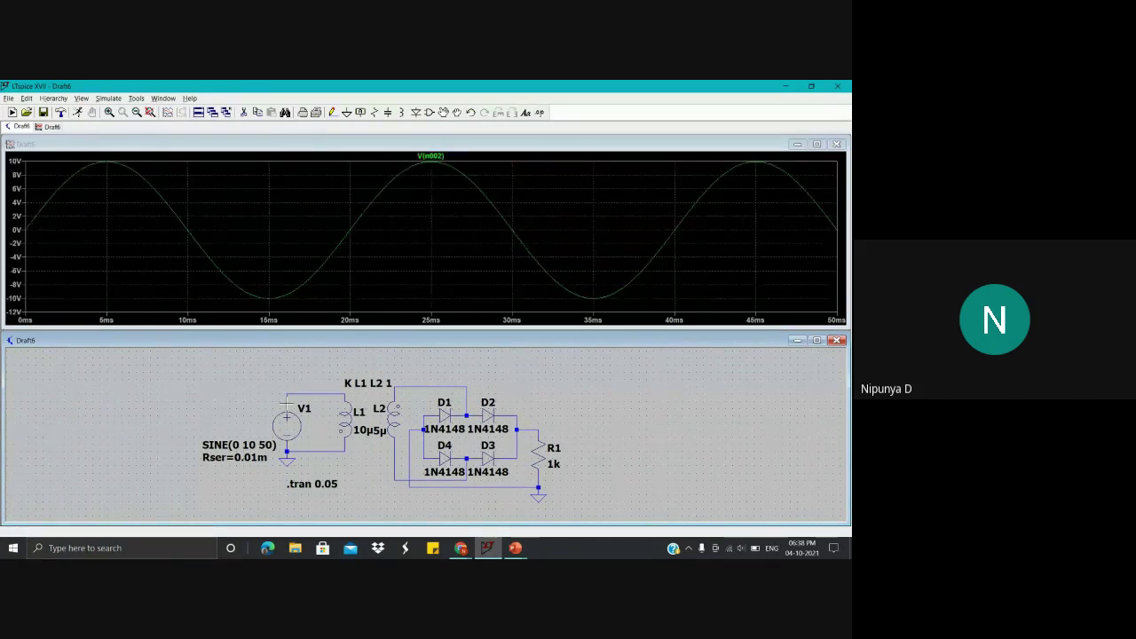
left_click(543, 432)
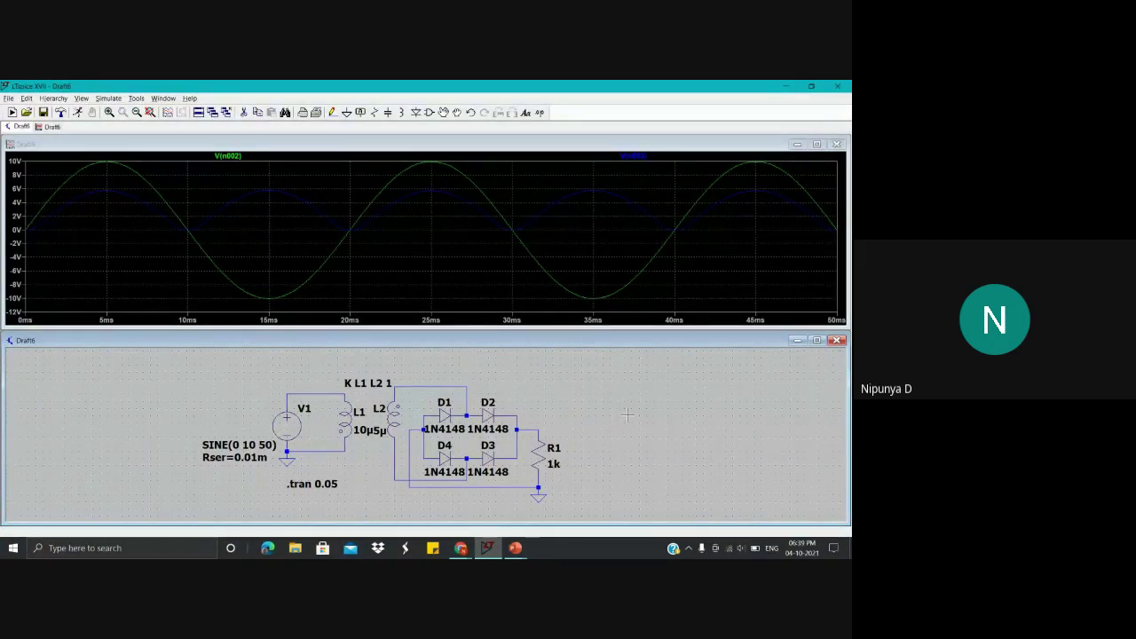
Step: Place a vertical capacitor between the bridge output and the load resistor R1
right_click(627, 414)
left_click(603, 411)
key("c")
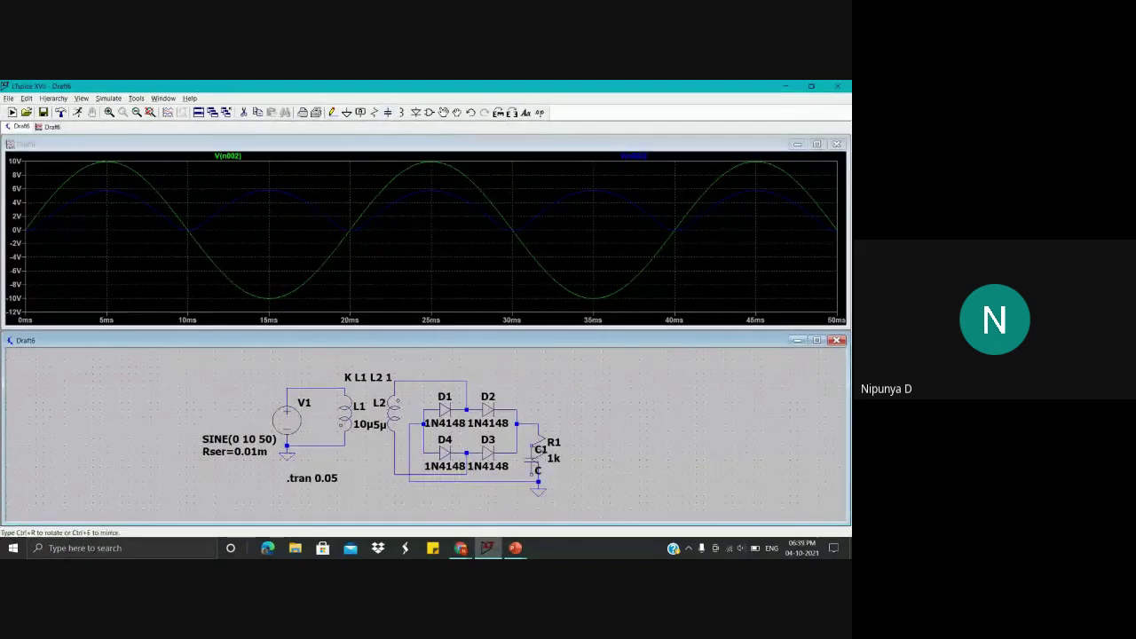
left_click(530, 446)
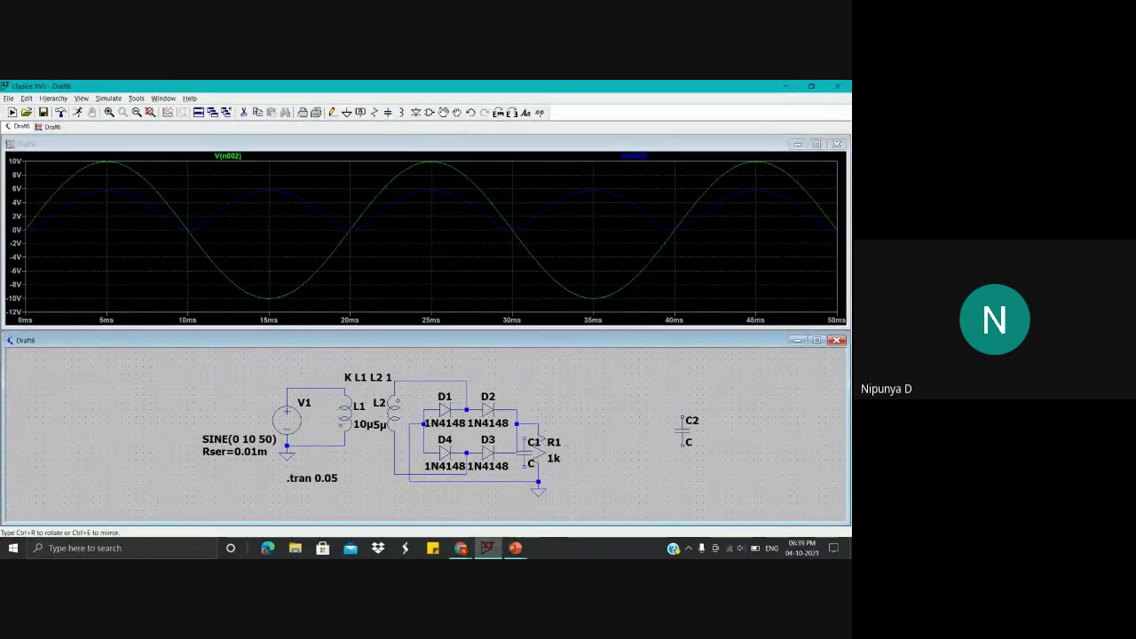
Step: Wire capacitor C1 in parallel with R1, from the bridge output wire to the grounded return wire
left_click(333, 112)
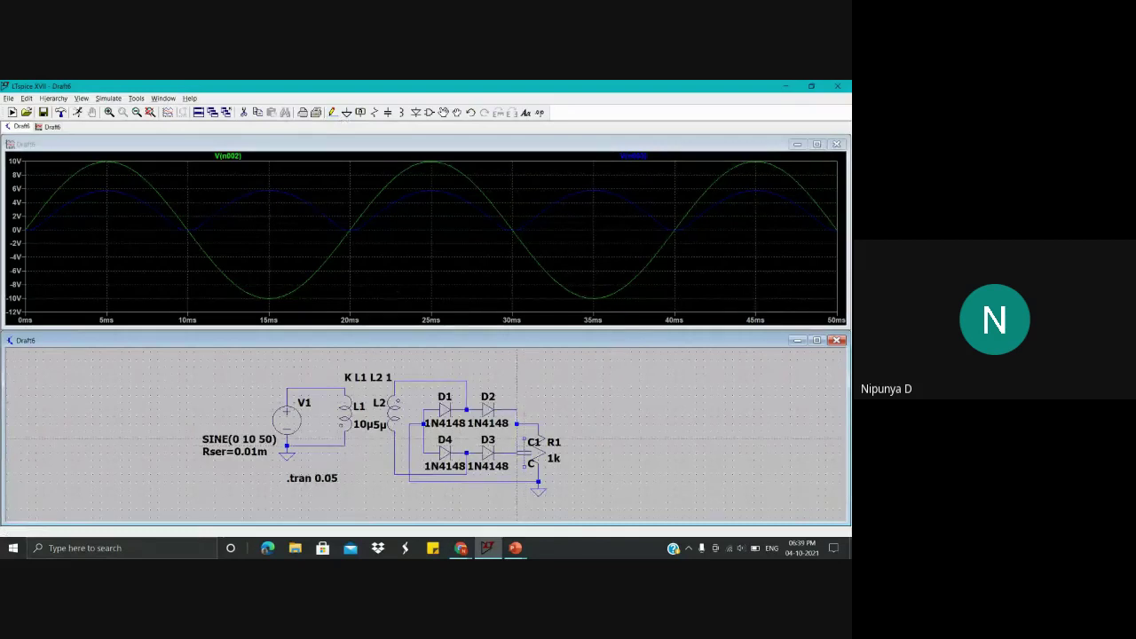
left_click(524, 438)
left_click(524, 424)
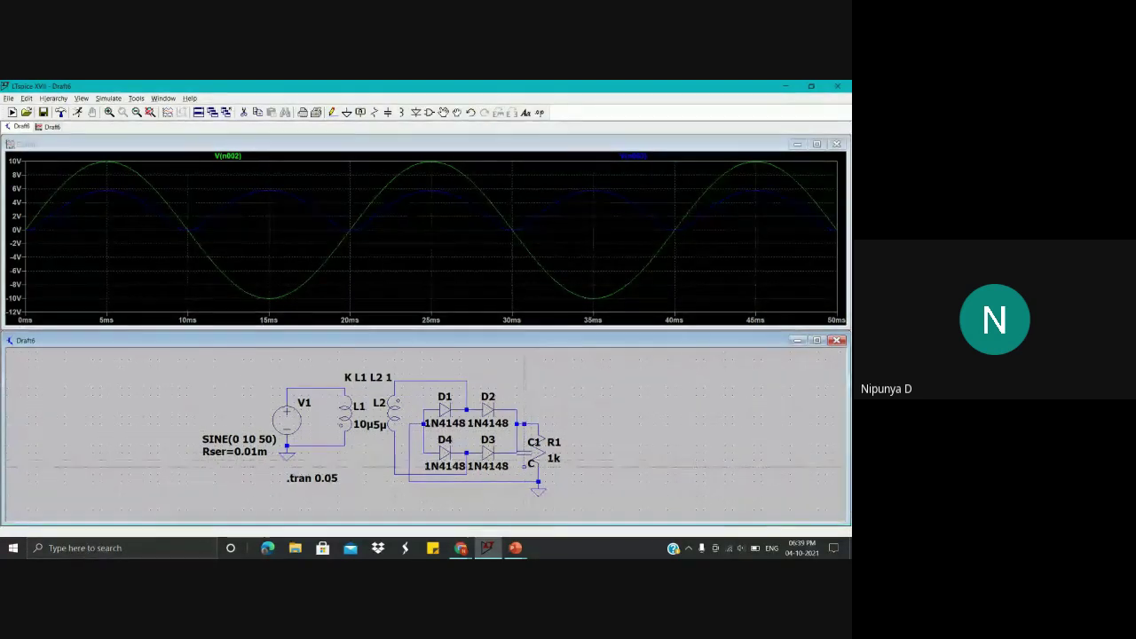
left_click(524, 467)
left_click(524, 482)
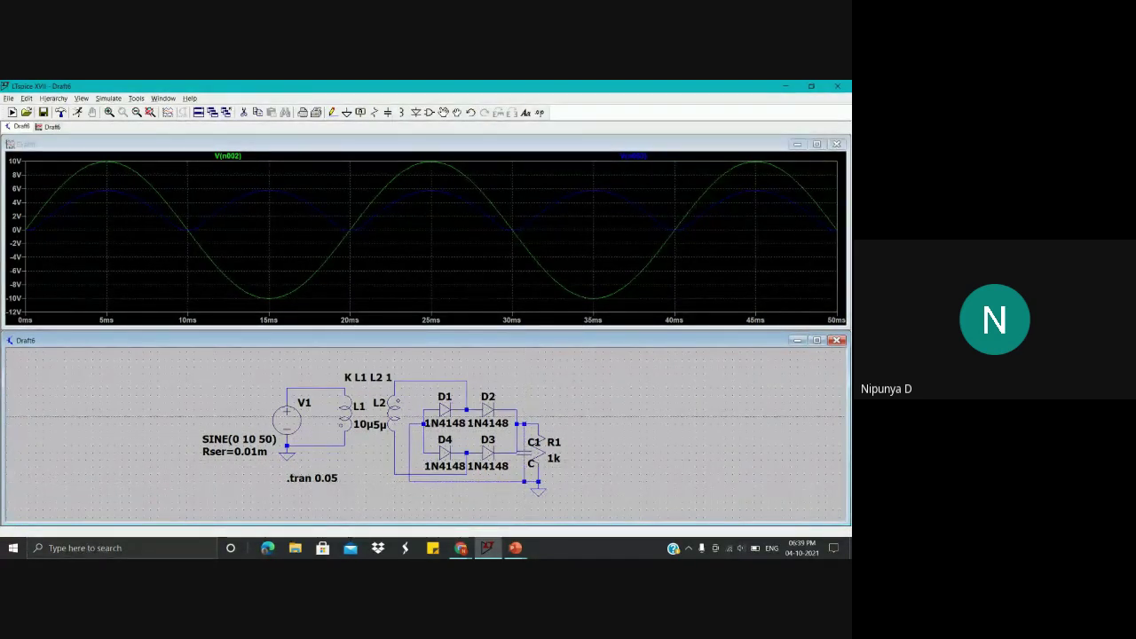
key("Escape")
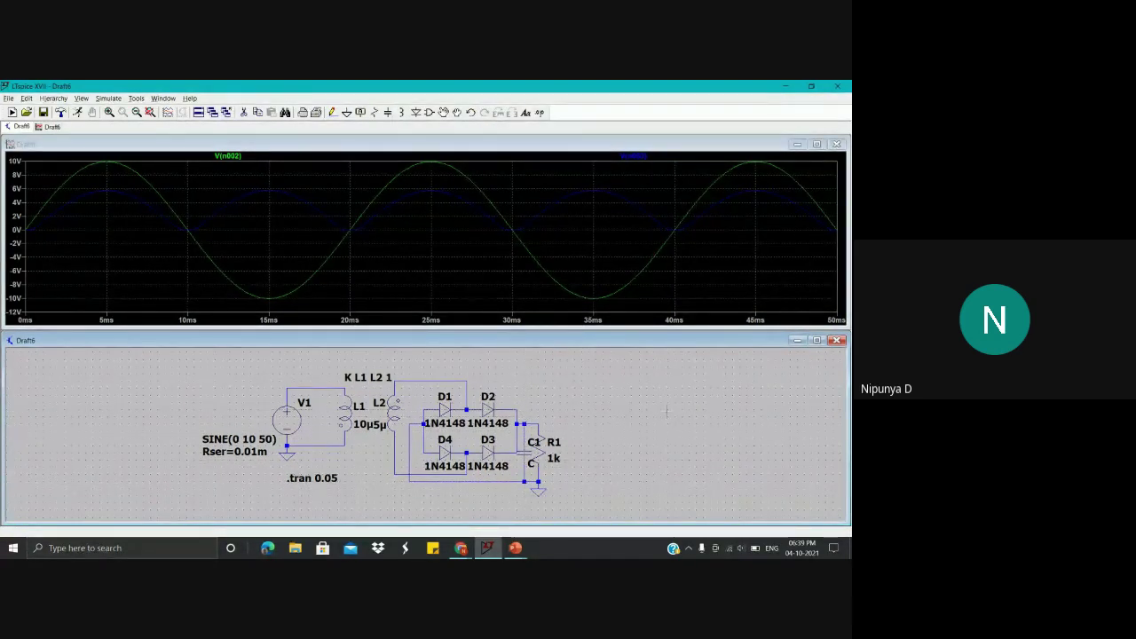
Step: Set C1's capacitance to 5u
right_click(530, 460)
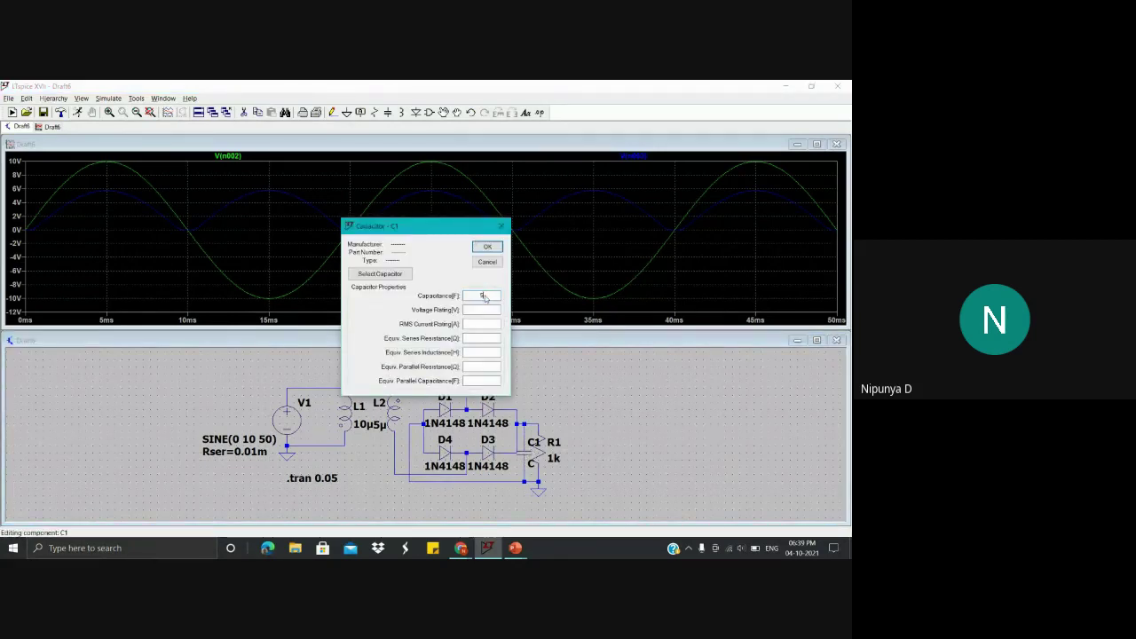
type("5u")
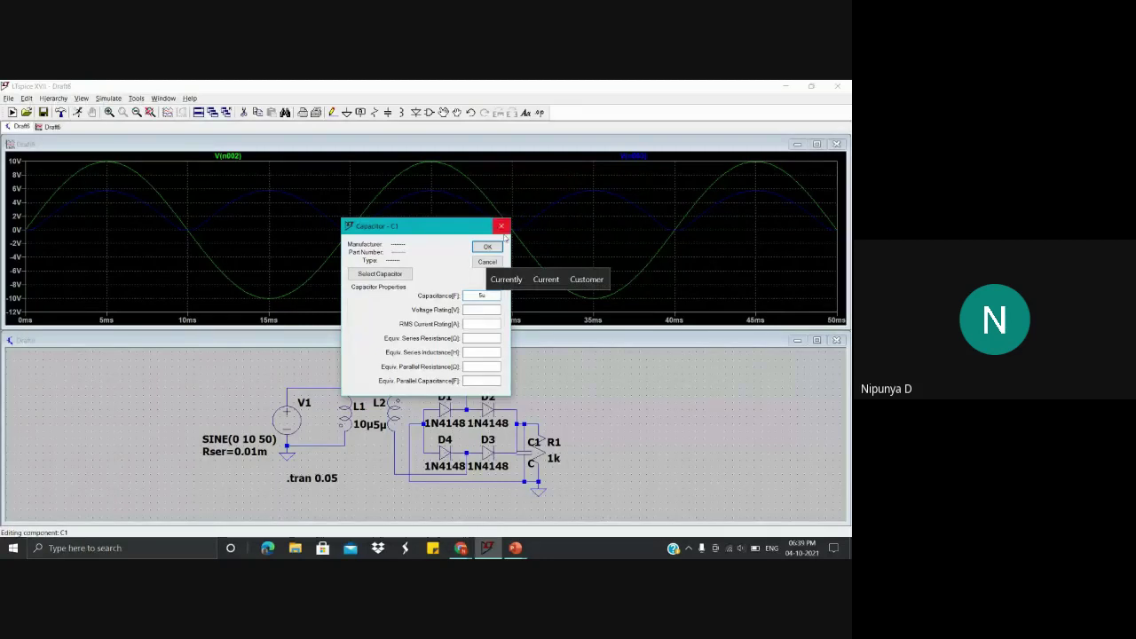
left_click(487, 248)
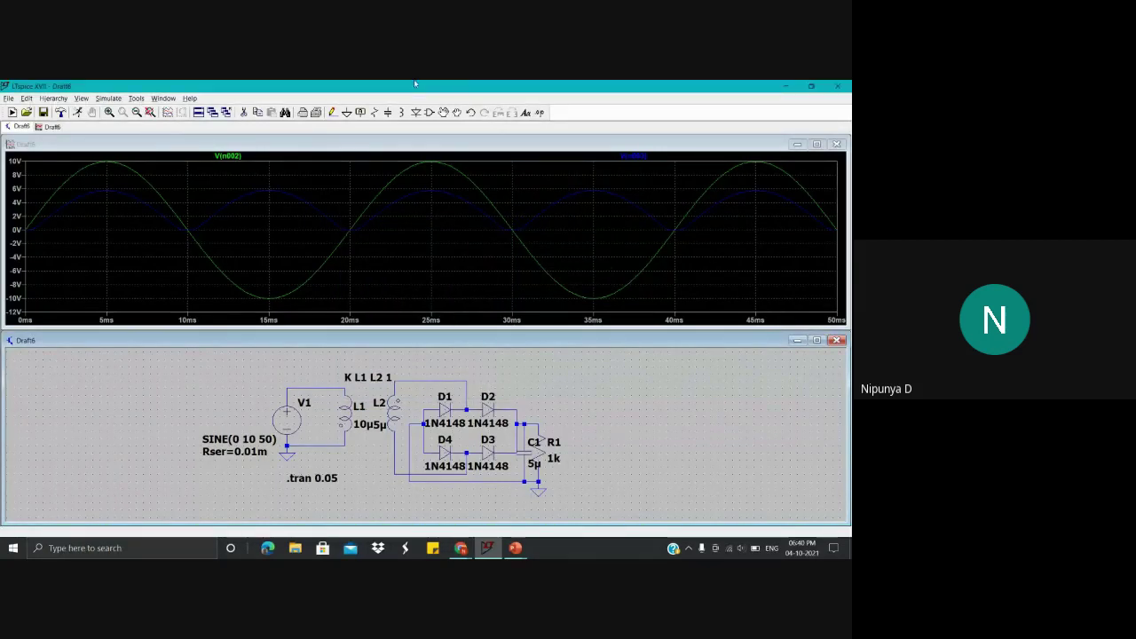
Step: Rerun the simulation with the capacitor, isolate the output voltage trace at R1, and probe V1's positive terminal again
left_click(78, 112)
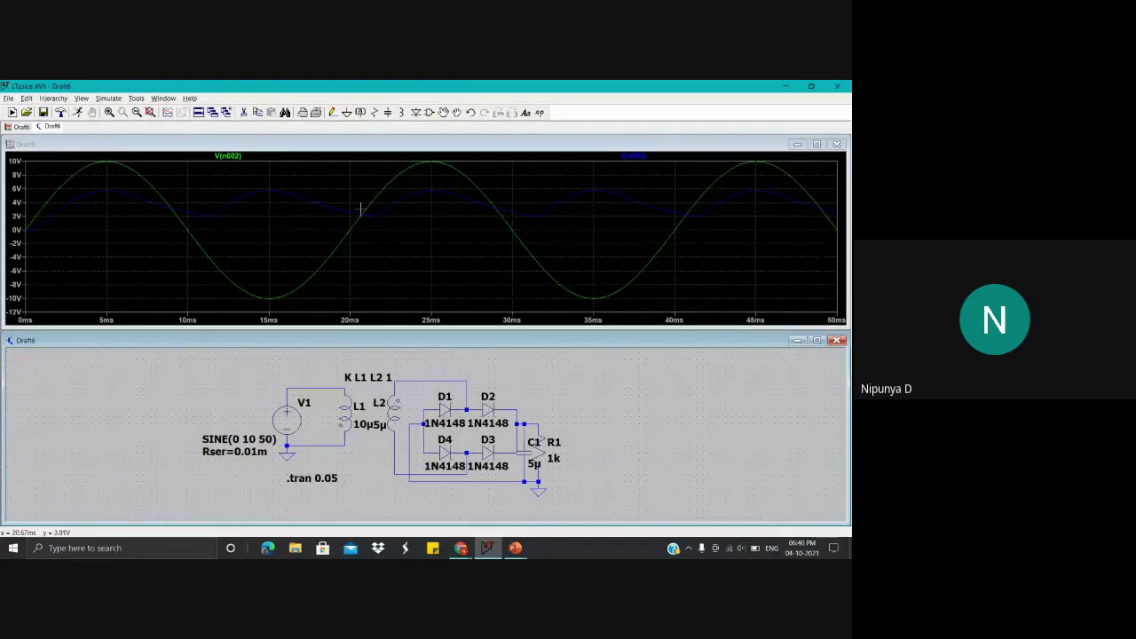
left_click(542, 425)
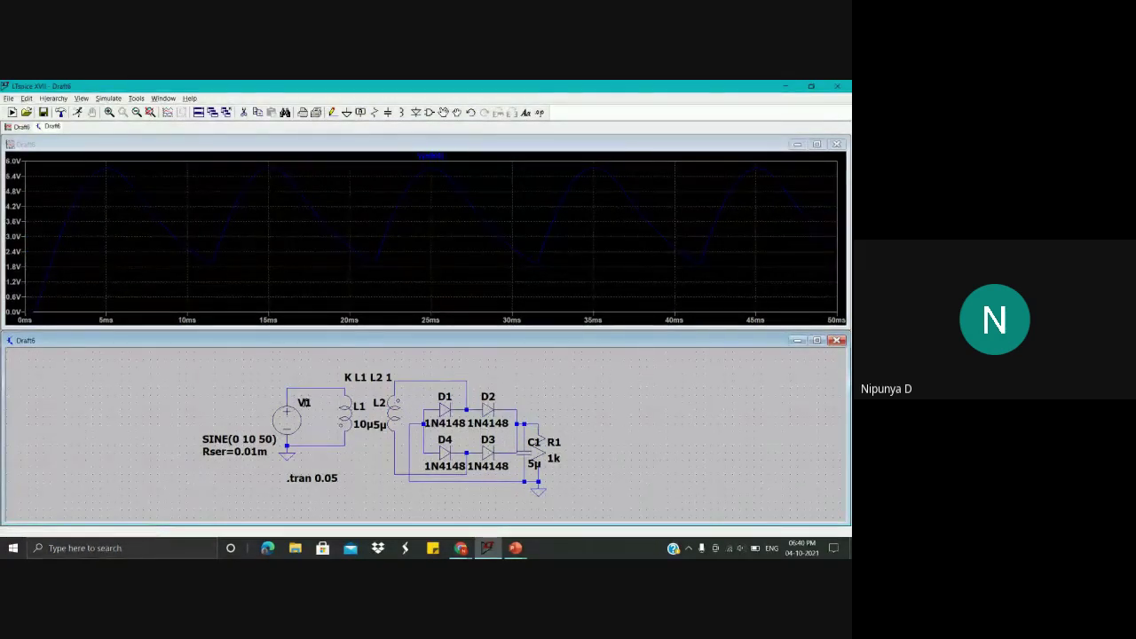
left_click(289, 396)
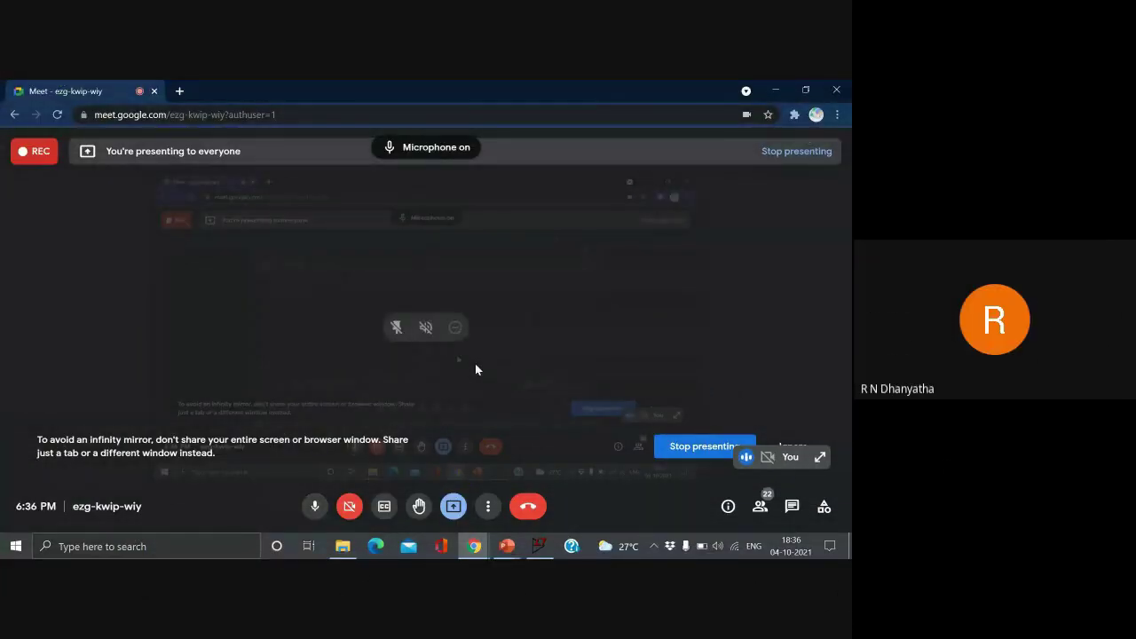
Step: Switch from the meeting window to the PowerPoint slide show with the op amp slide
key("alt+Tab")
key("alt+Tab")
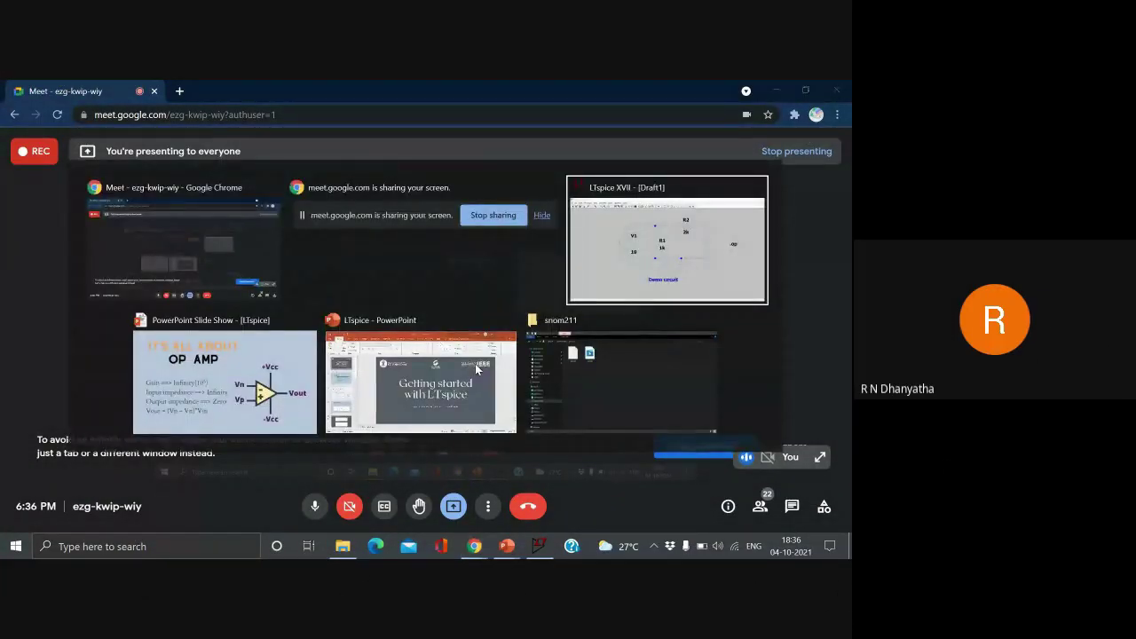
key("alt+Tab")
key("alt+Tab")
key("alt+Tab")
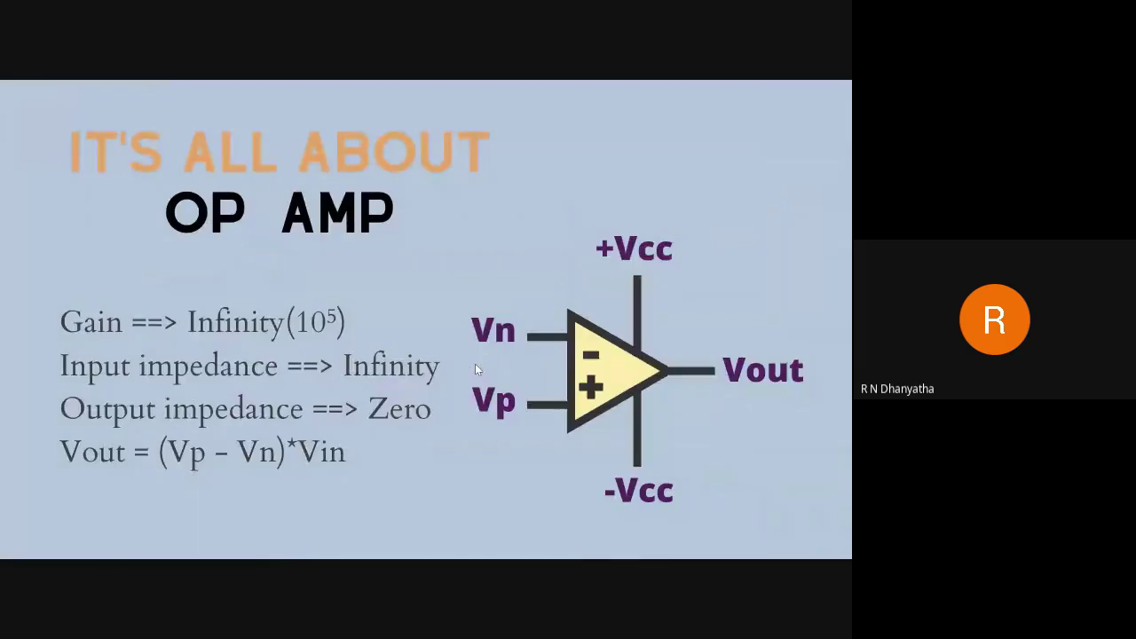
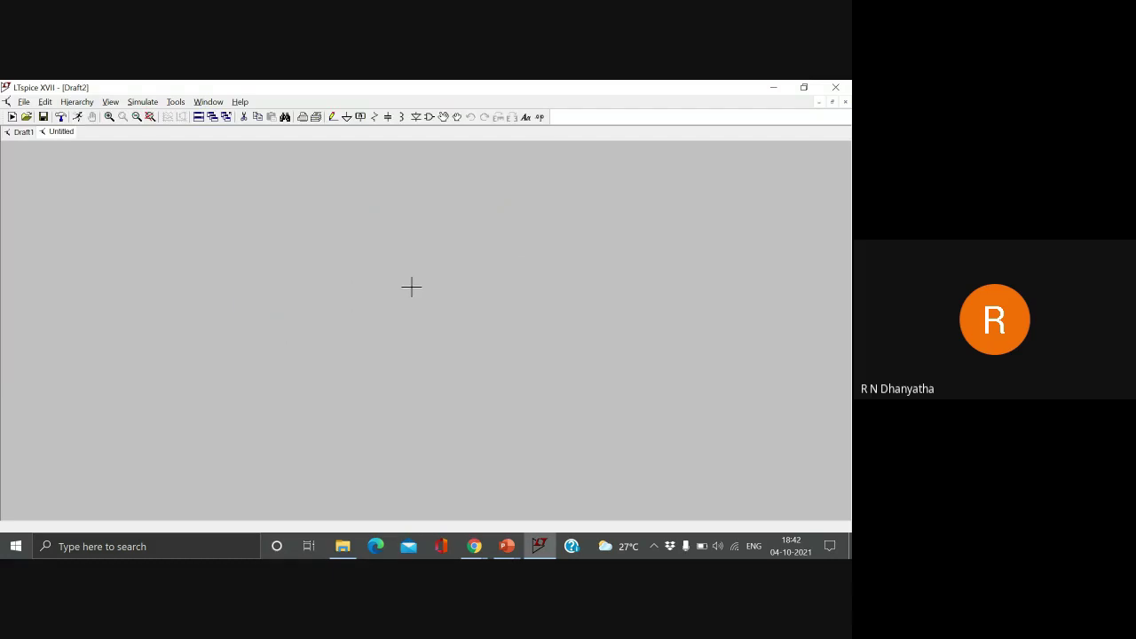
Step: Place an opamp2 component from the op amp library in the middle of the blank schematic
left_click(430, 116)
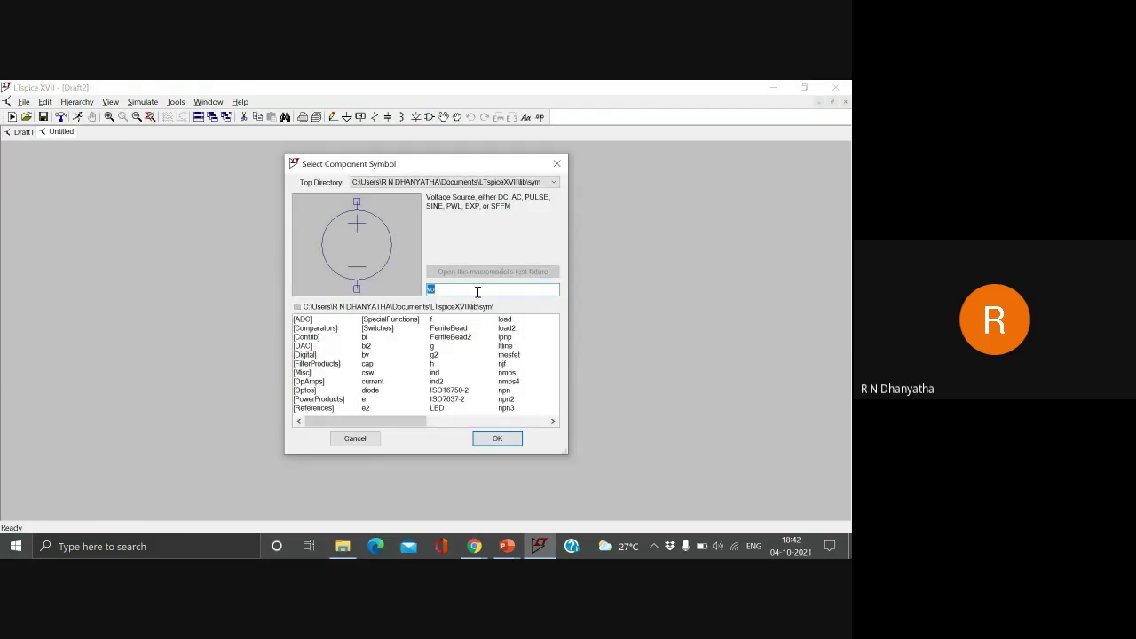
key("BackSpace")
type("op")
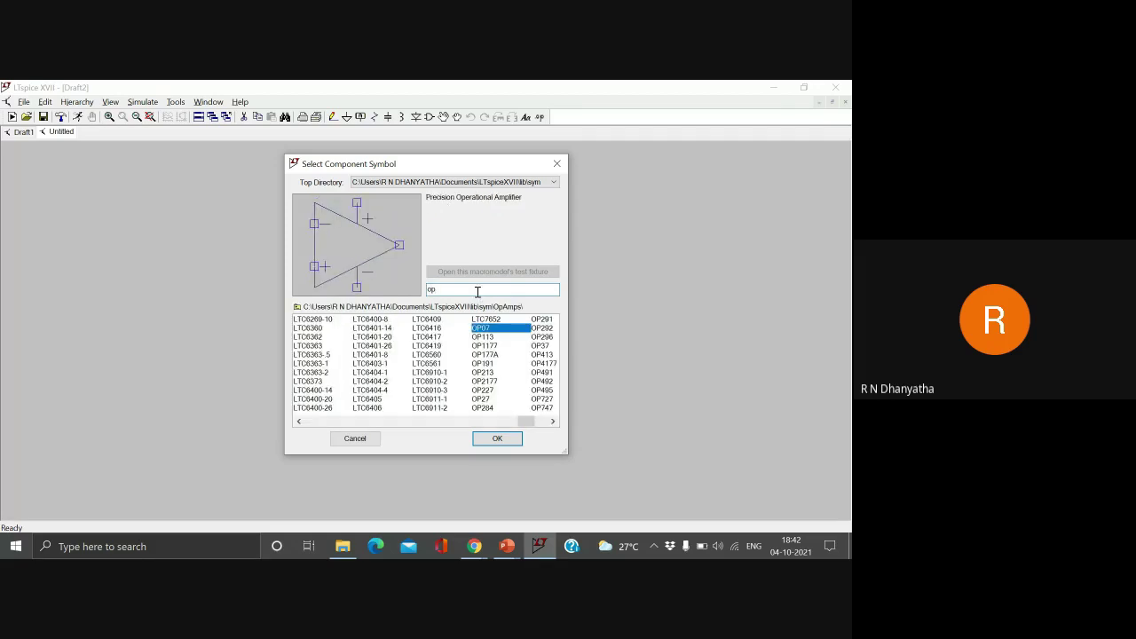
type("am")
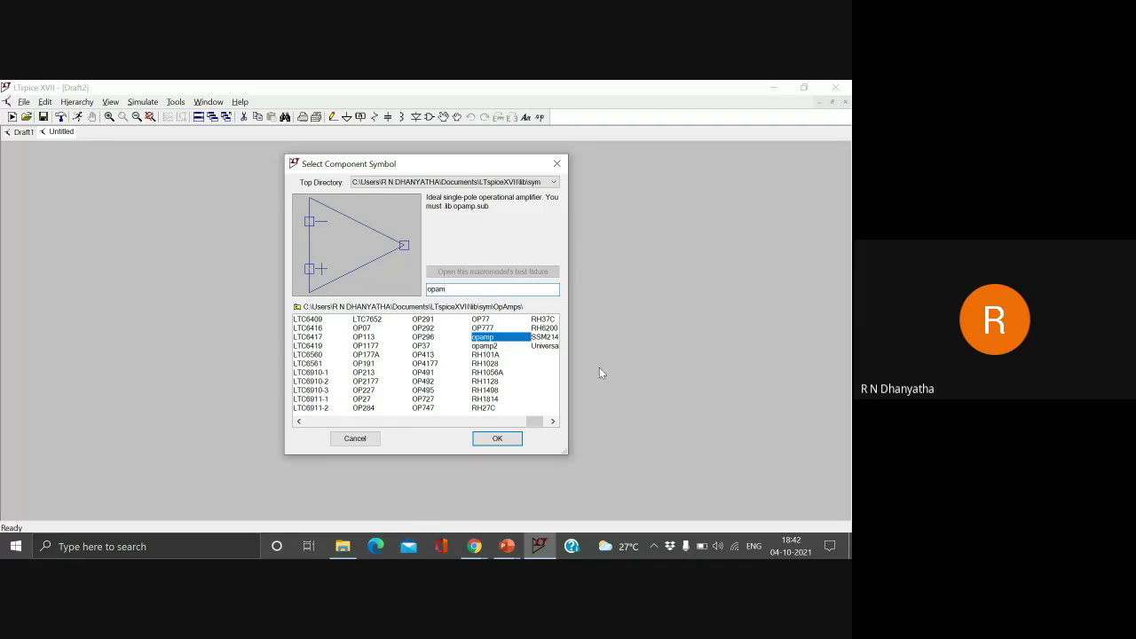
left_click(490, 346)
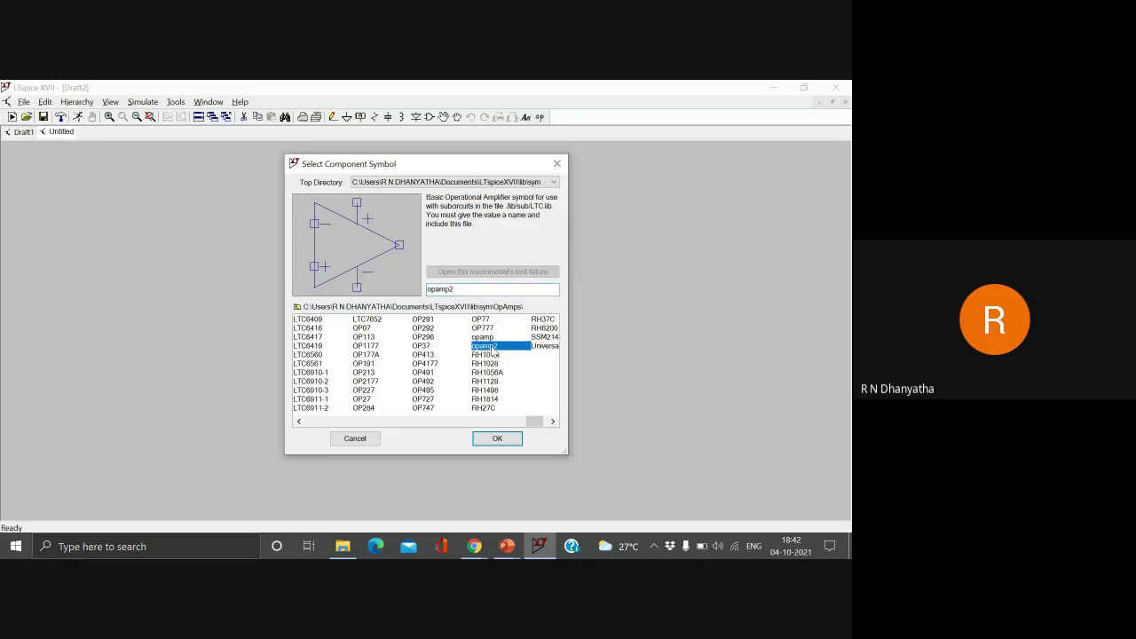
left_click(498, 438)
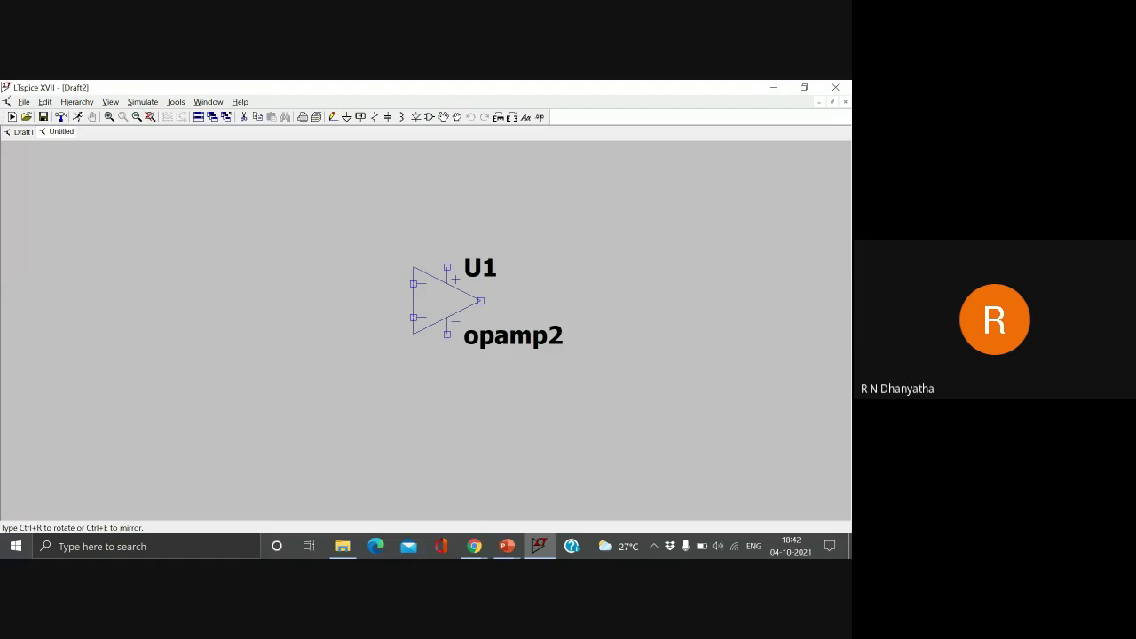
left_click(429, 301)
key("Escape")
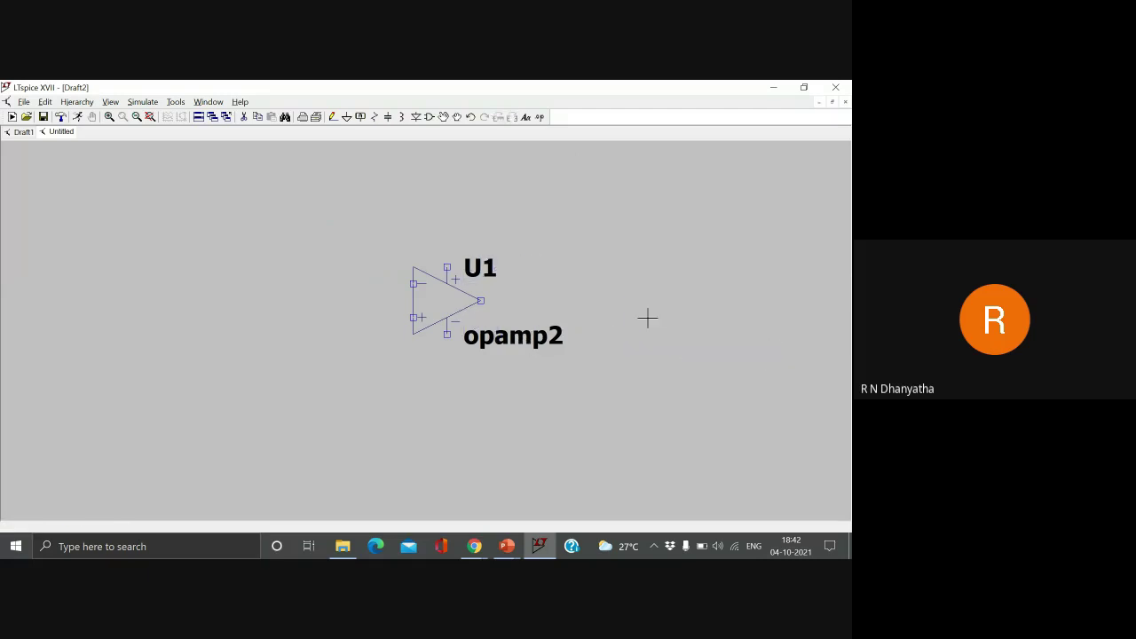
Step: Place three voltage sources: V1 below and to the left of the op amp, V2 and V3 stacked vertically farther left
left_click(430, 118)
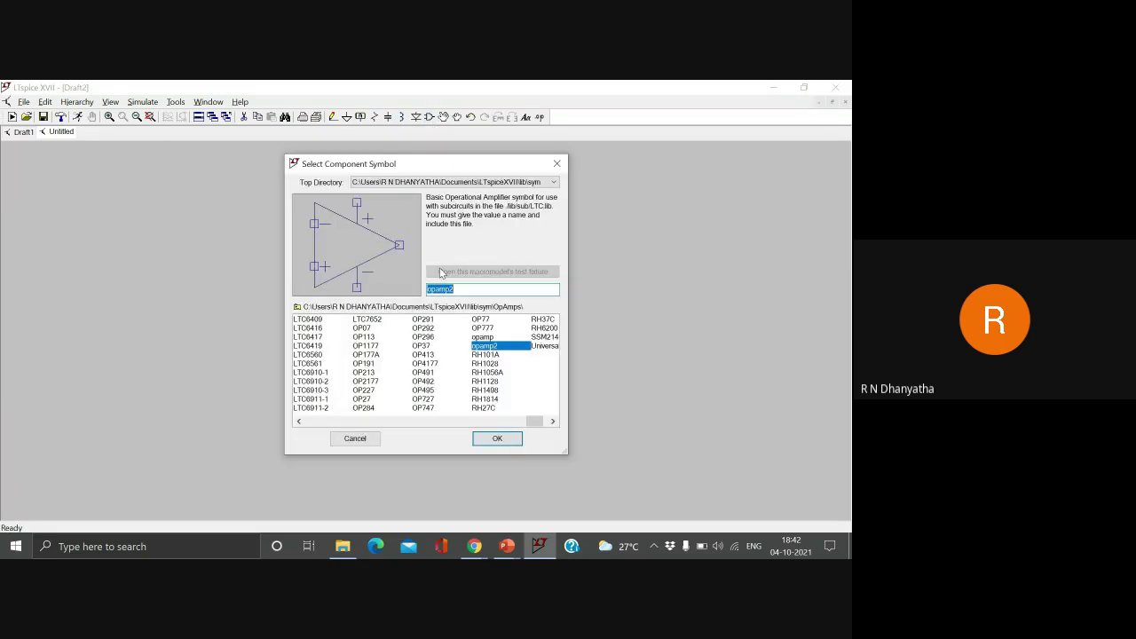
left_click(448, 288)
type("vol")
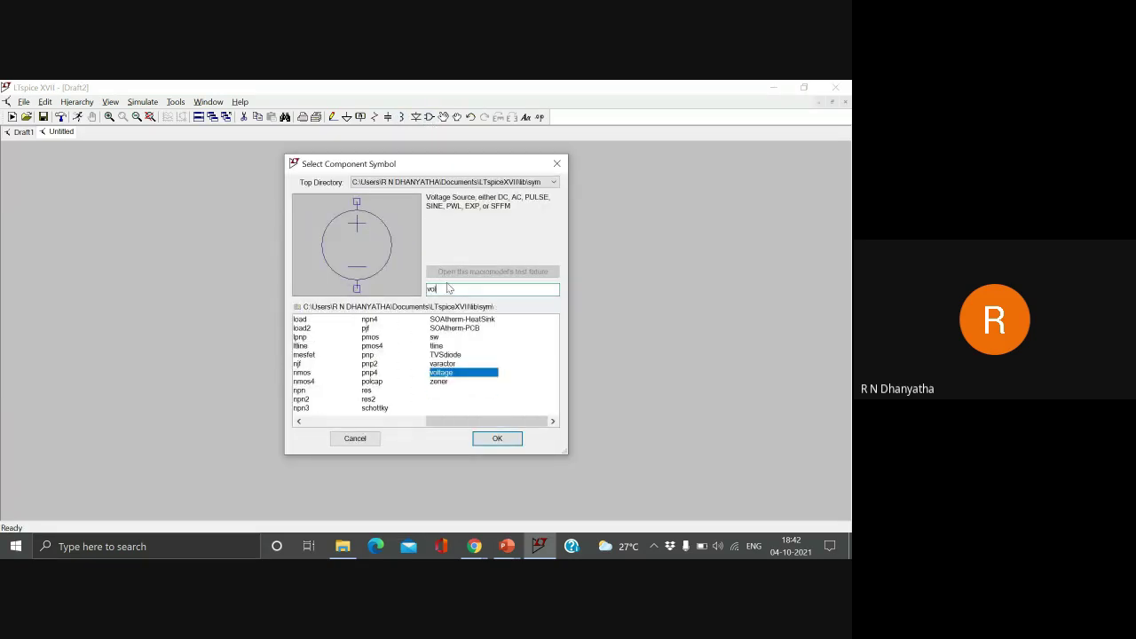
key("Return")
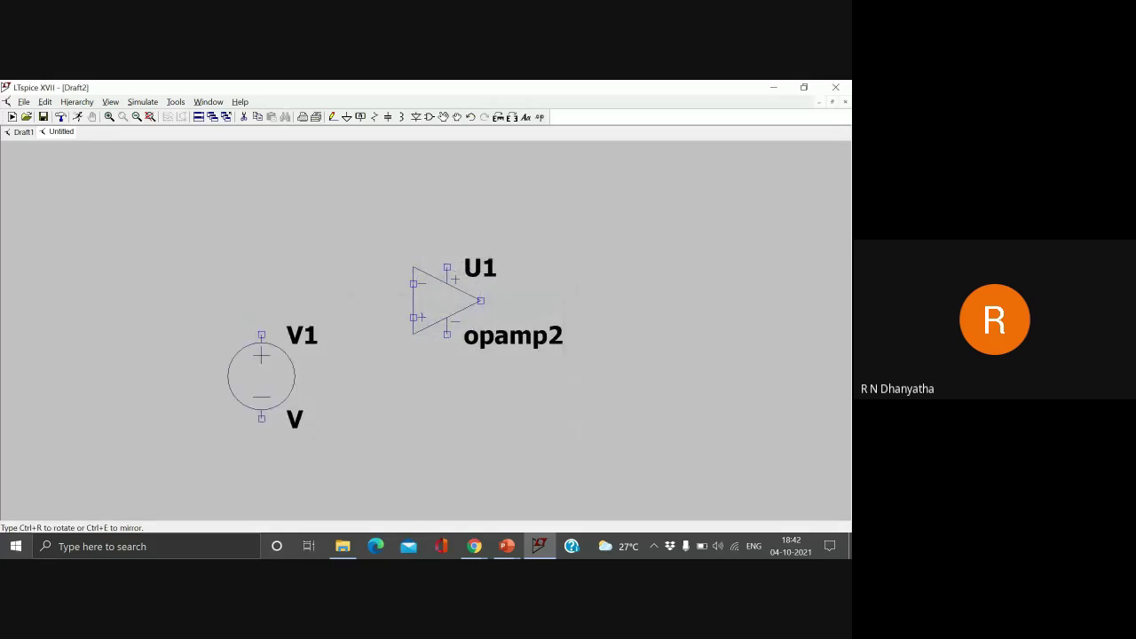
left_click(261, 373)
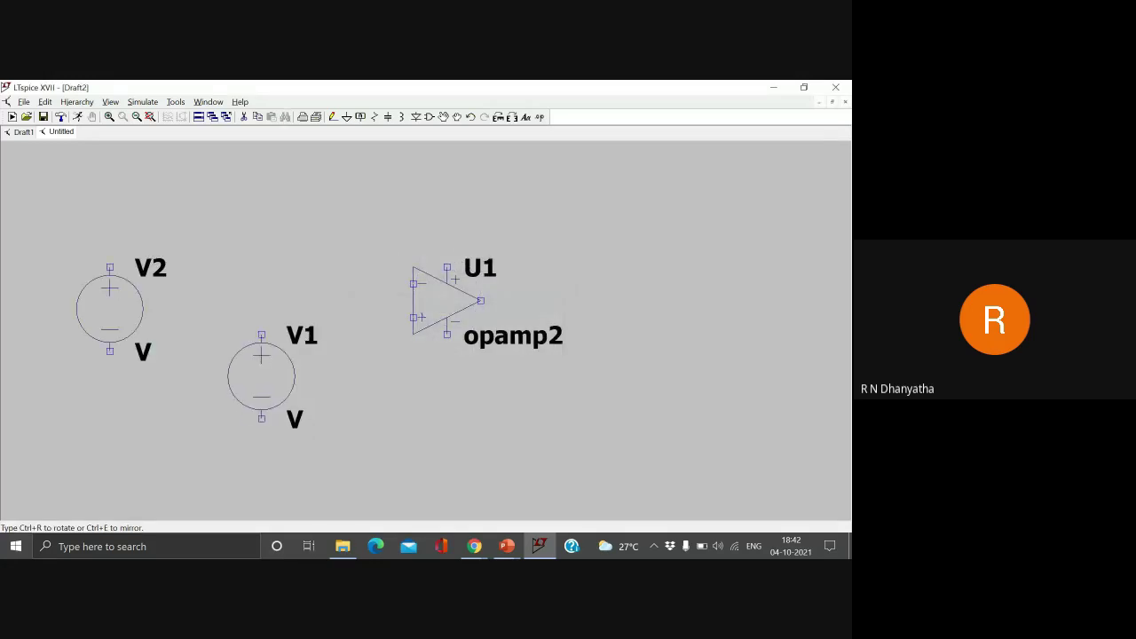
left_click(76, 241)
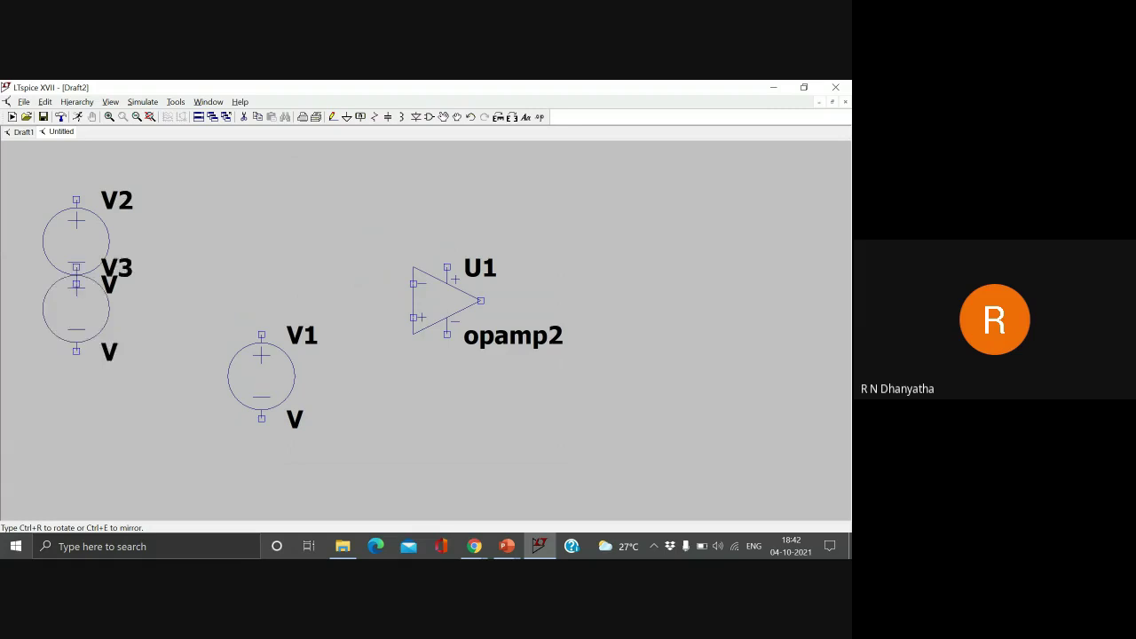
left_click(77, 409)
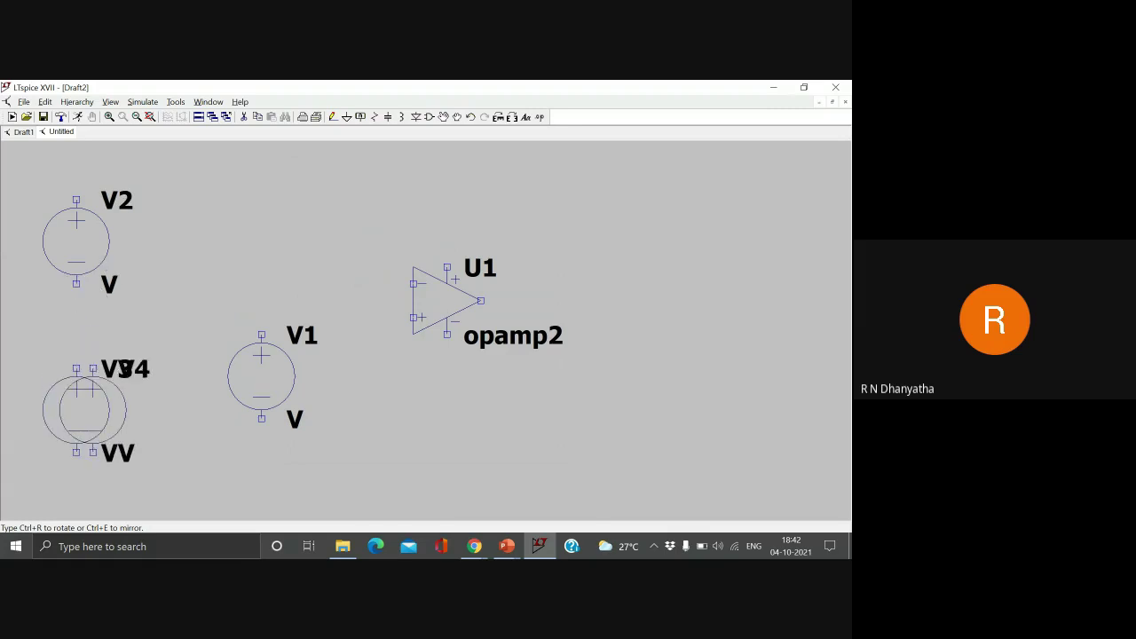
key("Escape")
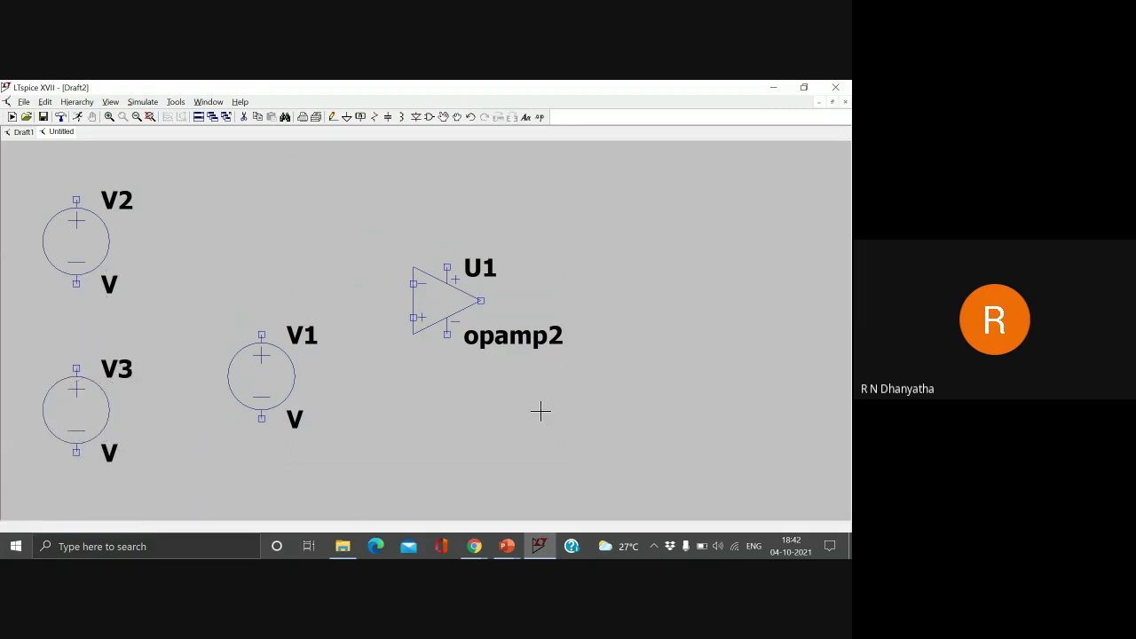
Step: Place one ground symbol between V2 and V3 and another just below the op amp's non-inverting input
left_click_drag(541, 411, 648, 410)
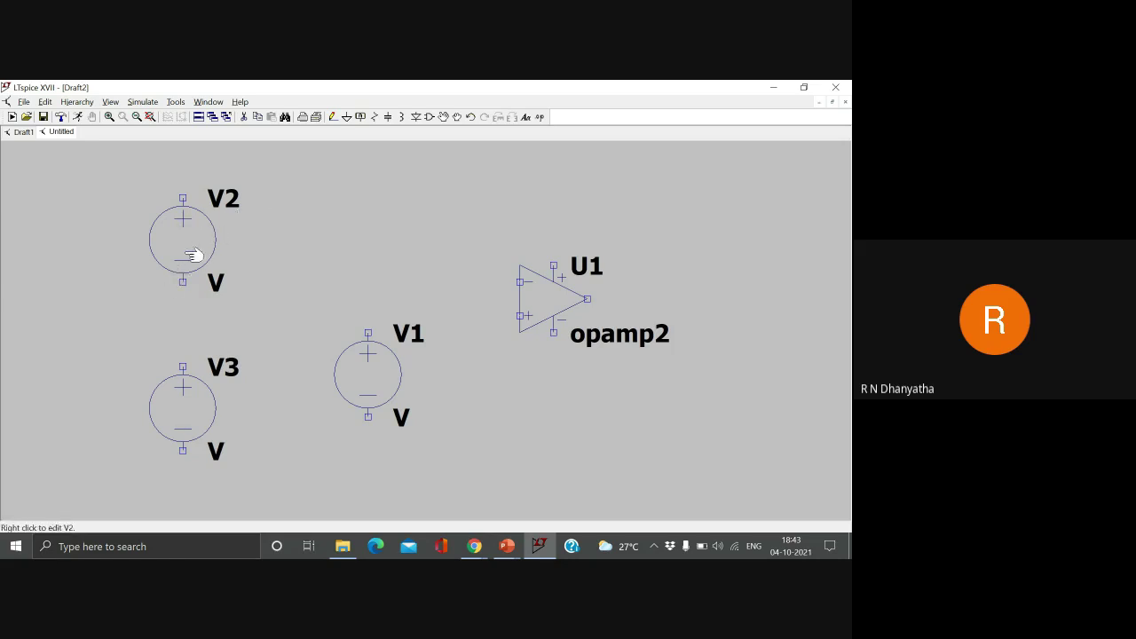
left_click(347, 117)
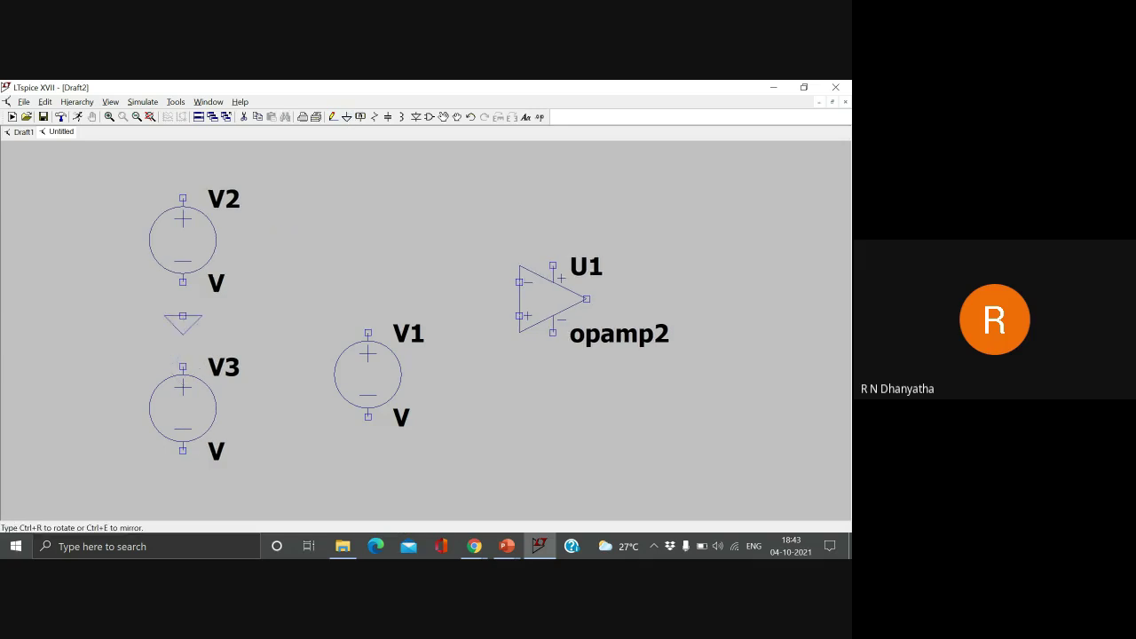
left_click(183, 317)
left_click(486, 350)
key("Escape")
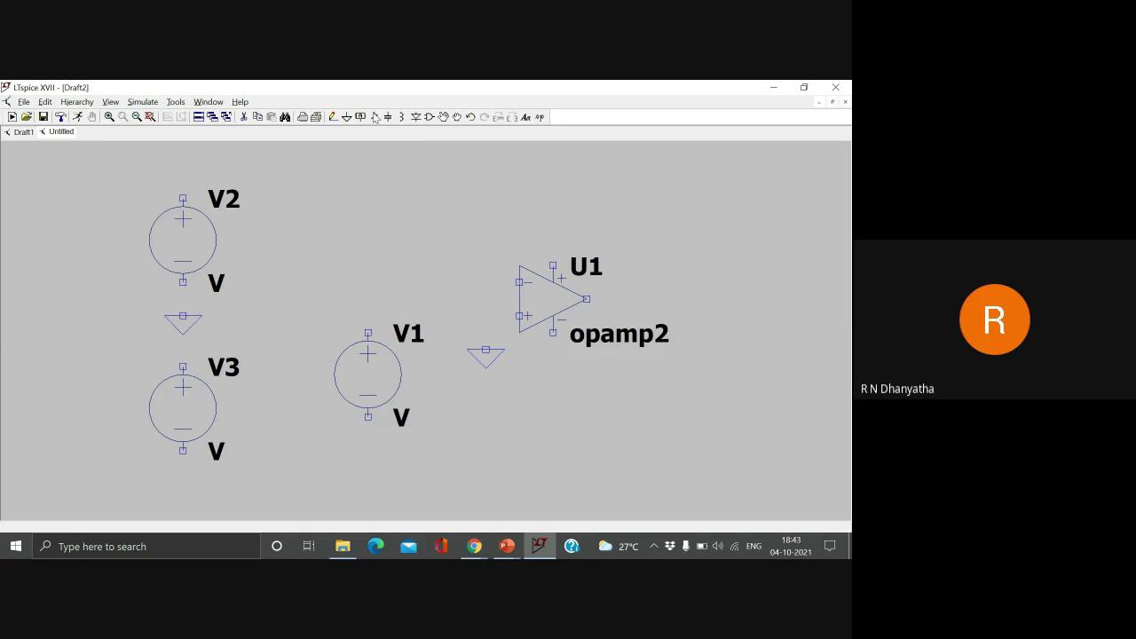
Step: Place two horizontal resistors: R1 beside the op amp's inverting input and R2 above and to the right of the op amp
left_click(375, 116)
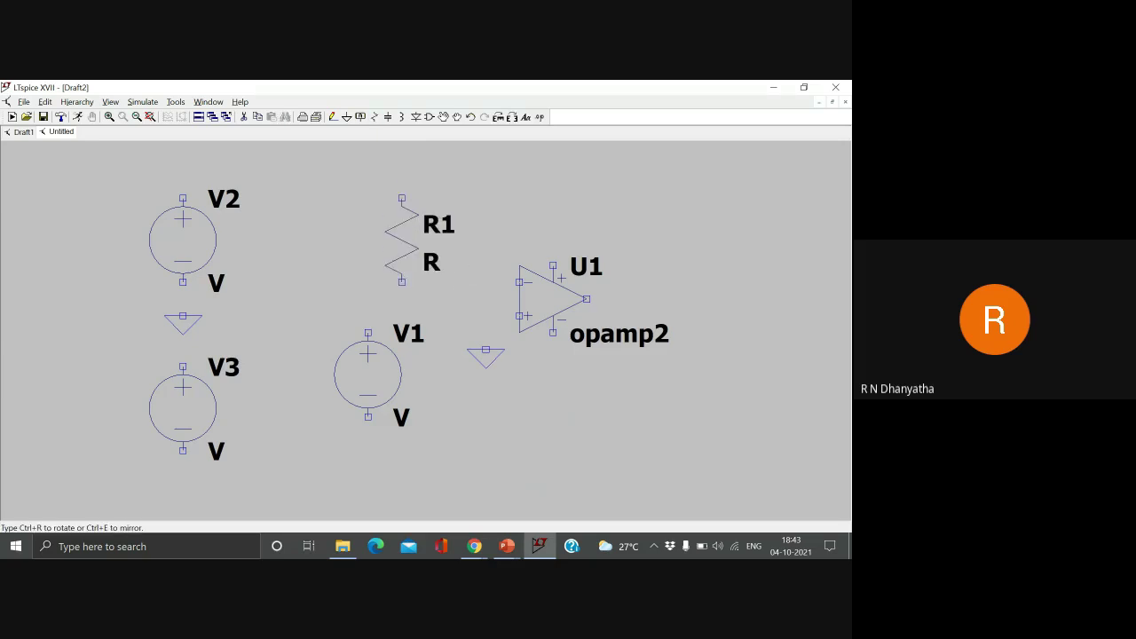
key("ctrl+r")
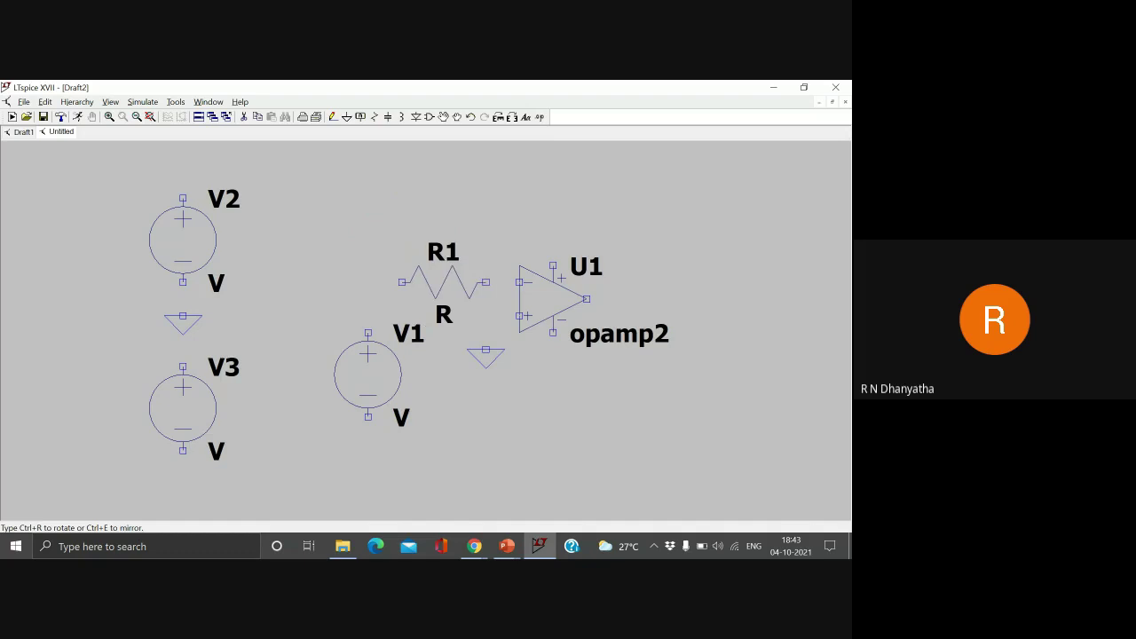
left_click(448, 284)
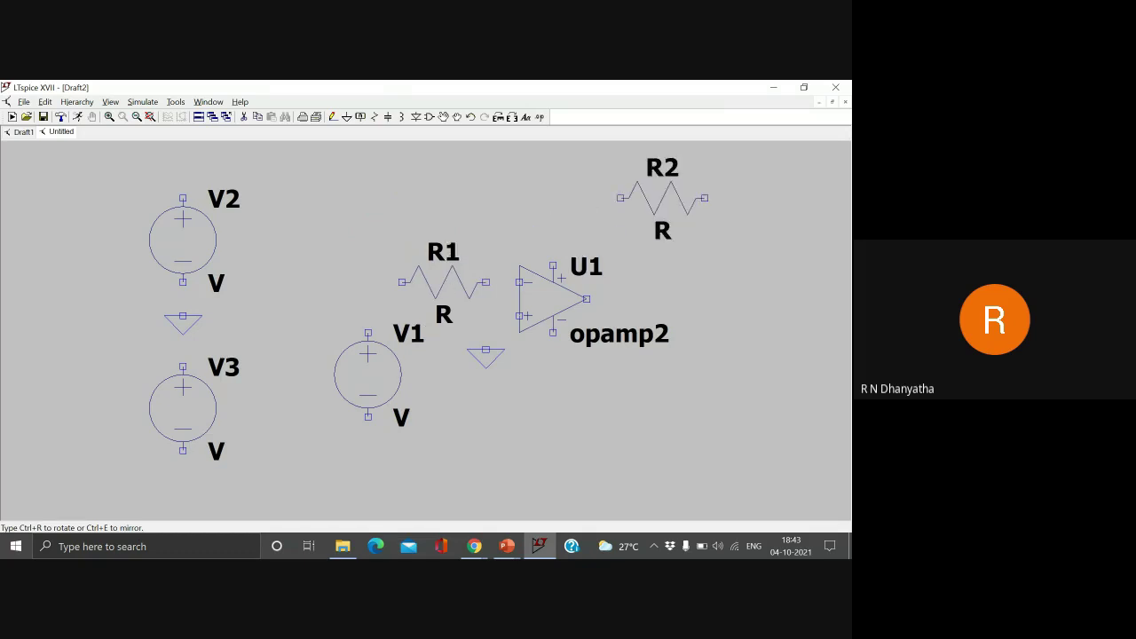
left_click(665, 199)
key("Escape")
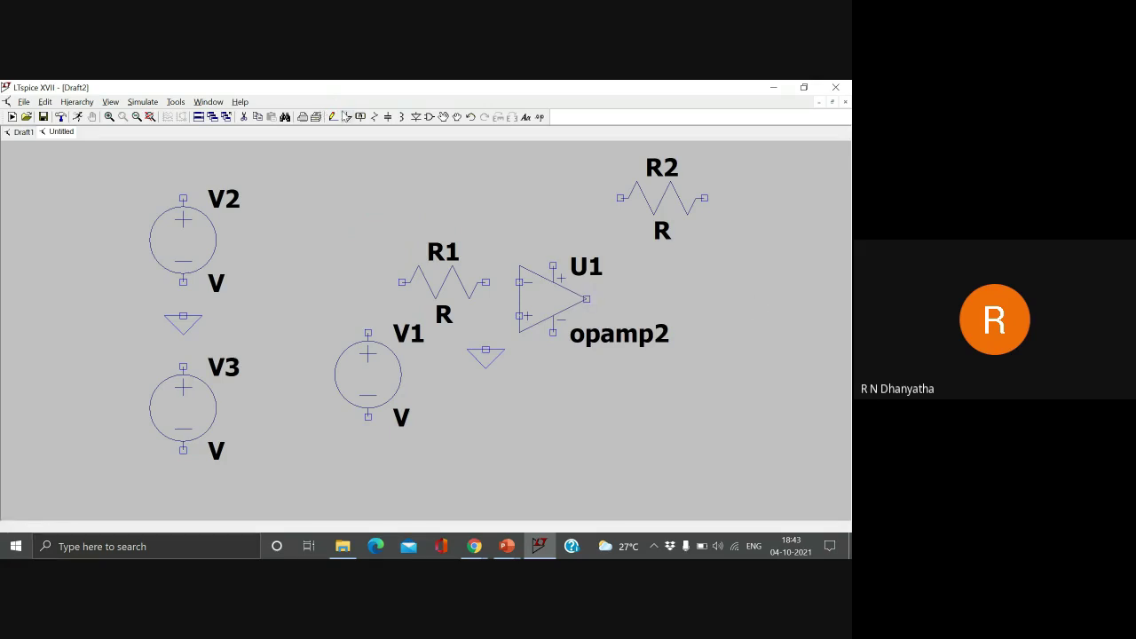
Step: Place a ground symbol directly below voltage source V1
left_click(347, 117)
left_click(368, 450)
key("Escape")
Step: Wire V2, the ground between the supplies, and V3 in one vertical line extending above V2 and below V3
left_click(332, 116)
scroll(302, 266, "up", 3)
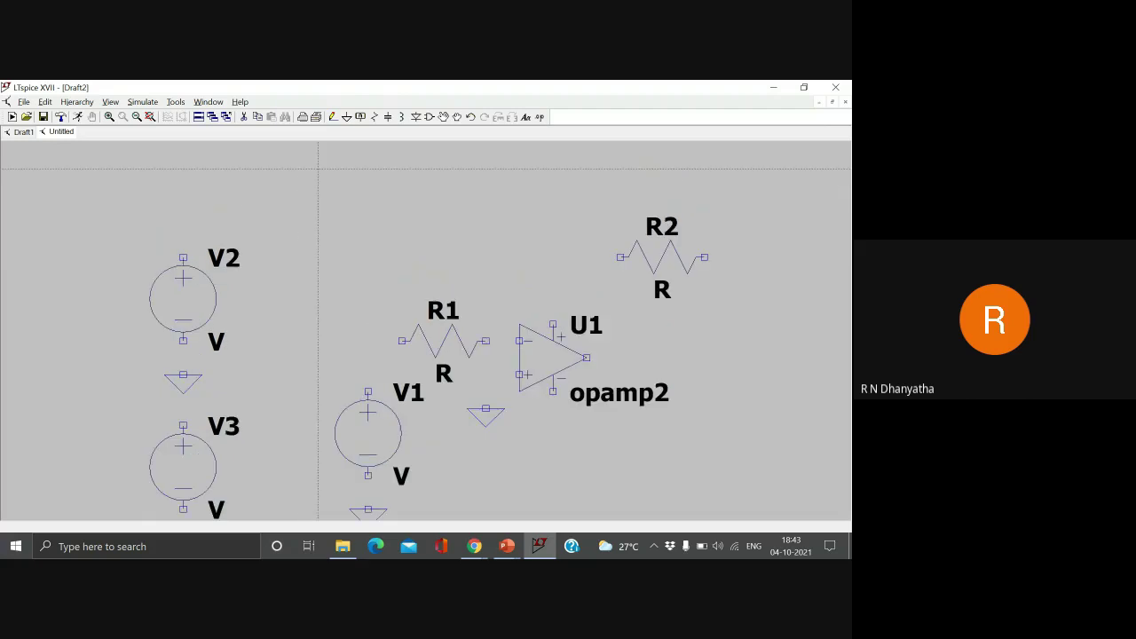
scroll(287, 511, "down", 2)
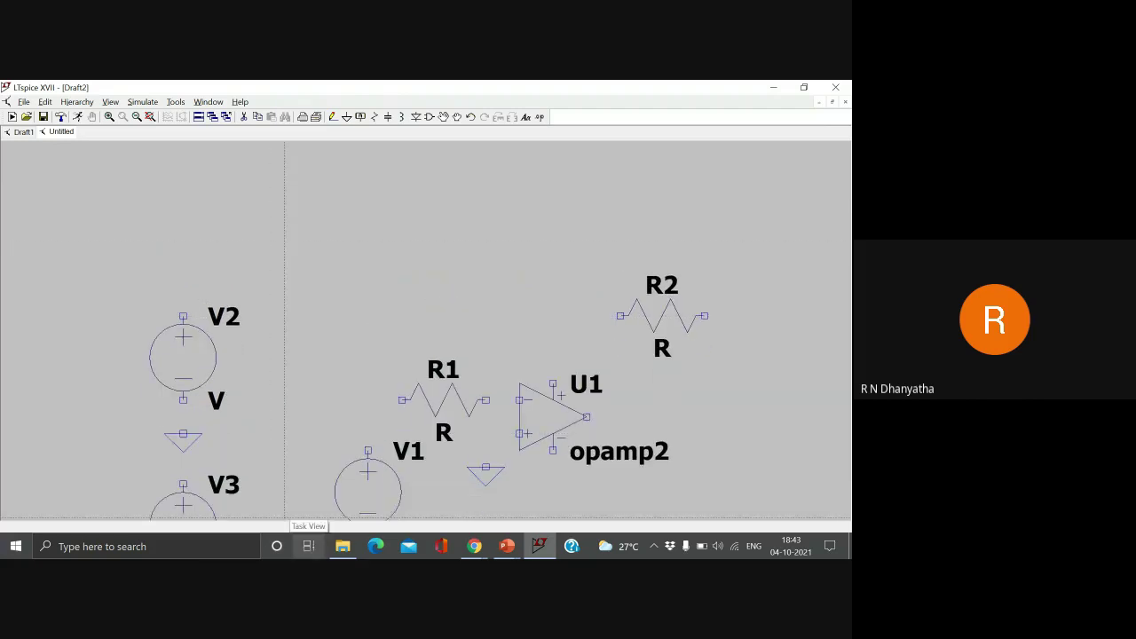
scroll(287, 520, "down", 2)
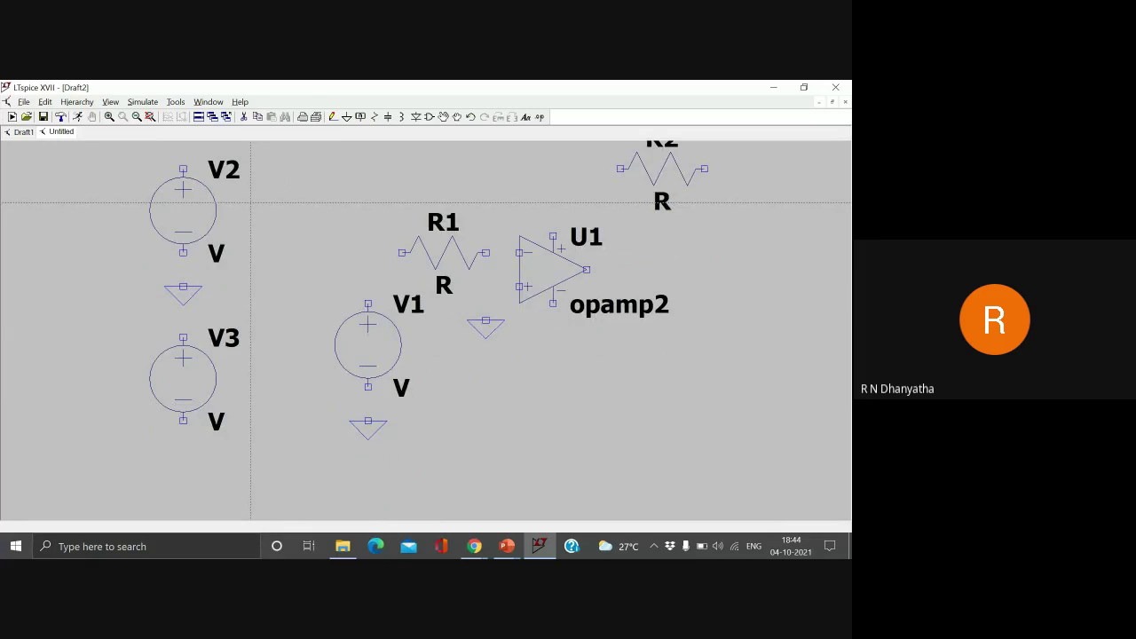
scroll(250, 203, "down", 1)
scroll(229, 225, "down", 2)
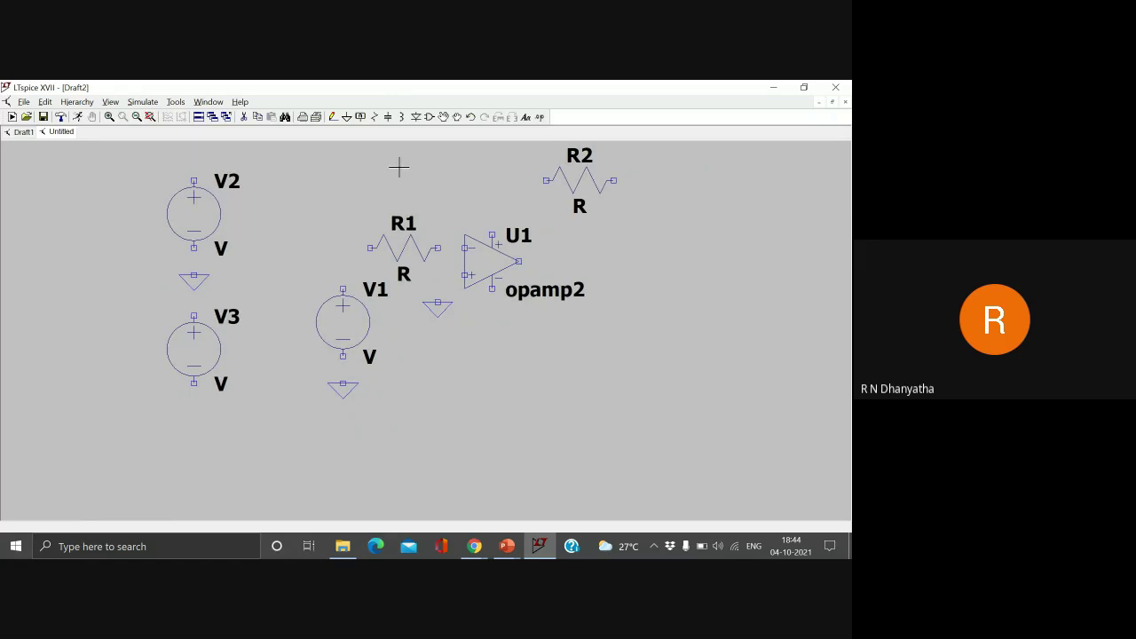
left_click_drag(400, 167, 416, 215)
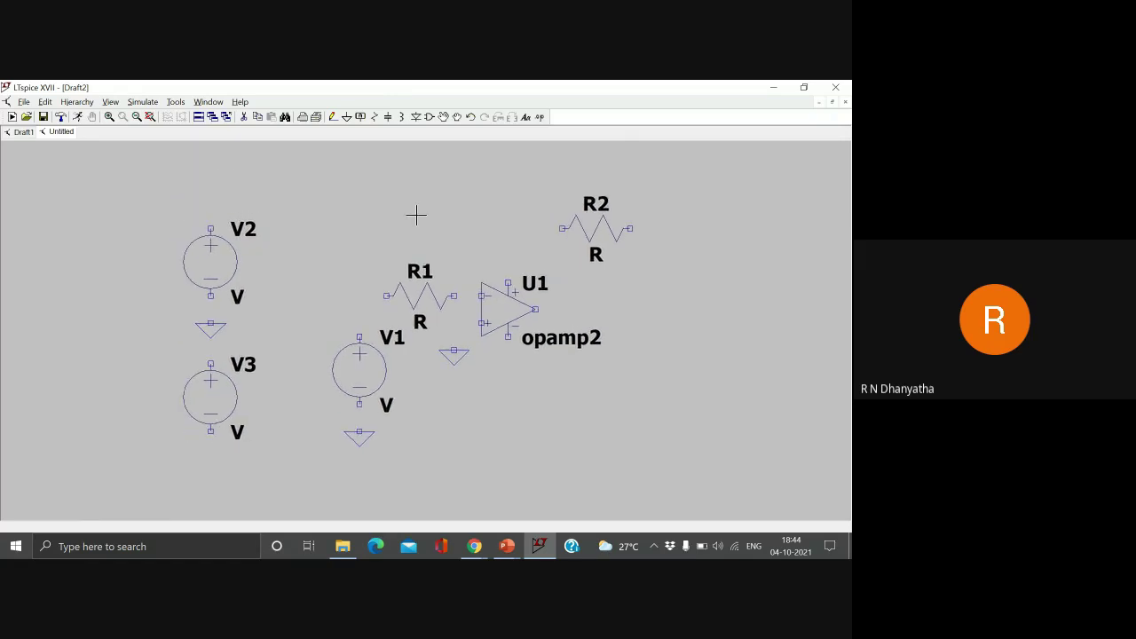
left_click(333, 116)
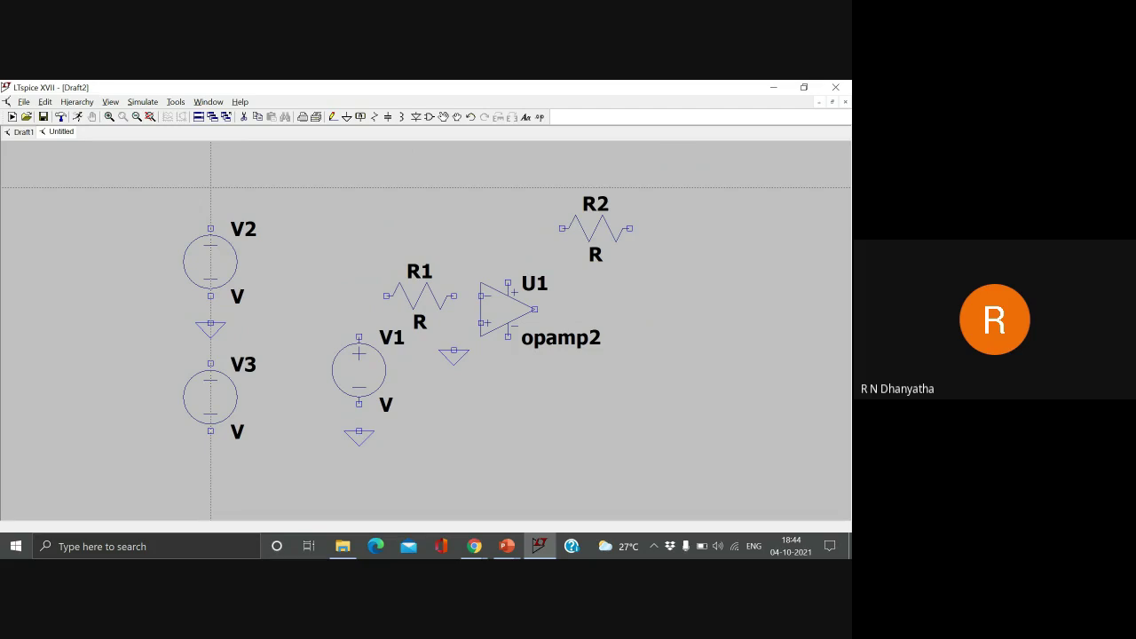
left_click(210, 187)
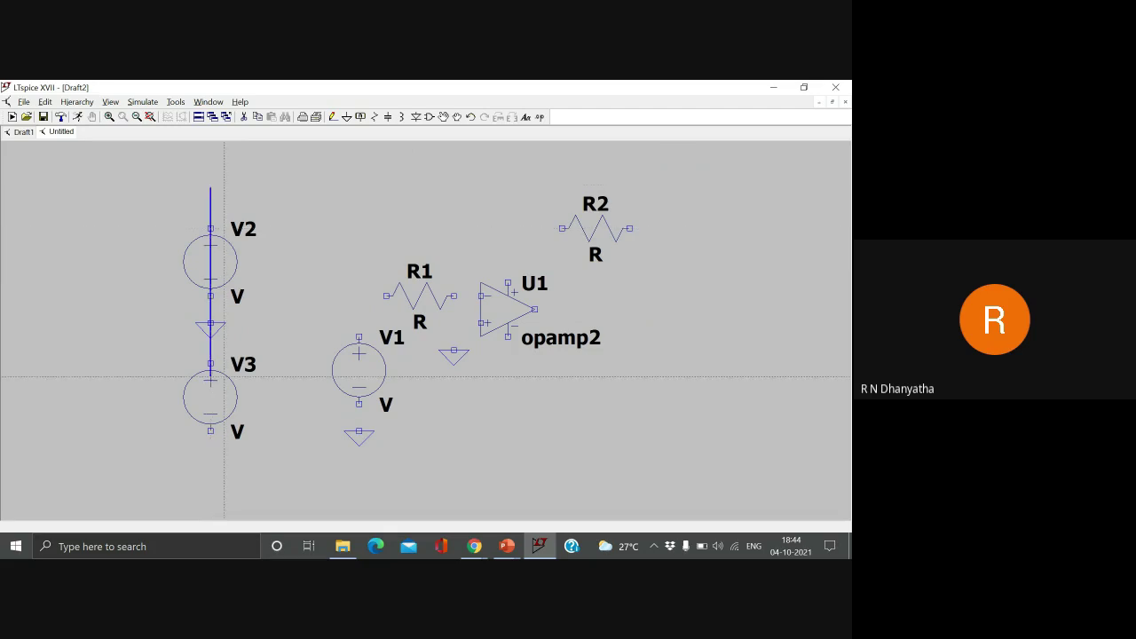
right_click(210, 485)
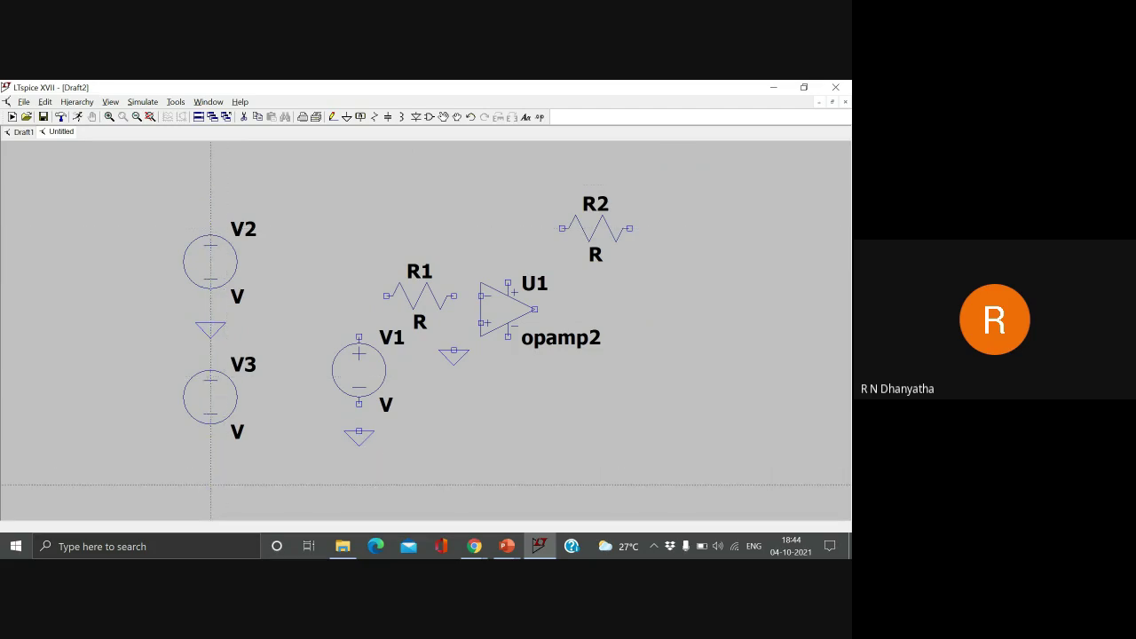
left_click(210, 484)
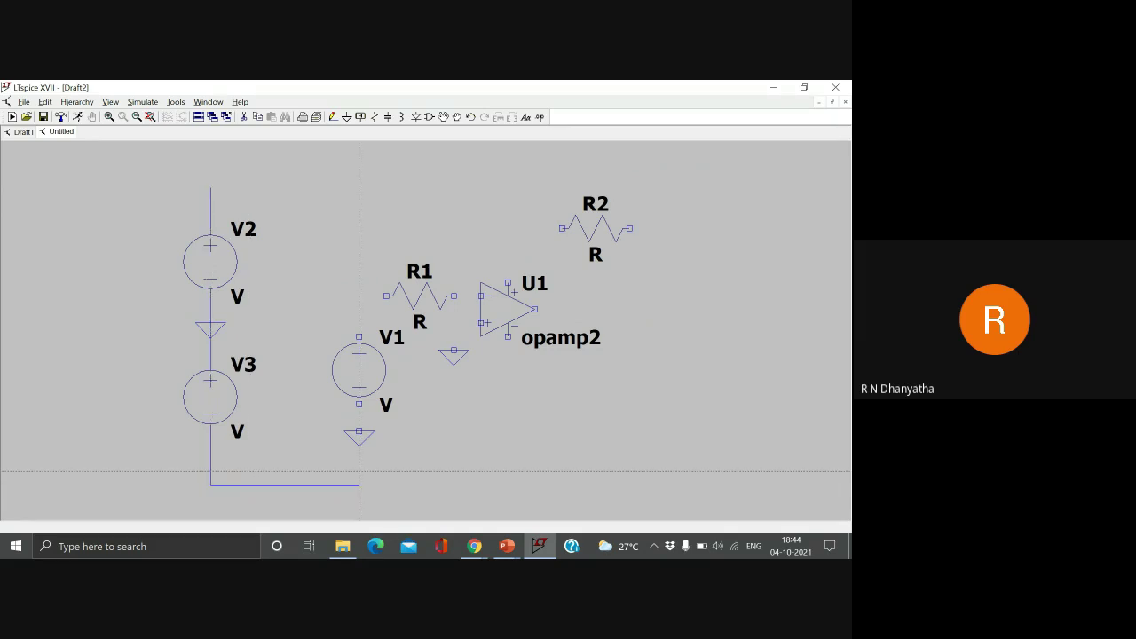
right_click(359, 474)
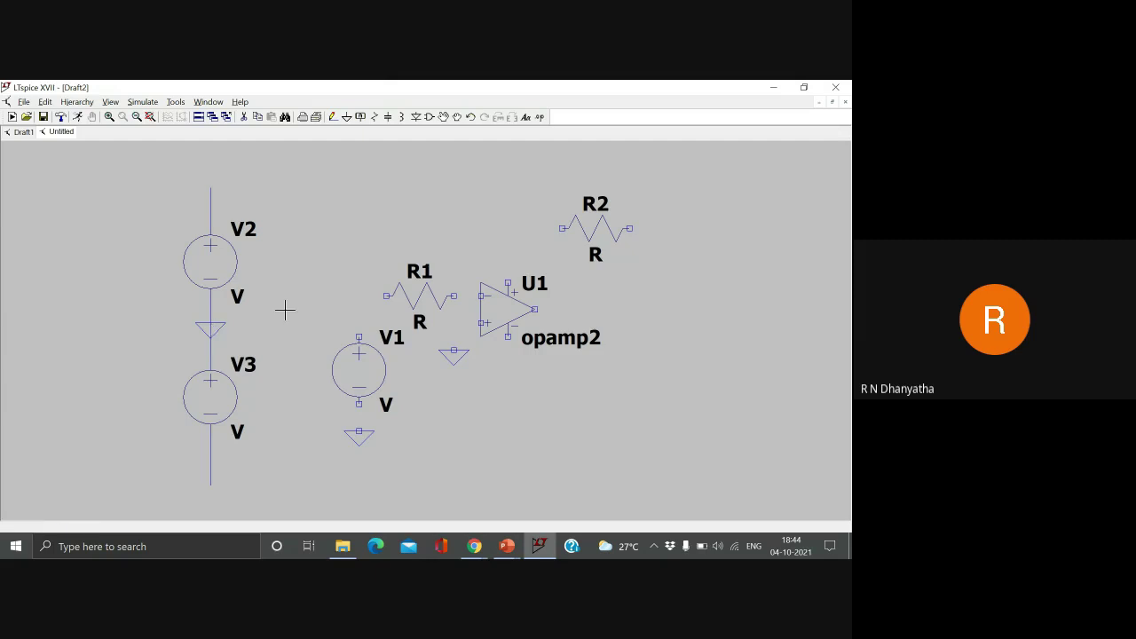
Step: Wire V1's negative terminal to the ground below it and its positive terminal to R1's free left end
left_click(333, 117)
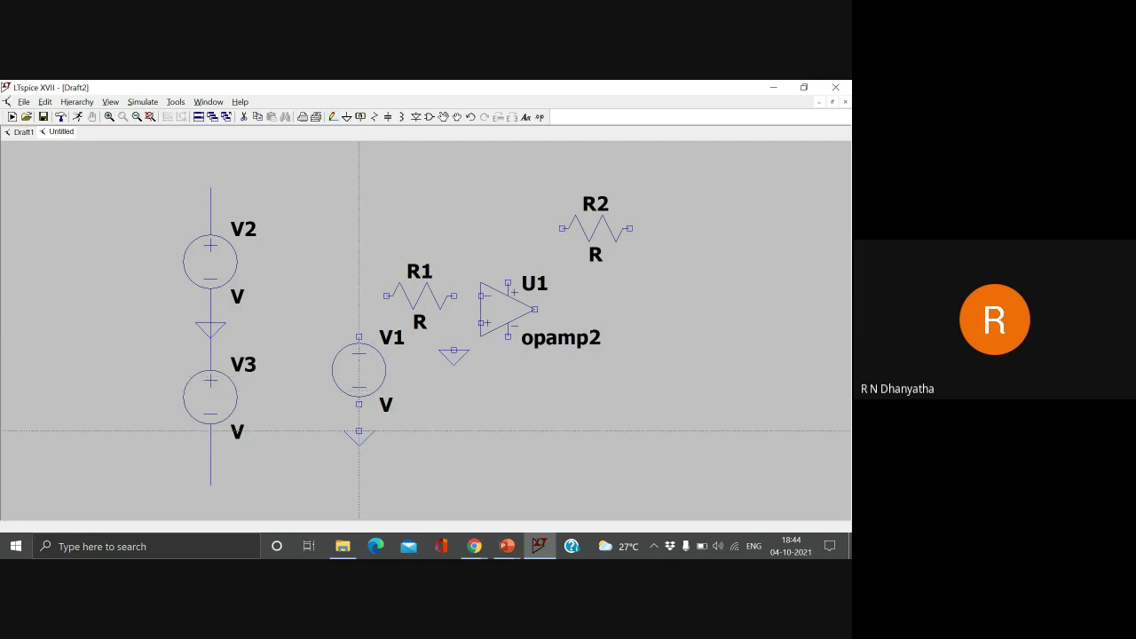
left_click(359, 432)
left_click(359, 404)
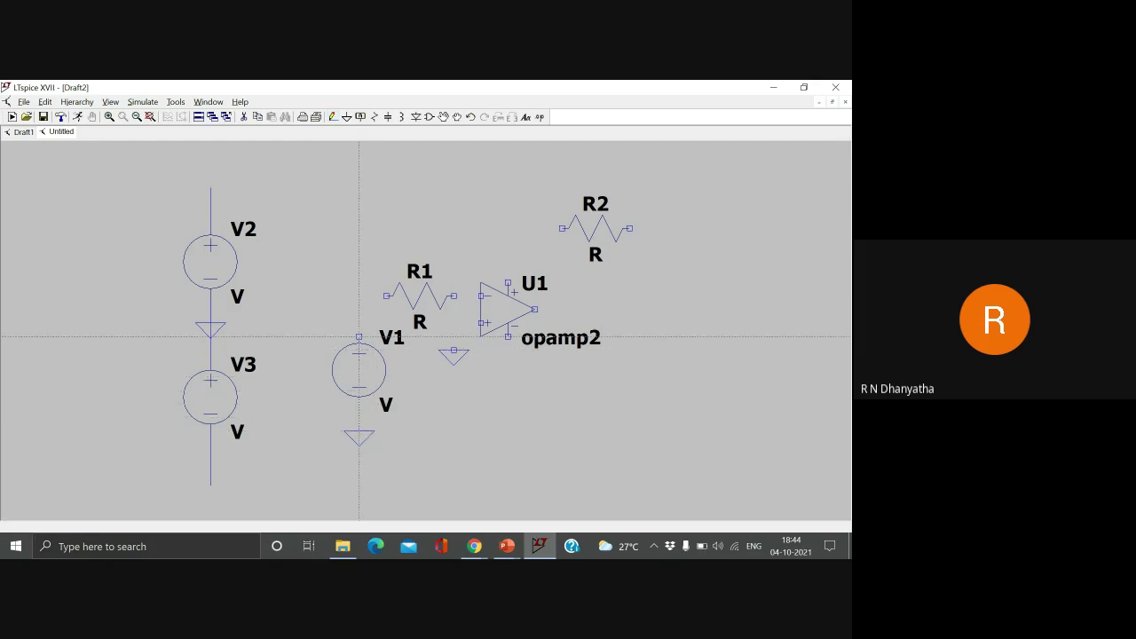
left_click(359, 336)
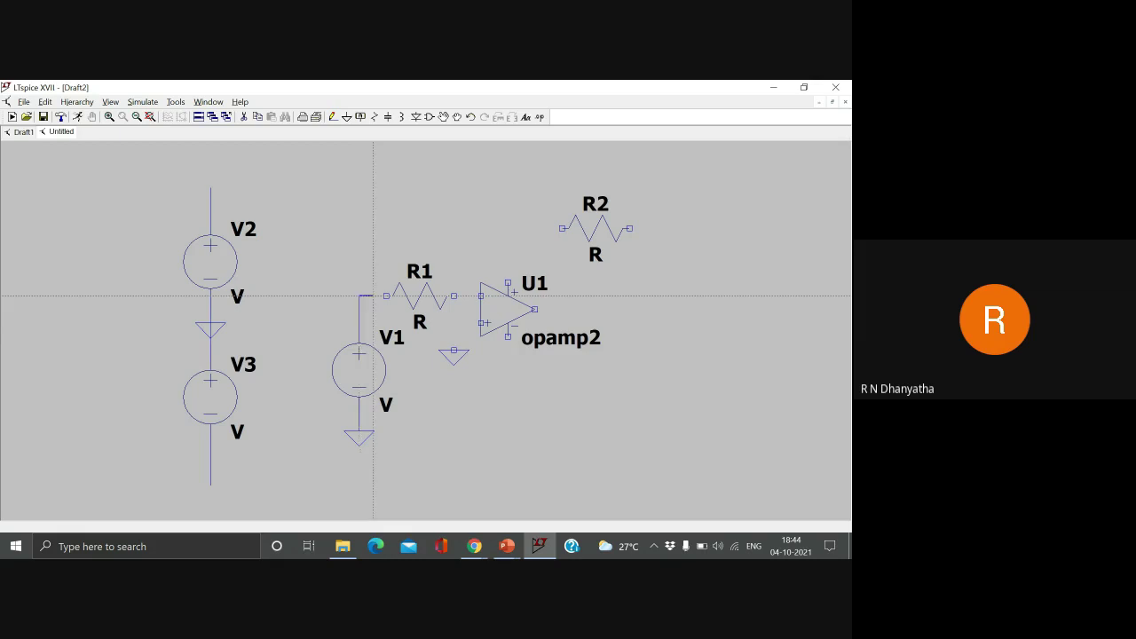
left_click(386, 296)
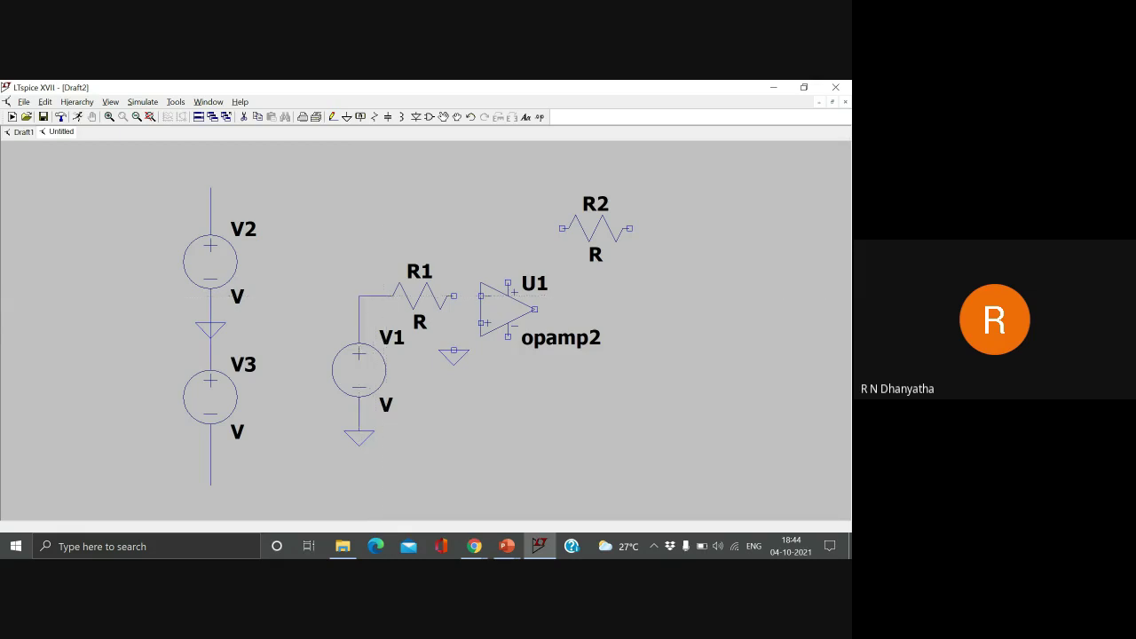
Step: Wire R1's free end to the op amp's inverting input and the non-inverting input to the ground below it
left_click(454, 296)
left_click(480, 296)
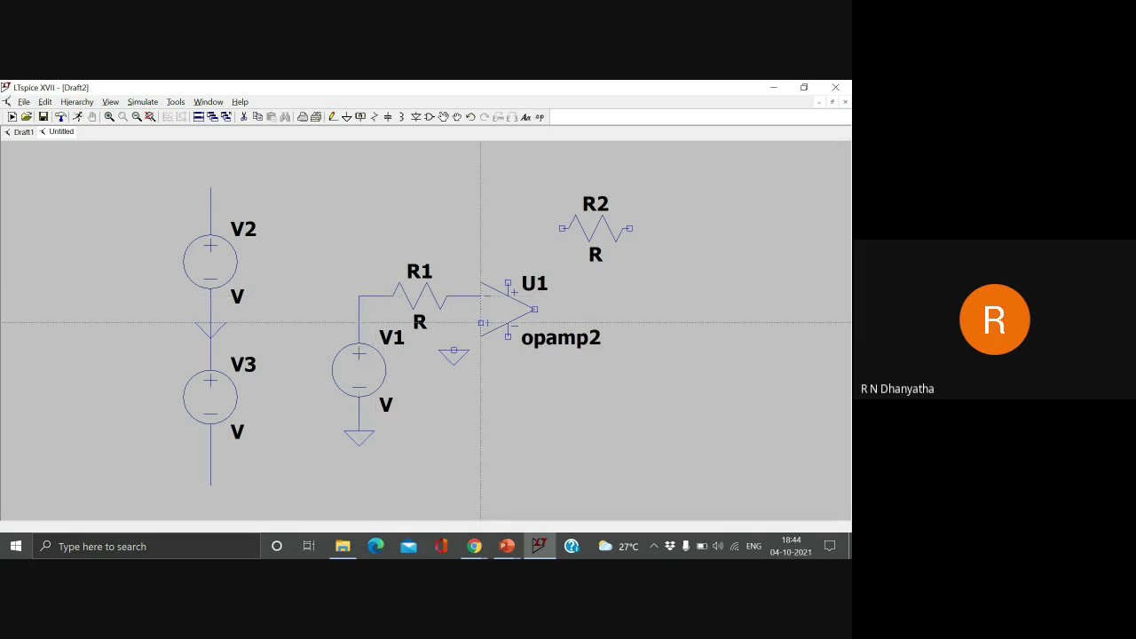
left_click(480, 323)
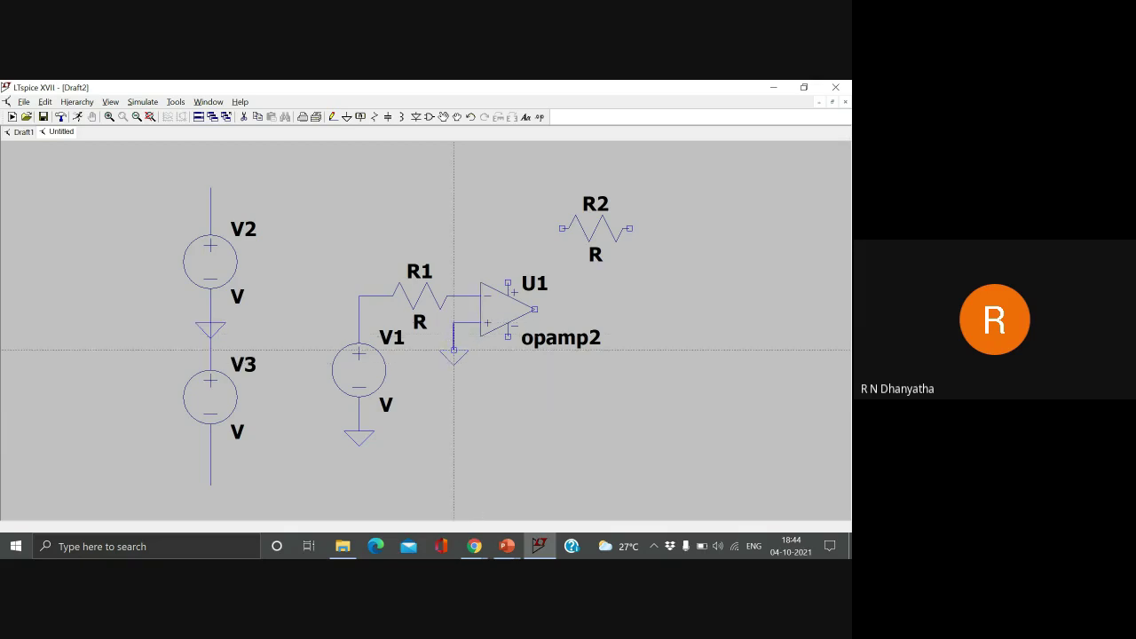
left_click(453, 349)
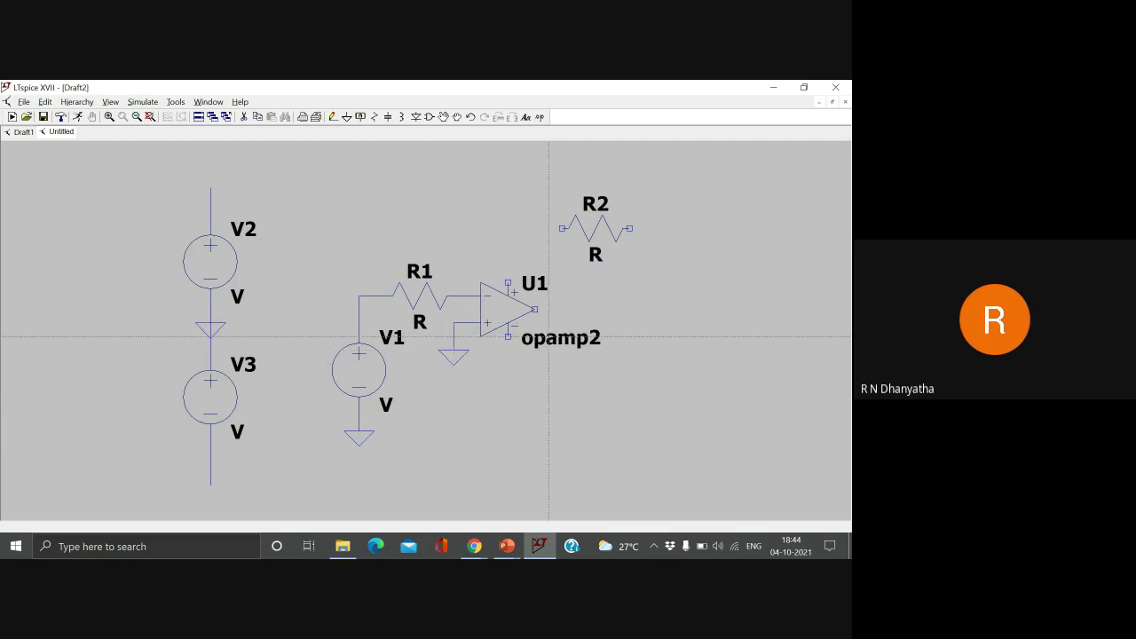
Step: Wire R2 as the feedback resistor between the op amp's inverting input node and its output
left_click(562, 228)
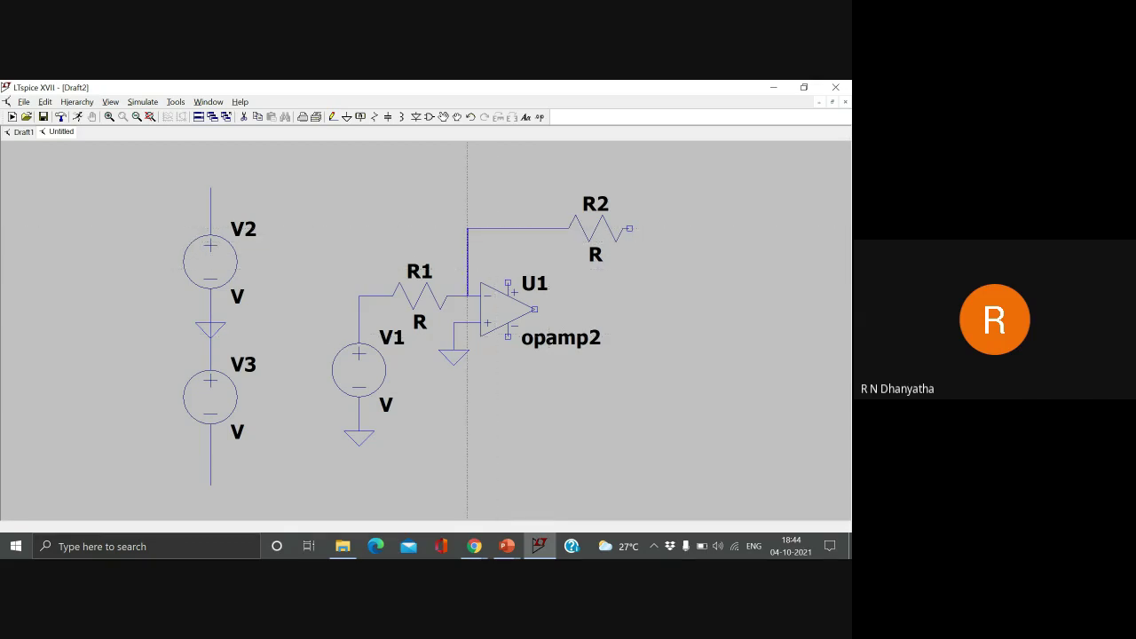
left_click(468, 296)
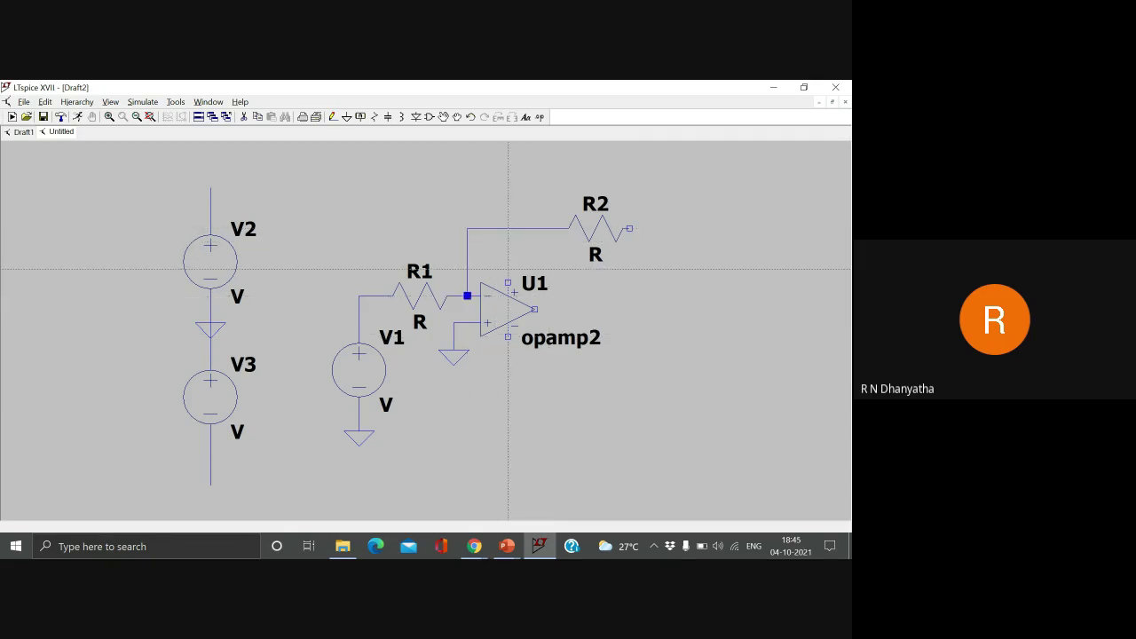
left_click(630, 228)
left_click(671, 309)
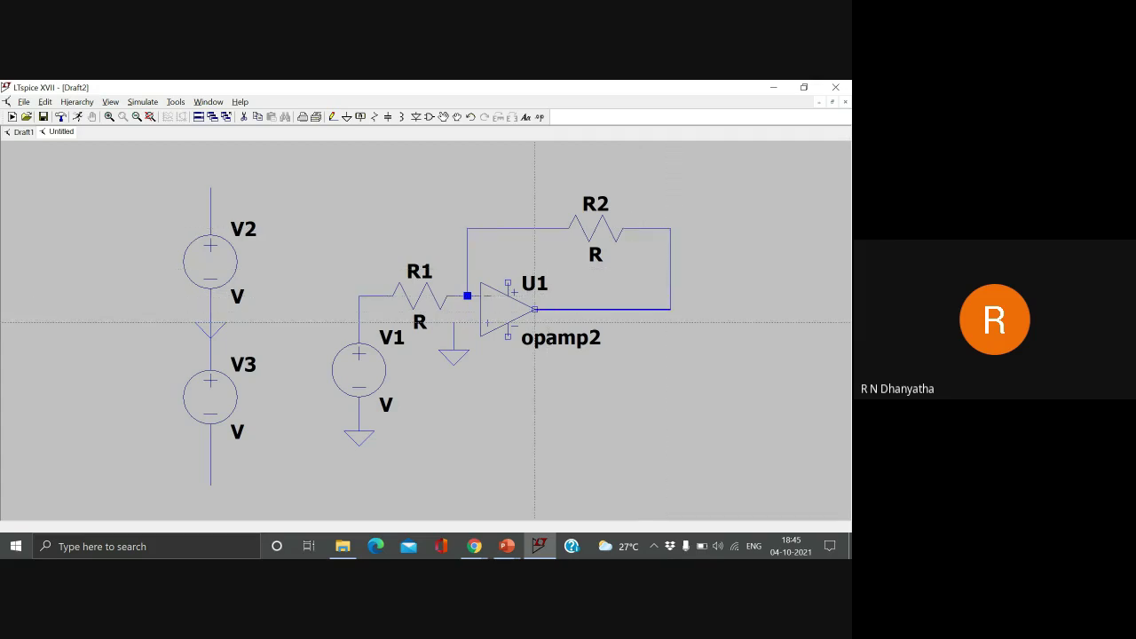
left_click(535, 309)
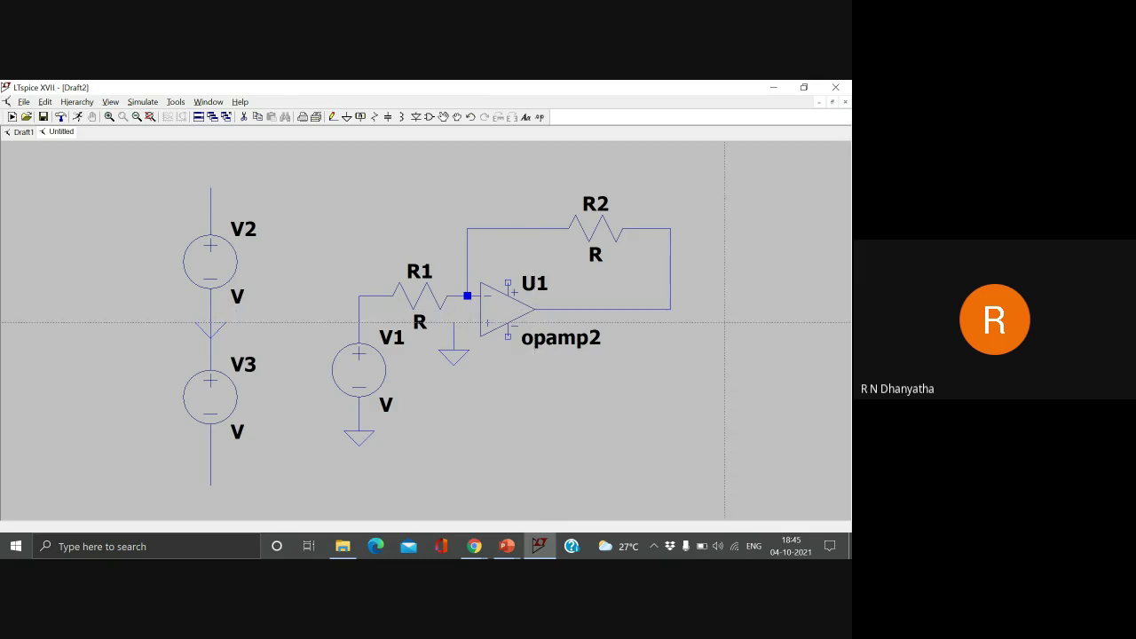
key("Escape")
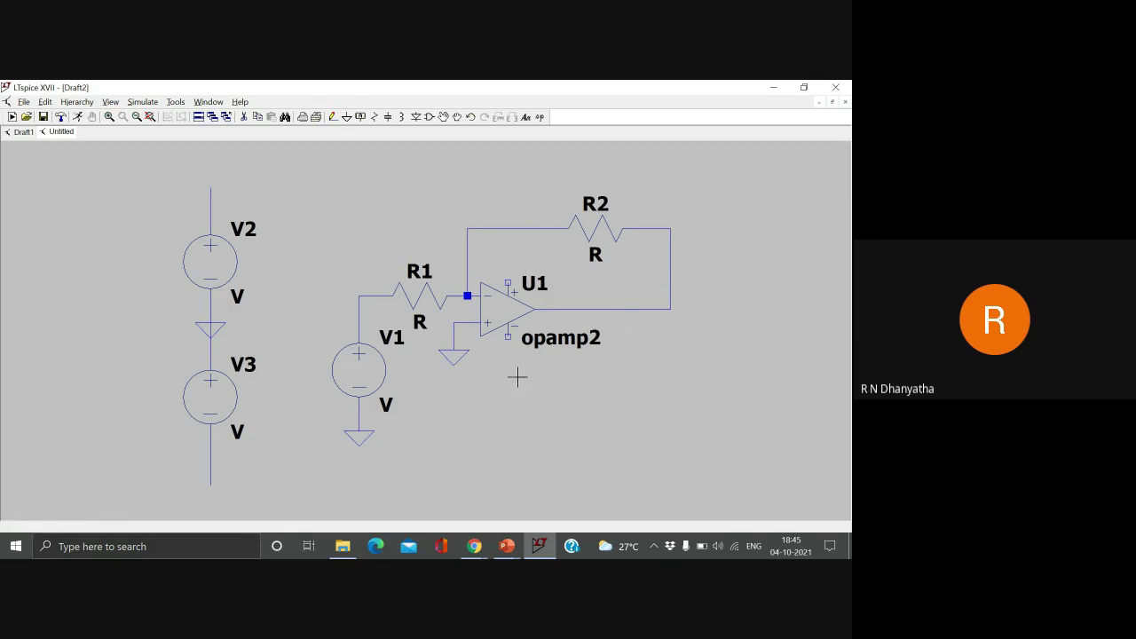
Step: Create a net label named Vcc and place it vertically on the open wire end above V2
left_click(362, 118)
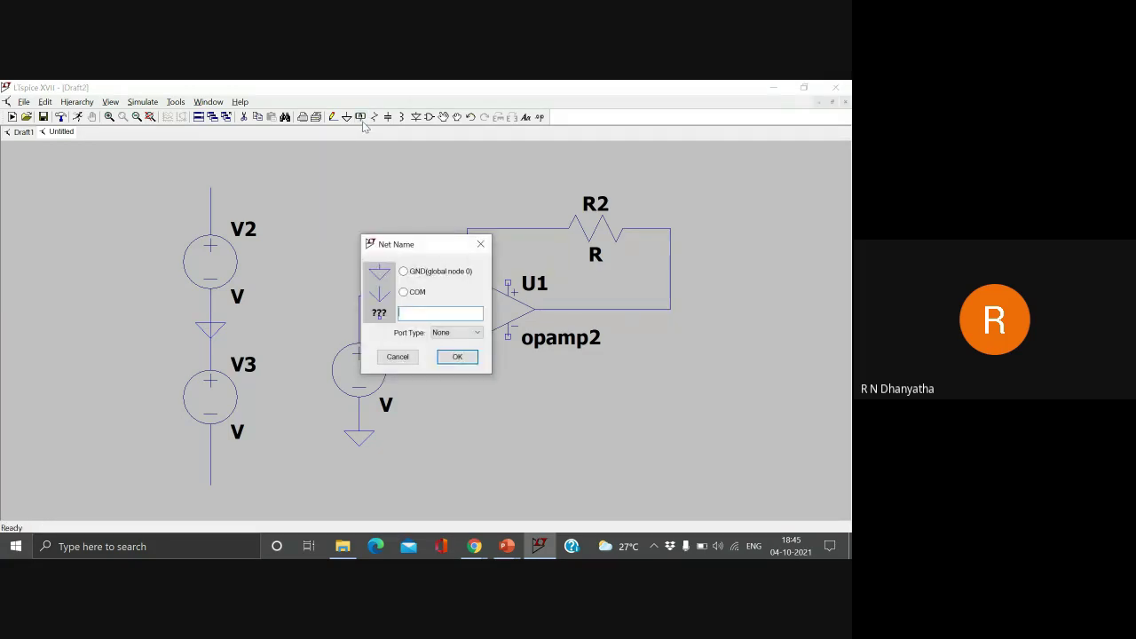
type("Vcc")
key("Return")
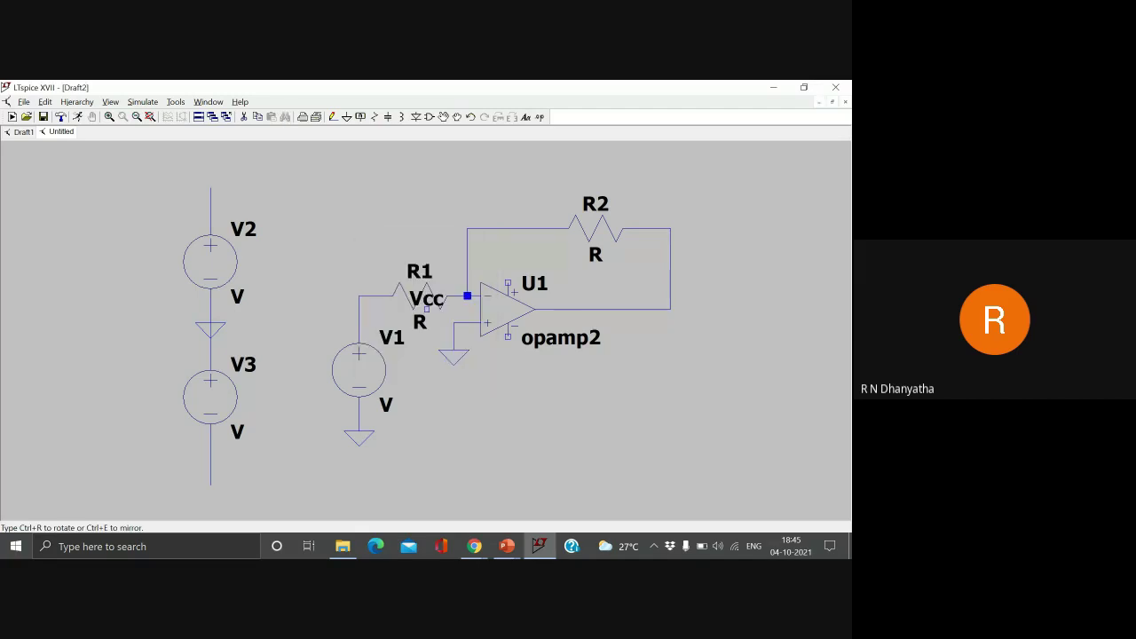
left_click(223, 187)
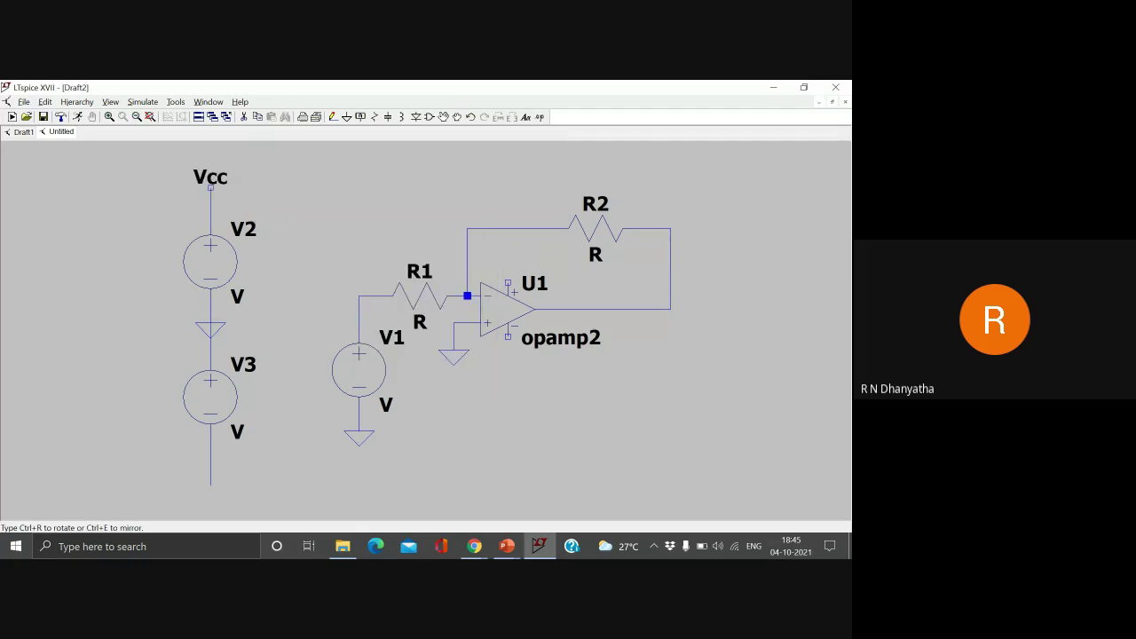
key("ctrl+r")
left_click(211, 188)
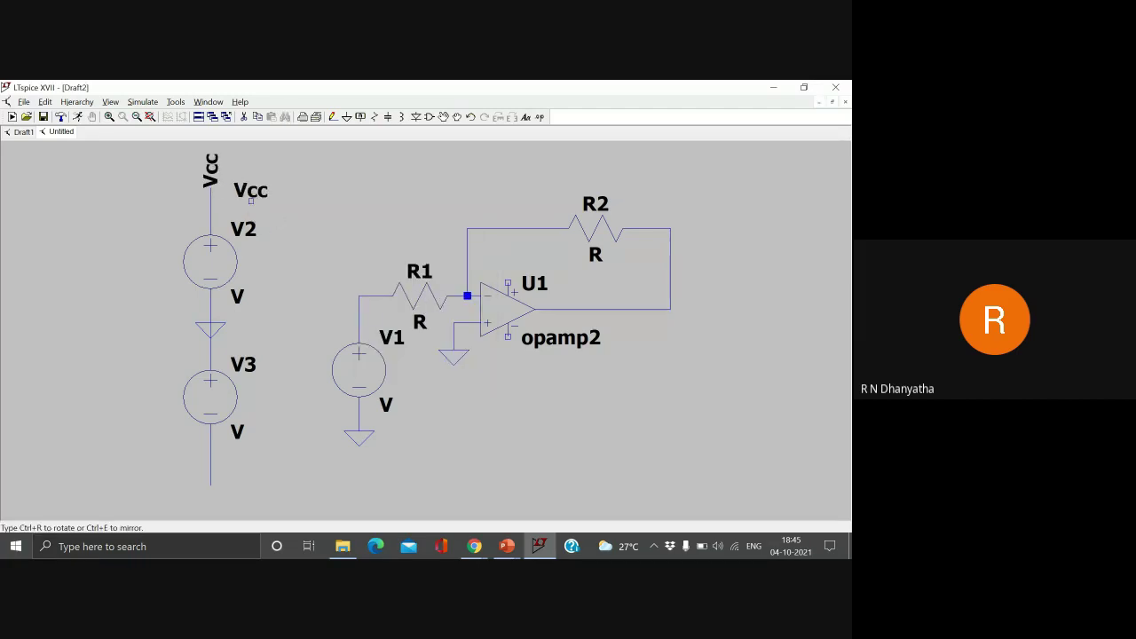
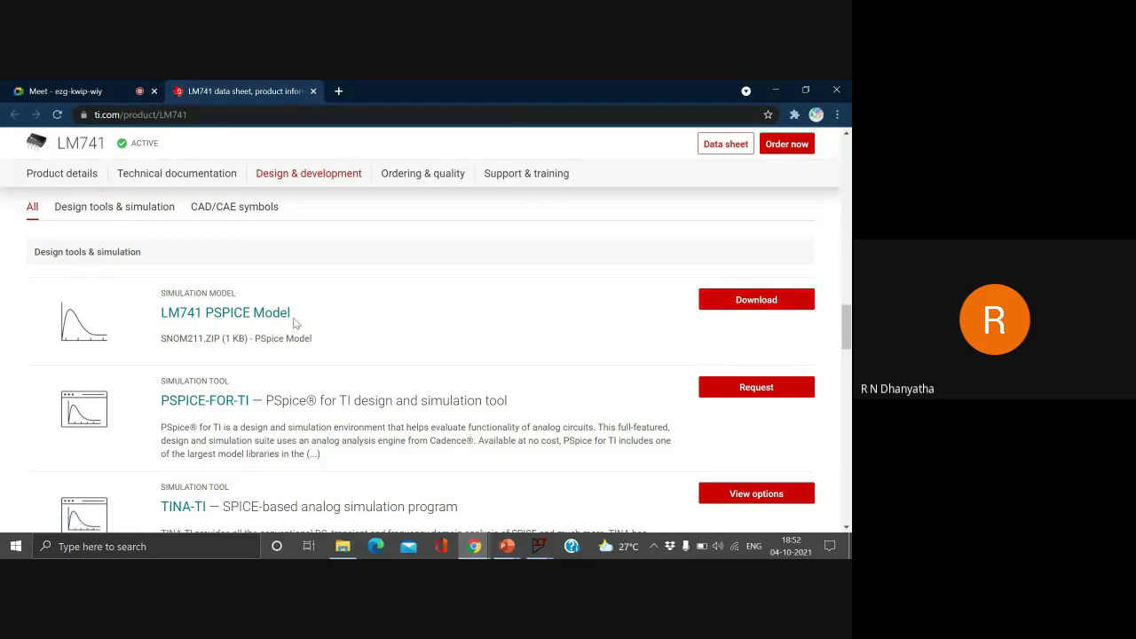
Step: Download the LM741 PSPICE Model from the TI product page and return to the meeting page
left_click(750, 306)
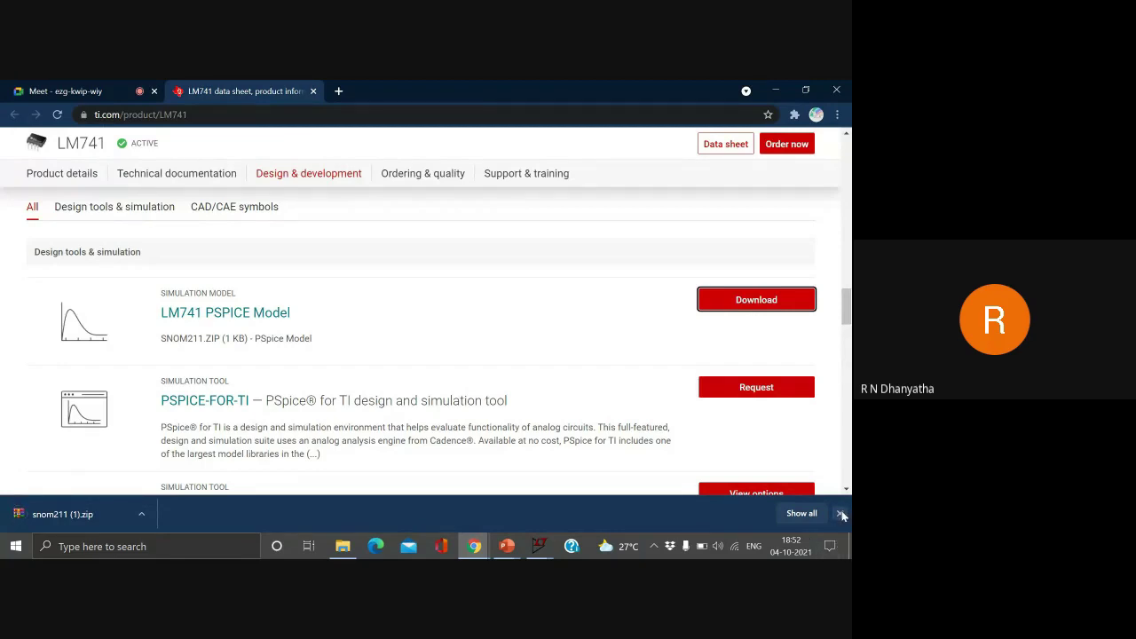
left_click(841, 515)
left_click(75, 83)
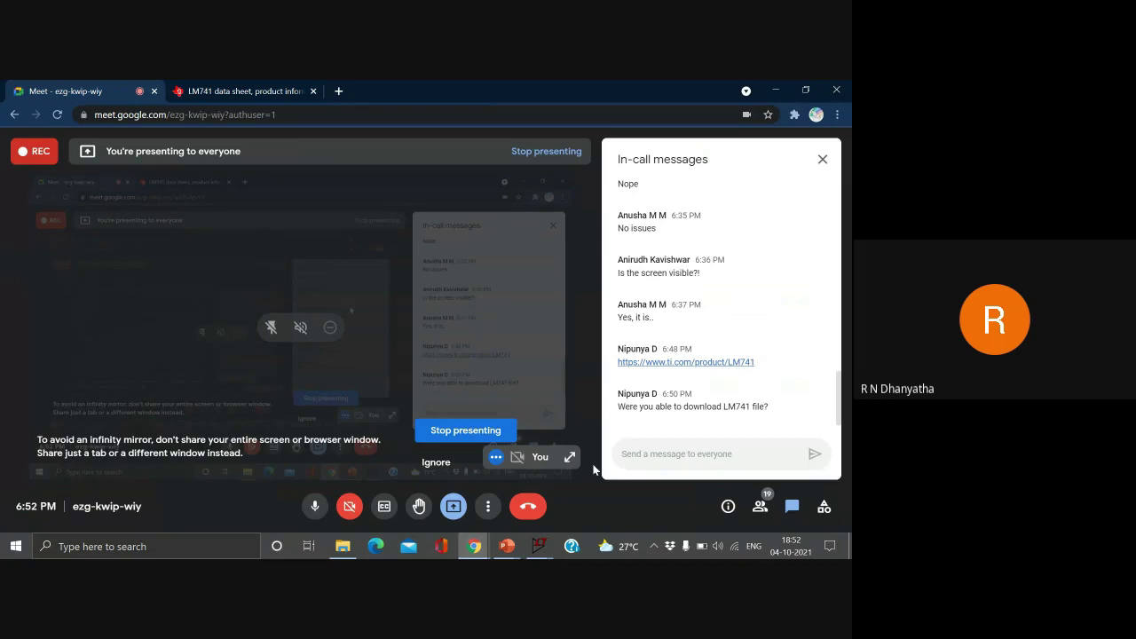
Step: Extract the snom211 (1) archive from the Downloads folder to its default destination folder, and close the archive
left_click(341, 547)
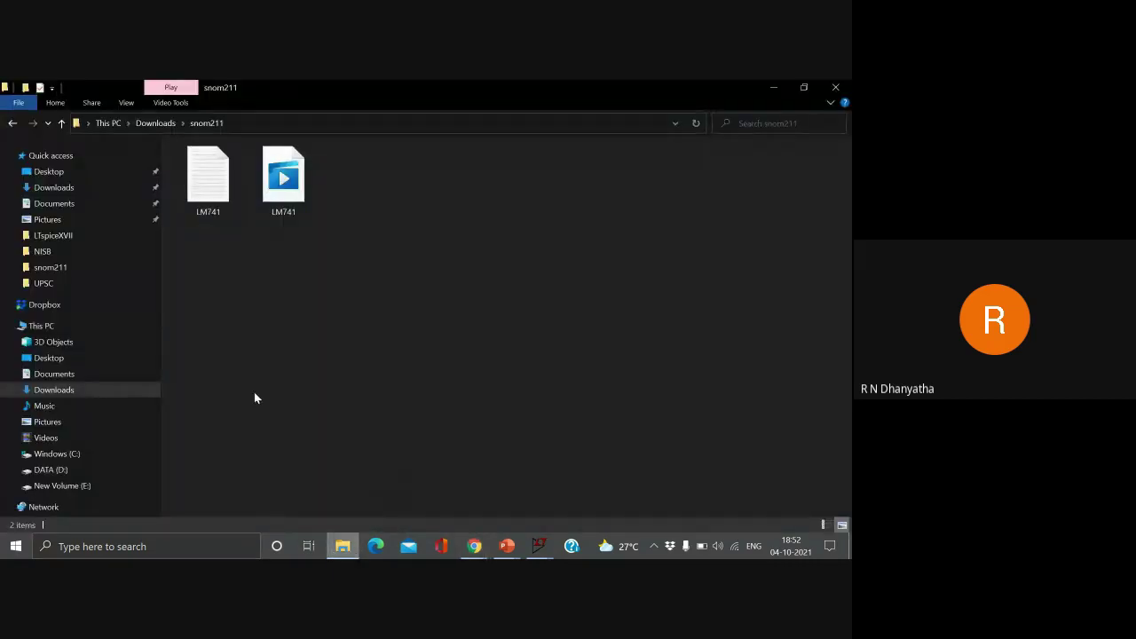
left_click(155, 123)
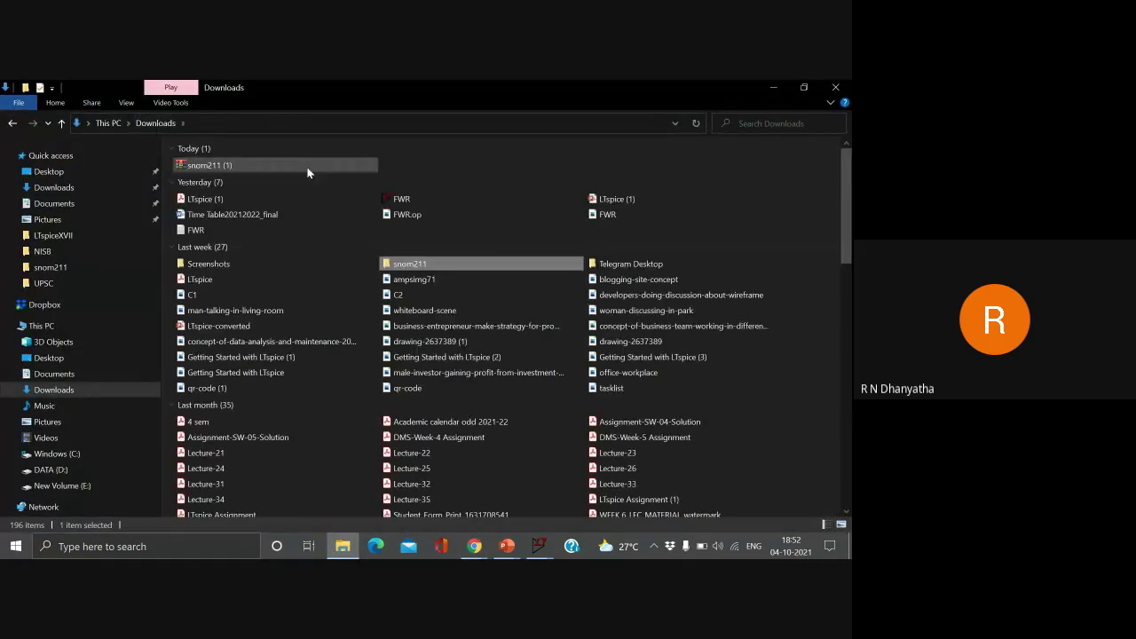
double_click(255, 166)
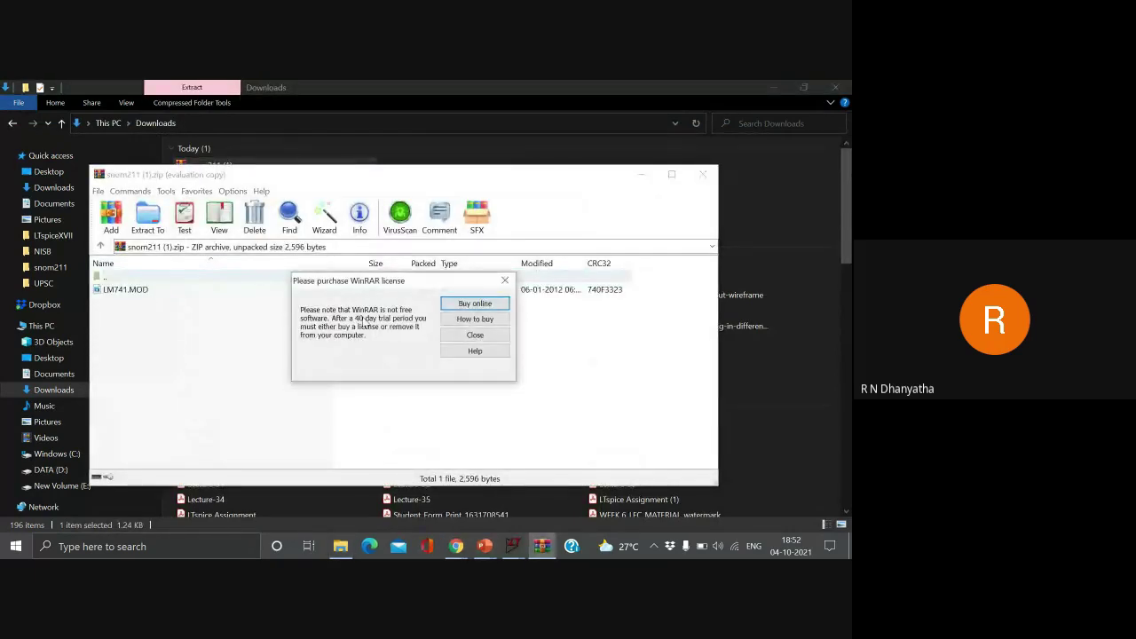
left_click(505, 281)
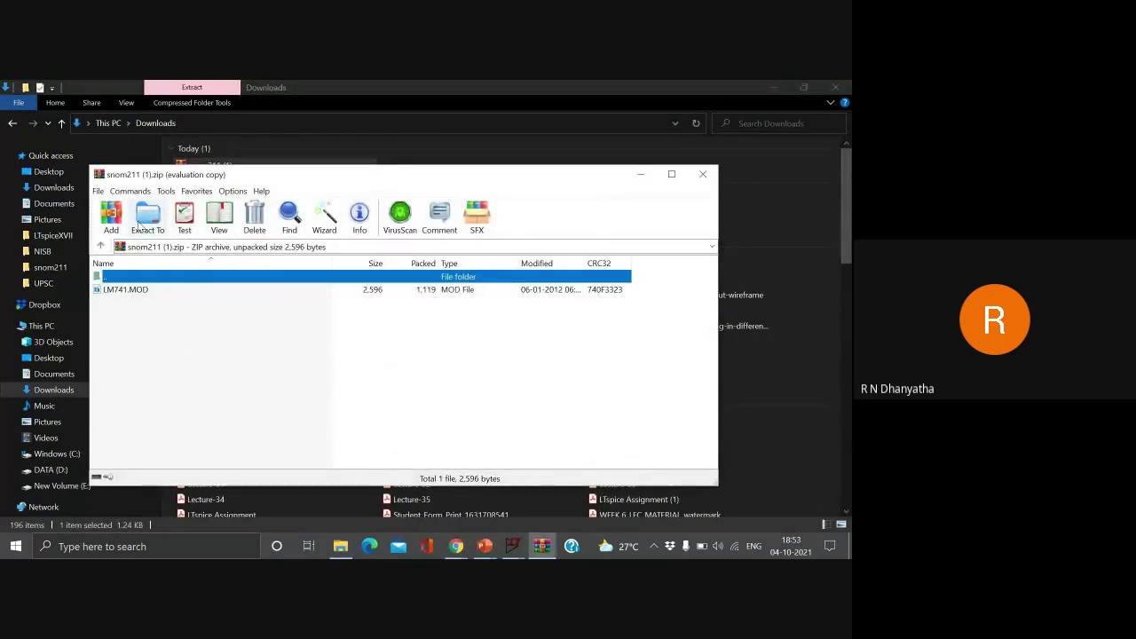
left_click(138, 224)
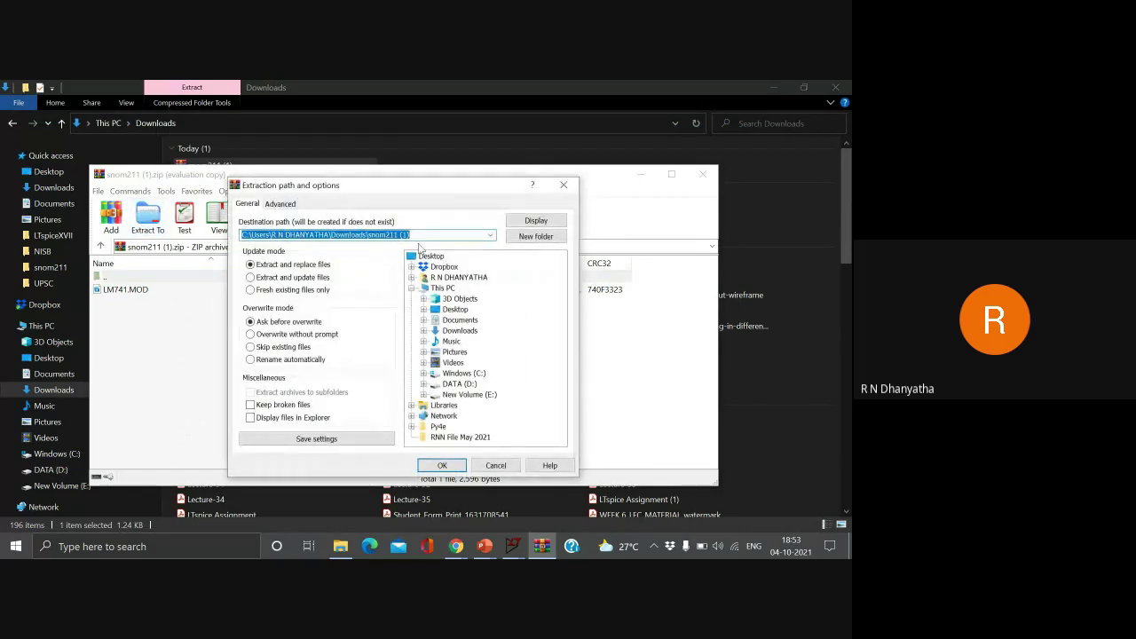
left_click(442, 466)
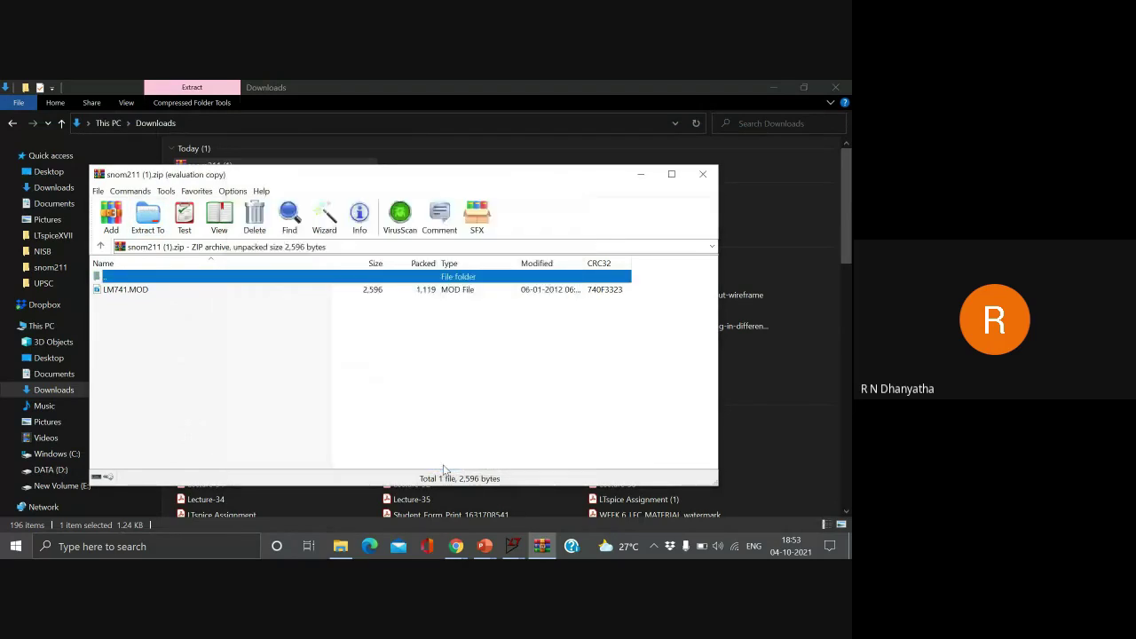
left_click(710, 179)
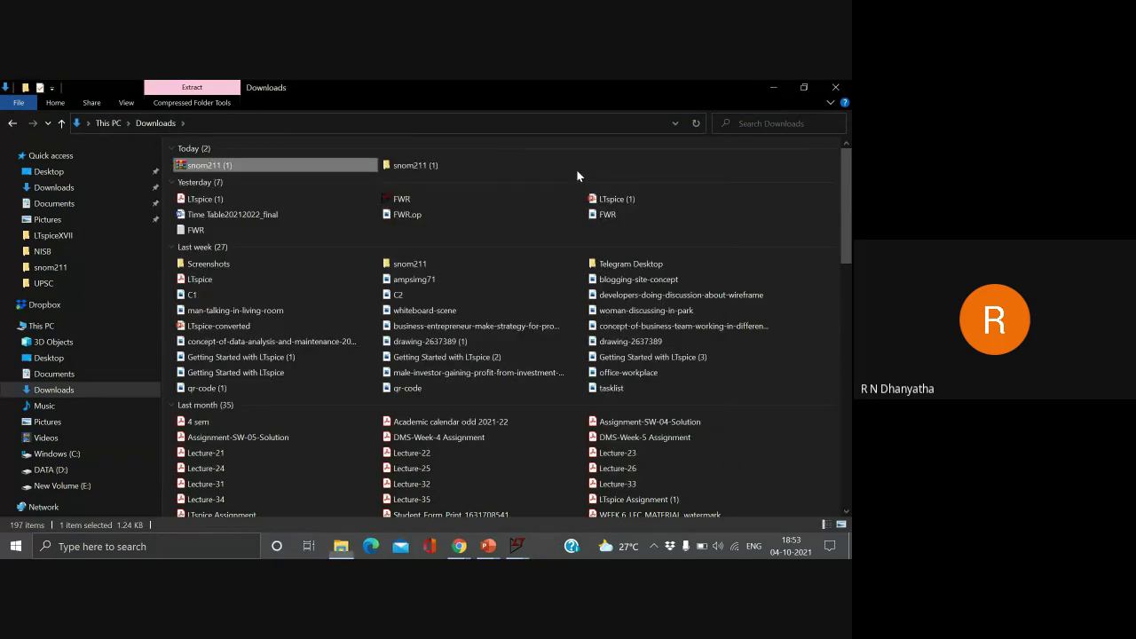
Step: Open the LM741 model file from the extracted snom211 (1) folder in the SPICE simulator and dismiss the analysis message
double_click(427, 166)
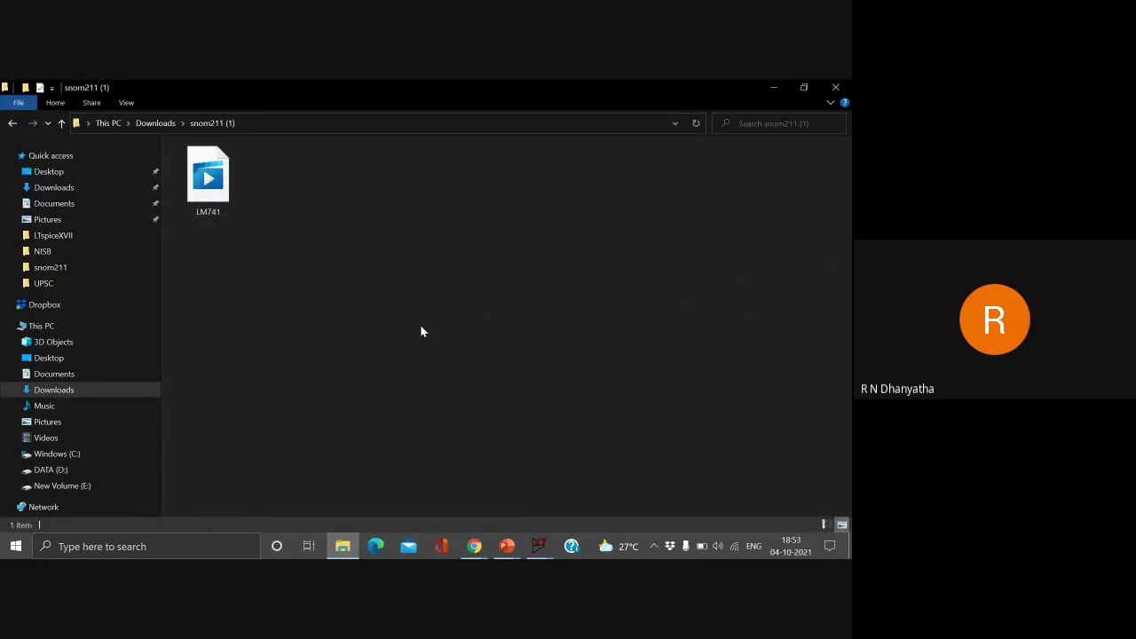
right_click(214, 197)
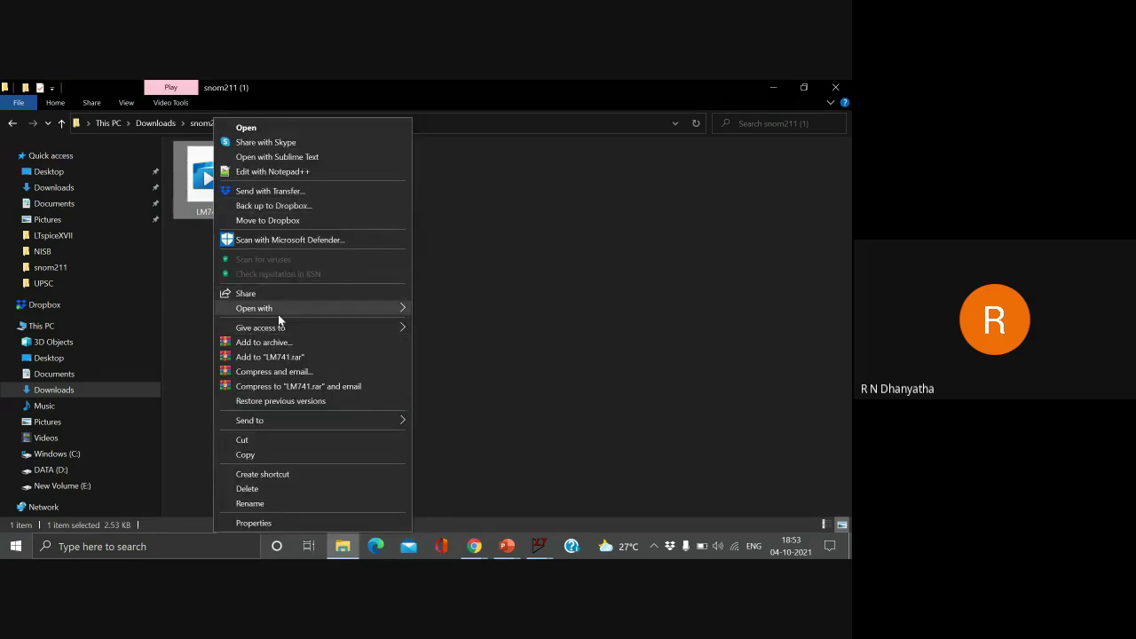
mouse_move(282, 311)
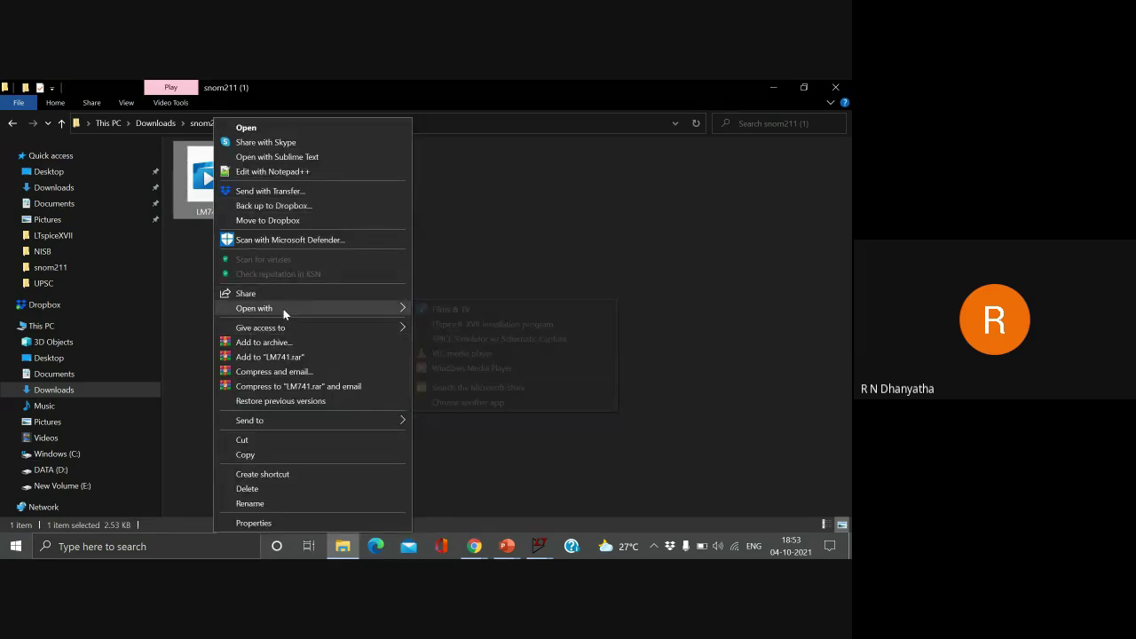
left_click(504, 342)
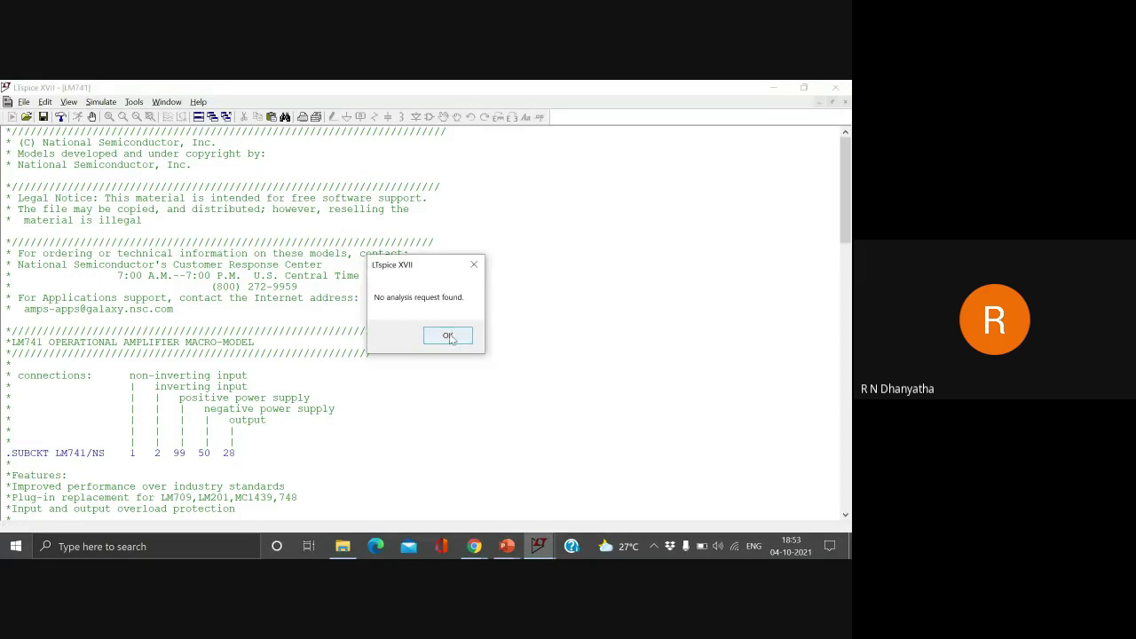
left_click(447, 334)
Step: Select the subcircuit name LM741/NS in the model file's .SUBCKT line, and switch to the Draft2 schematic
left_click(57, 454)
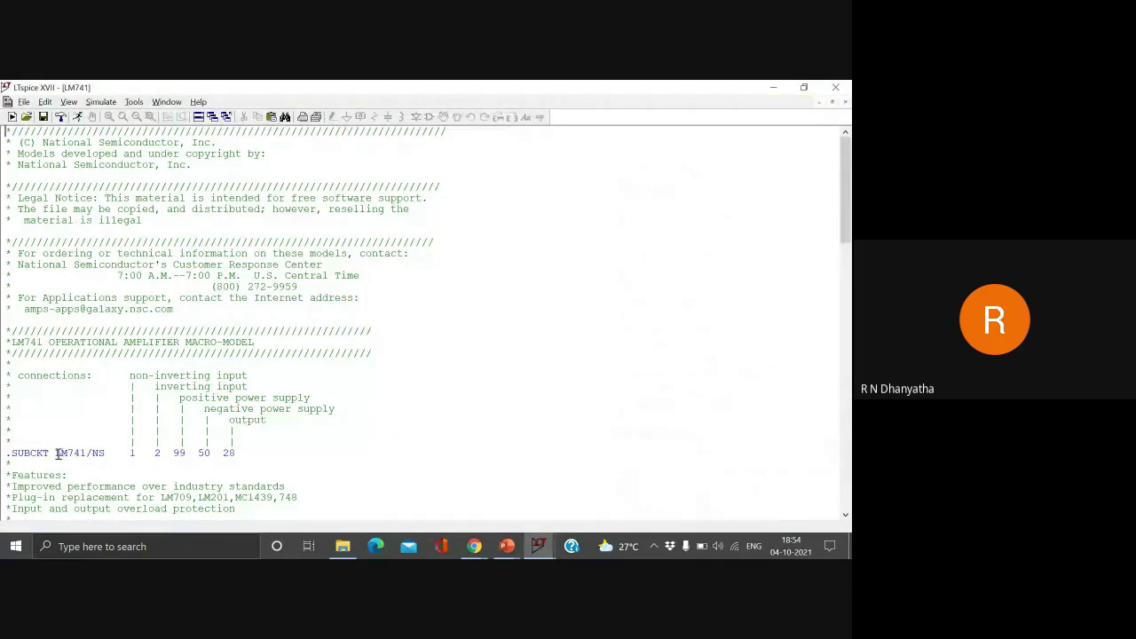
left_click_drag(64, 454, 107, 453)
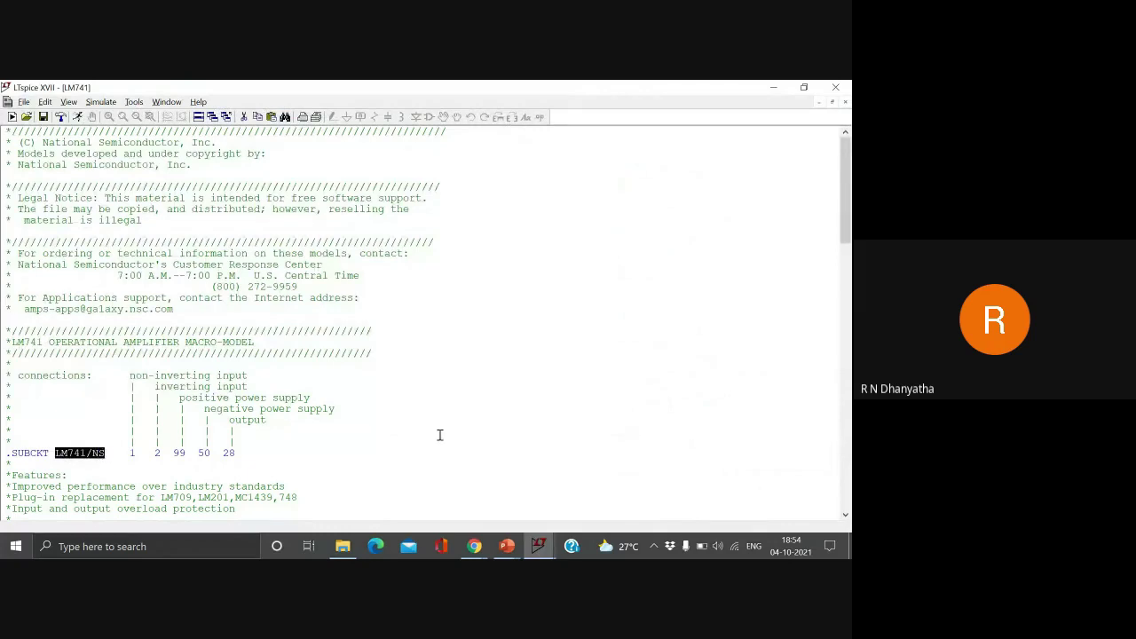
mouse_move(544, 550)
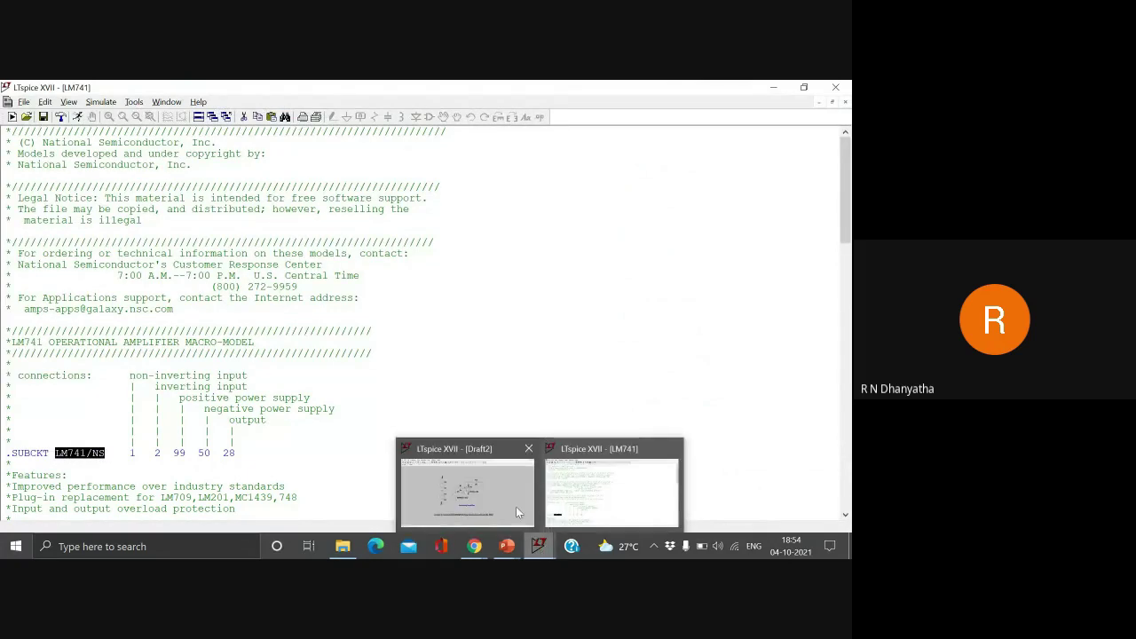
left_click(489, 493)
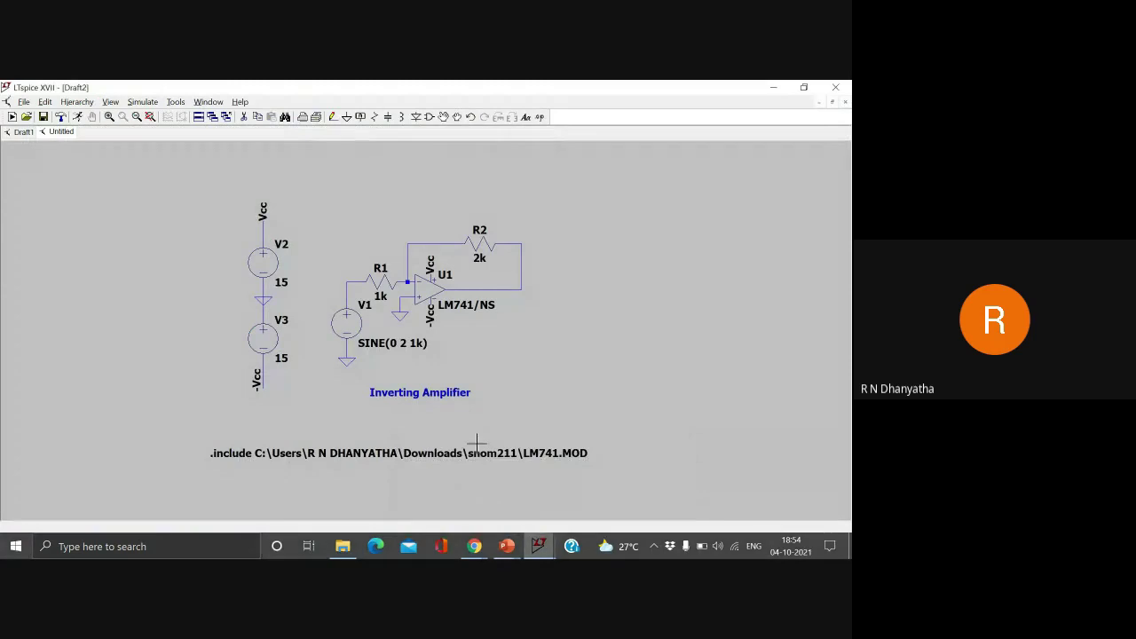
Step: Open op amp U1's value for editing and accept LM741/NS as its model name
right_click(454, 304)
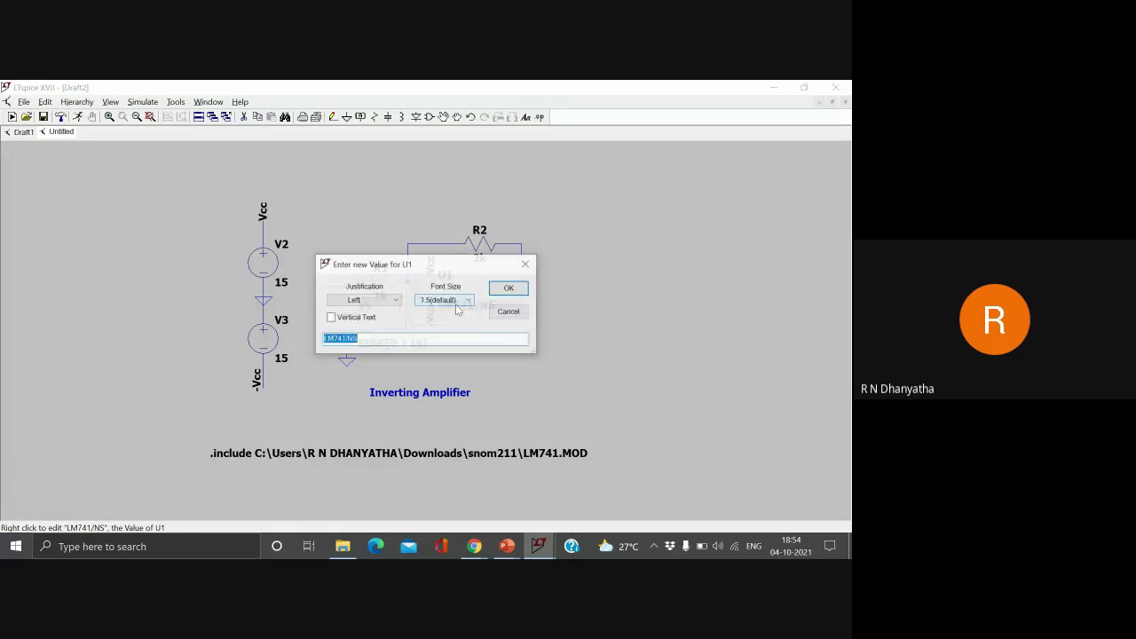
left_click(372, 341)
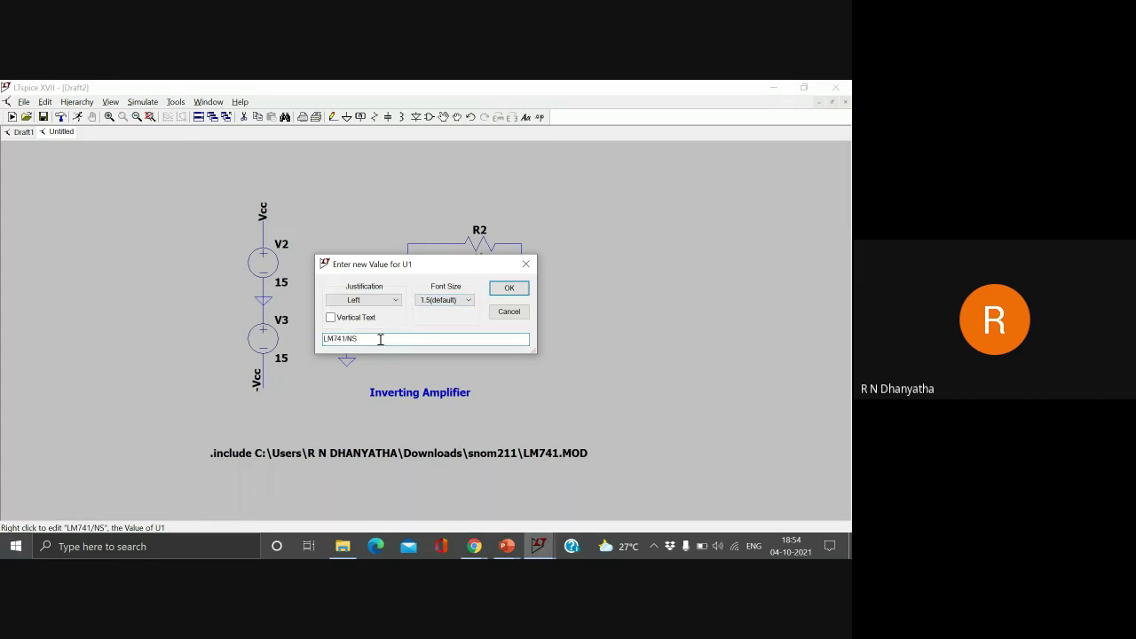
key("Return")
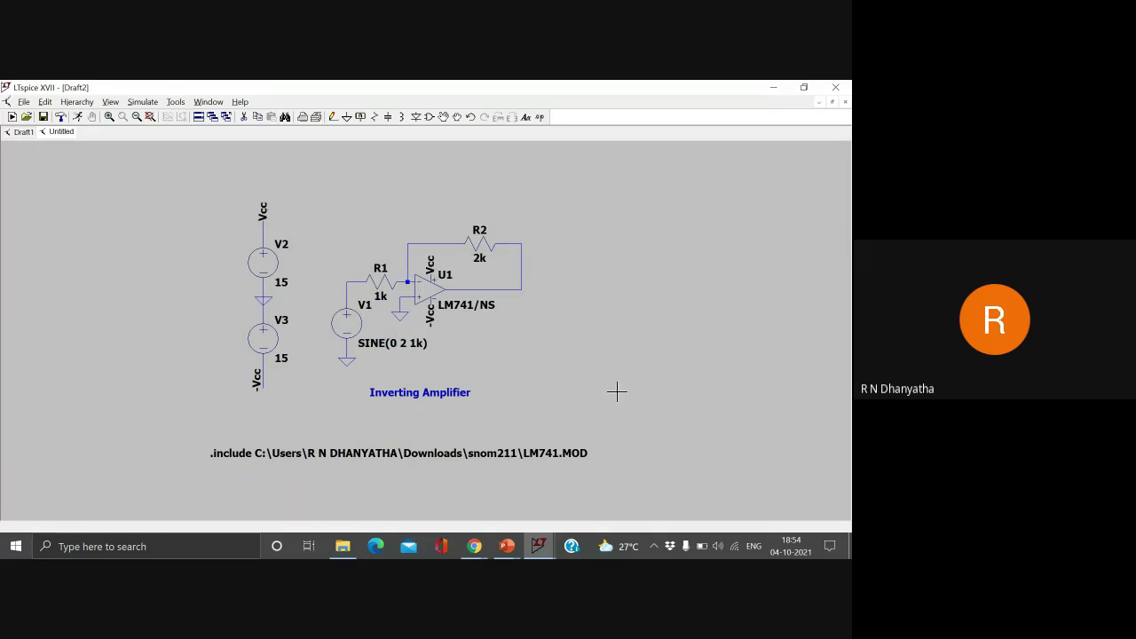
Step: Delete the .include directive for LM741.MOD from below the Inverting Amplifier circuit
right_click(555, 453)
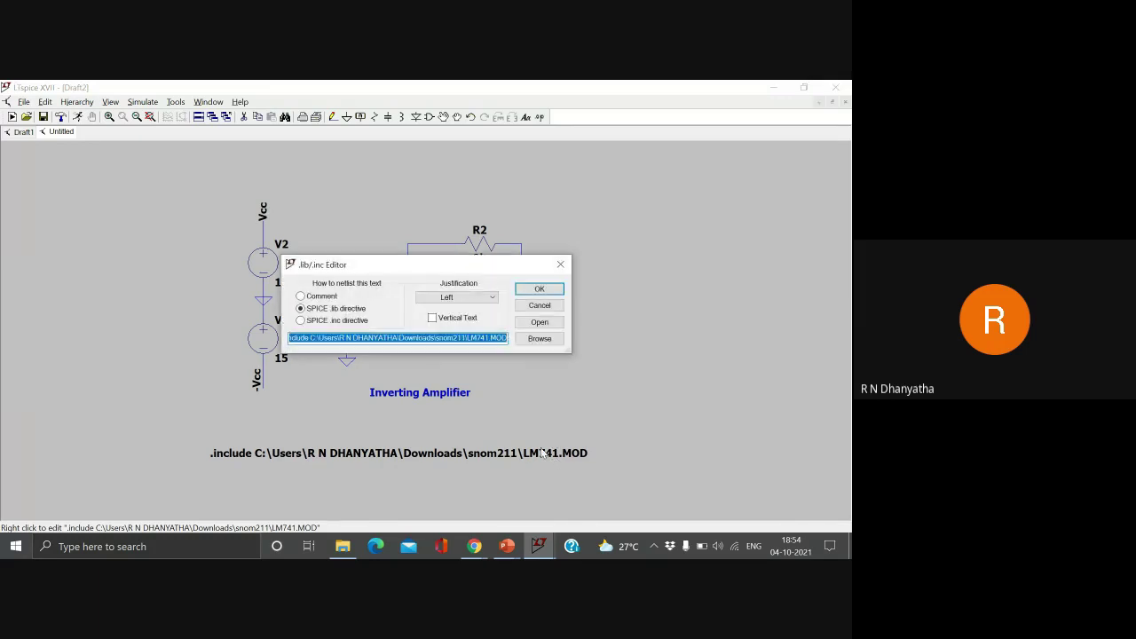
key("Delete")
key("Return")
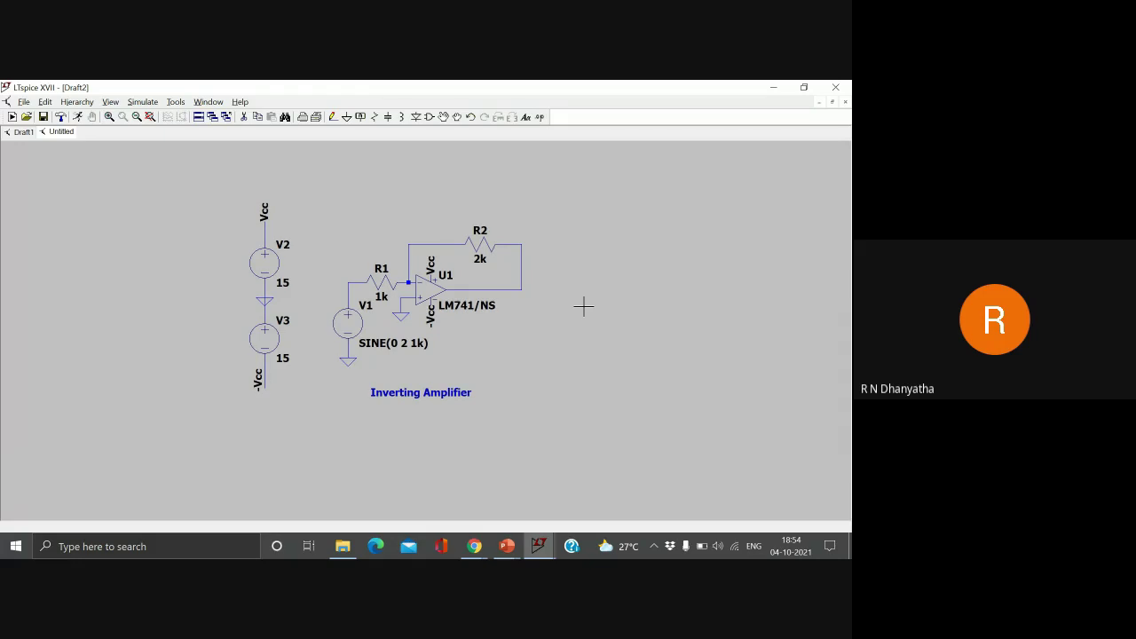
Step: Start a SPICE directive with .include and copy the path of the snom211 (1) folder from File Explorer
left_click(539, 117)
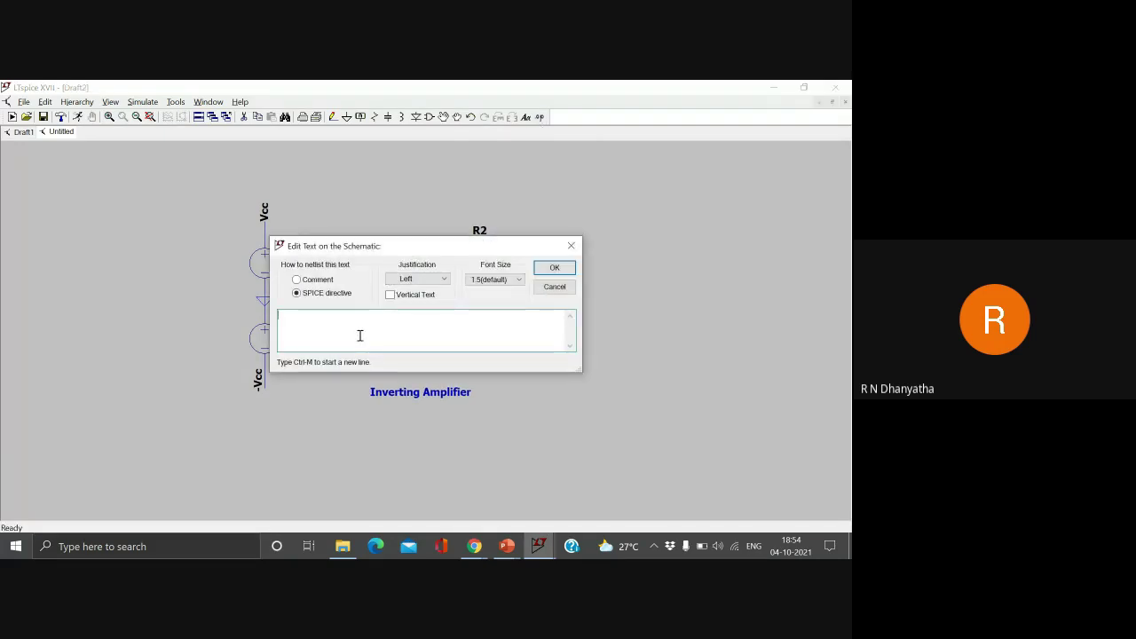
type(".include")
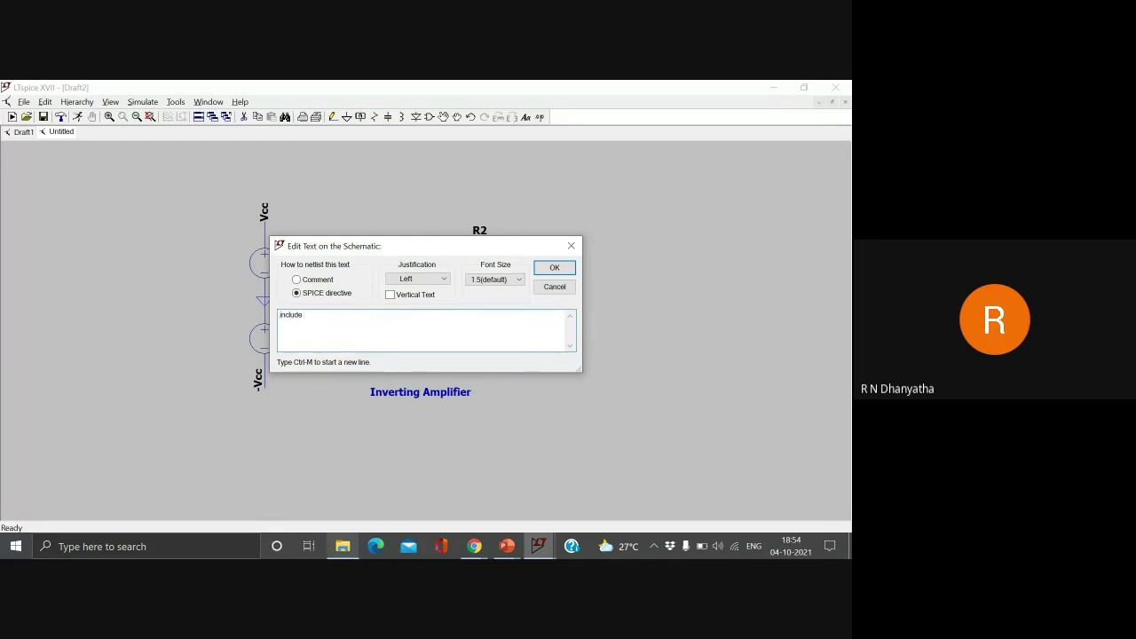
left_click(343, 546)
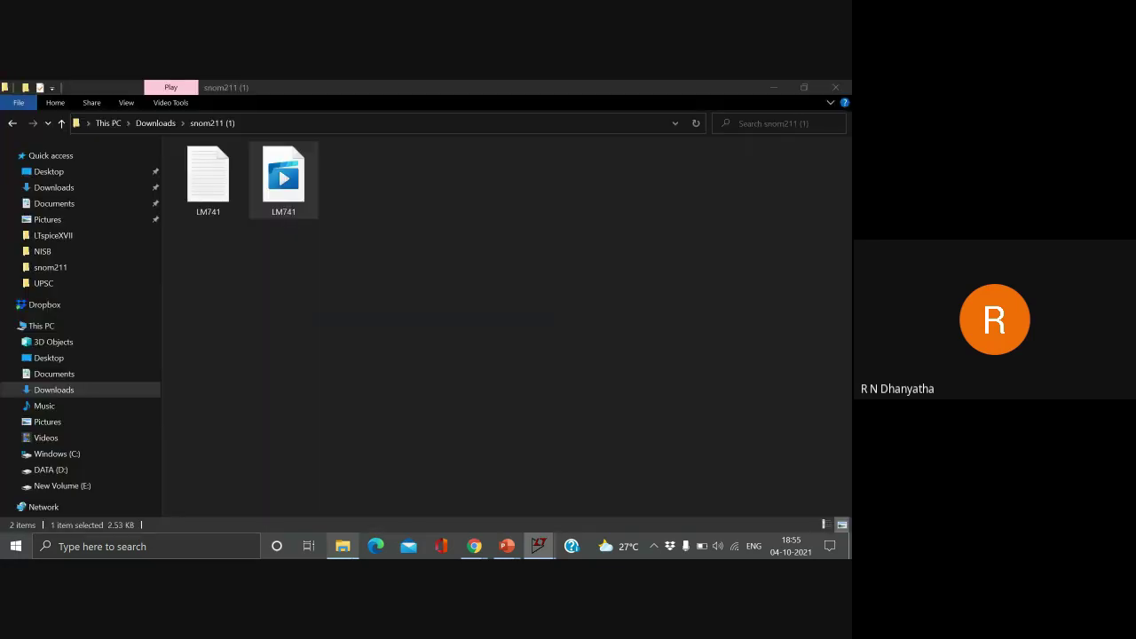
left_click(414, 259)
left_click(325, 122)
key("ctrl+c")
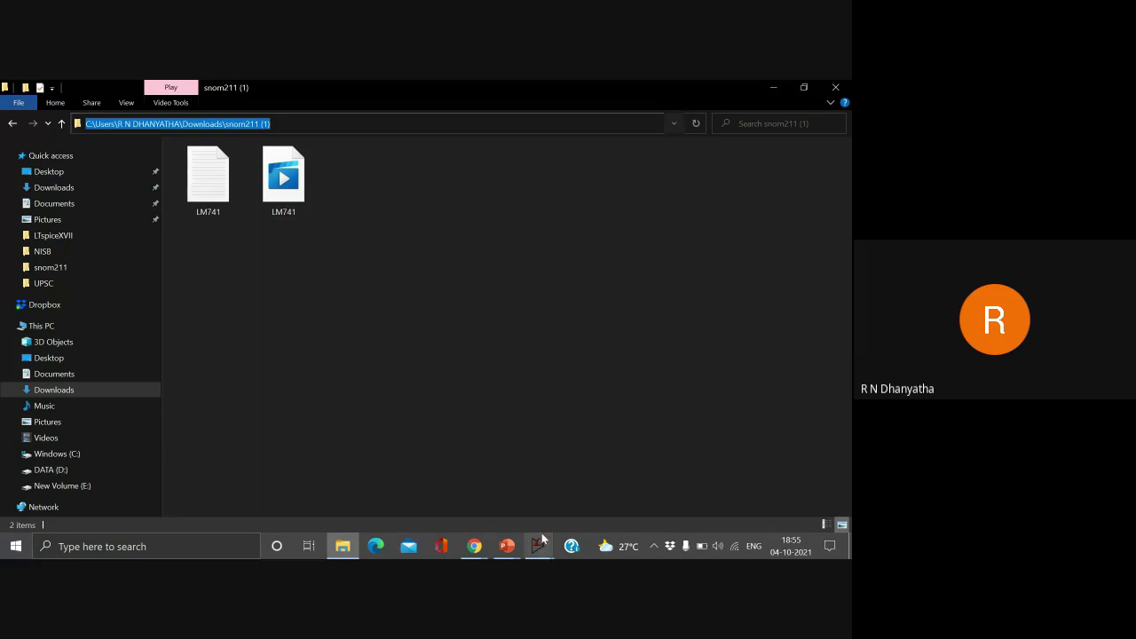
Step: Complete the .include directive with the copied folder path followed by LM741.MOD, and place it below the Inverting Amplifier title
mouse_move(539, 543)
left_click(512, 515)
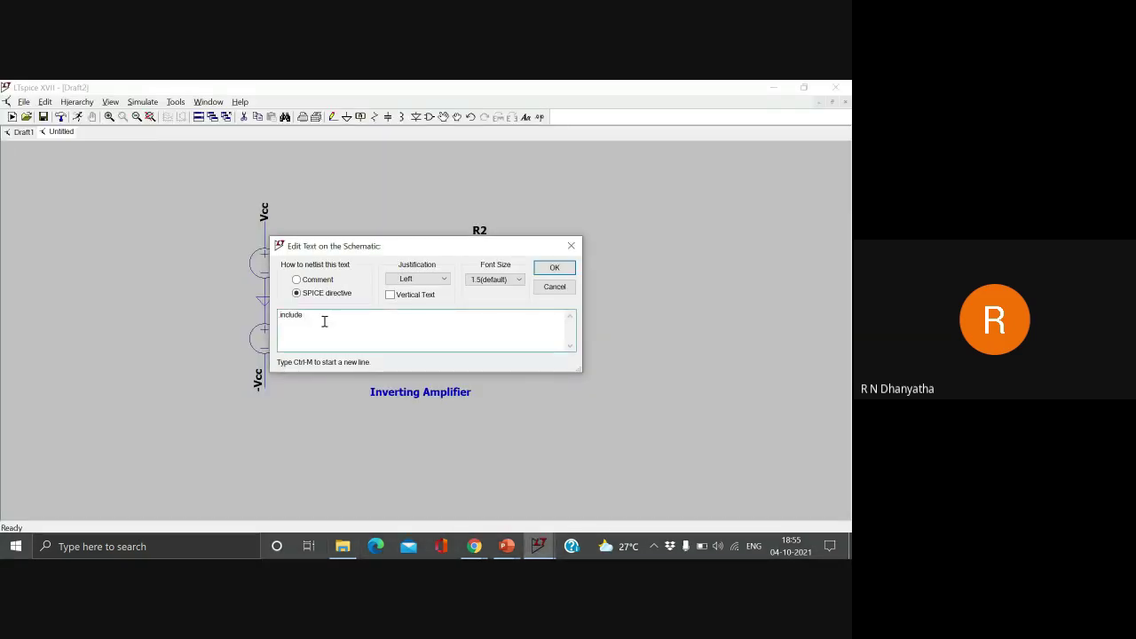
key("ctrl+v")
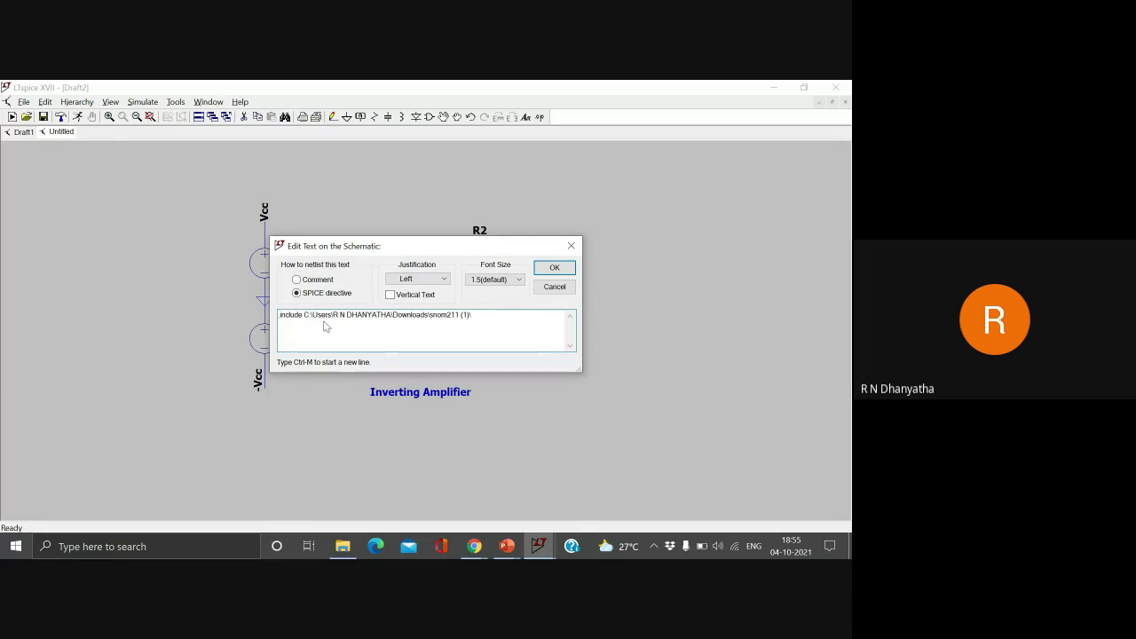
type("LM741.MOD")
key("Return")
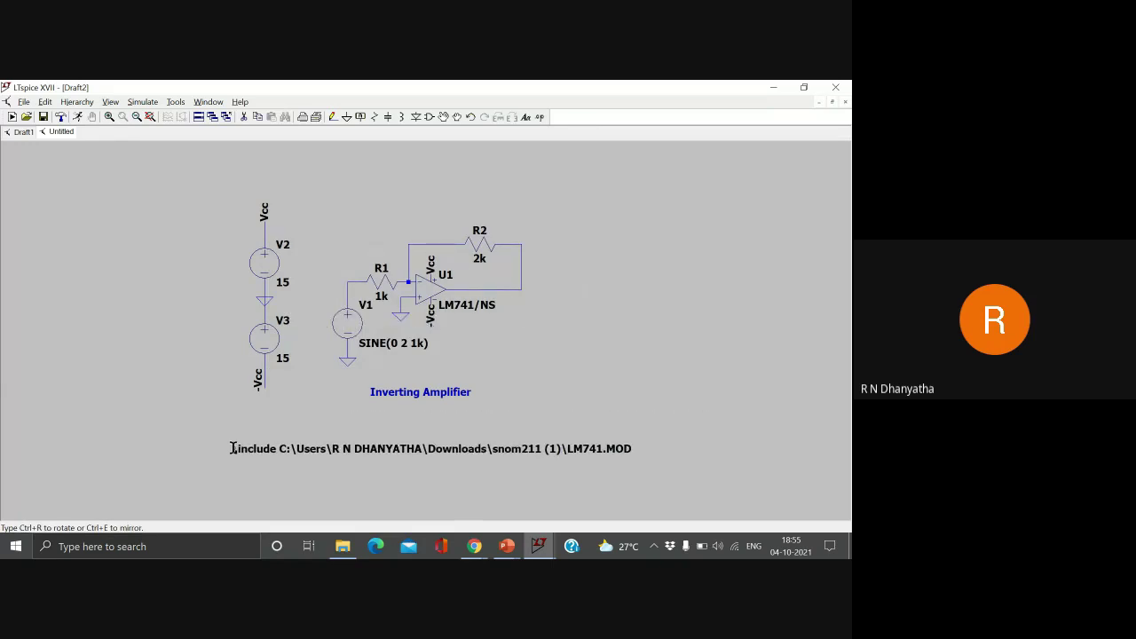
left_click(232, 448)
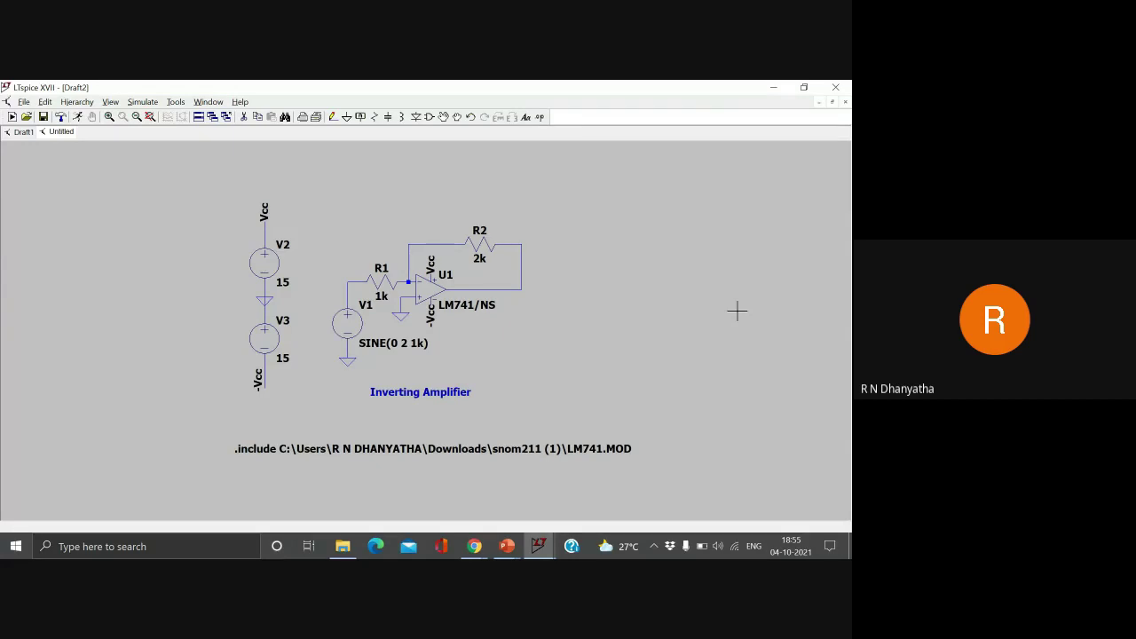
Step: Set up a transient analysis with stop time 5m, data start 0 and maximum timestep 1m, placing its directive beside the circuit
left_click(144, 105)
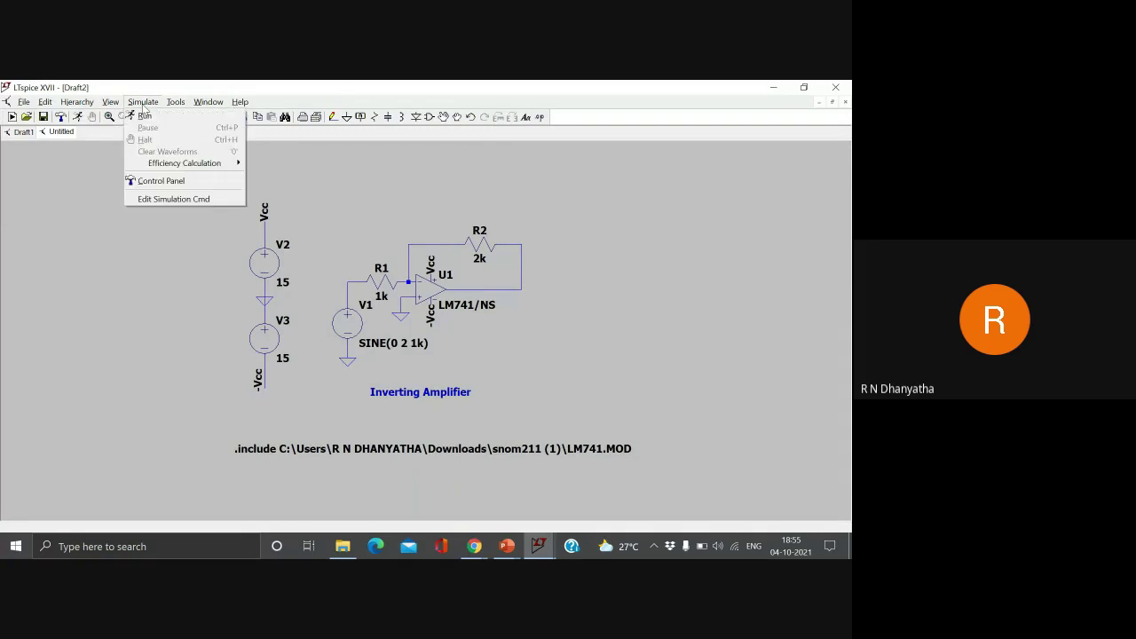
left_click(201, 198)
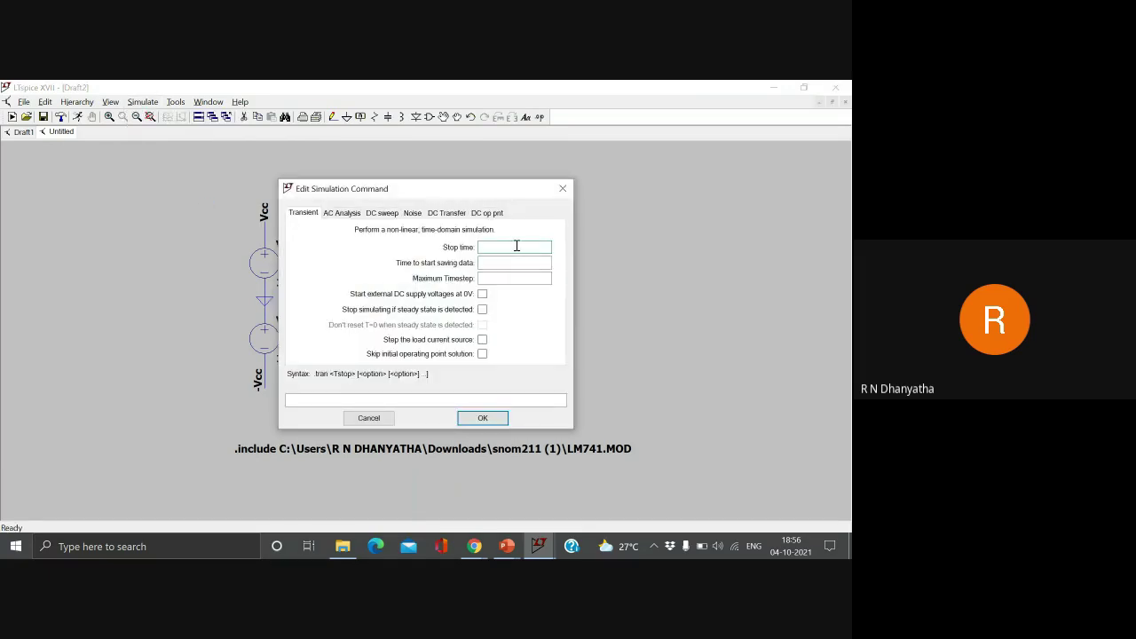
type("5m")
left_click(515, 261)
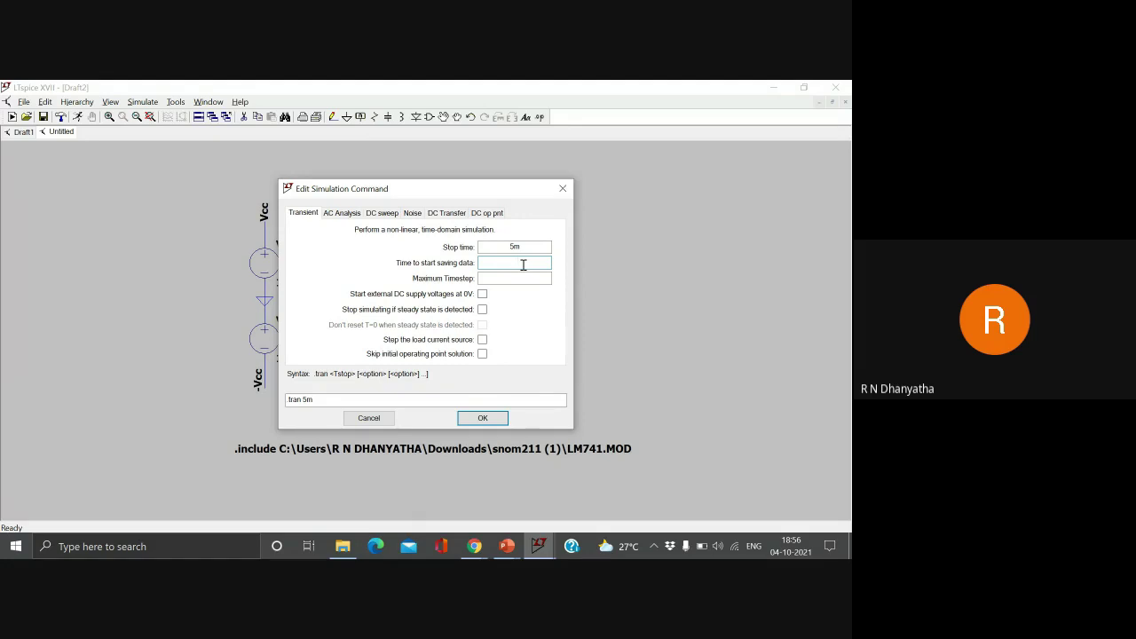
type("0")
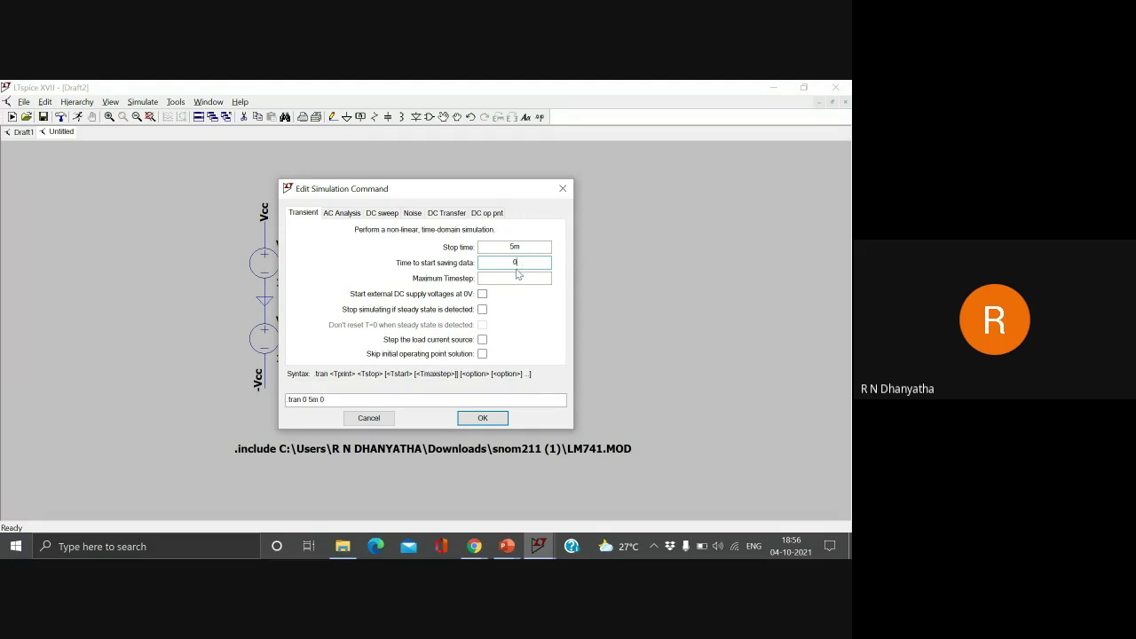
left_click(520, 278)
type("1m")
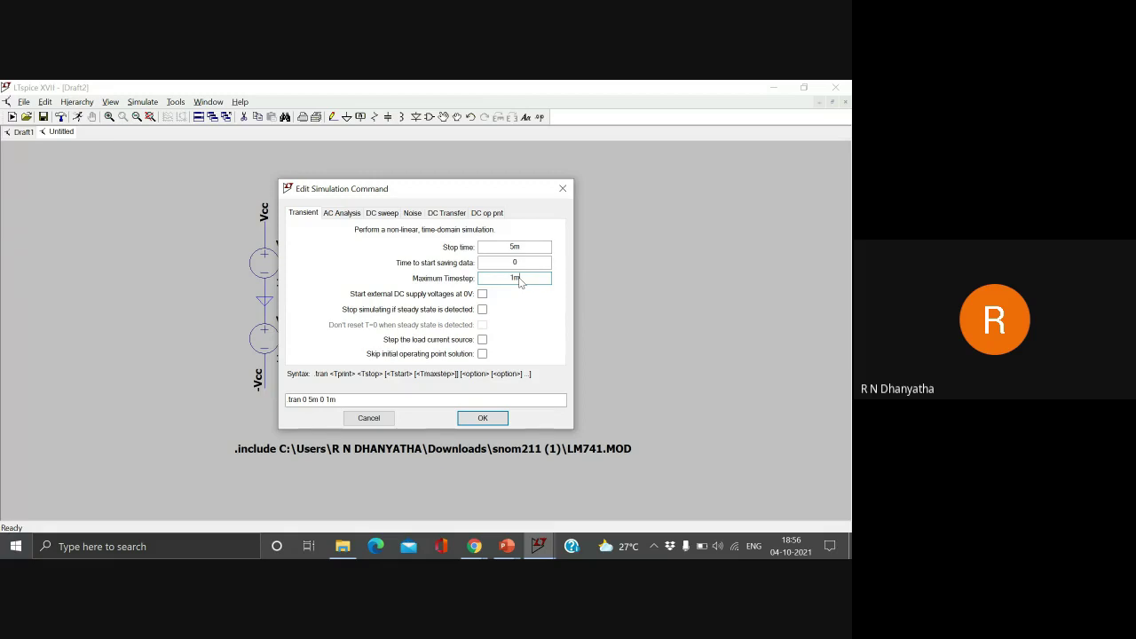
key("Return")
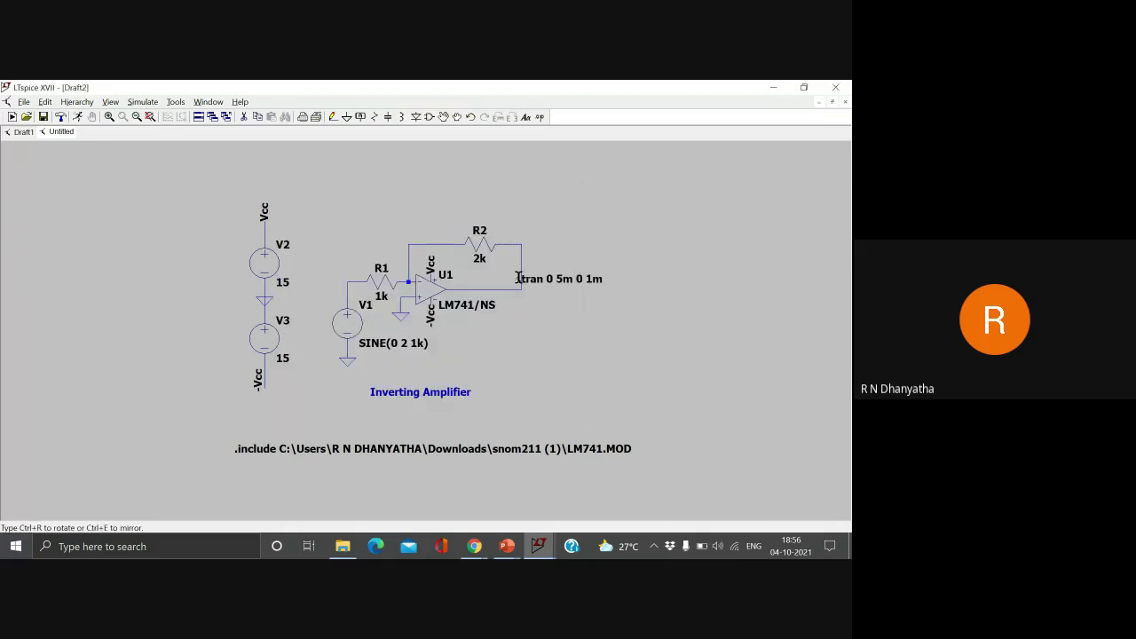
left_click(596, 365)
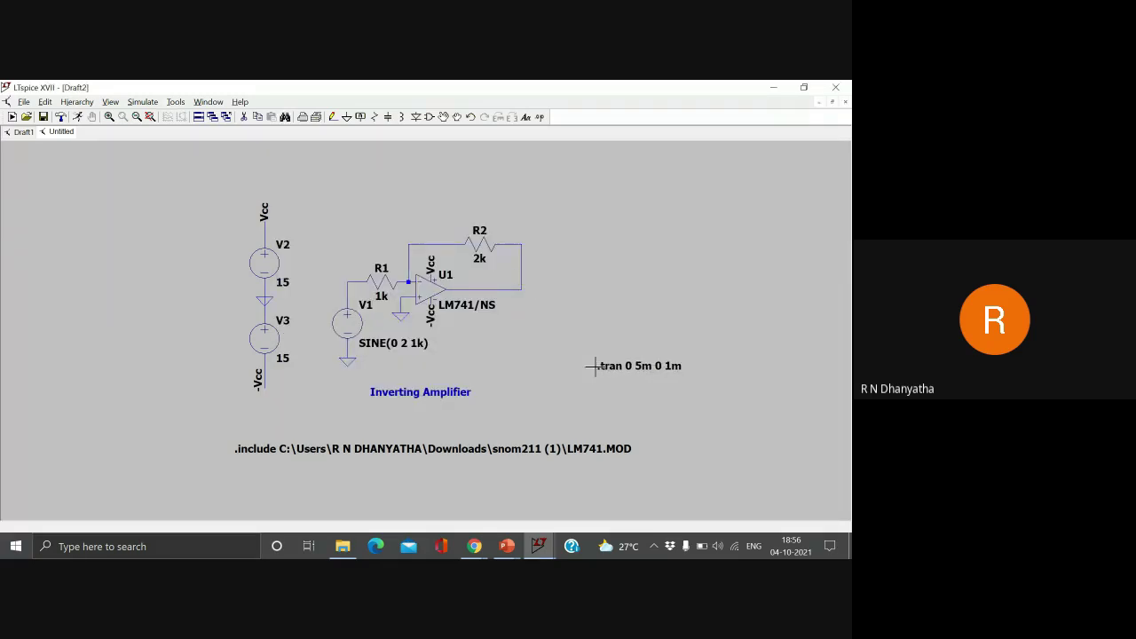
Step: Run the Draft2 simulation and close the Draft1 schematic with its changes saved, leaving the Draft2 schematic maximized
left_click(79, 119)
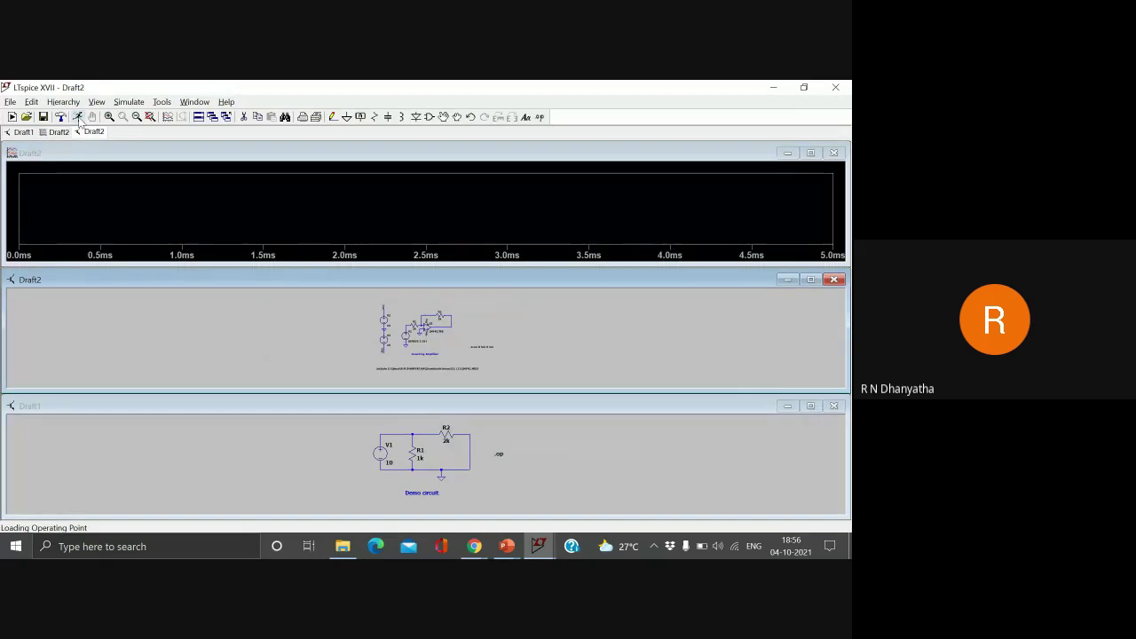
left_click(833, 406)
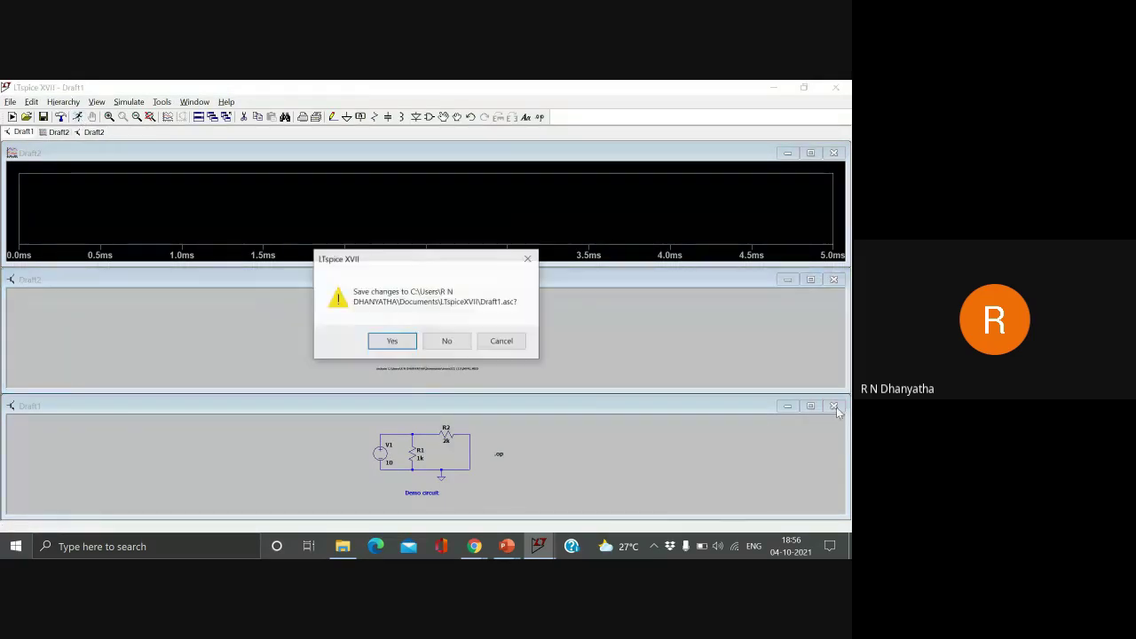
left_click(410, 339)
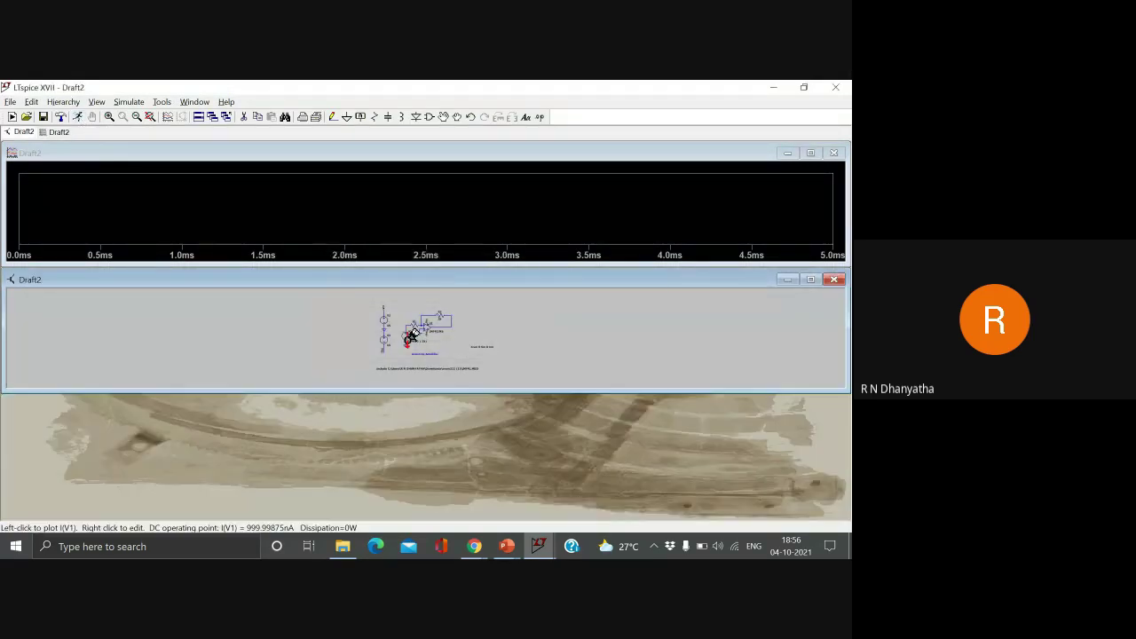
left_click(811, 280)
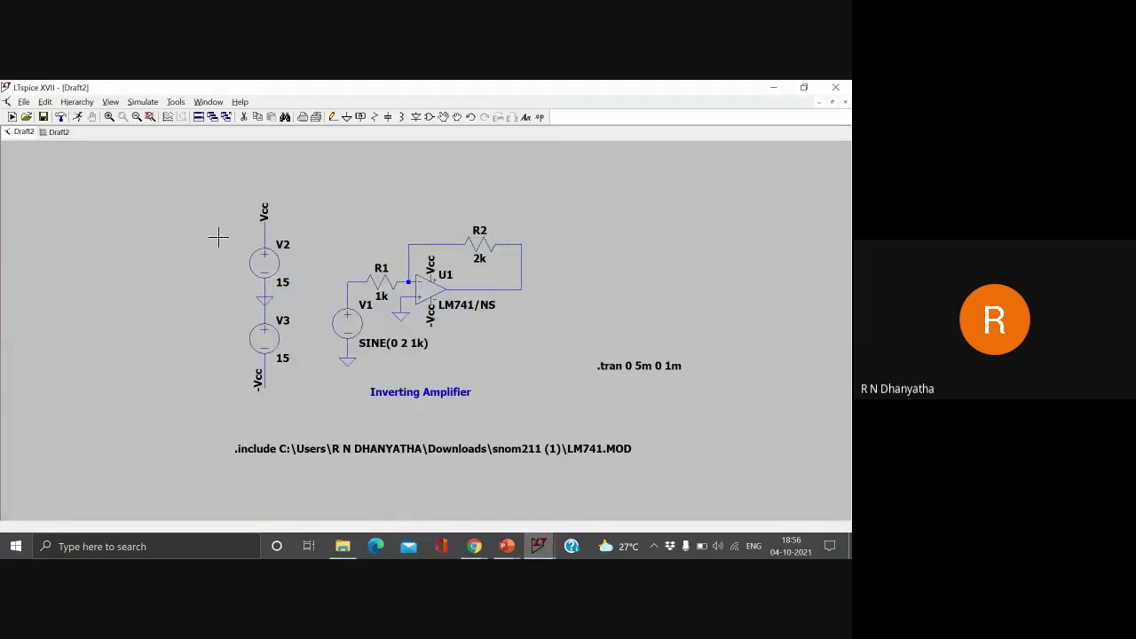
Step: Save the Draft2 schematic under the file name Inv-amp
left_click(24, 102)
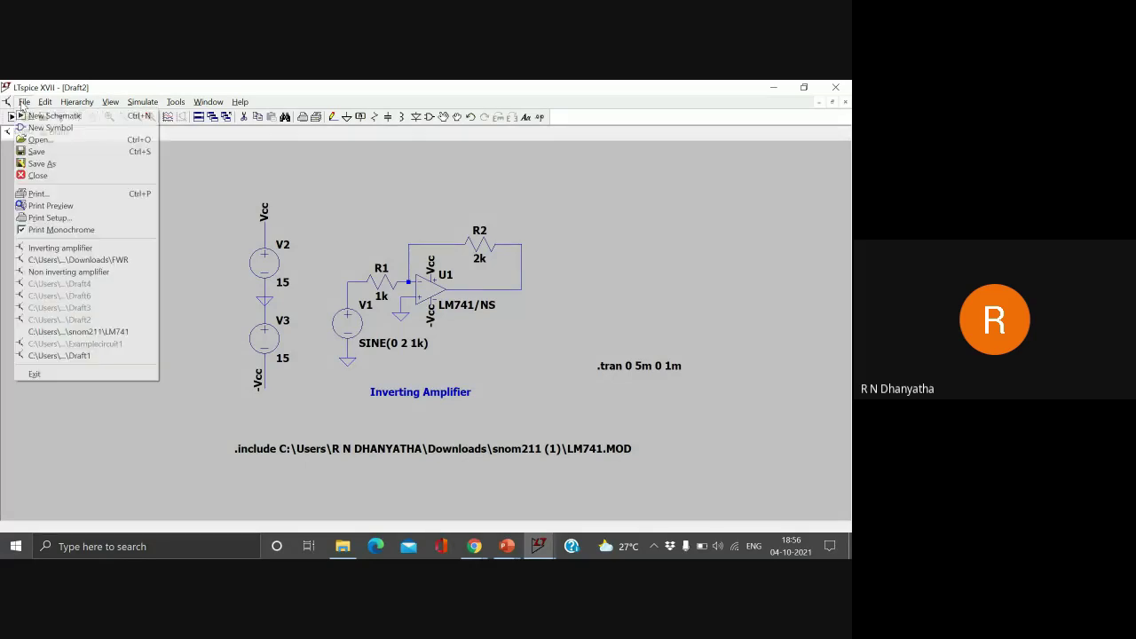
left_click(42, 164)
type("Inv")
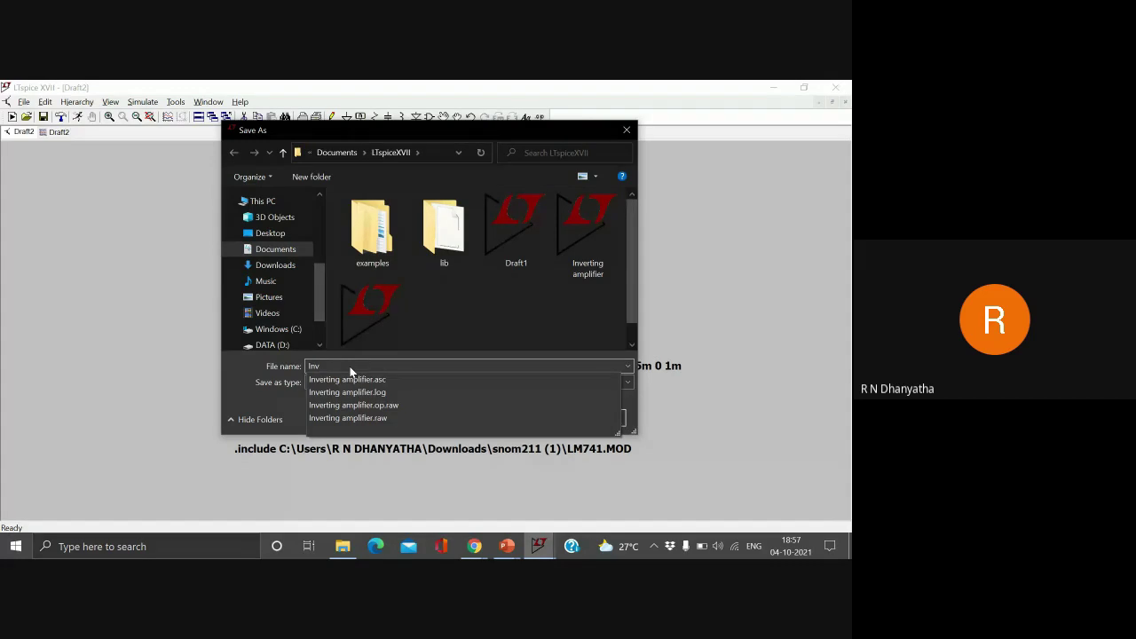
type("-am")
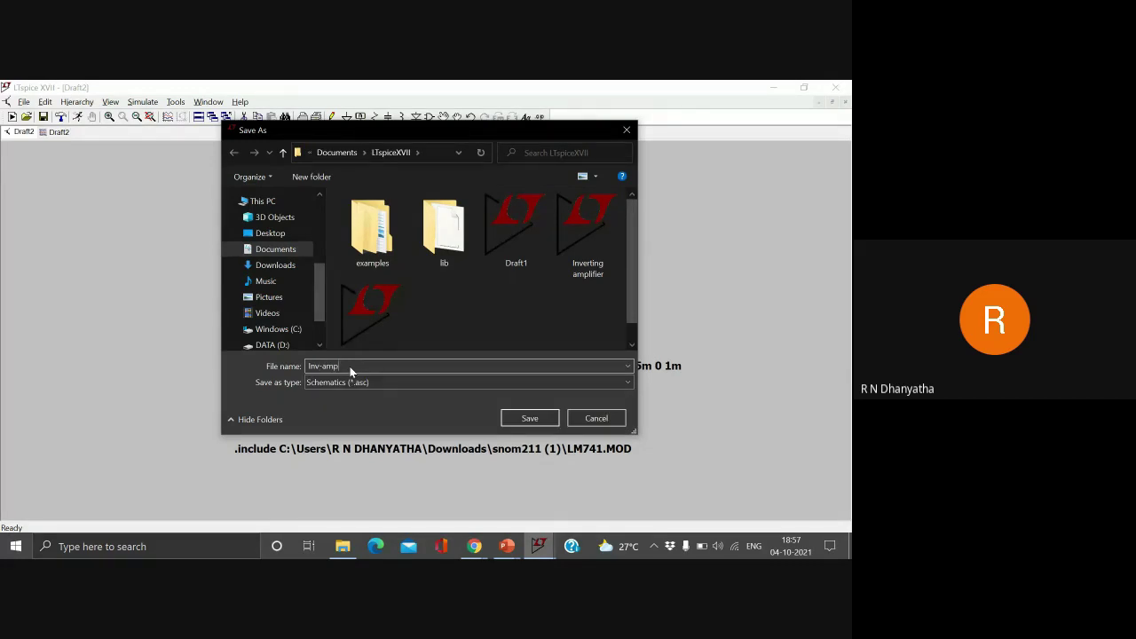
type("p")
key("Return")
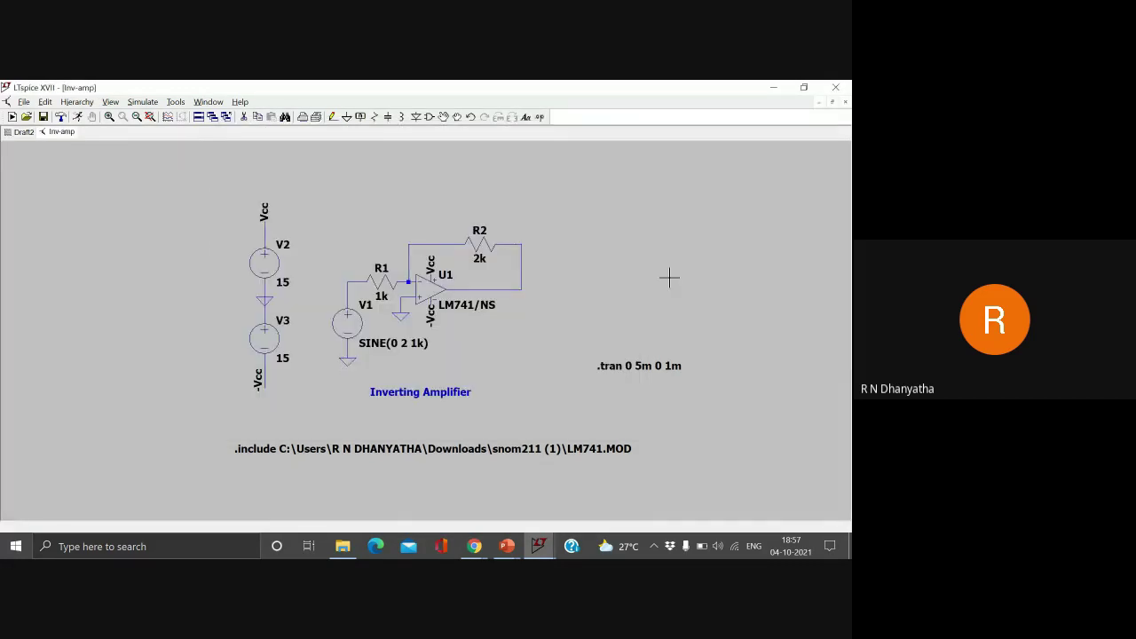
Step: Run the Inv-amp simulation with the windows tiled vertically and plot the voltage at the node between V1 and R1
left_click(78, 117)
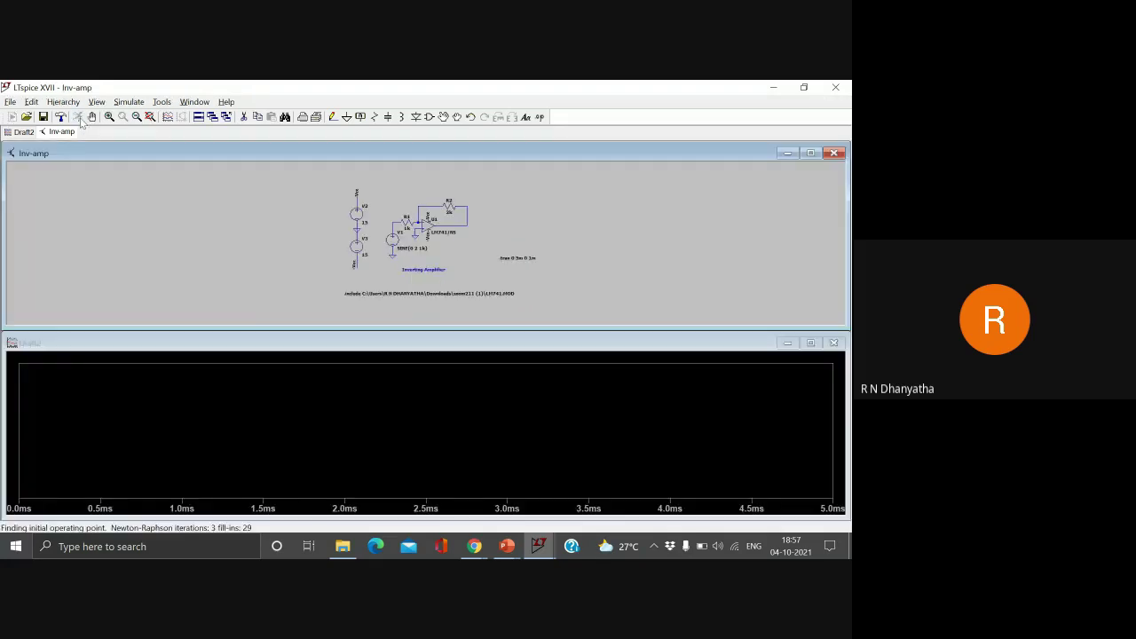
left_click(195, 101)
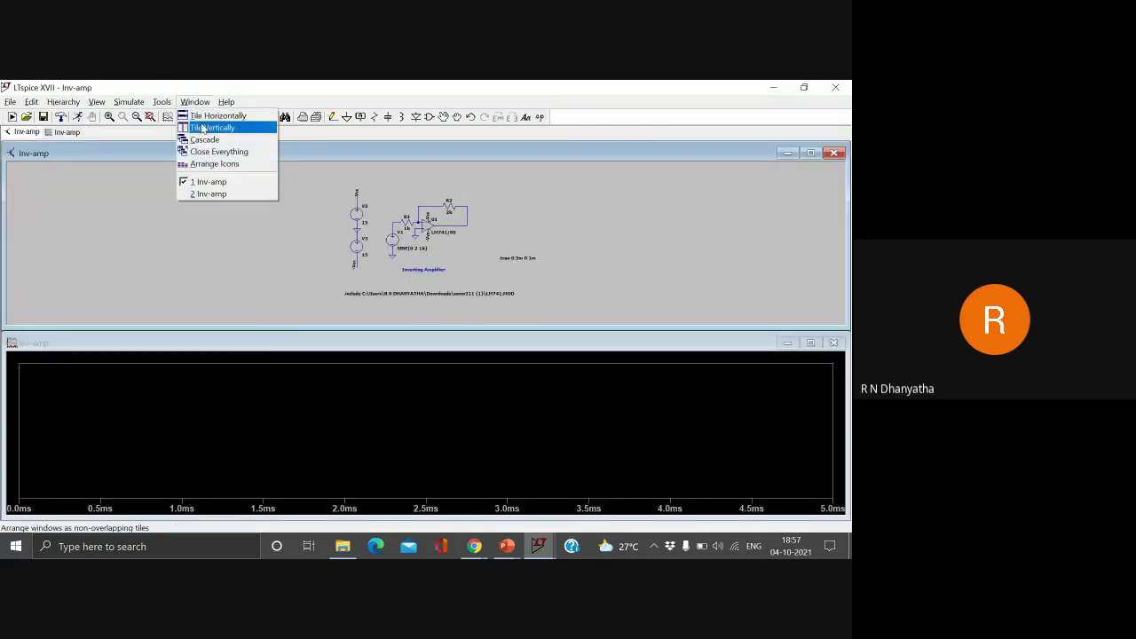
left_click(203, 132)
scroll(291, 282, "down", 1)
scroll(291, 281, "up", 2)
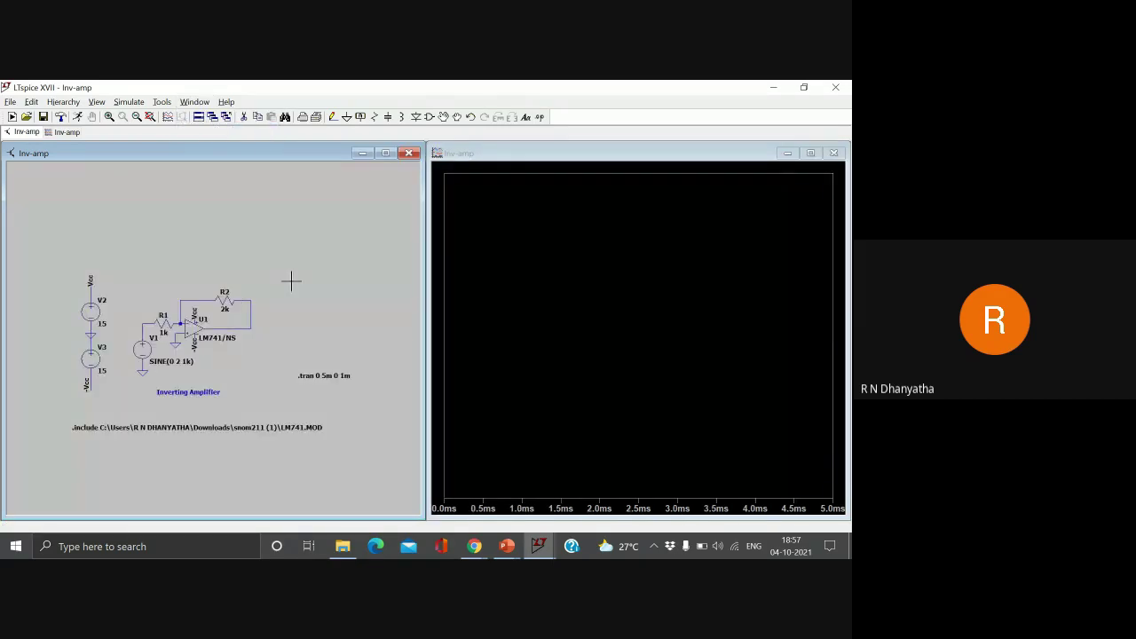
scroll(291, 281, "up", 1)
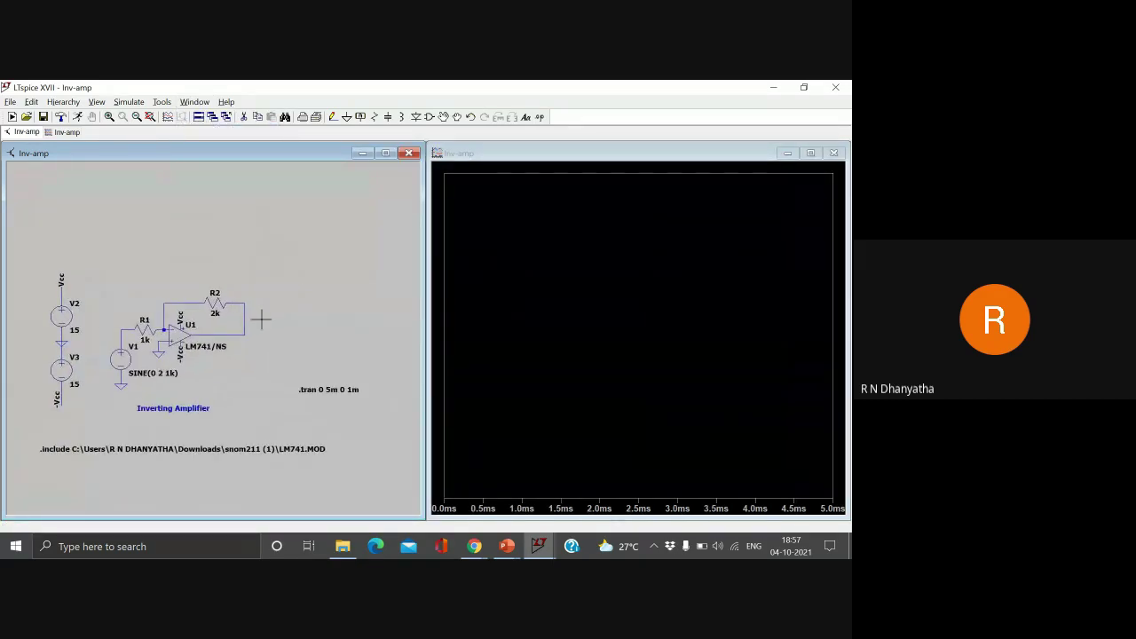
left_click_drag(258, 318, 294, 284)
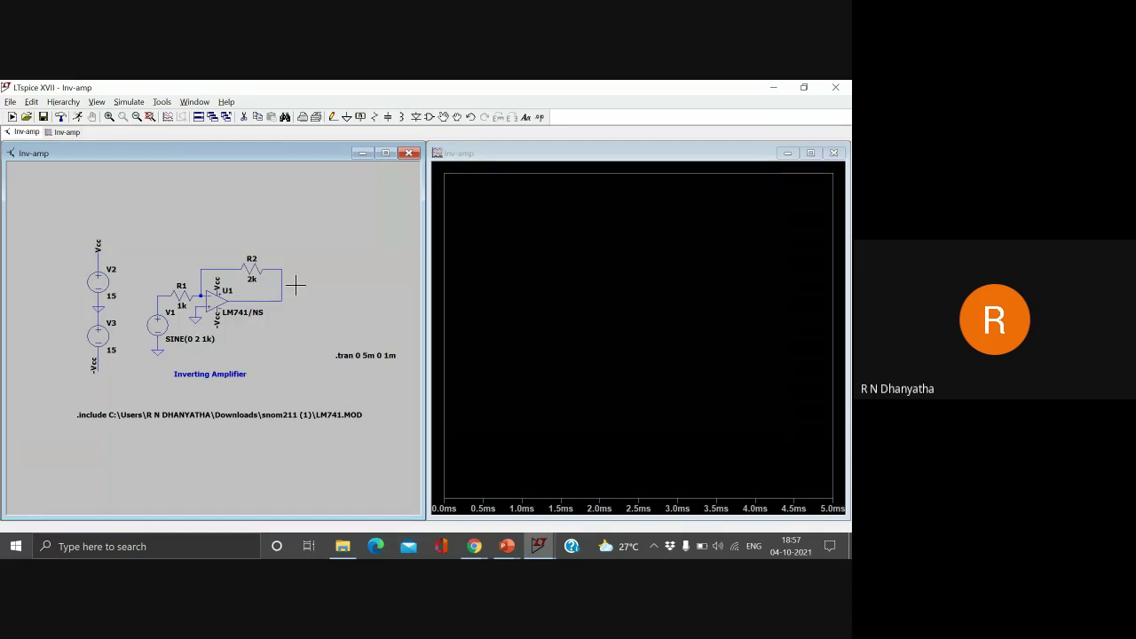
left_click(162, 294)
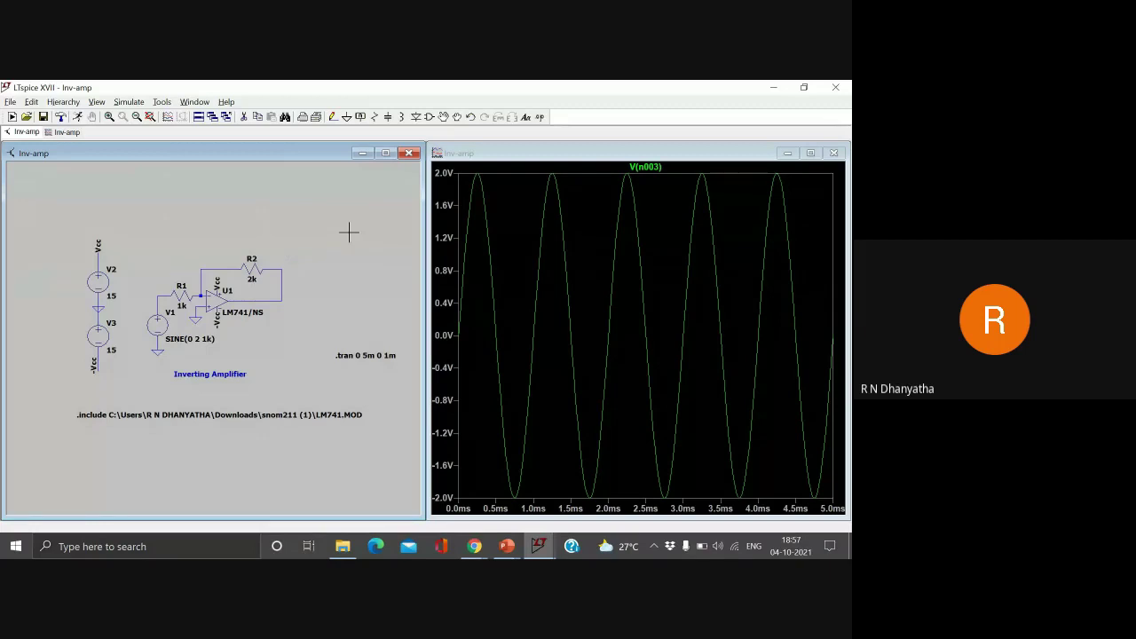
Step: Add a net label named Vout to the op amp's output node
left_click(360, 117)
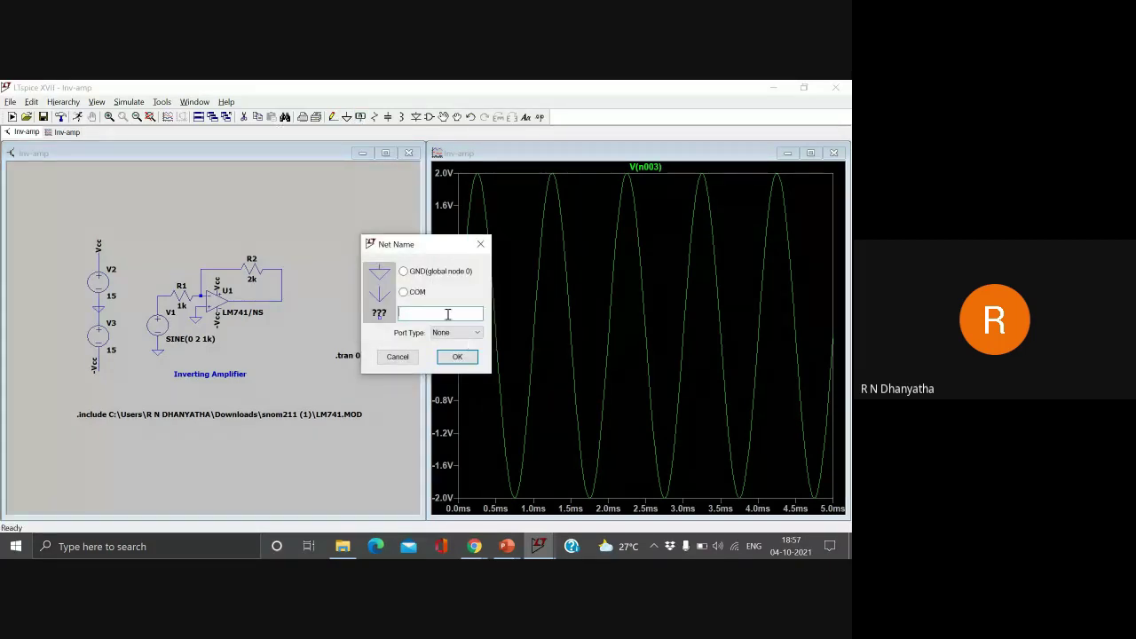
type("Vout")
key("Return")
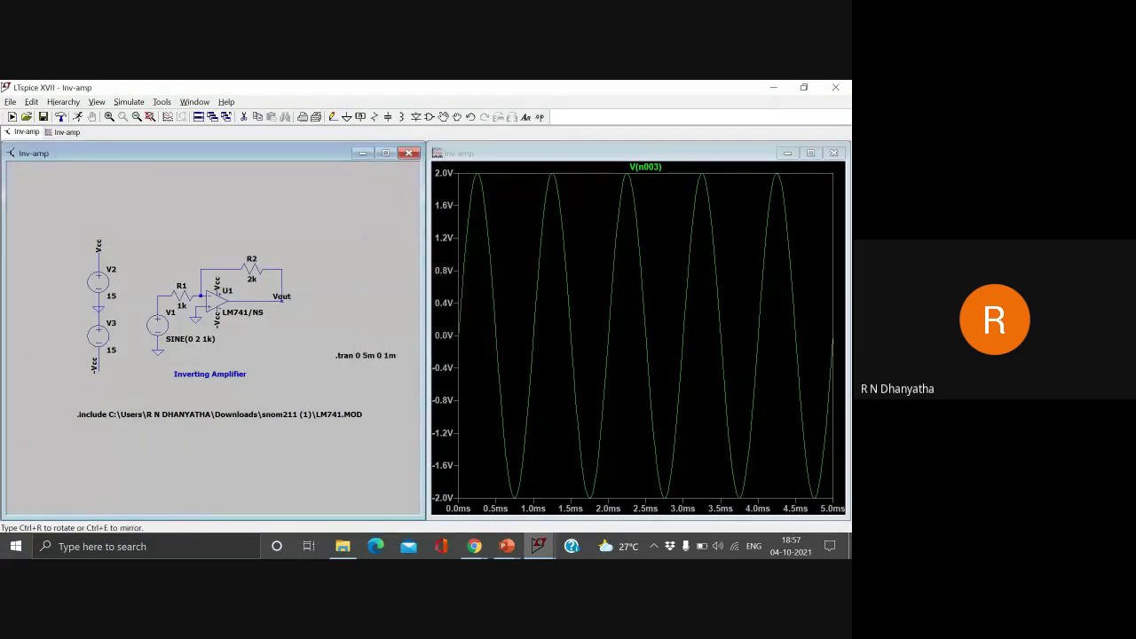
Step: Close the old waveform window and rerun the simulation with the schematic and new waveform window tiled vertically
left_click(834, 153)
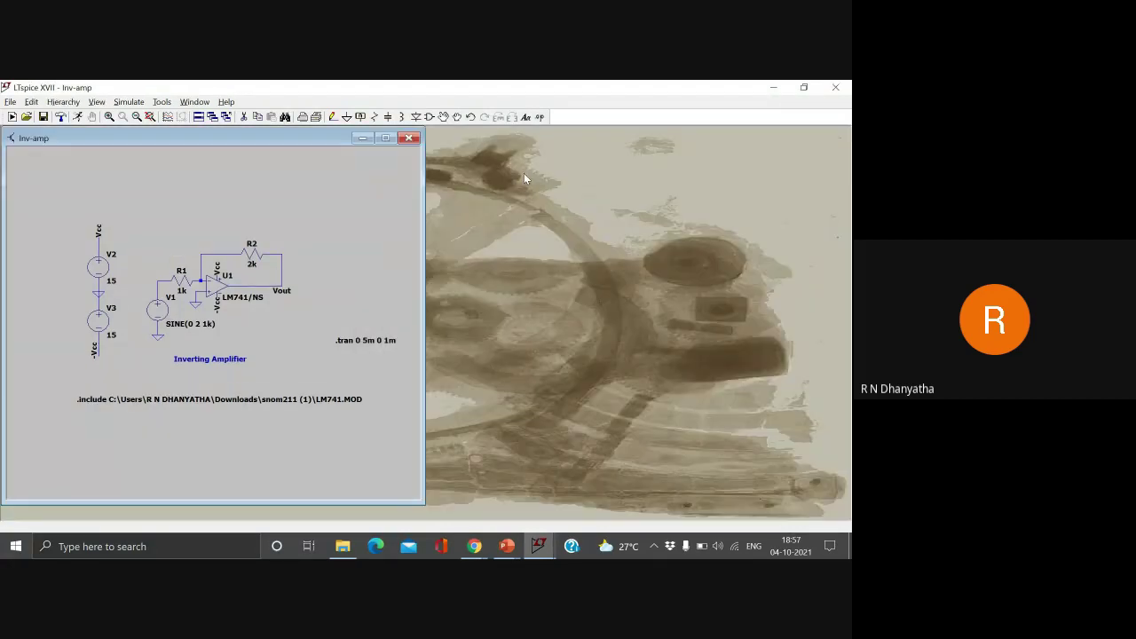
left_click(385, 138)
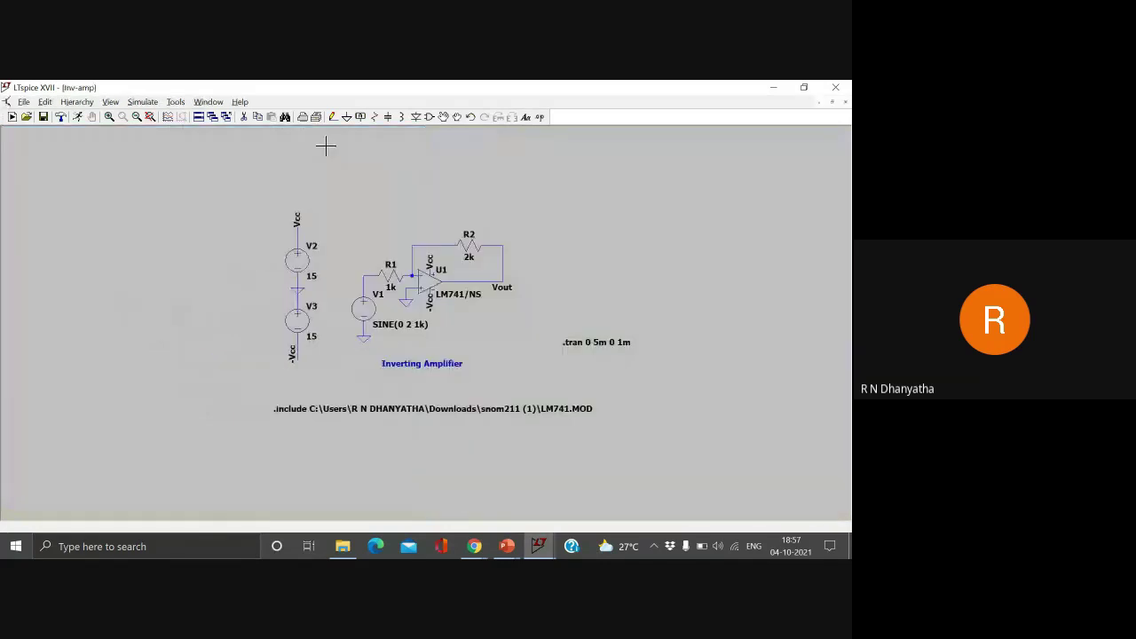
left_click(195, 102)
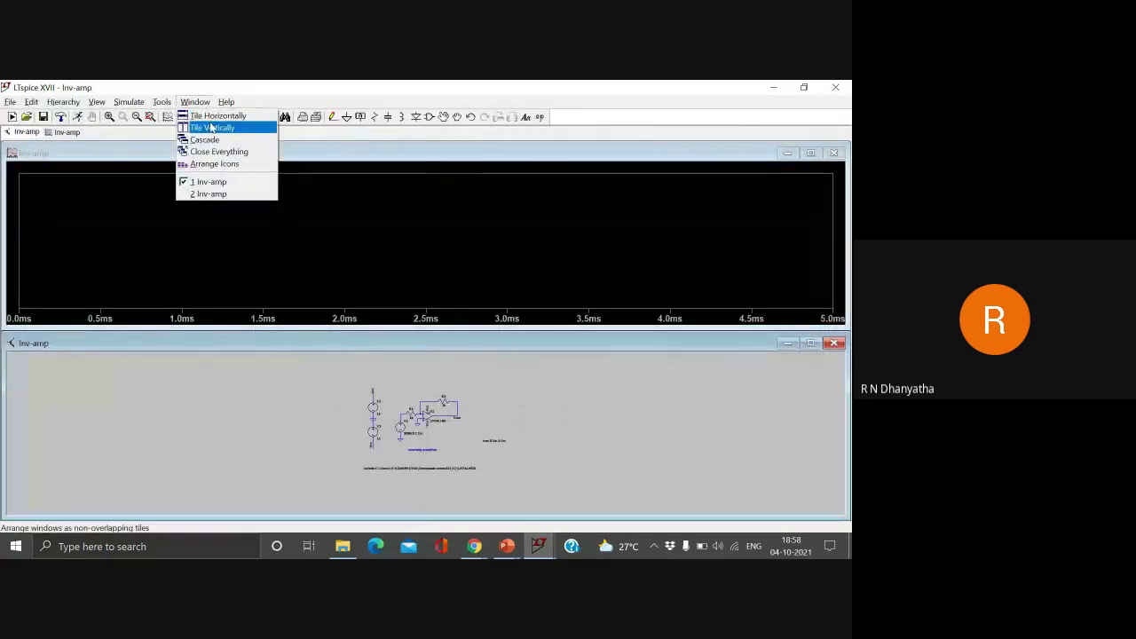
left_click(212, 129)
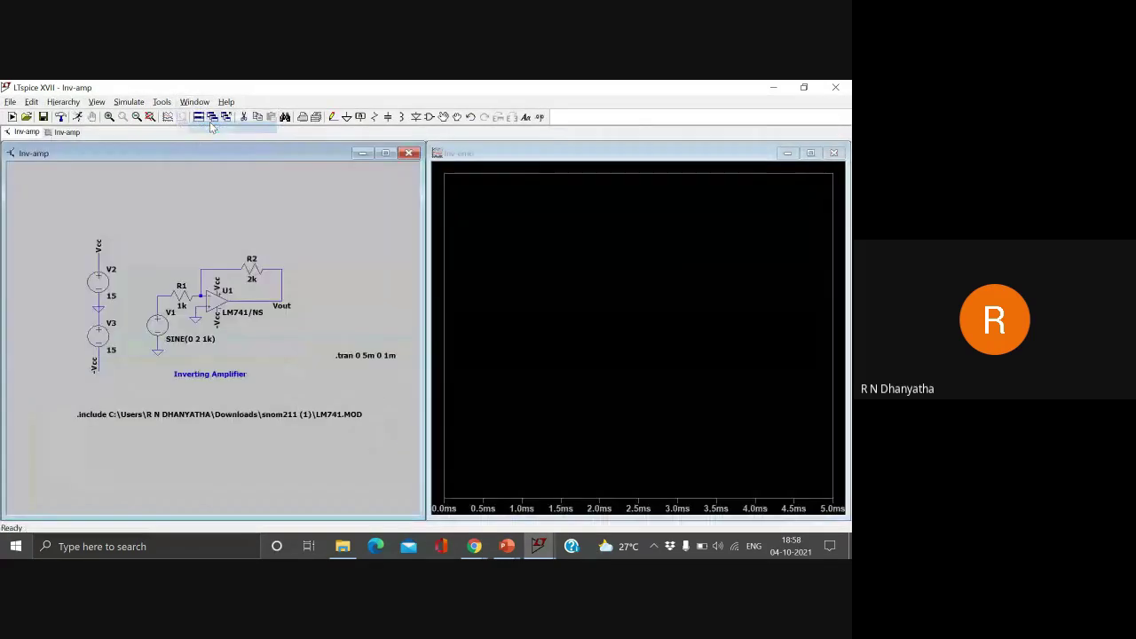
Step: Plot the input voltage at the node between V1 and R1 together with the Vout voltage
left_click(162, 296)
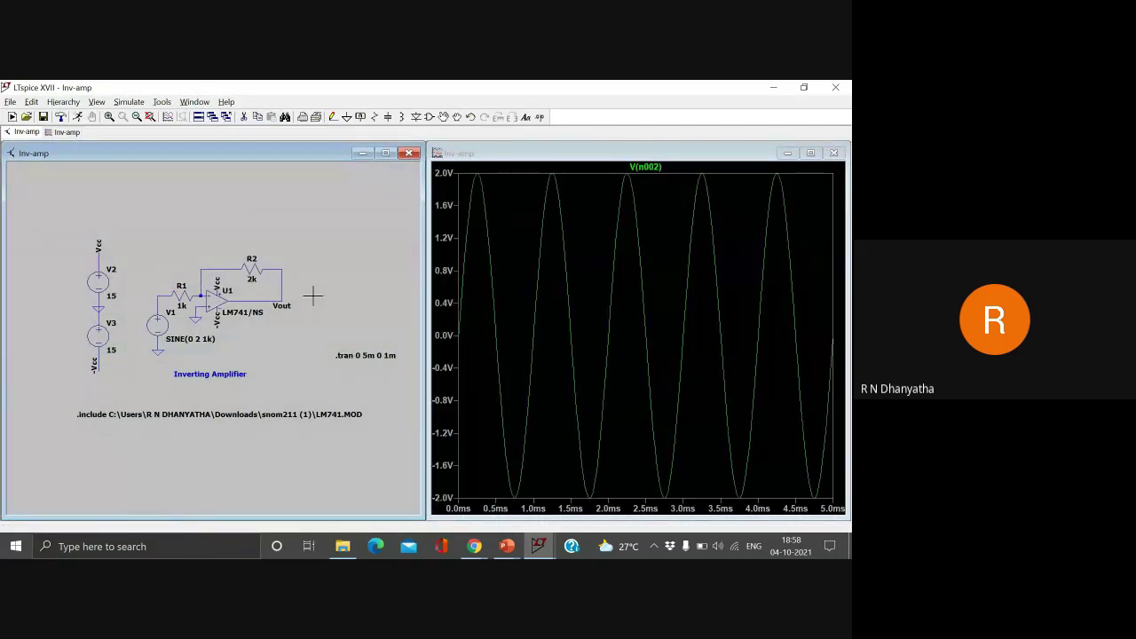
left_click(284, 282)
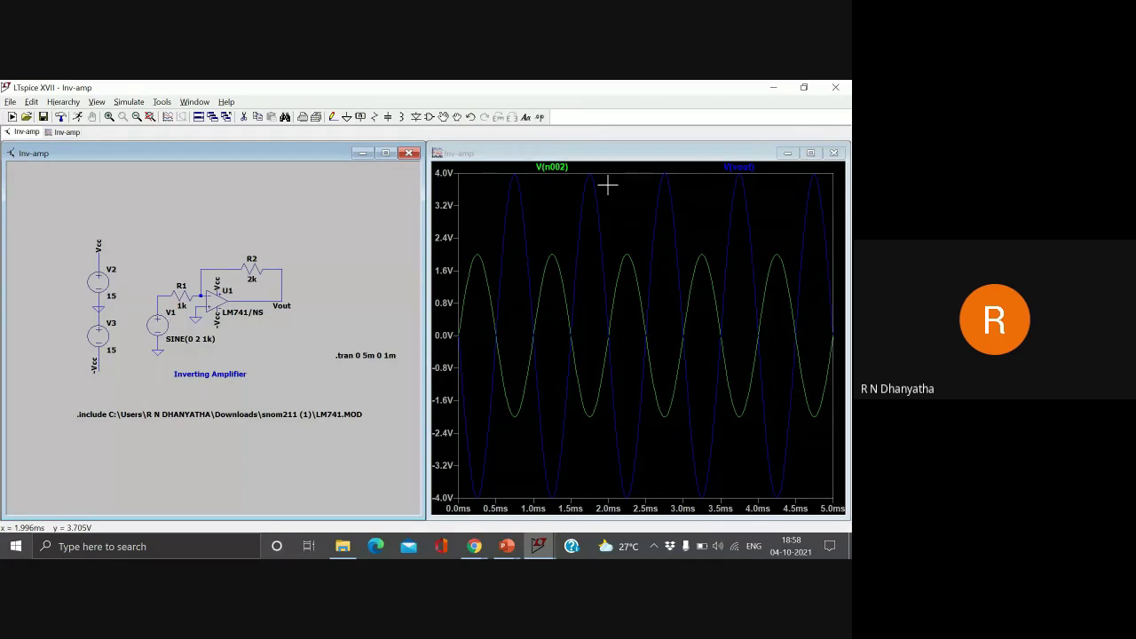
Step: Close the waveform window and the Inv-amp schematic, saving the changes to Inv-amp.asc
left_click(834, 153)
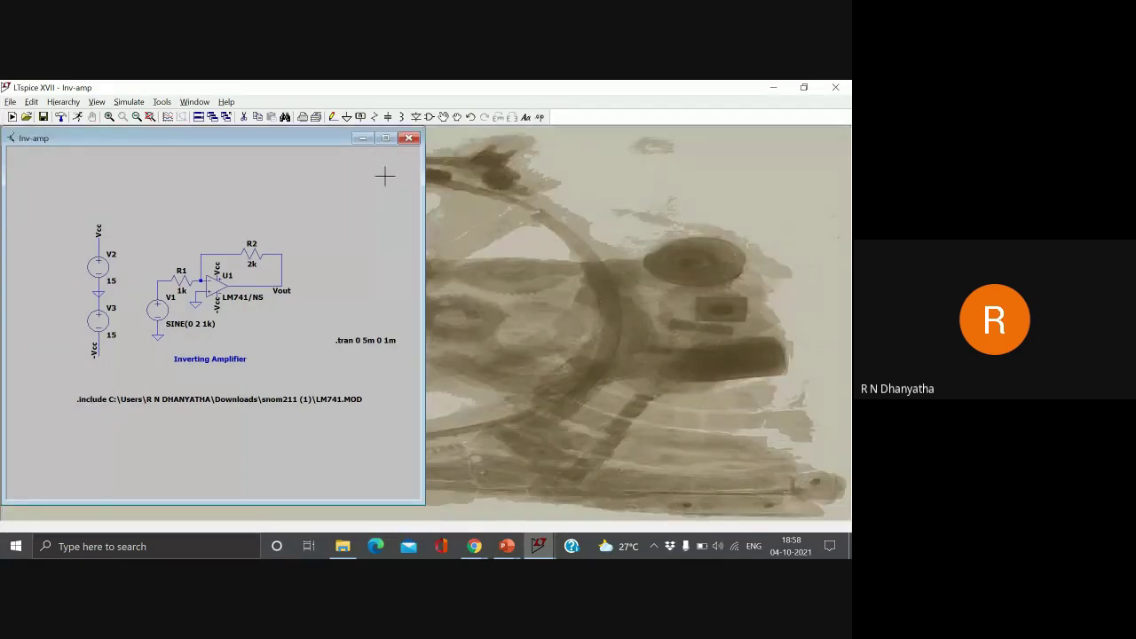
left_click(408, 137)
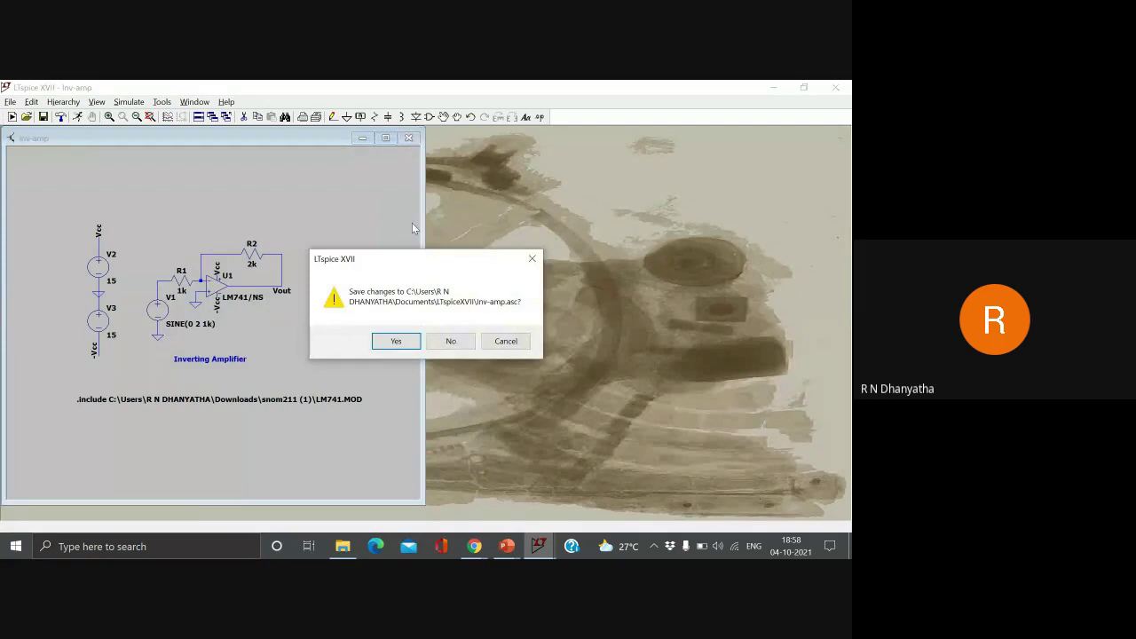
left_click(396, 341)
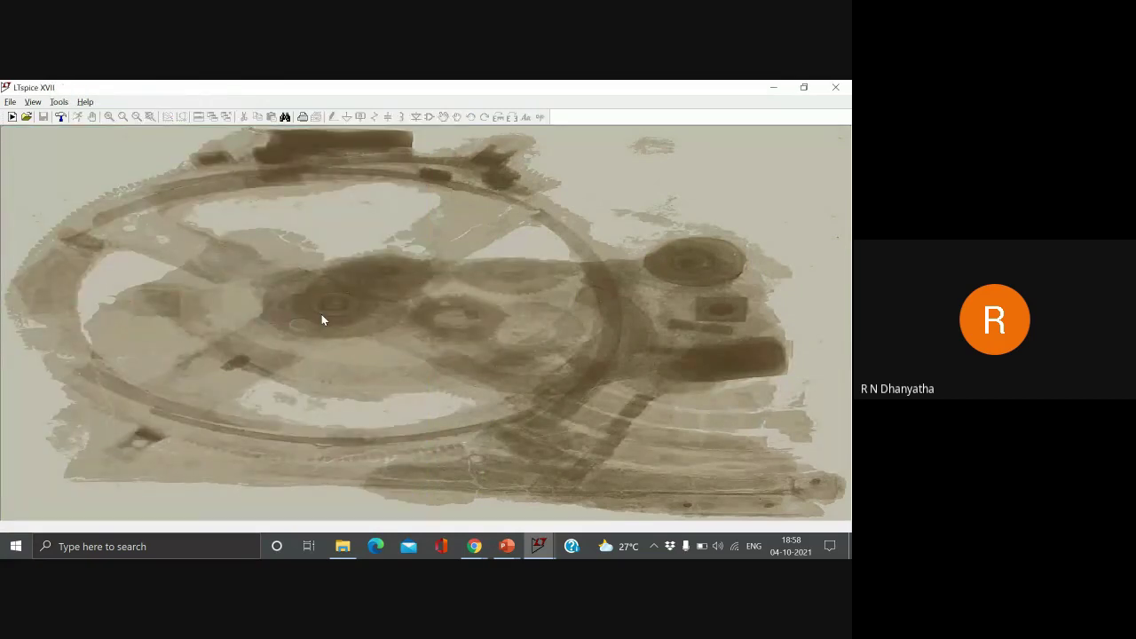
Step: Create a new schematic and place three voltage sources: V1 near the middle, and V2 above V3 to its left
key("ctrl+n")
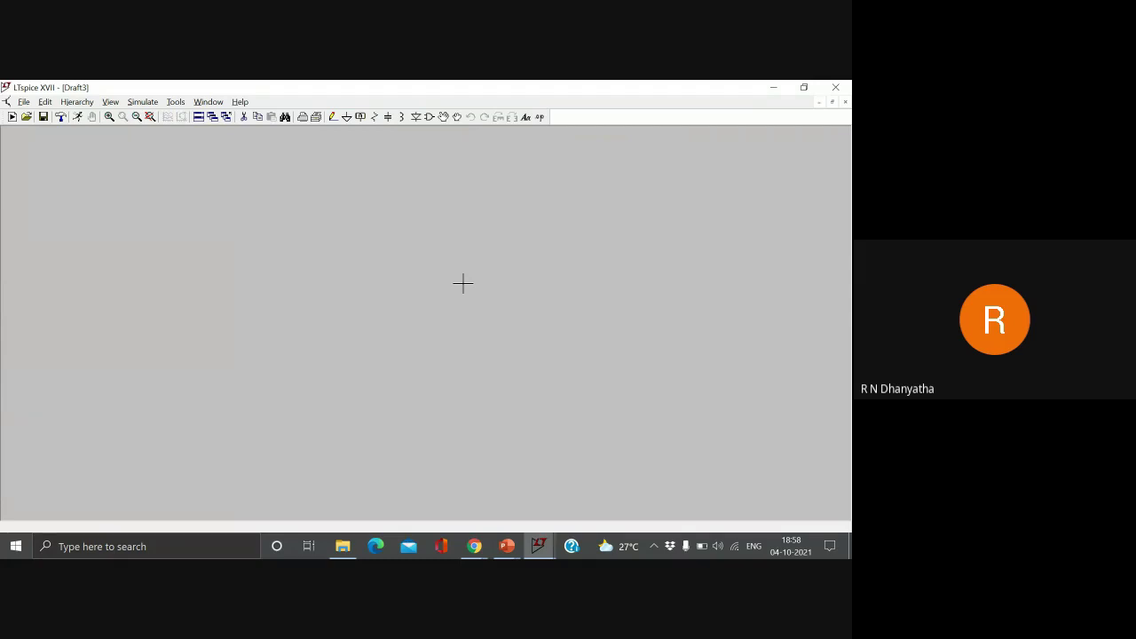
left_click(430, 117)
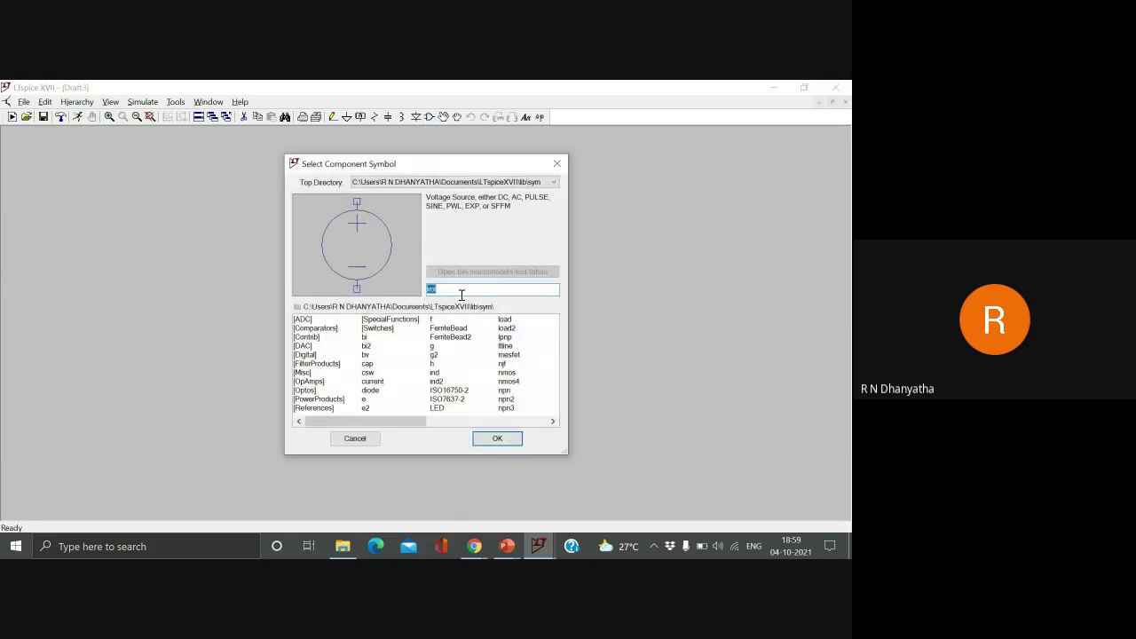
key("Return")
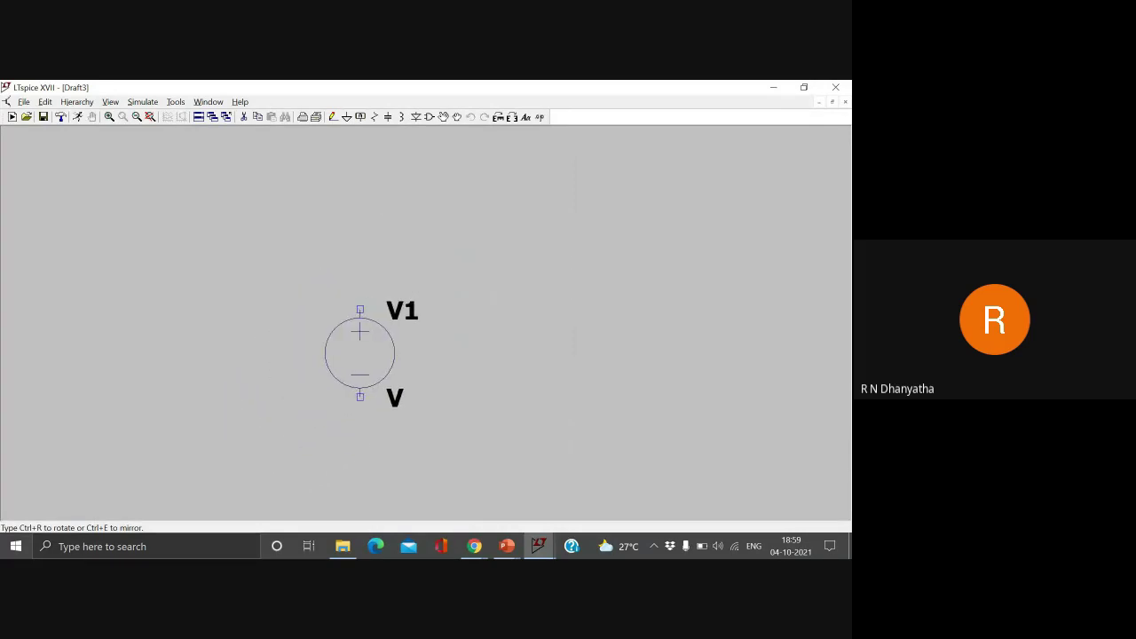
left_click(360, 353)
left_click(114, 230)
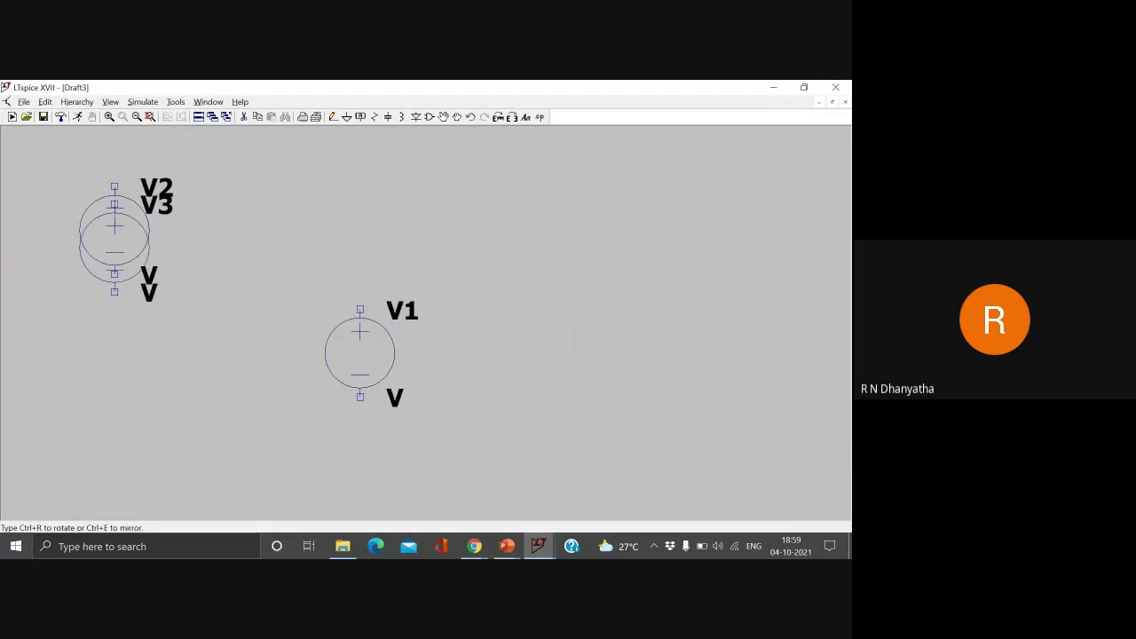
left_click(114, 370)
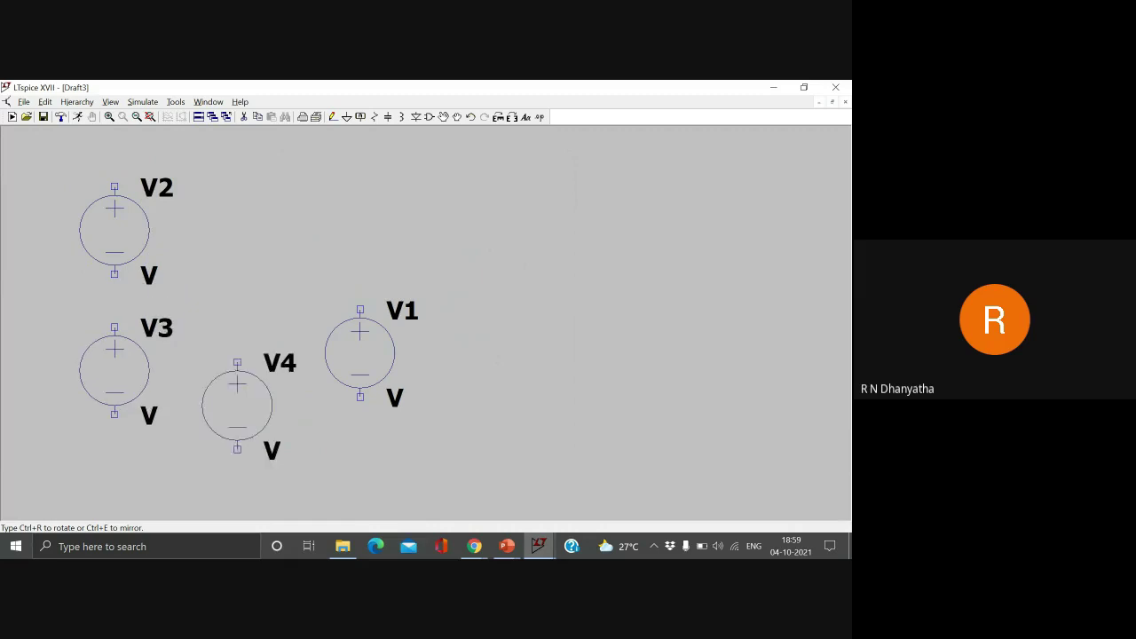
key("Escape")
Step: Place three ground symbols: one between V2 and V3, one below V1, and one above and left of V1
left_click(347, 117)
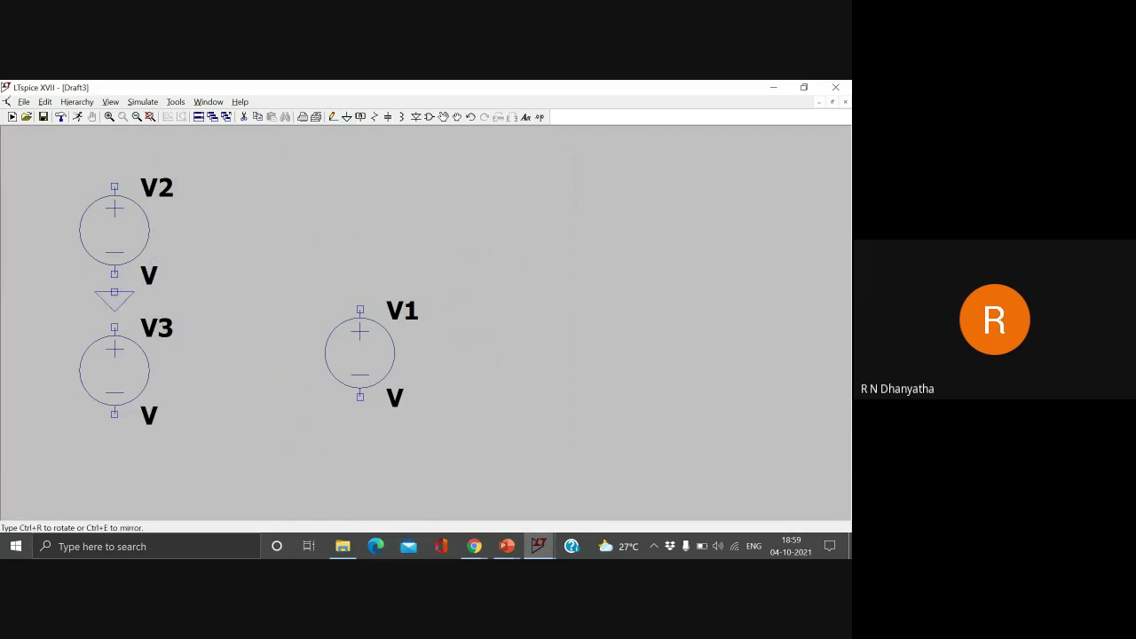
left_click(113, 292)
left_click(359, 432)
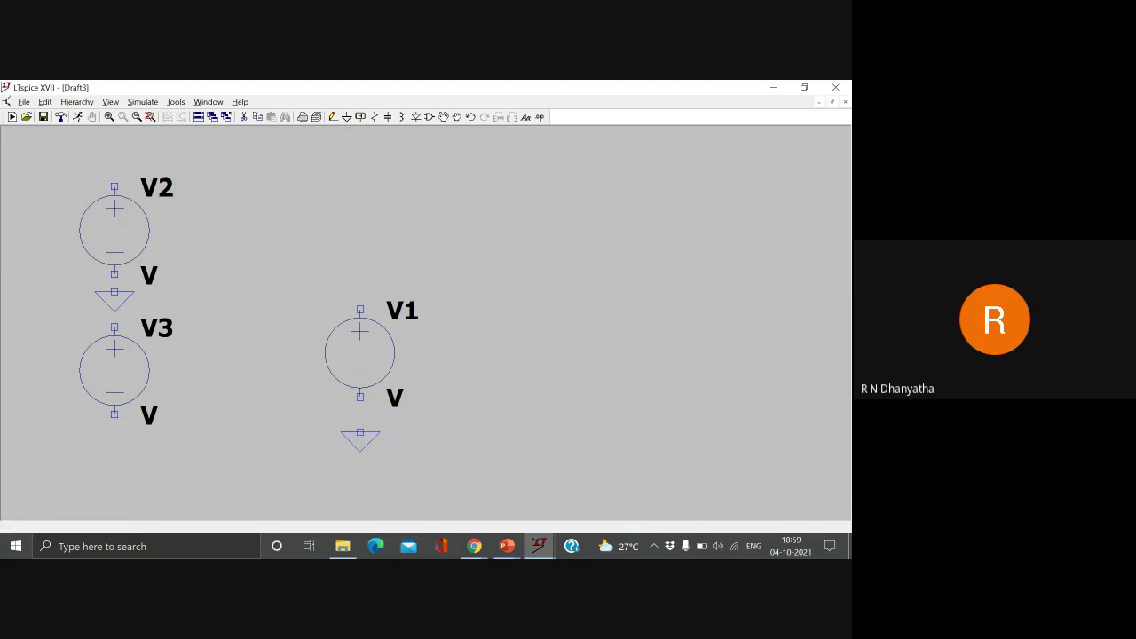
left_click(307, 257)
key("Escape")
key("Escape")
Step: Place an opamp2 component above and to the right of V1, and start placing a resistor
left_click(430, 118)
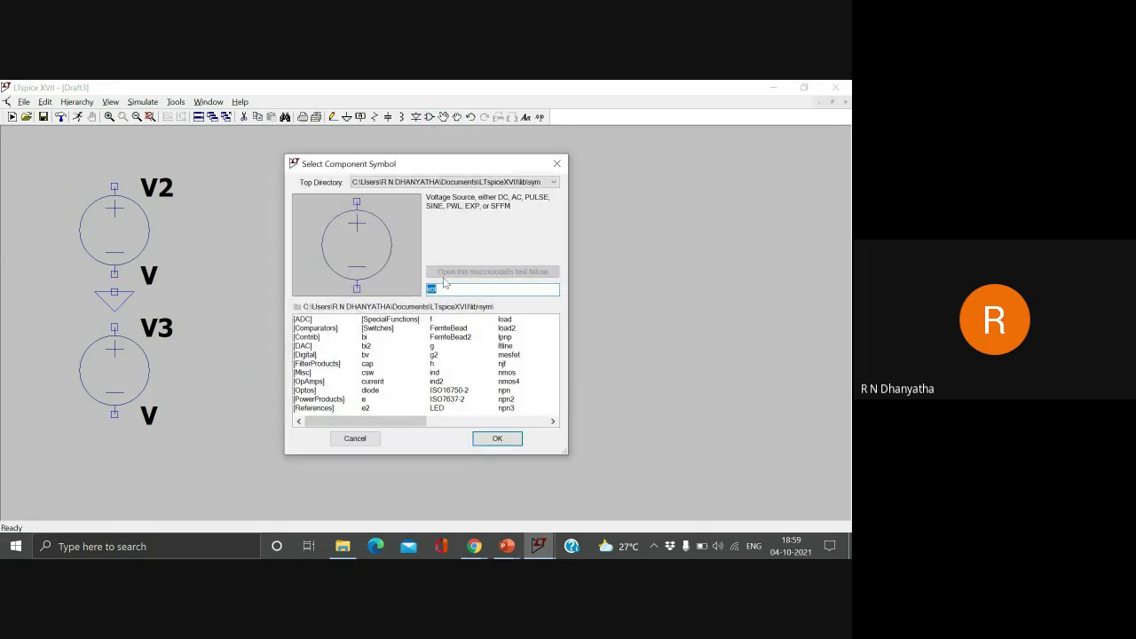
type("p")
type("opa")
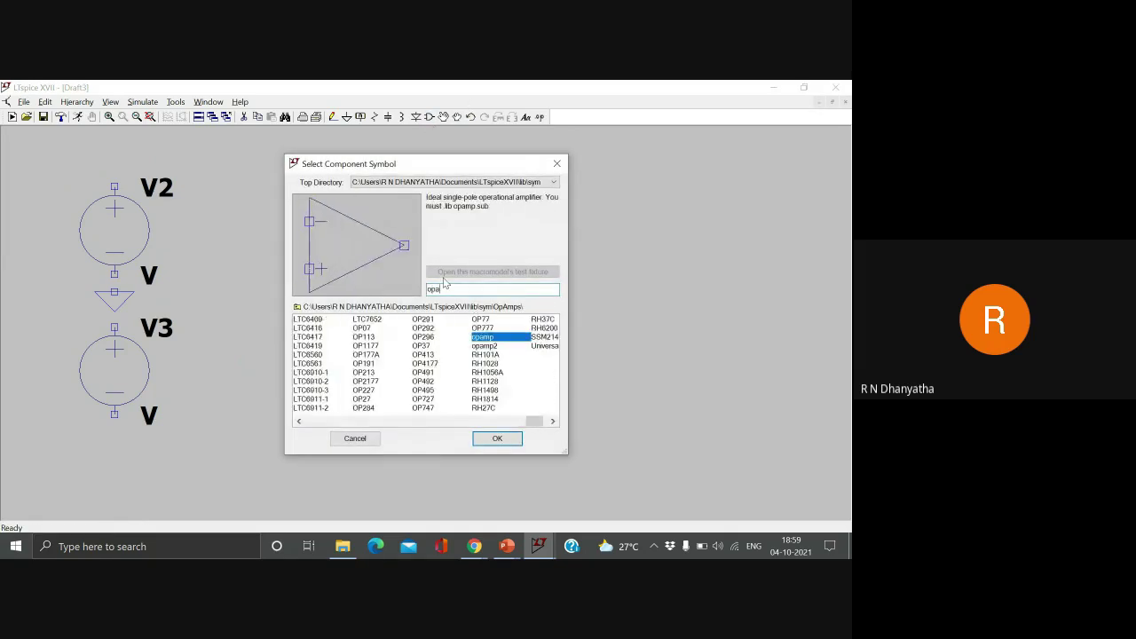
left_click(508, 348)
double_click(508, 348)
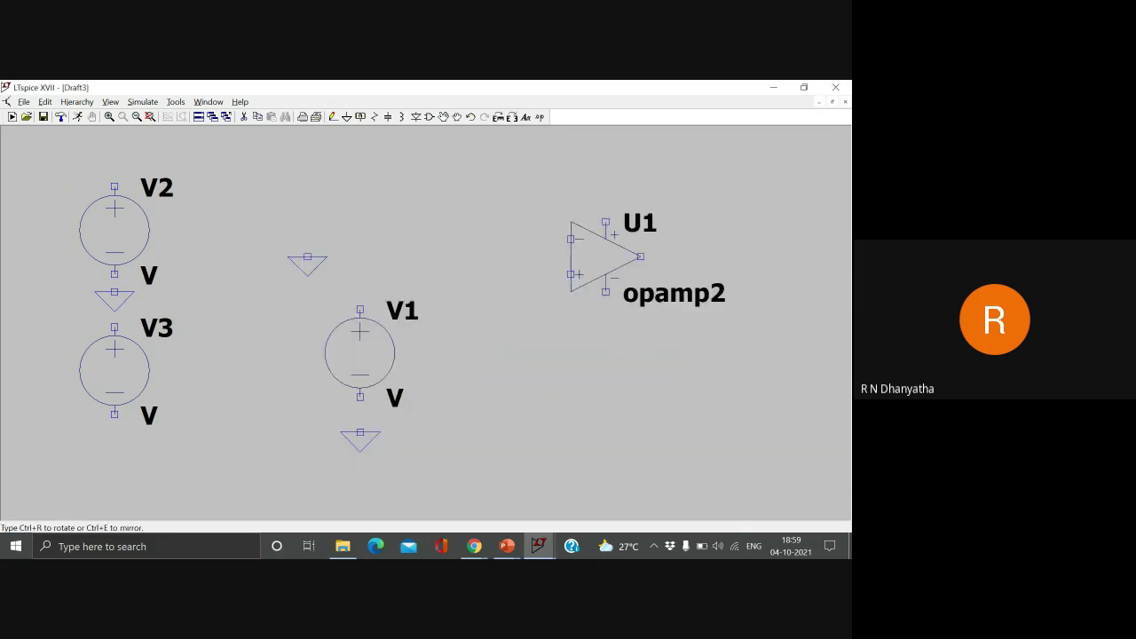
left_click(532, 253)
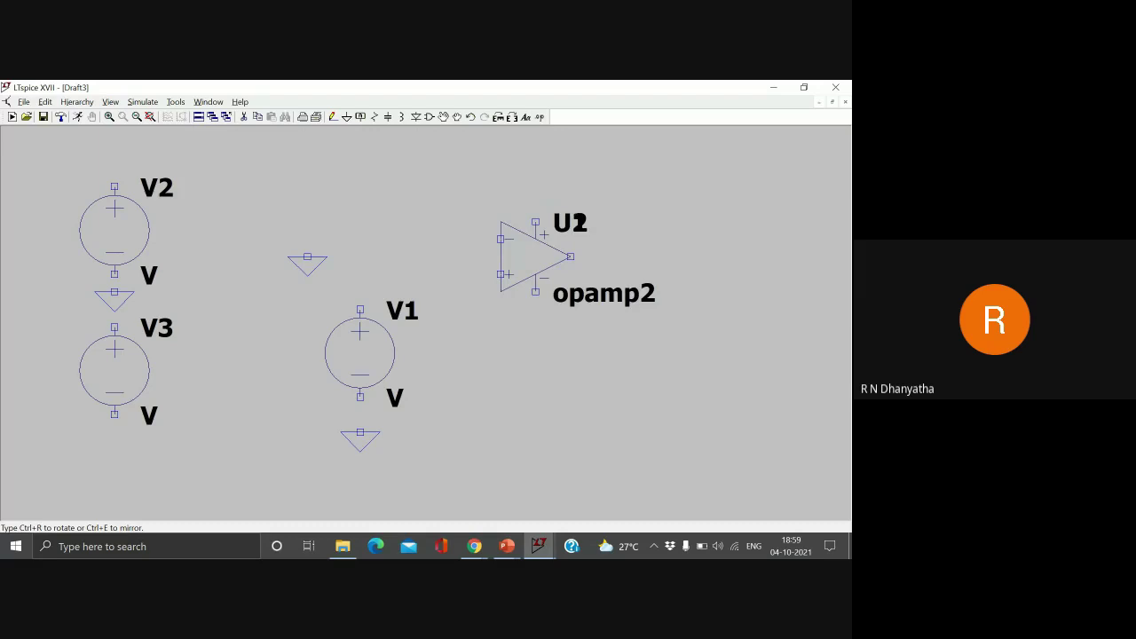
key("Escape")
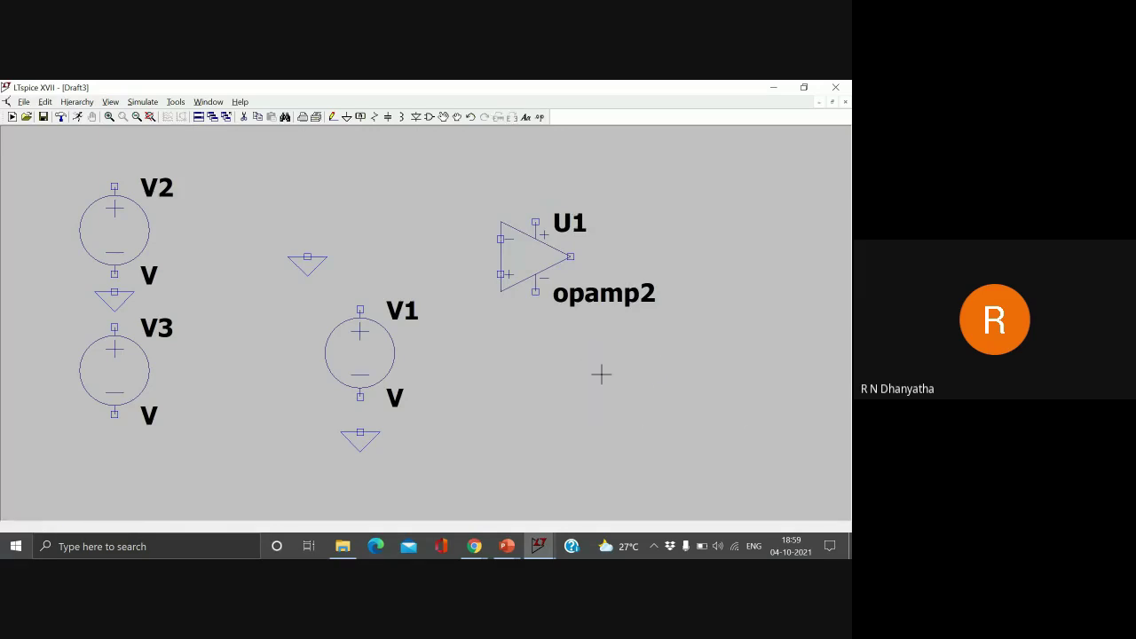
left_click(376, 117)
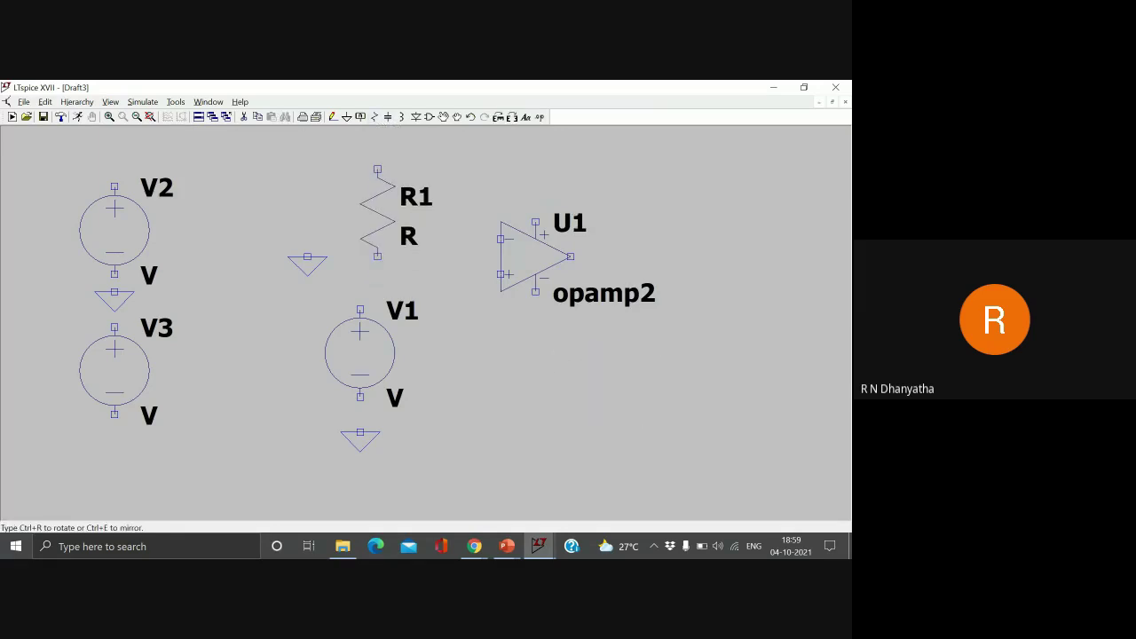
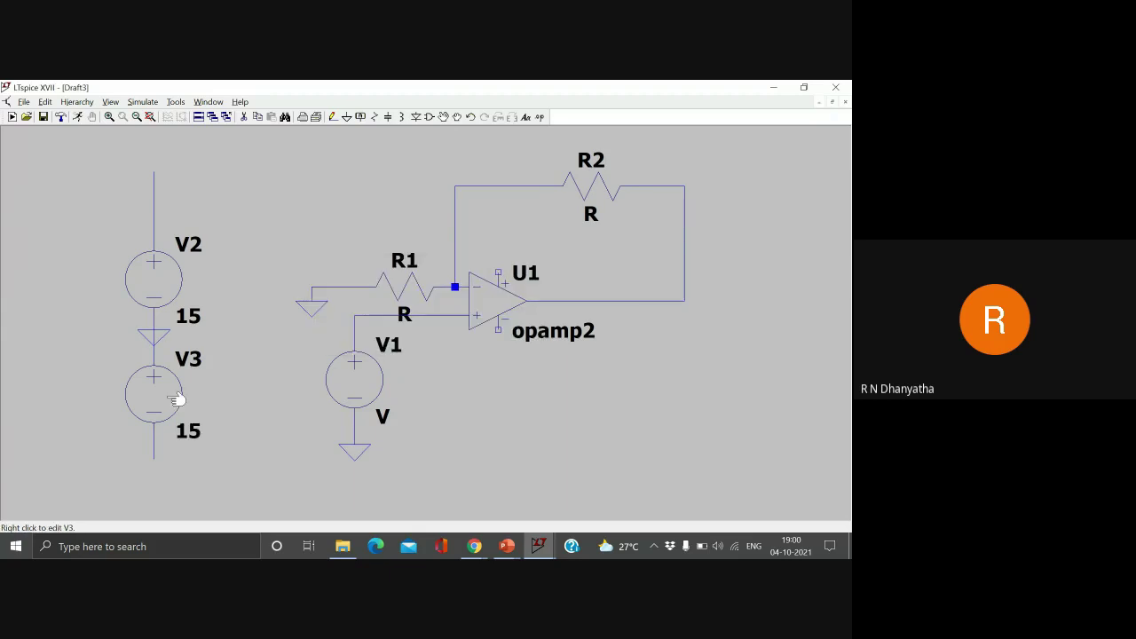
Step: Add vertical Vcc net labels to the wire above V2 and to the op amp's positive supply pin
left_click(360, 116)
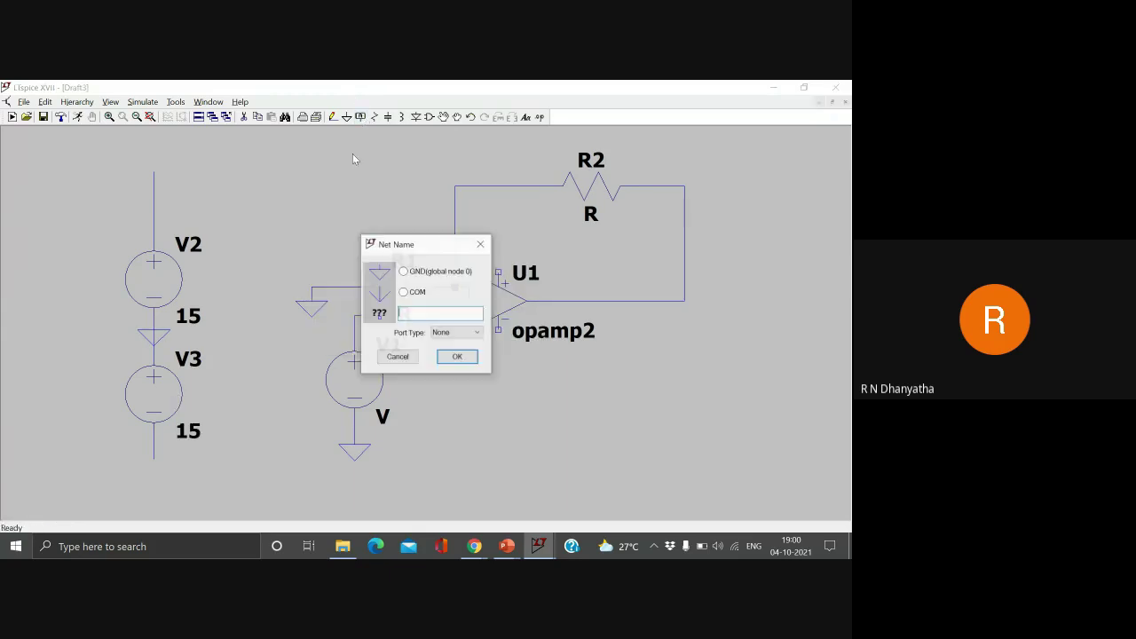
type("Vcc")
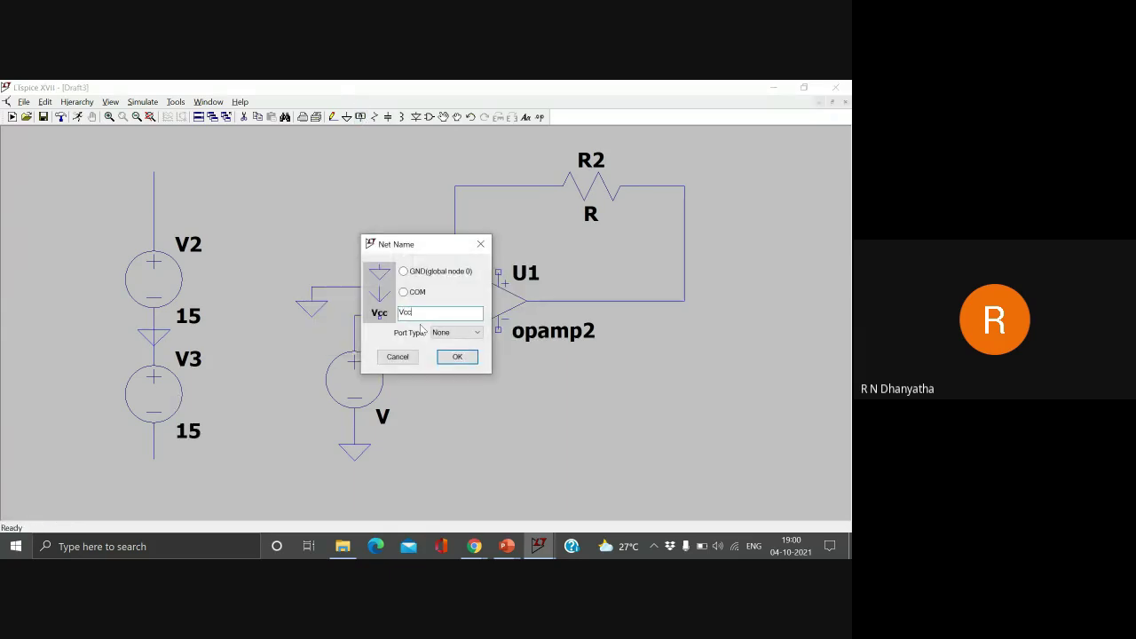
key("Return")
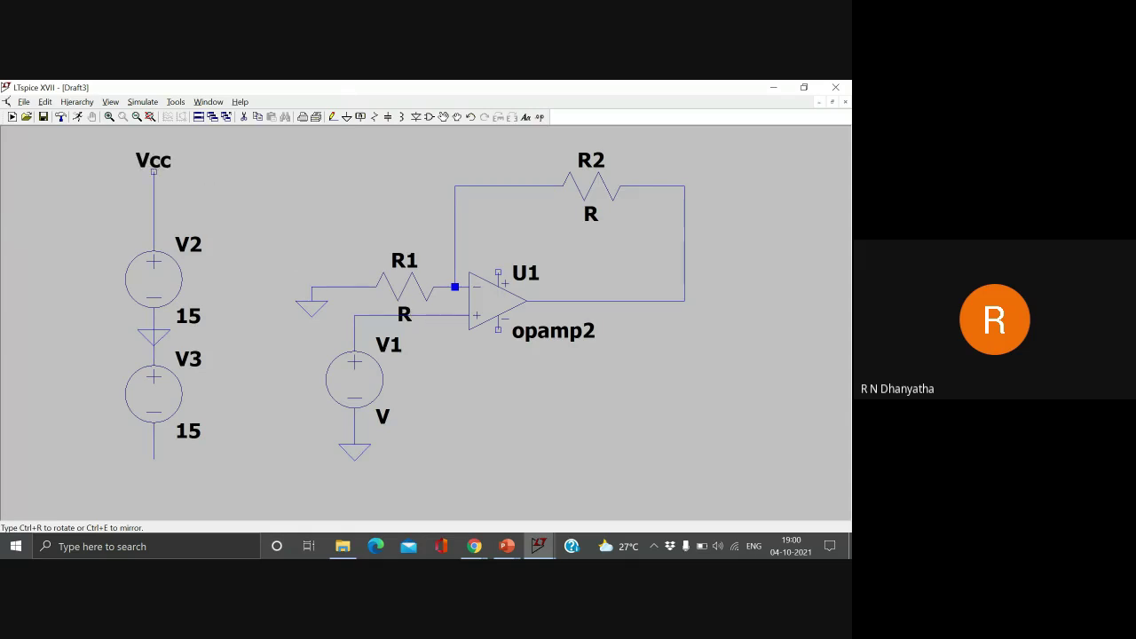
key("ctrl+r")
left_click(155, 200)
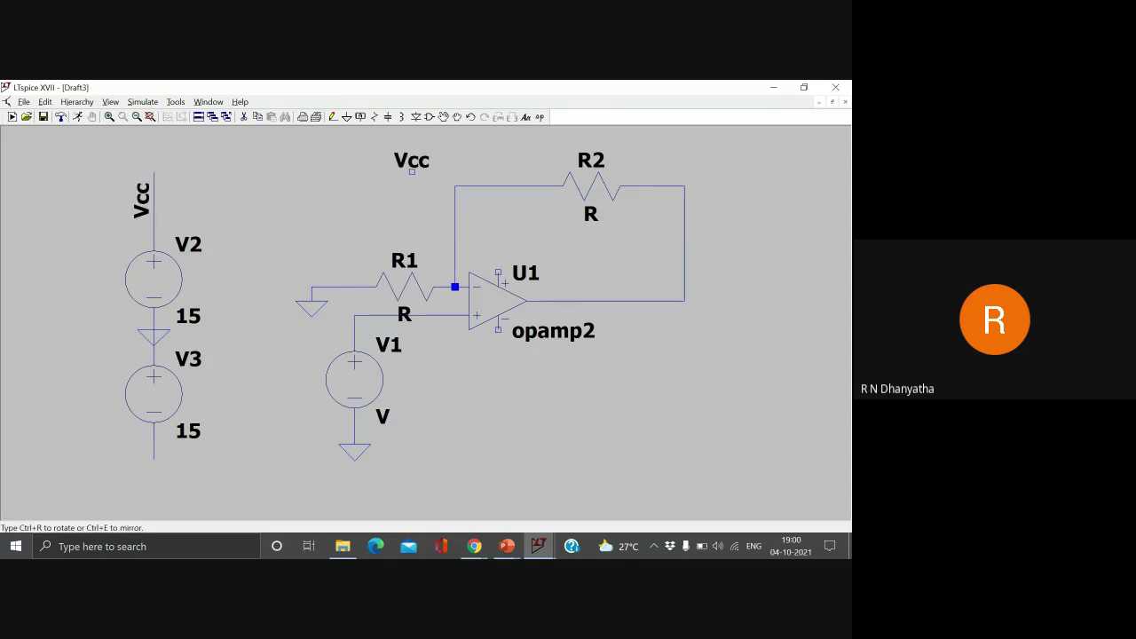
key("ctrl+r")
left_click(498, 270)
key("Escape")
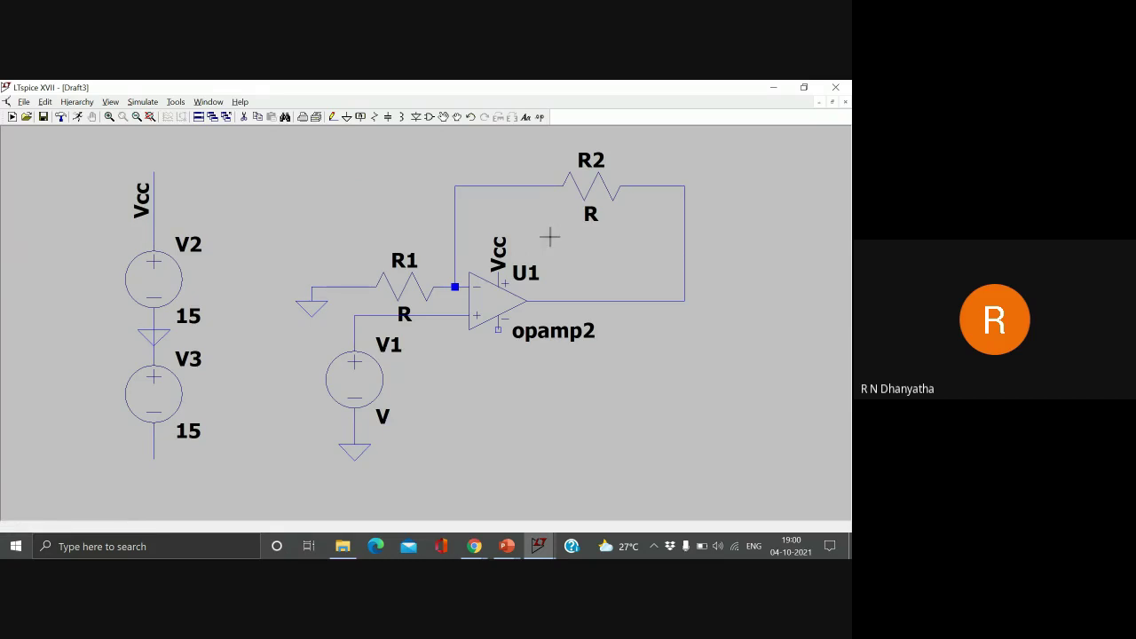
left_click(540, 118)
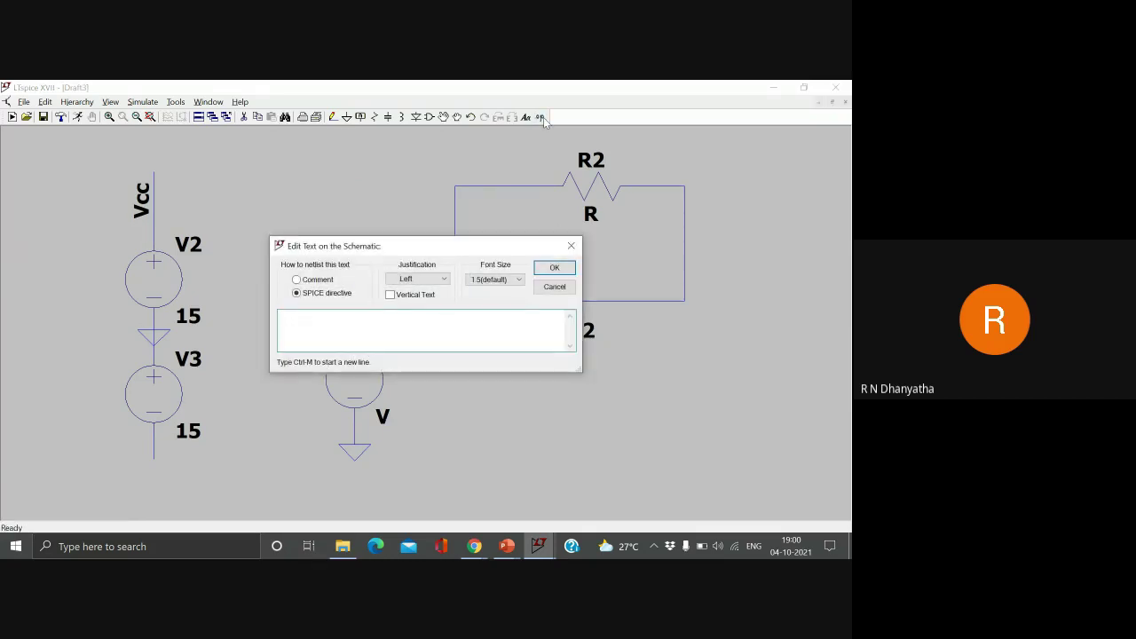
left_click(571, 245)
Step: Add vertical -Vcc net labels to the op amp's negative supply pin and to the wire below V3
left_click(363, 121)
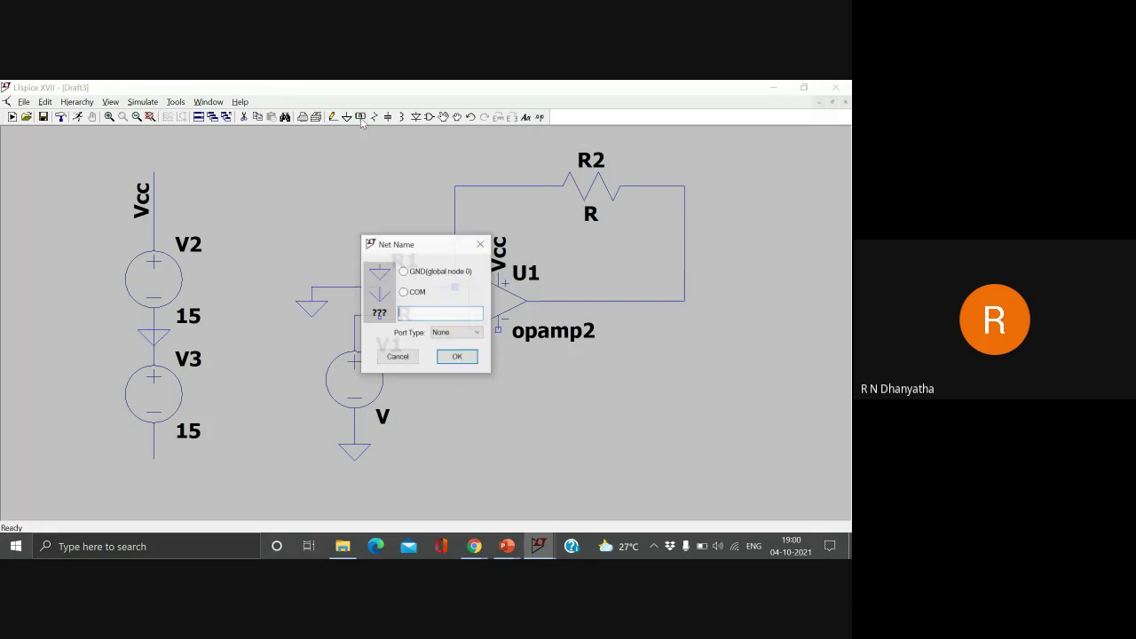
type("-Vcc")
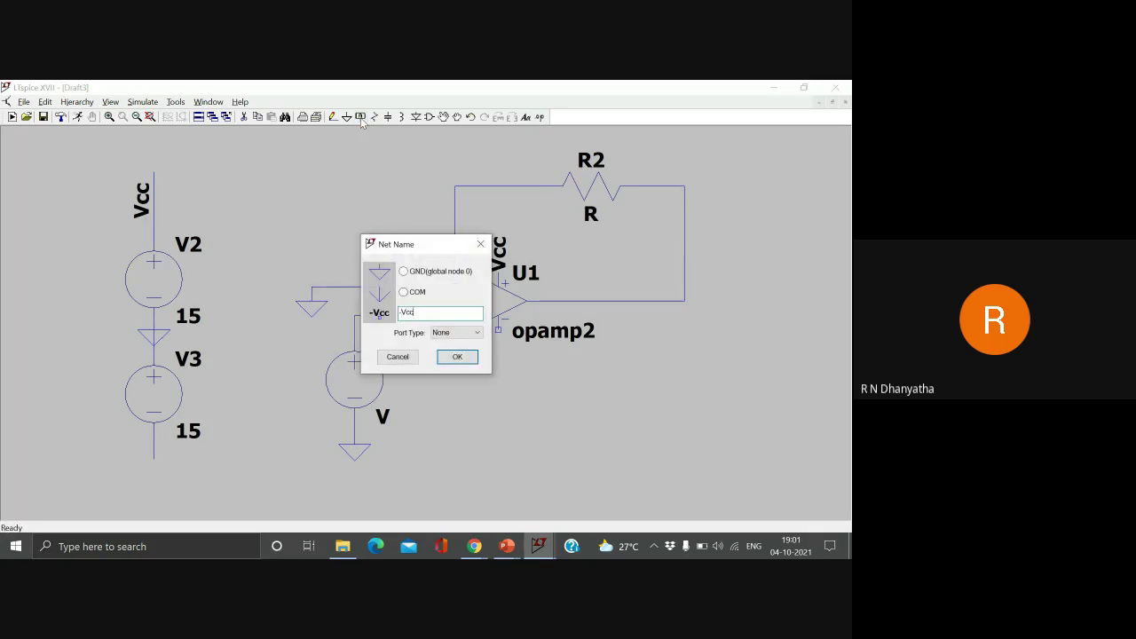
key("Return")
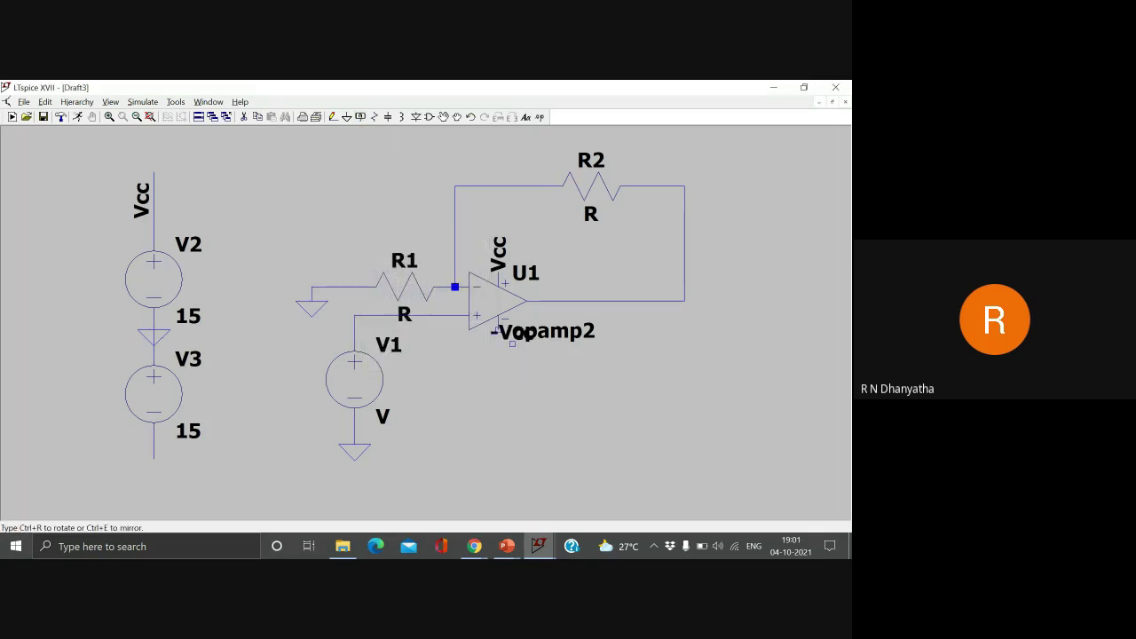
key("ctrl+r")
left_click(498, 330)
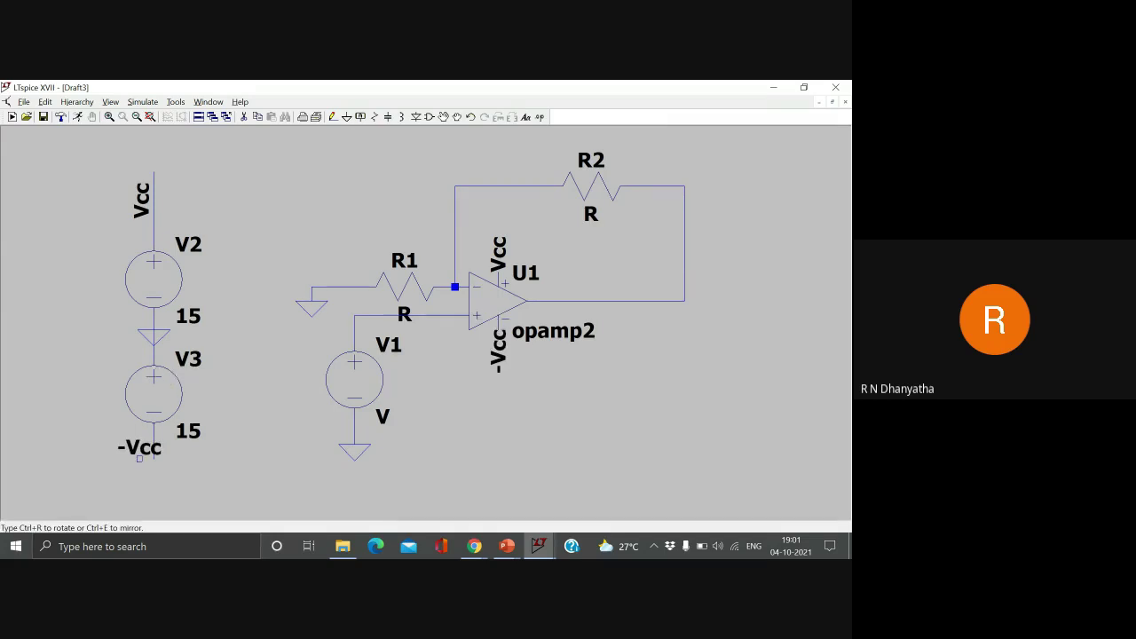
key("ctrl+r")
left_click(153, 458)
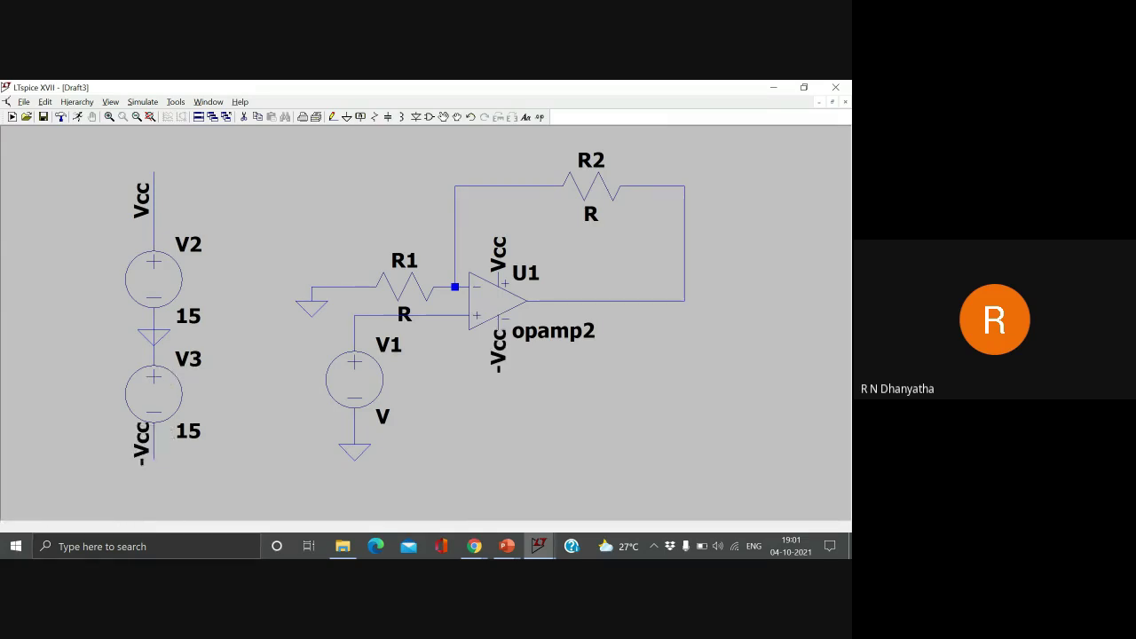
key("Escape")
Step: Add a net label named Vout at the corner of the op amp's output wire and R2's feedback wire
left_click(360, 118)
type("Vout")
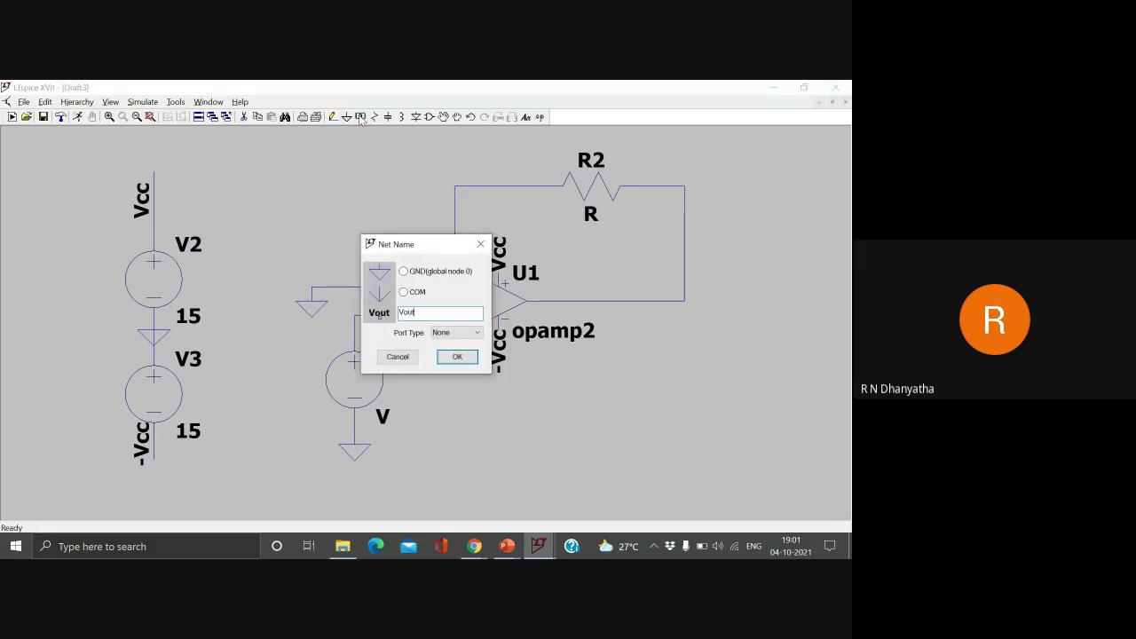
key("Return")
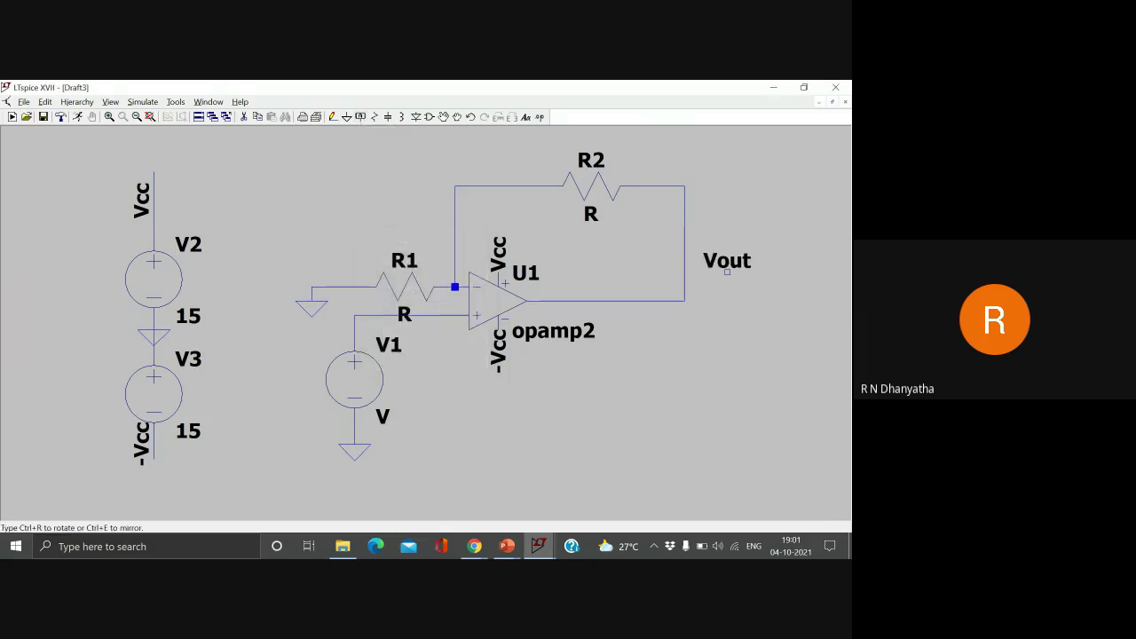
left_click(685, 301)
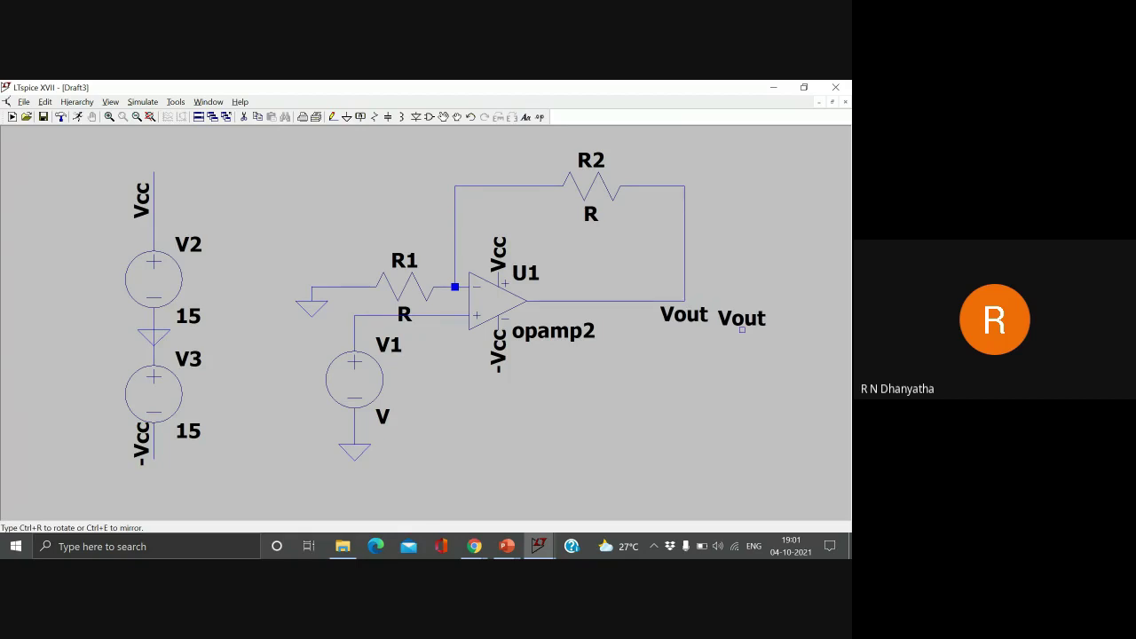
key("Escape")
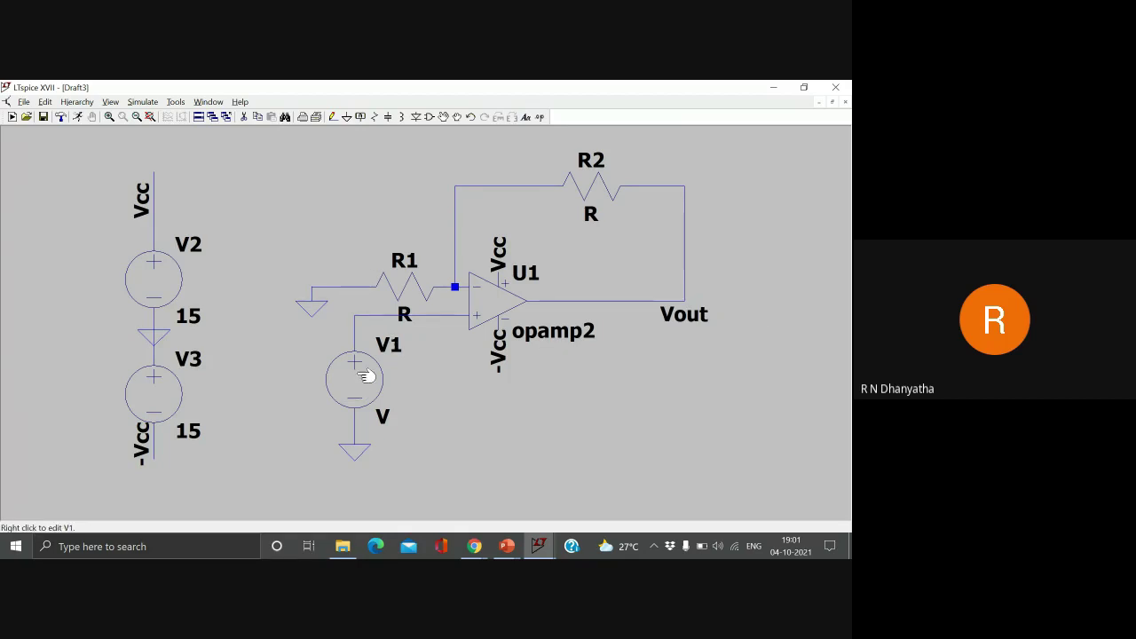
Step: Define voltage source V1 as a SINE function with 0 V DC offset, 2 V amplitude and 1k Hz frequency
right_click(364, 376)
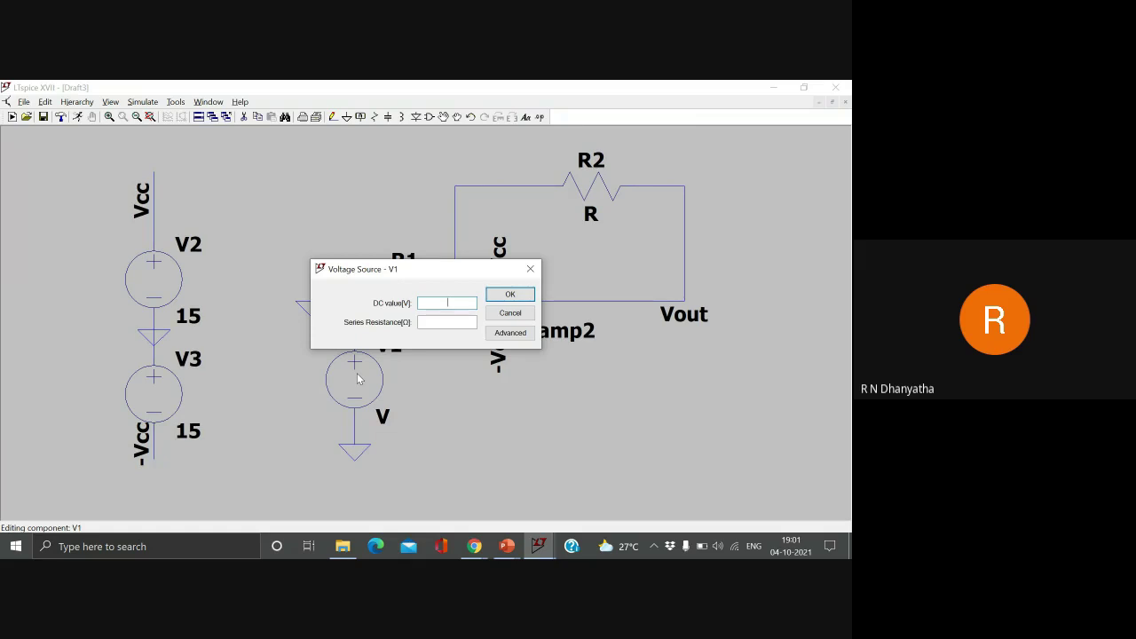
left_click(509, 334)
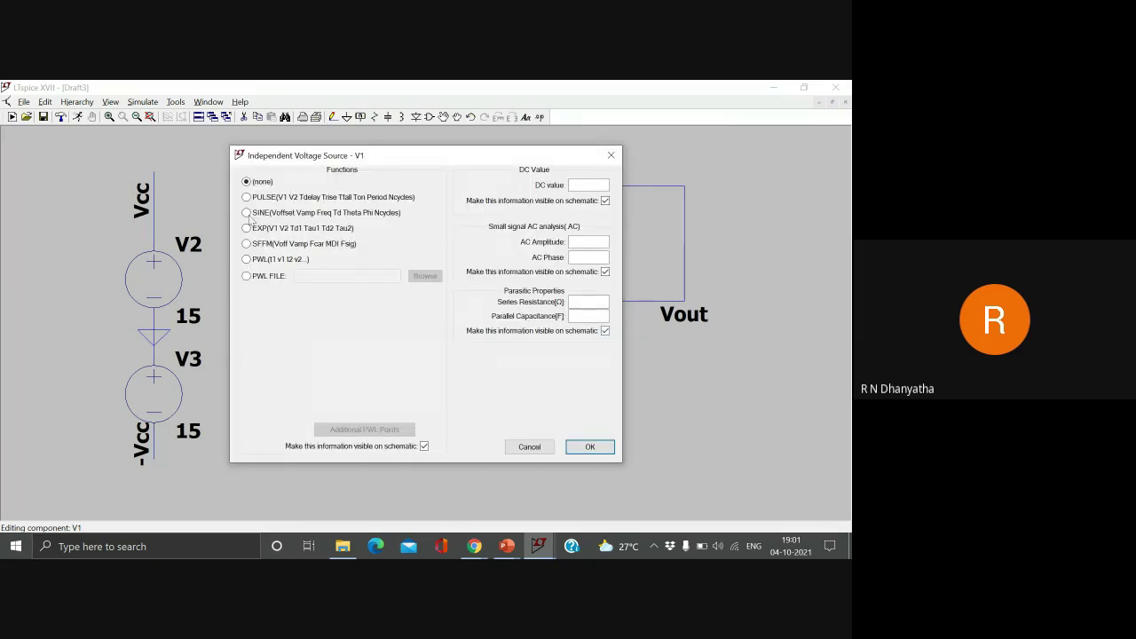
left_click(246, 213)
left_click(389, 307)
type("0")
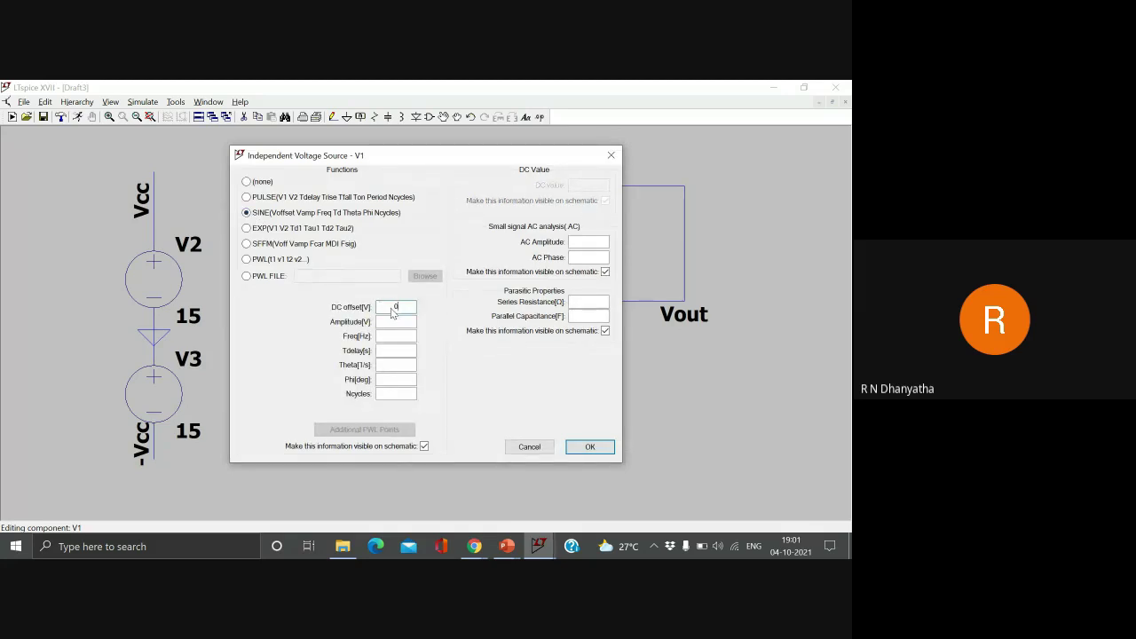
left_click(397, 323)
type("2")
left_click(398, 337)
type("1k")
key("Return")
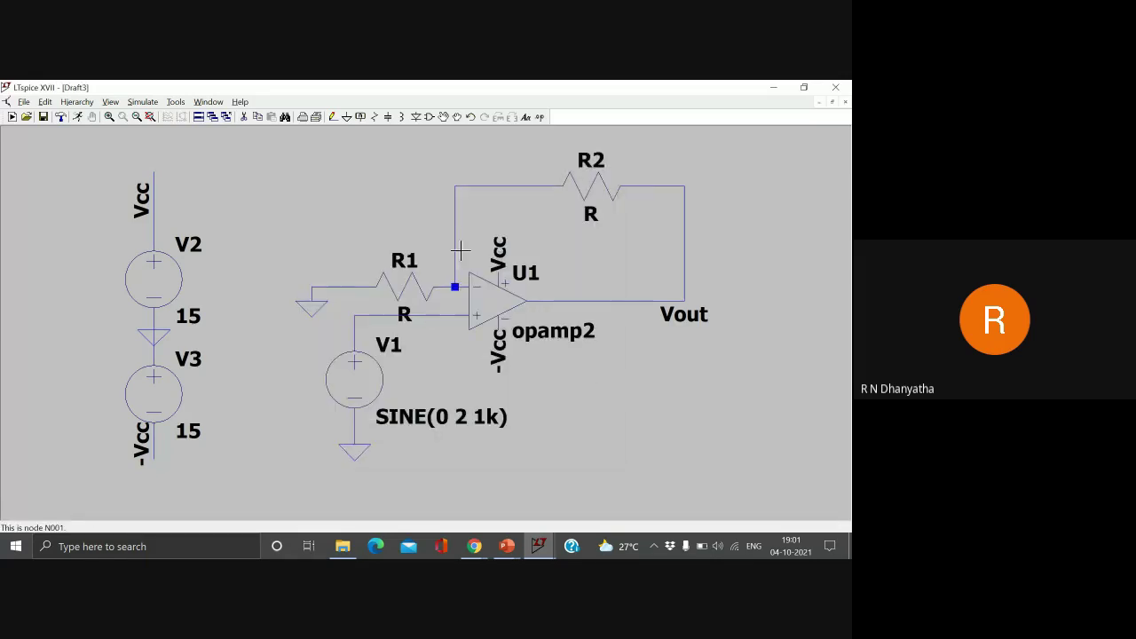
Step: Set the resistance of R1 to 1k and of feedback resistor R2 to 2k
right_click(413, 293)
type("1k")
key("Return")
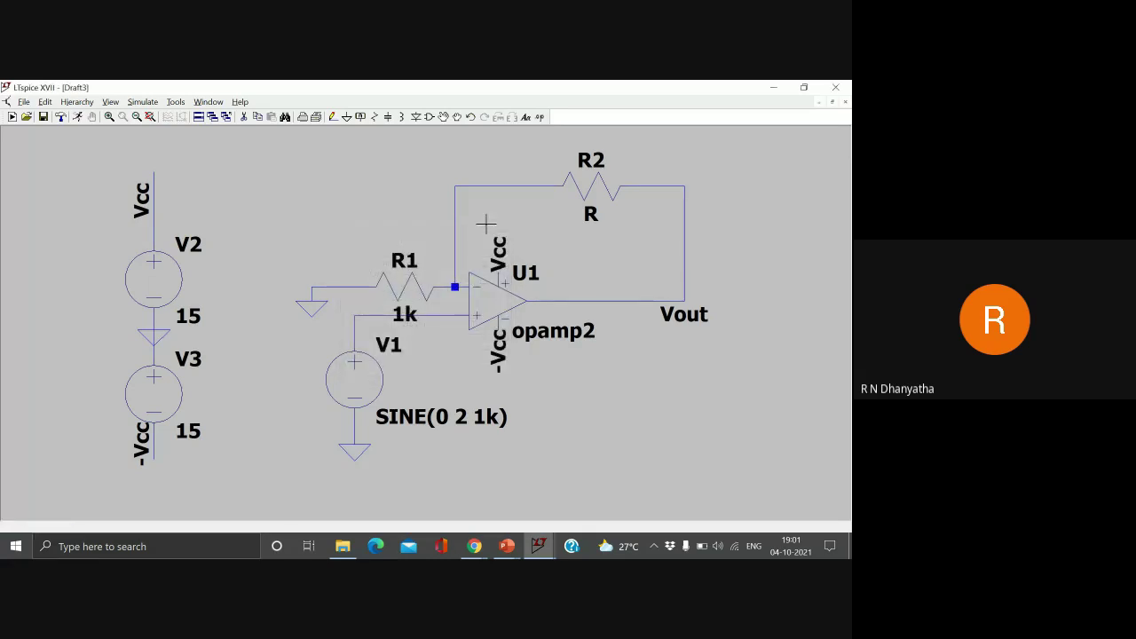
right_click(597, 188)
type("2k")
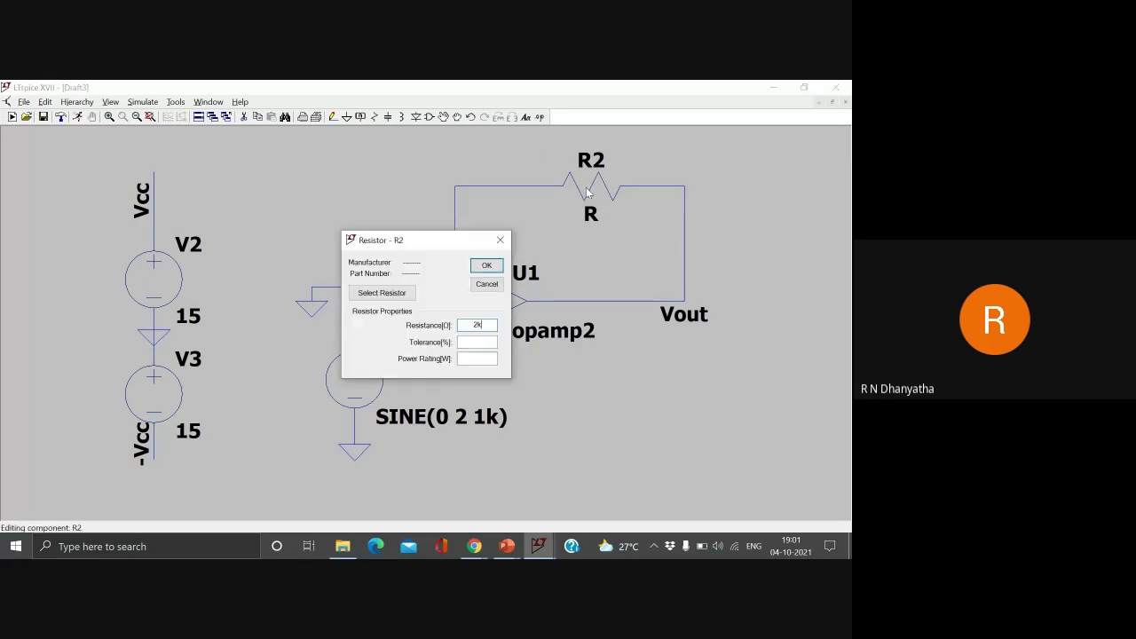
key("Return")
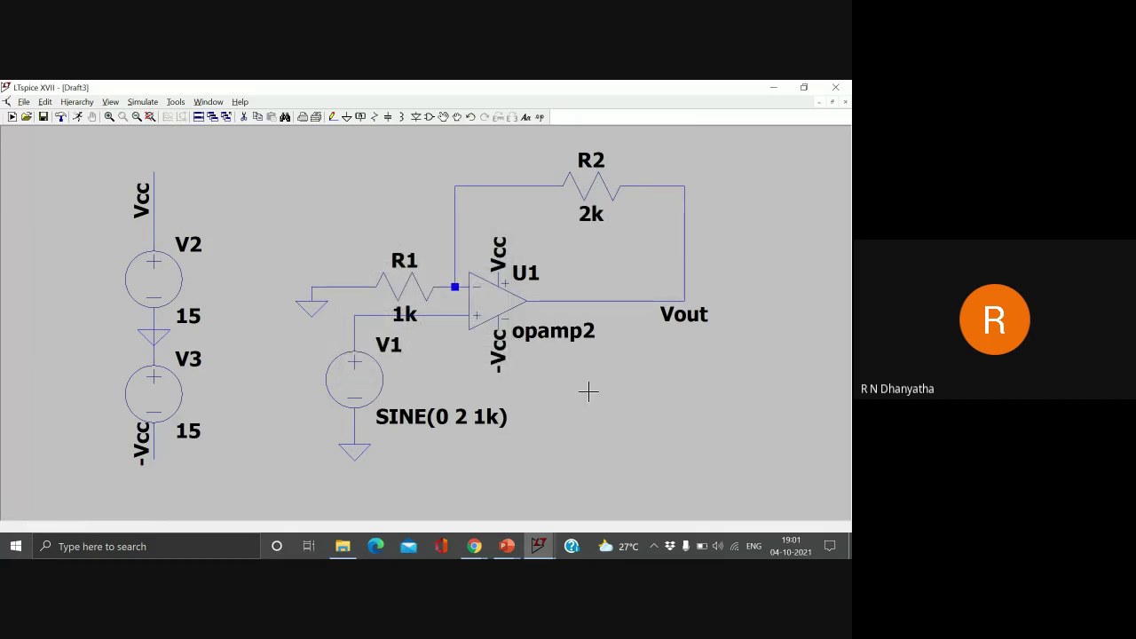
Step: Replace op amp U1's value with LM741/NS, copied from the .SUBCKT line of the open LM741 model file
right_click(541, 334)
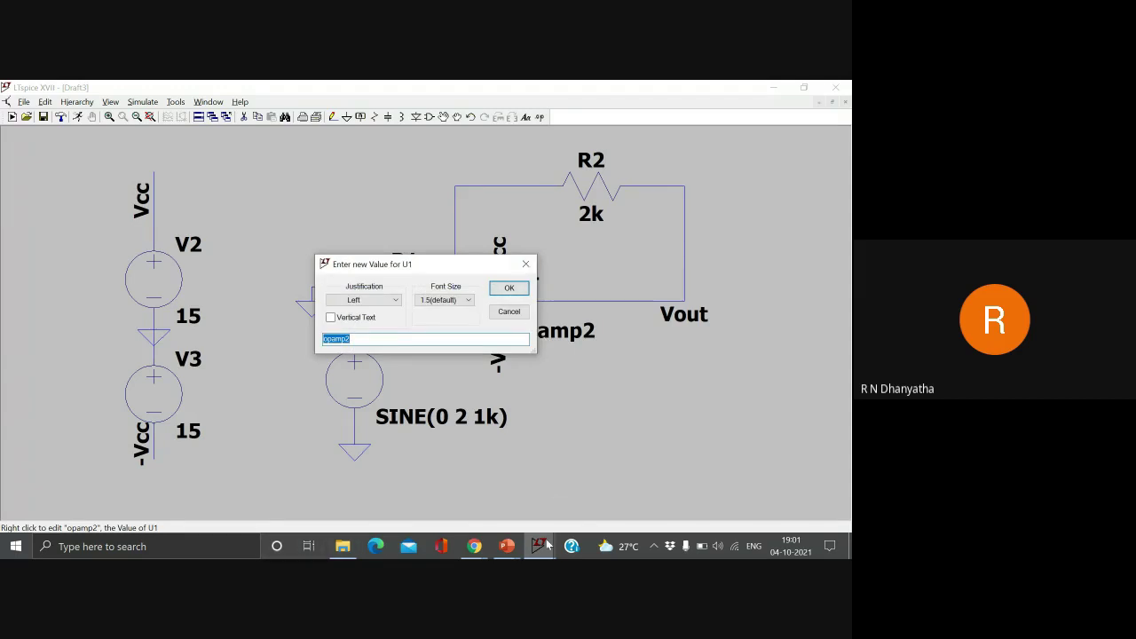
mouse_move(538, 546)
left_click(575, 507)
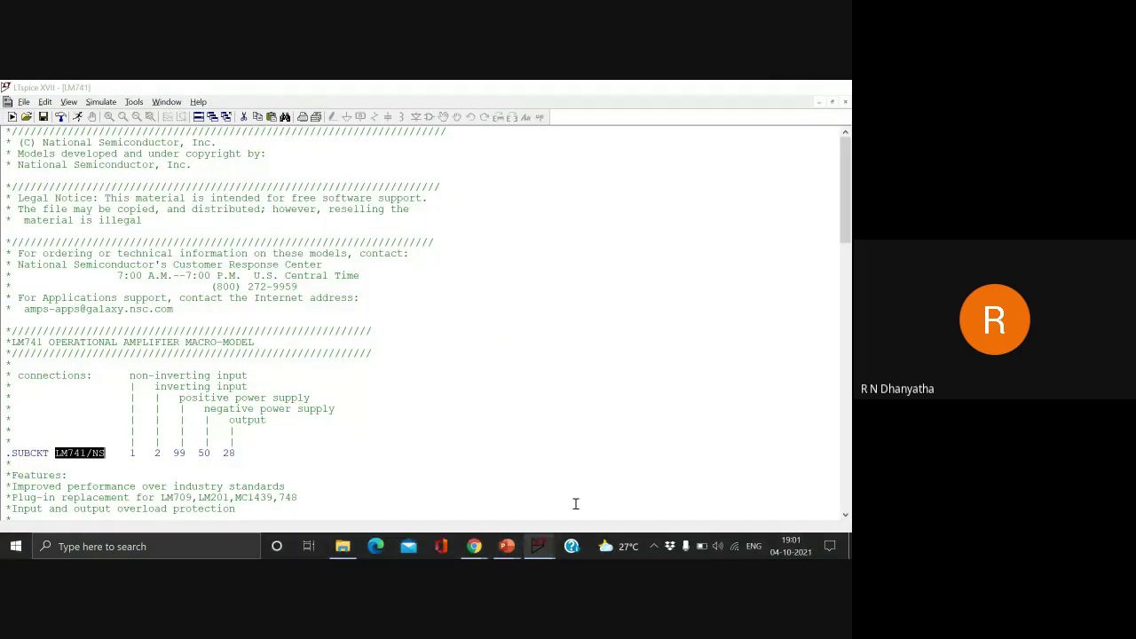
left_click_drag(56, 452, 111, 452)
key("ctrl+c")
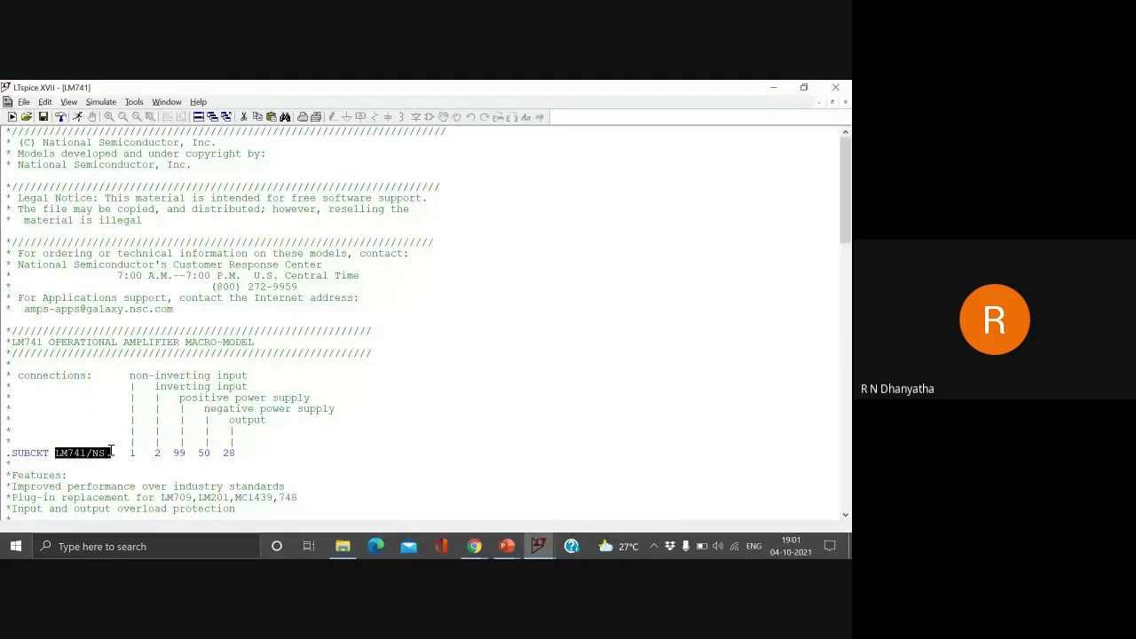
mouse_move(540, 546)
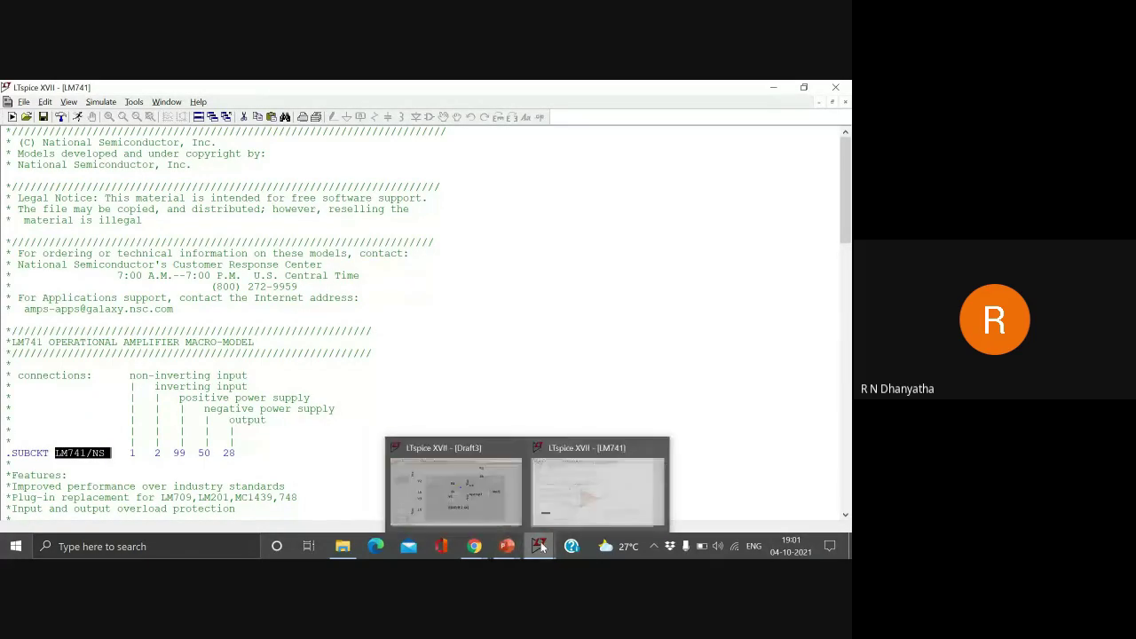
left_click(496, 503)
double_click(364, 339)
key("ctrl+v")
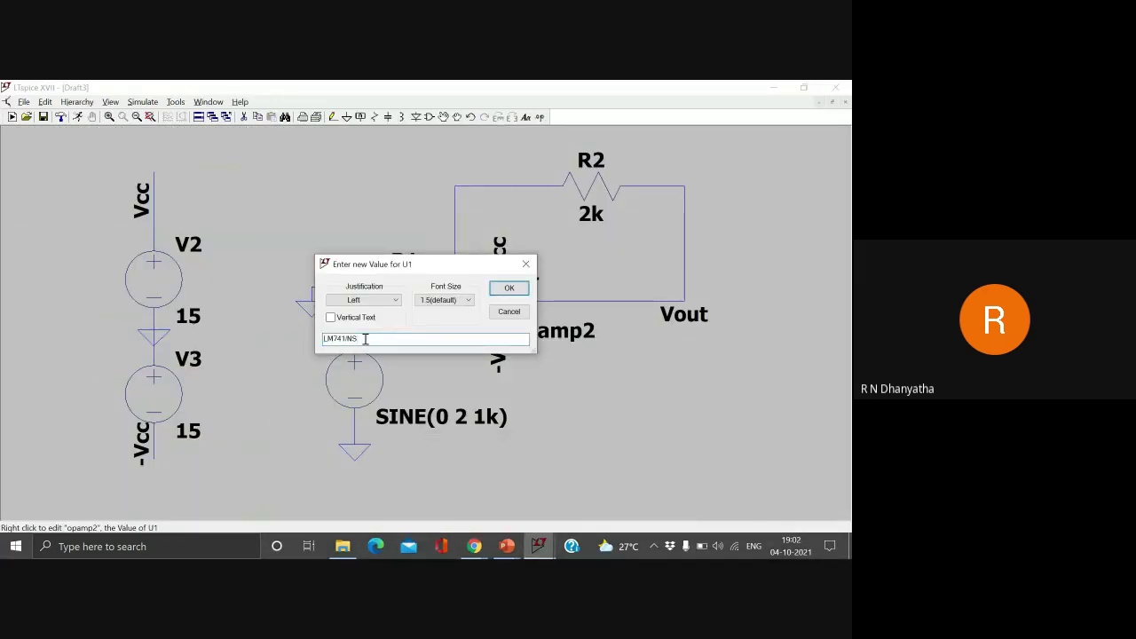
key("Return")
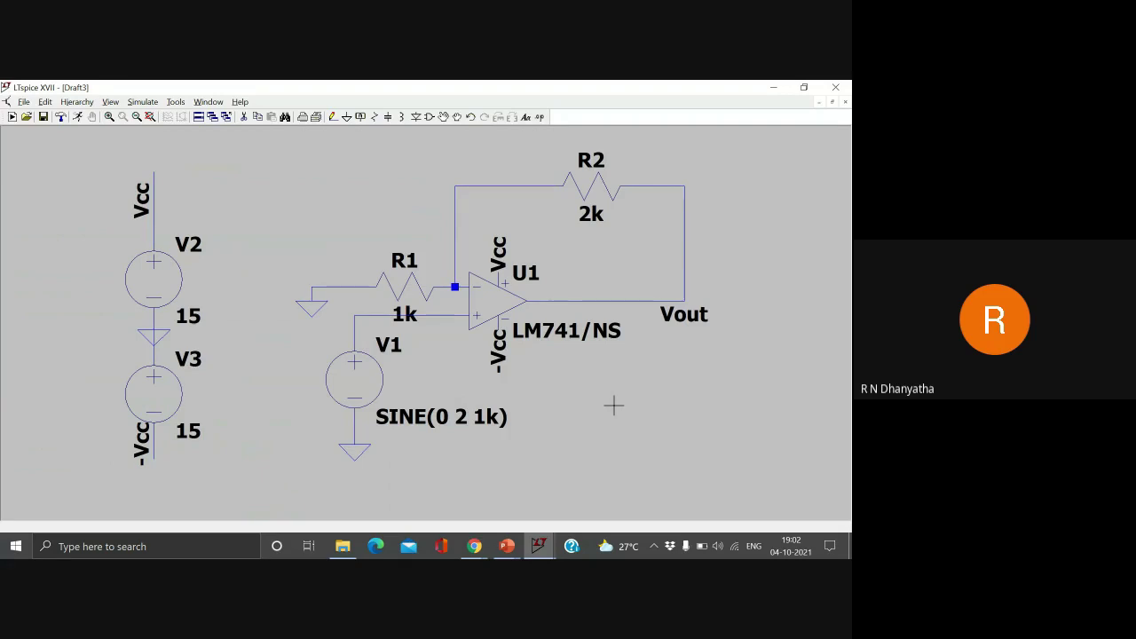
Step: Switch to File Explorer and copy the full path of the snom211 (1) folder that holds the LM741 model files
mouse_move(467, 549)
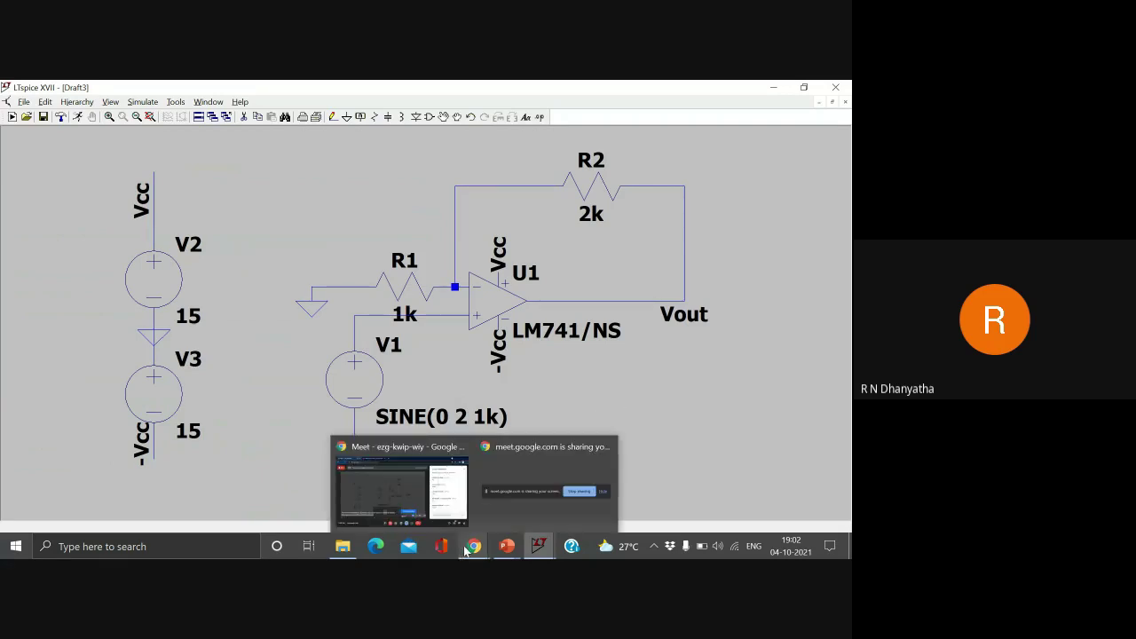
left_click(343, 546)
left_click(278, 124)
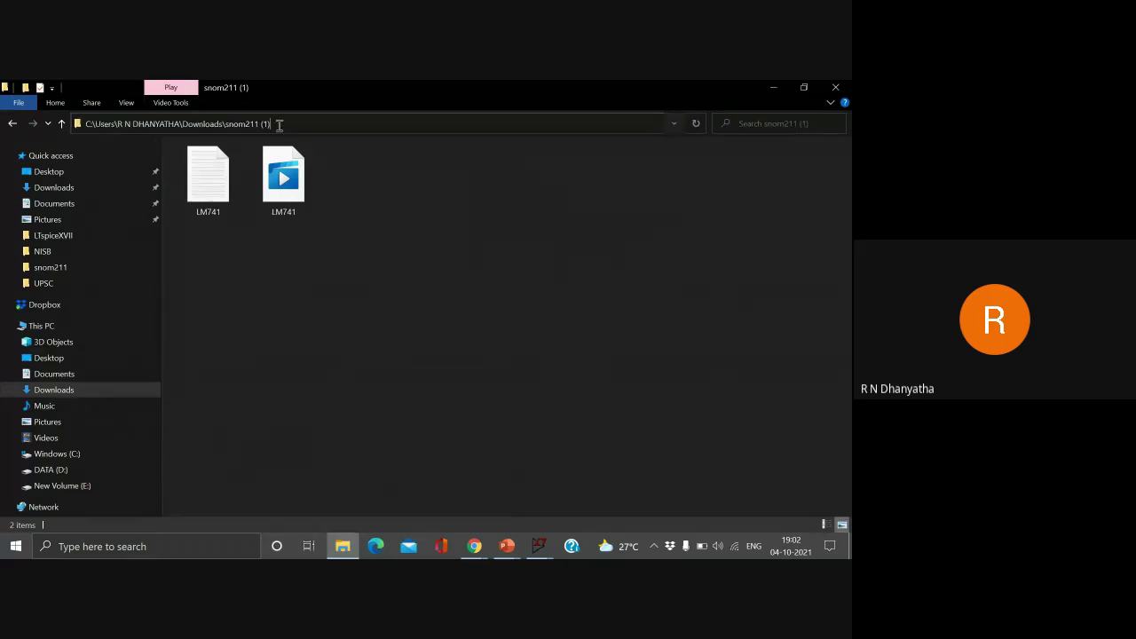
key("ctrl+a")
key("ctrl+c")
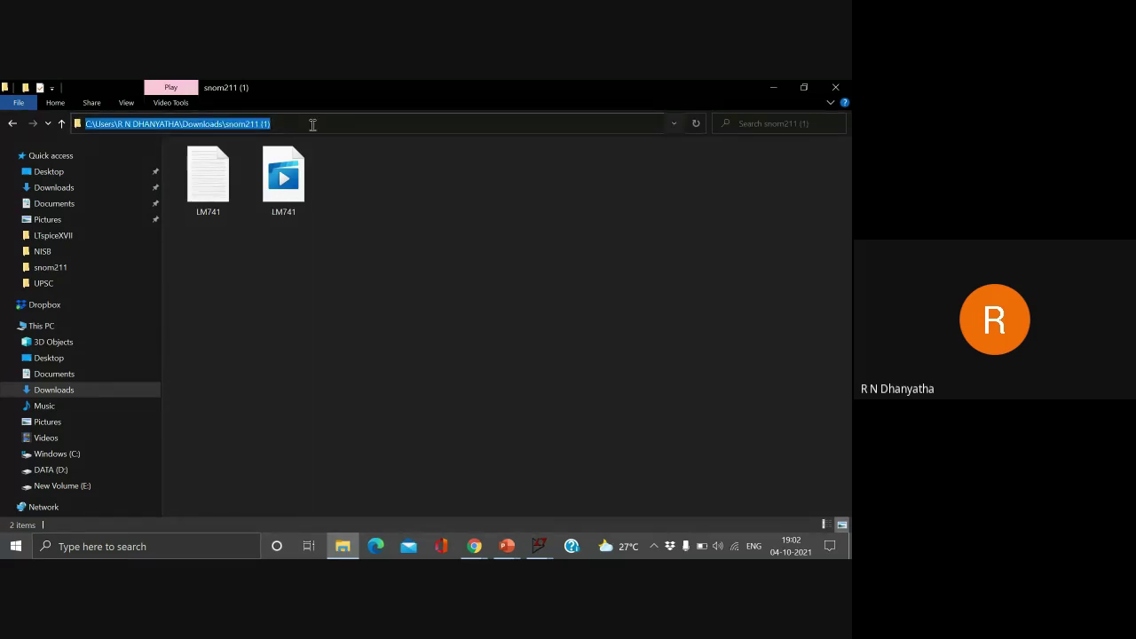
mouse_move(539, 546)
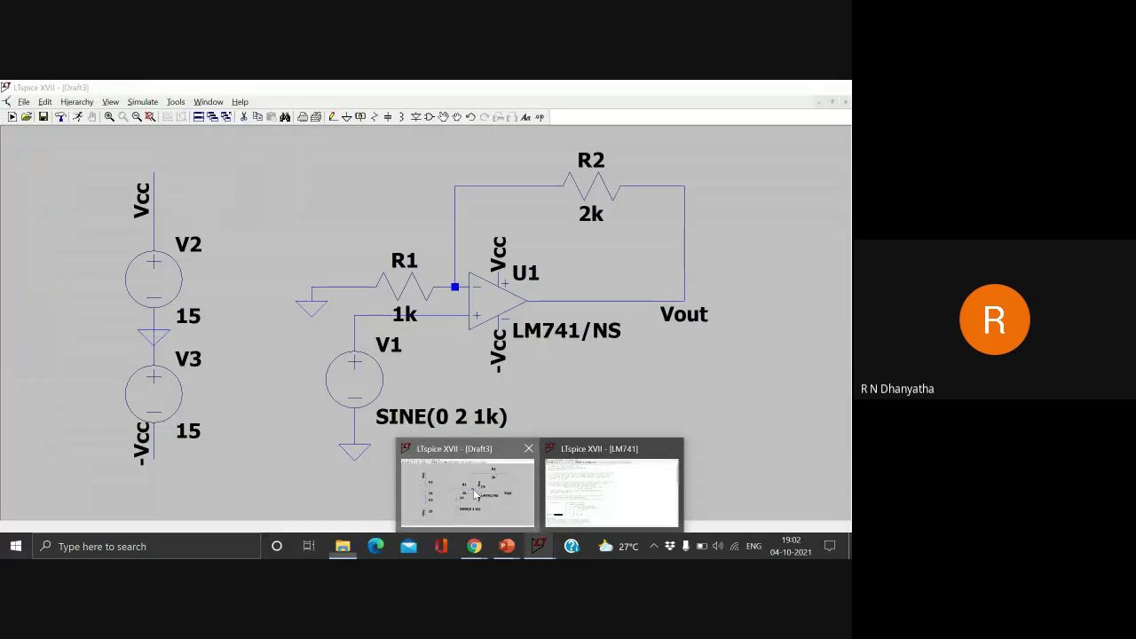
Step: Add a SPICE .include directive with the full path to LM741.MOD in the snom211 (1) downloads folder, placed below the circuit
left_click(475, 495)
left_click(539, 116)
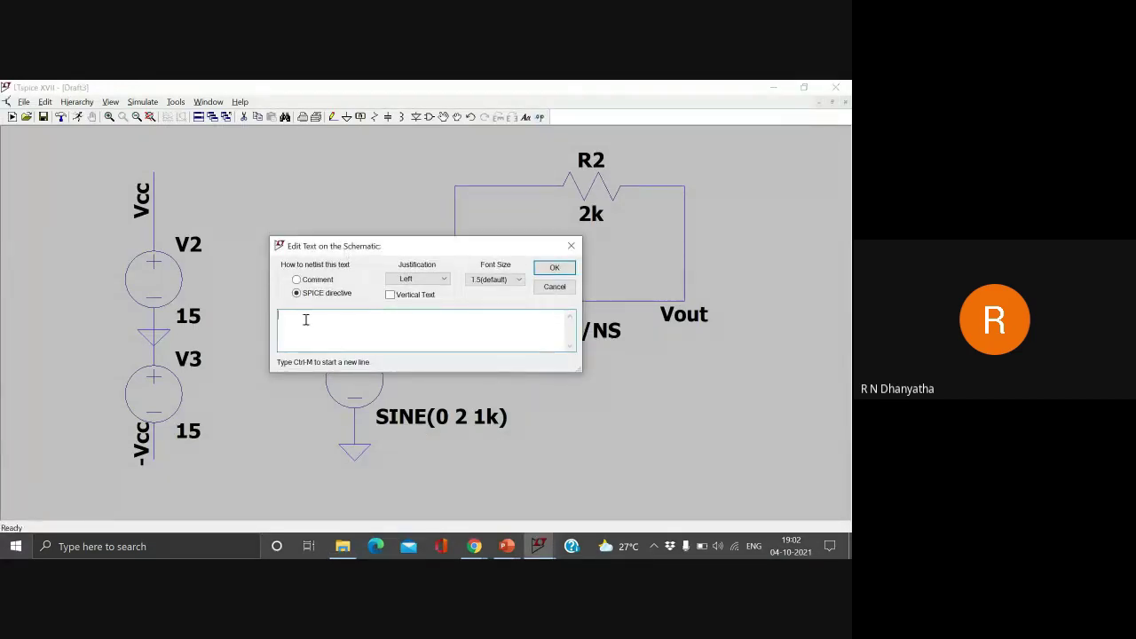
type(".include")
key("ctrl+v")
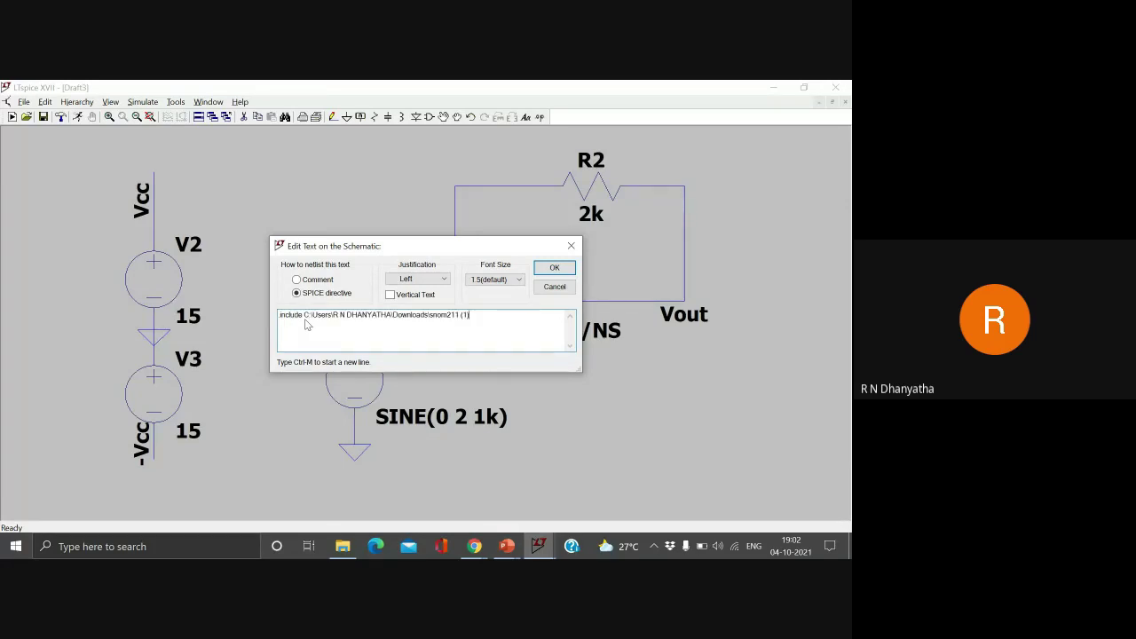
type("\\LM741.MOD")
key("Return")
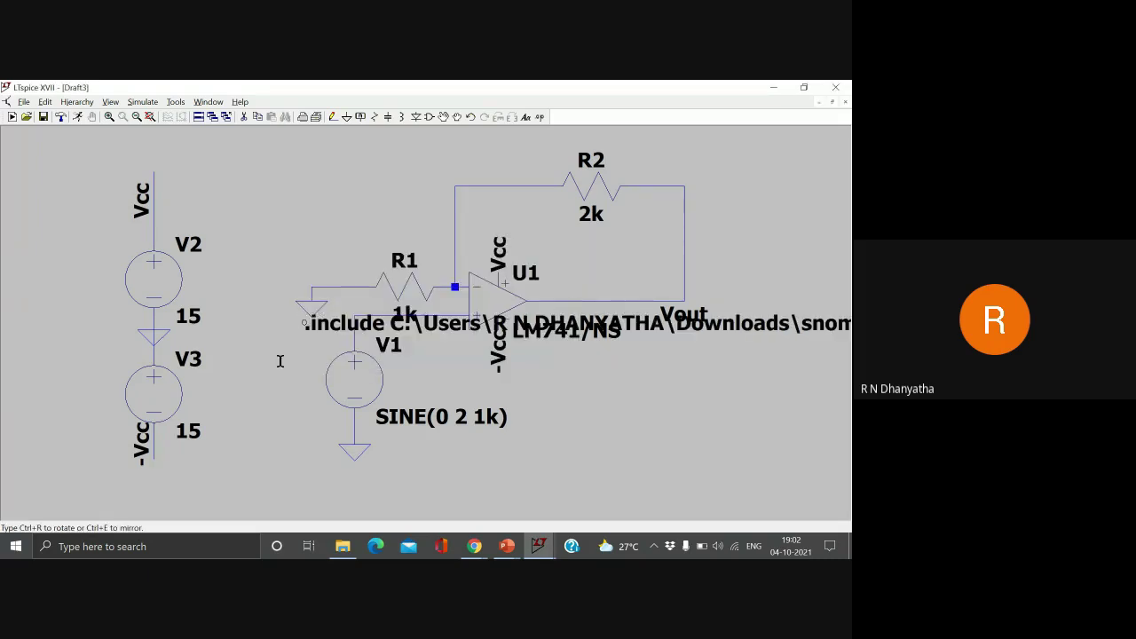
left_click(65, 497)
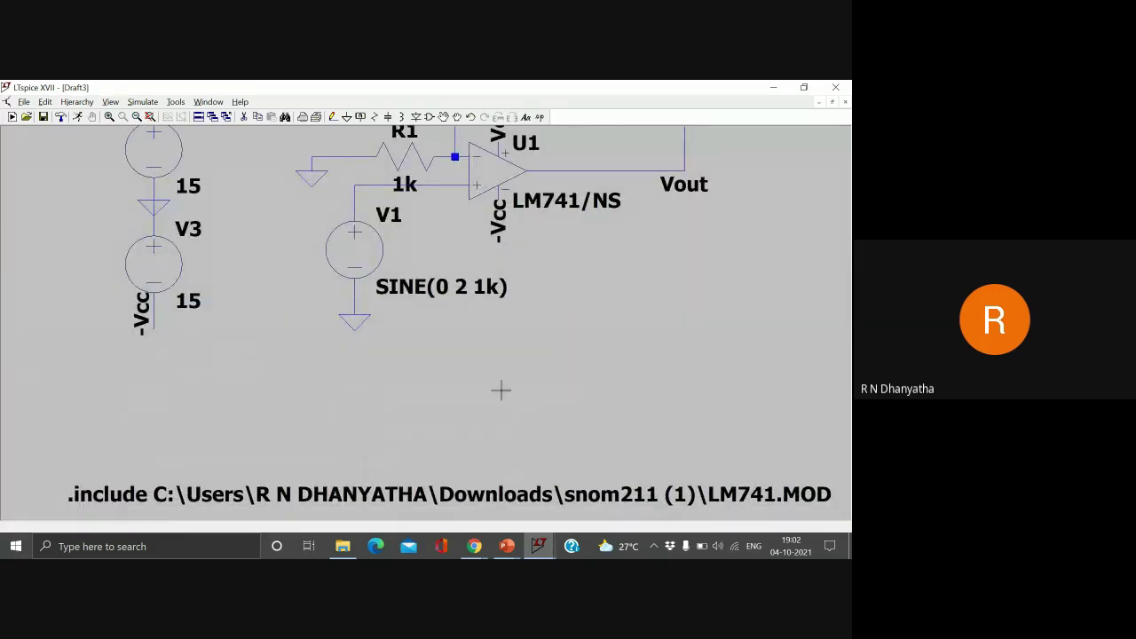
Step: Add the comment "Non-inverting amplifier" beneath the op-amp circuit, above the .include directive
scroll(479, 415, "down", 3)
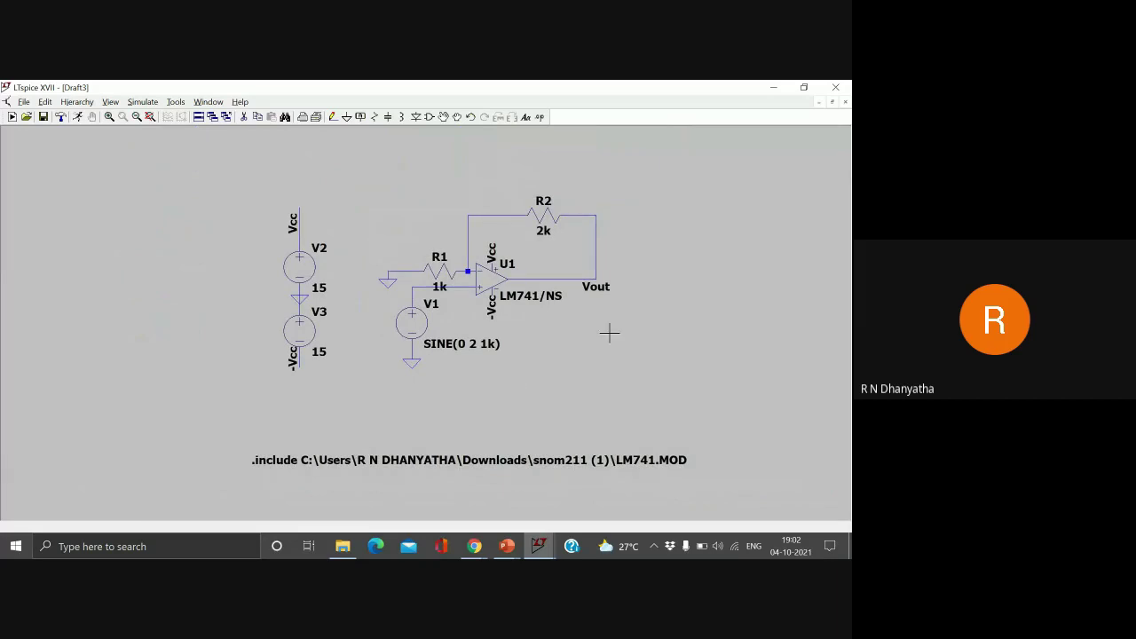
left_click_drag(485, 343, 520, 311)
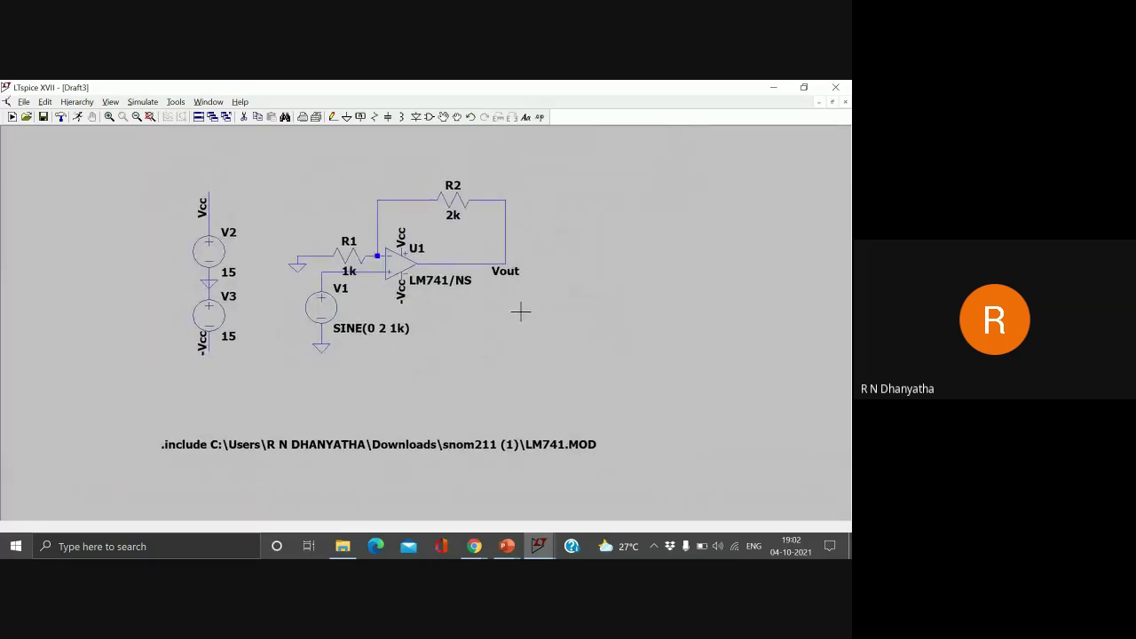
left_click(532, 115)
type("N")
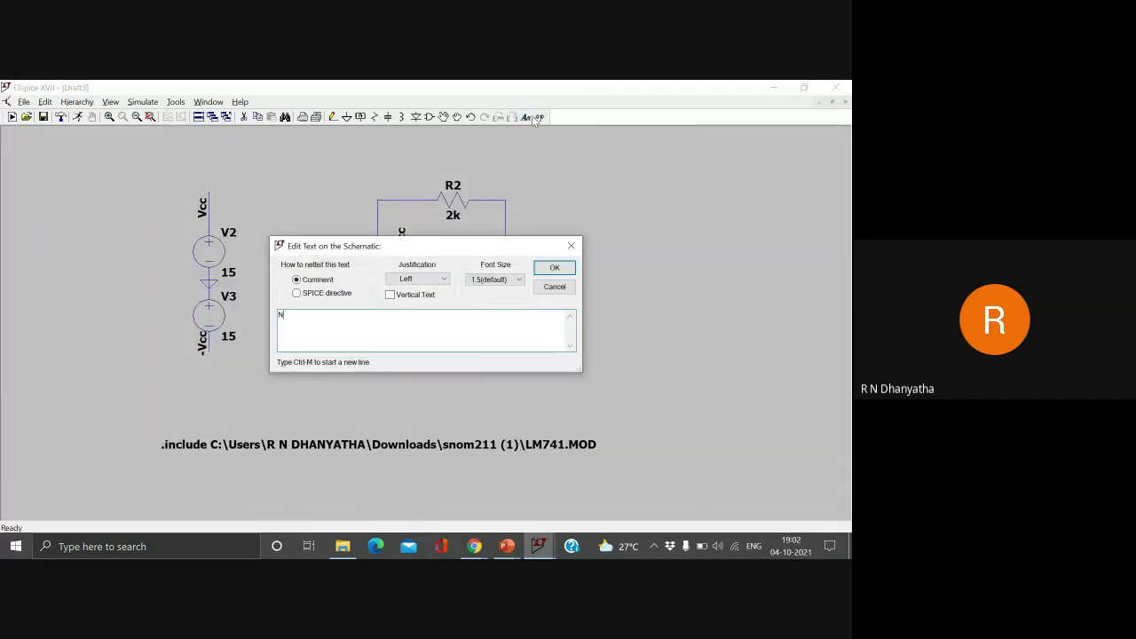
type("on-inverting amplifier")
key("Return")
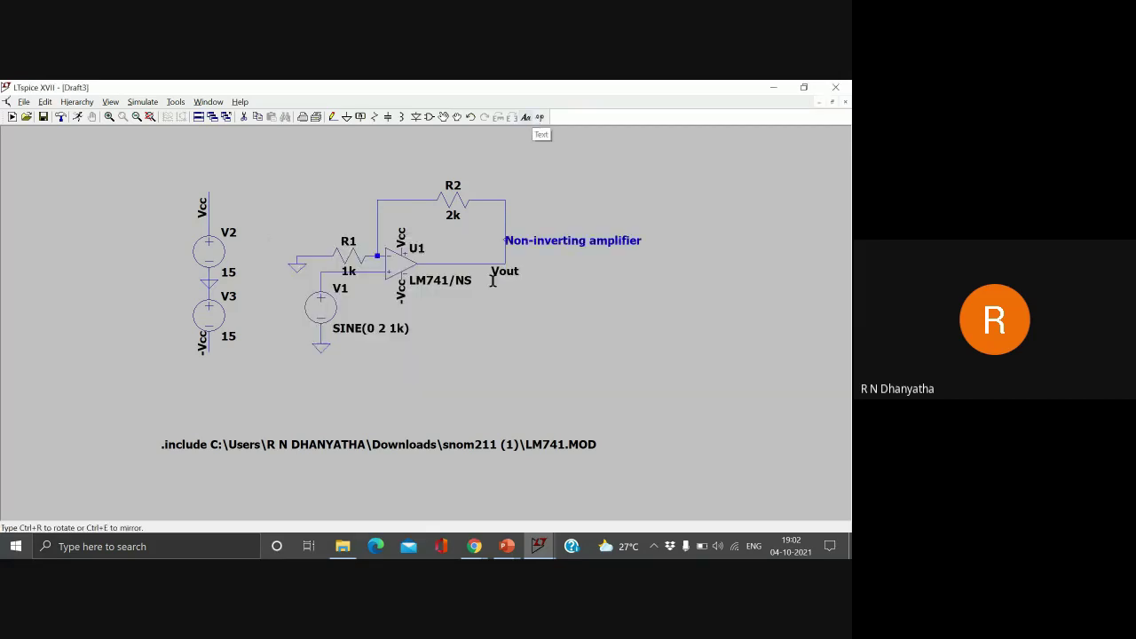
left_click(331, 372)
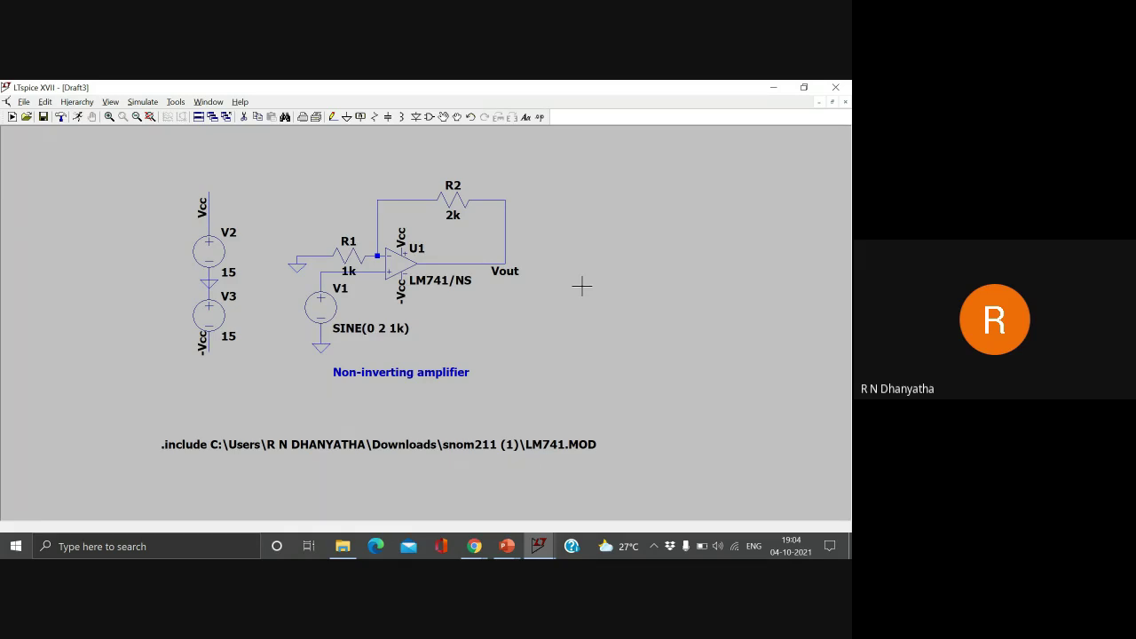
Step: Define a transient analysis with stop time 5m, data saving from 0 and maximum timestep 1m, and place the directive right of the circuit
left_click(144, 102)
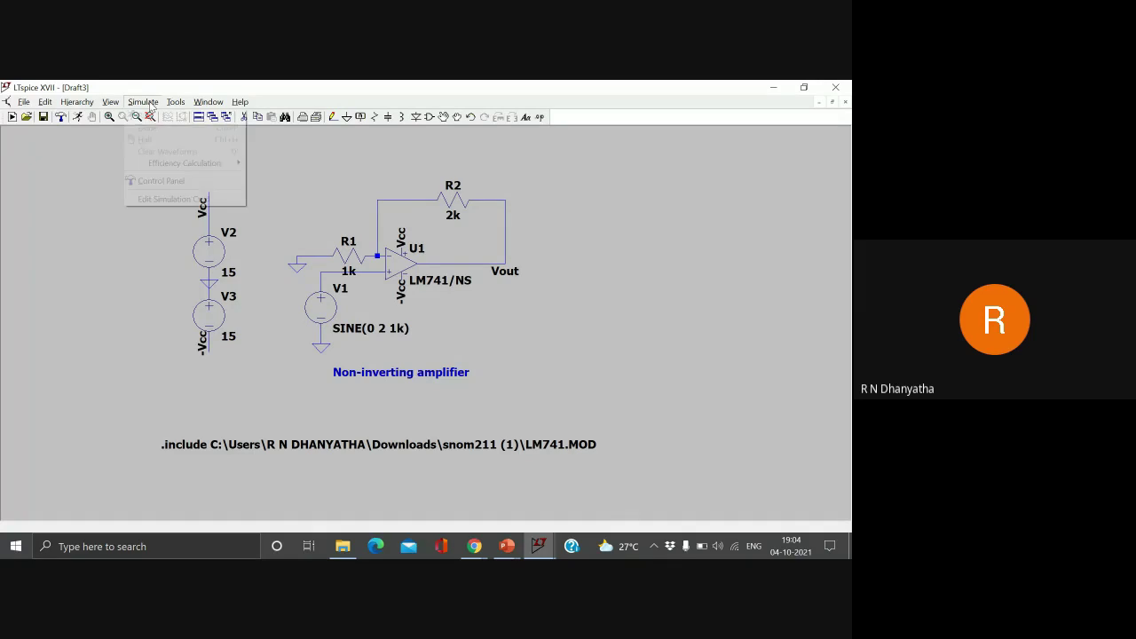
left_click(174, 199)
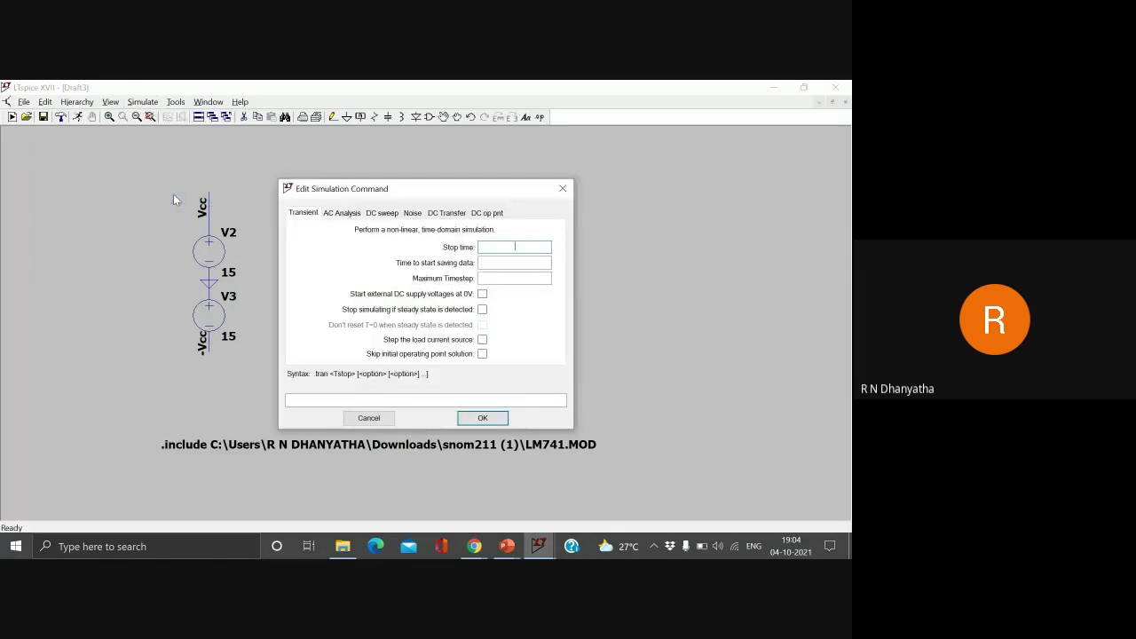
type("5m ")
type("0")
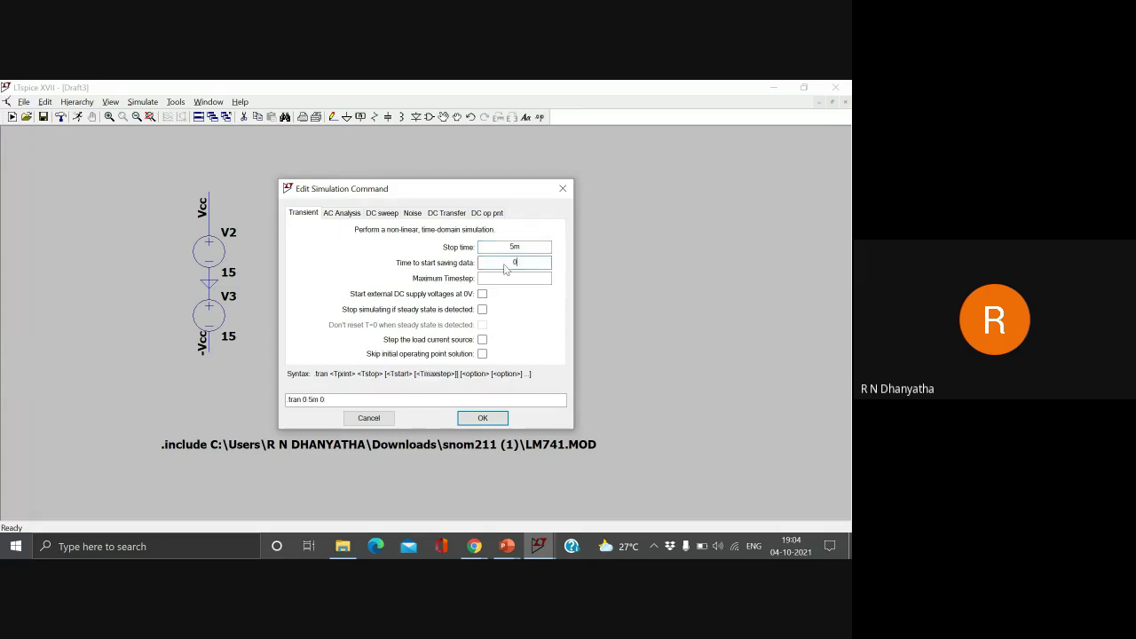
left_click(532, 278)
type("1m")
key("Return")
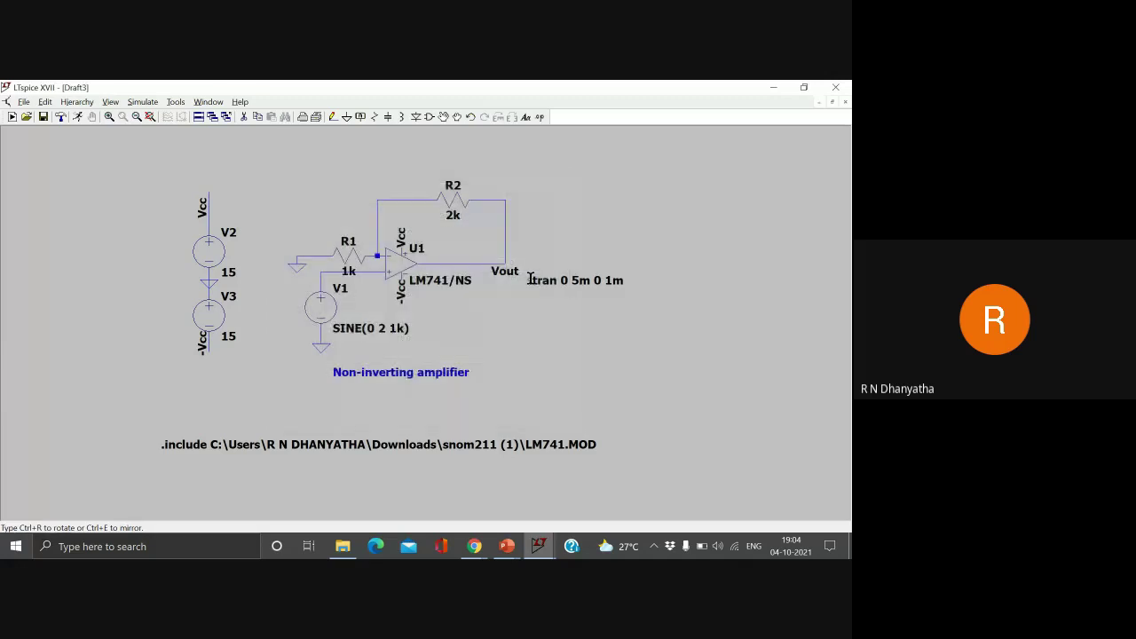
left_click(578, 330)
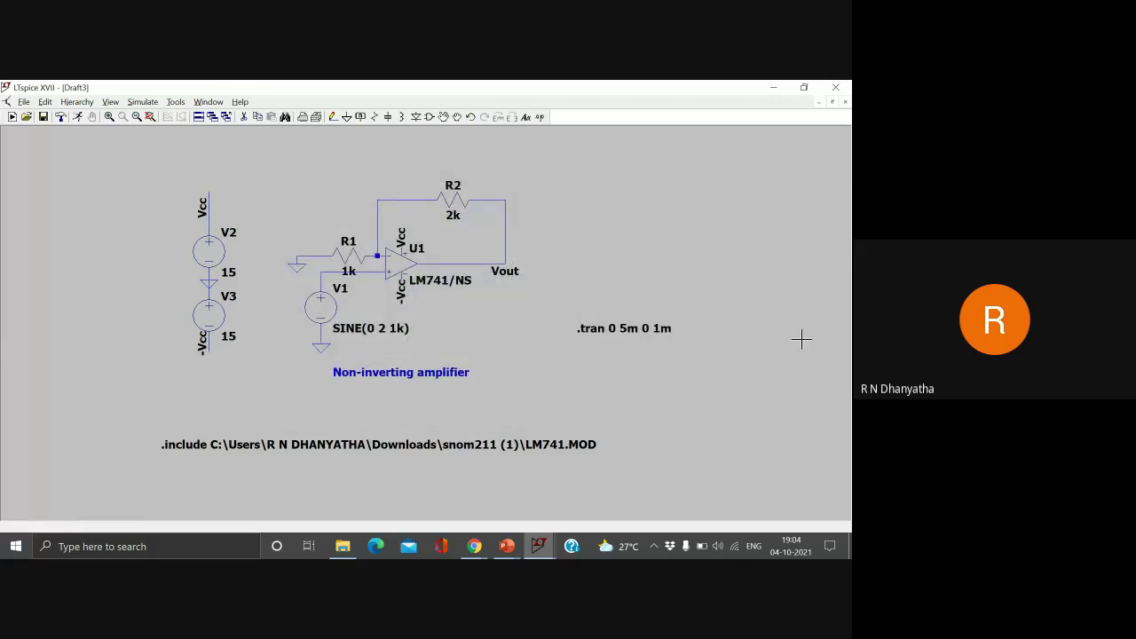
Step: Run the simulation and tile the schematic and waveform windows side by side
left_click(77, 117)
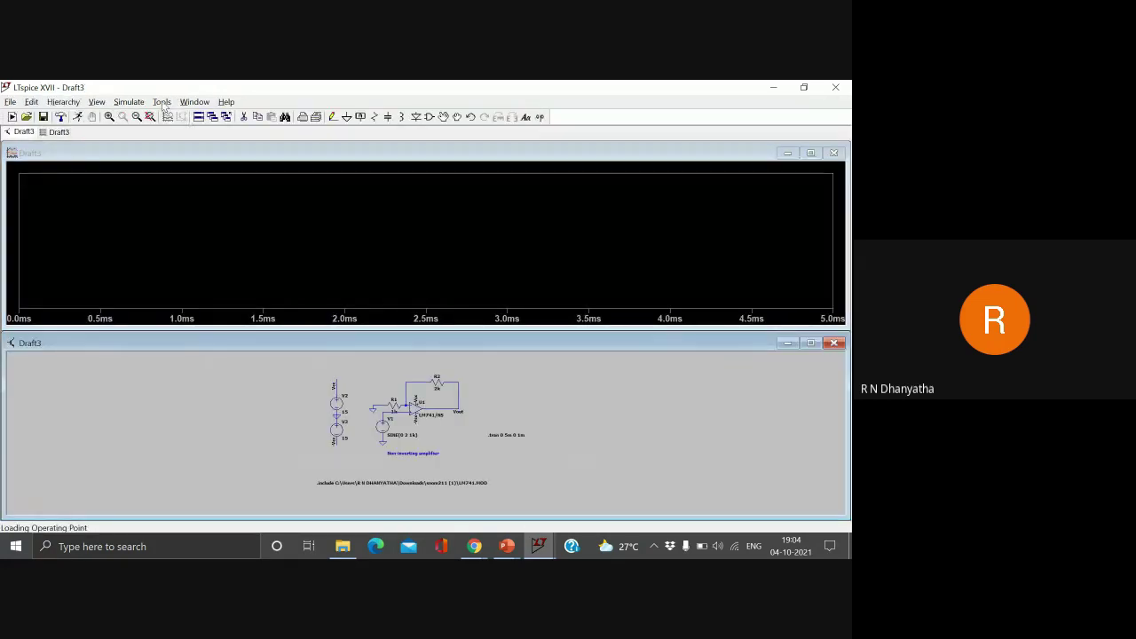
left_click(195, 102)
left_click(212, 127)
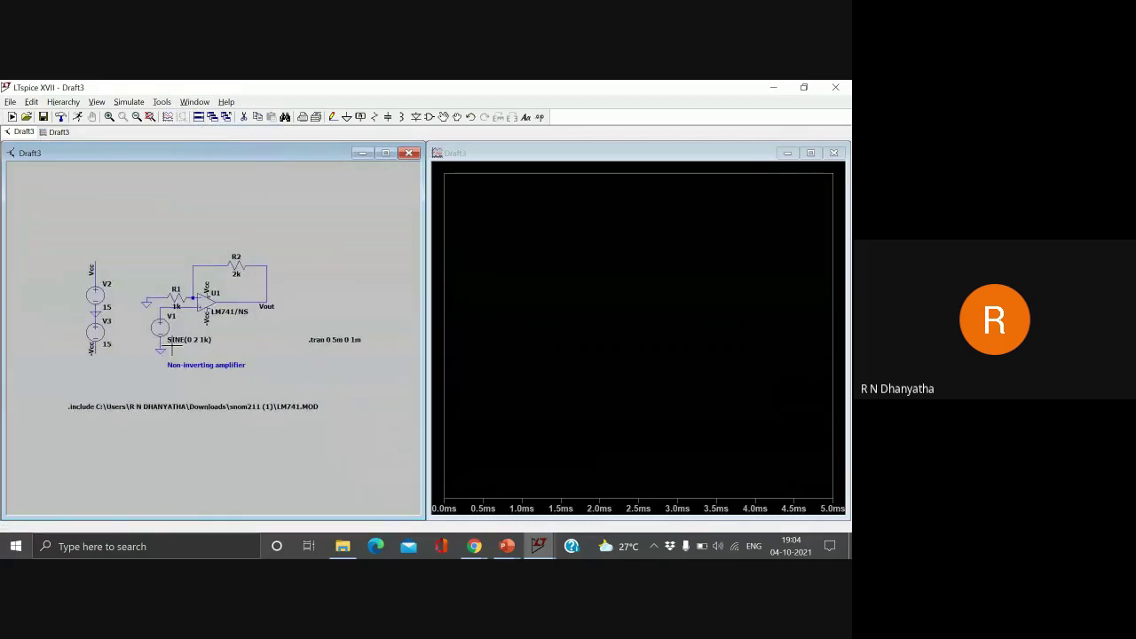
Step: Plot the input voltage at source V1 and the output voltage at Vout in the waveform window
scroll(171, 349, "up", 2)
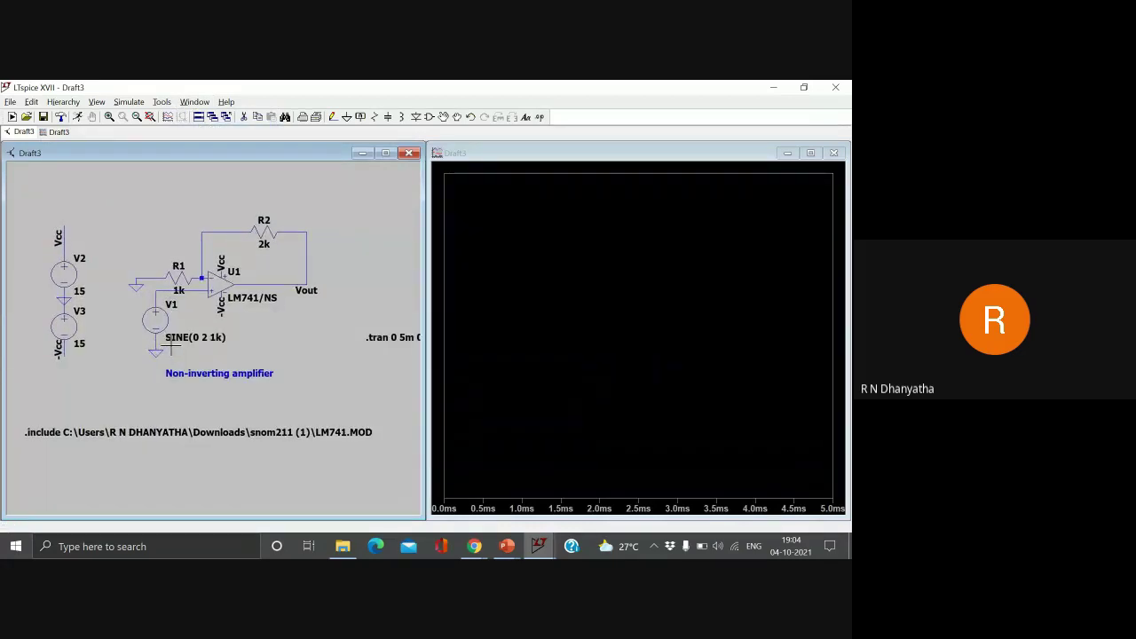
scroll(171, 349, "down", 1)
left_click_drag(325, 317, 310, 322)
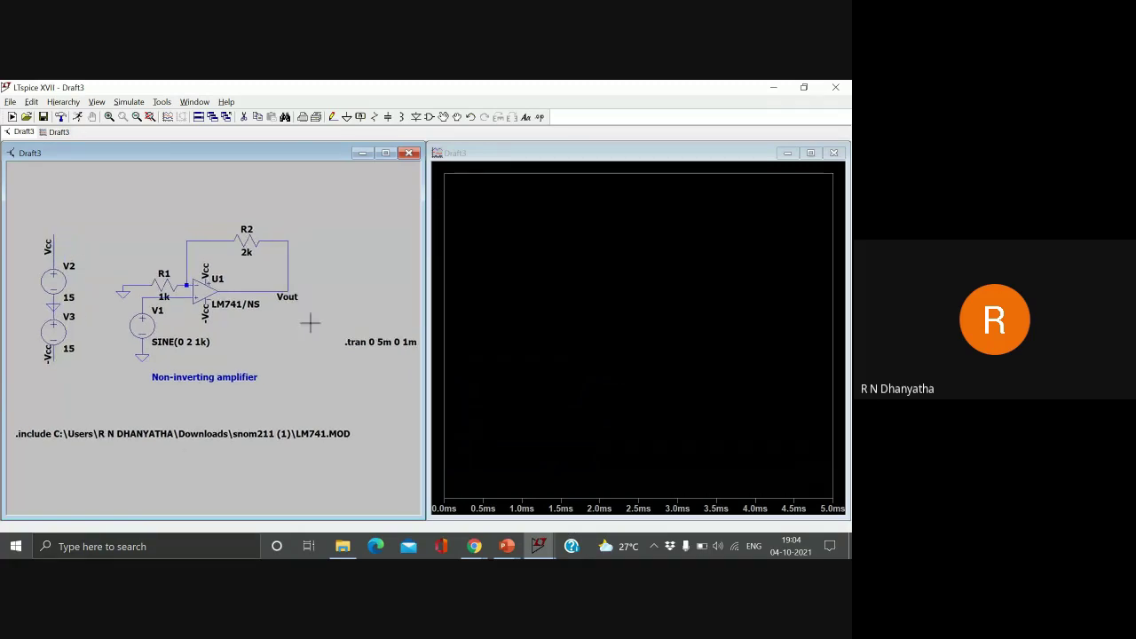
left_click(146, 299)
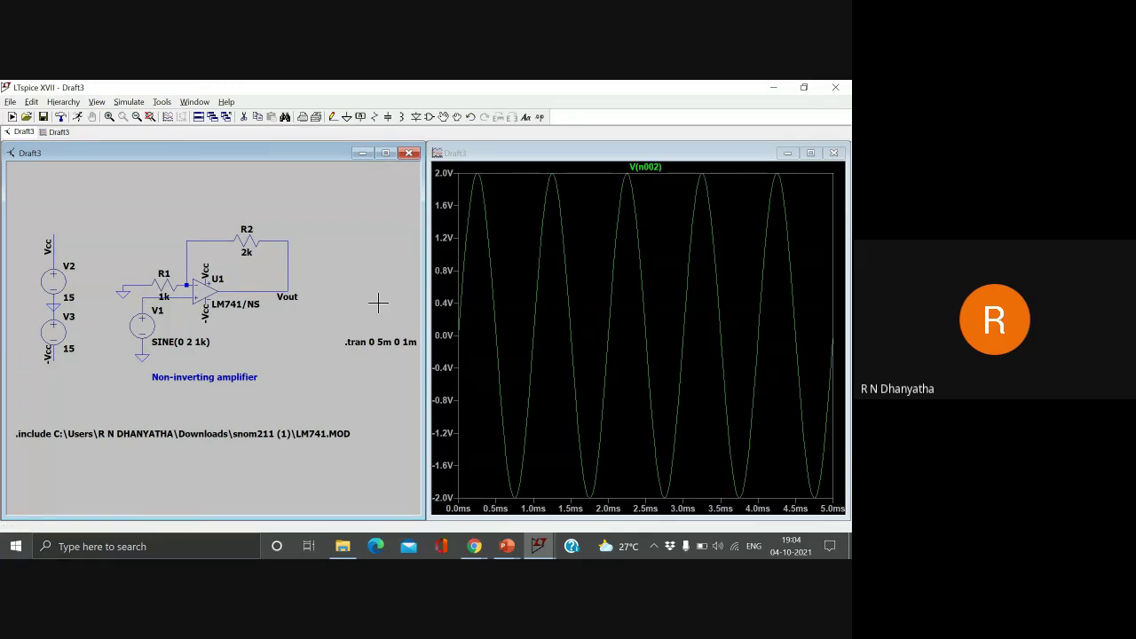
left_click(295, 283)
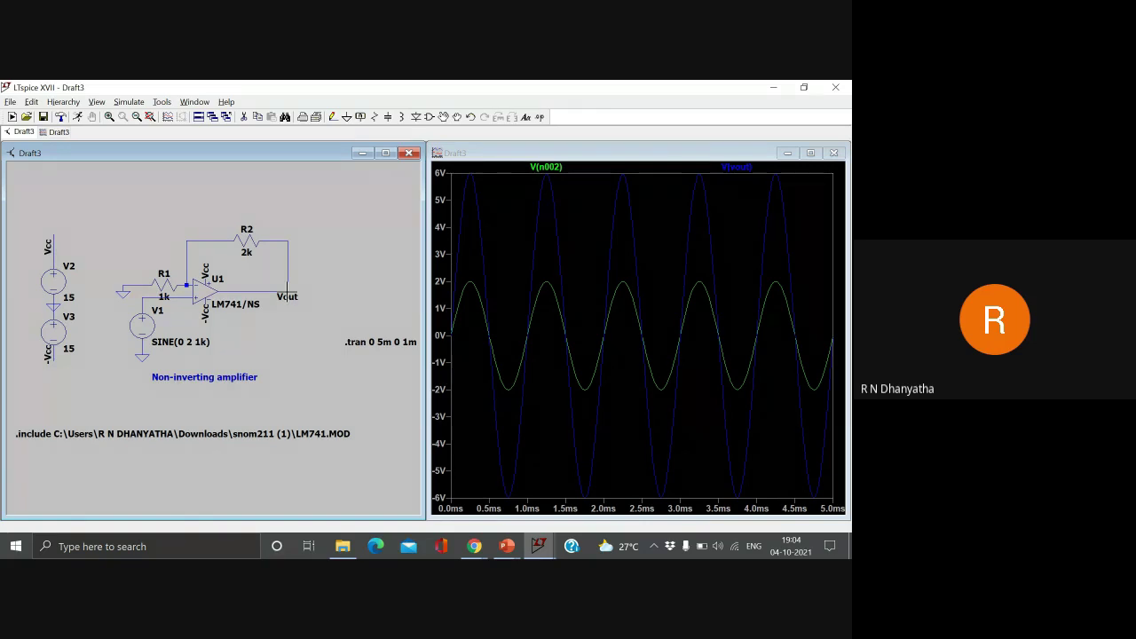
Step: Switch to the Google Meet call and check the in-call messages
key("alt+Tab")
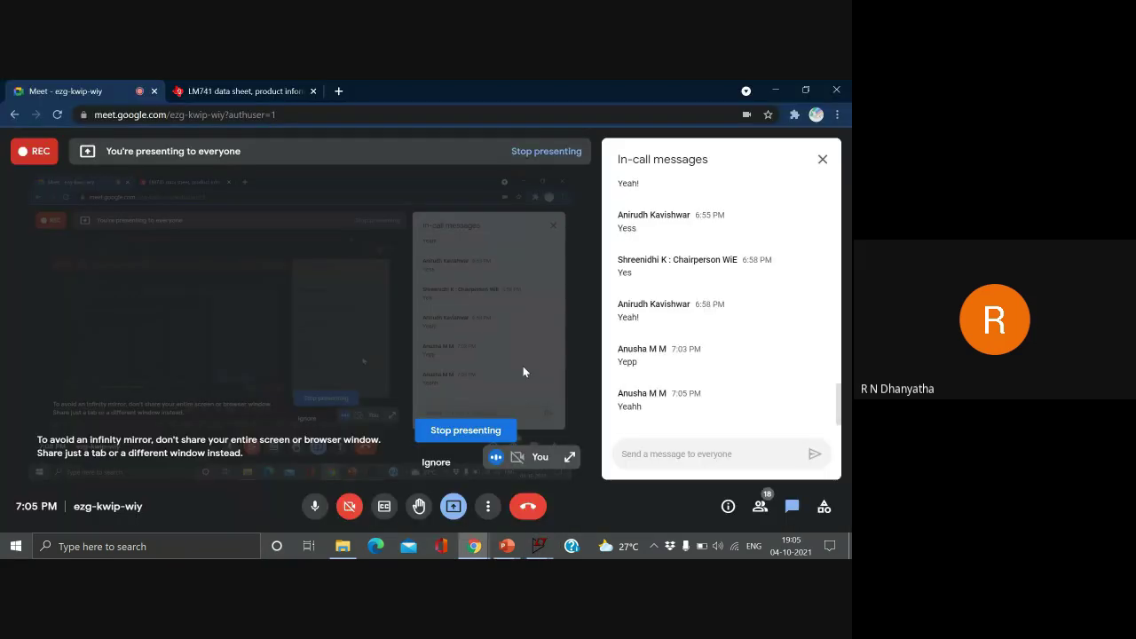
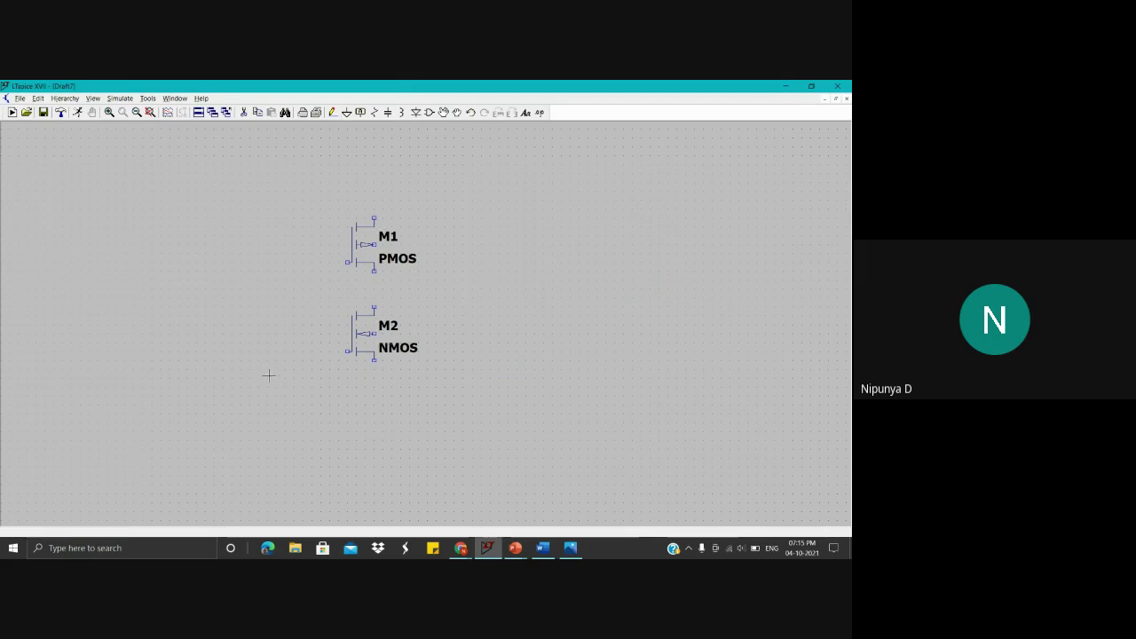
Step: Place two voltage sources, V1 right of the MOSFET pair and V2 left of the NMOS, and shift V1 slightly further right
left_click(430, 112)
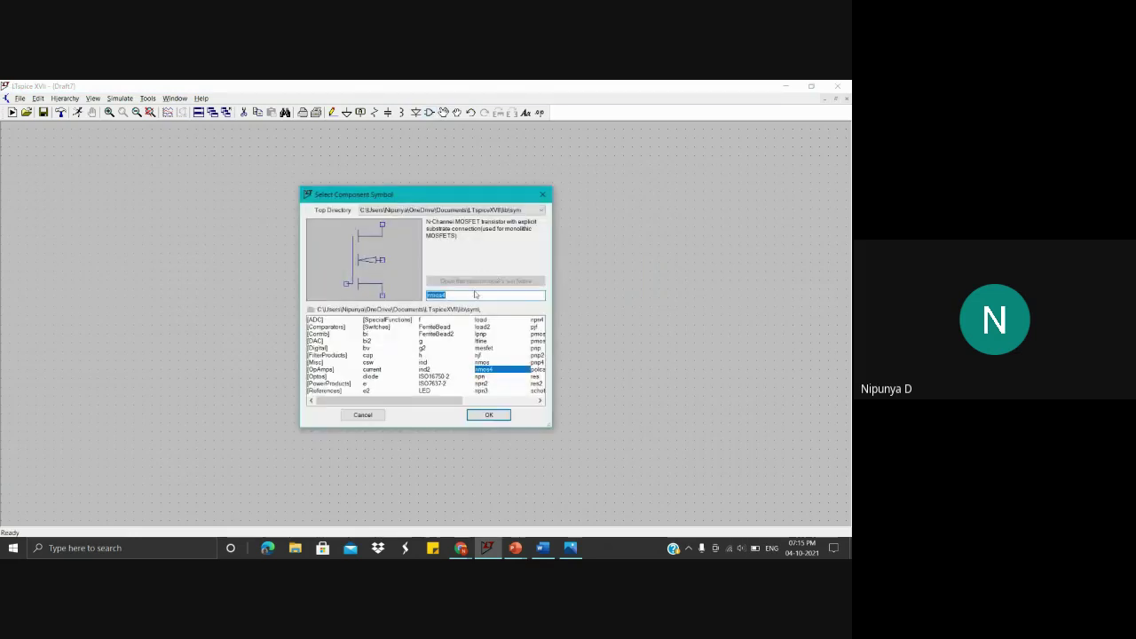
left_click(510, 401)
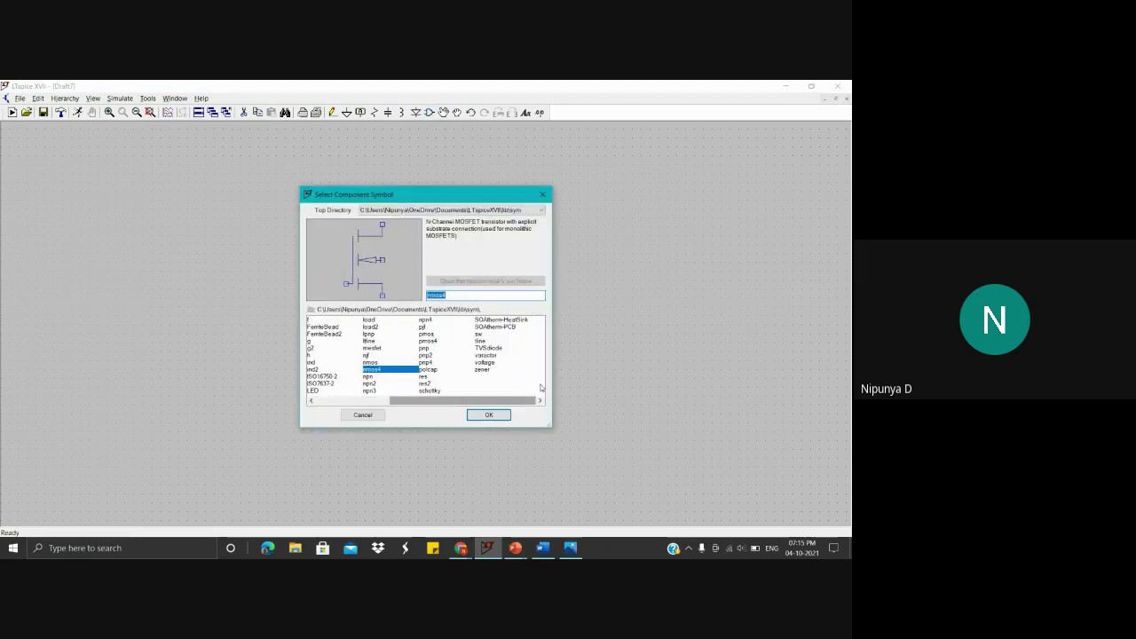
left_click(485, 363)
left_click(488, 414)
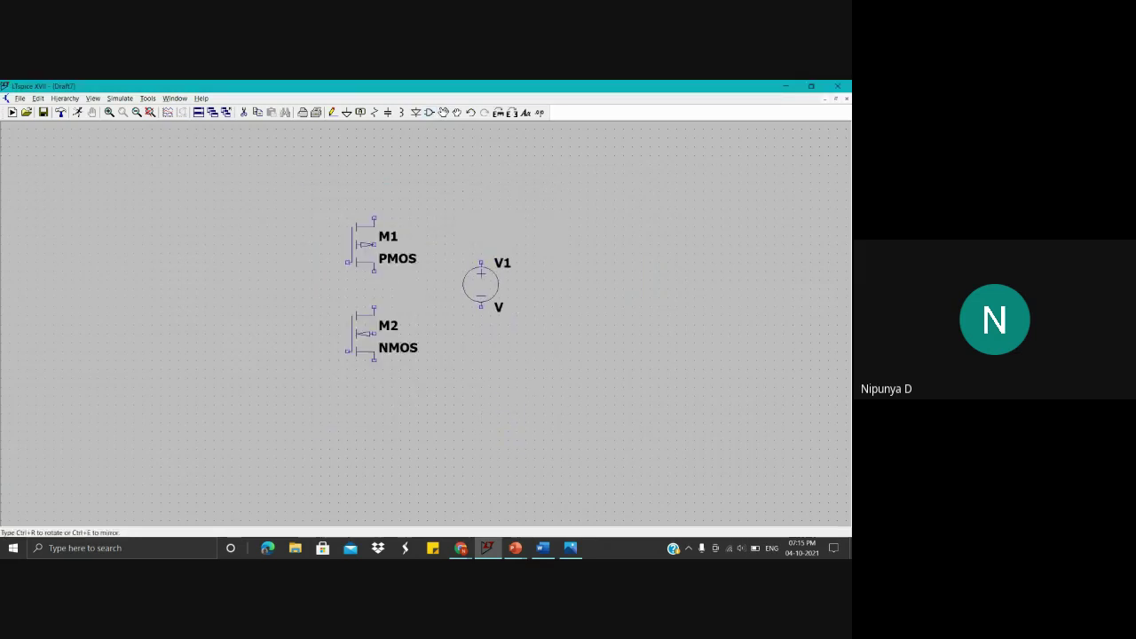
left_click(462, 293)
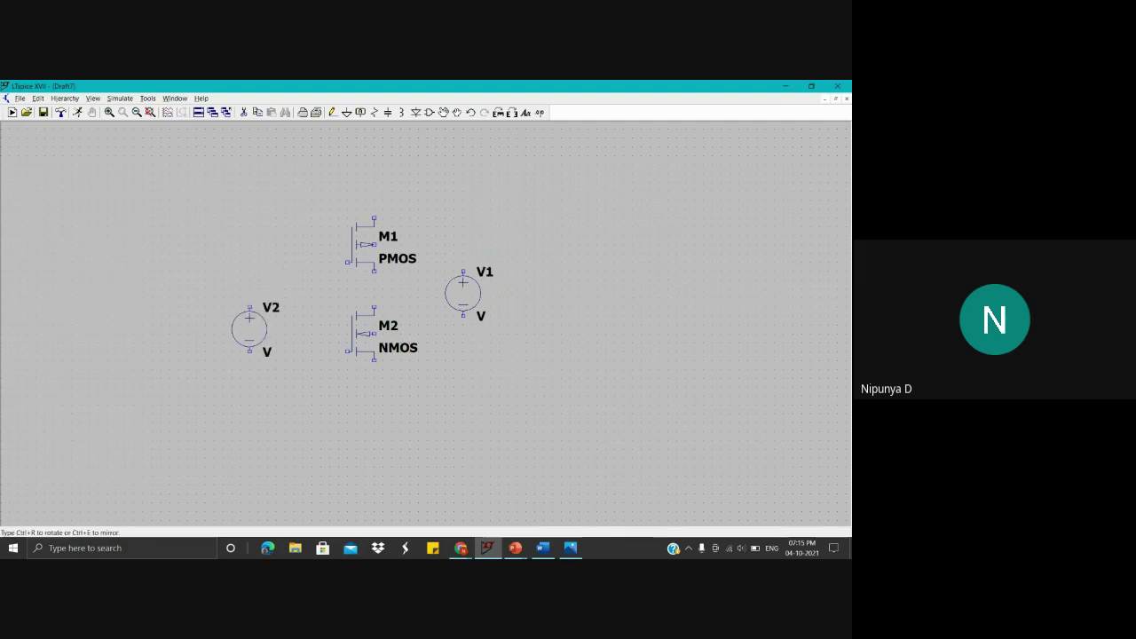
left_click(258, 337)
right_click(544, 346)
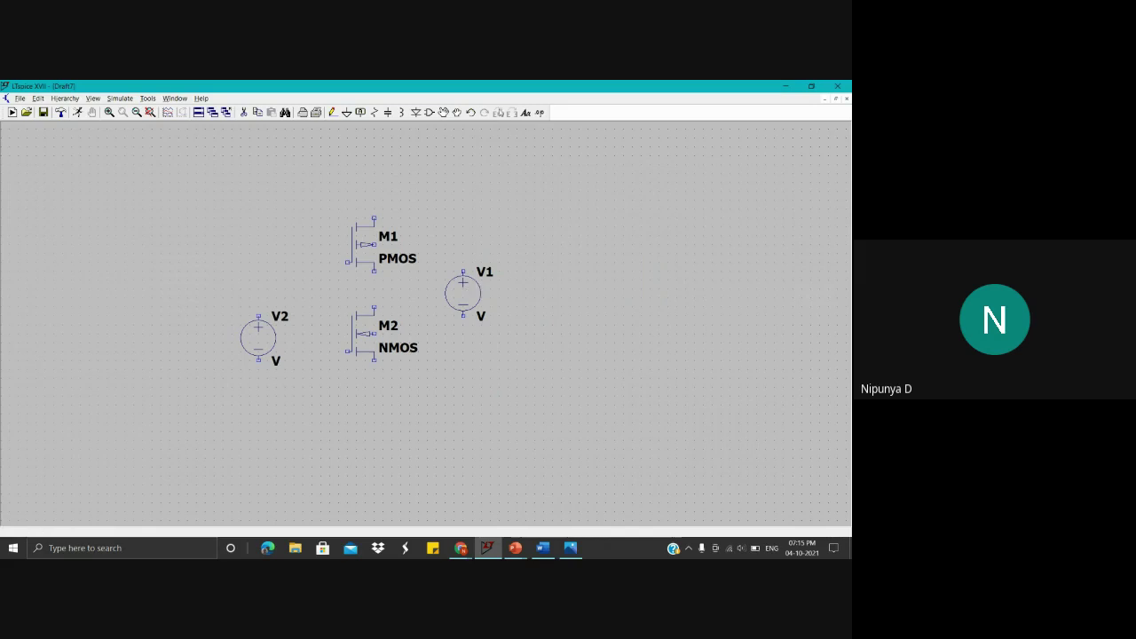
left_click(462, 286)
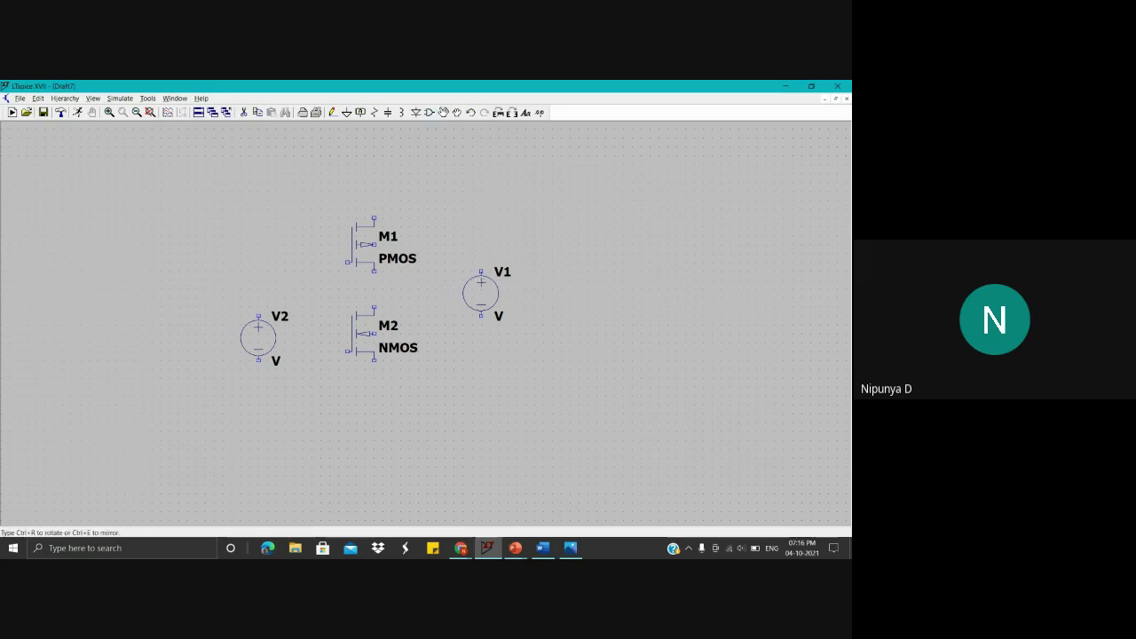
left_click(480, 293)
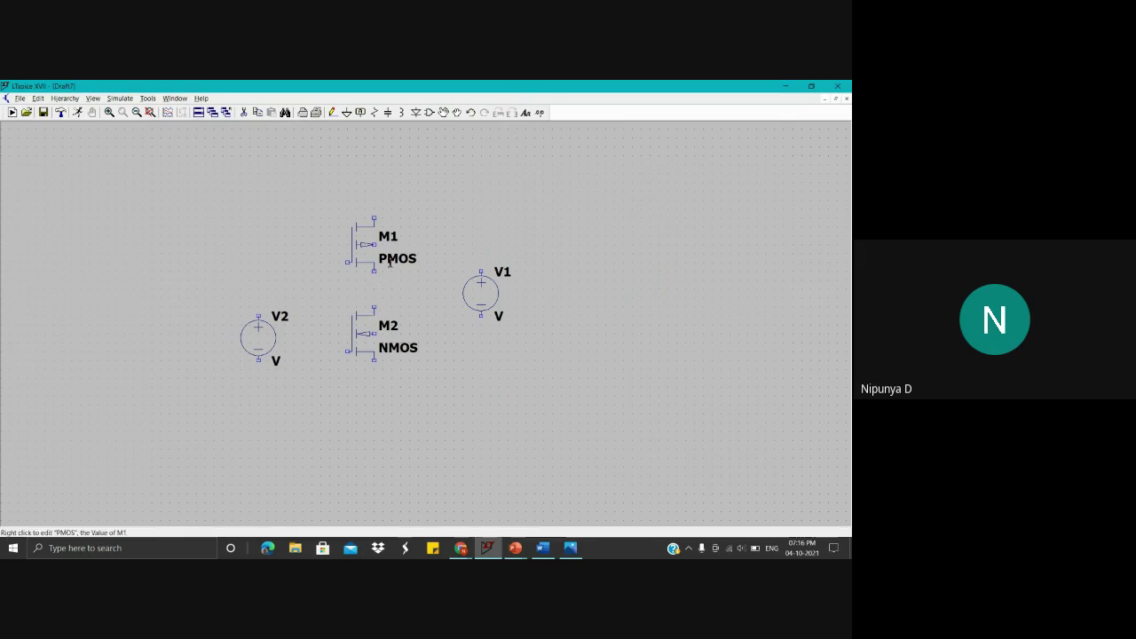
Step: Place a capacitor between the NMOS transistor and voltage source V1
left_click(389, 113)
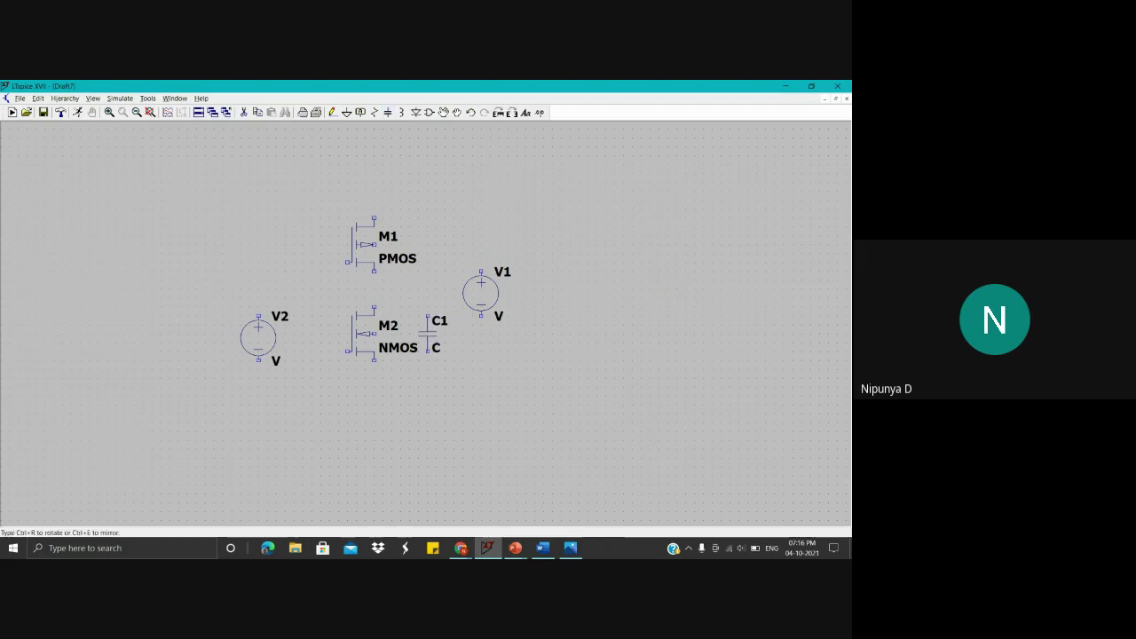
left_click(437, 331)
key("Escape")
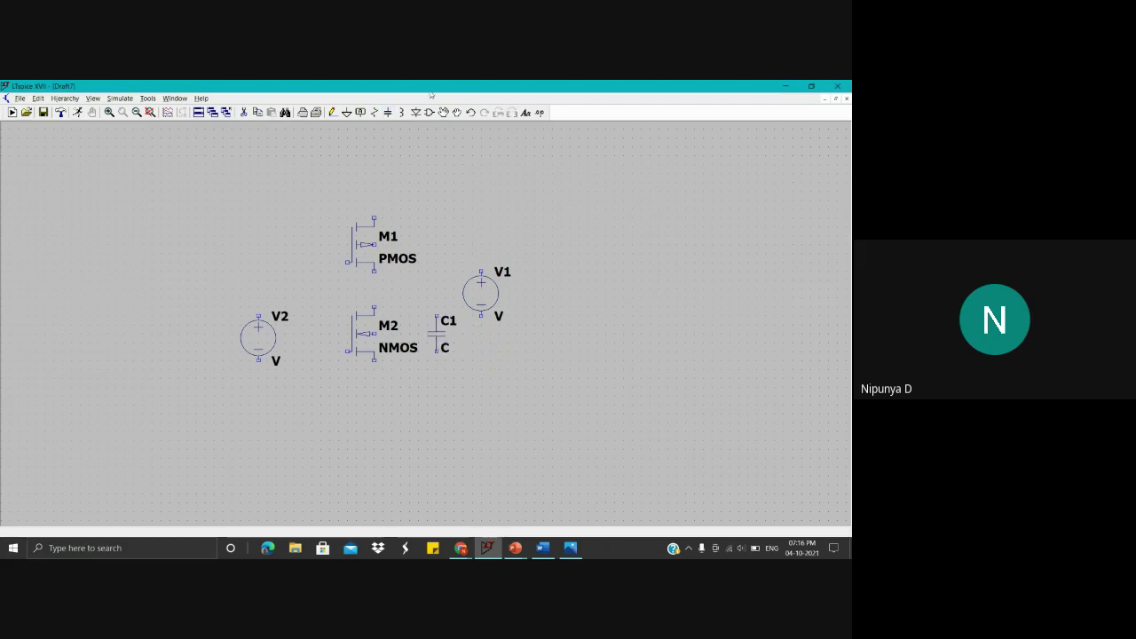
Step: Wire the PMOS and NMOS gates together and connect the positive terminal of source V2 to that gate wire
left_click(332, 113)
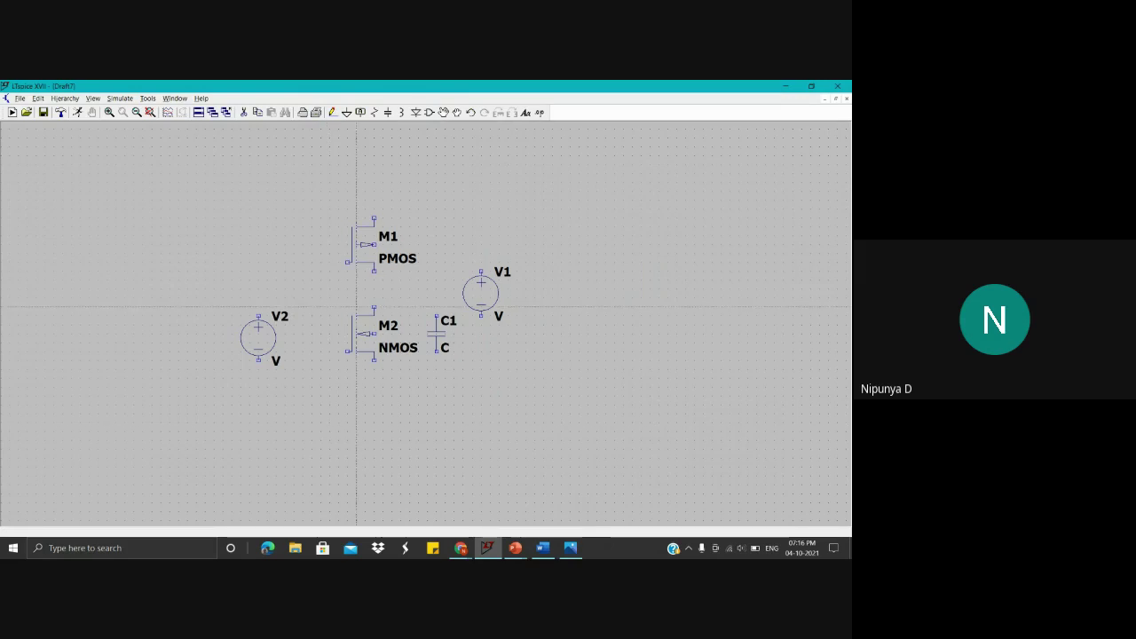
left_click(347, 261)
left_click(347, 352)
key("Escape")
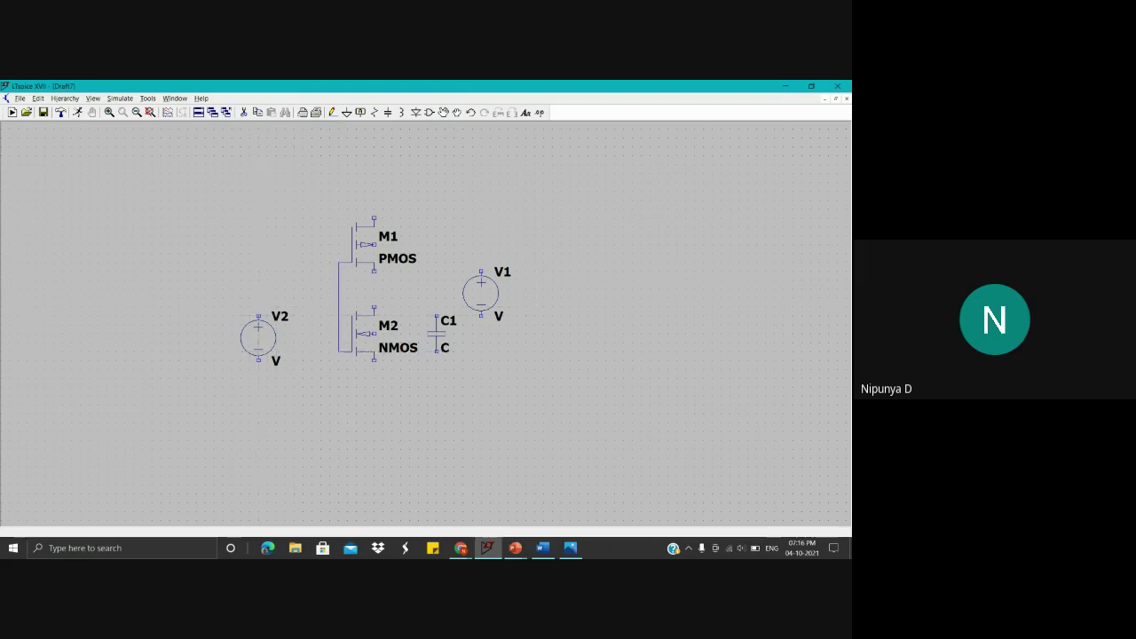
left_click(259, 315)
left_click(338, 298)
right_click(301, 258)
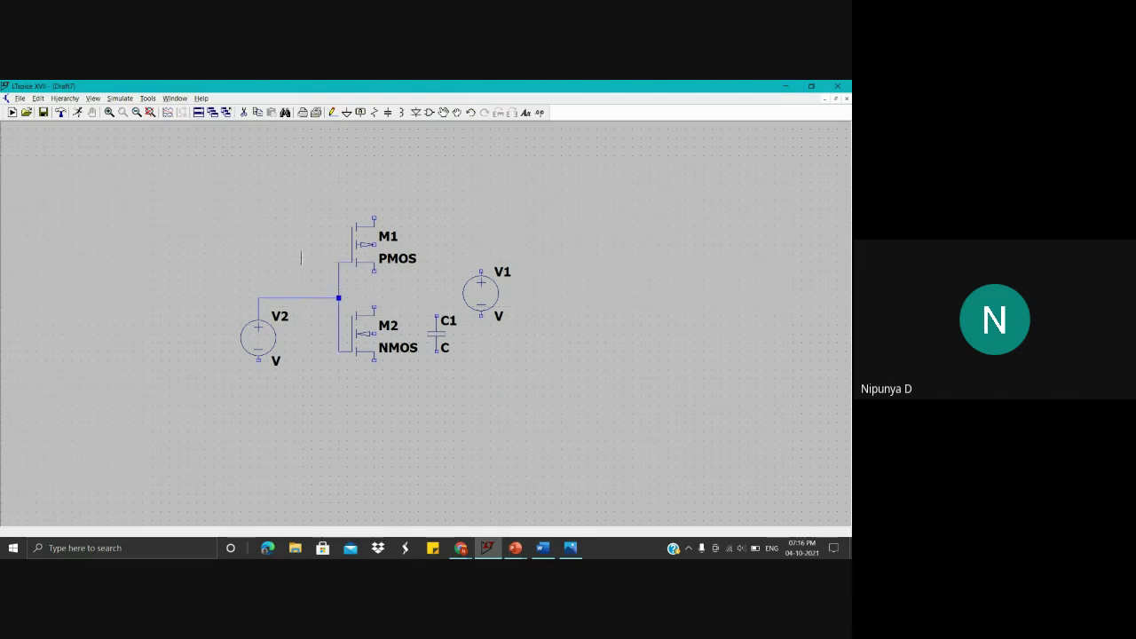
Step: Place two ground symbols, one below source V2 and one below and between the NMOS and capacitor C1
left_click(347, 112)
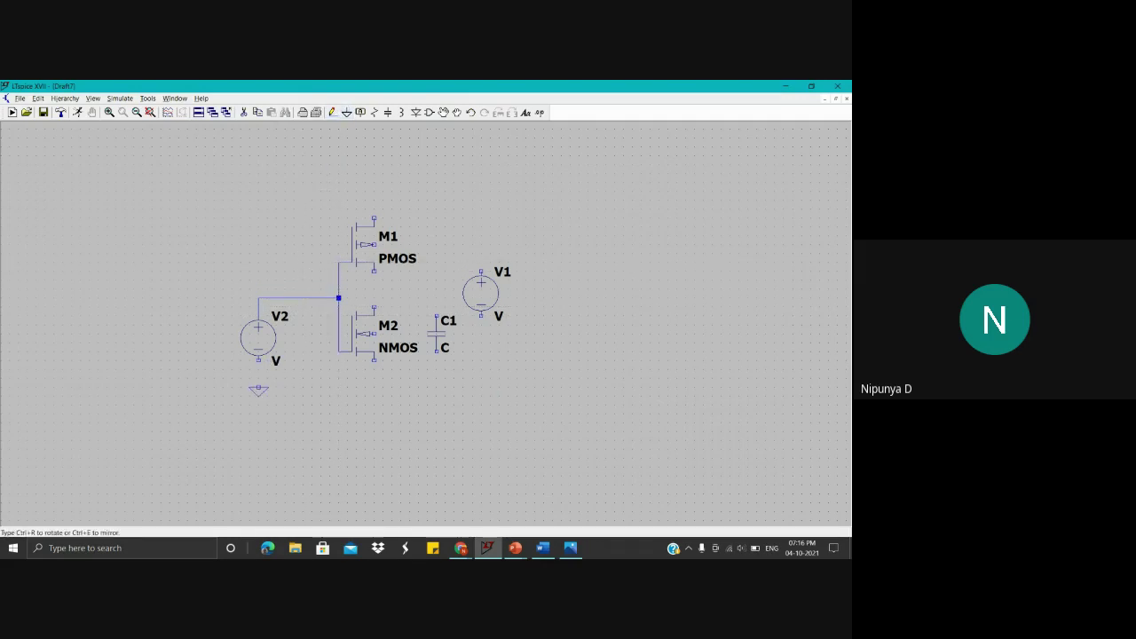
left_click(258, 387)
left_click(410, 388)
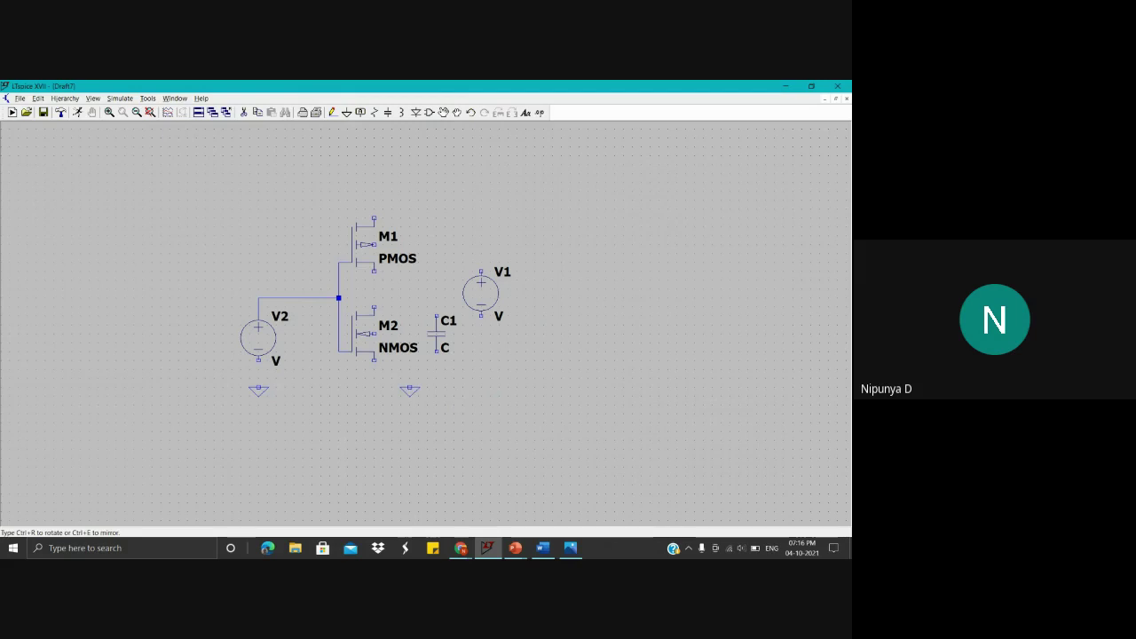
right_click(499, 374)
Step: Wire the PMOS to the NMOS between their facing terminals, and connect the PMOS's upper terminal to the positive terminal of V1
left_click(332, 112)
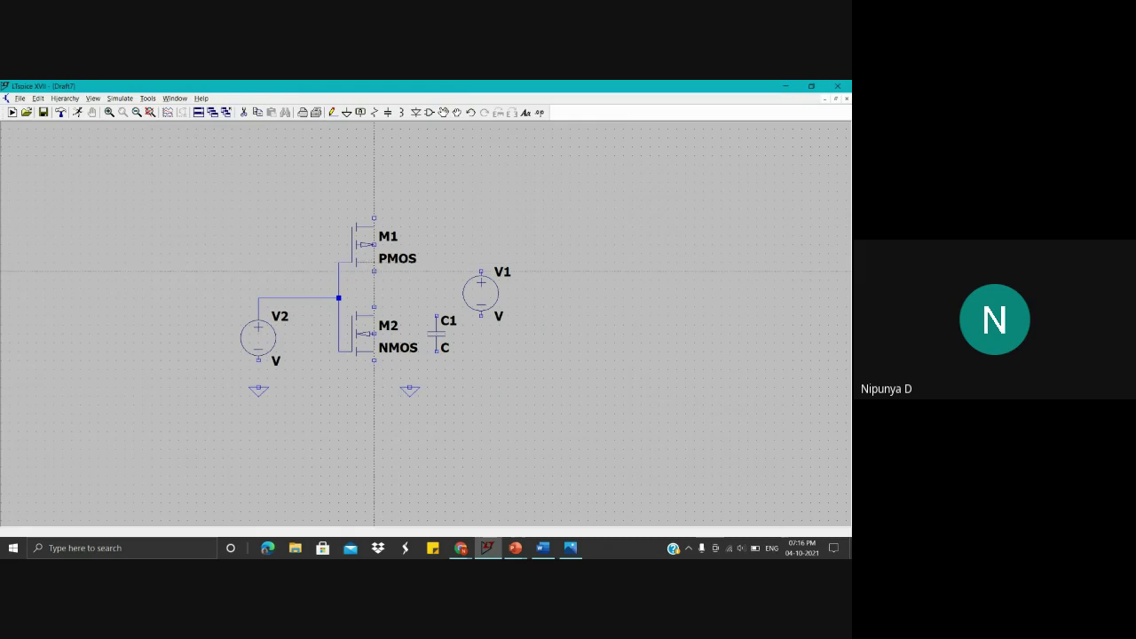
left_click(374, 271)
left_click(374, 307)
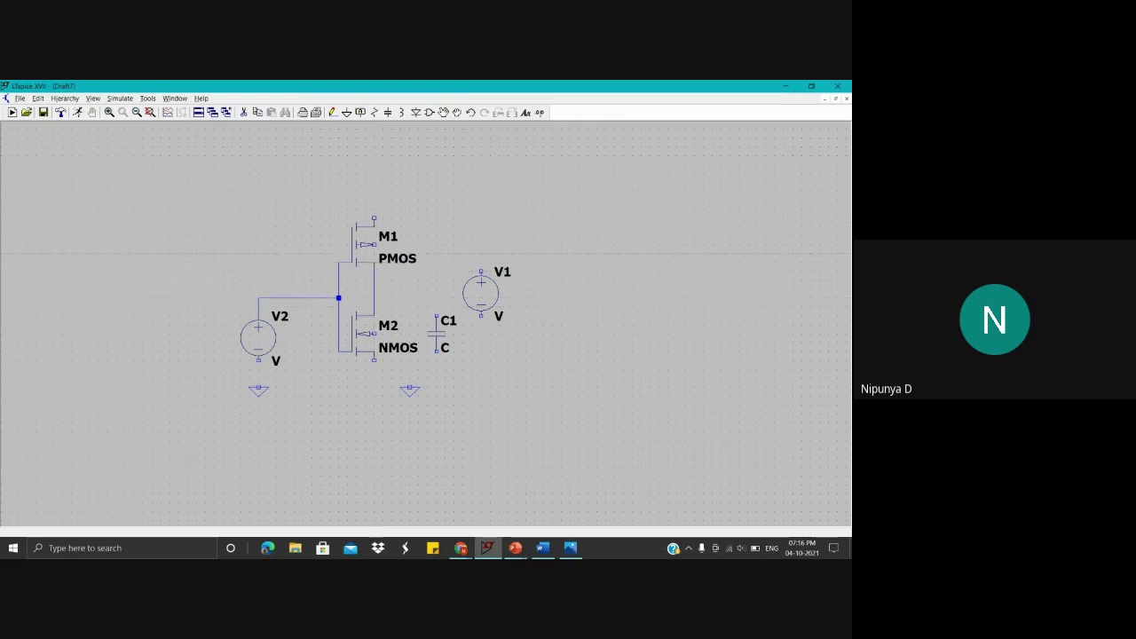
left_click(373, 217)
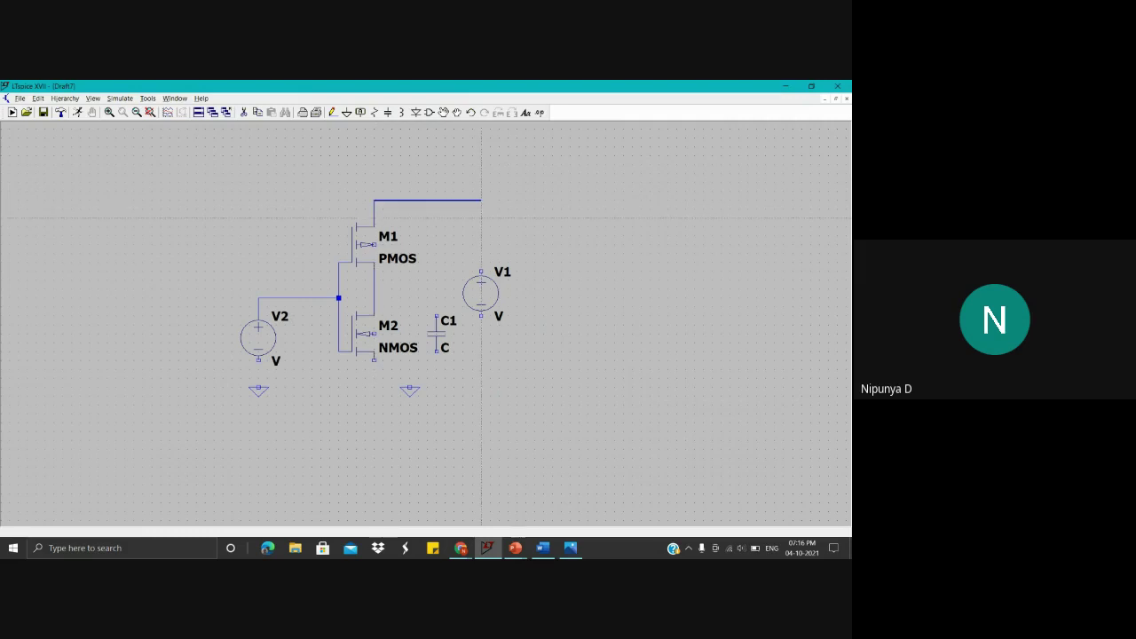
left_click(481, 201)
left_click(481, 272)
Step: Wire the NMOS's lower terminal to the negative terminal of V1 and join that wire to the ground symbol beneath it
left_click(374, 360)
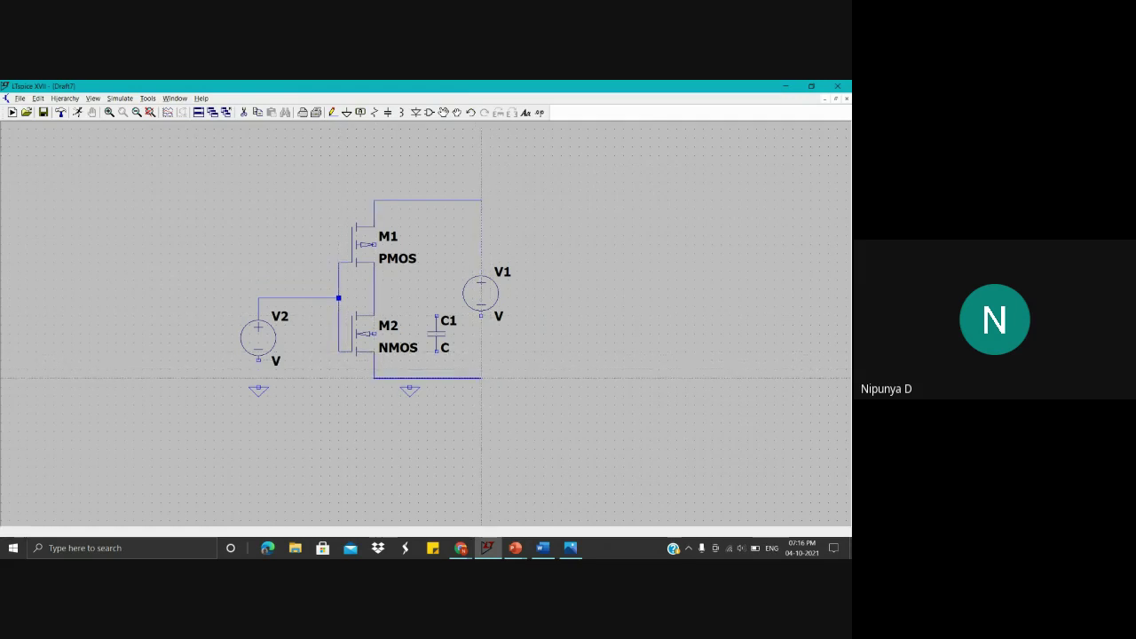
left_click(481, 312)
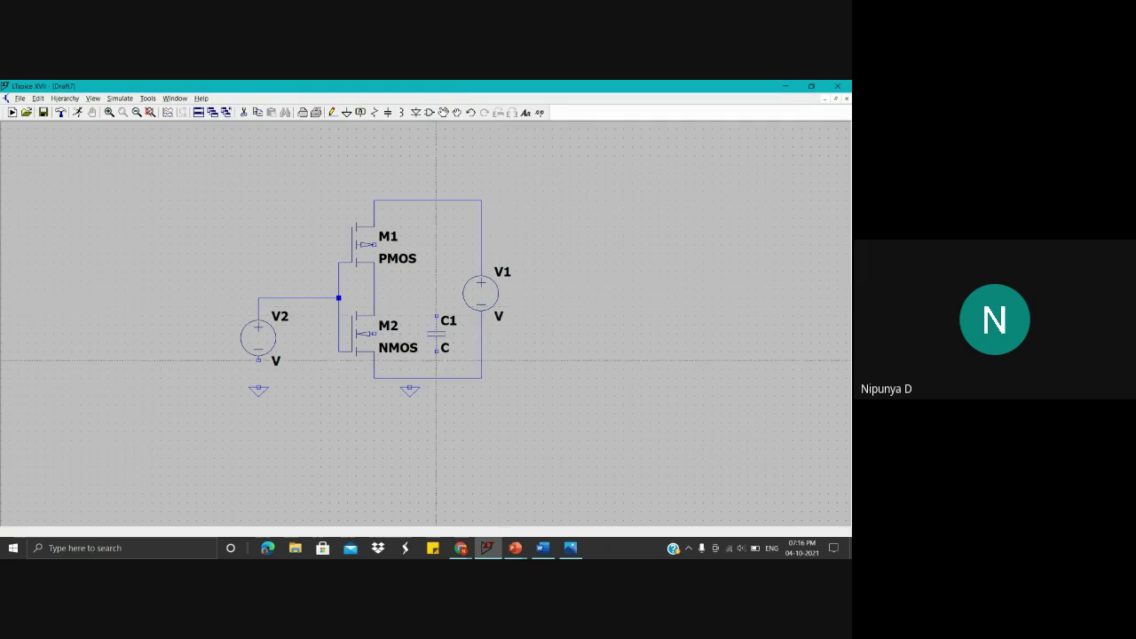
left_click(409, 388)
Step: Wire capacitor C1 between the node joining the two MOSFETs and the ground wire
left_click(373, 298)
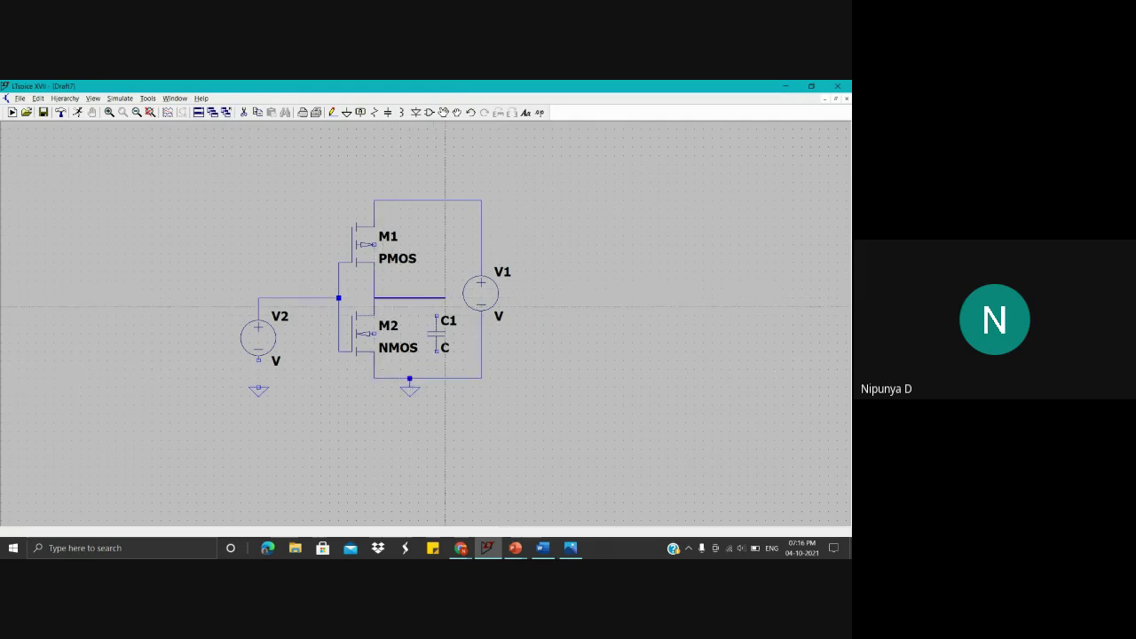
left_click(436, 307)
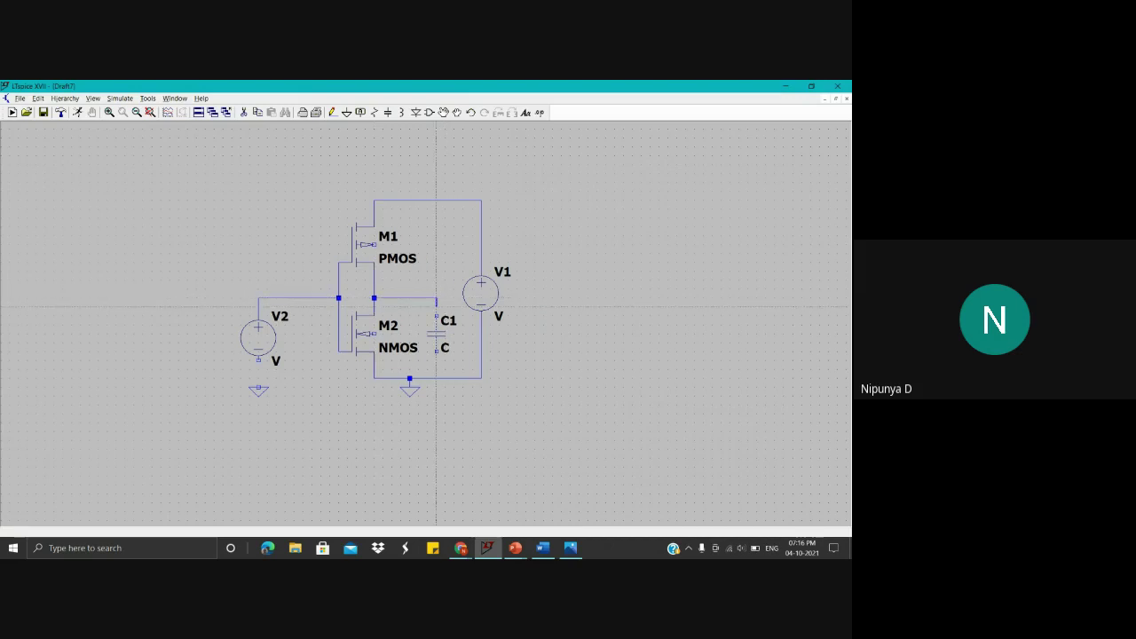
right_click(436, 359)
left_click(436, 352)
left_click(436, 378)
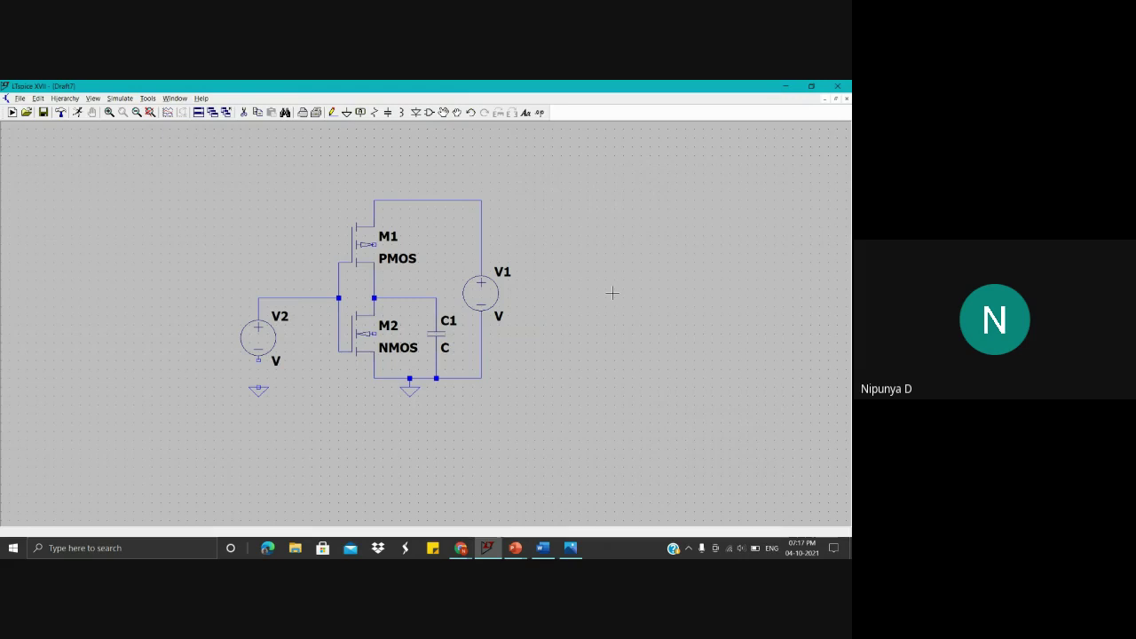
Step: Connect V2's negative terminal to its ground, and tie the PMOS body to the supply wire and the NMOS body to the ground wire
left_click(332, 112)
key("Escape")
left_click(334, 114)
left_click(374, 244)
left_click(410, 244)
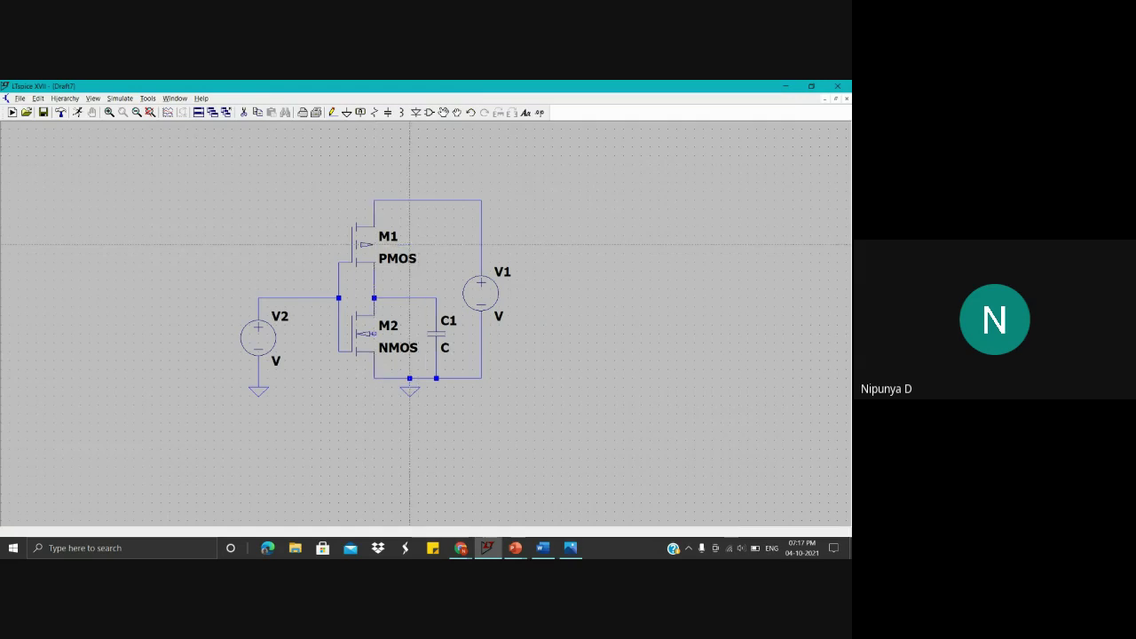
left_click(409, 201)
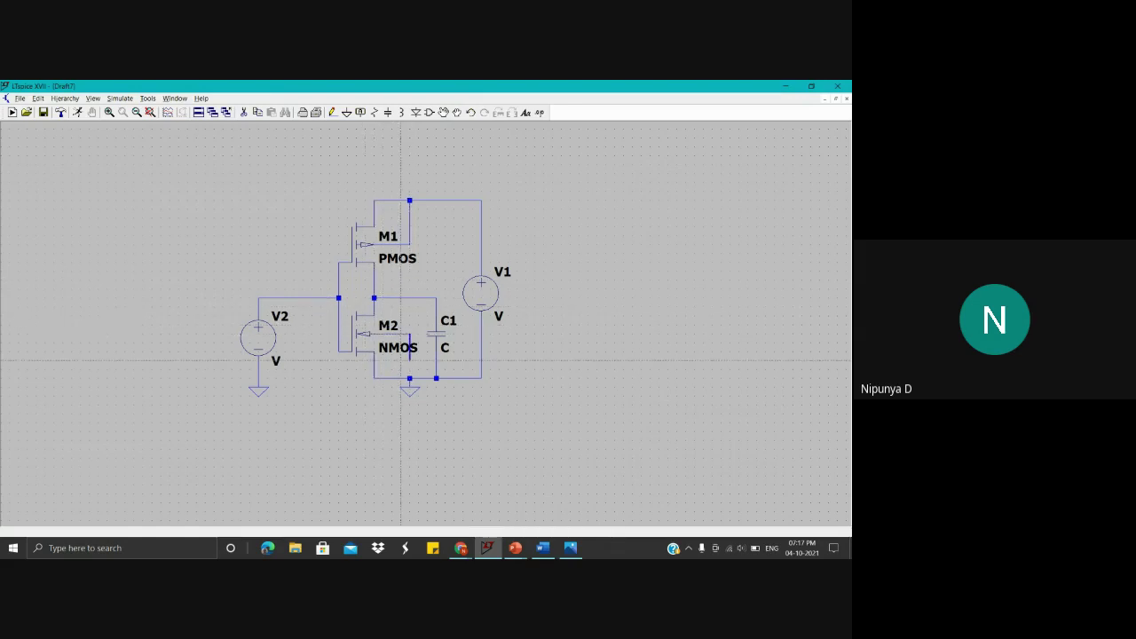
left_click(410, 378)
Step: Open the 16pfet.pm link from the Word model file list in Chrome, select its web address and return to the Meet call
key("alt+Tab")
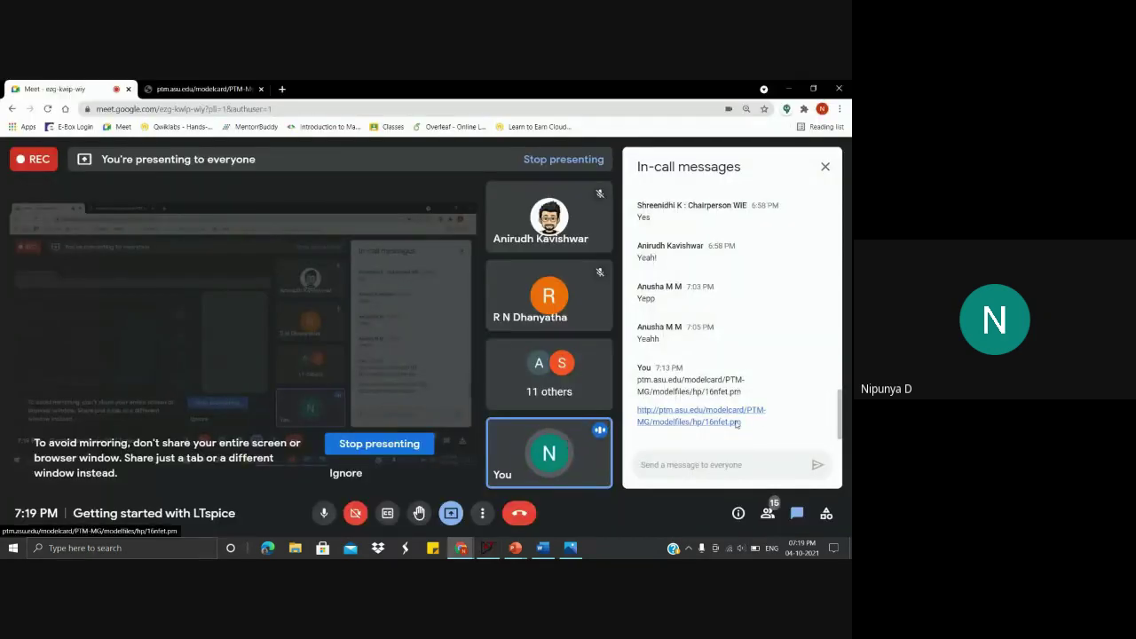
left_click(543, 547)
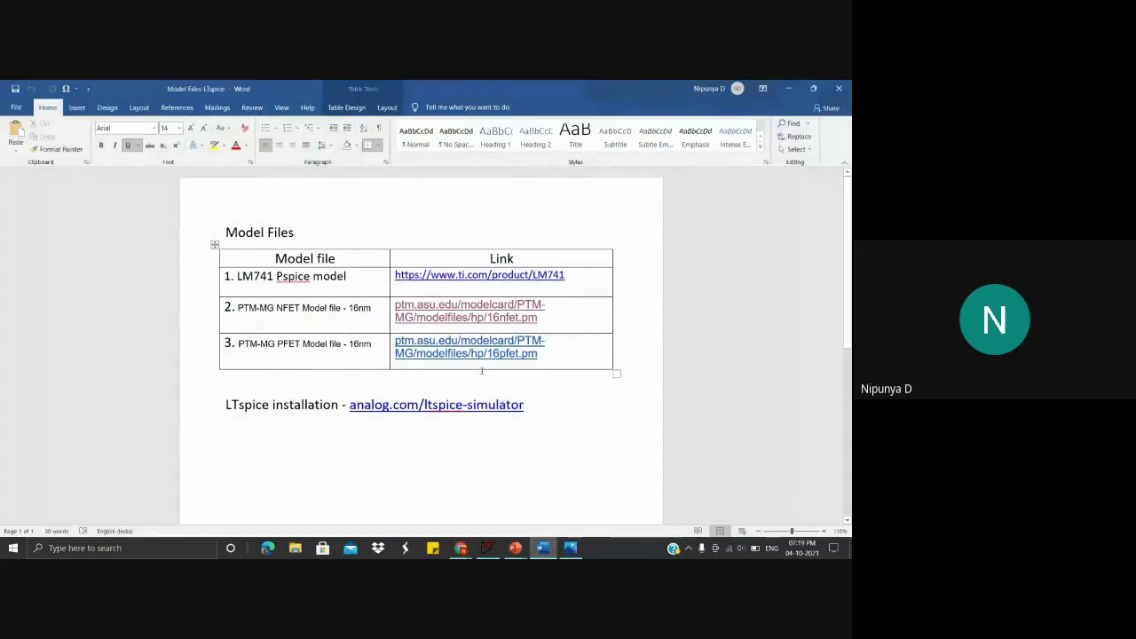
left_click(459, 352, "ctrl")
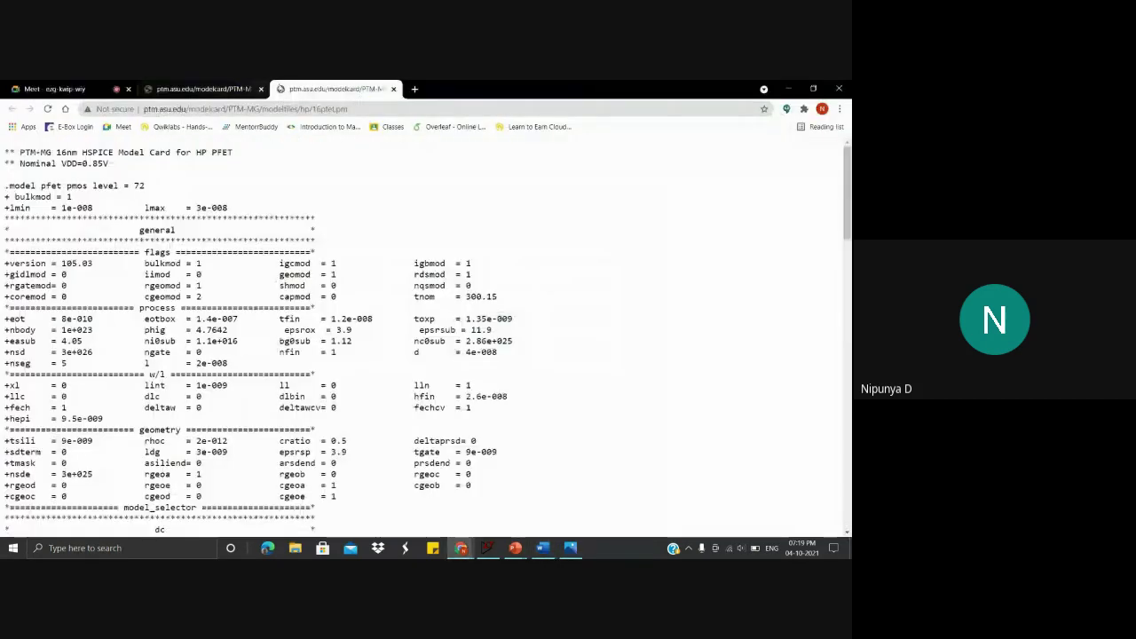
left_click(349, 108)
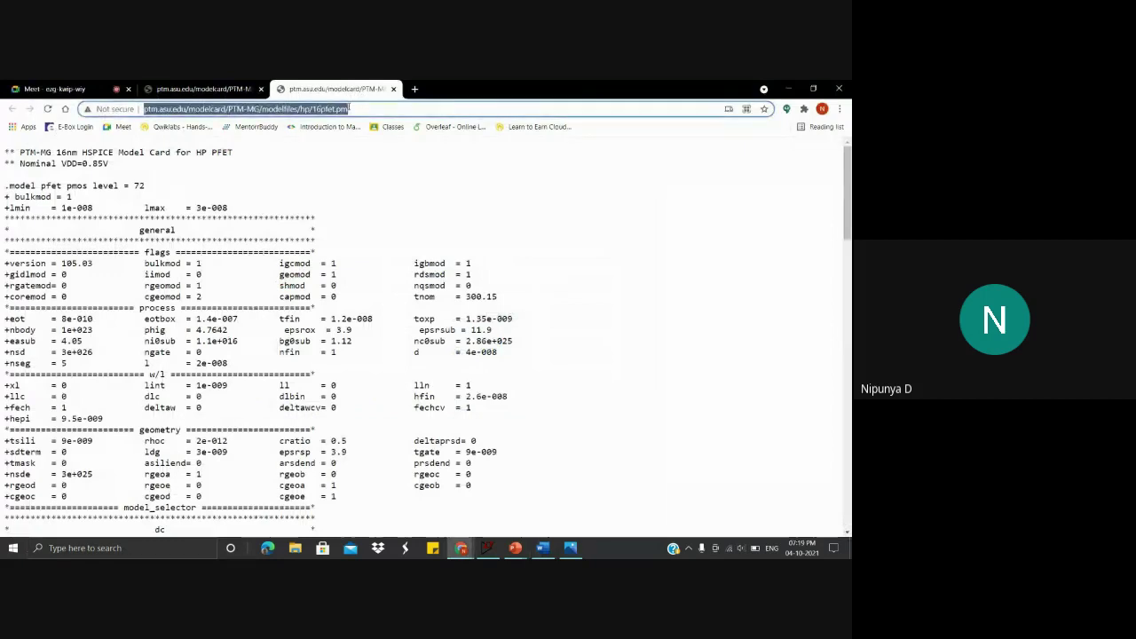
left_click(53, 89)
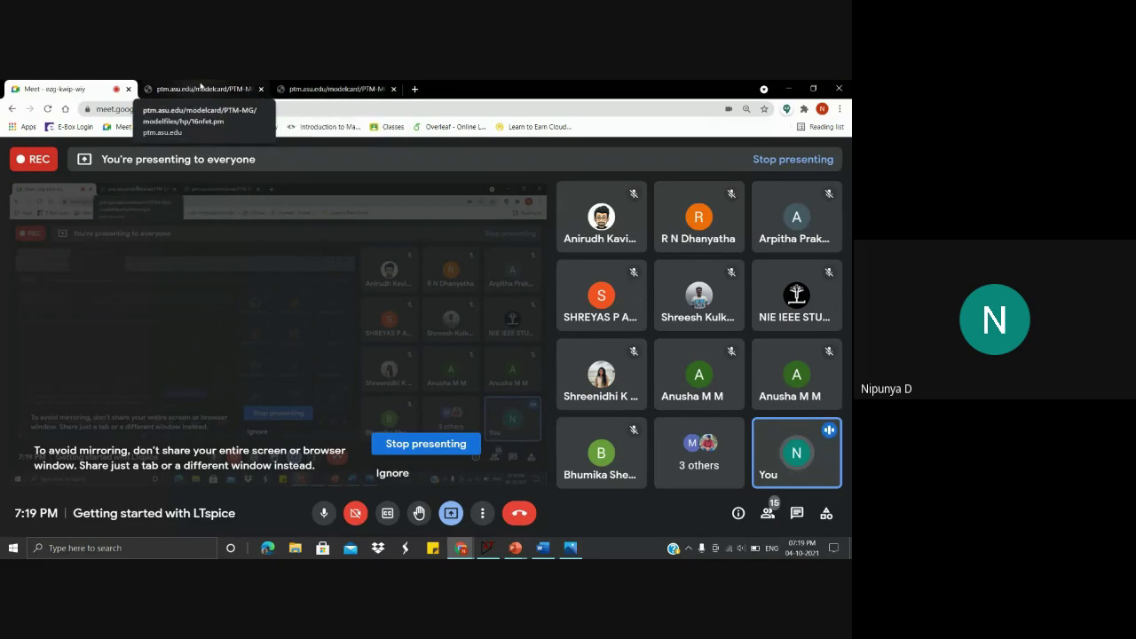
Step: Copy the entire 16nfet.pm model card from Chrome and paste it into a new SPICE directive in LTspice
left_click(201, 88)
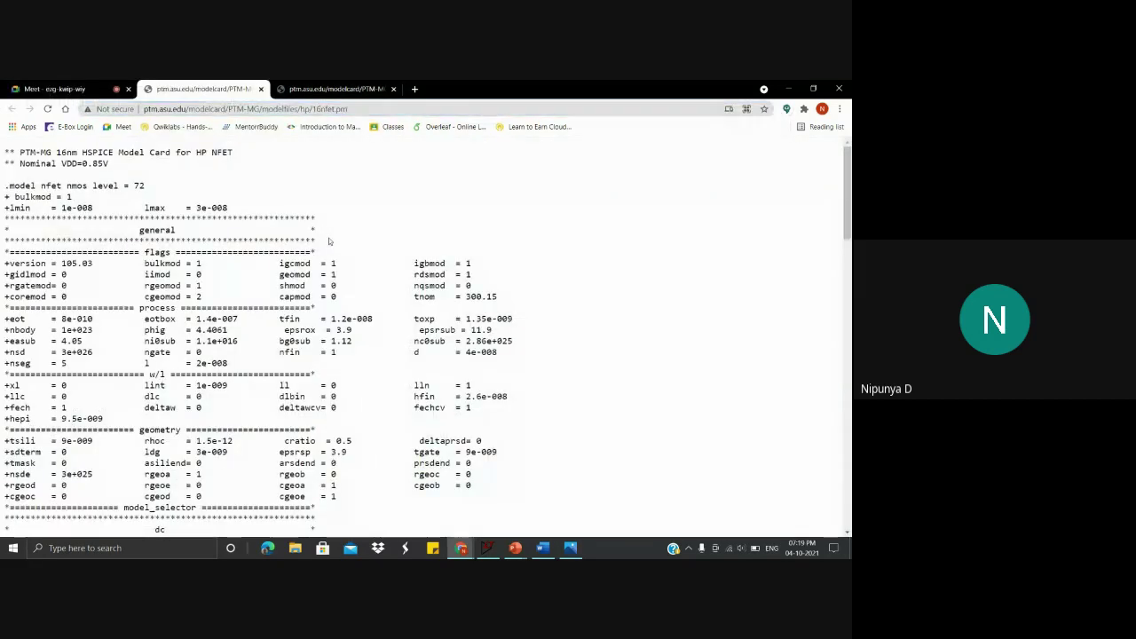
key("ctrl+a")
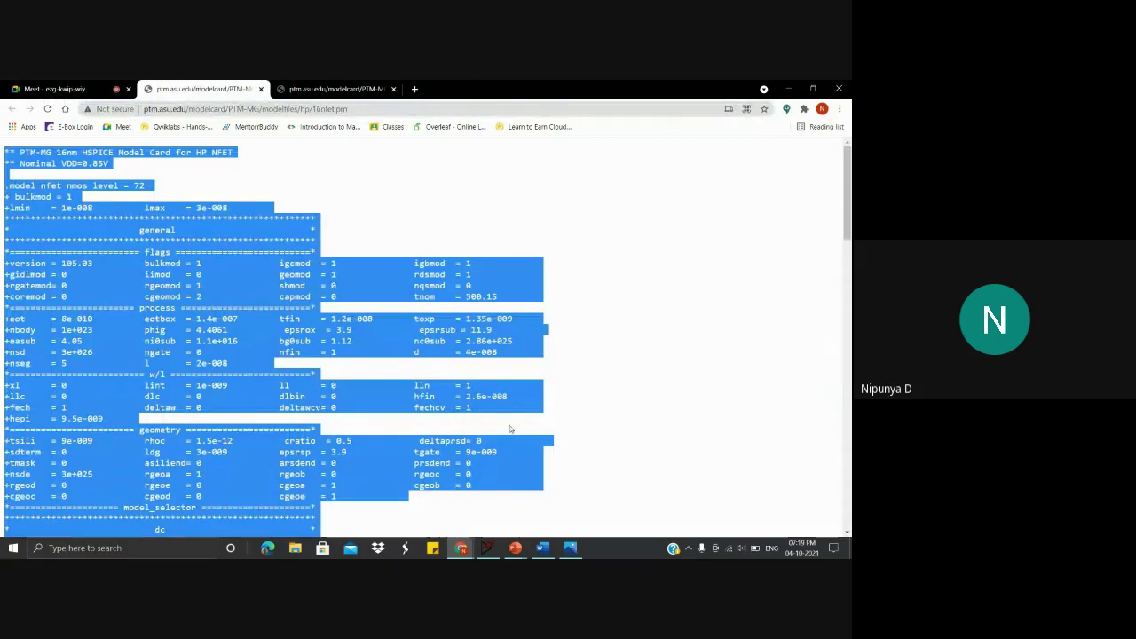
left_click(487, 548)
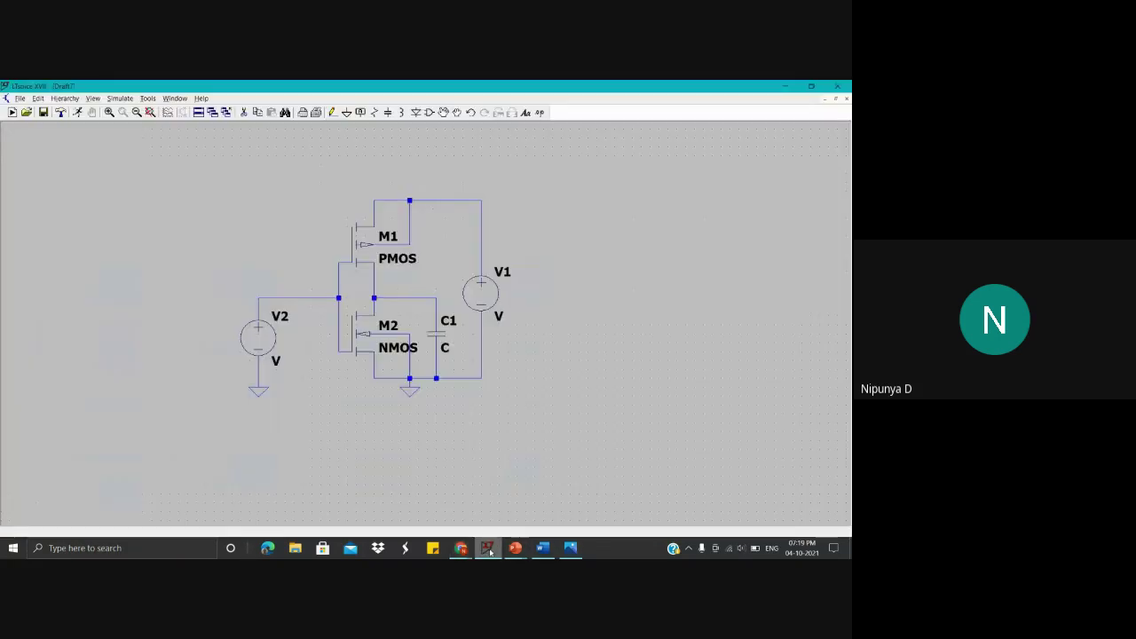
left_click(539, 114)
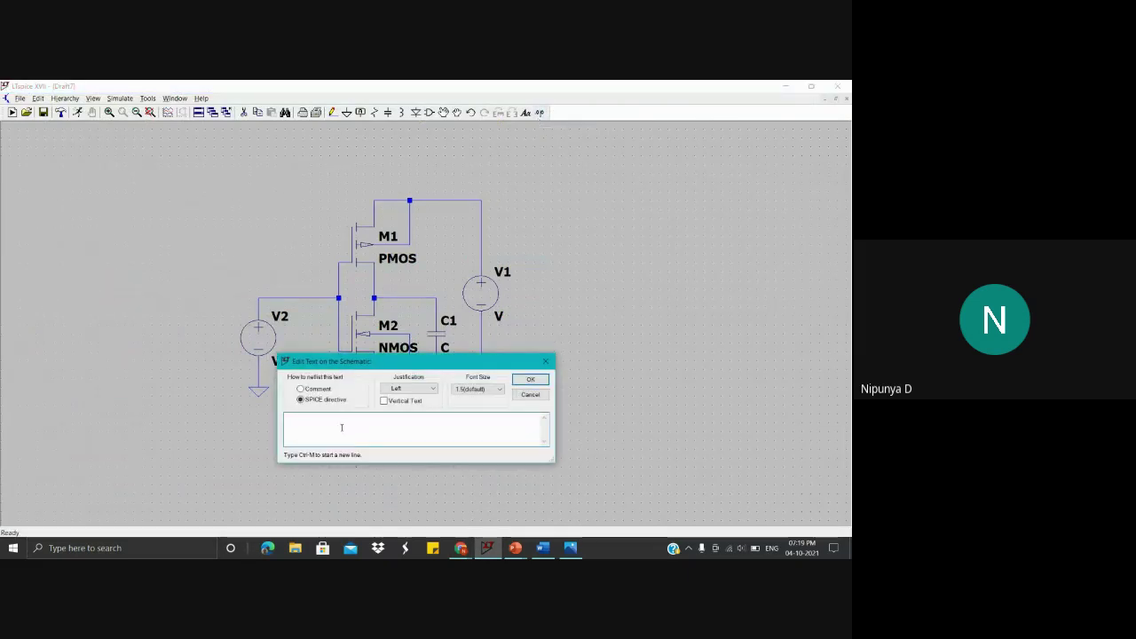
key("ctrl+v")
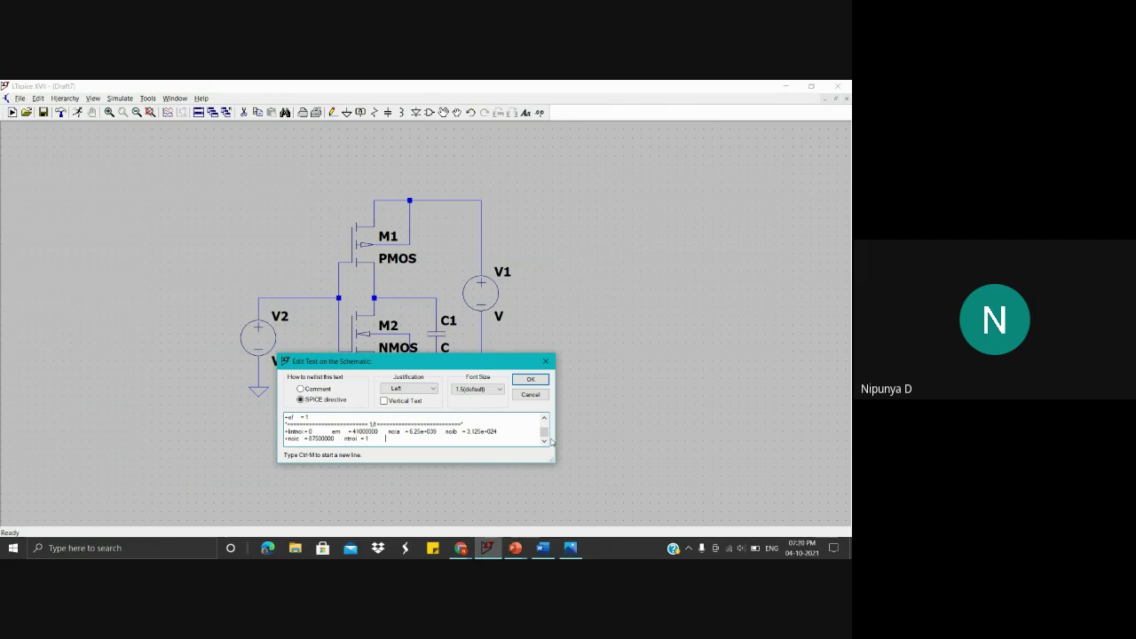
Step: Change the level in the pasted NFET model line to 9
left_click_drag(545, 440, 545, 427)
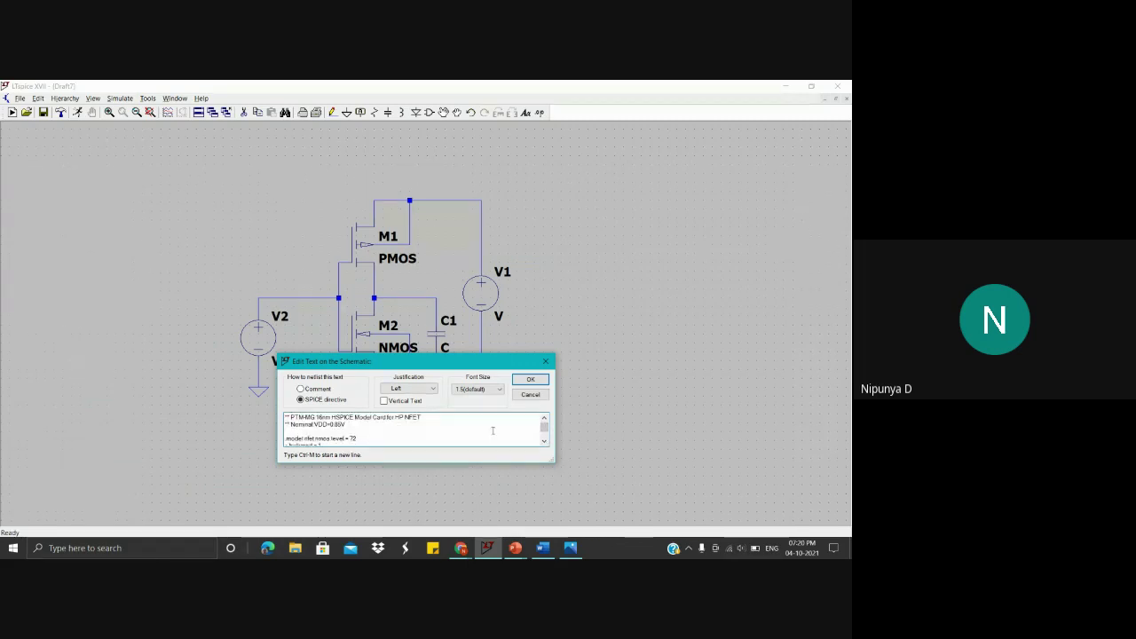
left_click(546, 443)
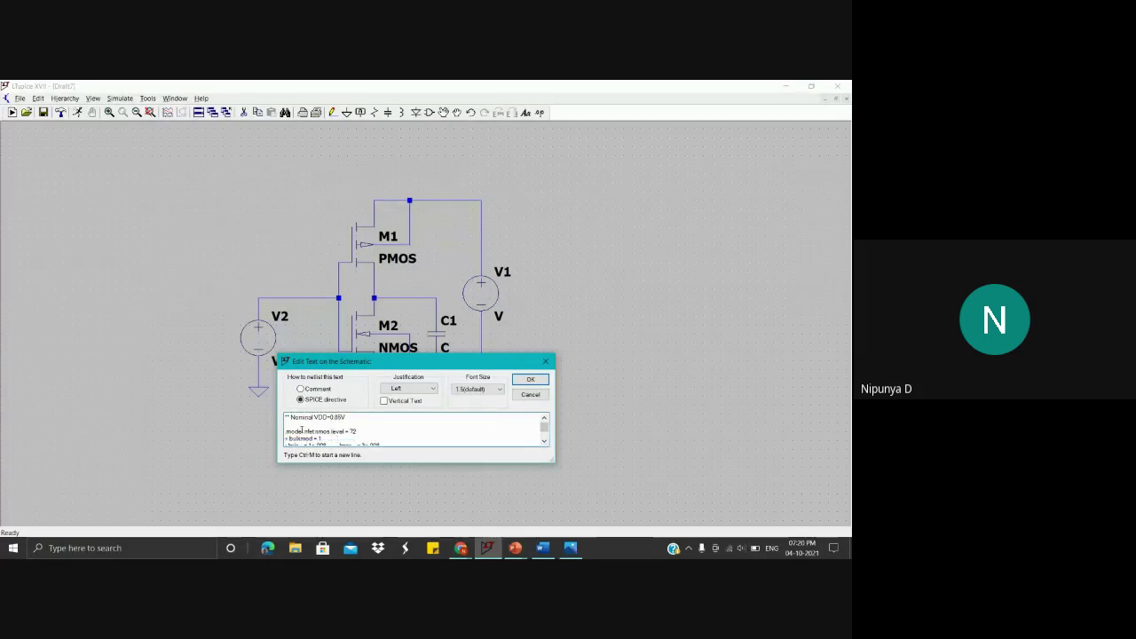
left_click(359, 430)
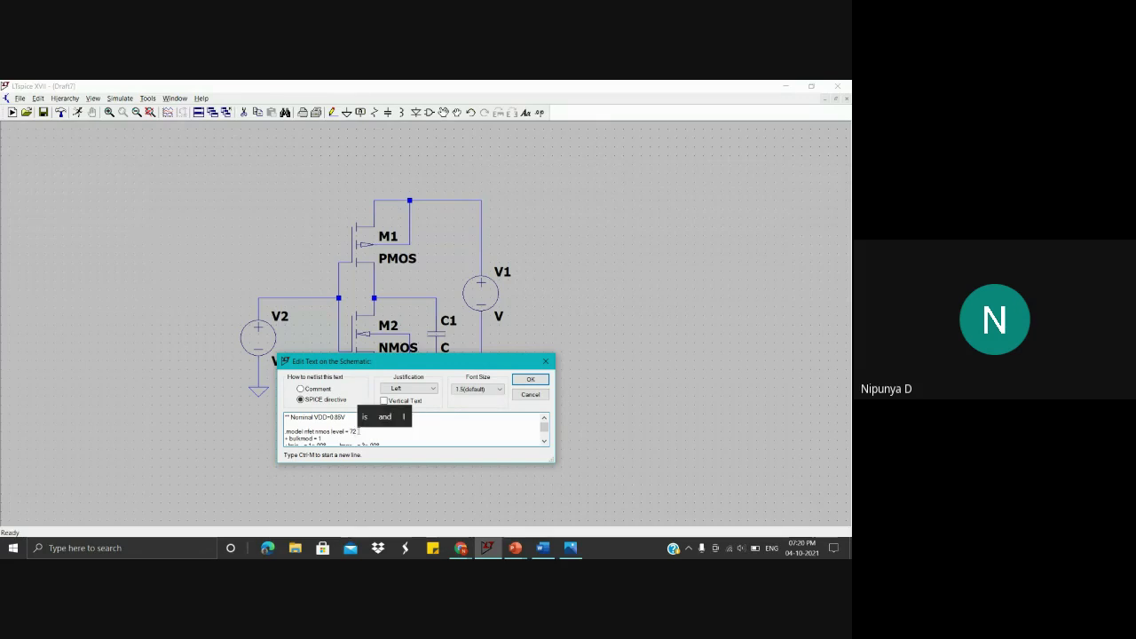
key("BackSpace")
key("BackSpace")
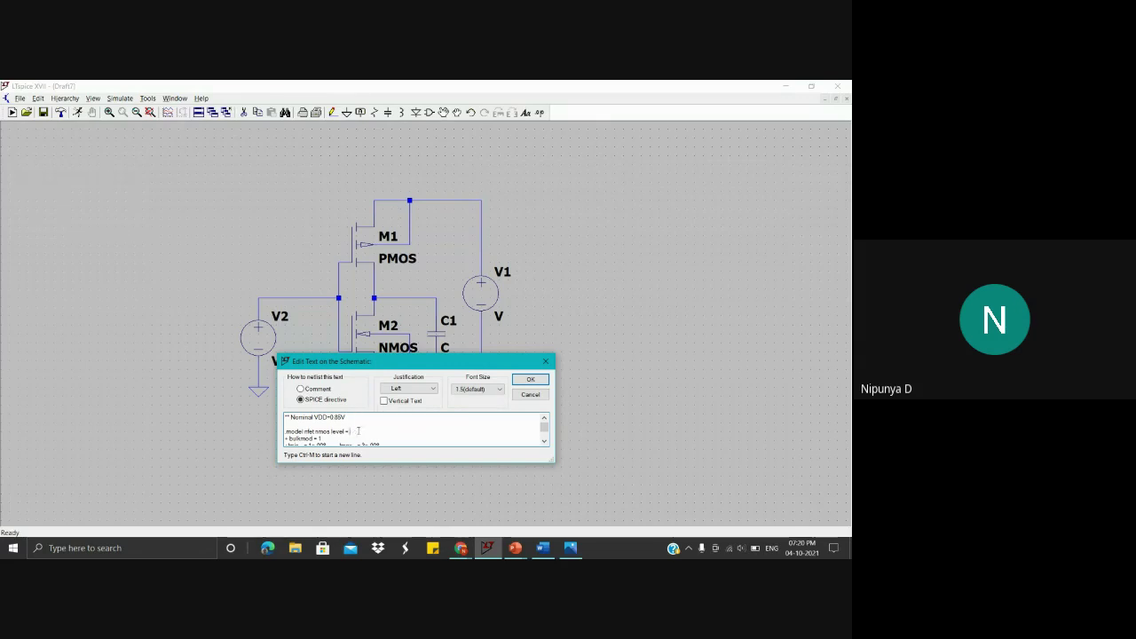
type("8")
Step: Accept the NFET model directive and place its text below and to the left of the inverter circuit
left_click(530, 381)
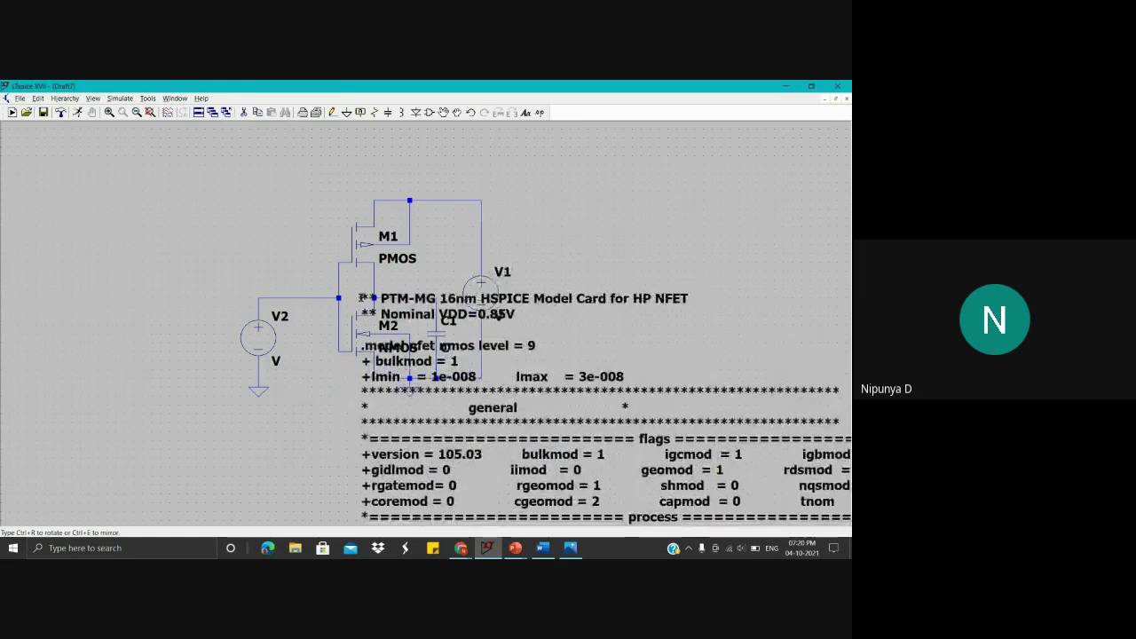
scroll(364, 298, "down", 2)
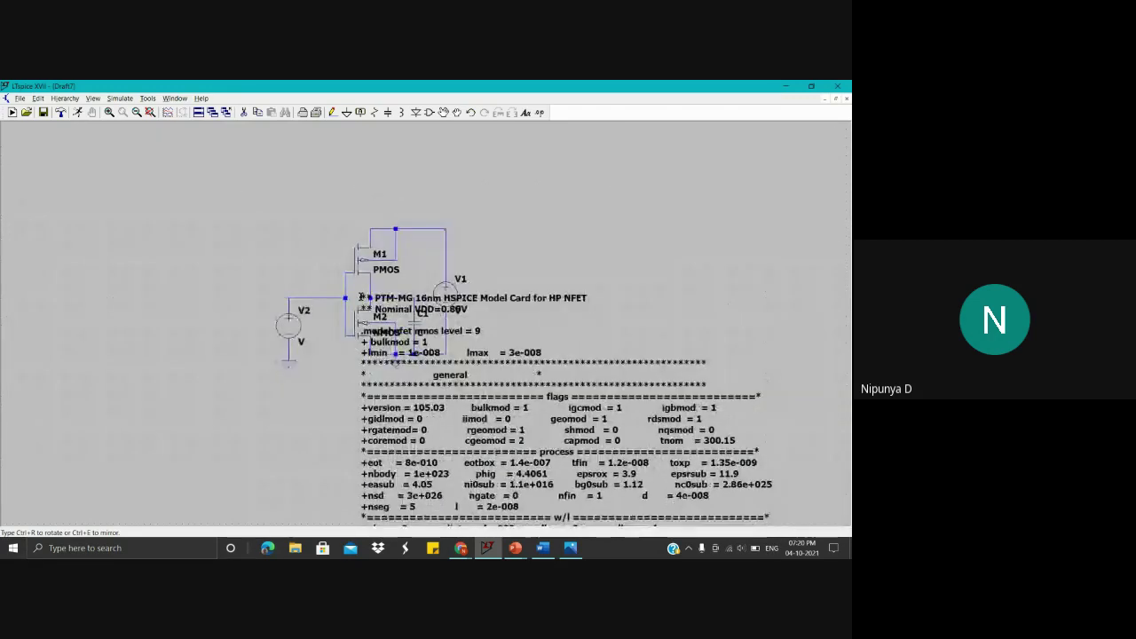
scroll(359, 296, "down", 1)
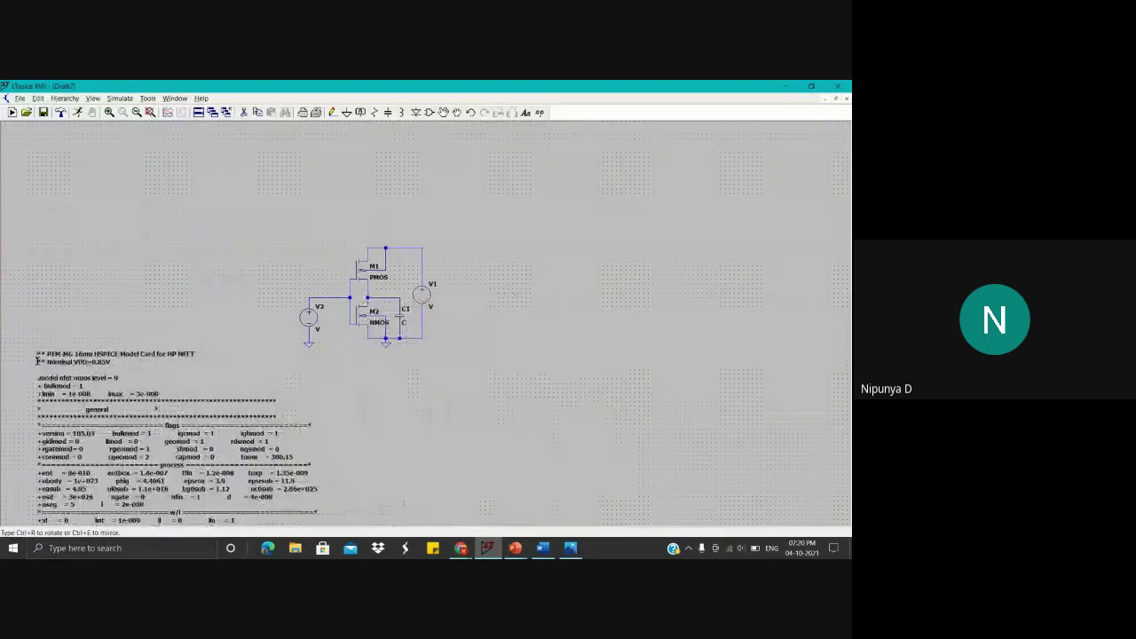
left_click(44, 338)
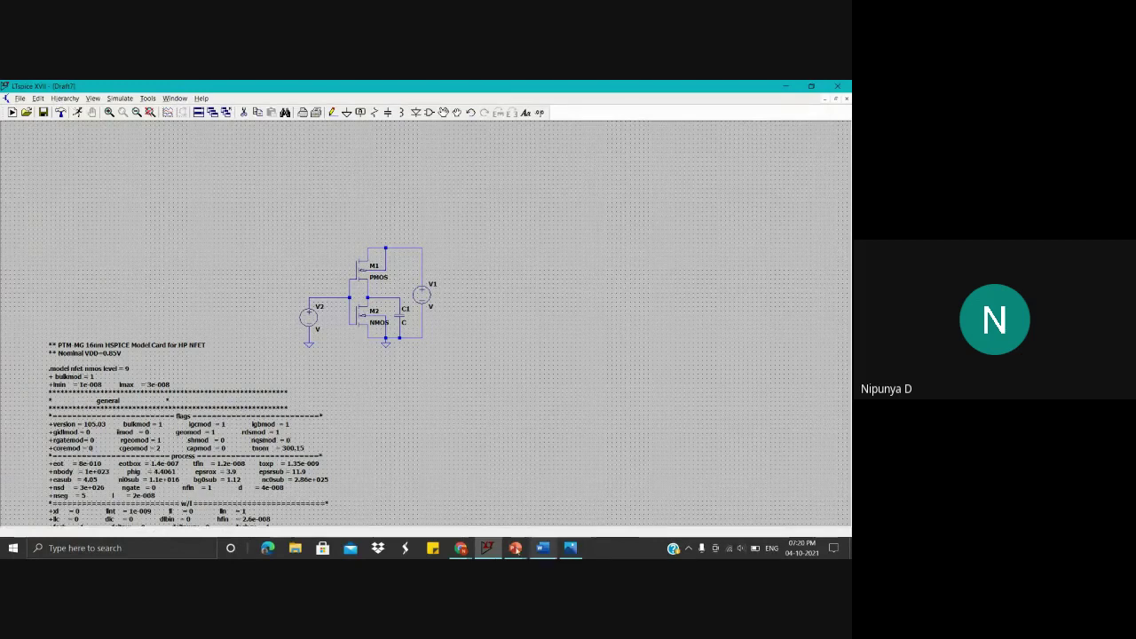
Step: Copy the entire 16pfet.pm model card from Chrome and paste it into a new SPICE directive in LTspice
left_click(449, 539)
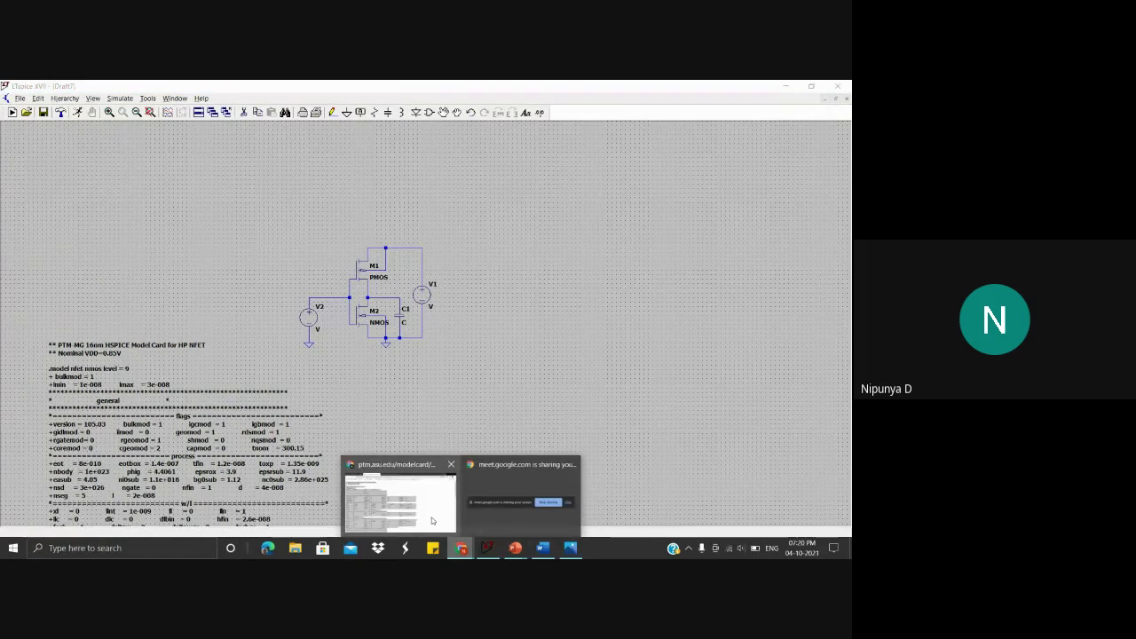
left_click(399, 502)
left_click(358, 90)
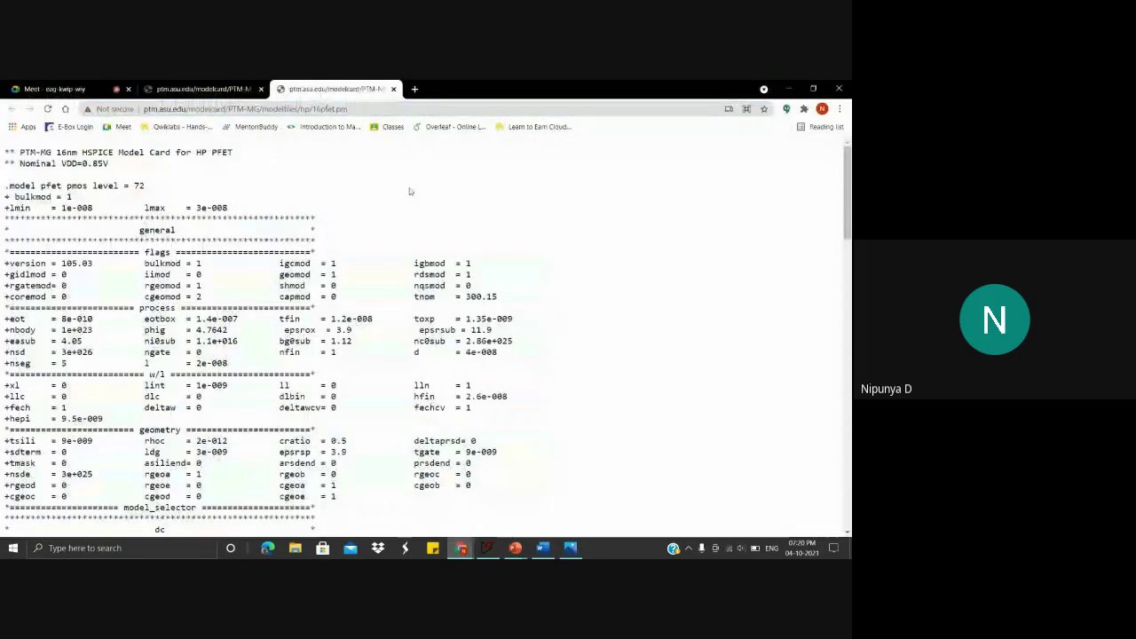
key("ctrl+a")
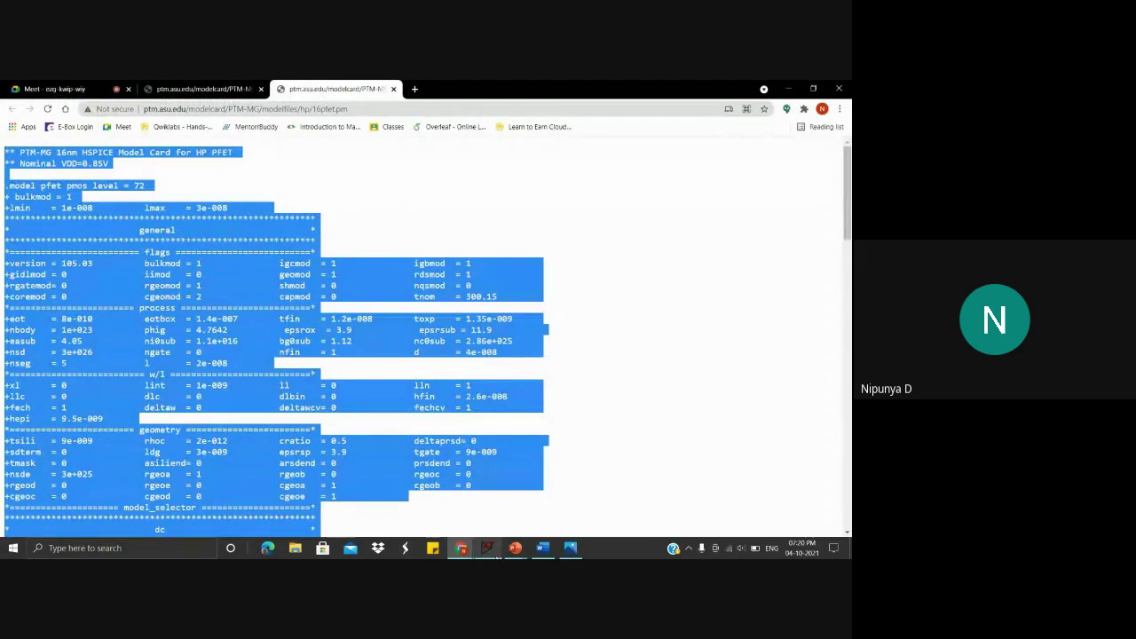
left_click(486, 547)
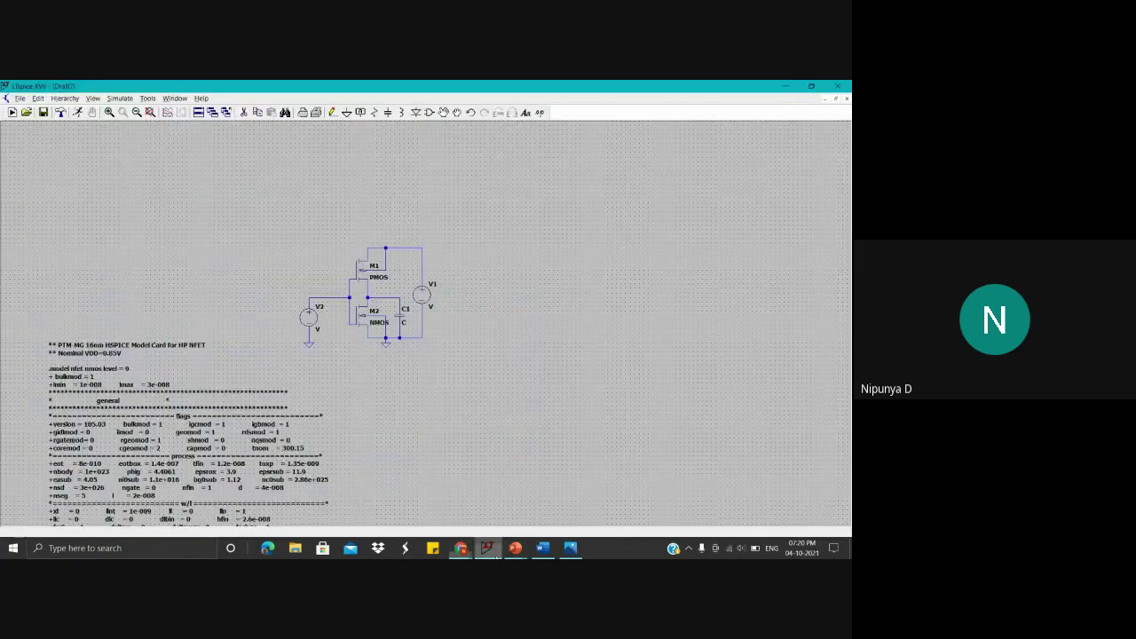
left_click(540, 113)
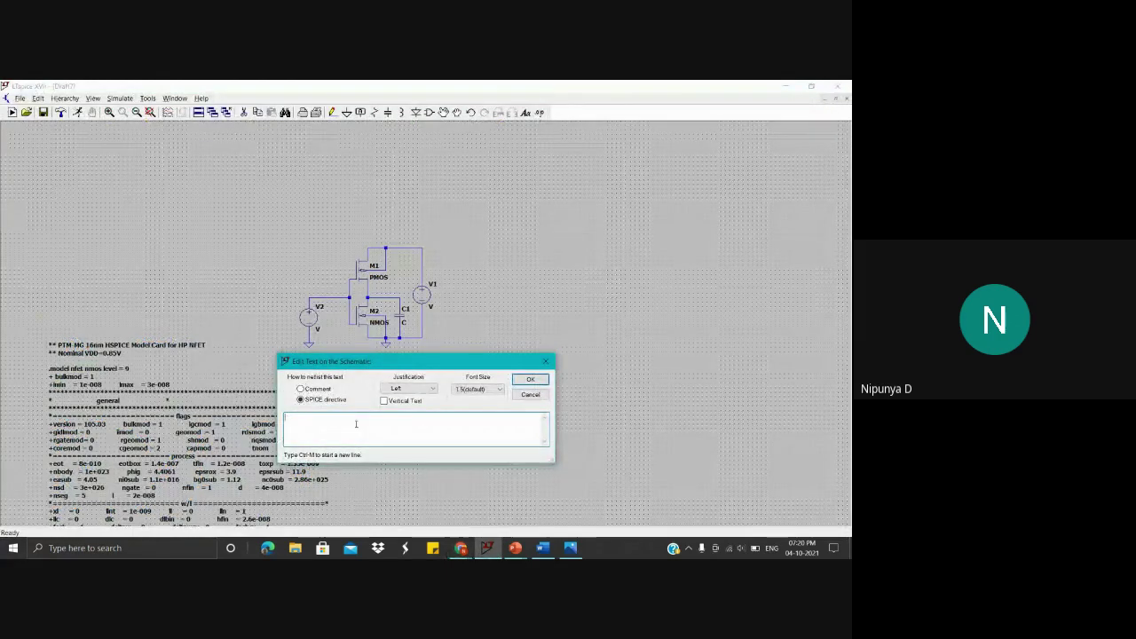
key("ctrl+v")
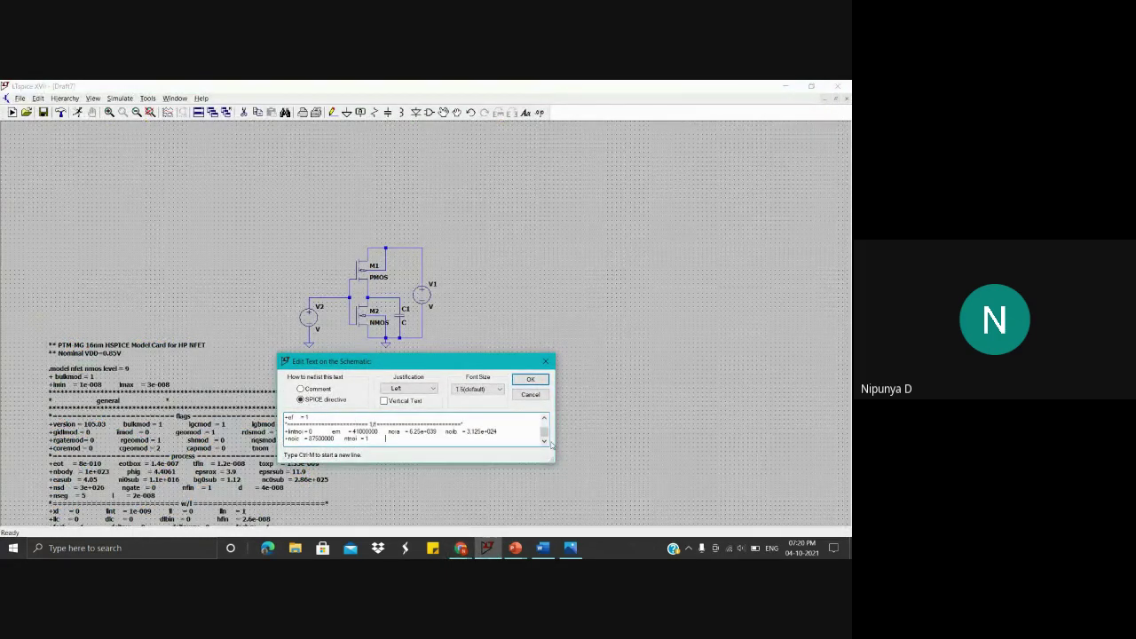
Step: Change the PFET model level to 9, accept the directive and place its text below and to the right of the inverter circuit
left_click_drag(547, 440, 548, 427)
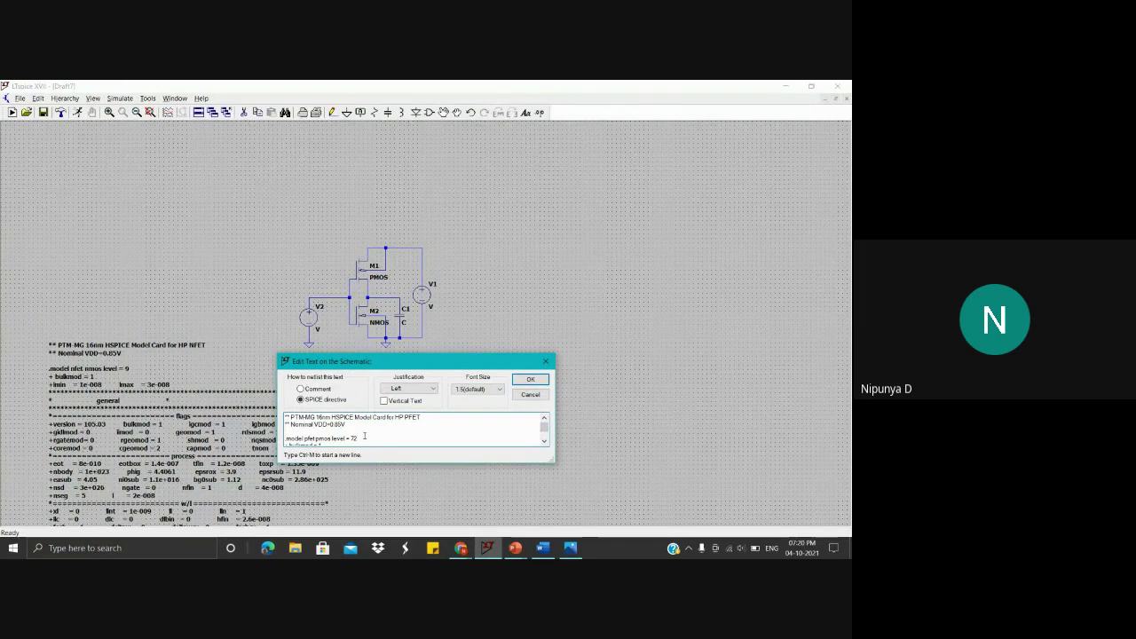
key("BackSpace")
key("BackSpace")
type("9")
left_click(530, 379)
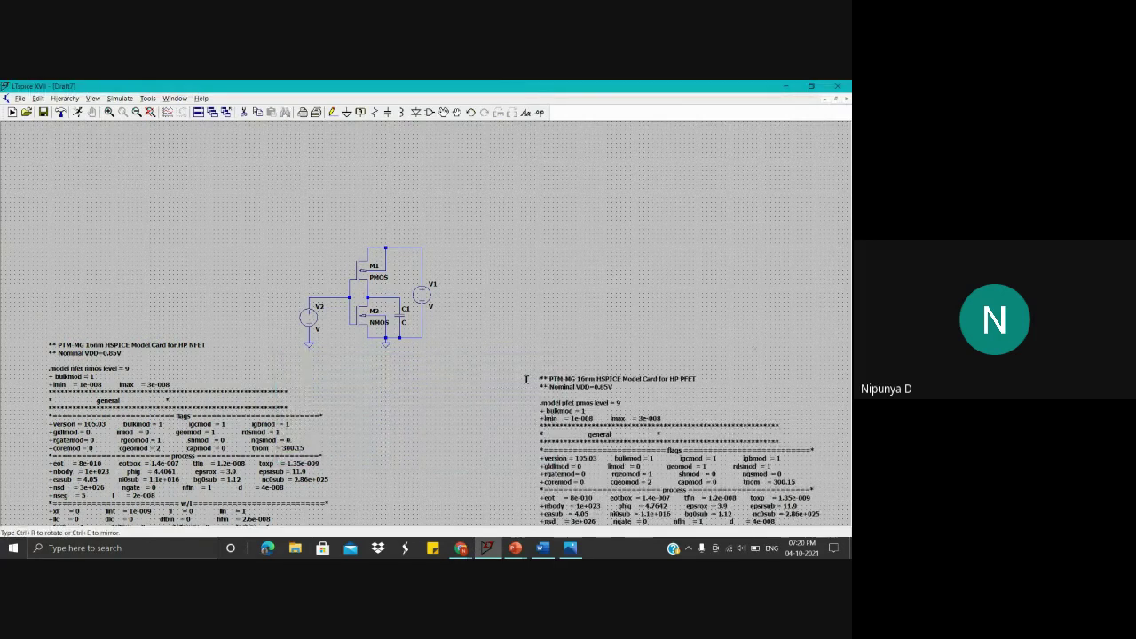
left_click(488, 340)
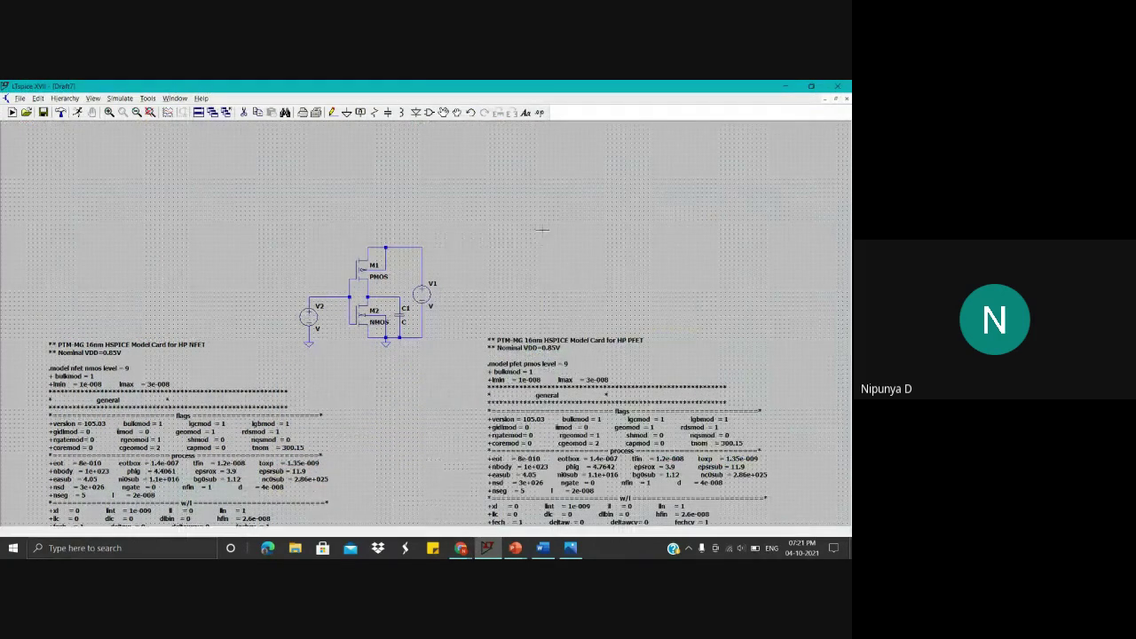
Step: Set the DC value of the supply voltage source V1 to 850m
left_click_drag(525, 258, 544, 223)
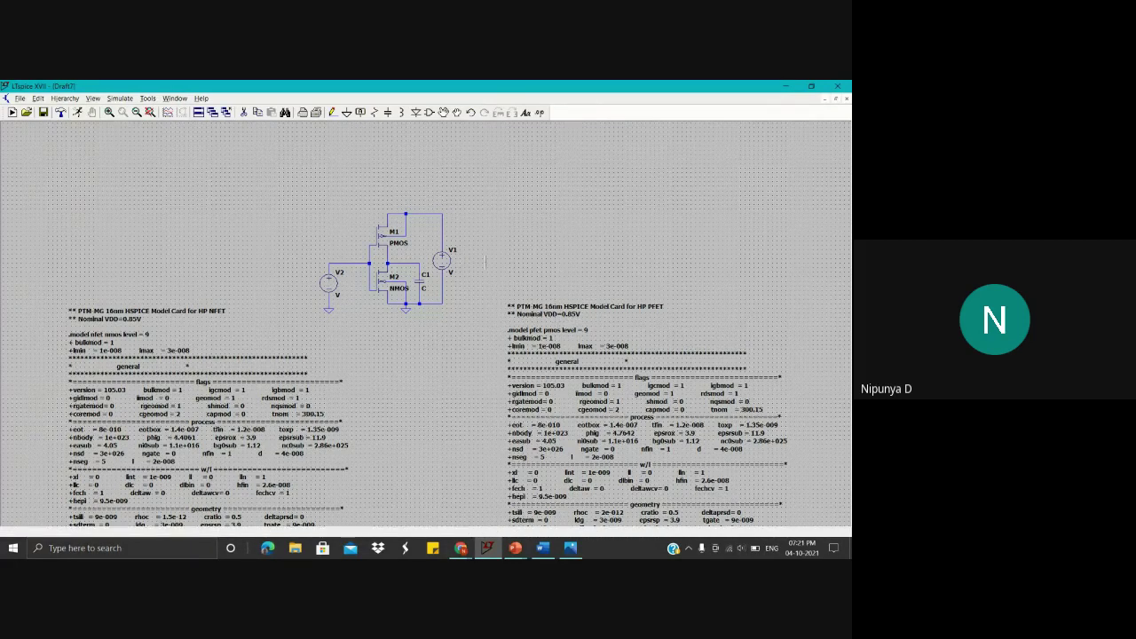
right_click(448, 263)
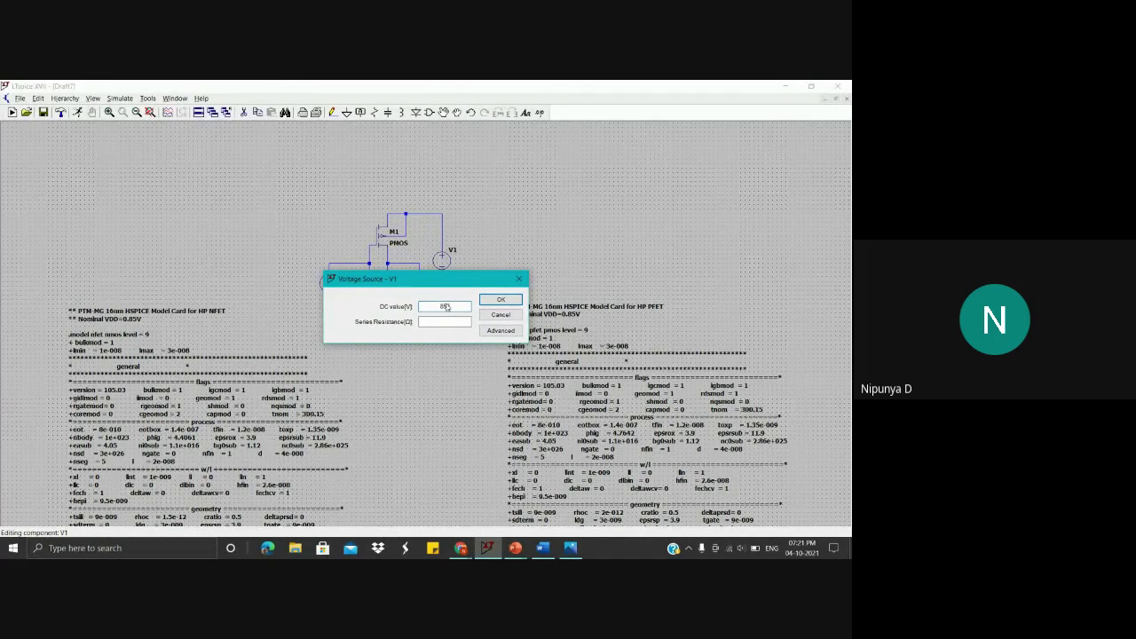
key("Return")
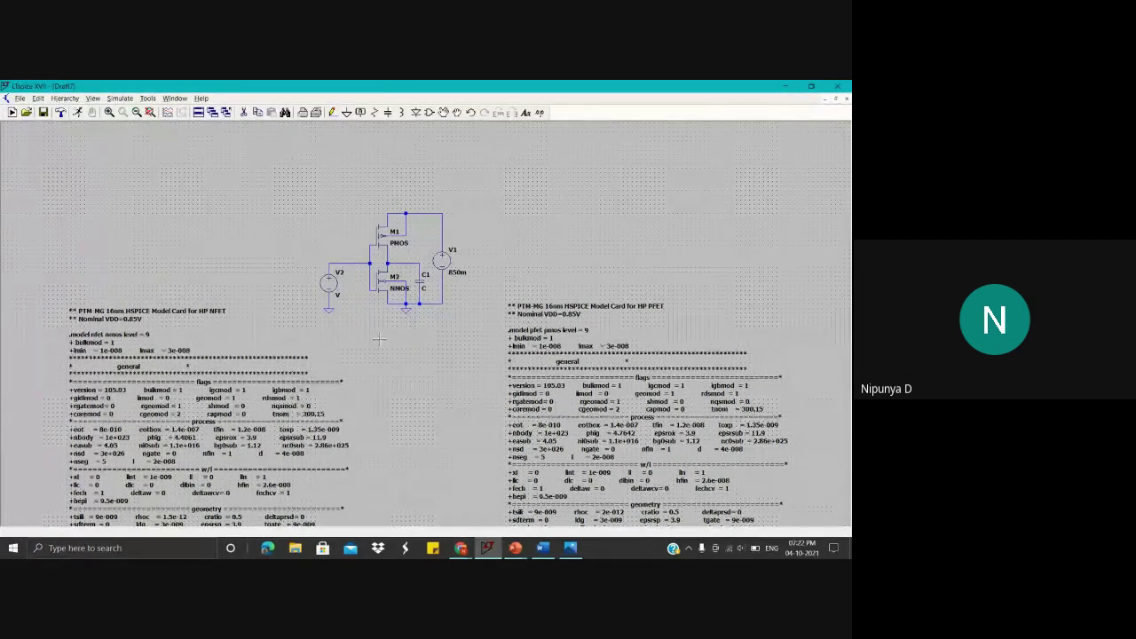
Step: Clear the placeholder DC value of the input voltage source V2
right_click(333, 282)
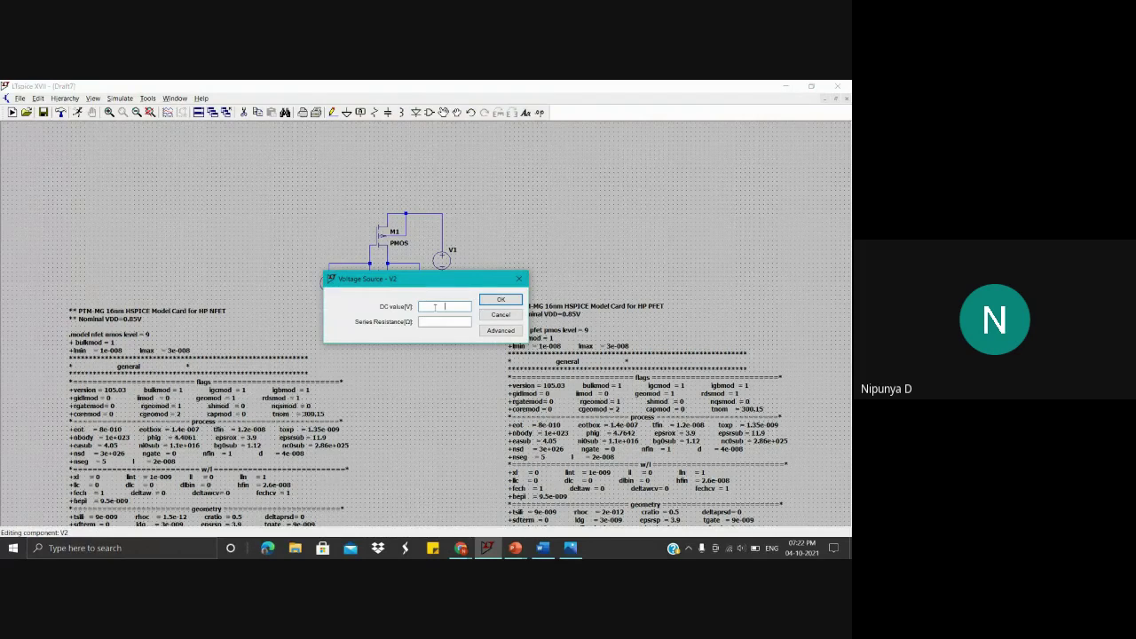
left_click(501, 299)
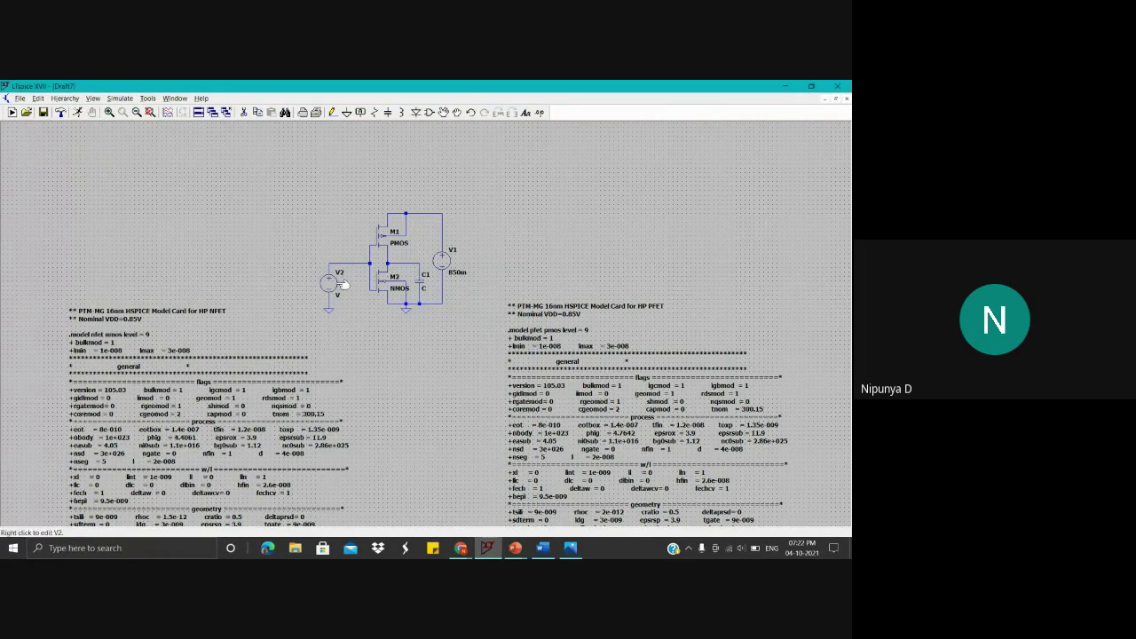
right_click(341, 286)
left_click(494, 301)
Step: Set the length of PMOS transistor M1 to 20n and its width to 320n
right_click(389, 236)
left_click(450, 263)
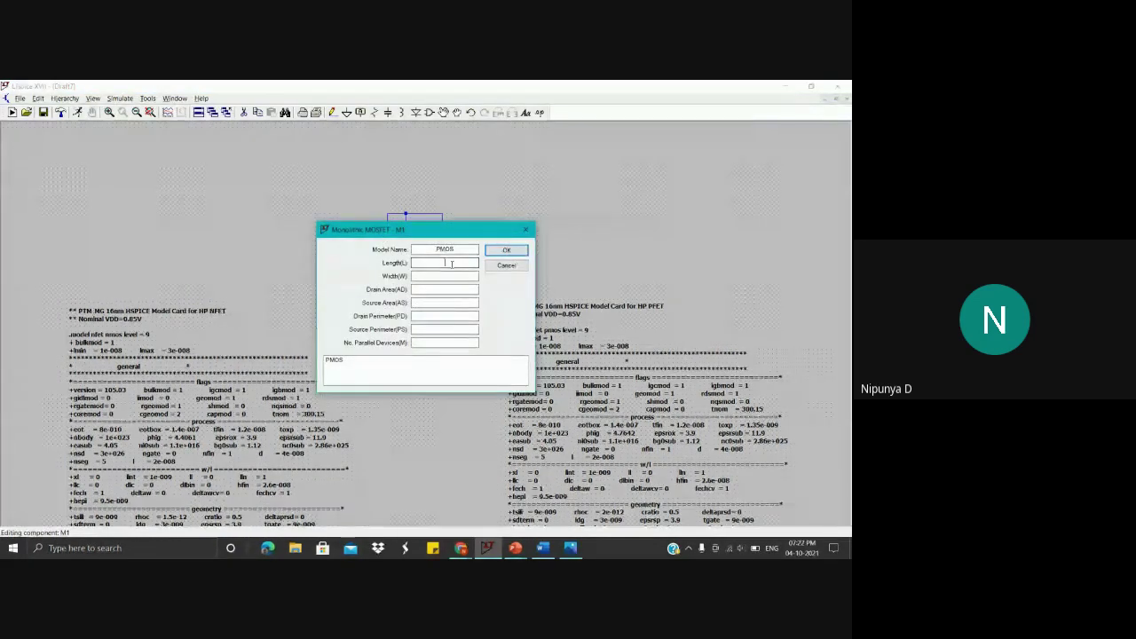
type("20n")
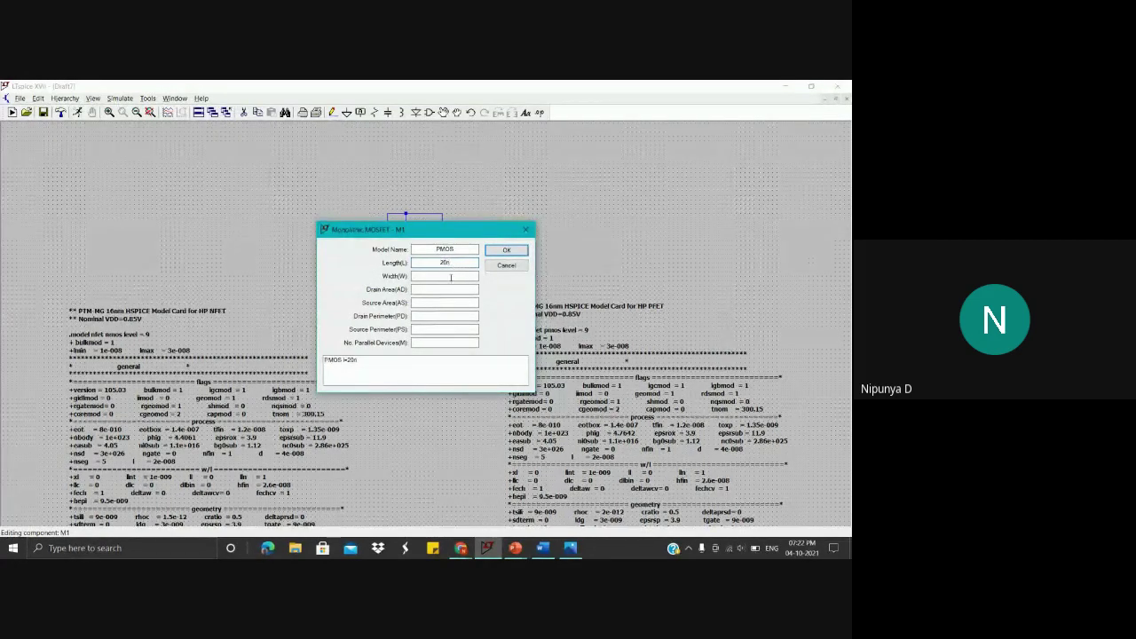
left_click(451, 277)
type("320n")
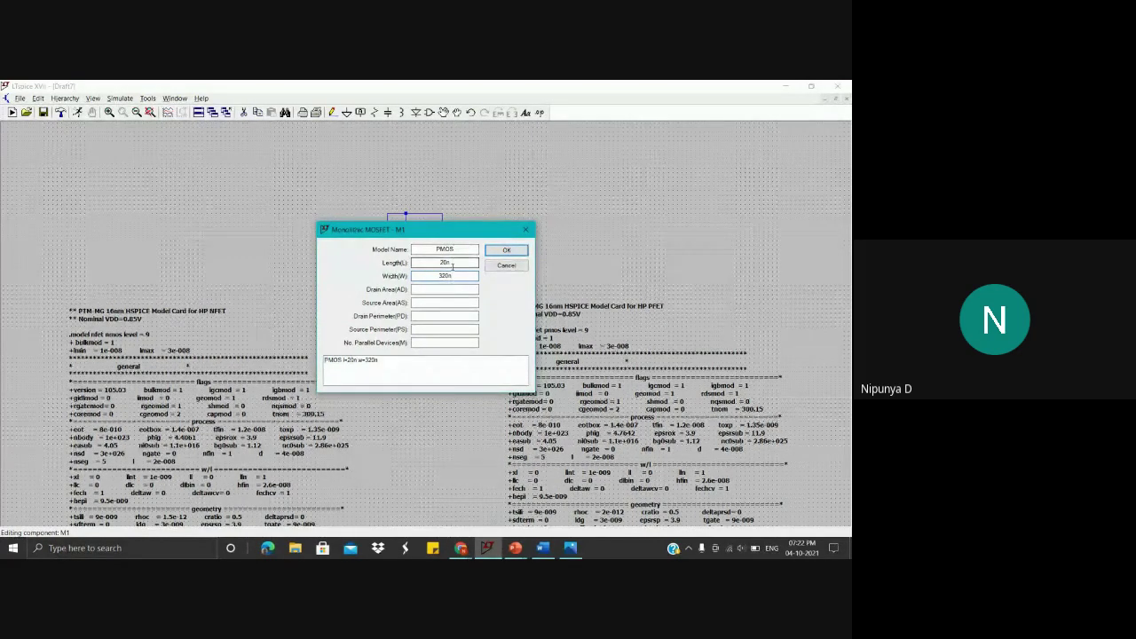
left_click(507, 250)
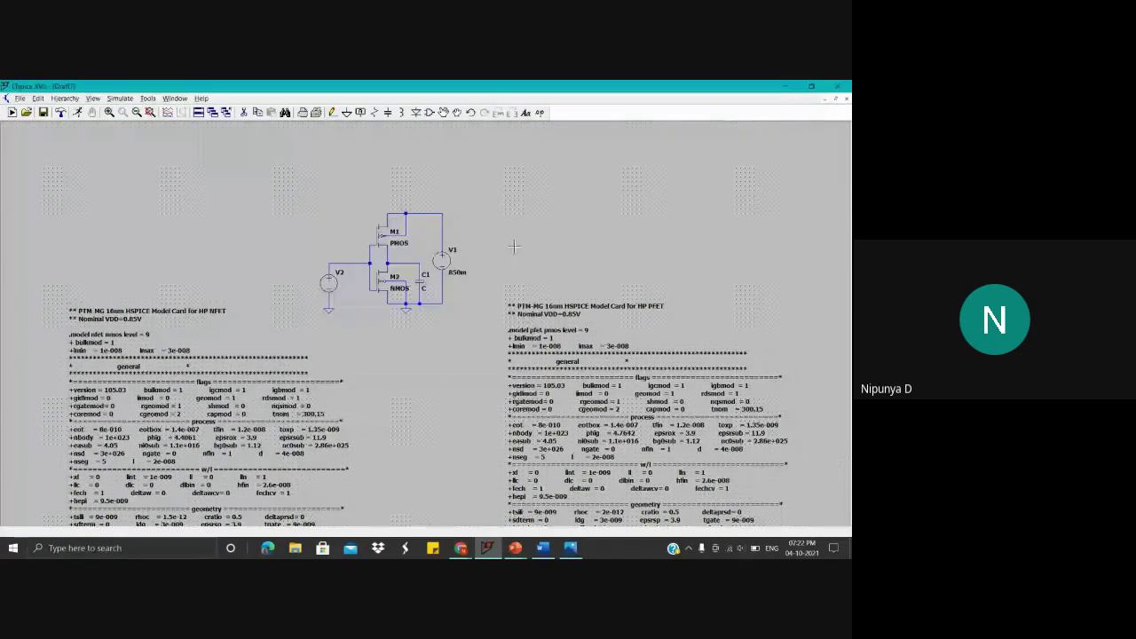
Step: Set the length of NMOS transistor M2 to 20n and its width to 320n
right_click(385, 282)
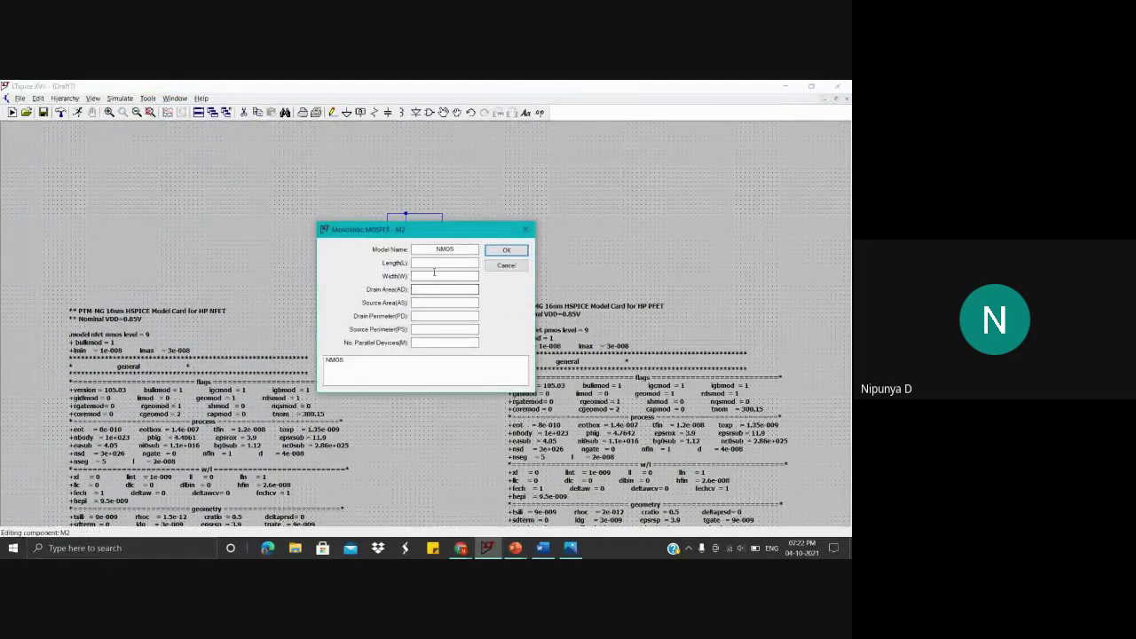
left_click(437, 262)
type("20n")
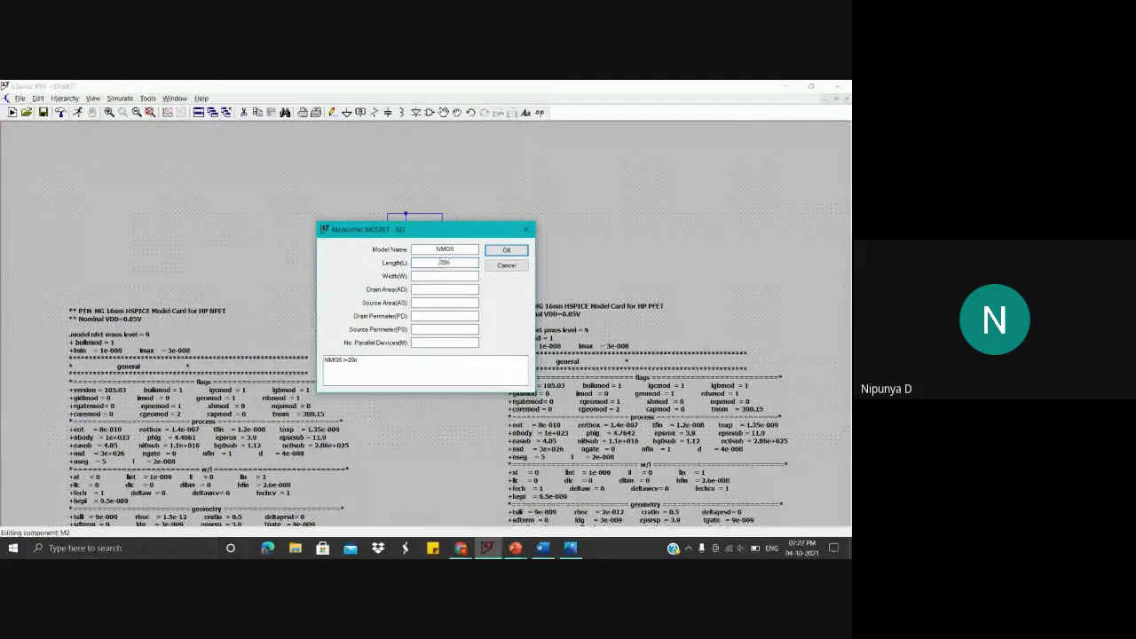
left_click(446, 276)
type("320n")
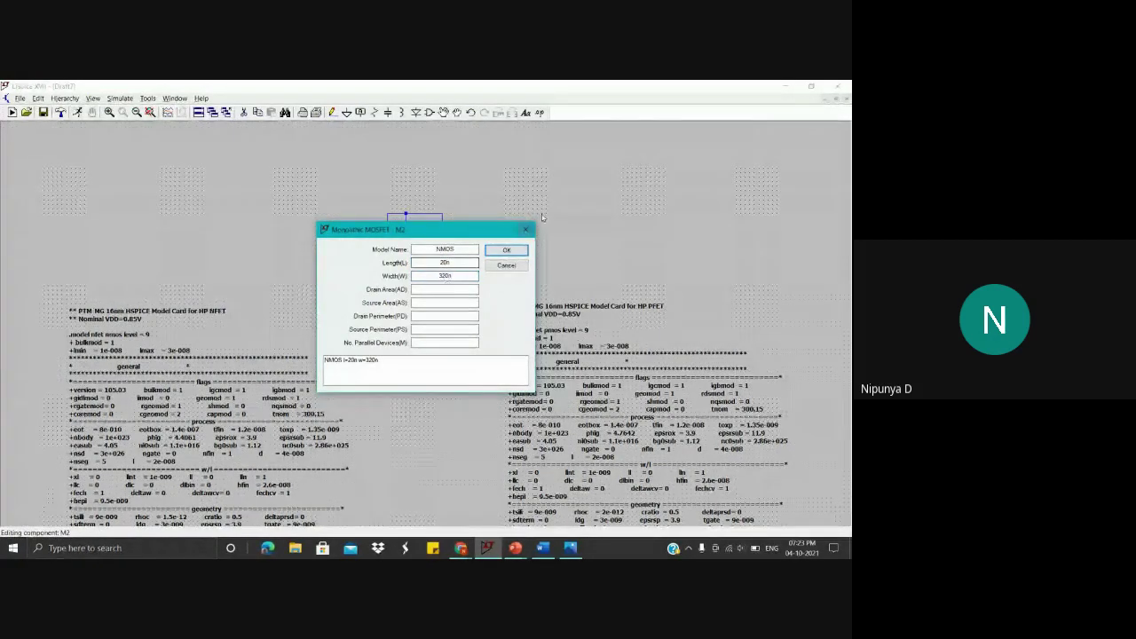
left_click(505, 250)
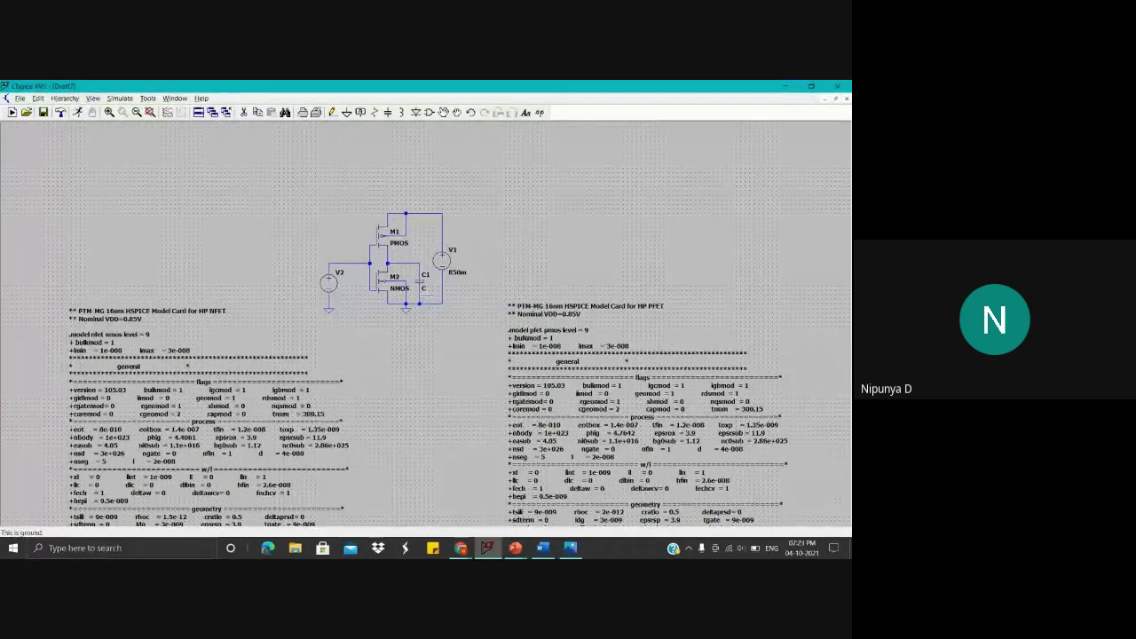
Step: Set the capacitance of the load capacitor C1 to 5f
right_click(422, 285)
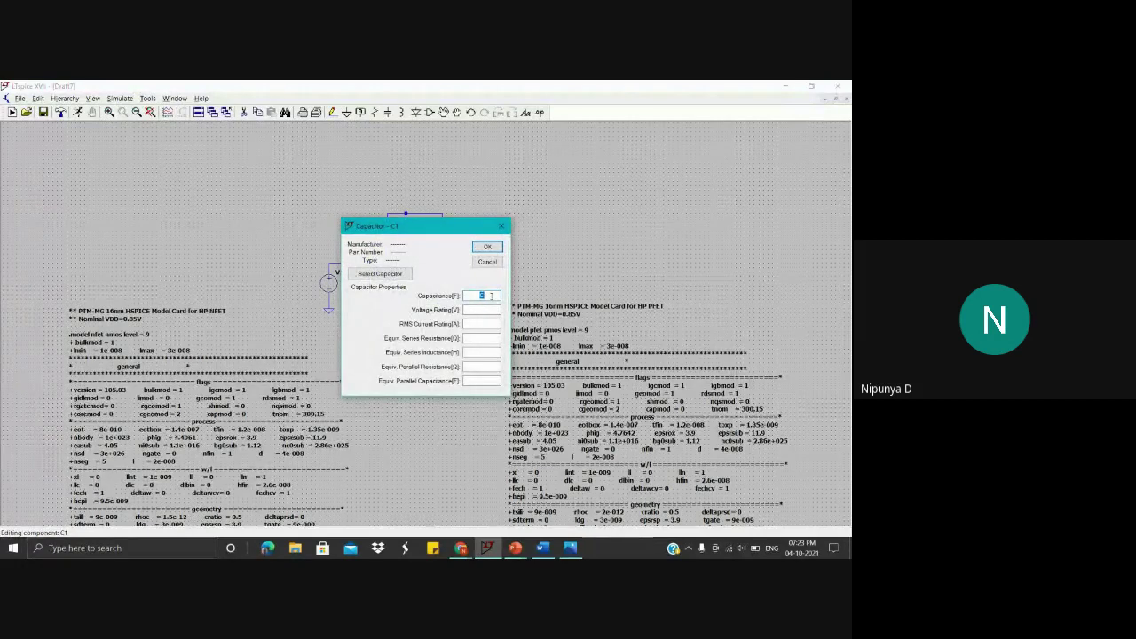
type("5f")
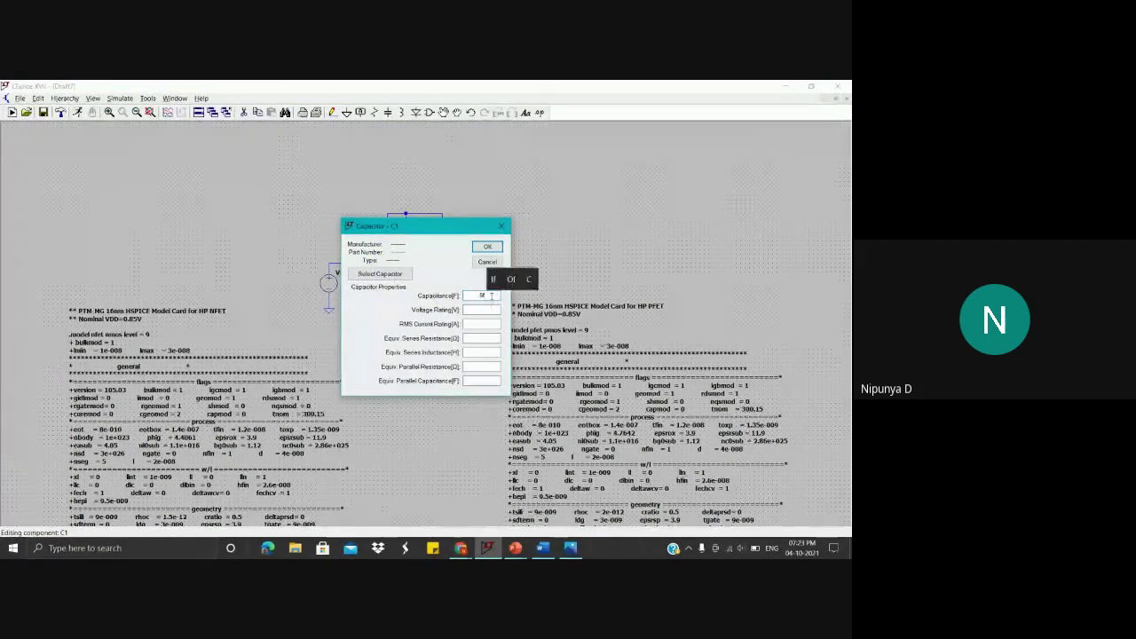
left_click(481, 247)
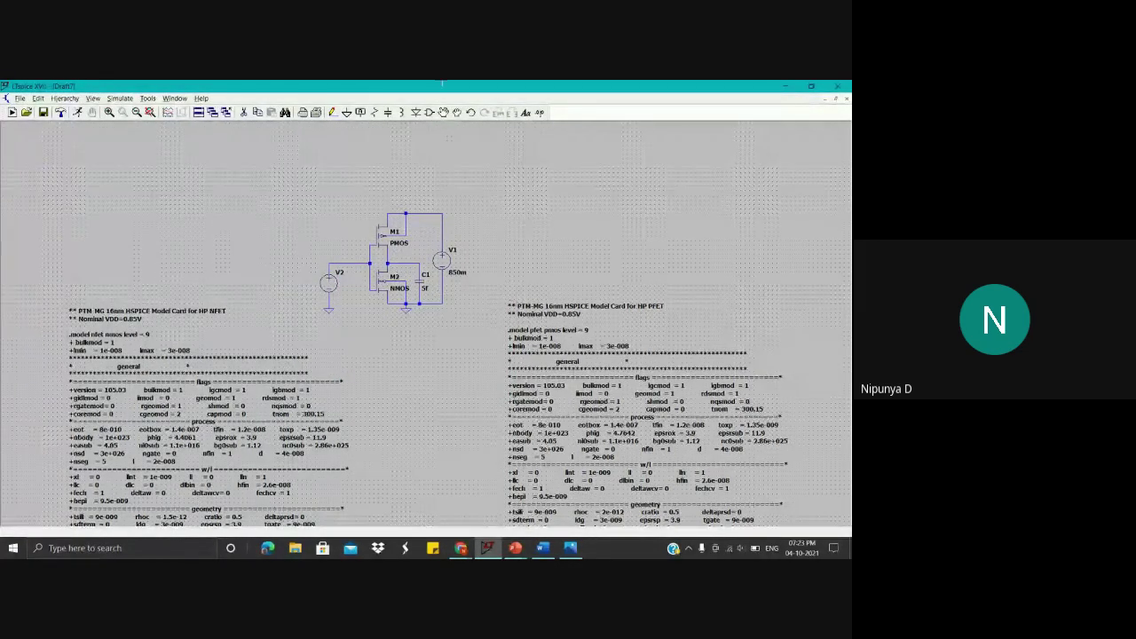
Step: Set up a DC sweep simulation command for source V2, starting at 0 and stopping at 850m
left_click(120, 98)
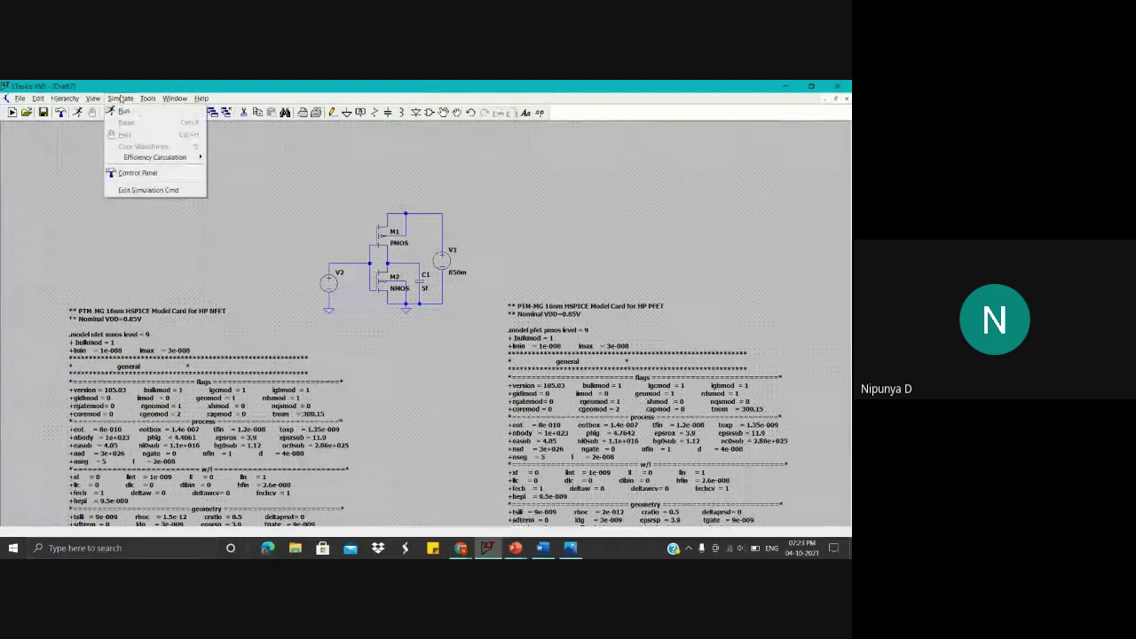
left_click(169, 190)
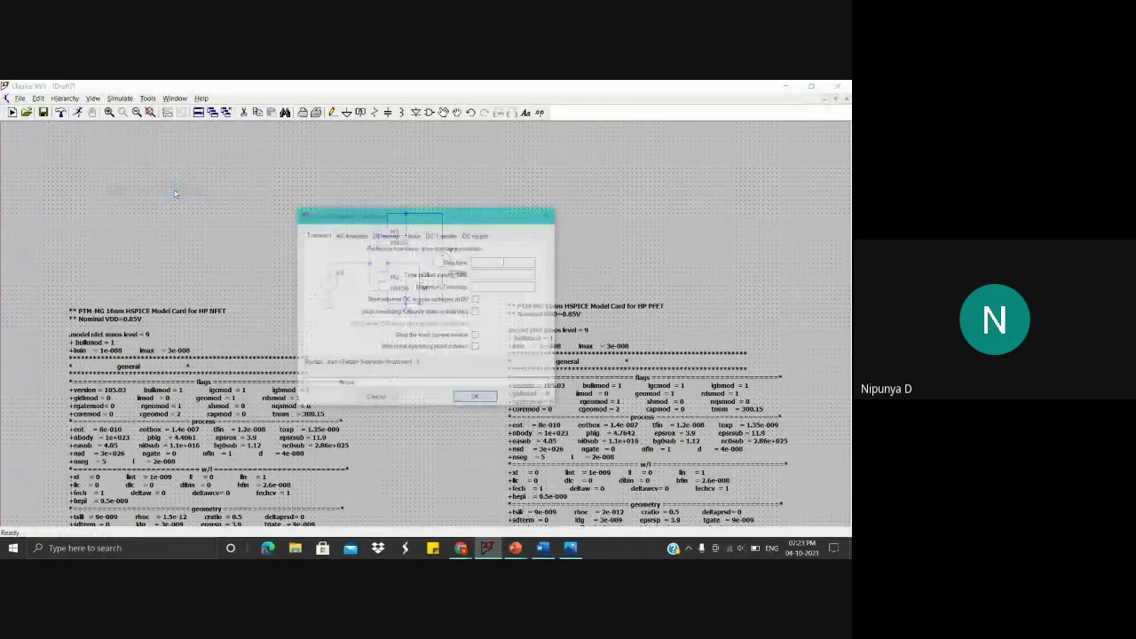
left_click(382, 236)
left_click_drag(448, 218, 677, 194)
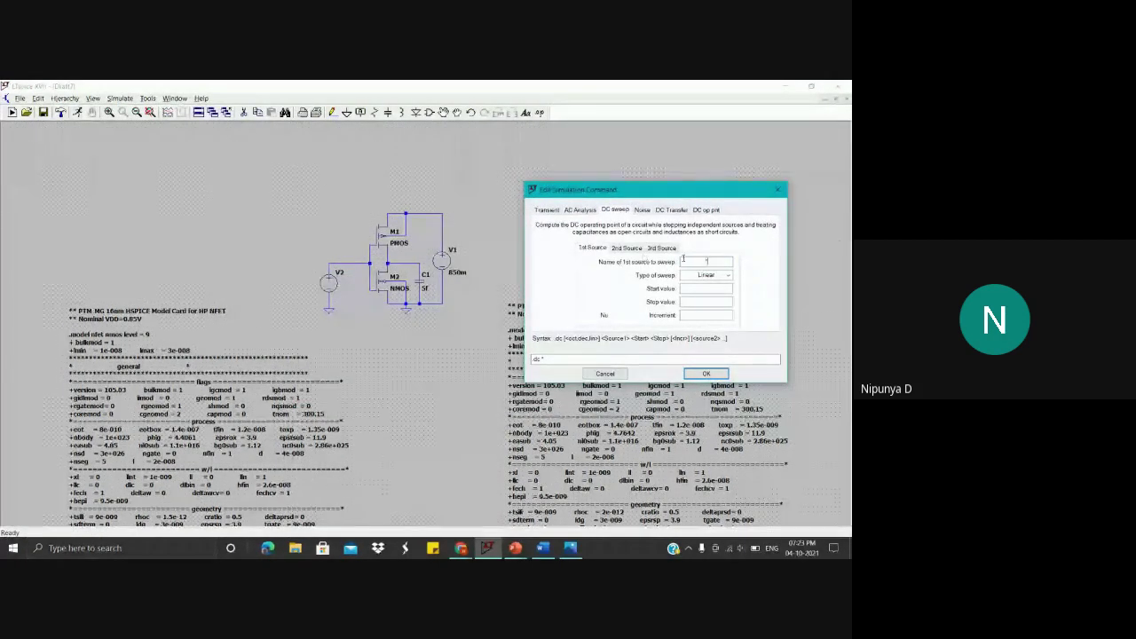
type("V2")
left_click(711, 290)
type("0")
left_click(706, 303)
type("850m")
left_click(706, 373)
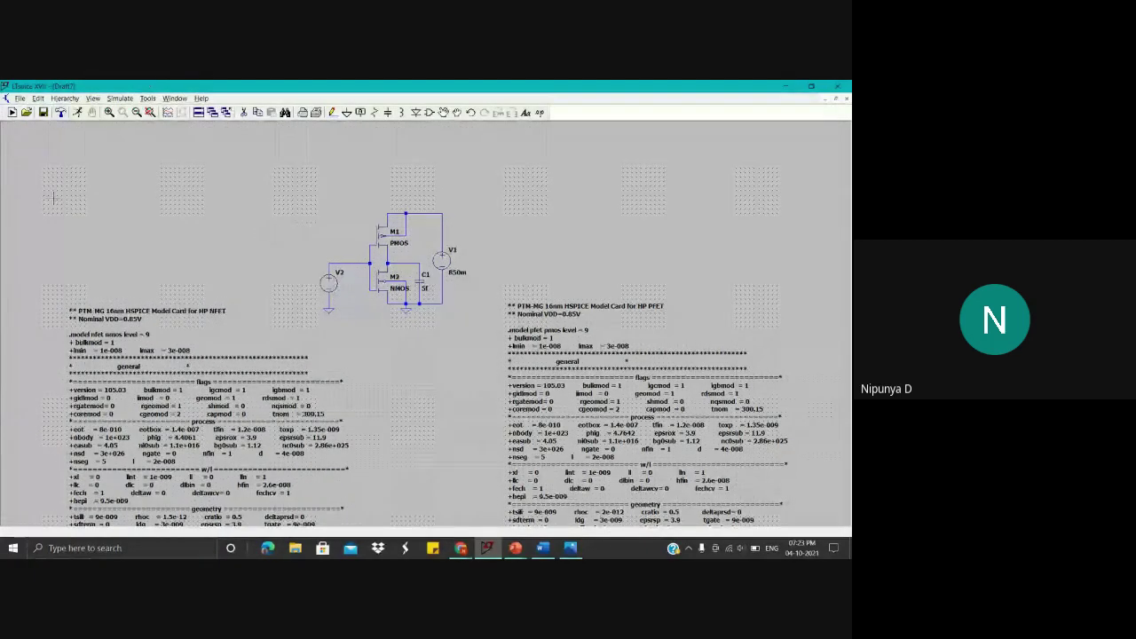
Step: Try to run the DC sweep simulation of the inverter
left_click(78, 115)
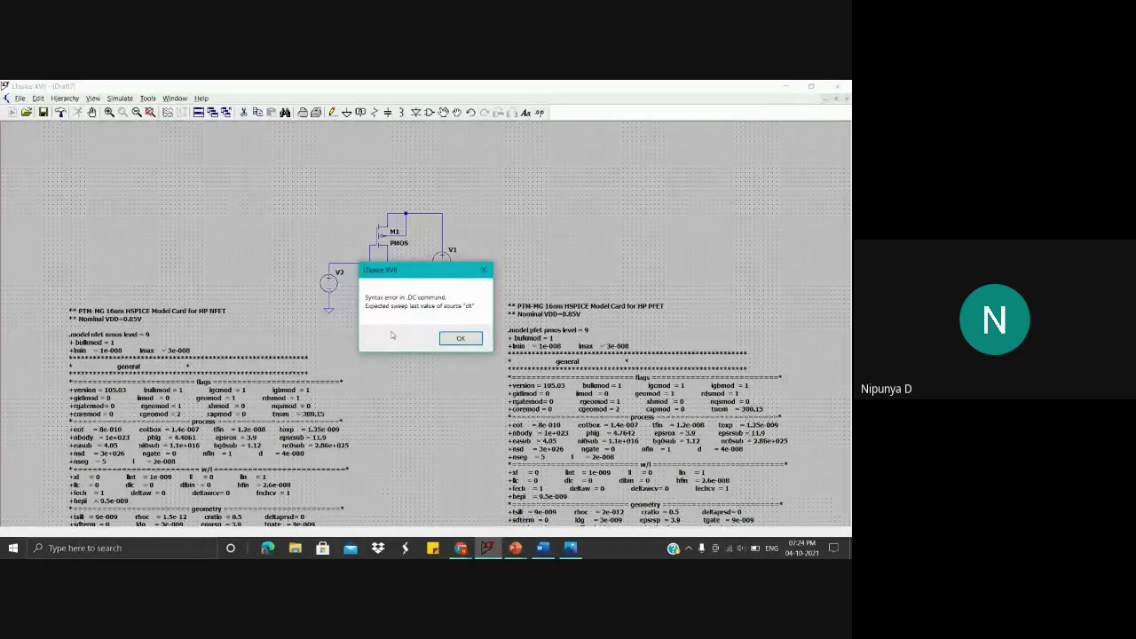
left_click(461, 338)
right_click(659, 247)
left_click(558, 208)
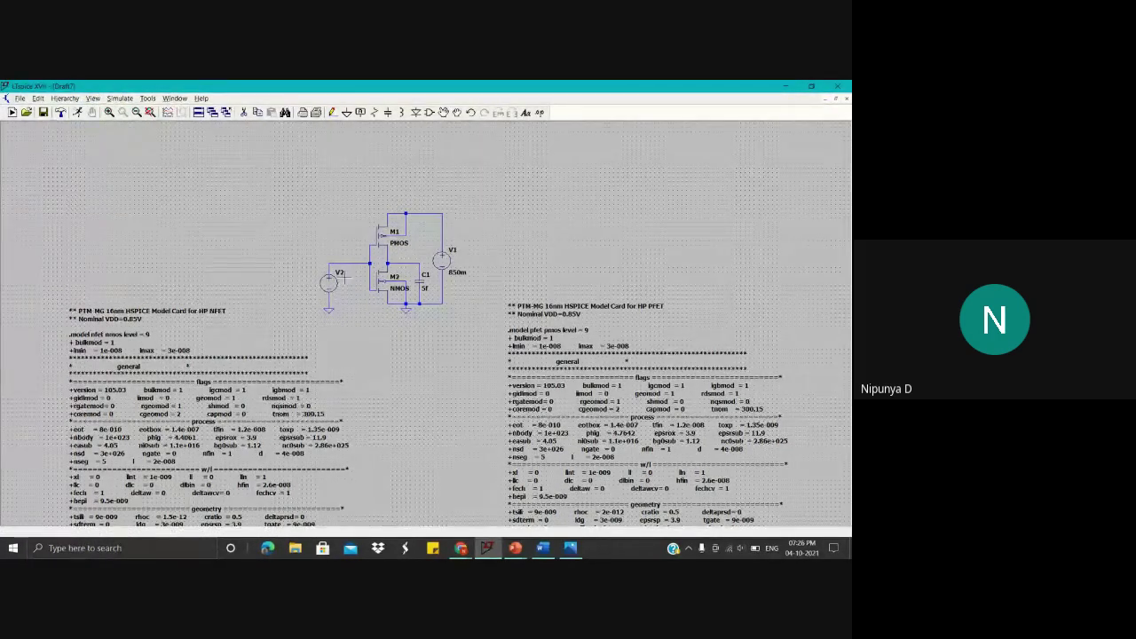
Step: Give input source V2 a DC value of 425m, an AC amplitude of 1 and an AC phase of 0
right_click(328, 282)
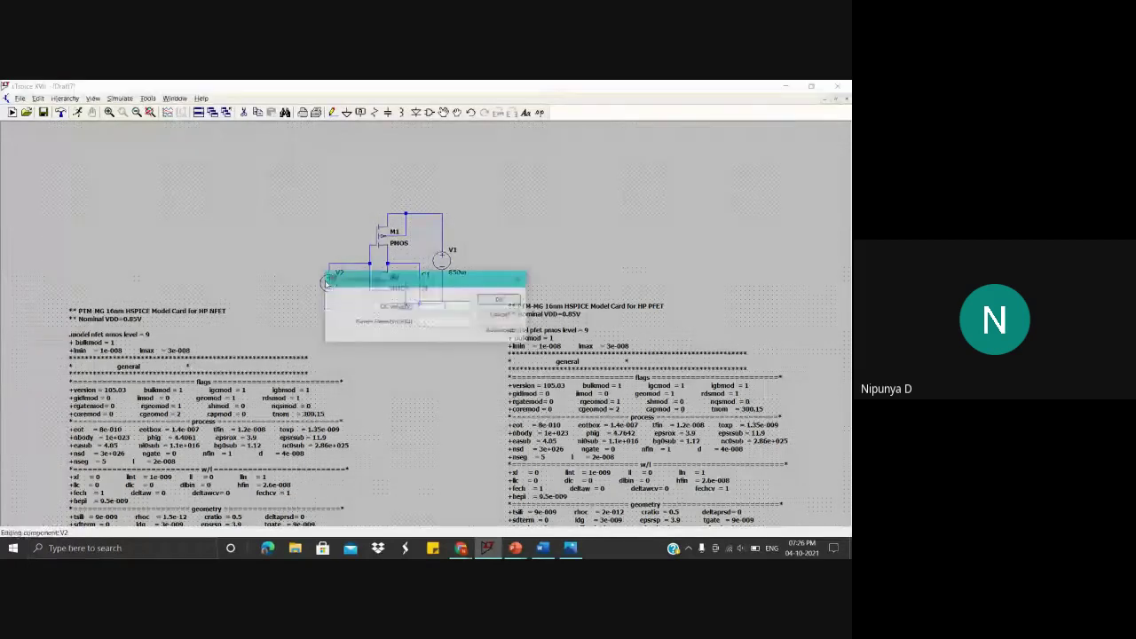
left_click(503, 331)
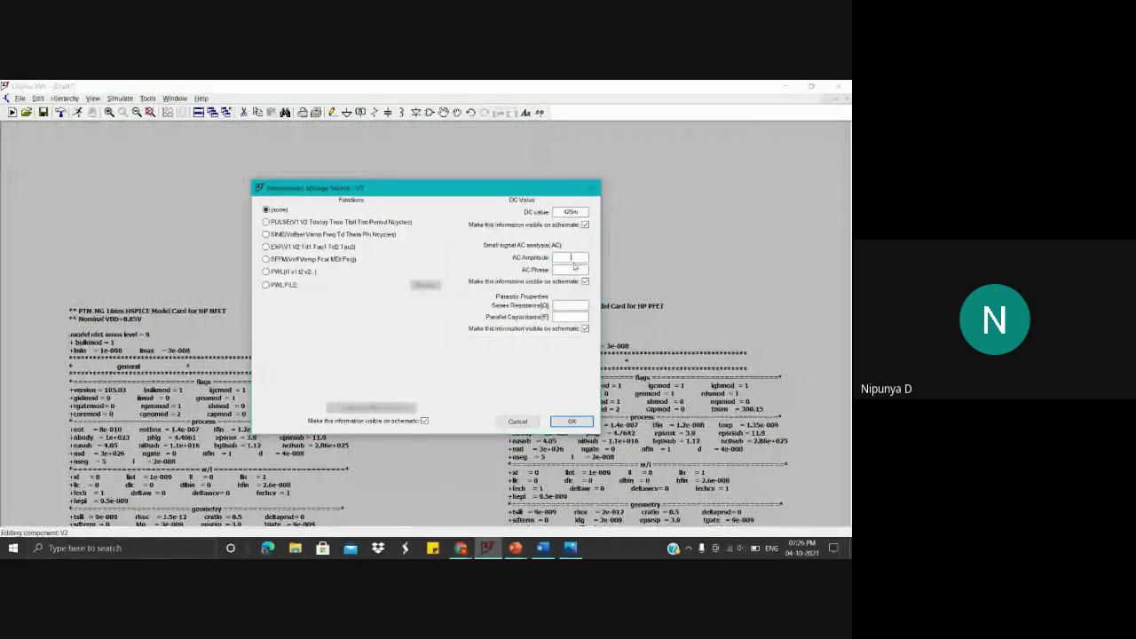
type("1")
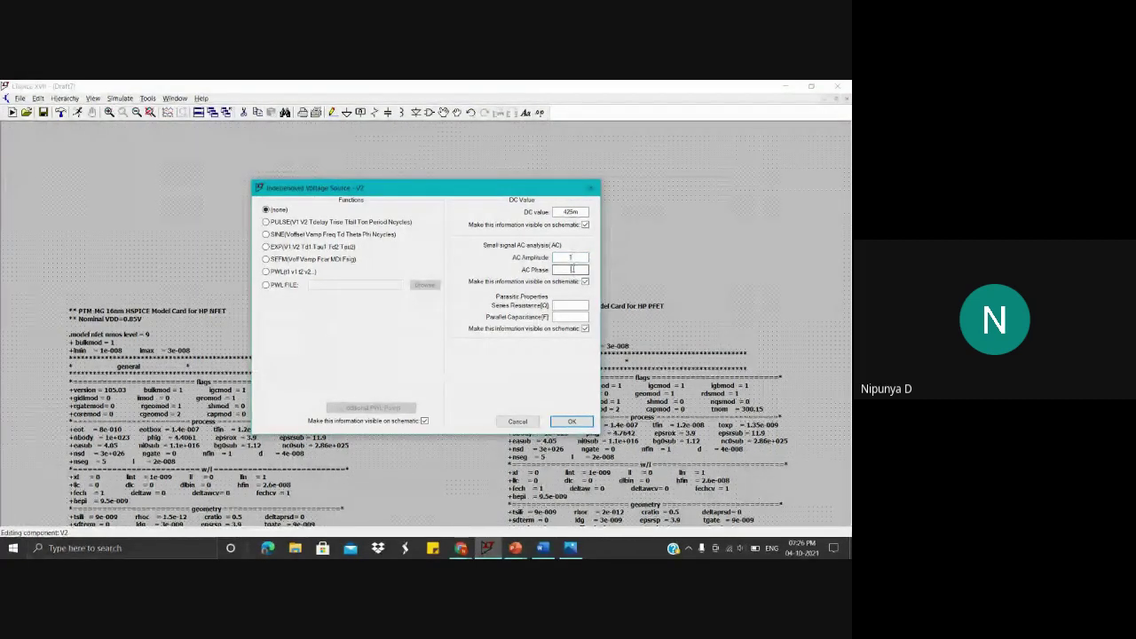
left_click(573, 269)
type("0")
left_click(584, 422)
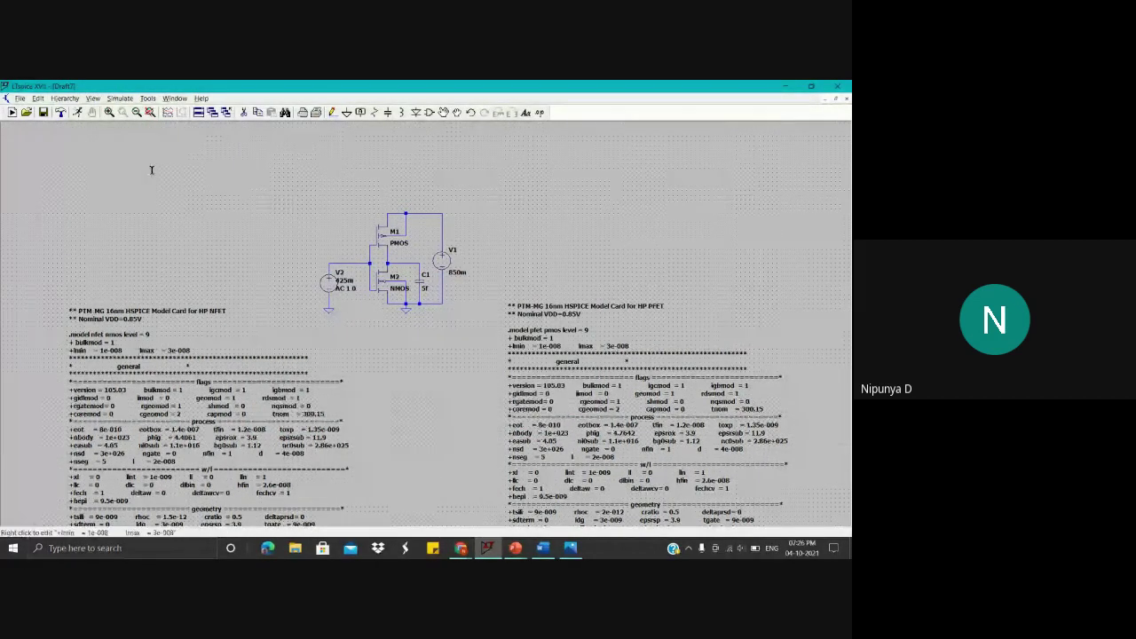
Step: Edit the simulation command to an AC analysis with a Decade sweep and 10 points per decade
left_click(121, 99)
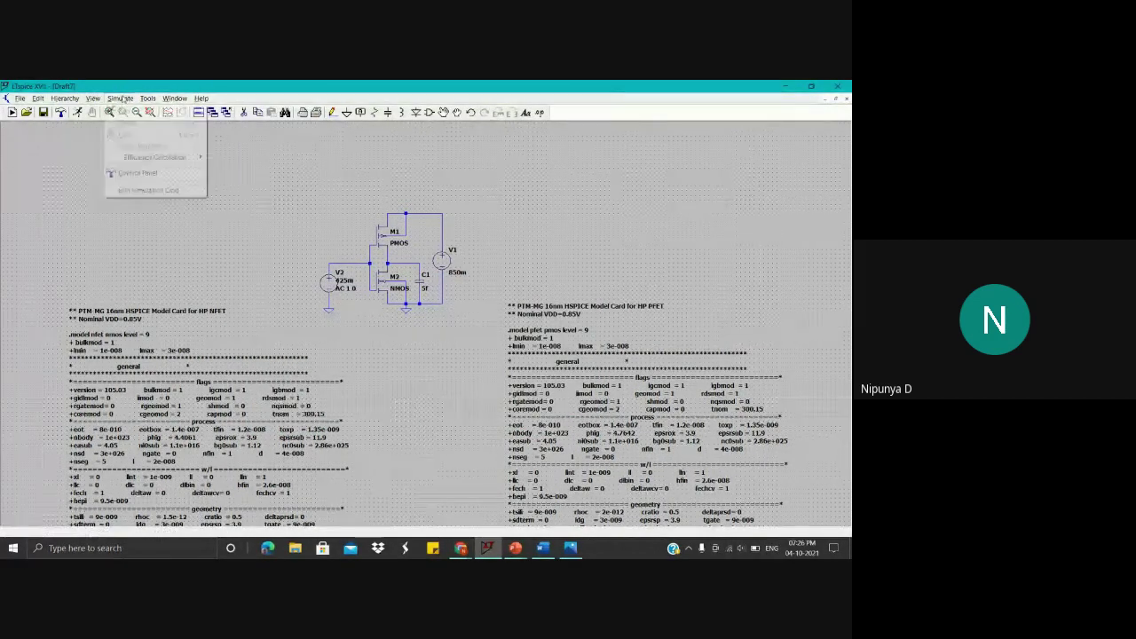
left_click(121, 191)
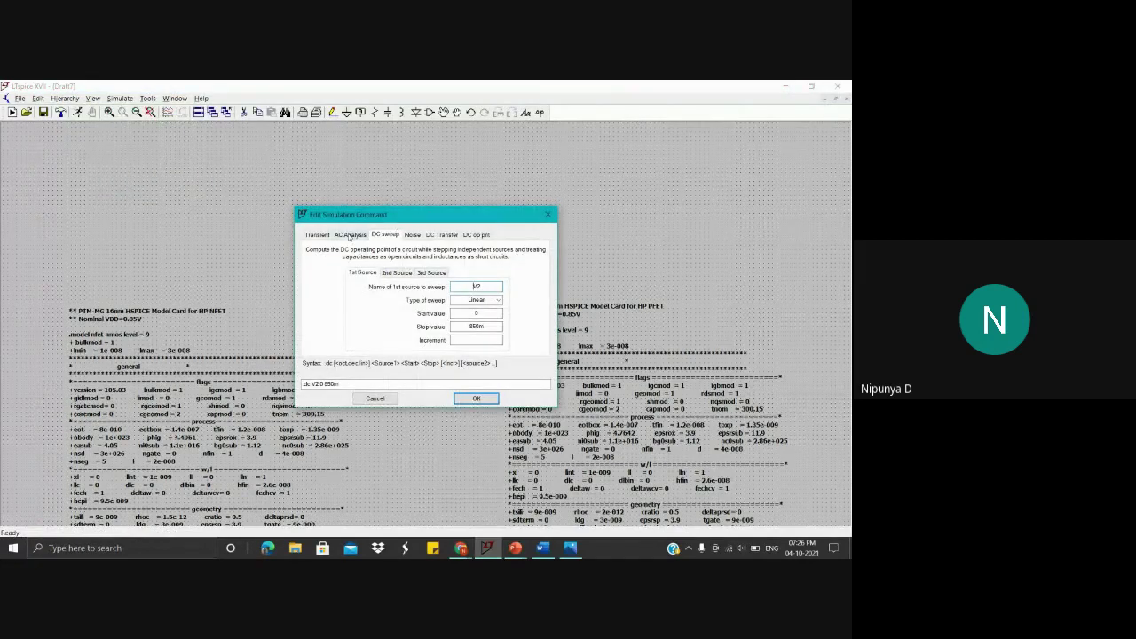
left_click_drag(431, 219, 624, 210)
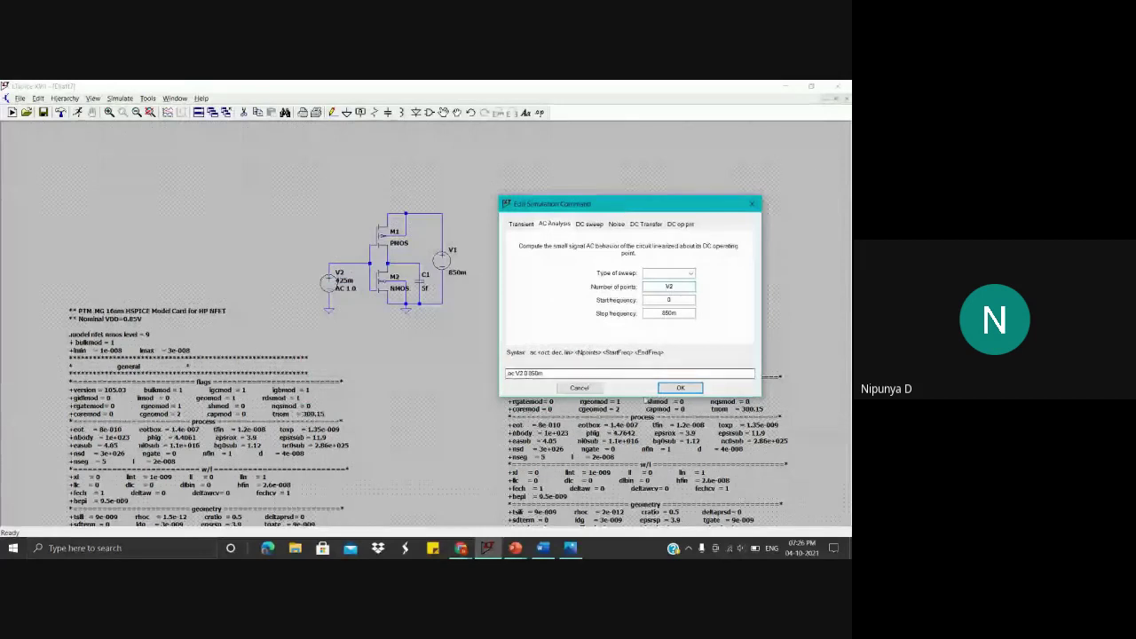
left_click(679, 277)
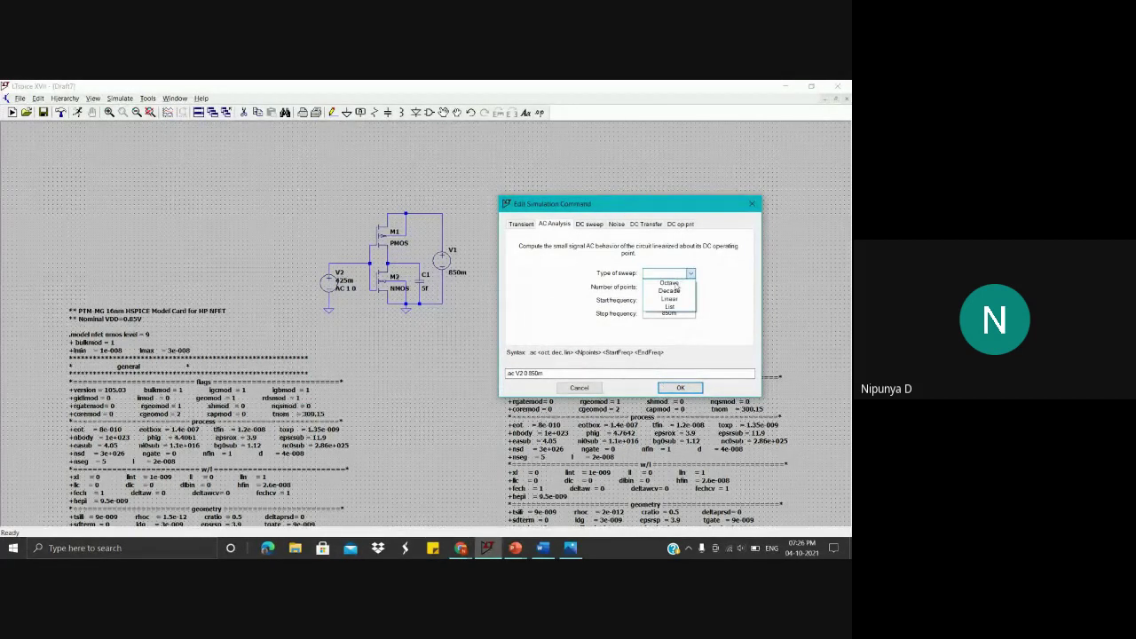
left_click(671, 291)
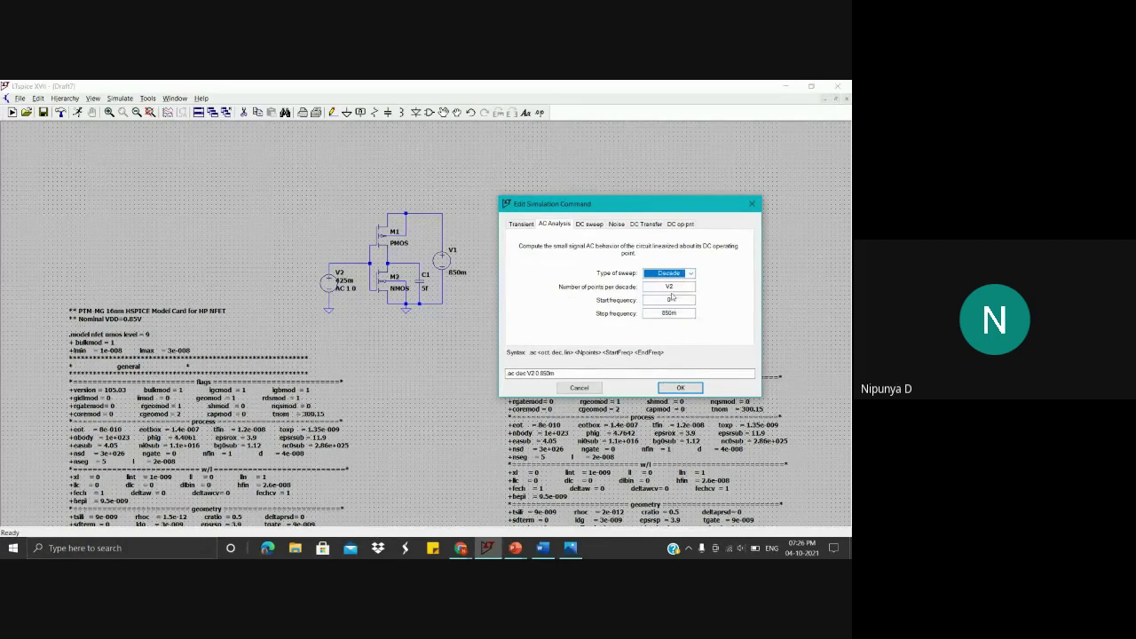
left_click(675, 287)
key("BackSpace")
key("BackSpace")
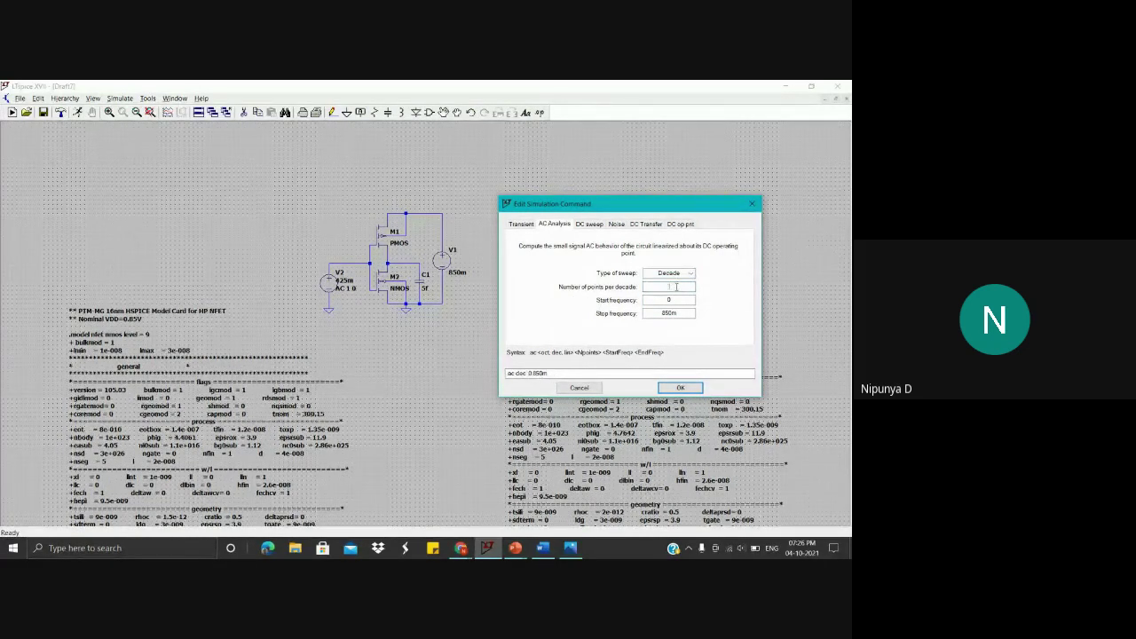
type("10")
Step: Set the AC analysis start frequency to 1 and stop frequency to 25G, then place the directive below source V2
left_click(673, 299)
key("Tab")
type("25")
left_click(680, 388)
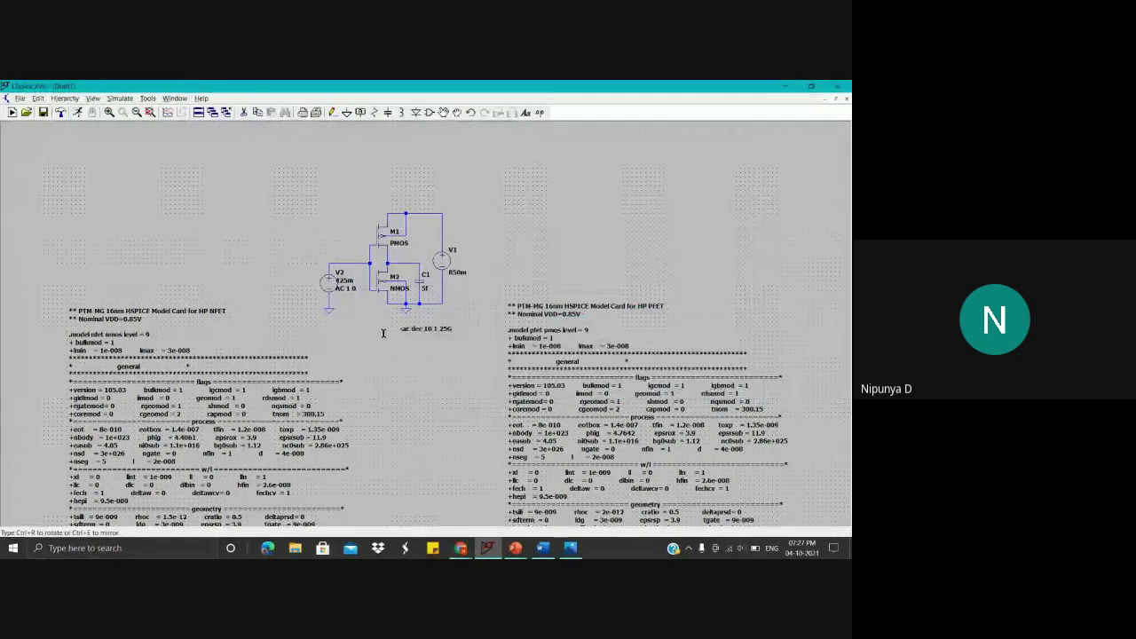
left_click(305, 326)
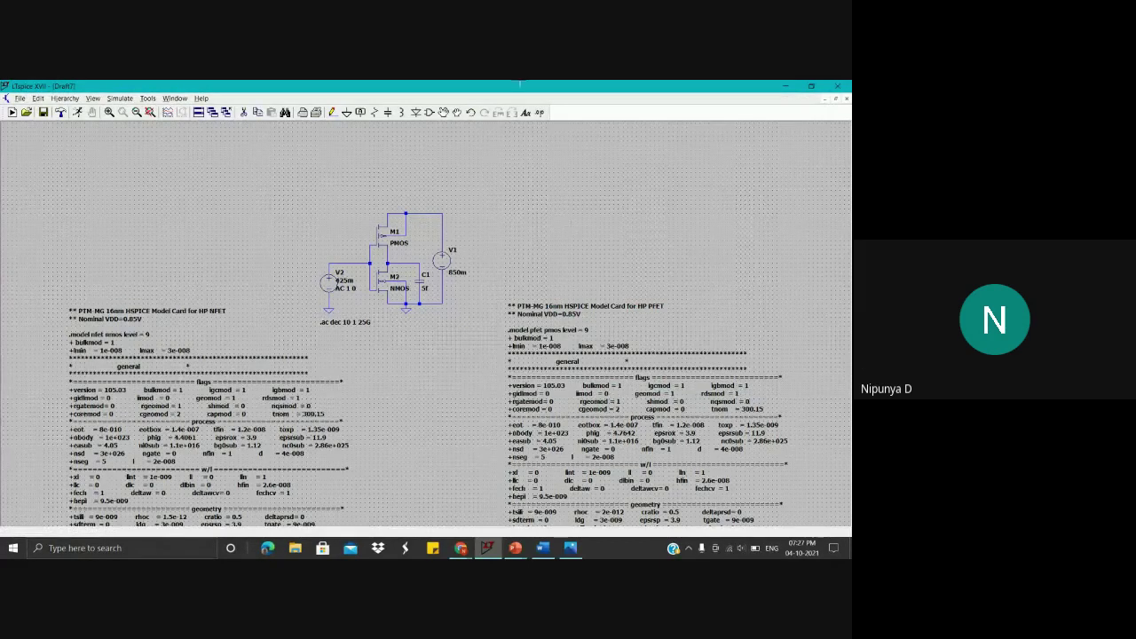
Step: Run the AC simulation and tile the schematic and waveform windows vertically
left_click(78, 113)
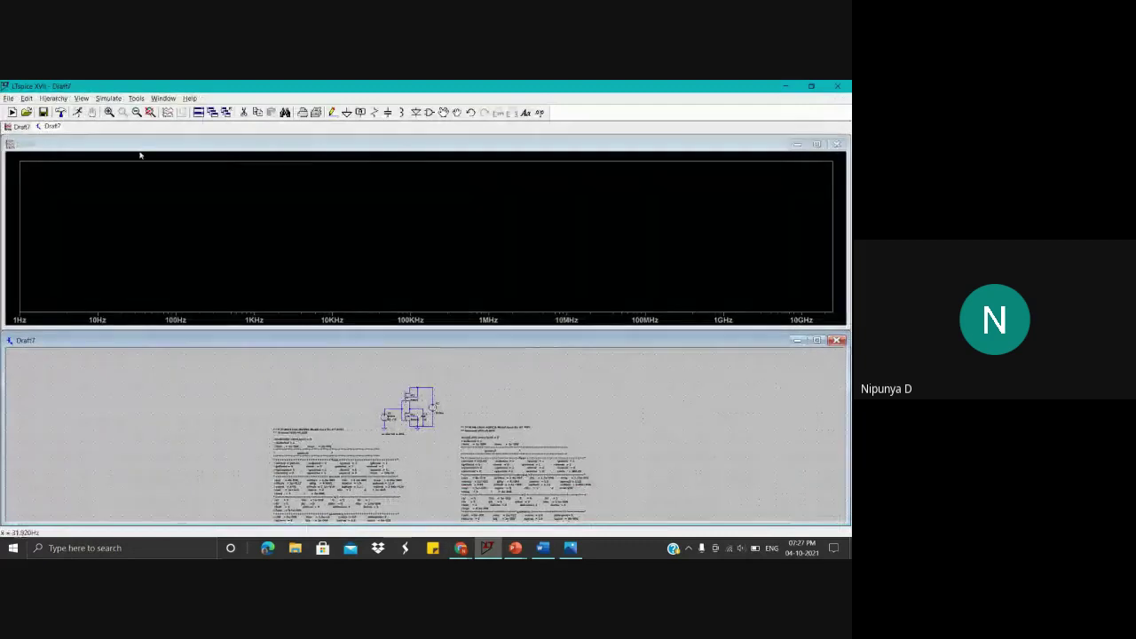
left_click(136, 98)
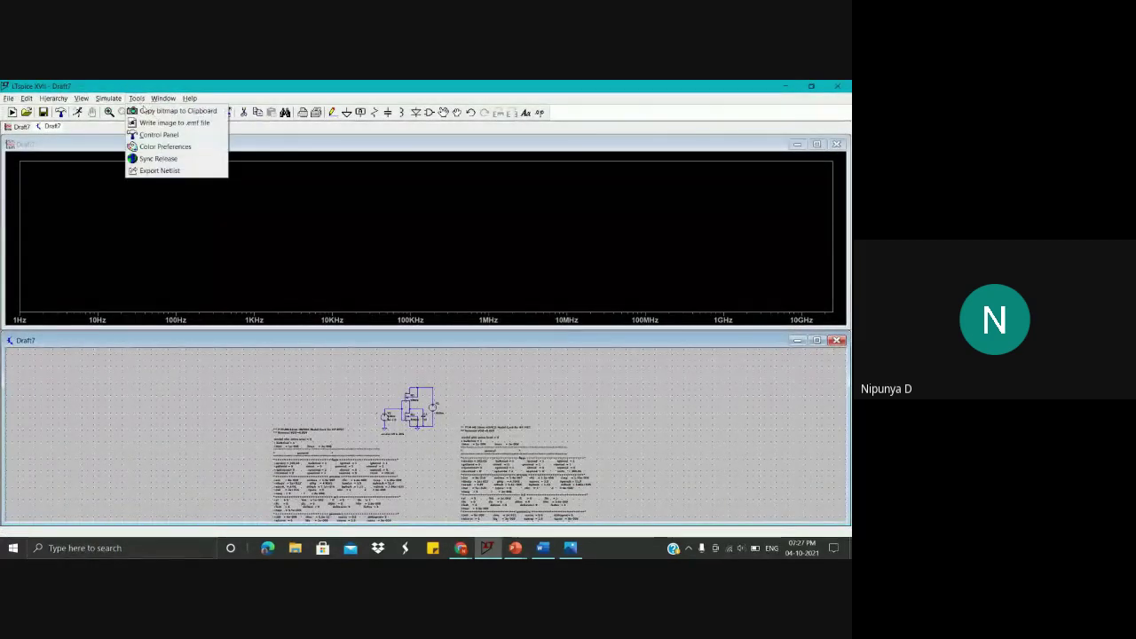
mouse_move(163, 98)
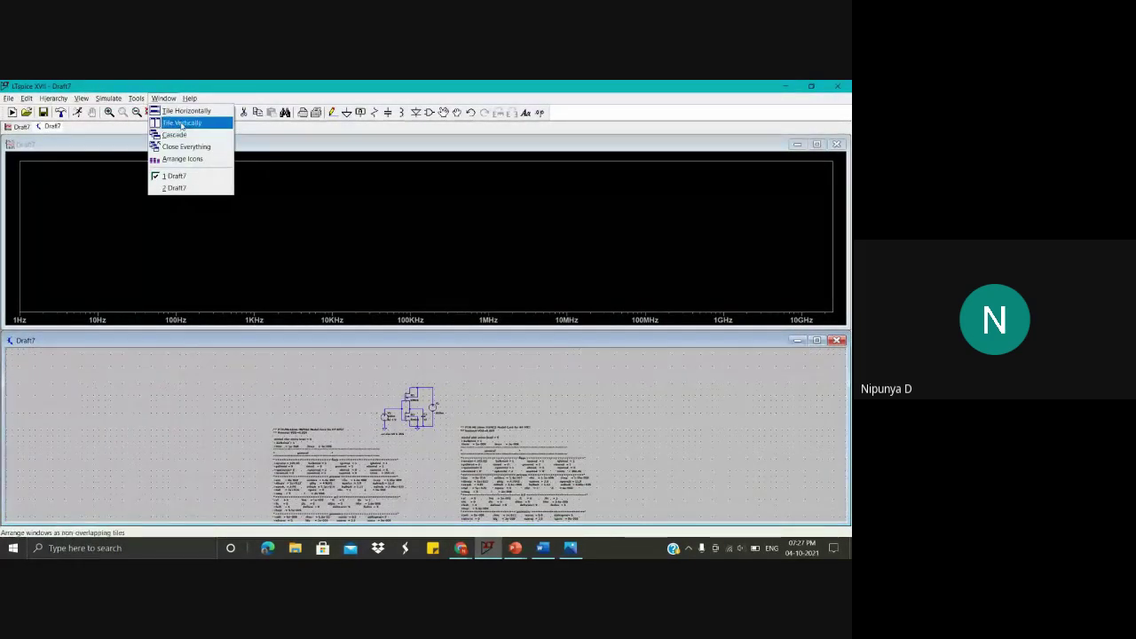
left_click(182, 123)
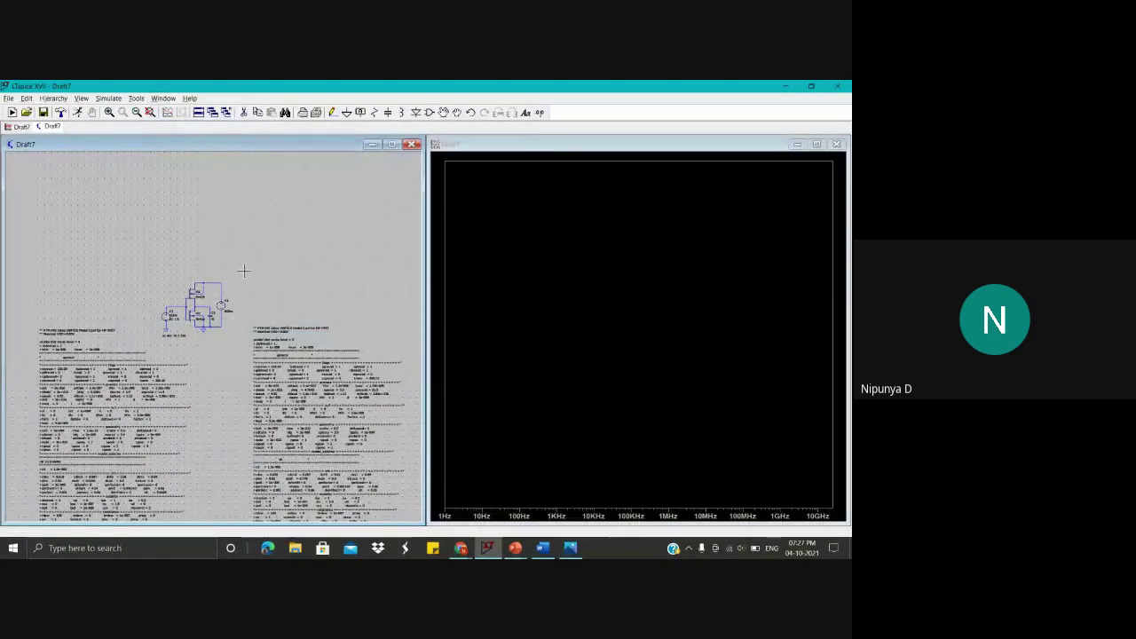
Step: Plot the AC response of the inverter's output node at the top of load capacitor C1
scroll(244, 271, "up", 3)
left_click_drag(252, 260, 325, 231)
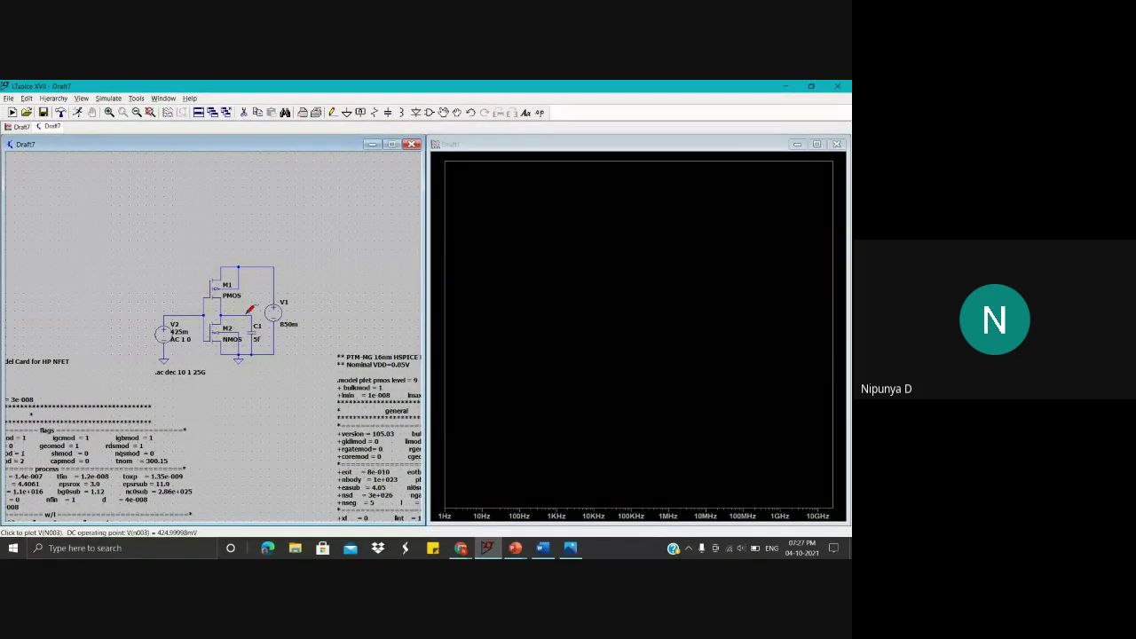
left_click(250, 309)
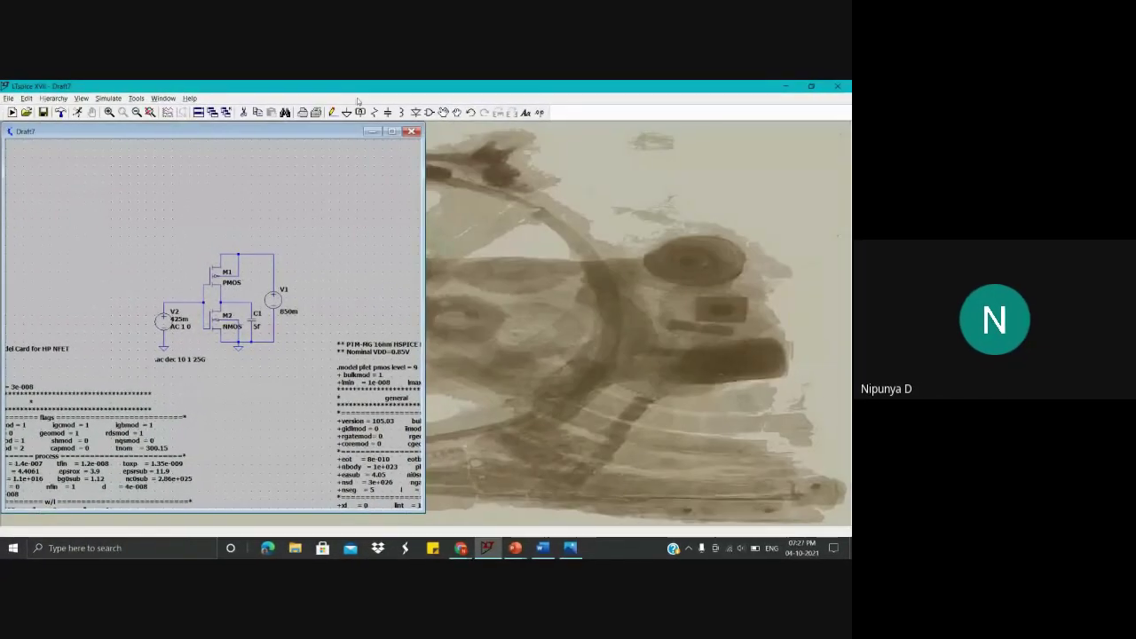
Step: Make source V2 a PULSE with Vinitial 0, Von 850m, Tdelay, Trise and Tfall 0, Ton 10m and Tperiod 20m
left_click(392, 130)
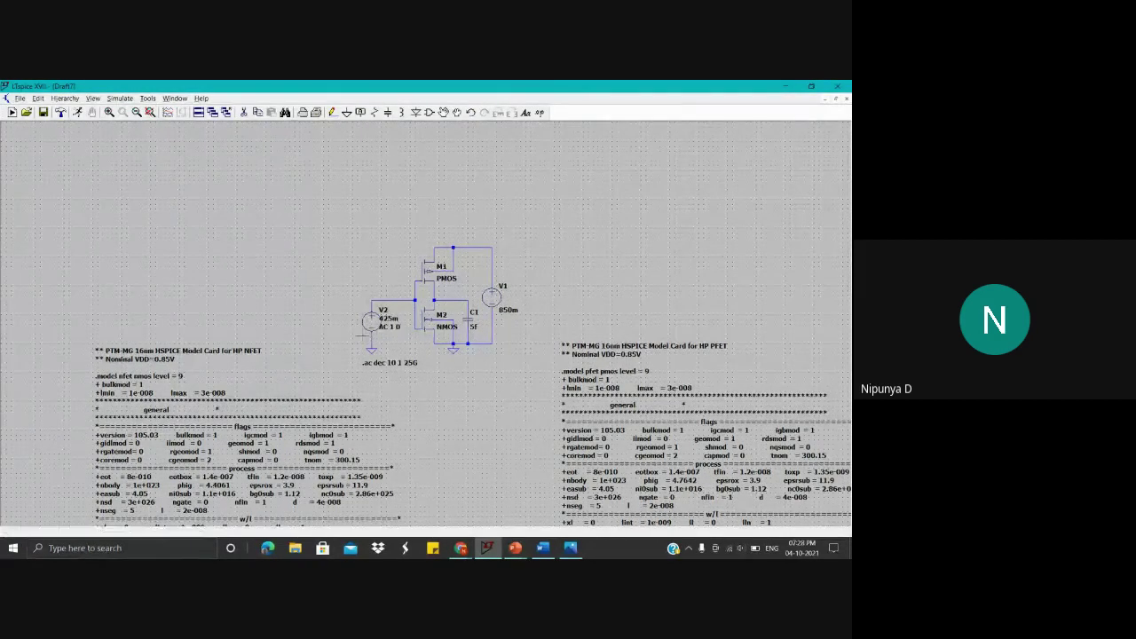
right_click(377, 323)
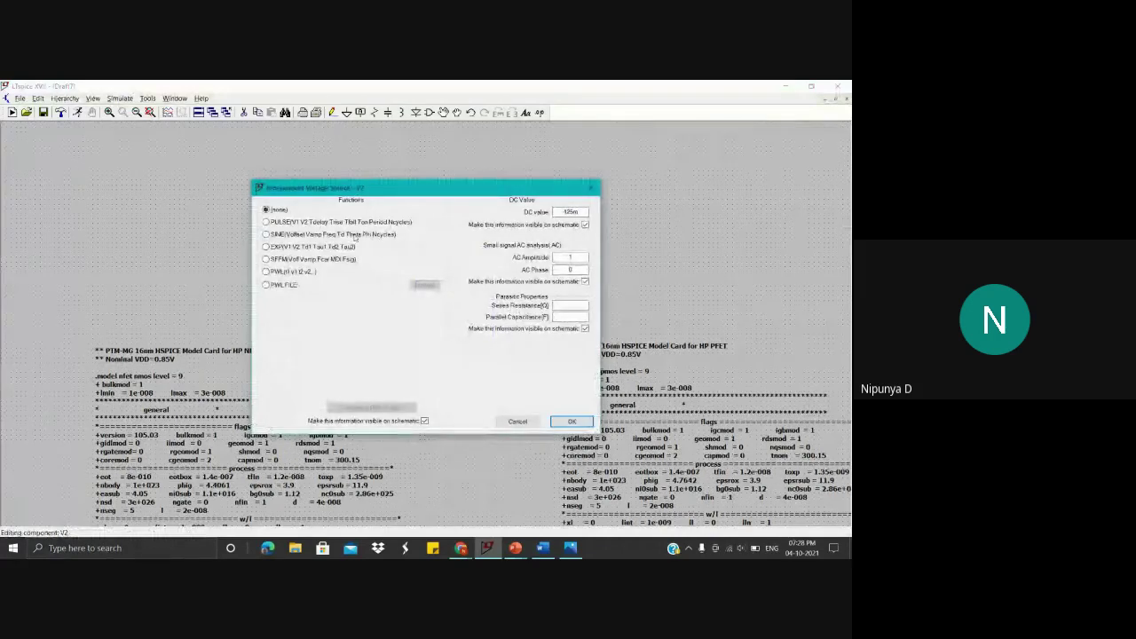
left_click(267, 222)
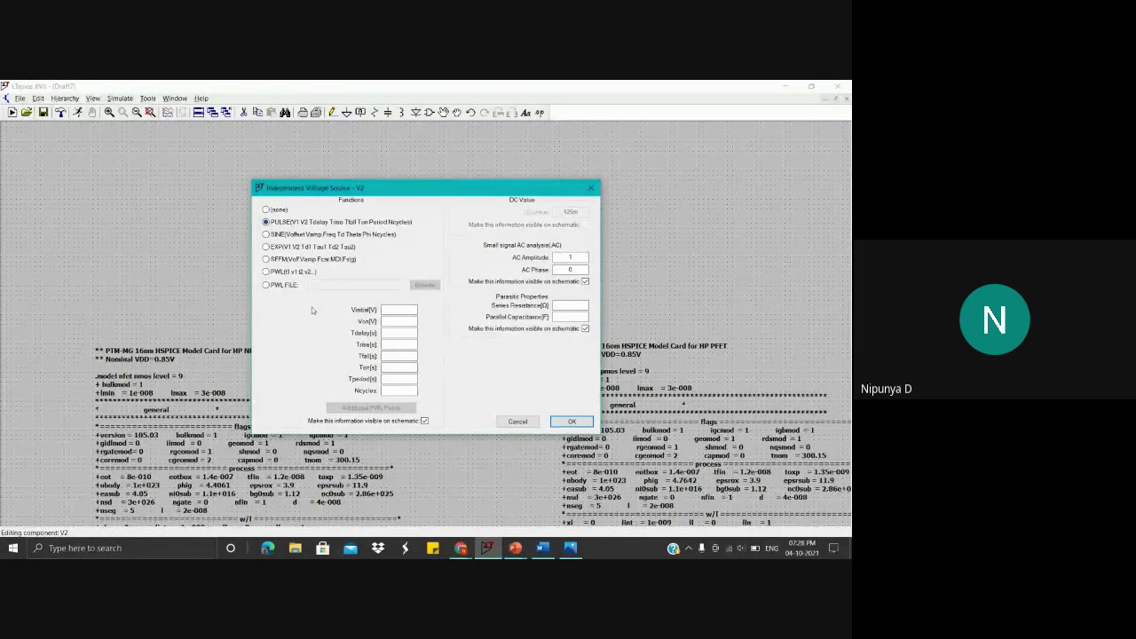
left_click(401, 311)
type("0")
left_click(402, 321)
type("850m0")
left_click(405, 355)
type("0")
left_click(398, 366)
type("20m")
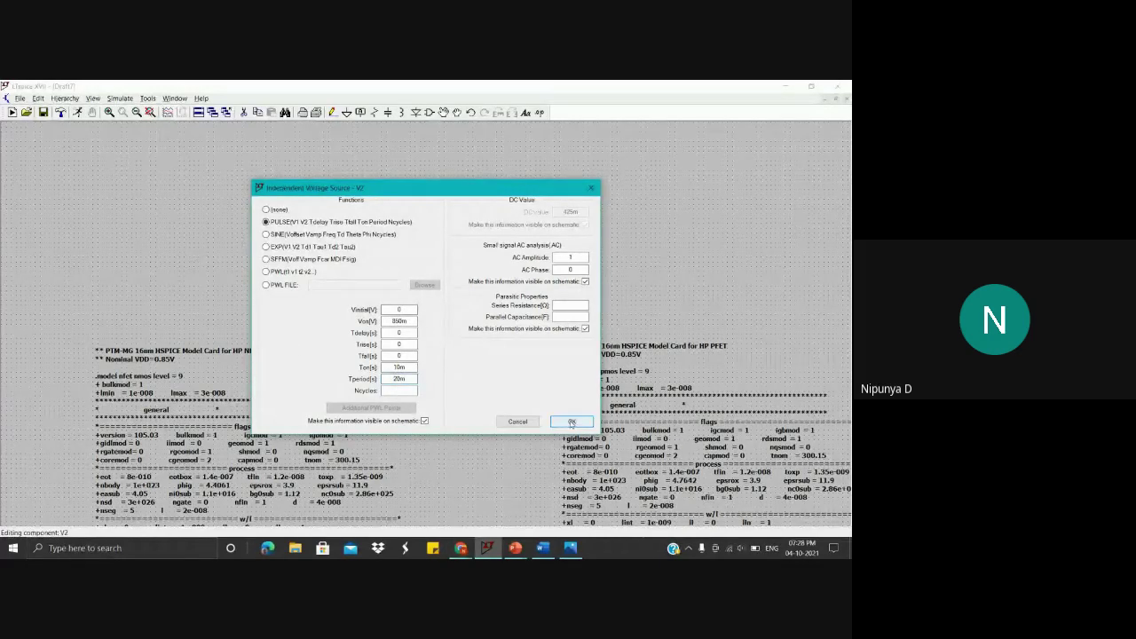
Step: Clear V2's AC amplitude and AC phase, apply the source settings, and move its PULSE text to the left of the source
double_click(585, 256)
left_click(573, 269)
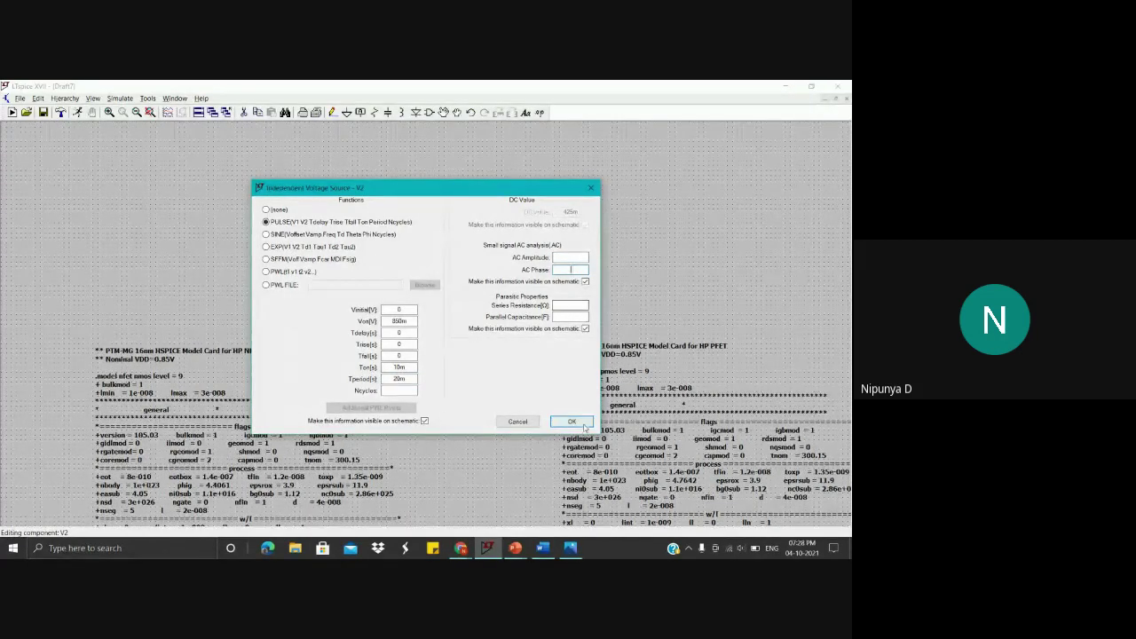
left_click(573, 422)
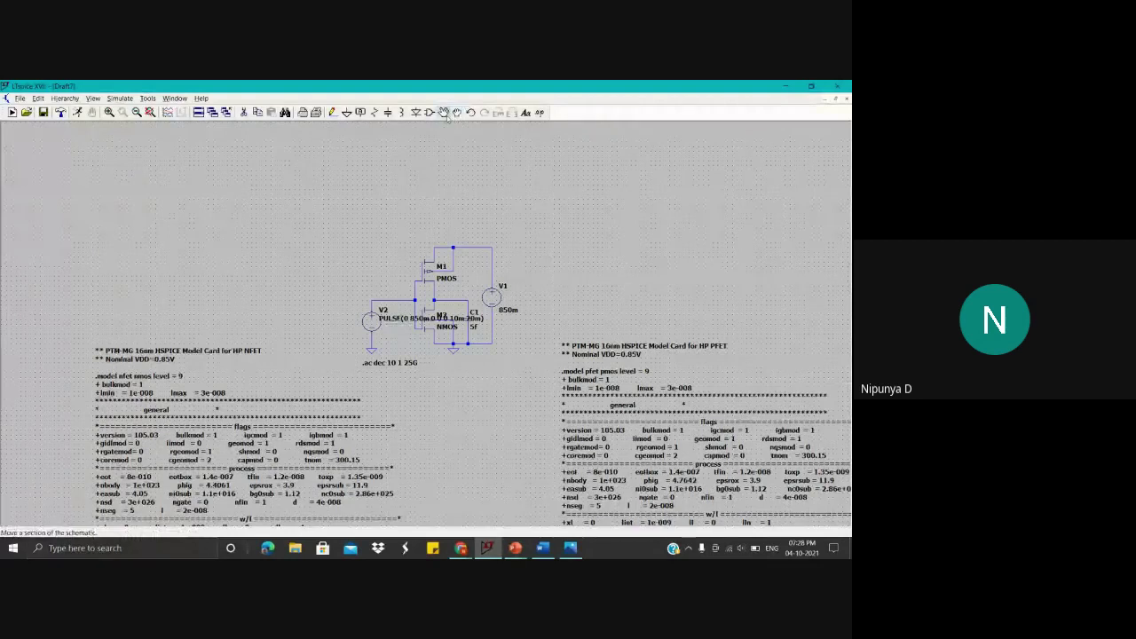
left_click(401, 317)
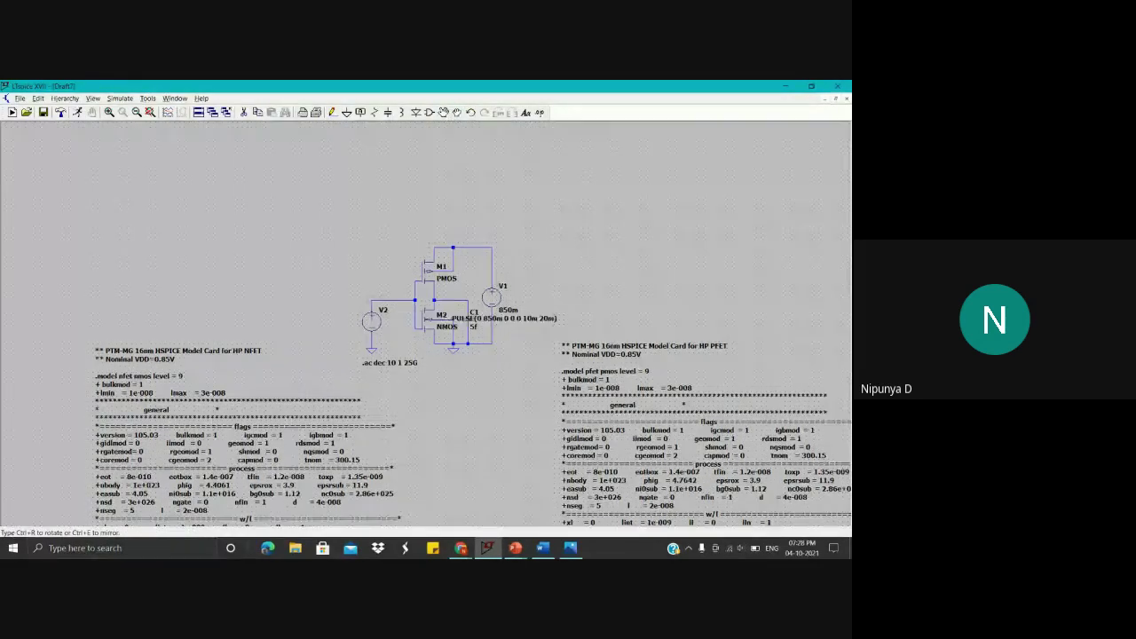
left_click(307, 314)
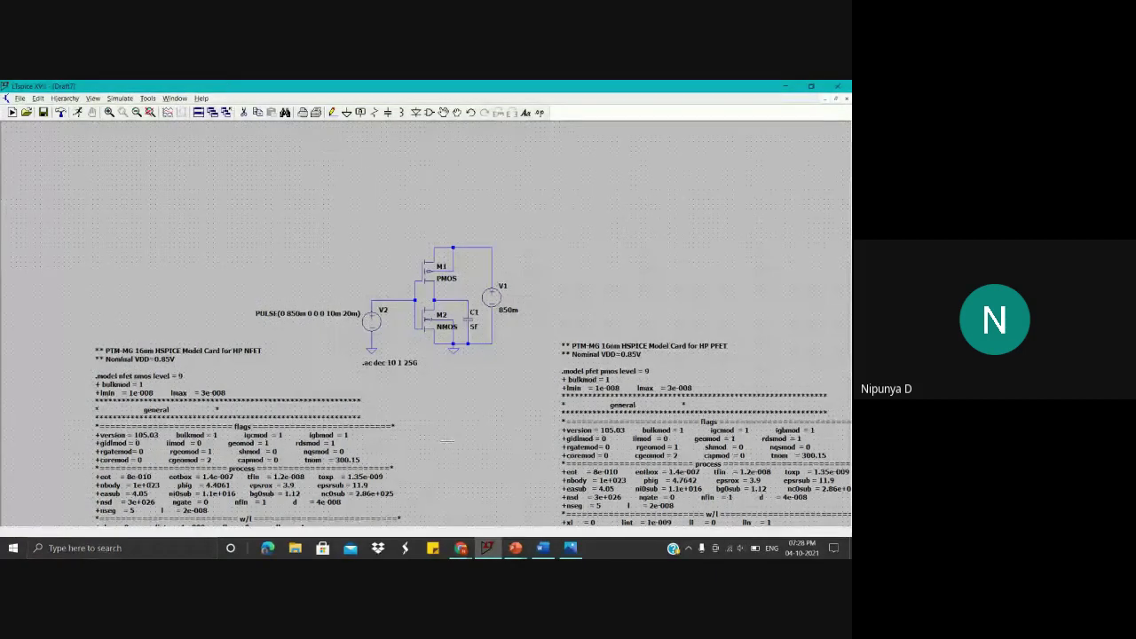
Step: Set up a transient simulation command with a stop time of 100m and place it below the AC directive
left_click(120, 98)
left_click(150, 190)
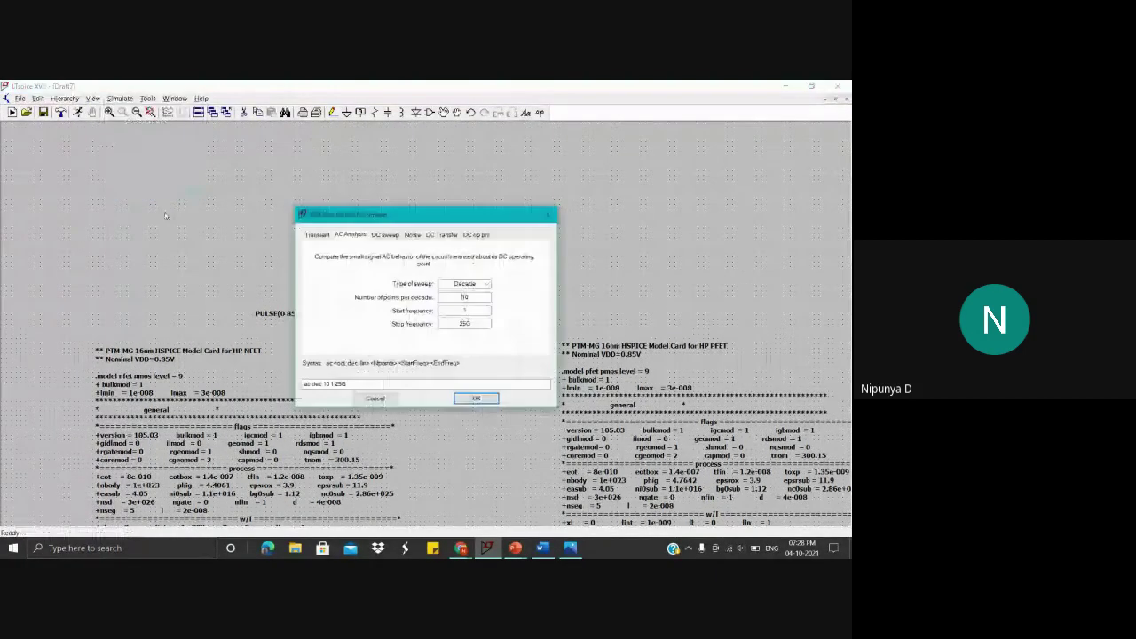
left_click(317, 235)
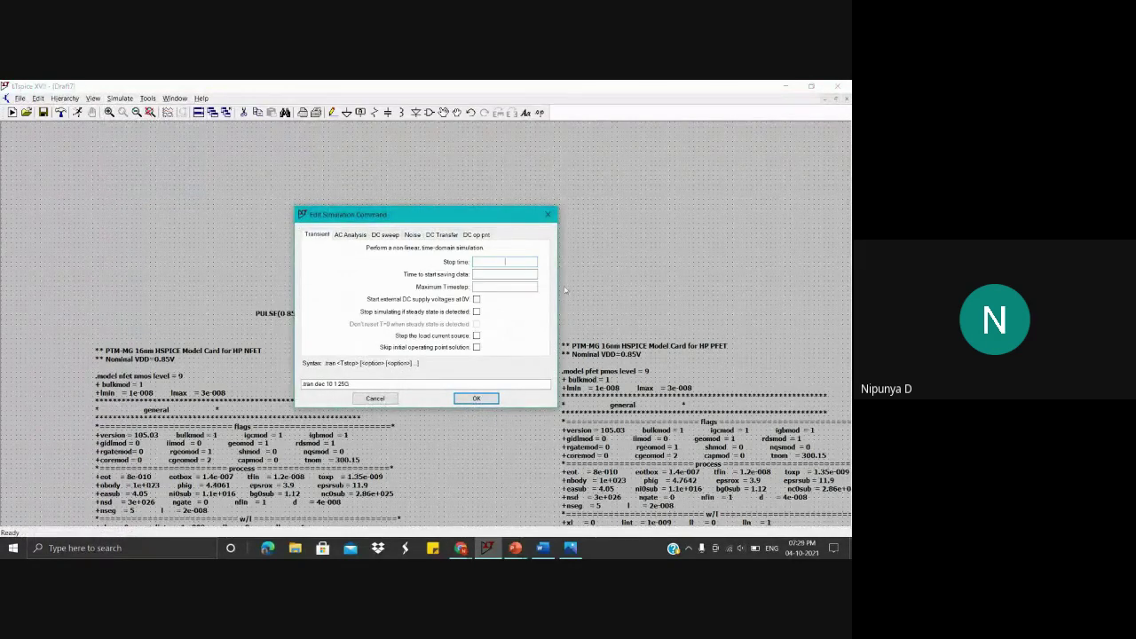
left_click(515, 266)
type("100m")
left_click(477, 400)
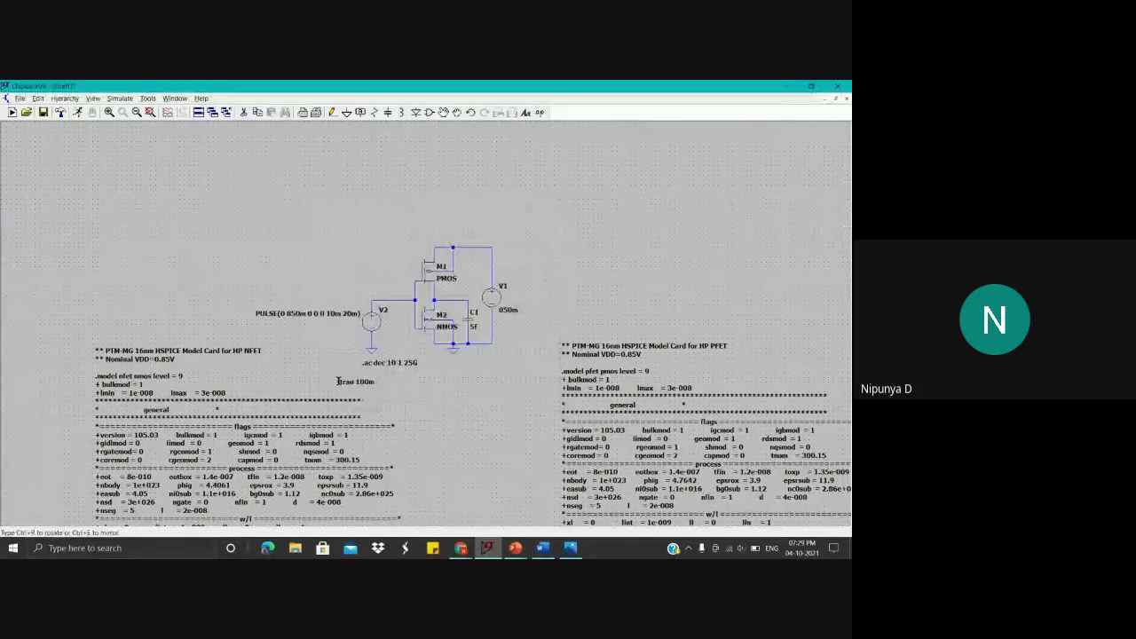
left_click(365, 374)
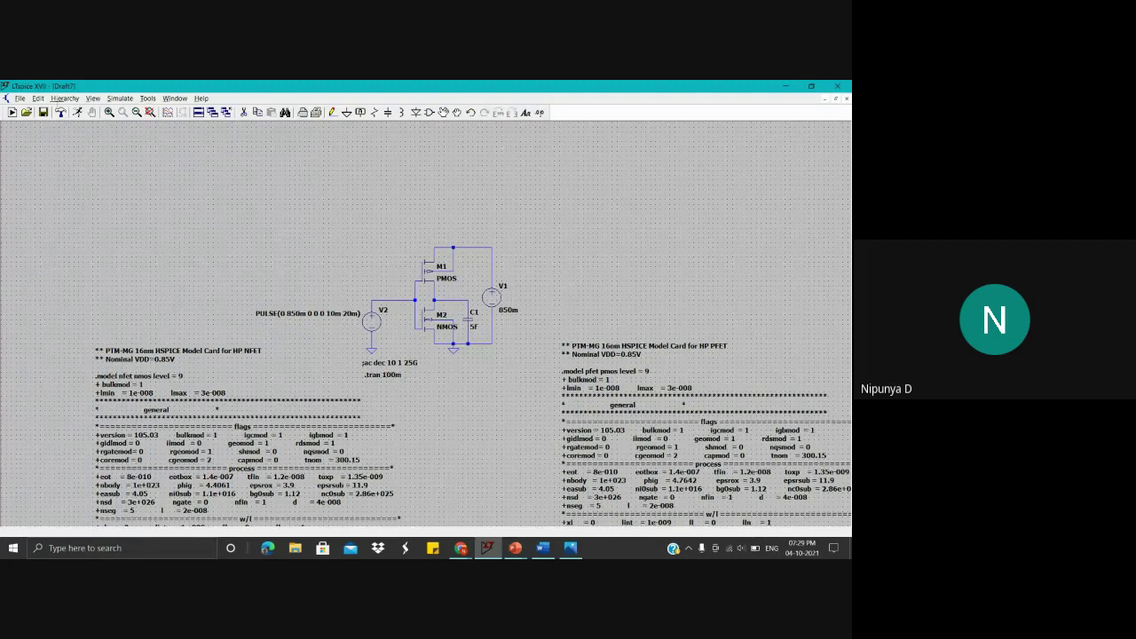
Step: Run the transient simulation and tile the schematic and waveform windows vertically
left_click(78, 112)
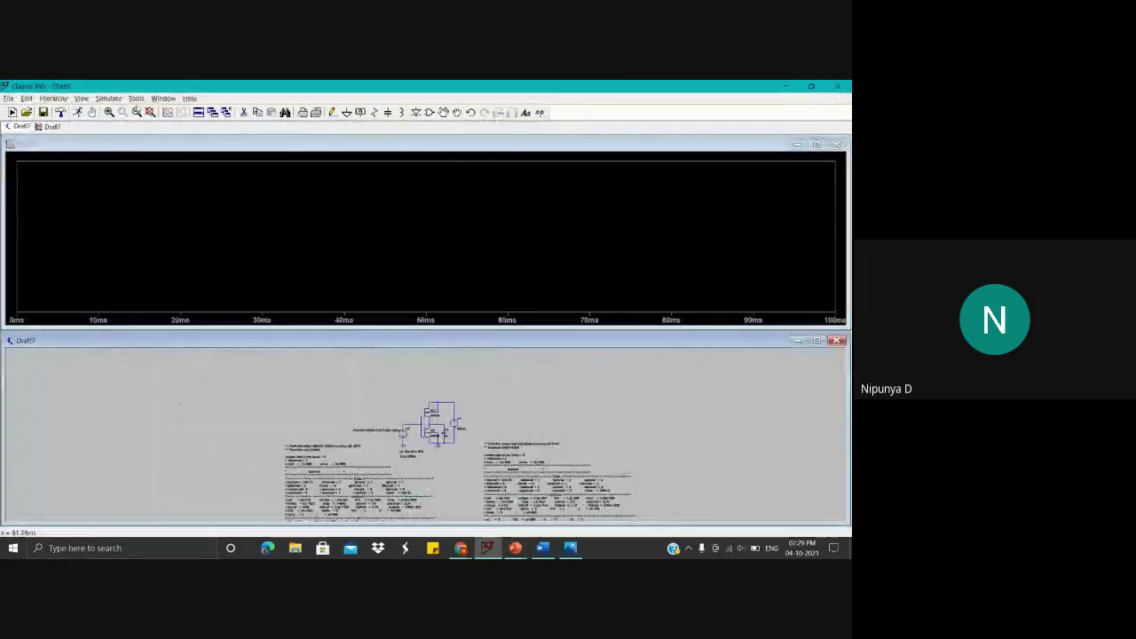
left_click(161, 99)
left_click(177, 123)
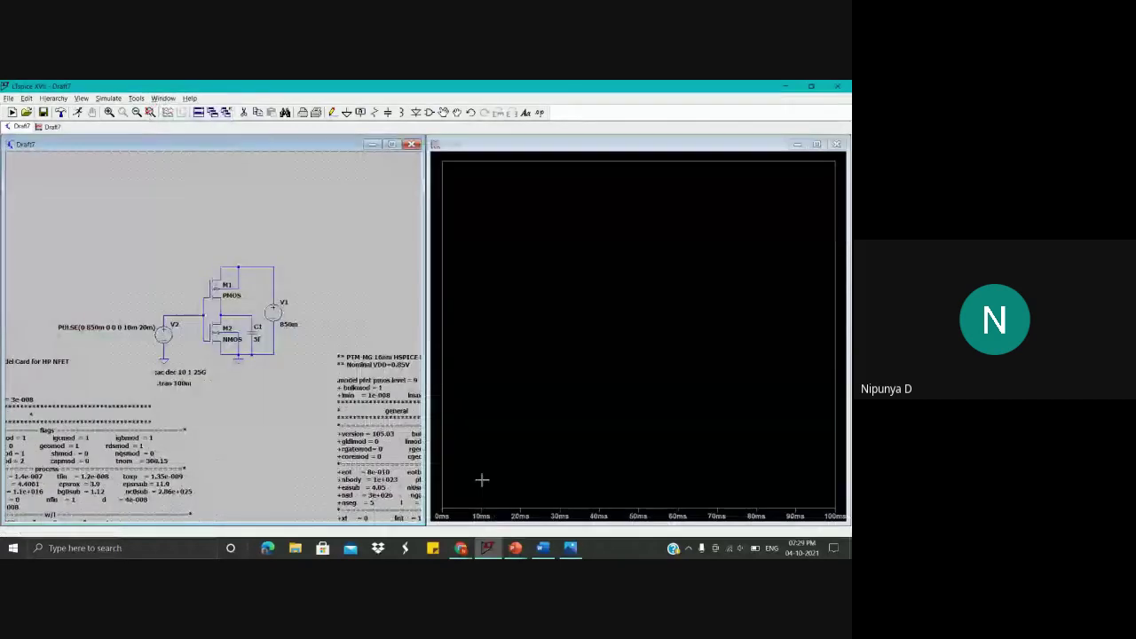
Step: Plot the transient voltages of the inverter's input node at V2 and its output node at C1
scroll(357, 246, "up", 2)
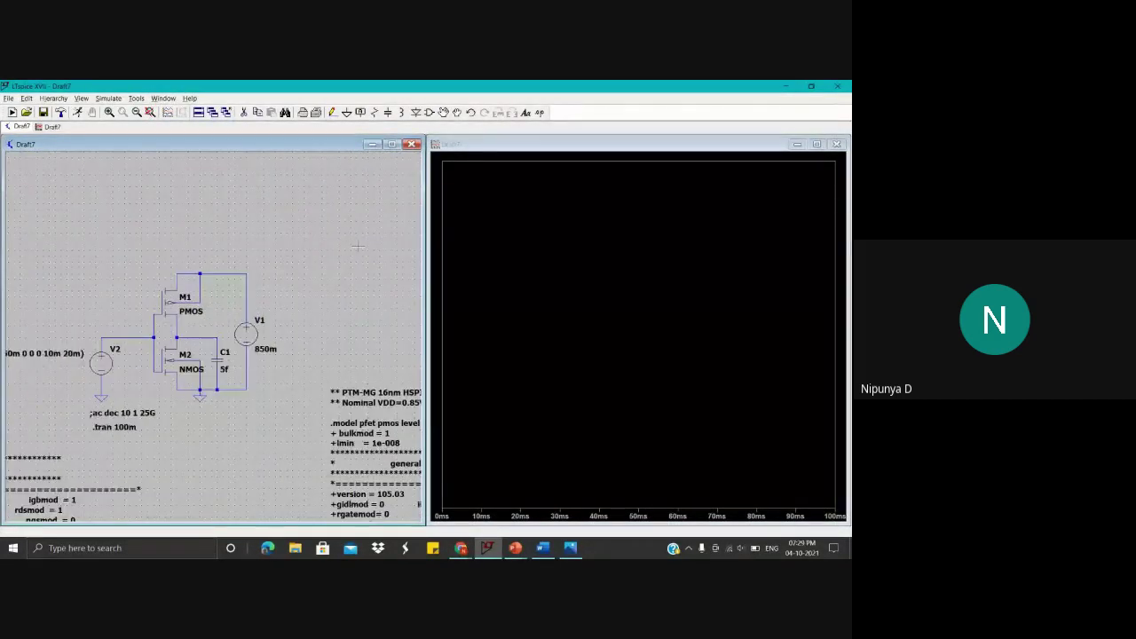
left_click_drag(351, 232, 389, 215)
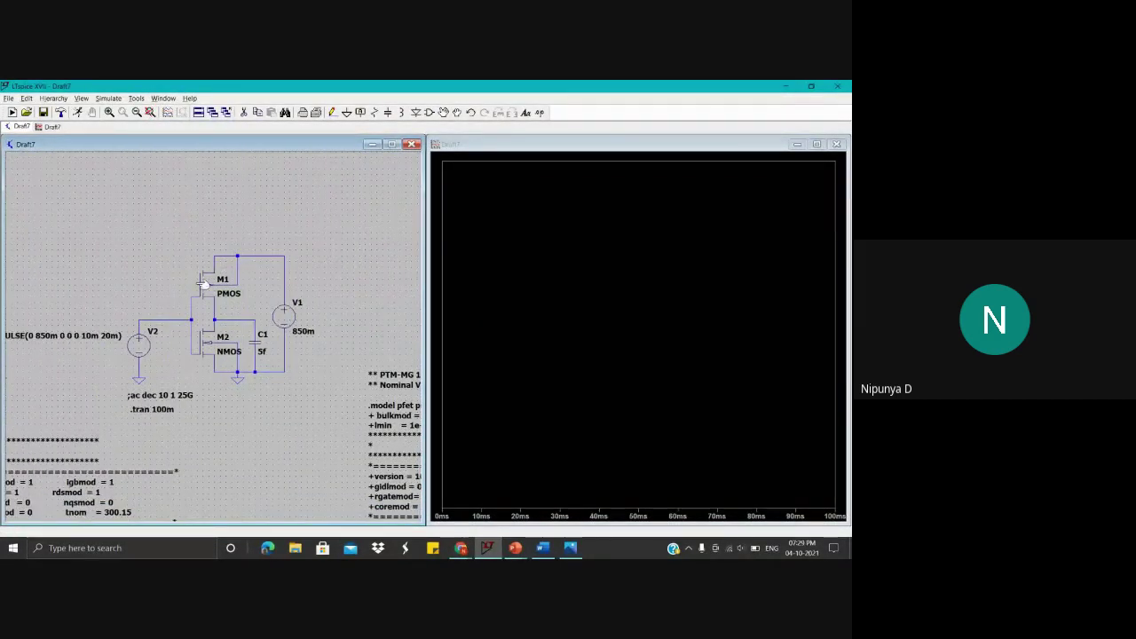
left_click(141, 323)
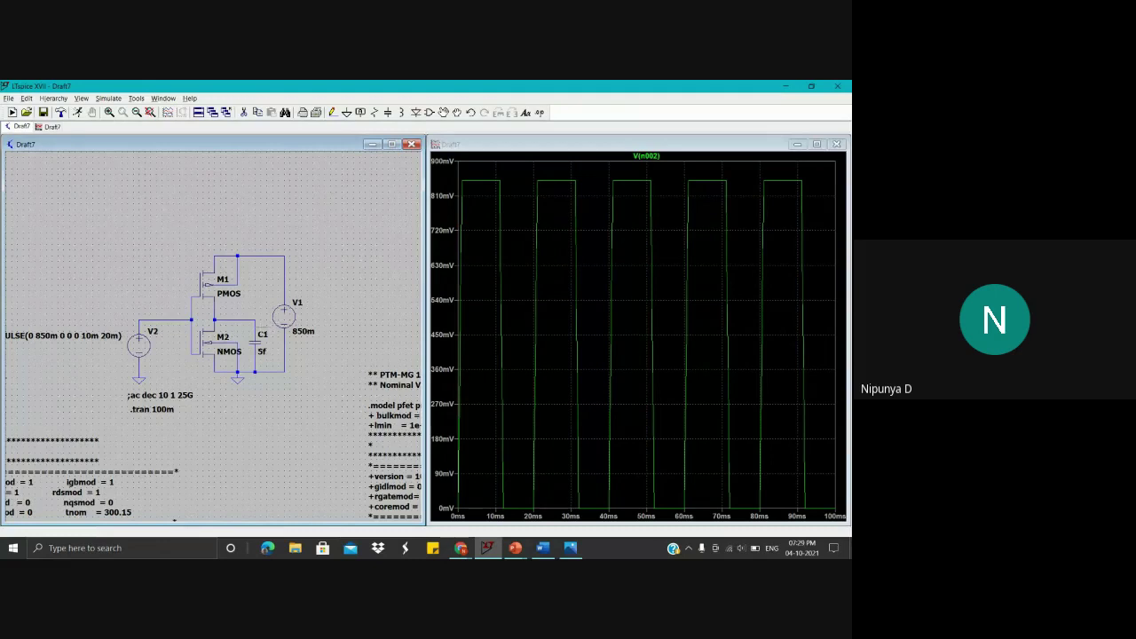
left_click(257, 325)
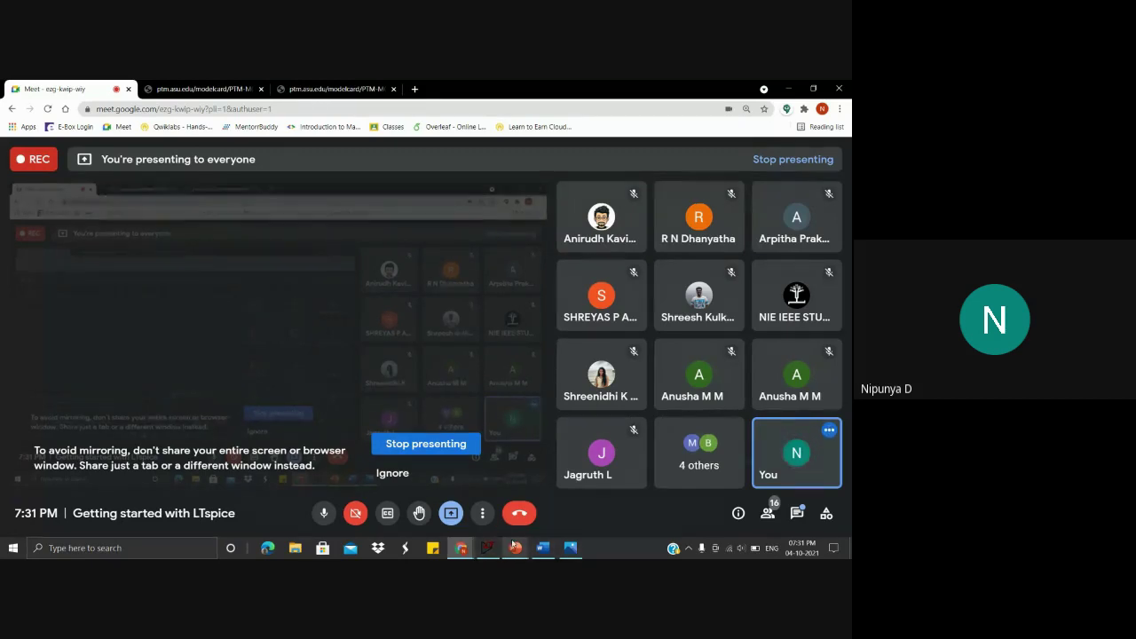
Step: Switch to the PowerPoint slide show, advance to the Memory slide and reveal its definition text
mouse_move(515, 547)
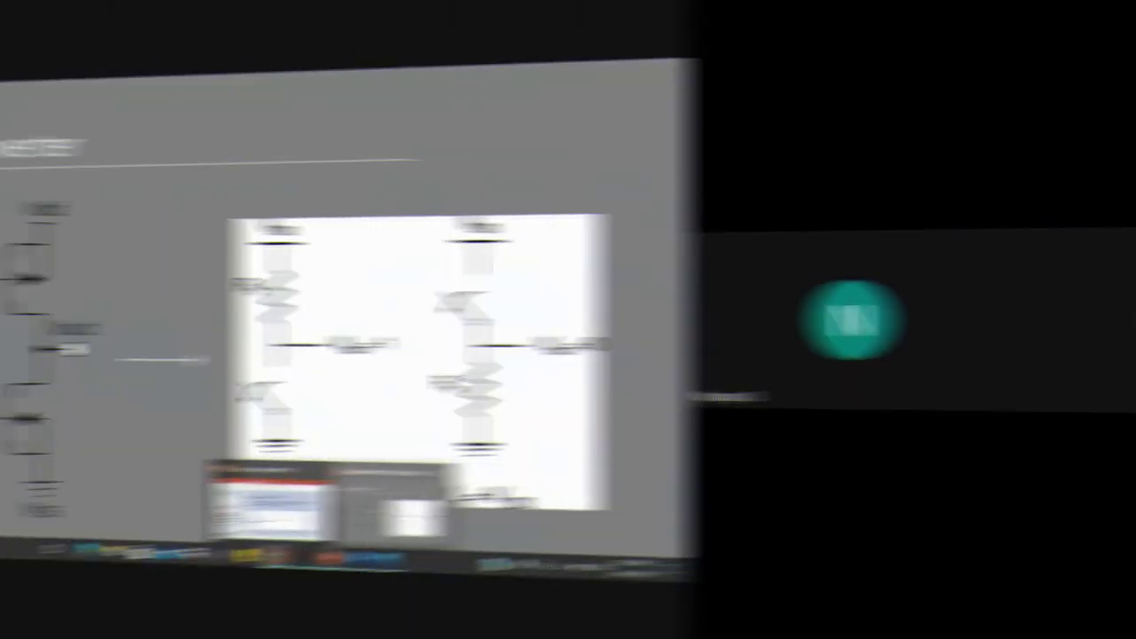
key("Right")
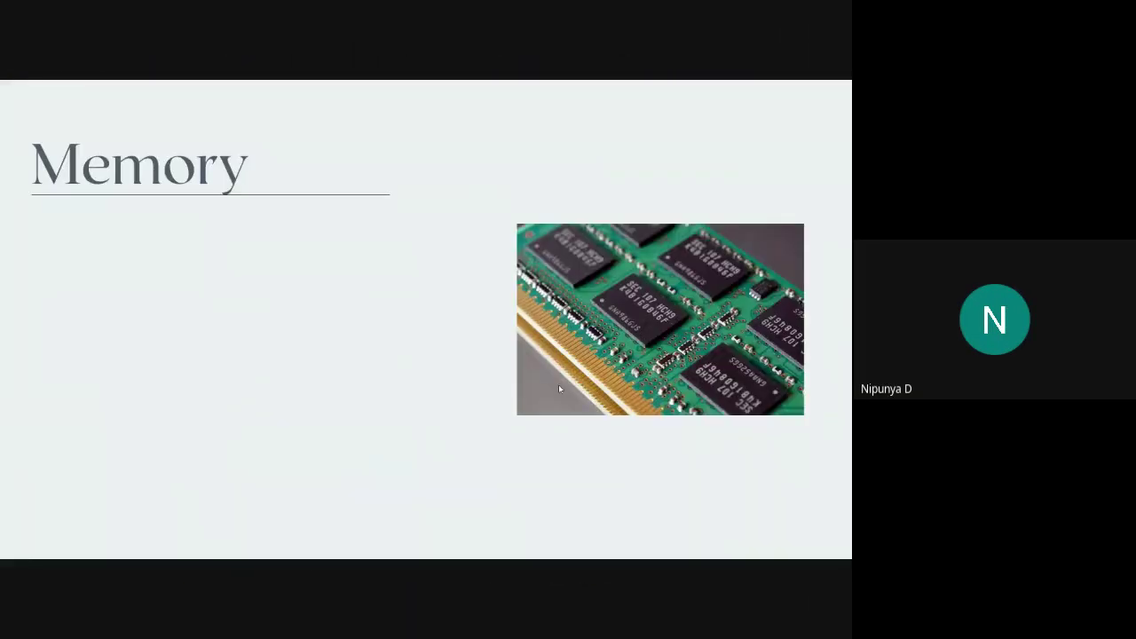
key("Right")
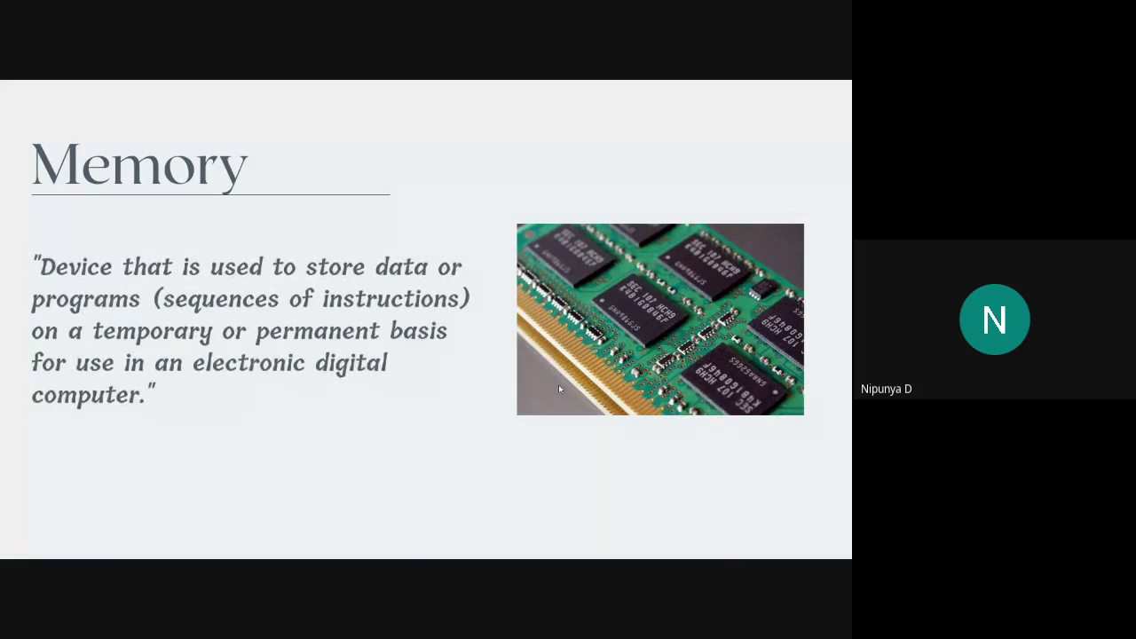
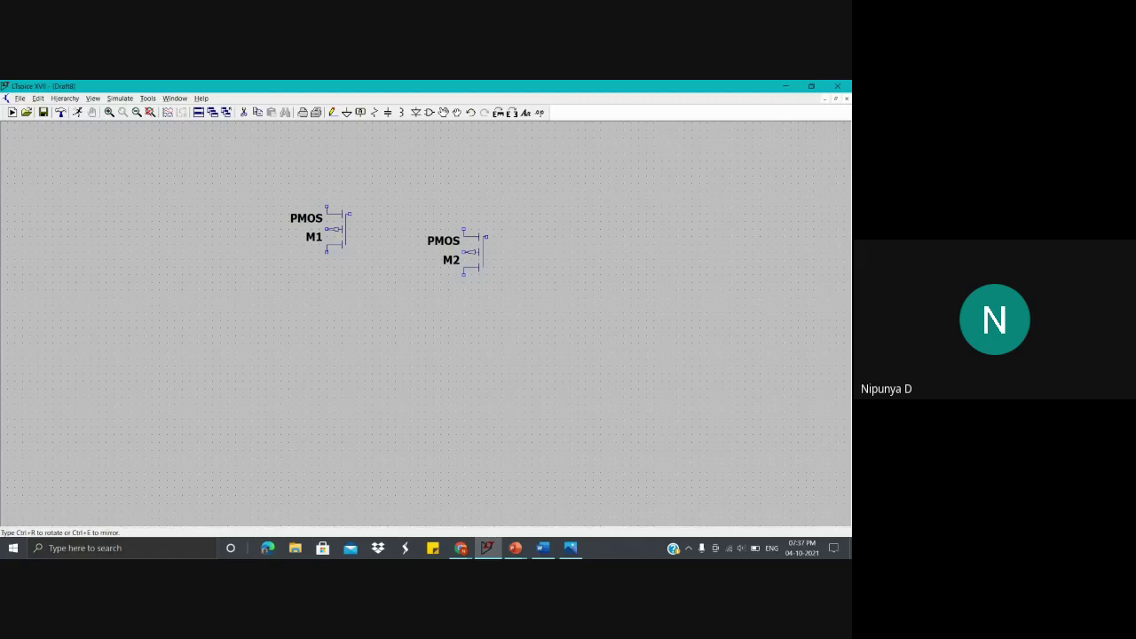
Step: Rotate the second PMOS by 180 degrees and place it to the right of M1 at the same height
key("ctrl+r")
key("ctrl+r")
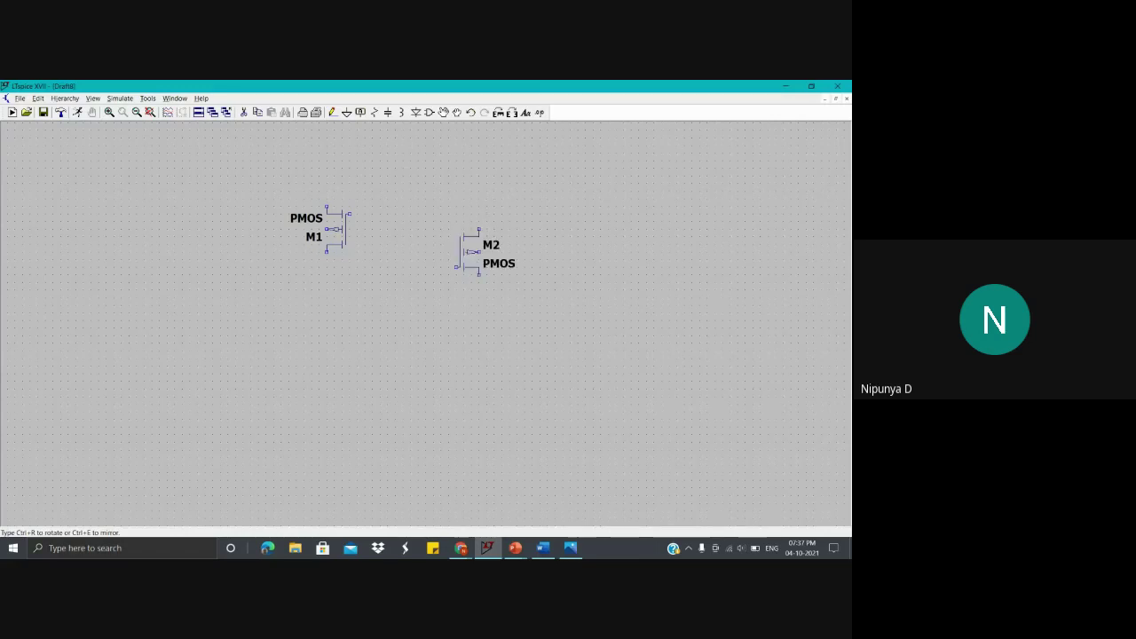
left_click(441, 229)
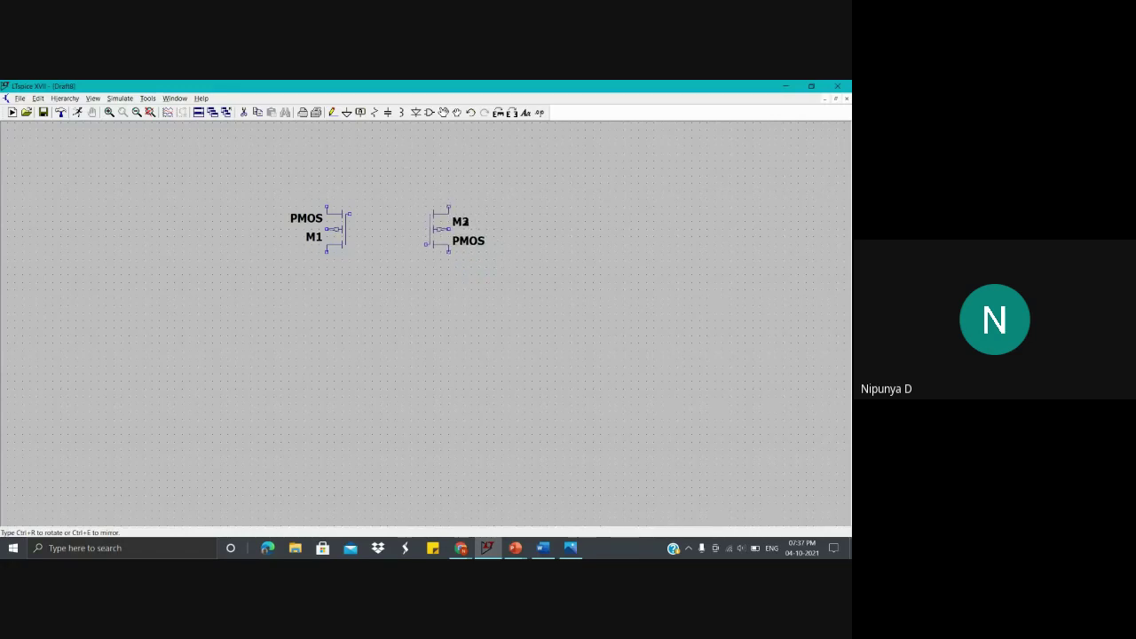
key("Escape")
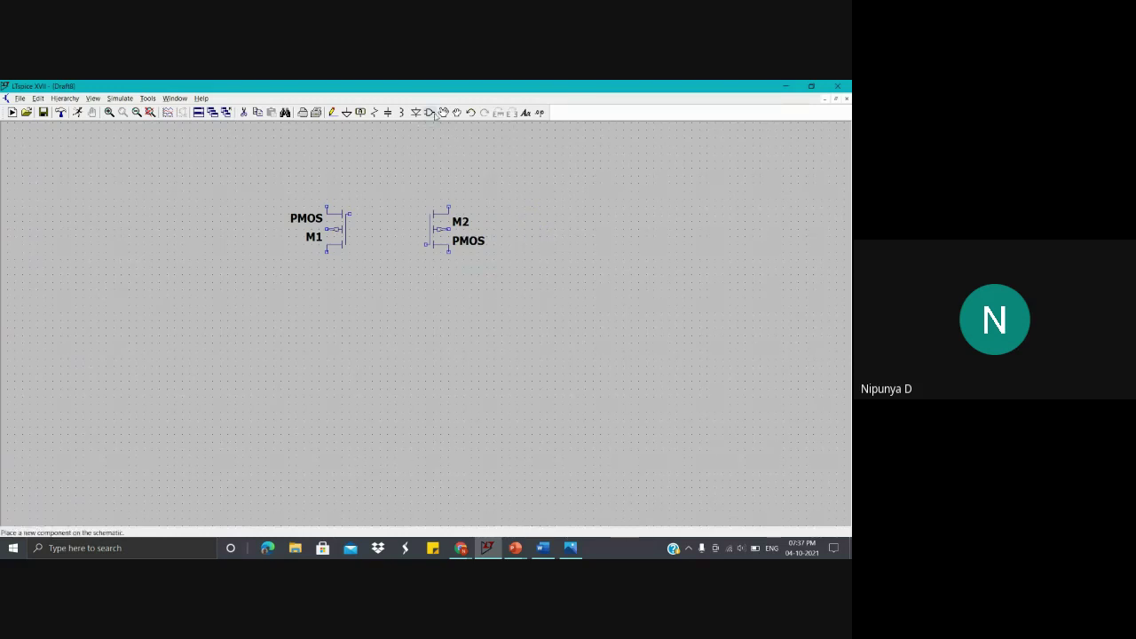
Step: Add two nmos4 transistors, one mirrored directly below M1 and one rotated 180 degrees directly below M2
left_click(430, 111)
left_click(427, 370)
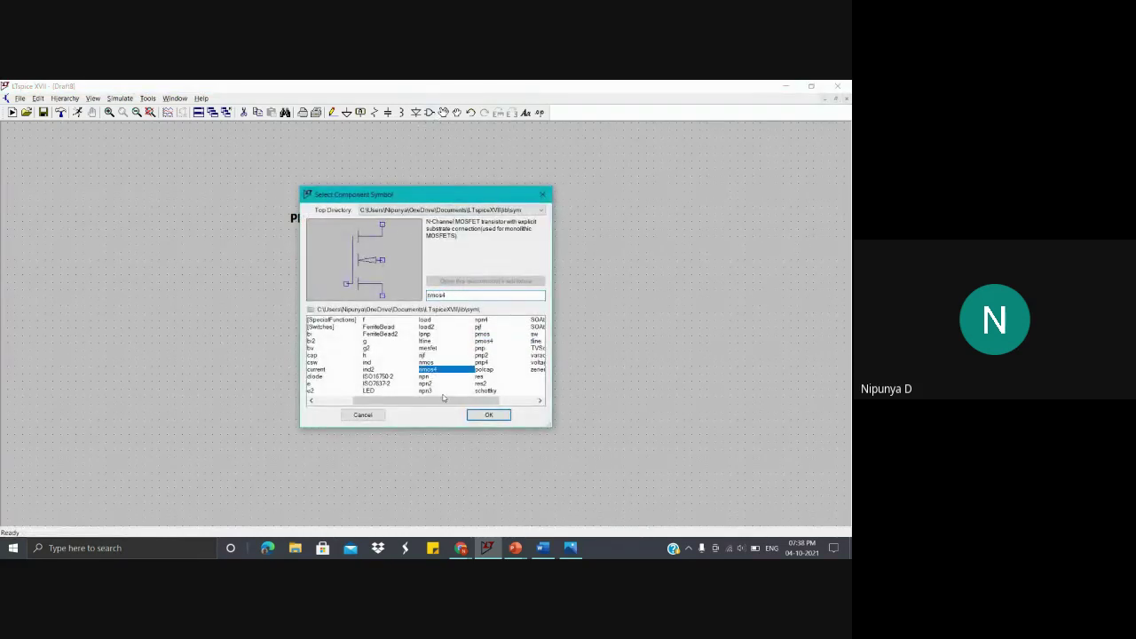
left_click(488, 414)
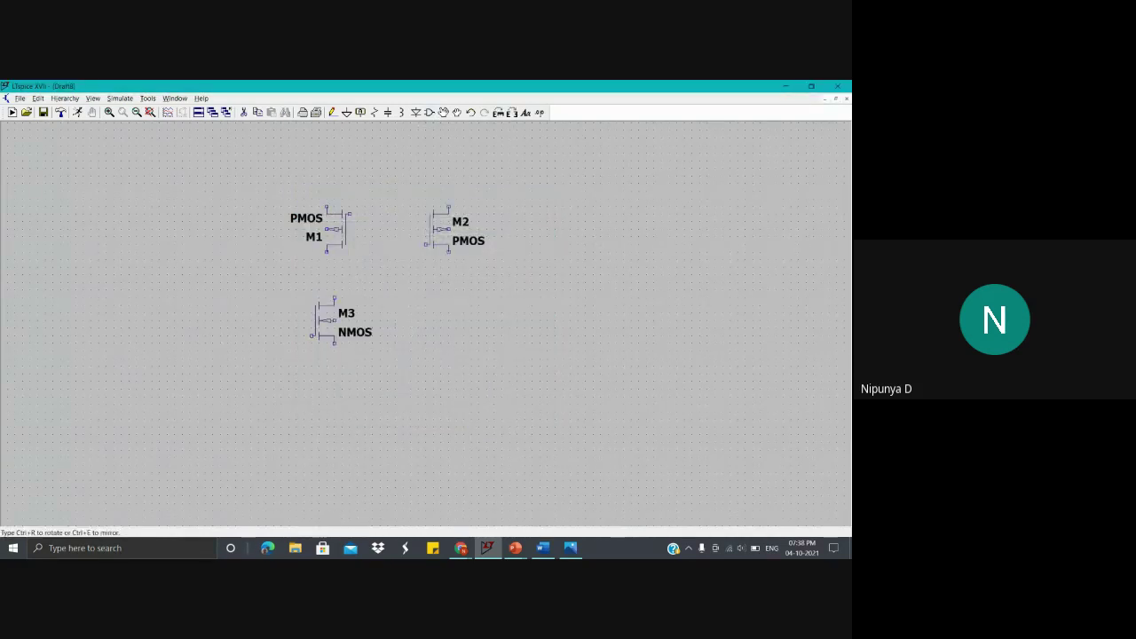
key("ctrl+e")
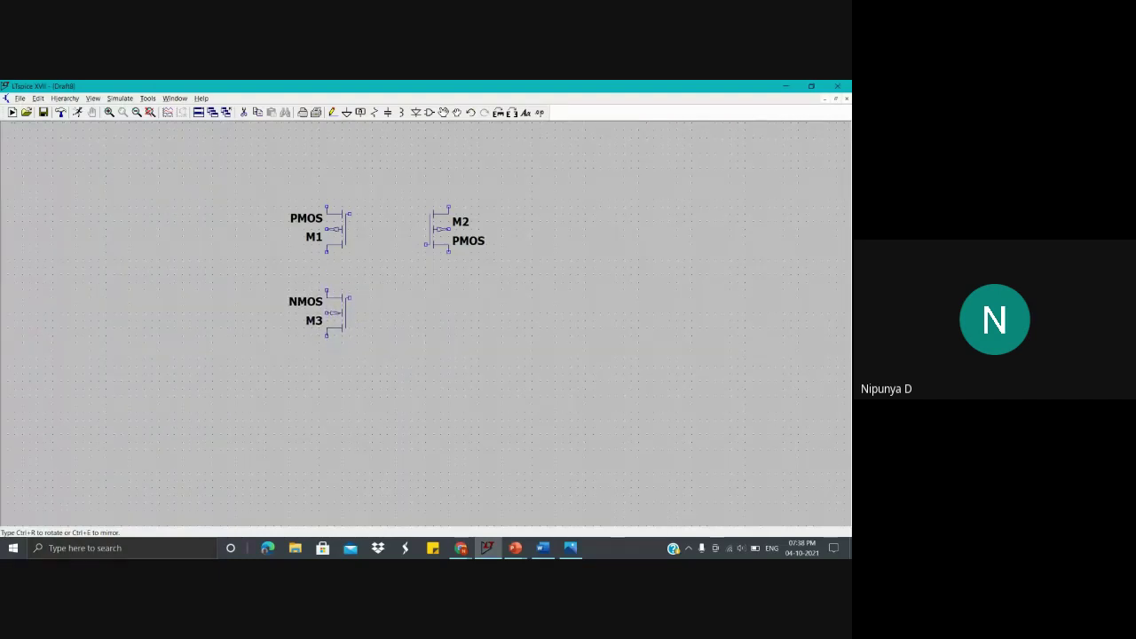
left_click(334, 320)
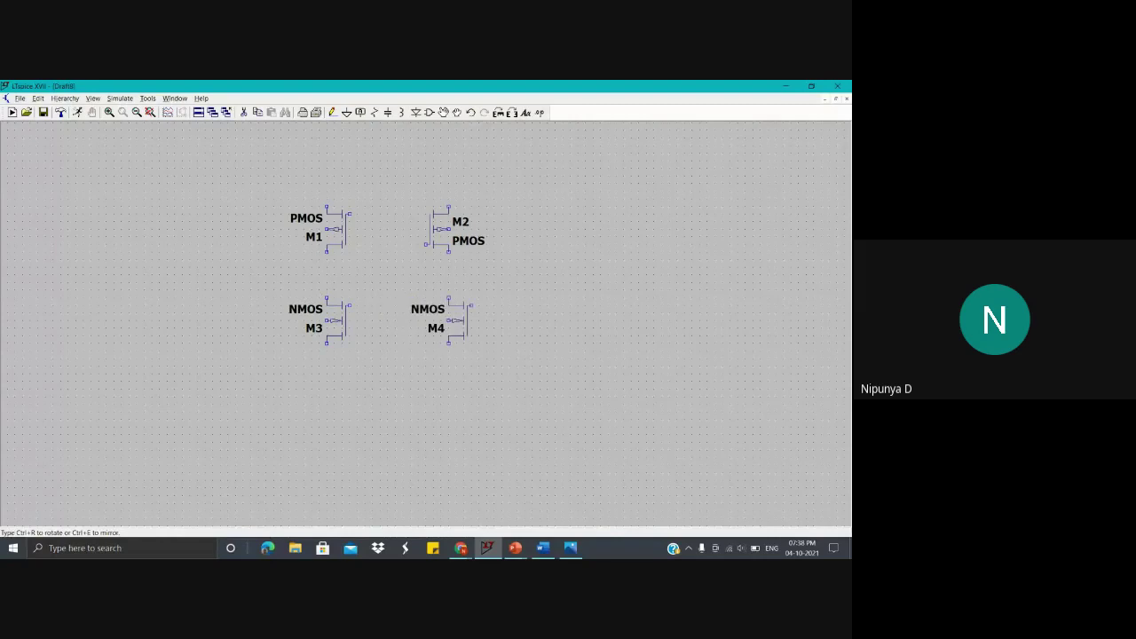
key("ctrl+r")
key("ctrl+r")
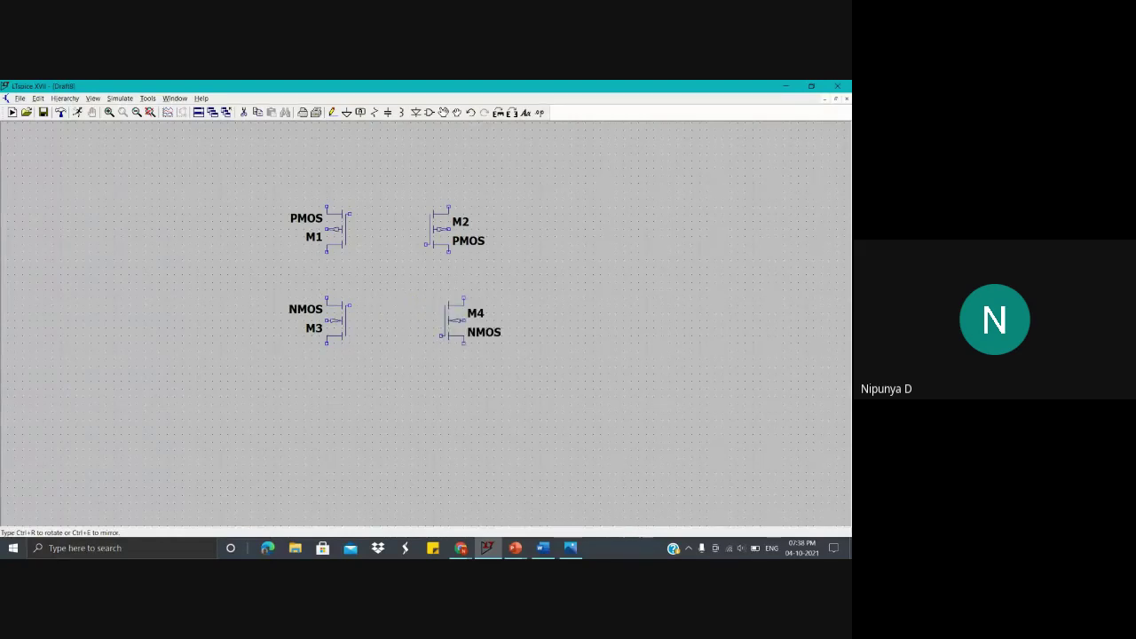
left_click(442, 320)
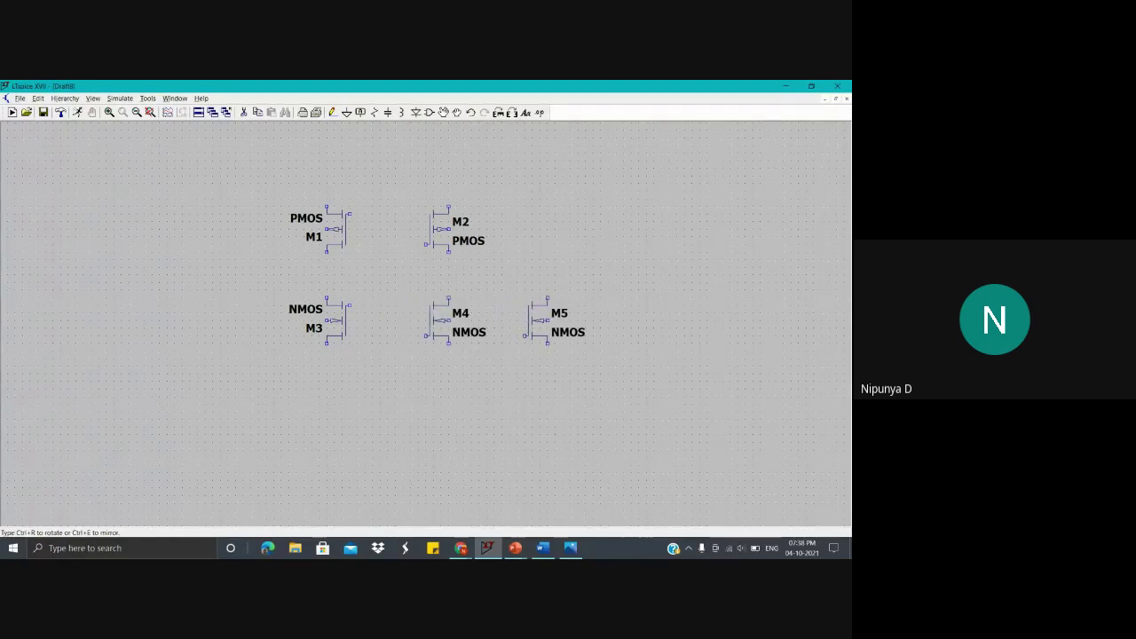
key("Escape")
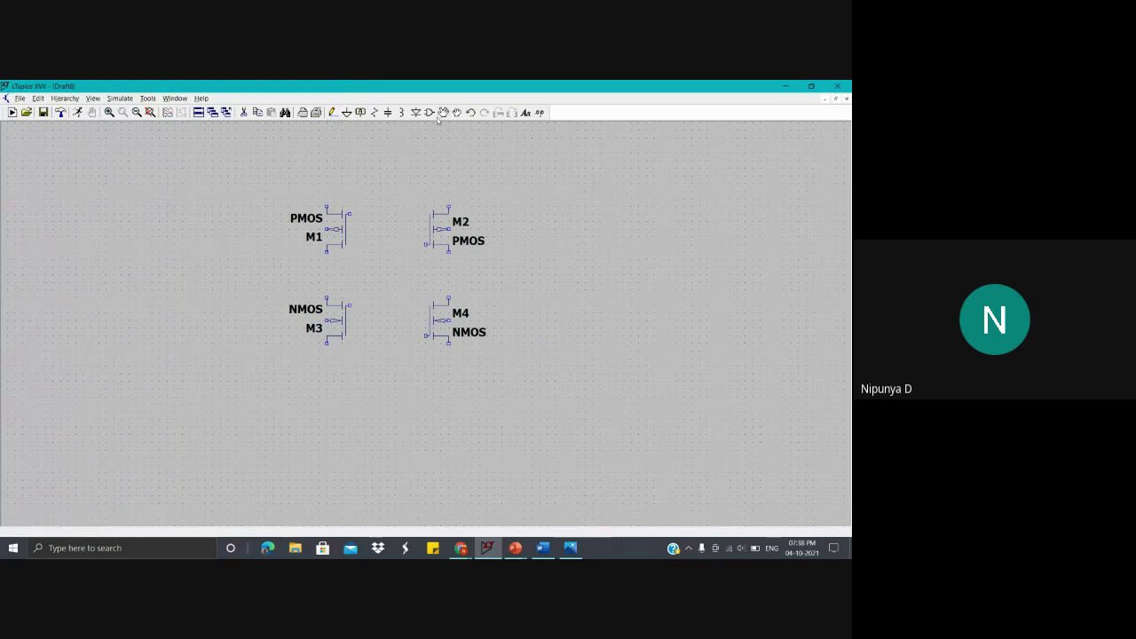
Step: Place two nmos4 transistors rotated 90 degrees, one on each outer side of the four-transistor core, midway between the PMOS and NMOS rows
left_click(428, 113)
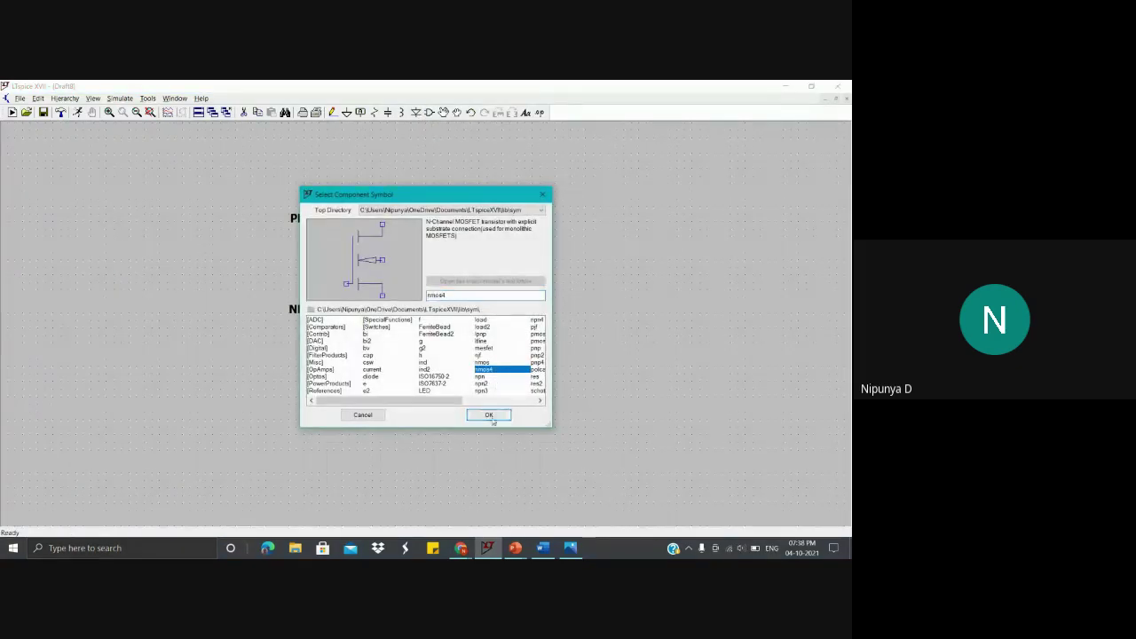
left_click(488, 415)
key("ctrl+r")
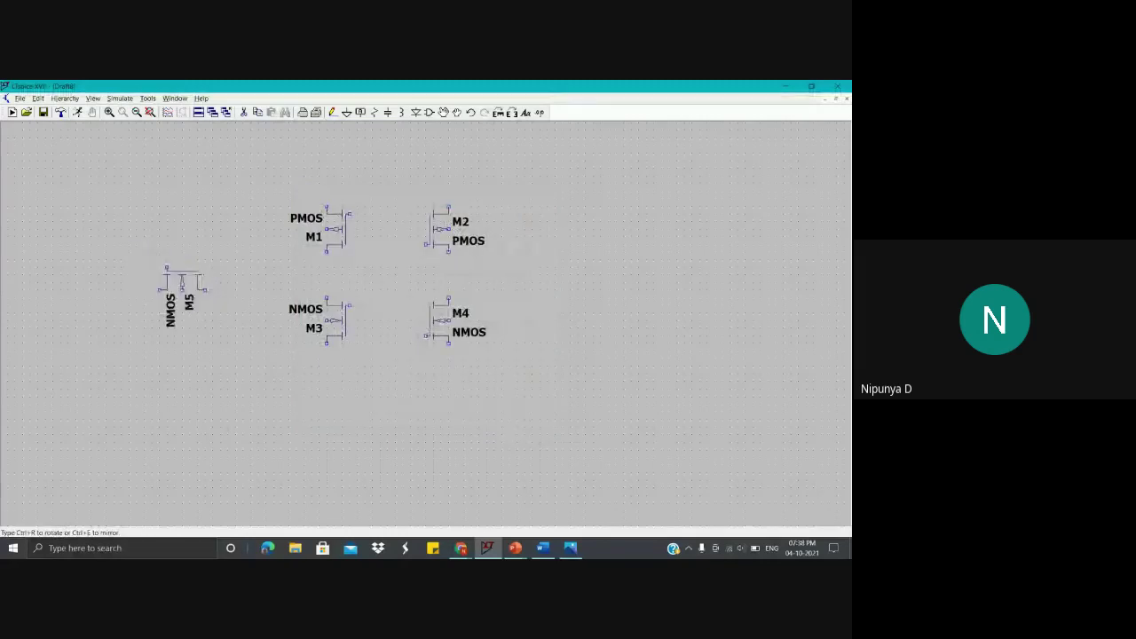
left_click(197, 266)
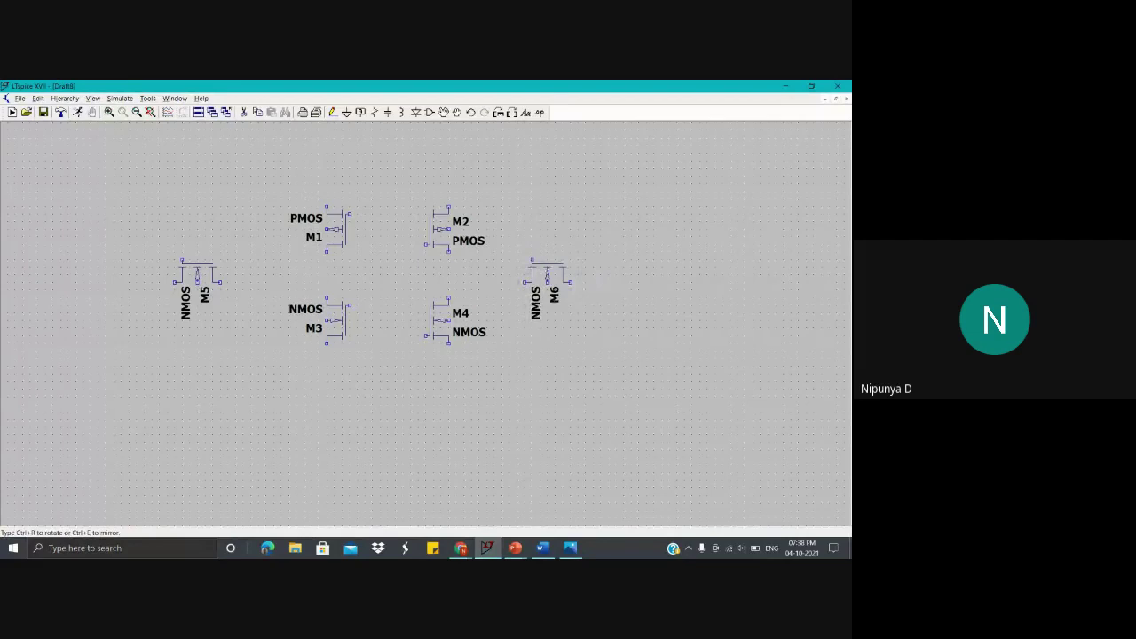
left_click(563, 267)
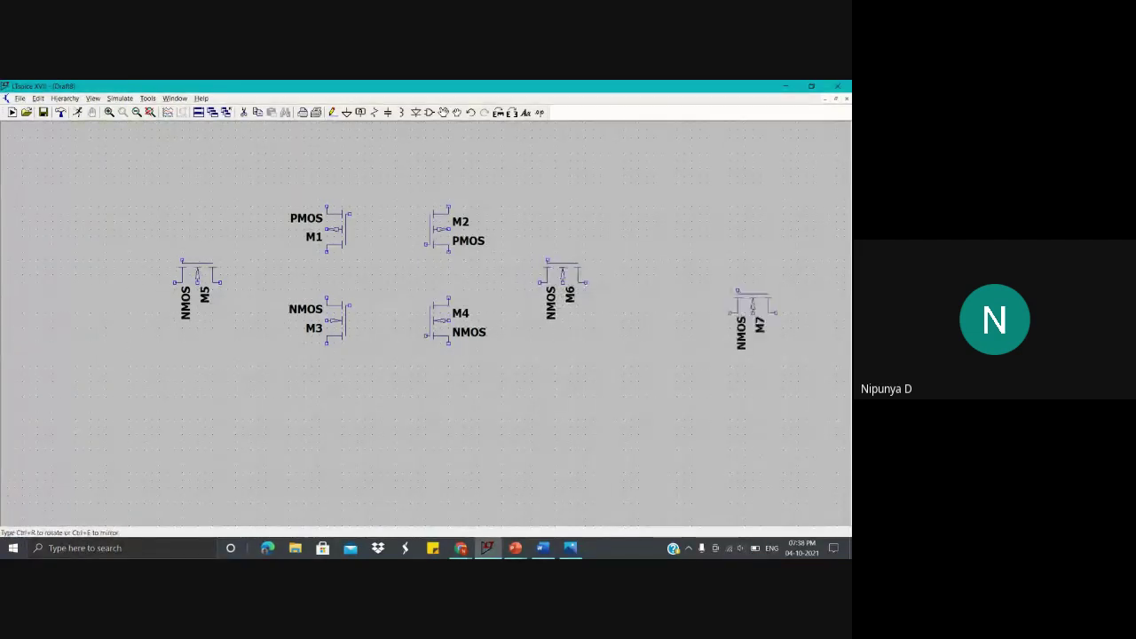
key("Escape")
Step: Add two upright voltage sources, one below and left of M5 and one below and right of M6
key("space")
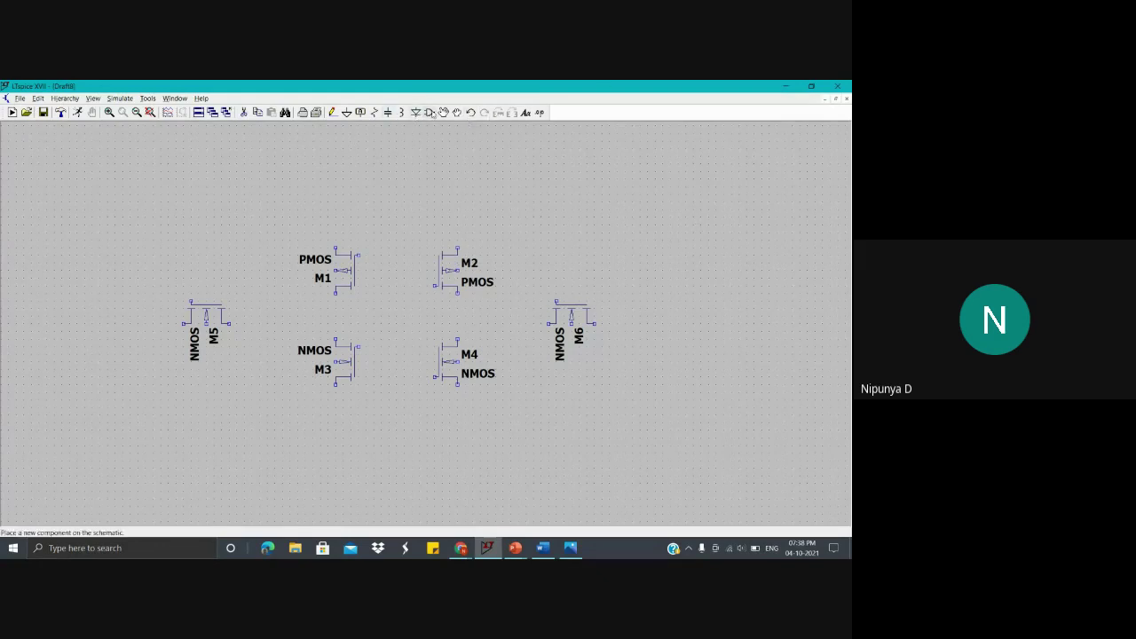
key("F2")
scroll(499, 333, "up", 2)
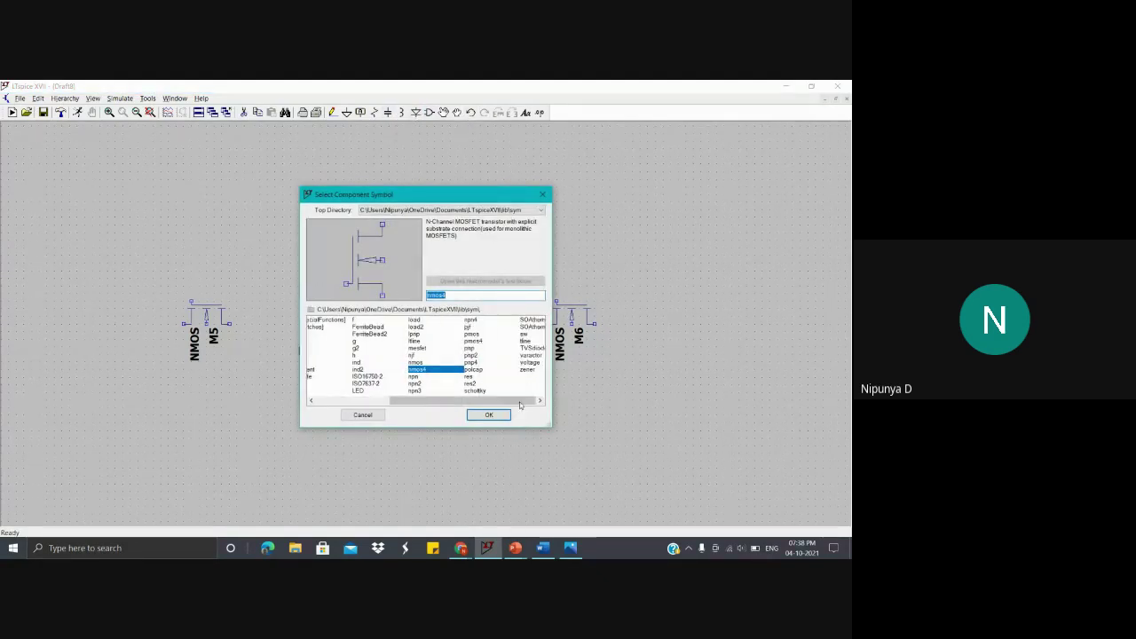
left_click(484, 362)
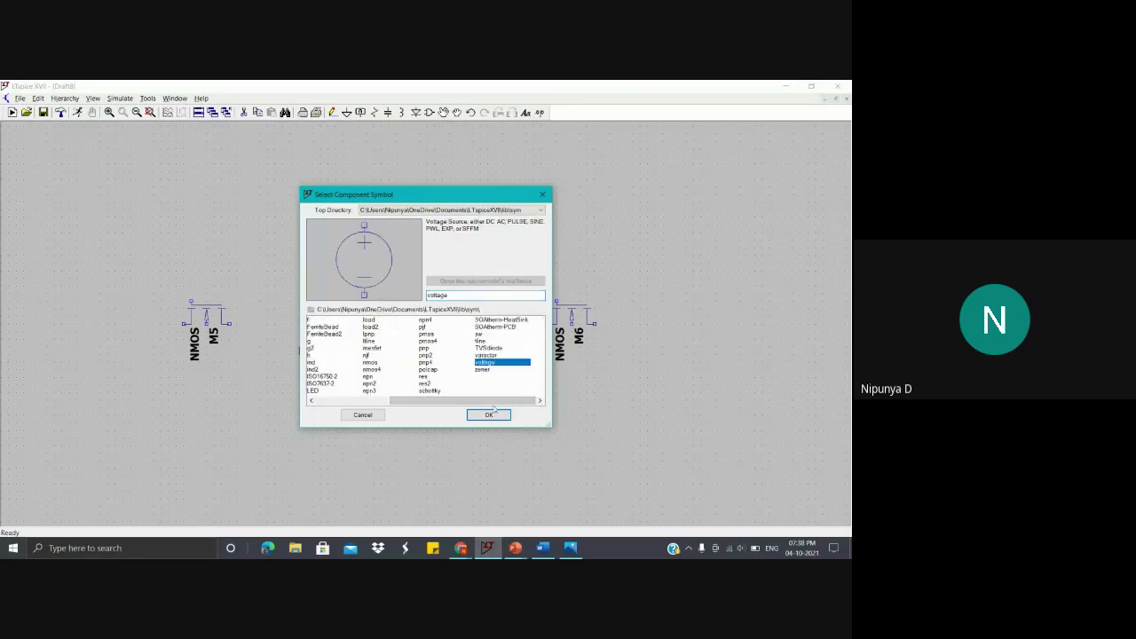
left_click(488, 415)
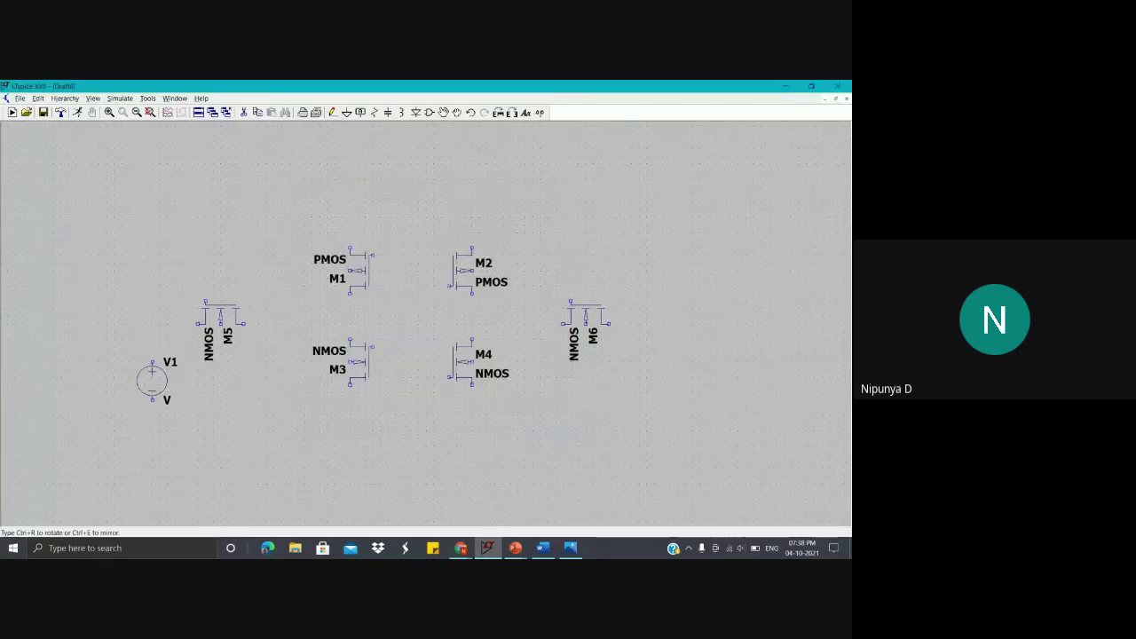
left_click(160, 373)
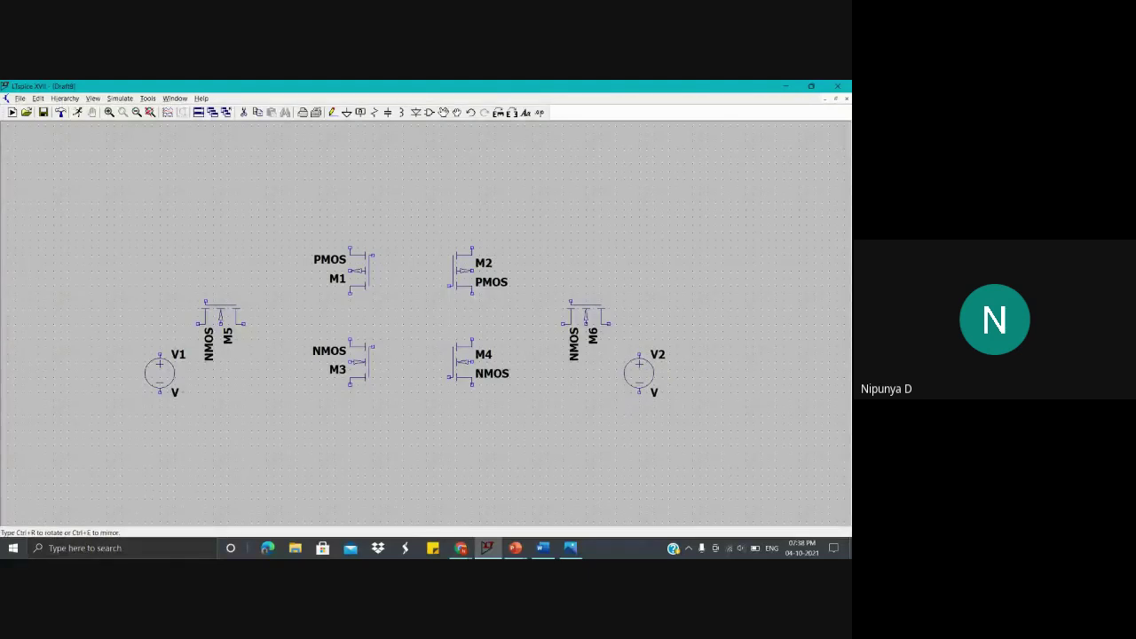
left_click(639, 364)
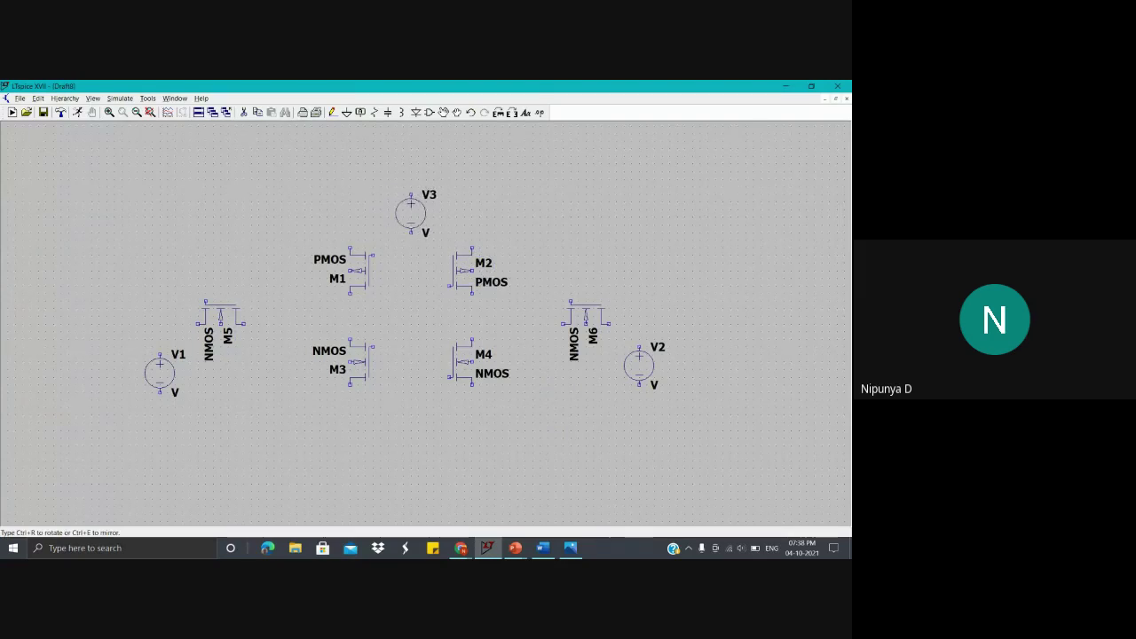
Step: Place a voltage source rotated 180 degrees above and between M1 and M2, and an upright one to the far right of M6
key("ctrl+r")
key("ctrl+r")
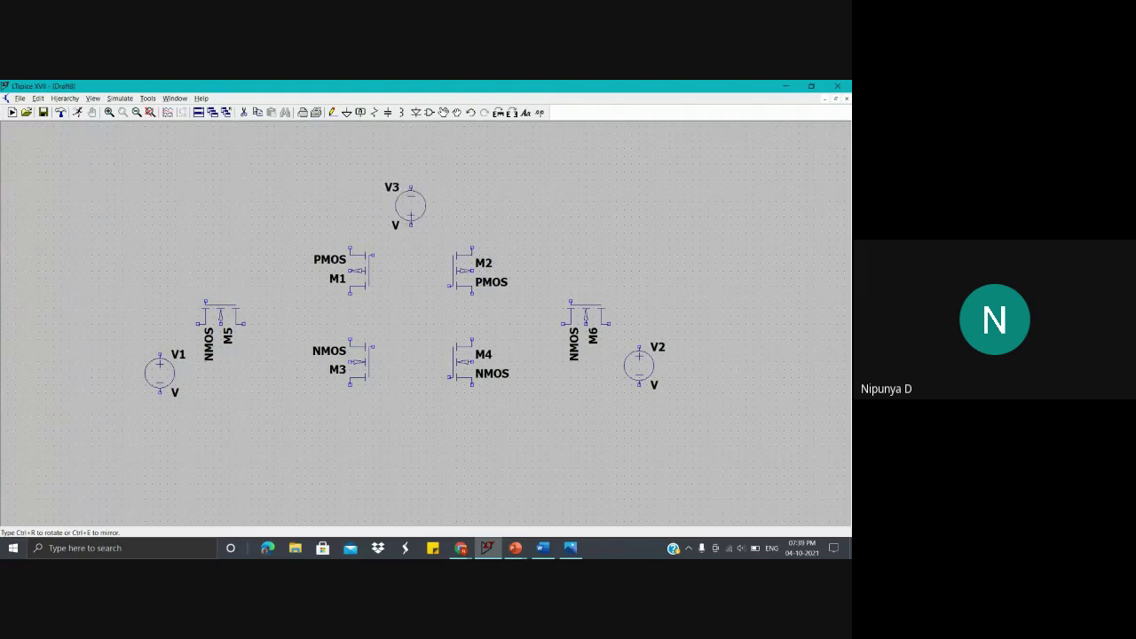
left_click(410, 206)
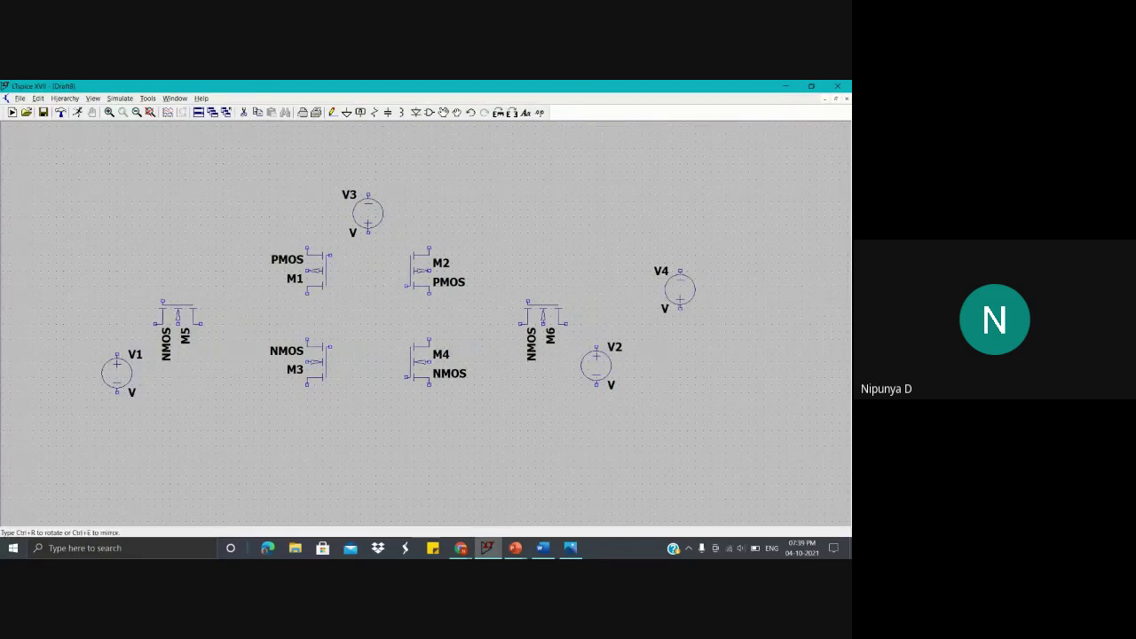
key("ctrl+r")
key("ctrl+r")
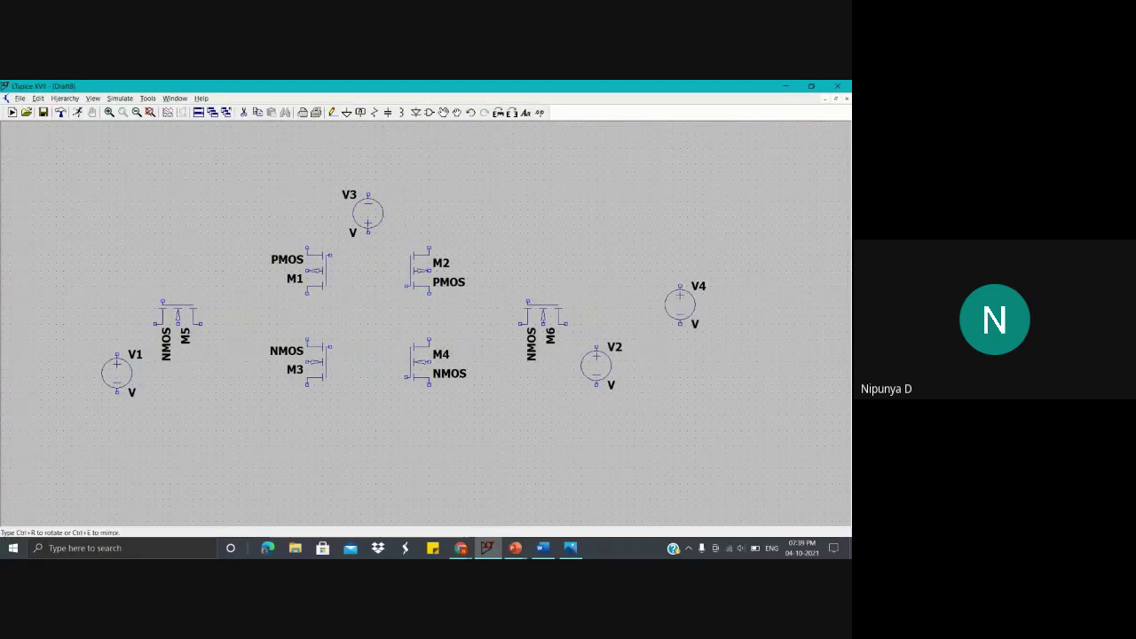
left_click(695, 297)
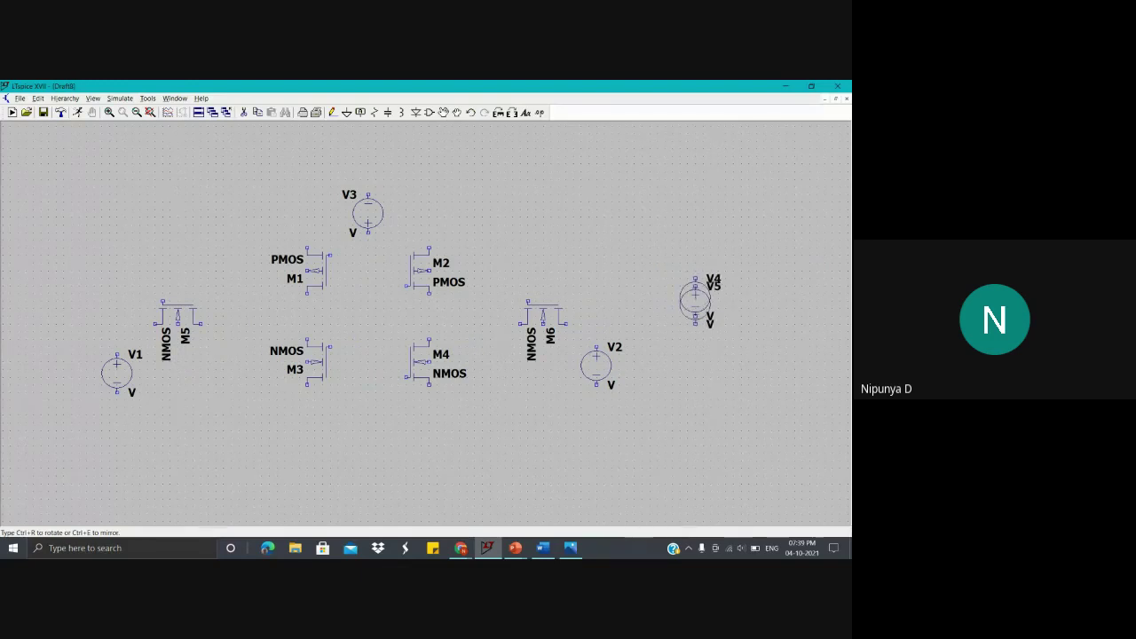
key("Escape")
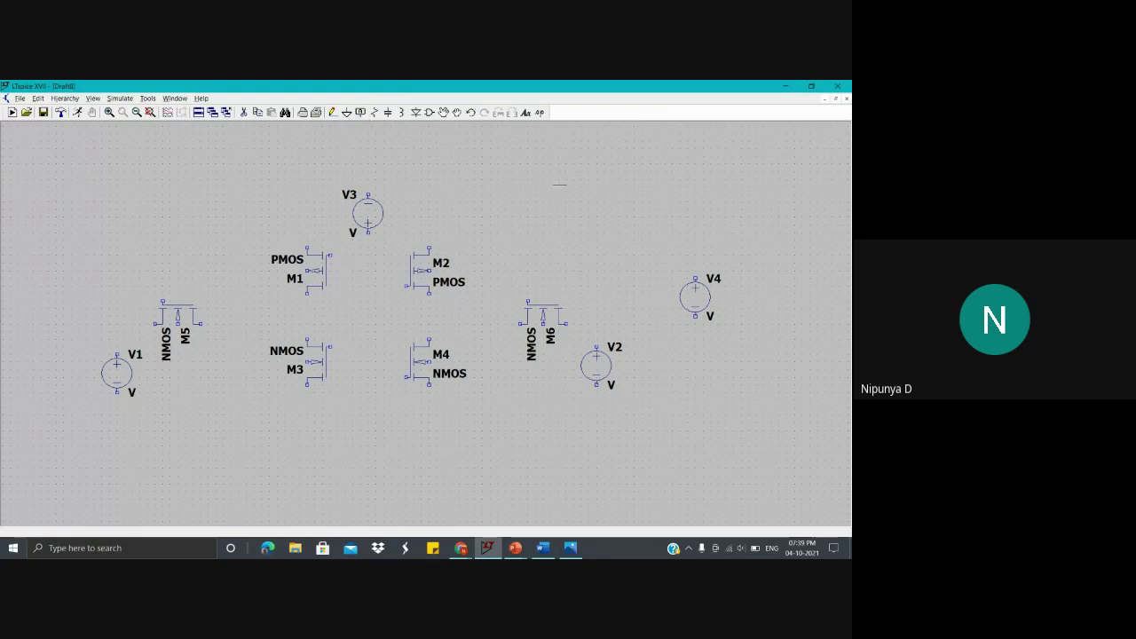
Step: Place ground symbols below the voltage sources V1, V2 and V4 and below the body terminals of M5 and M6
left_click(346, 113)
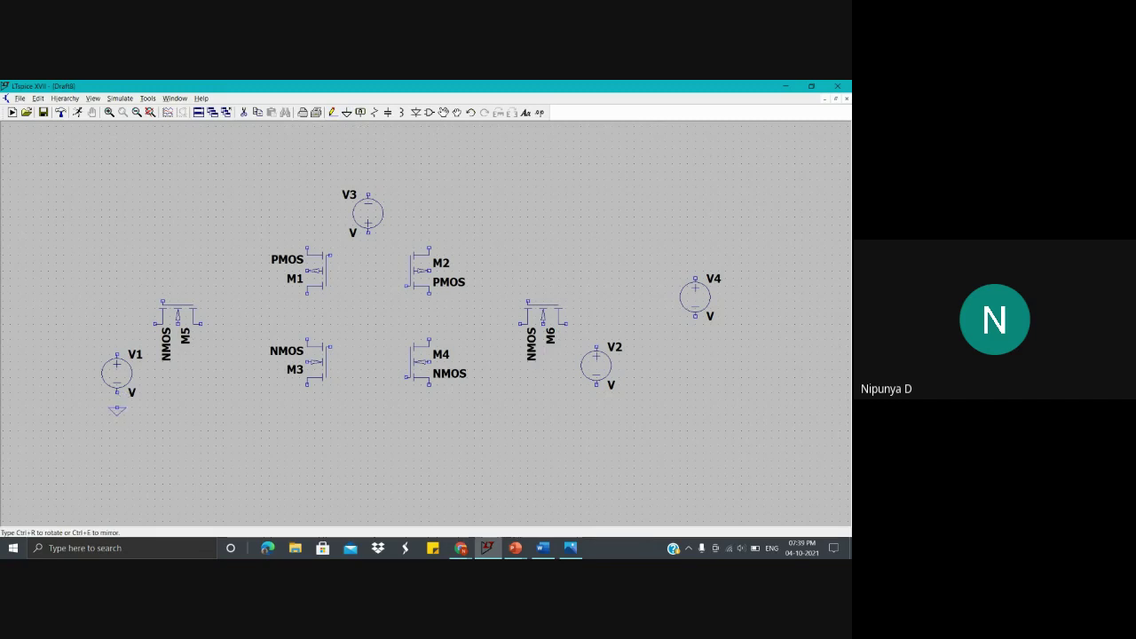
left_click(116, 407)
left_click(595, 400)
left_click(695, 338)
left_click(178, 340)
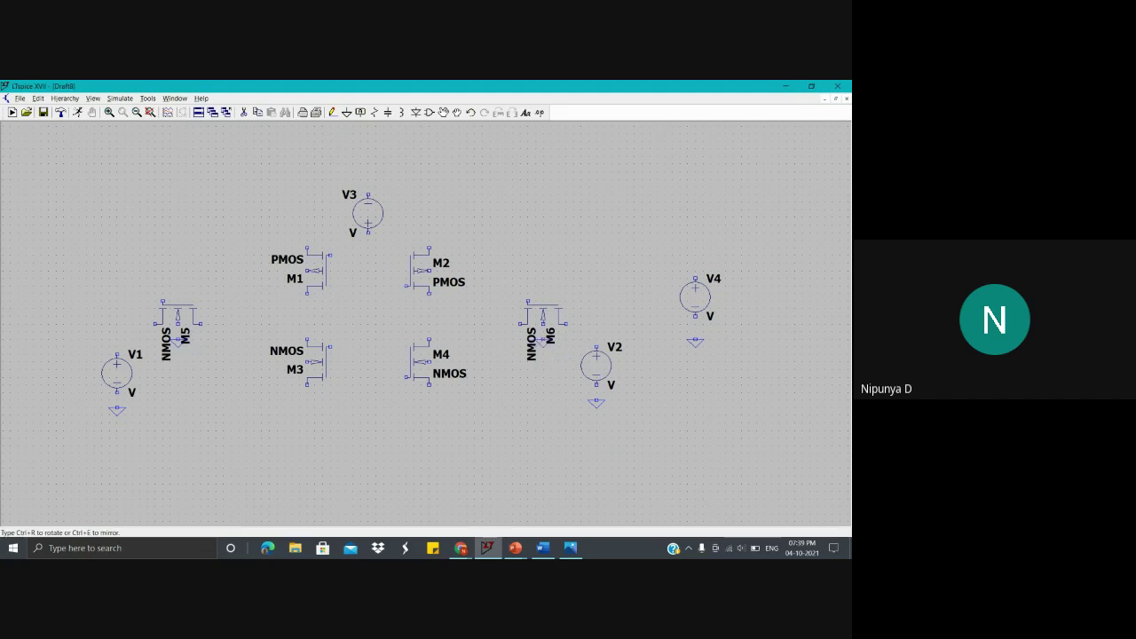
left_click(542, 338)
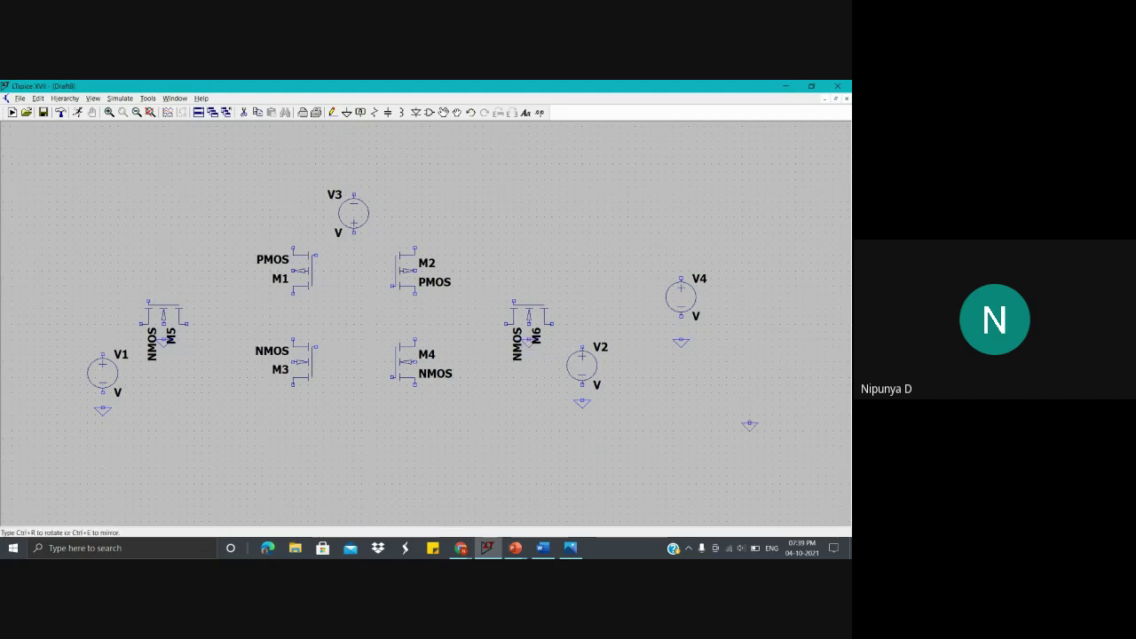
key("Escape")
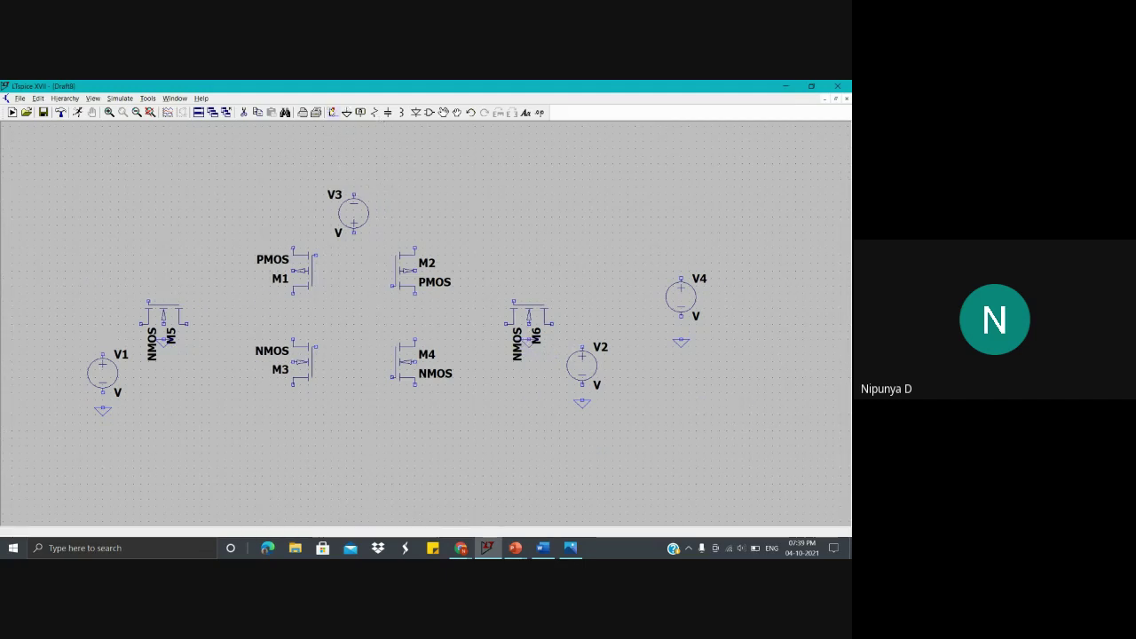
Step: Wire the gates of M1 and M3 together and the gates of M2 and M4 together
left_click(332, 112)
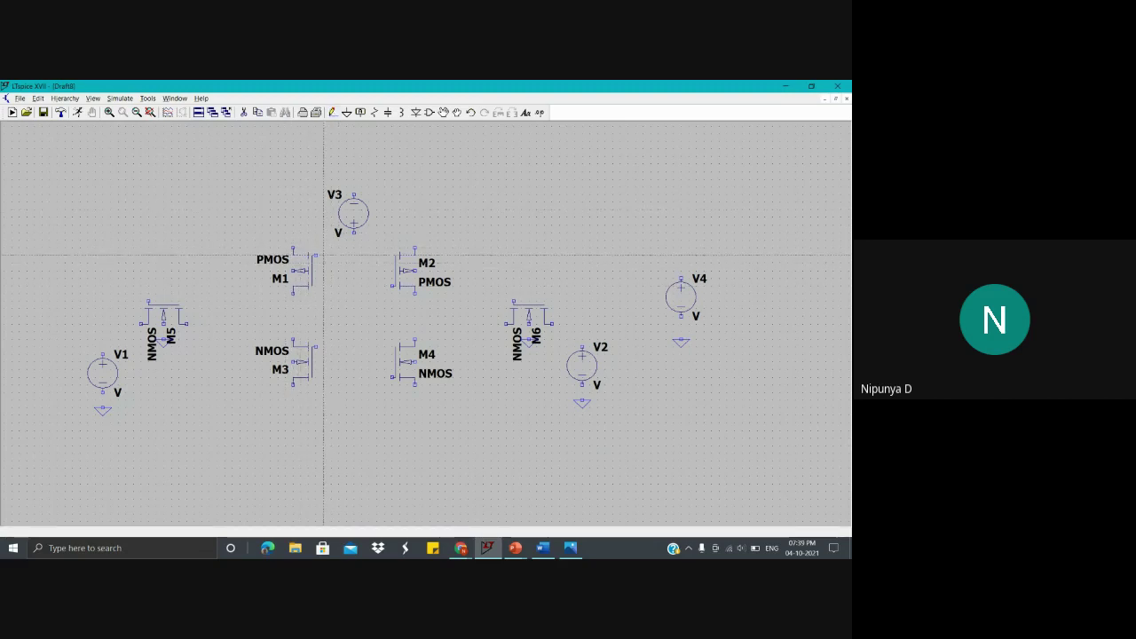
left_click(324, 256)
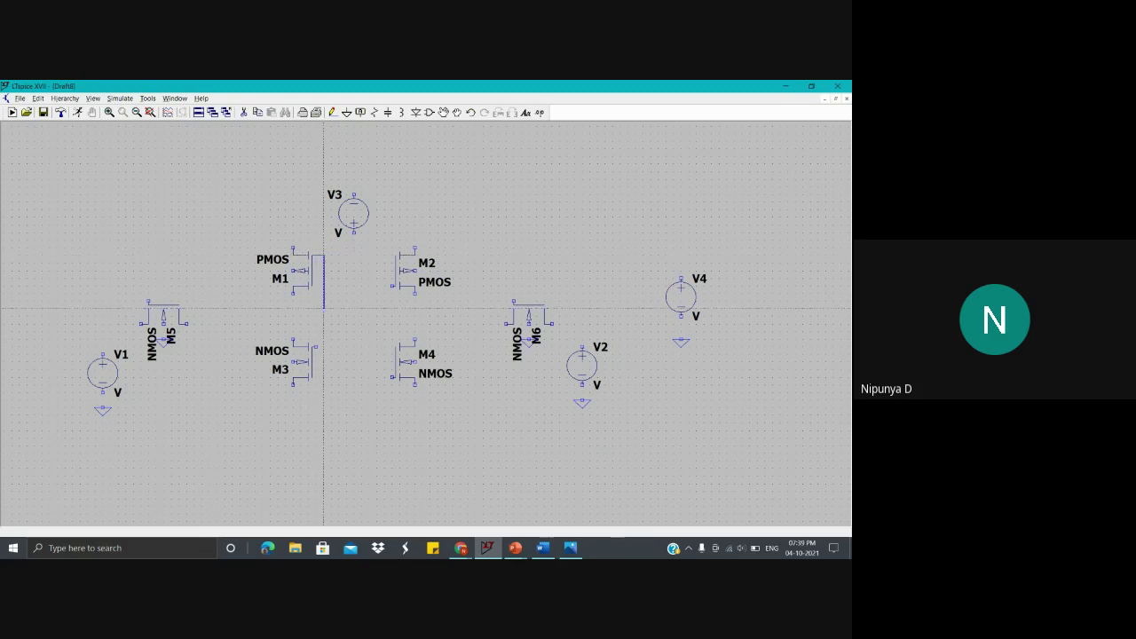
left_click(324, 346)
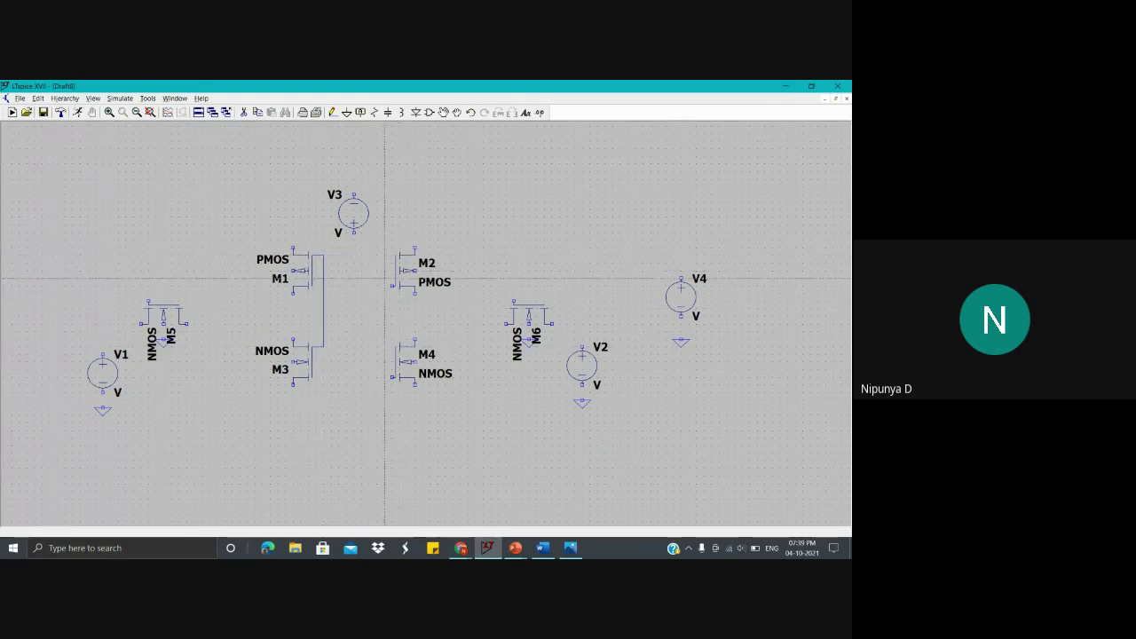
left_click(392, 286)
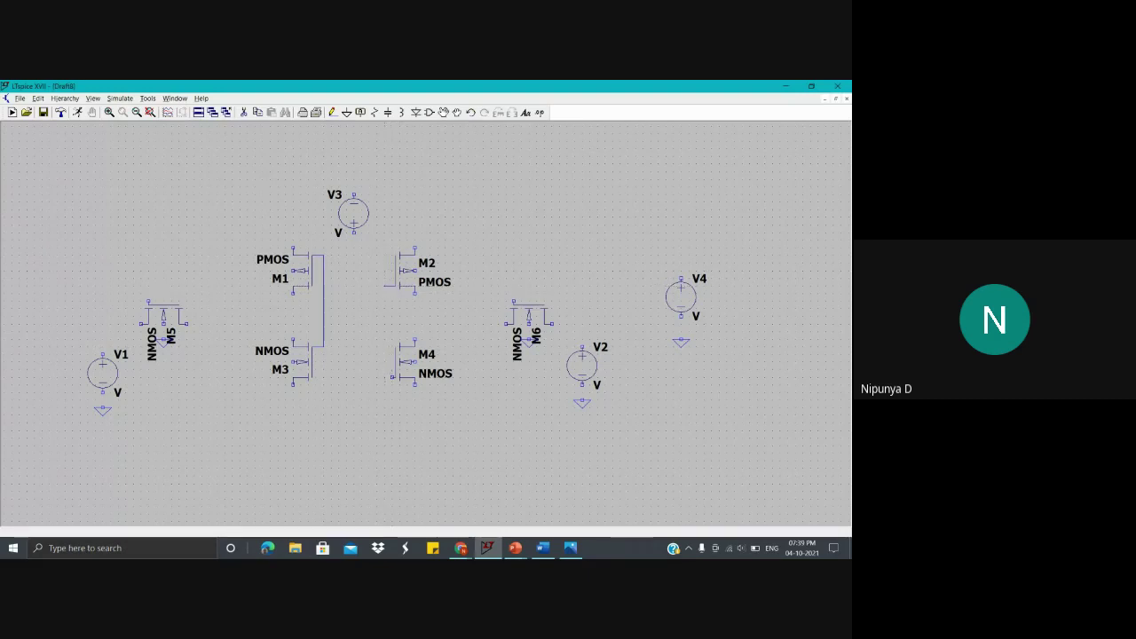
left_click(385, 377)
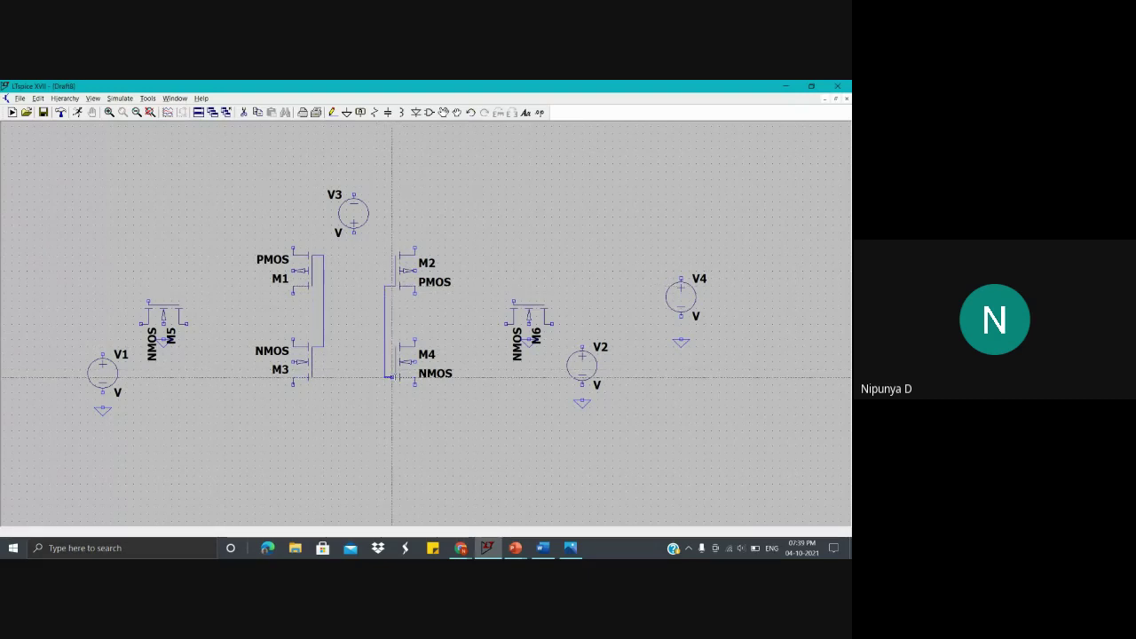
left_click(391, 378)
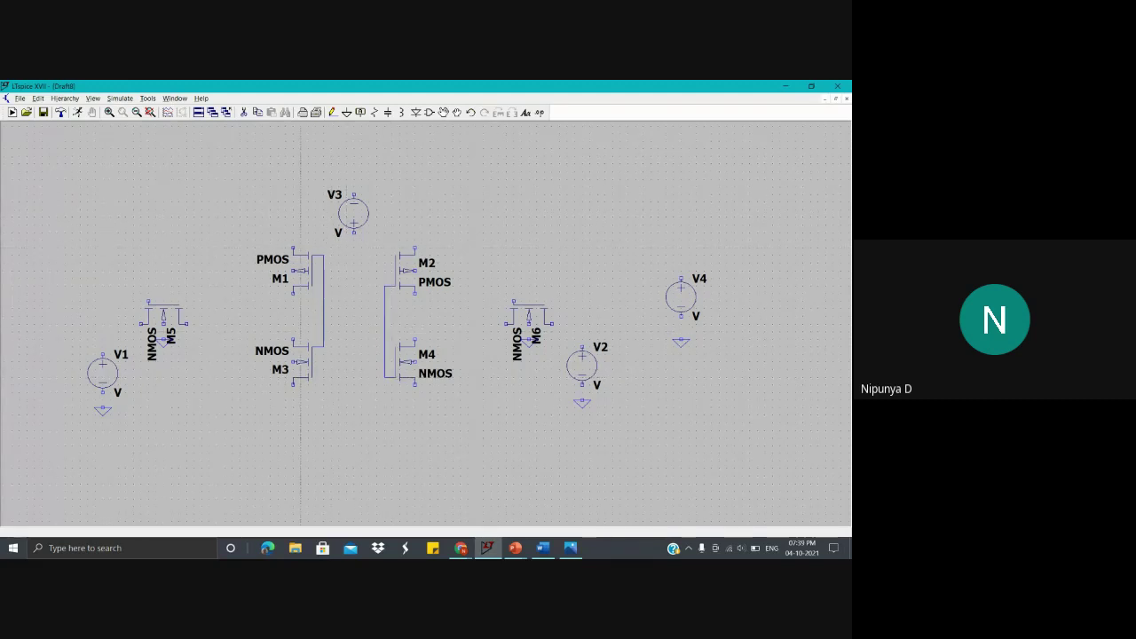
Step: Wire the upper terminals of M1 and M2 to V3's positive terminal, and join the lower terminals of M3 and M4 with a common rail
left_click(293, 249)
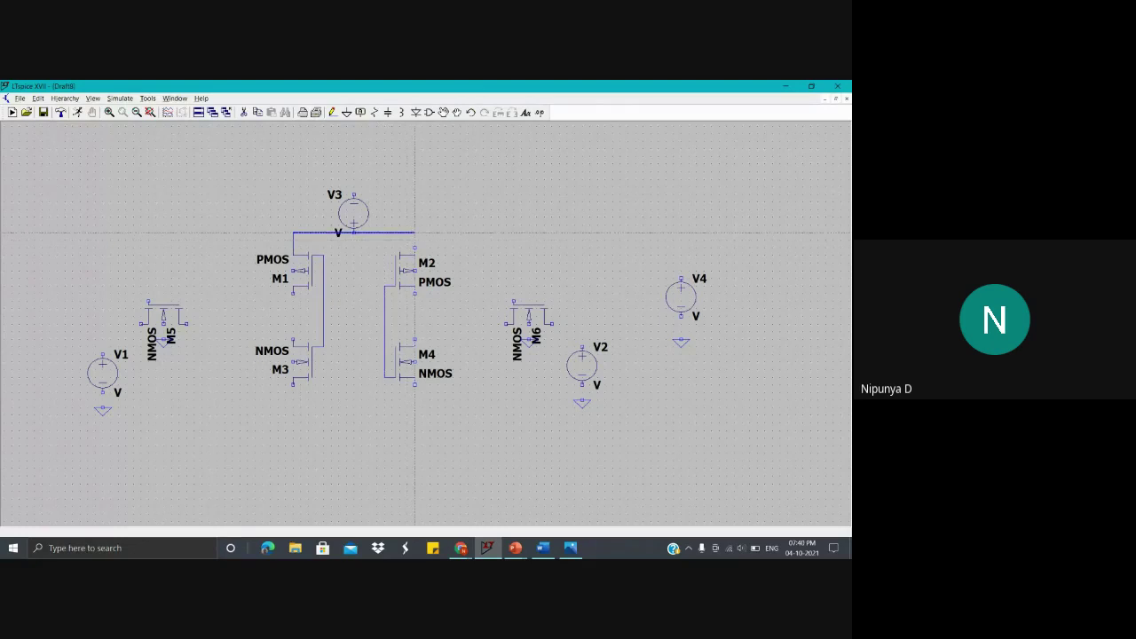
left_click(414, 247)
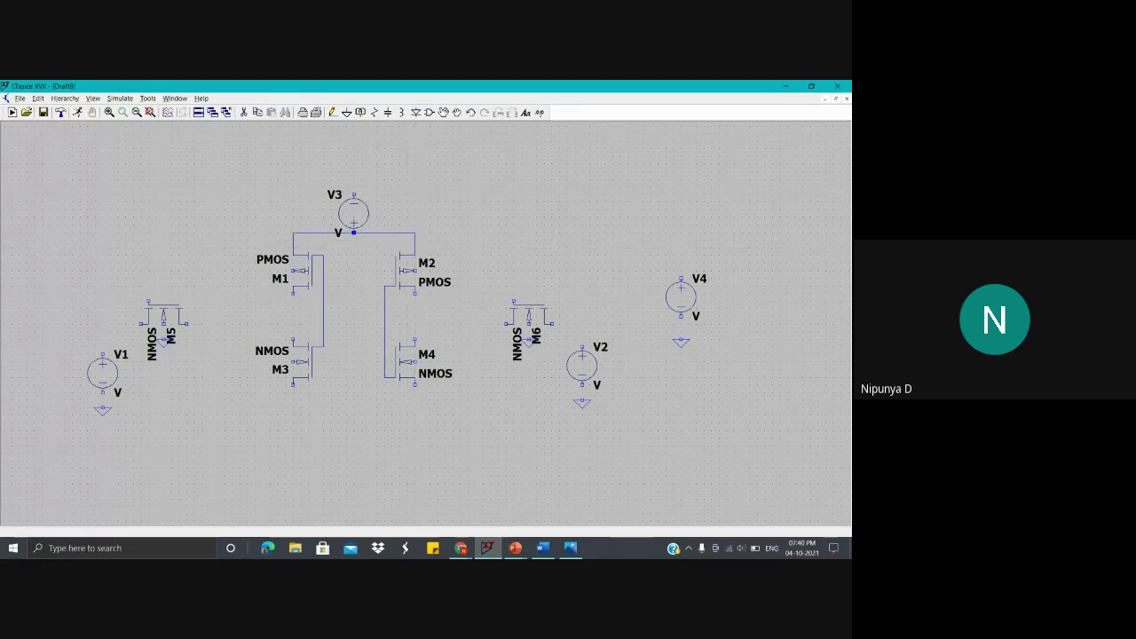
left_click(293, 400)
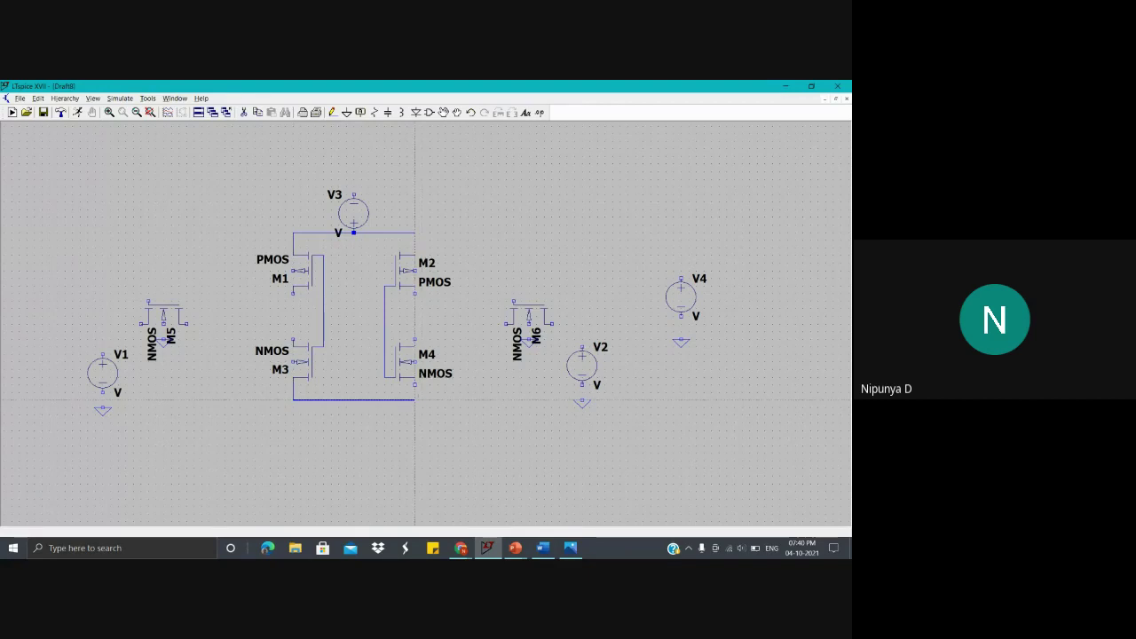
left_click(414, 399)
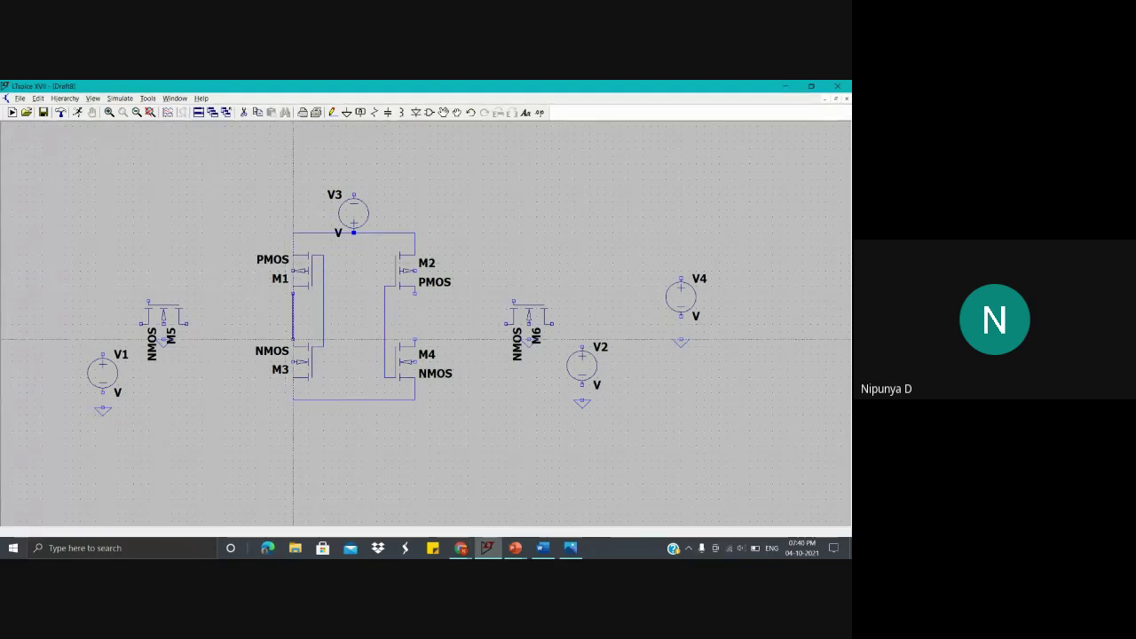
Step: Connect M1's drain to M3's drain and M2's drain to M4's drain with vertical wires
left_click(293, 339)
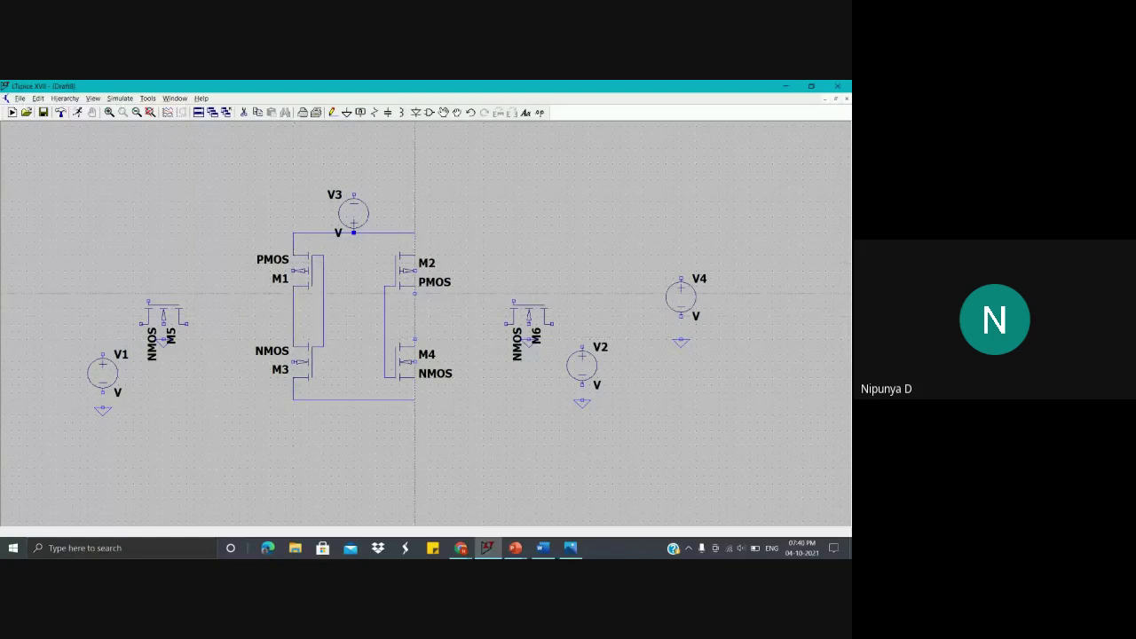
left_click(415, 294)
left_click(414, 340)
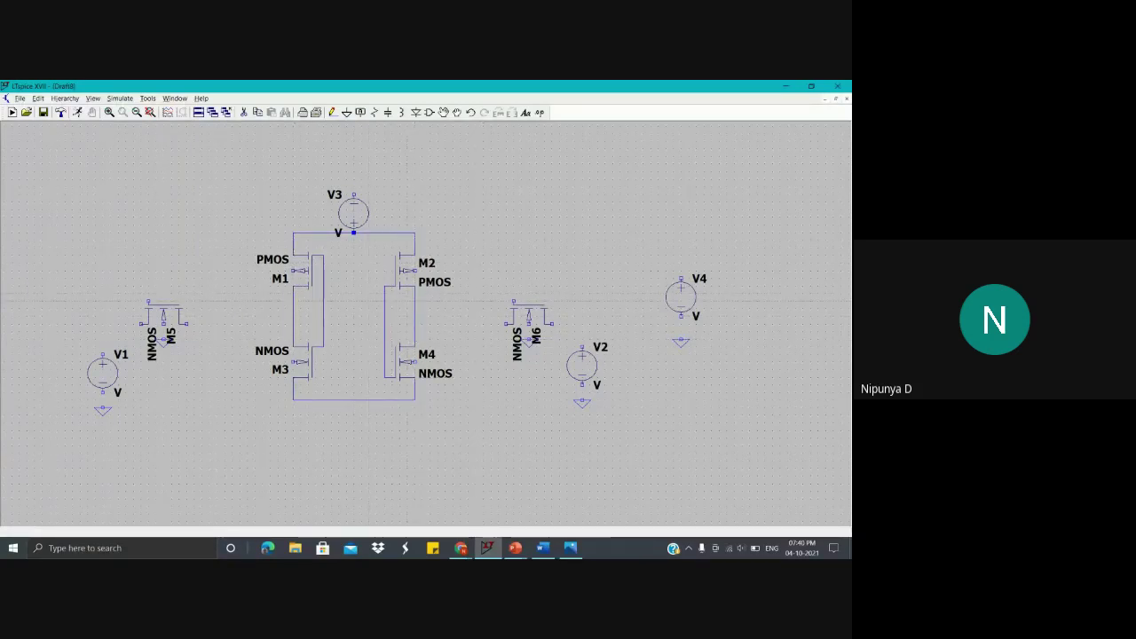
Step: Wire the body terminals of the PMOS transistors M1 and M2 to their own sources at the supply rail
left_click(293, 271)
left_click(255, 270)
left_click(293, 240)
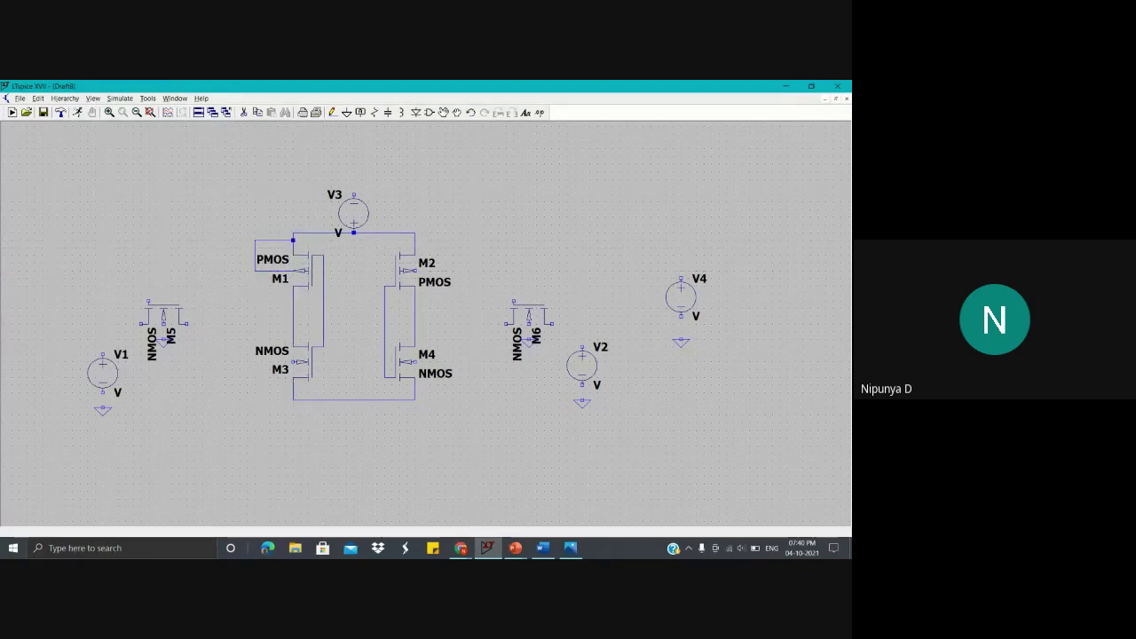
left_click(414, 271)
left_click(445, 240)
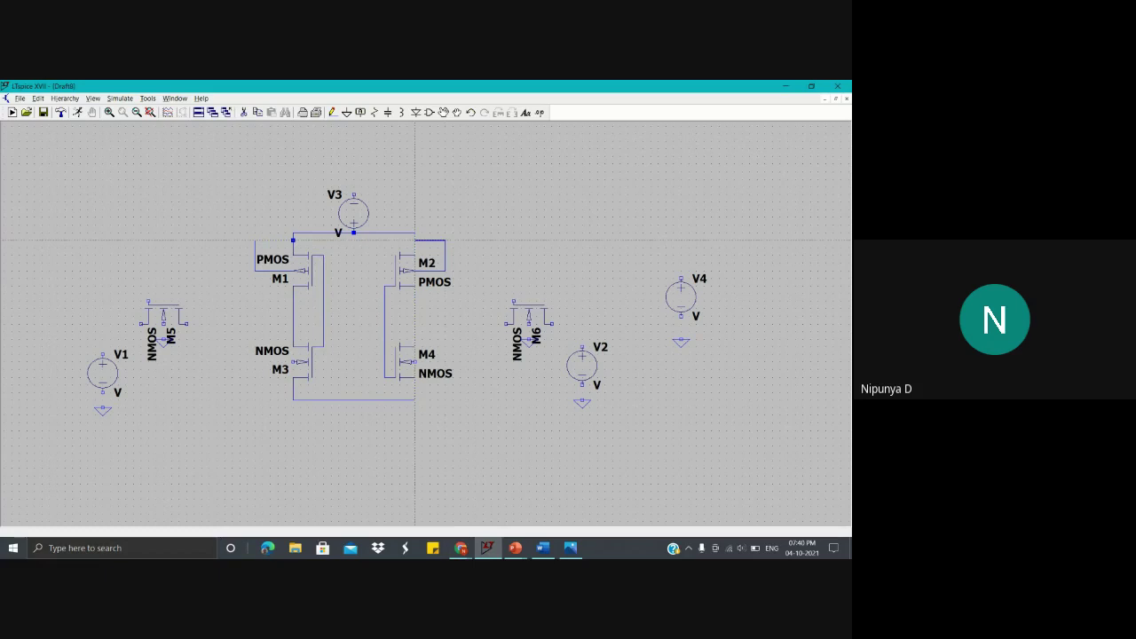
left_click(415, 240)
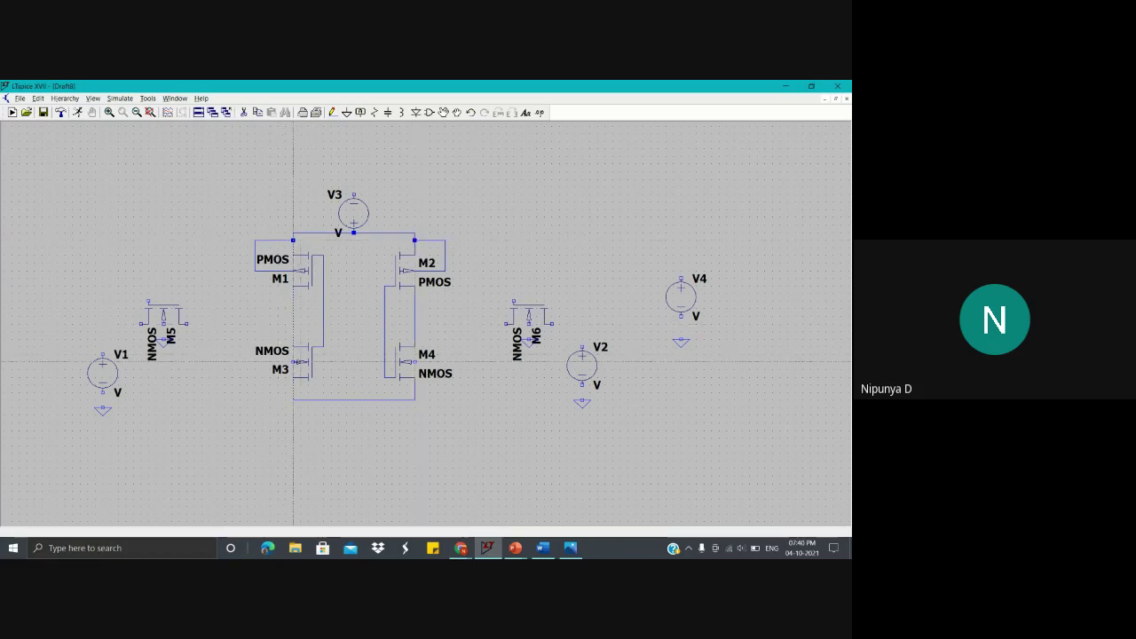
Step: Wire the body terminals of the NMOS transistors M3 and M4 to their own sources at the lower rail
left_click(293, 362)
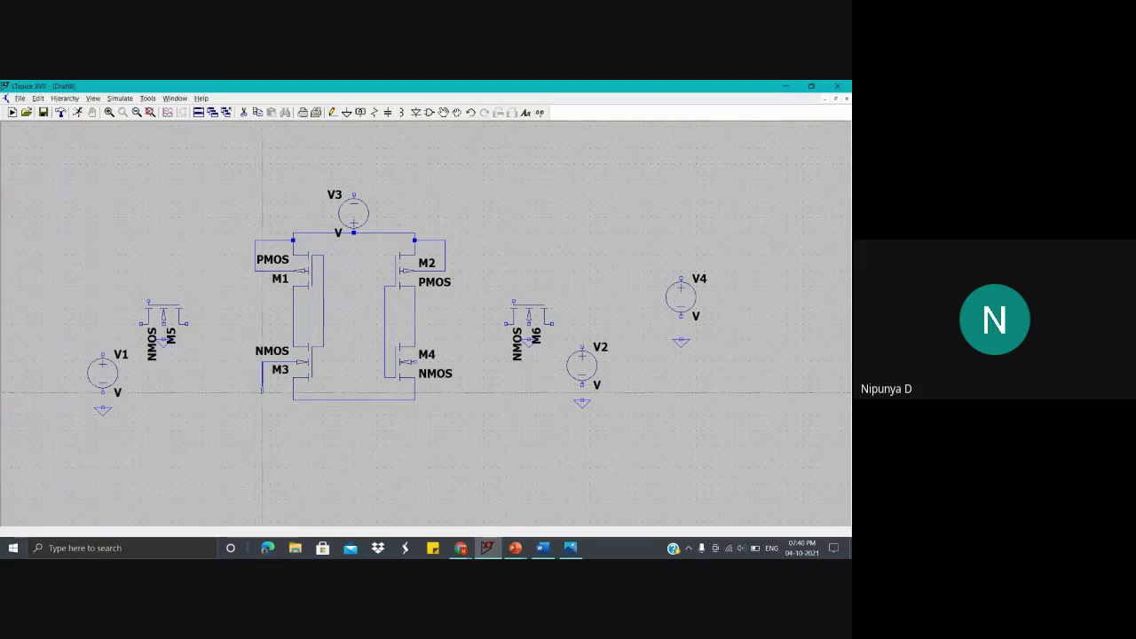
left_click(262, 391)
left_click(293, 391)
left_click(414, 362)
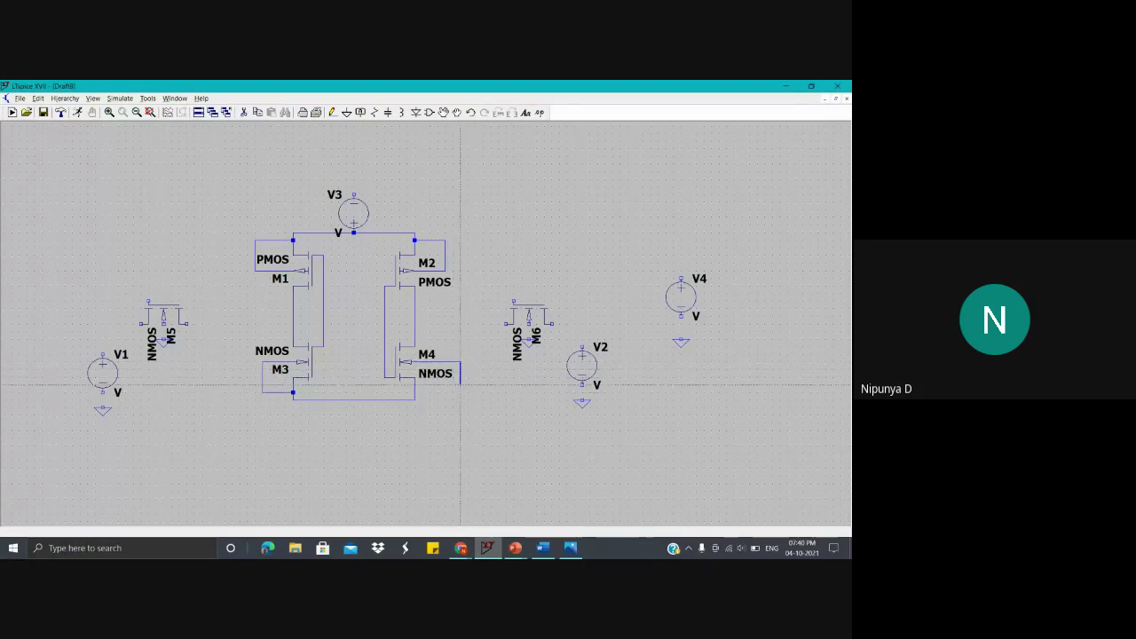
left_click(460, 385)
left_click(414, 384)
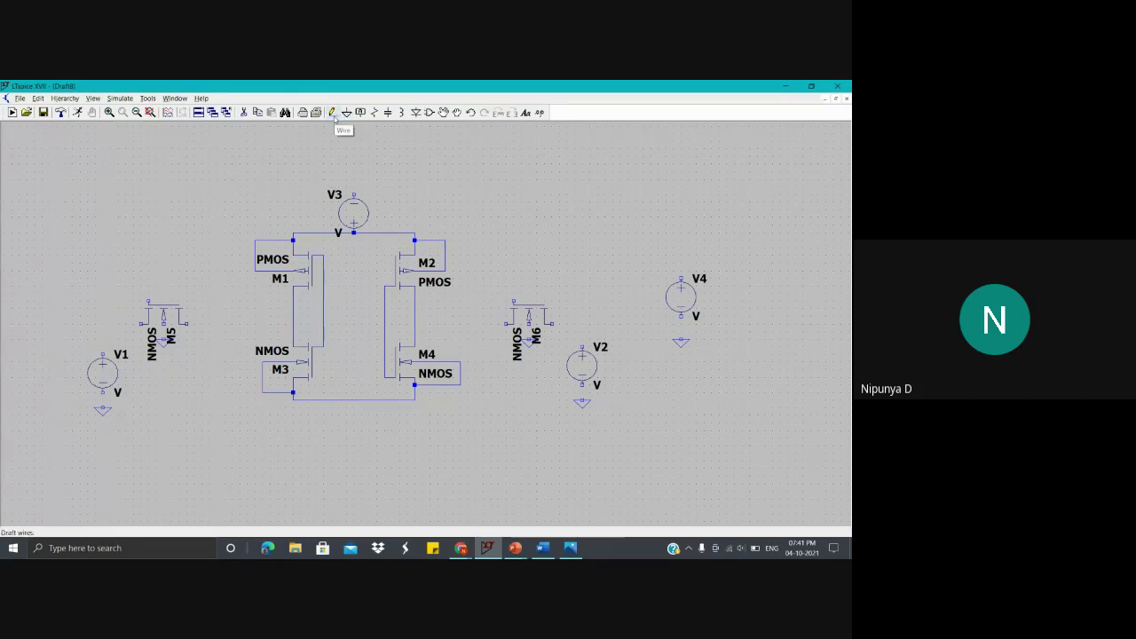
Step: Cross-couple the inverters by wiring the M1-M3 drain node to the M2-M4 gates and the M2-M4 drain node to the M1-M3 gates
left_click(334, 115)
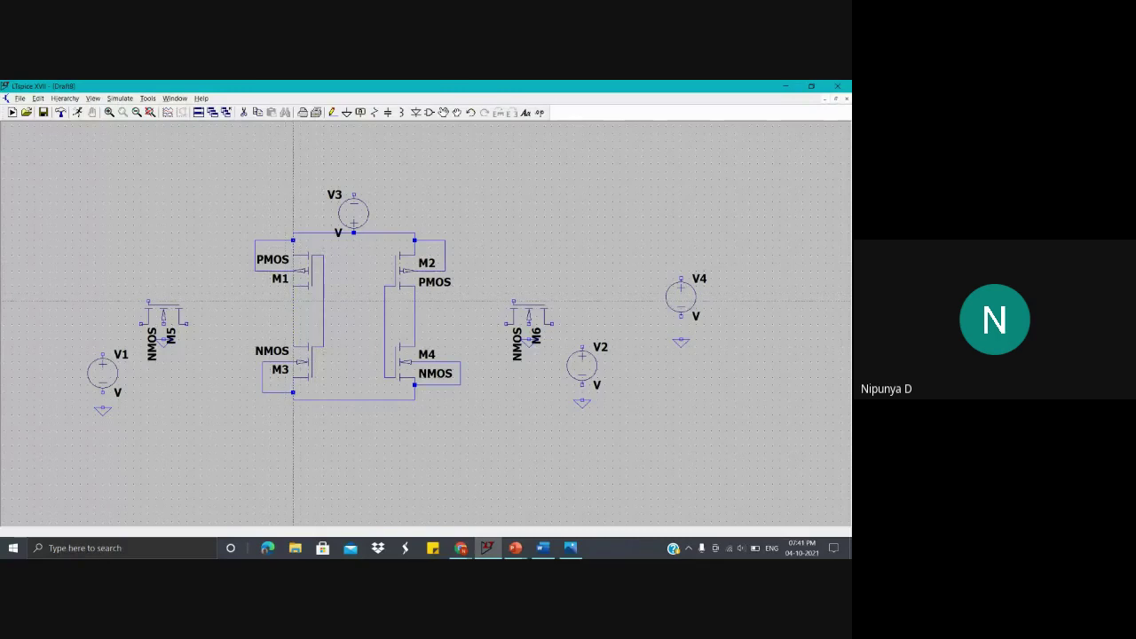
left_click(293, 302)
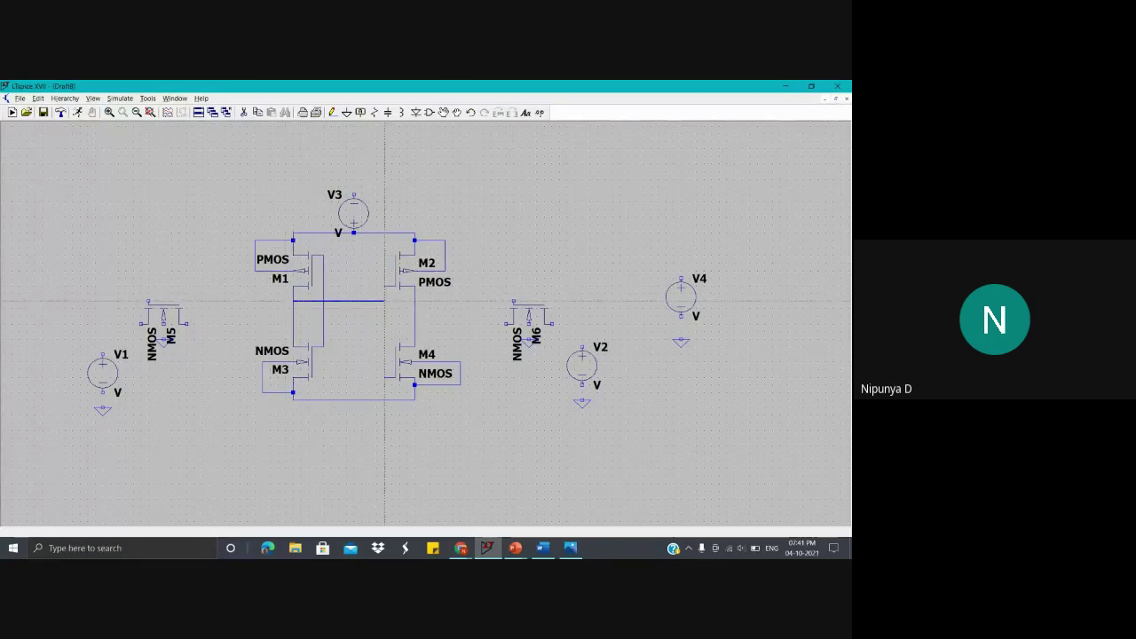
left_click(384, 302)
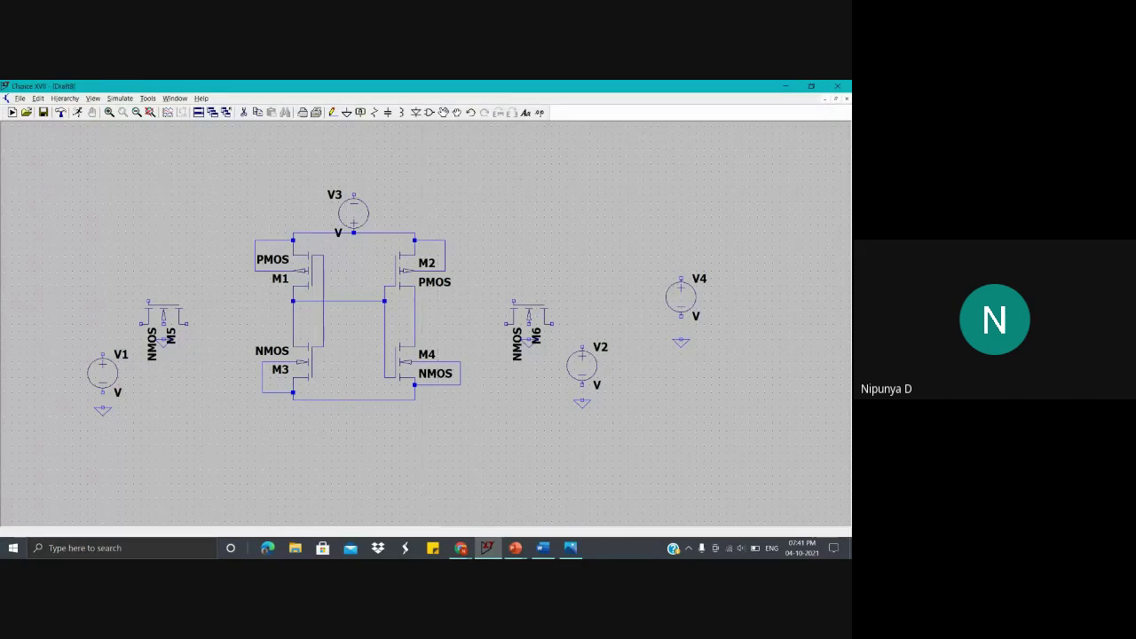
left_click(415, 324)
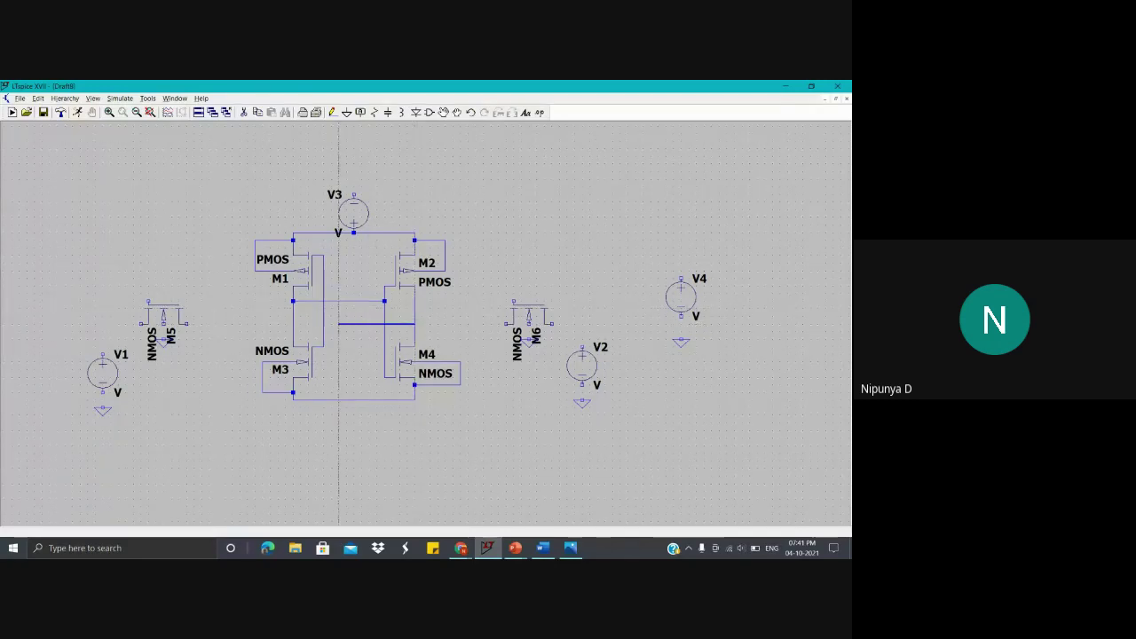
left_click(324, 324)
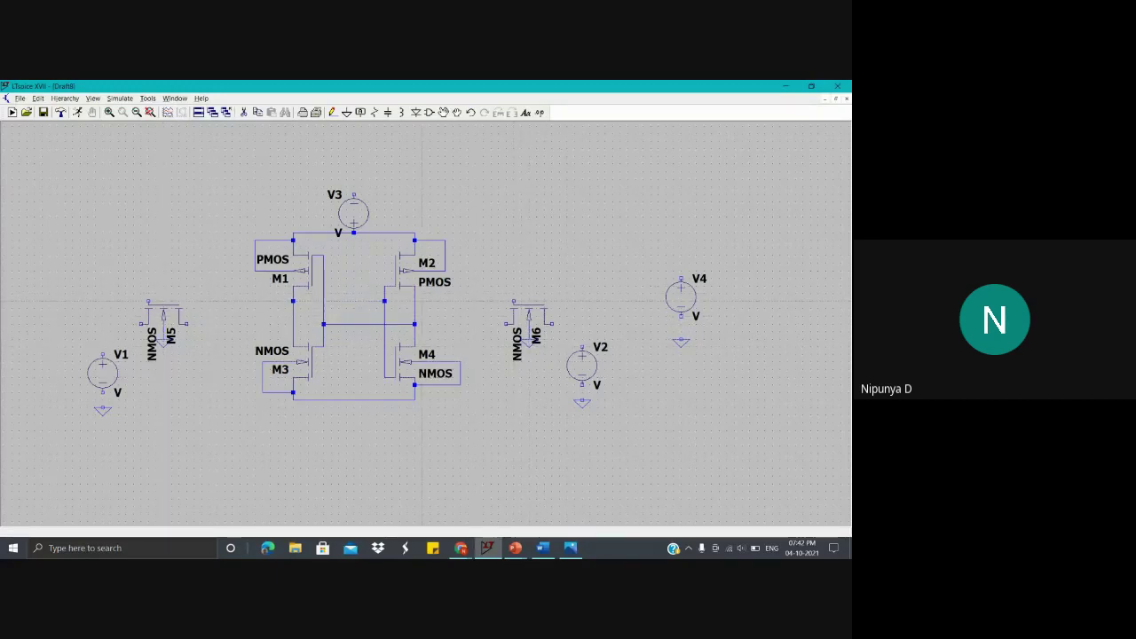
Step: Wire the M2-M4 drain node across to the upper terminal of M6
left_click(384, 301)
left_click(415, 324)
left_click(415, 301)
left_click(513, 302)
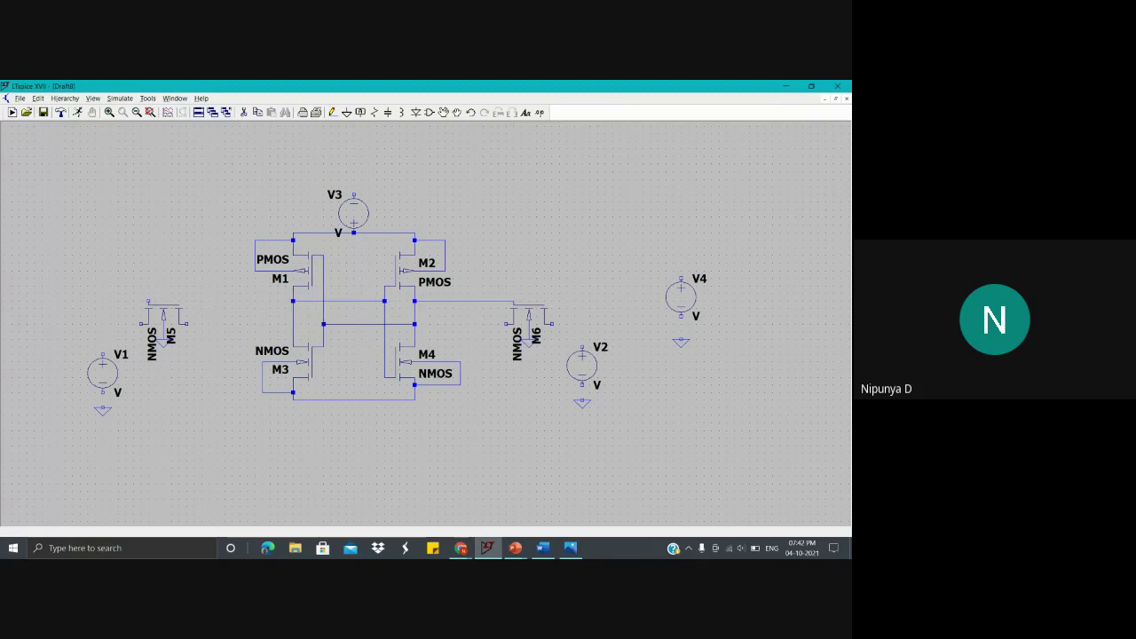
Step: Wire M5's inner terminal to the M1-M3 drain node and its outer terminal to V1, connecting V1 to its ground
left_click(187, 324)
left_click(293, 324)
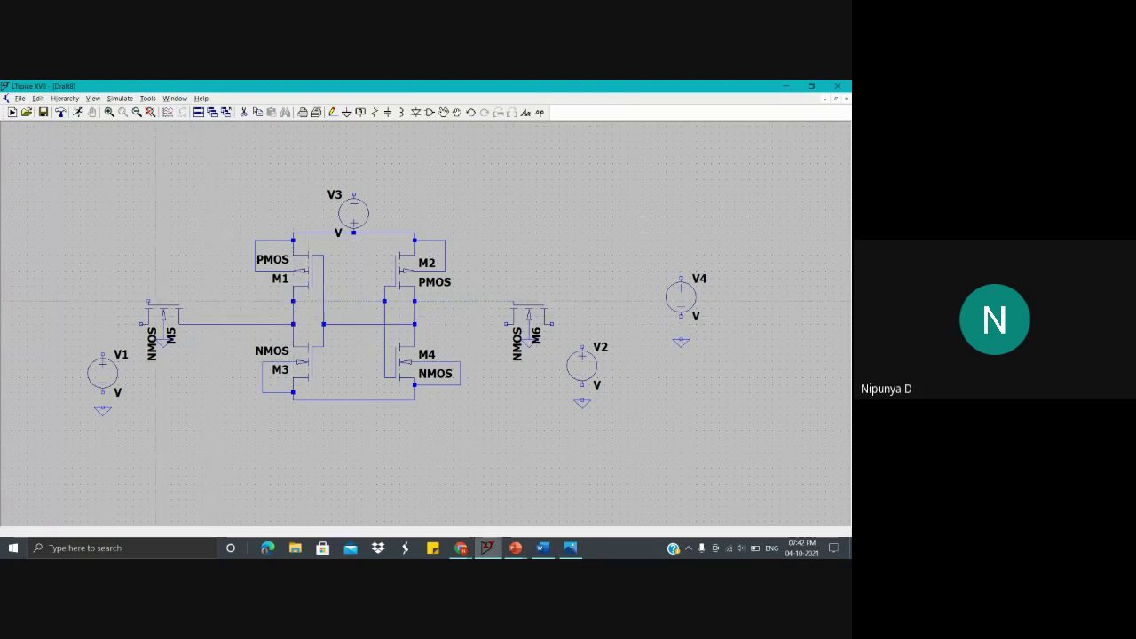
left_click(141, 324)
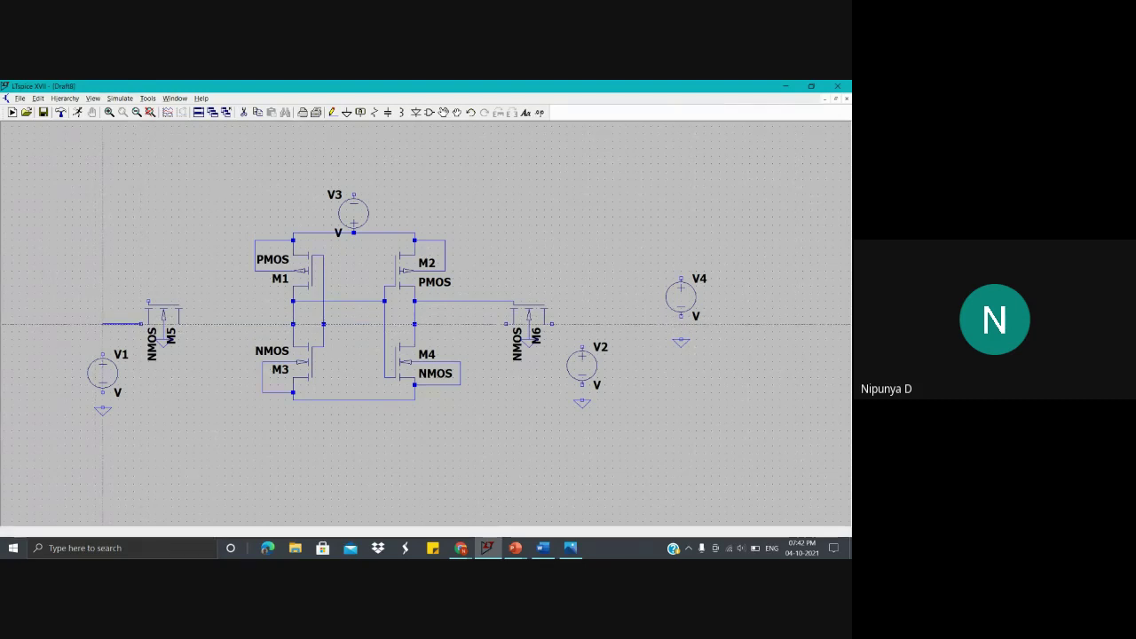
left_click(102, 355)
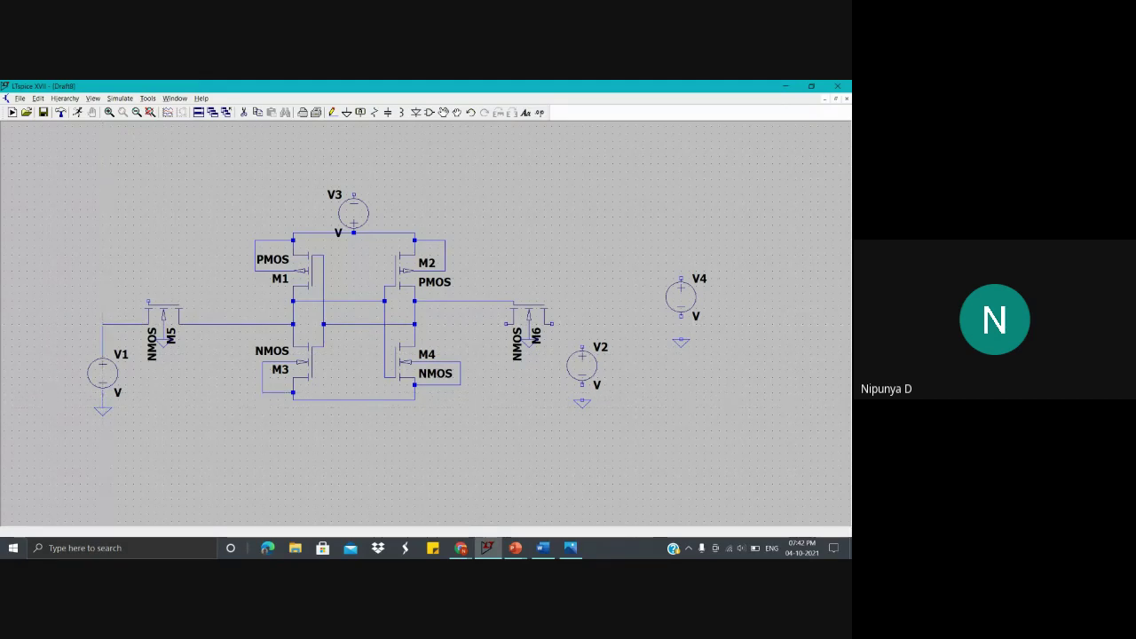
Step: Wire M6's outer terminal to V2, and connect V2 and V4 to their grounds, leaving a short lead above V4
left_click(552, 324)
left_click(582, 324)
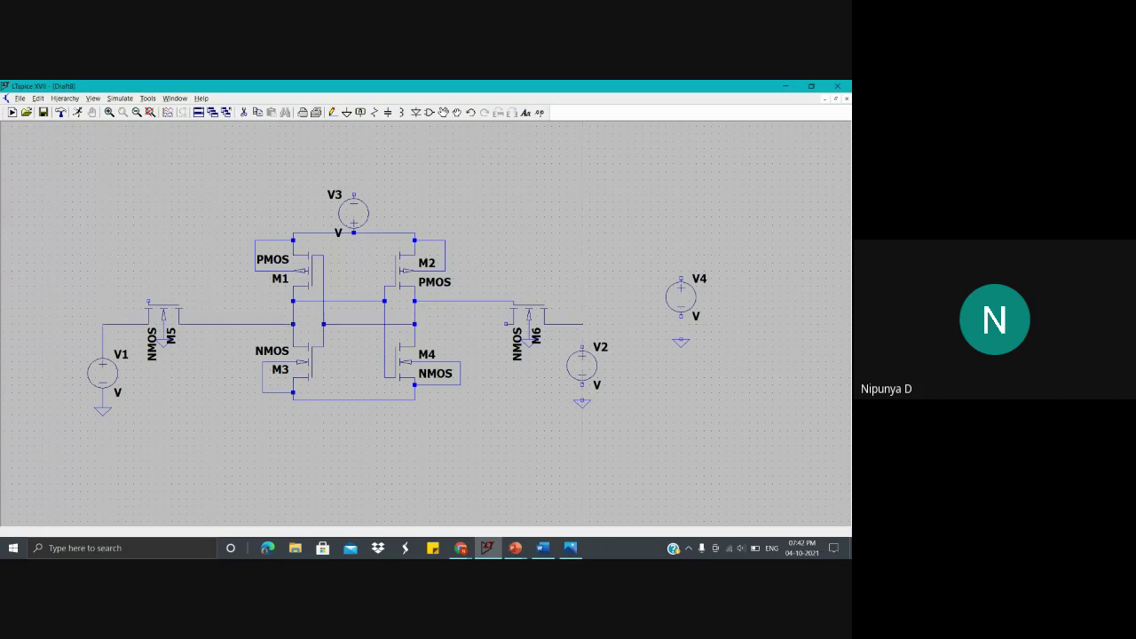
left_click(582, 350)
left_click(582, 384)
left_click(583, 401)
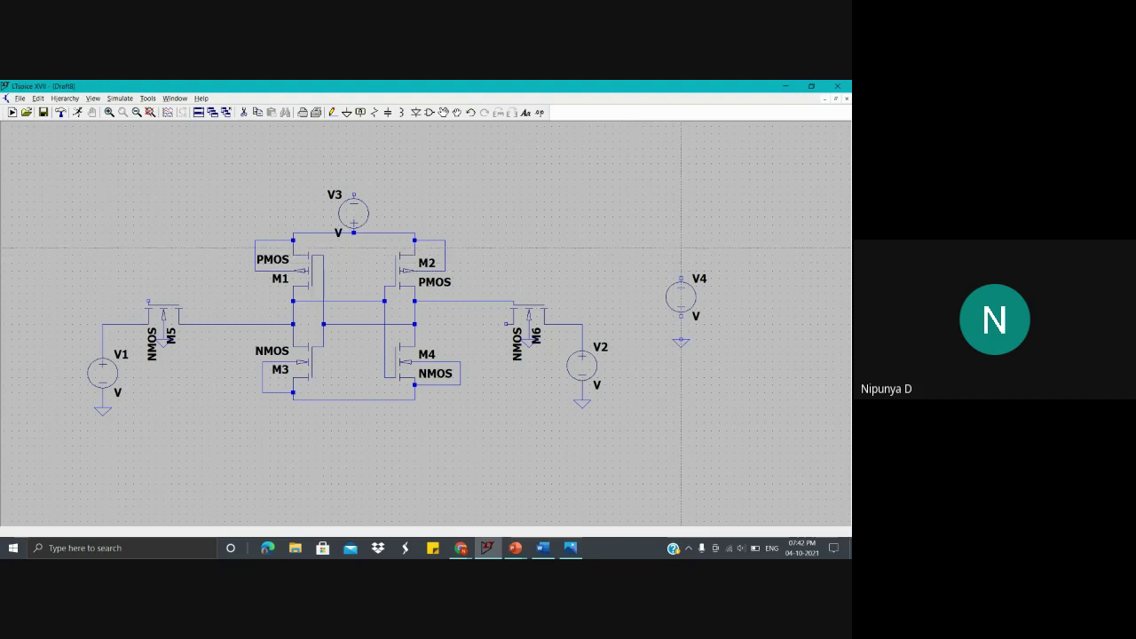
left_click(681, 248)
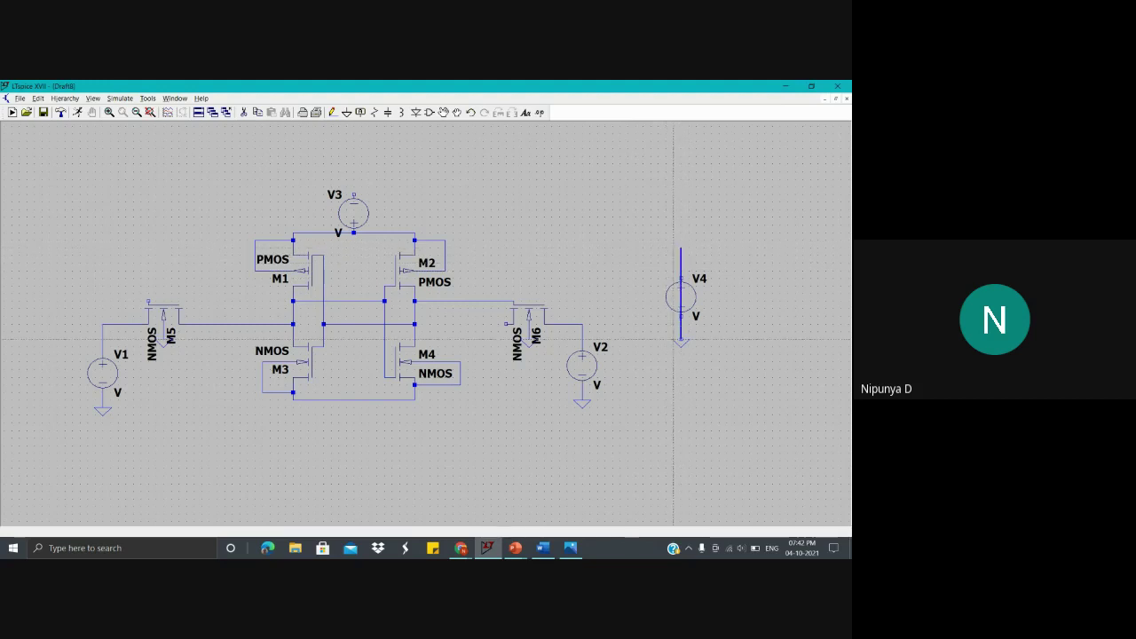
left_click(681, 340)
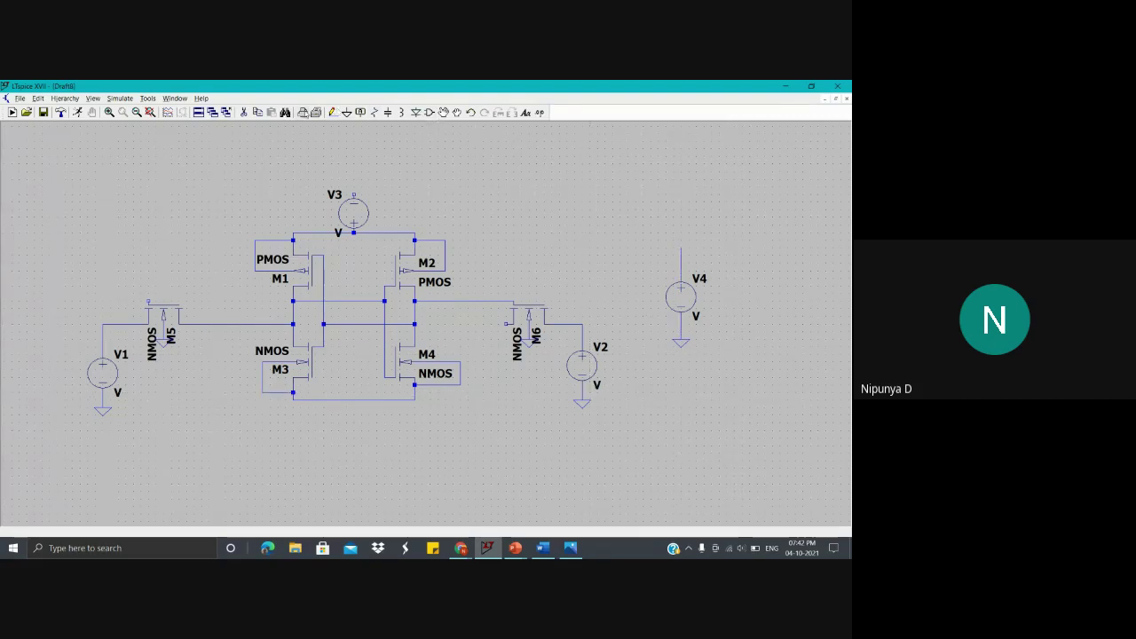
Step: Place one ground symbol below the rail joining M3 and M4 and another beside V3
left_click(347, 112)
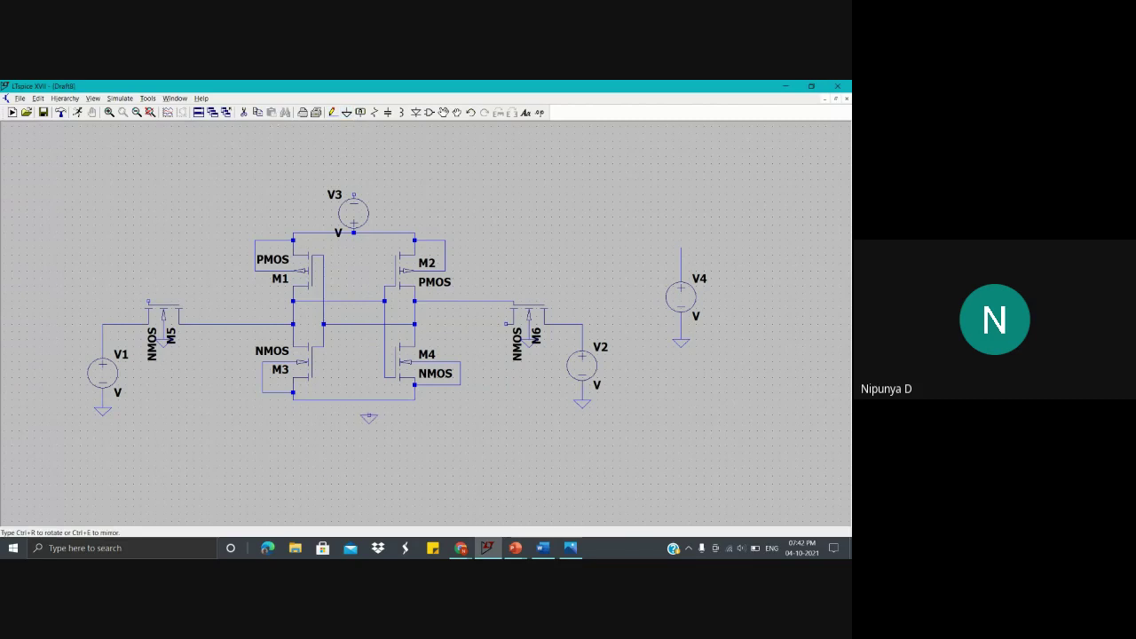
left_click(353, 414)
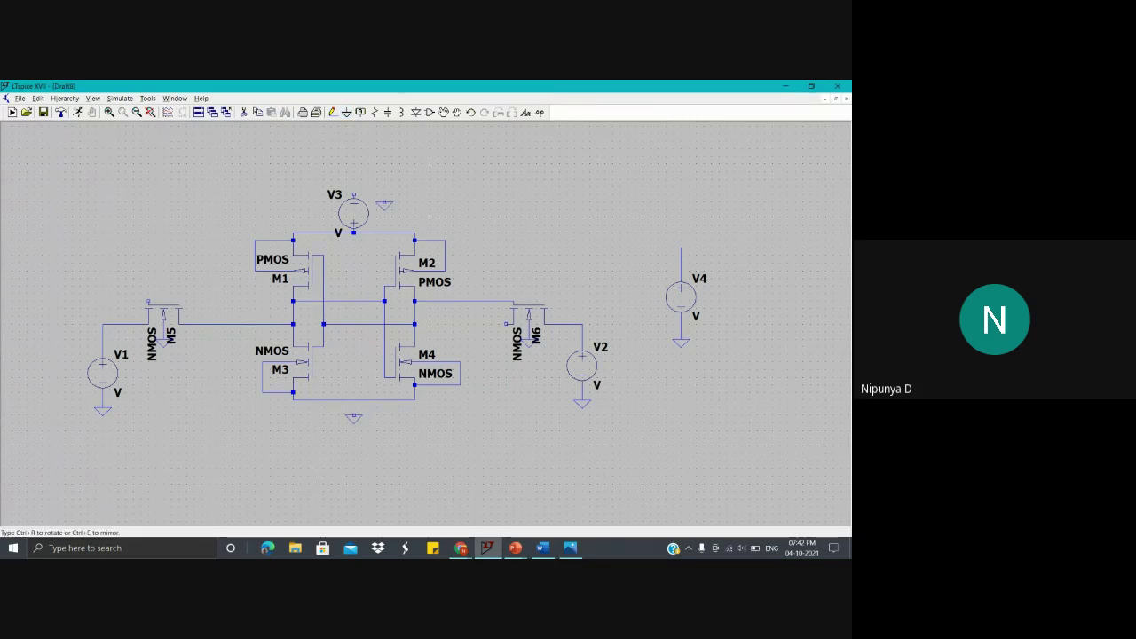
left_click(383, 211)
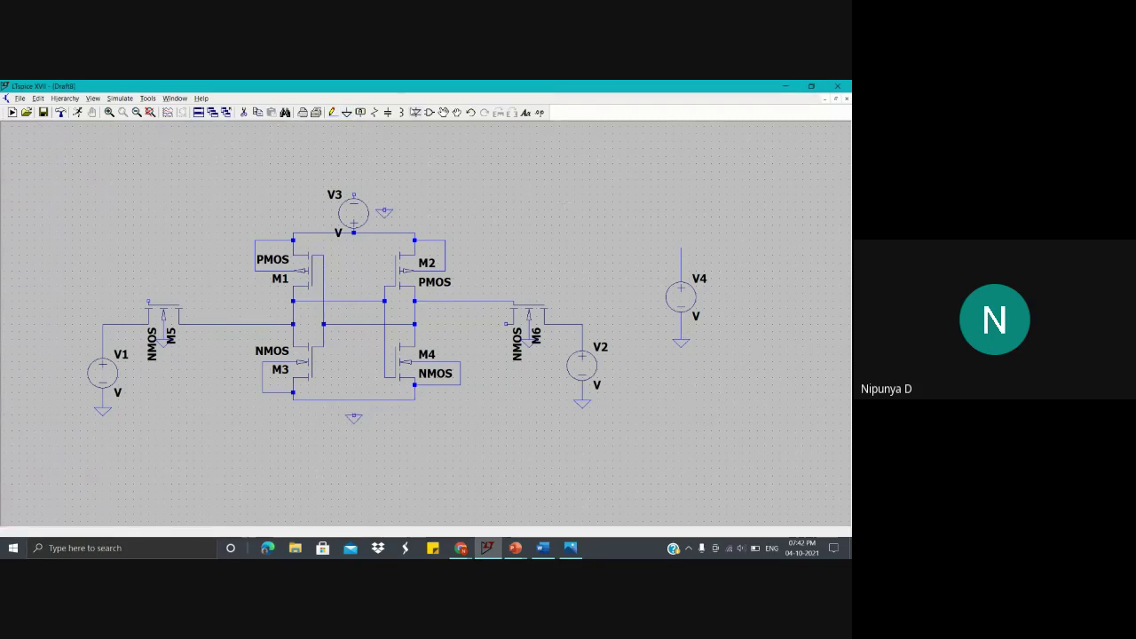
Step: Wire V3's negative terminal up and over to the ground symbol beside it
left_click(332, 112)
left_click(353, 194)
left_click(385, 180)
left_click(384, 211)
key("Escape")
Step: Wire the ground symbol below the cell up to the bottom rail joining M3 and M4
key("F3")
left_click(354, 415)
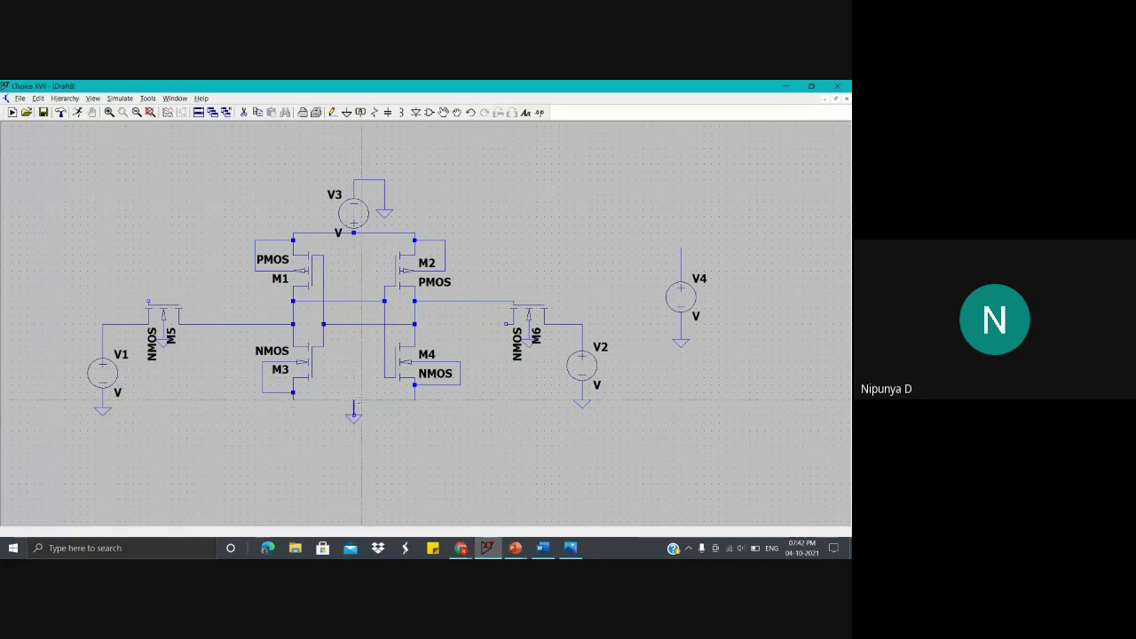
left_click(354, 400)
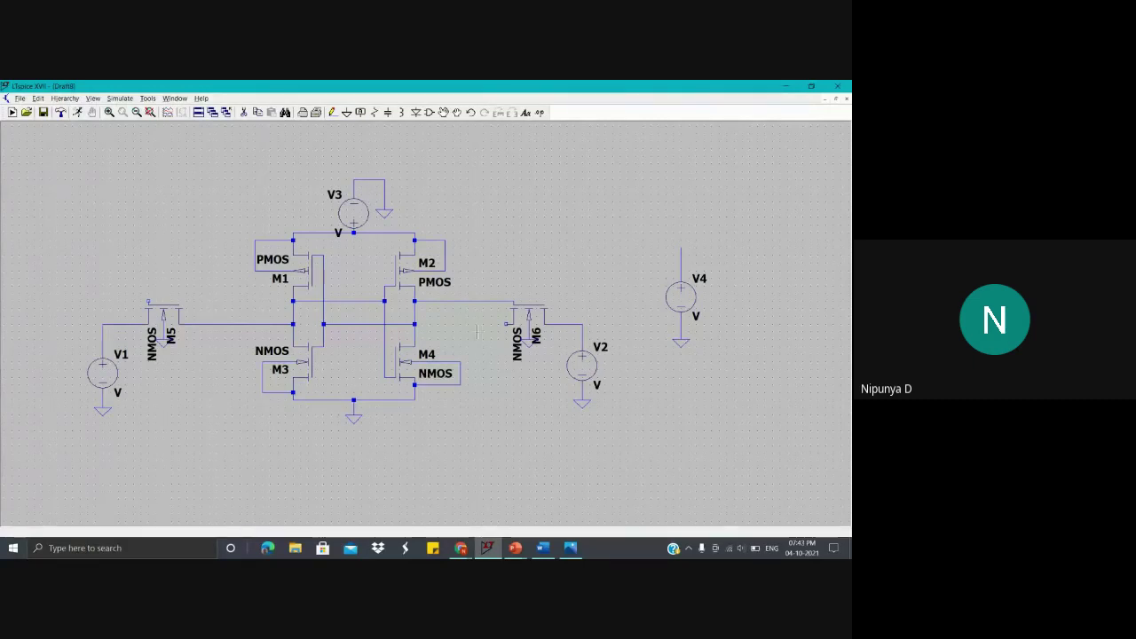
Step: Delete the wire from the M2 drain to M6's gate and wire M6's inner terminal to the M2-M4 drain node
left_click(243, 112)
left_click(474, 303)
left_click(333, 111)
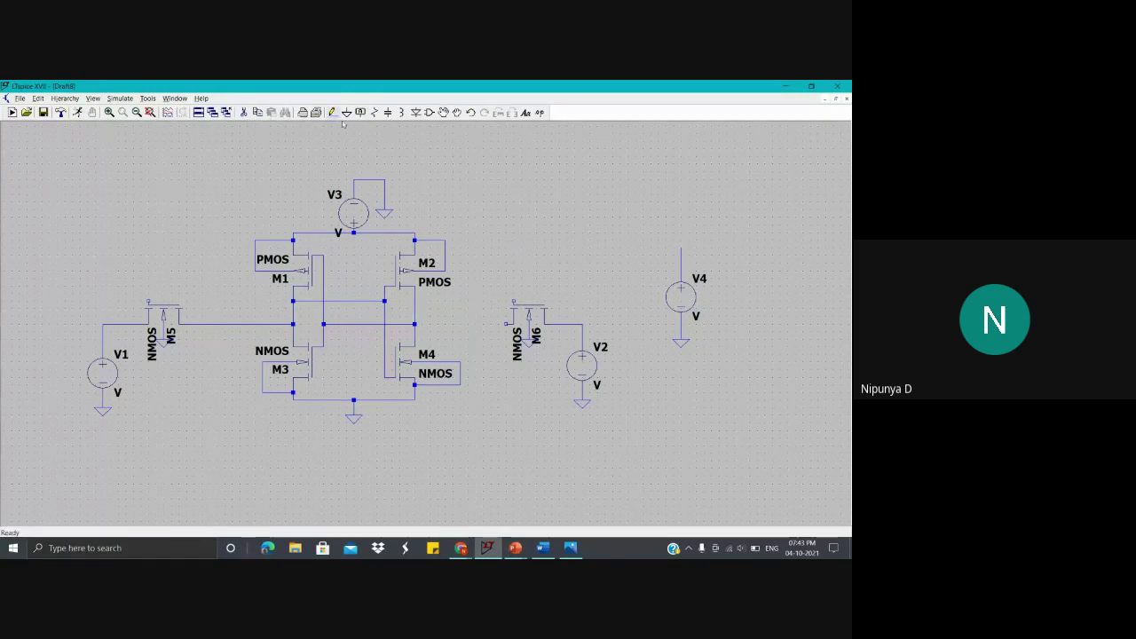
left_click(507, 324)
left_click(181, 324)
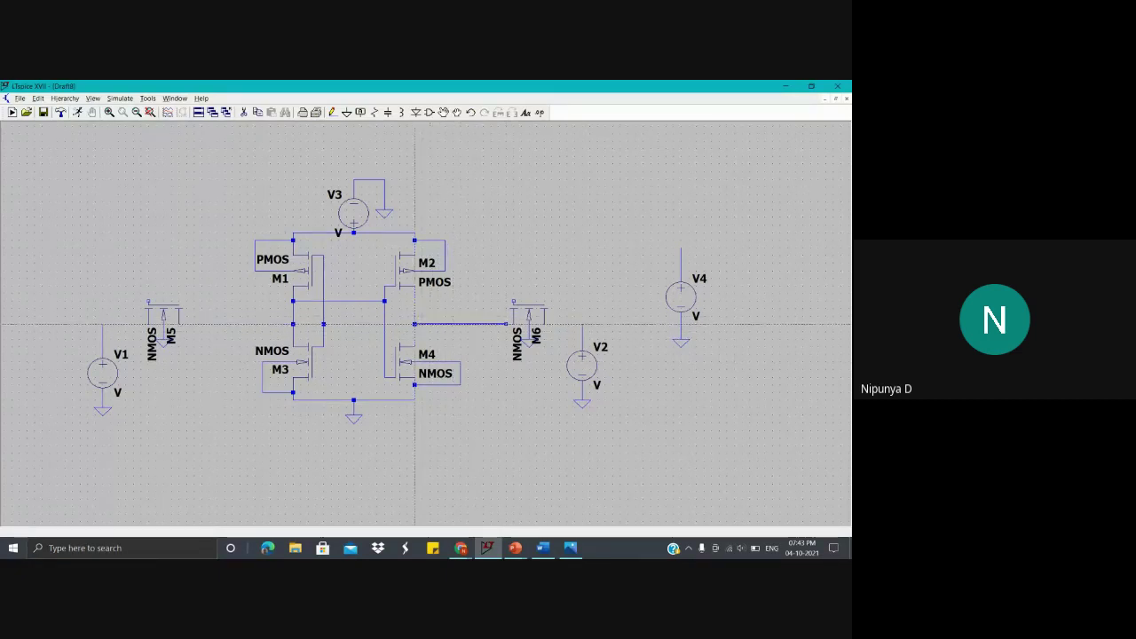
left_click(415, 324)
key("Escape")
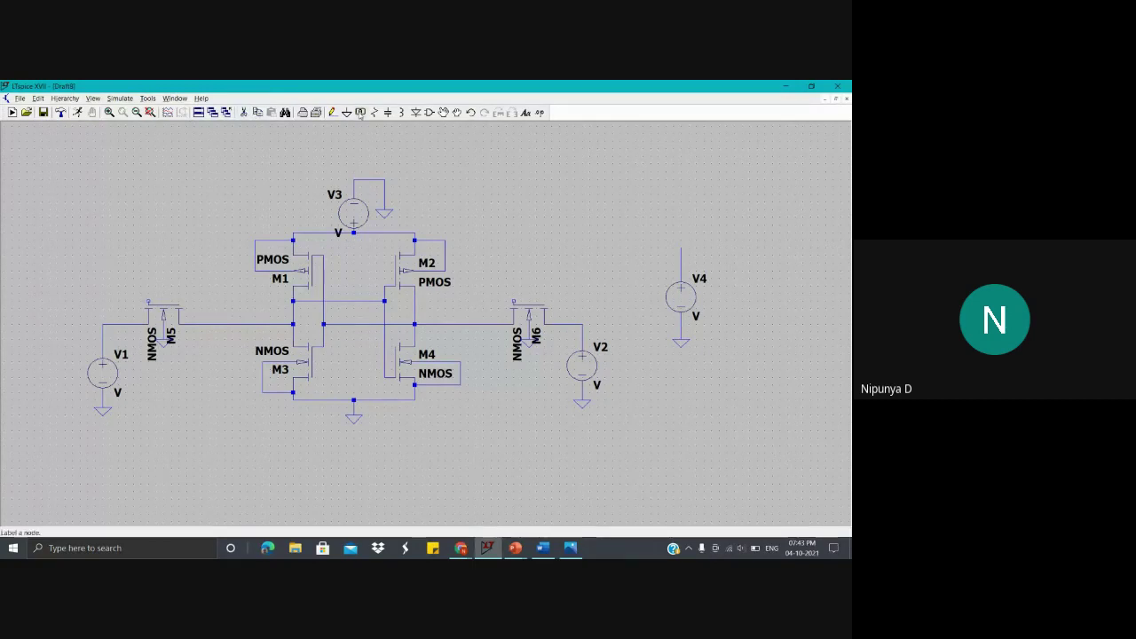
Step: Add the net label WL to V4's upper lead and to the gates of M6 and M5
left_click(359, 112)
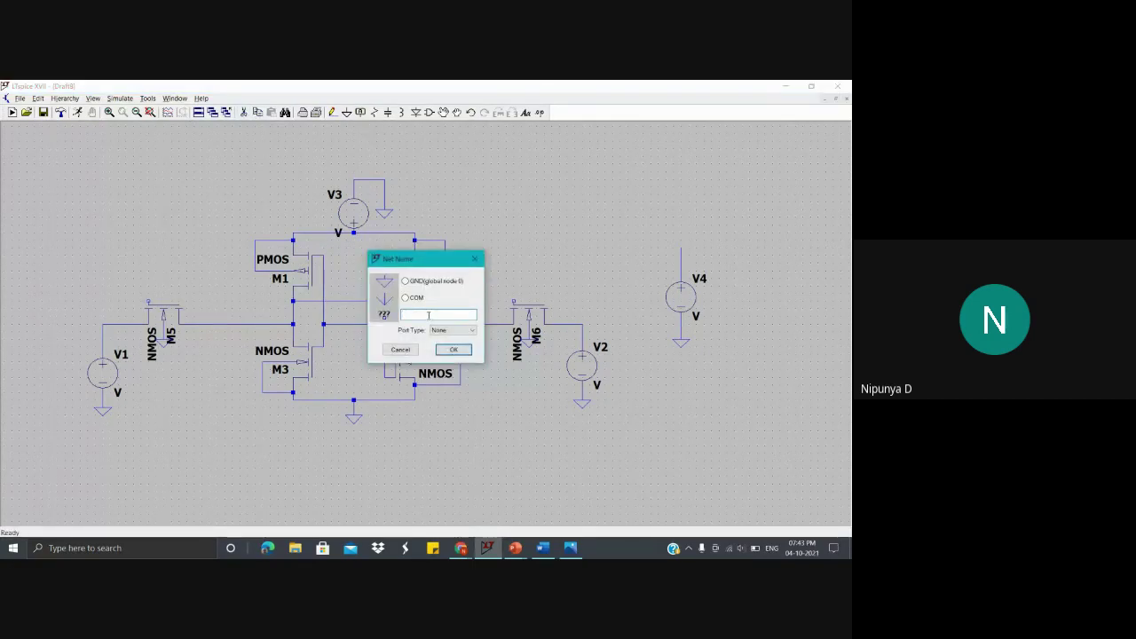
type("WL")
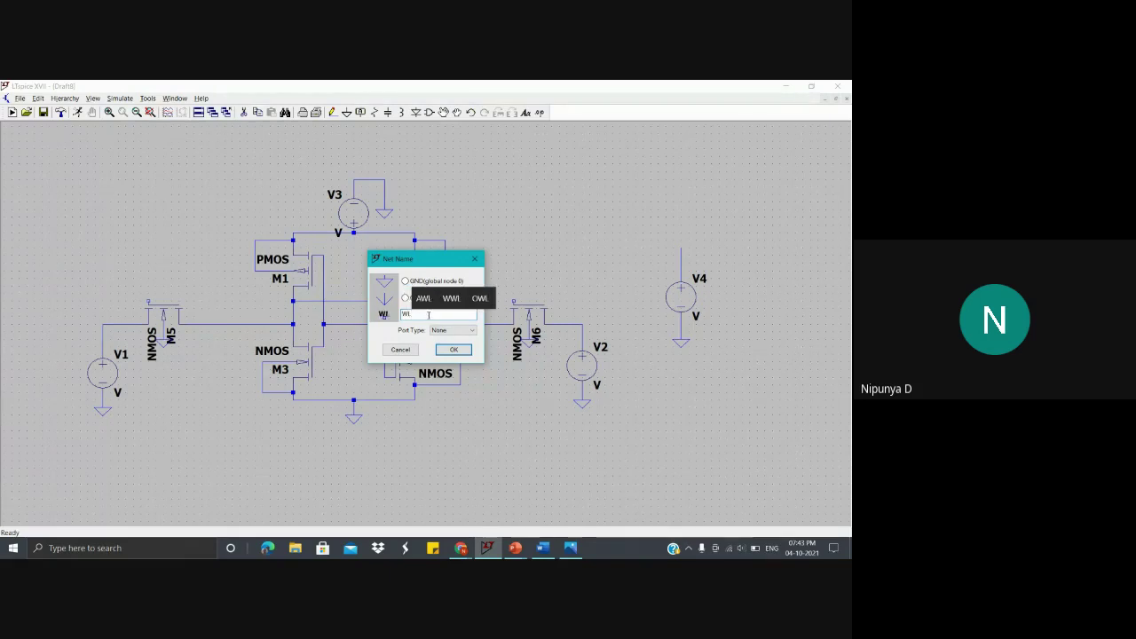
key("Return")
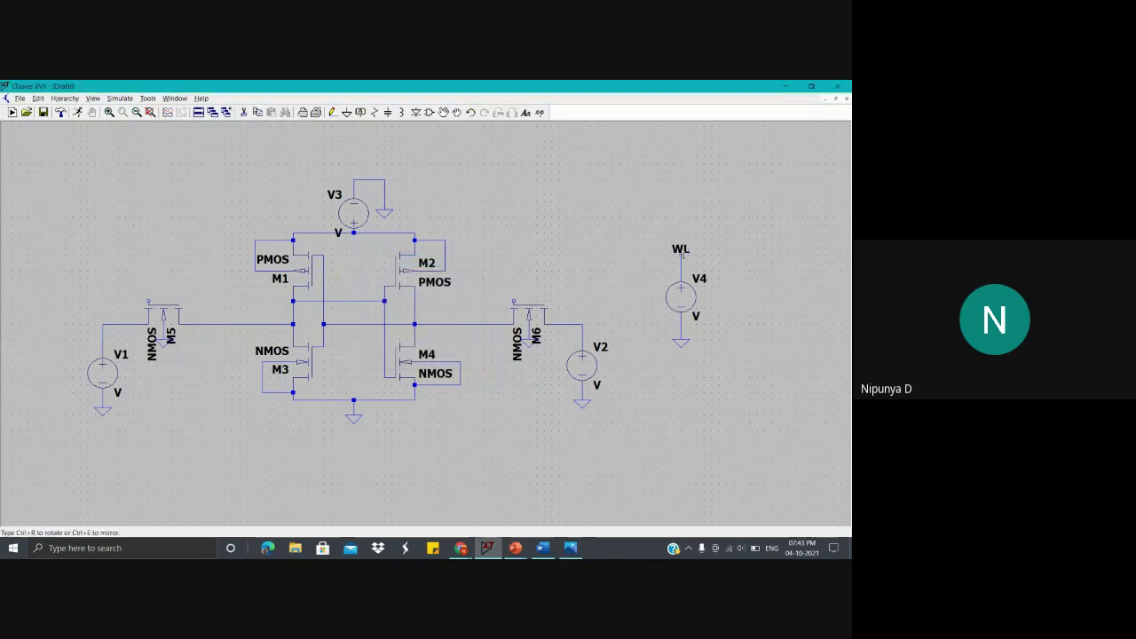
left_click(681, 254)
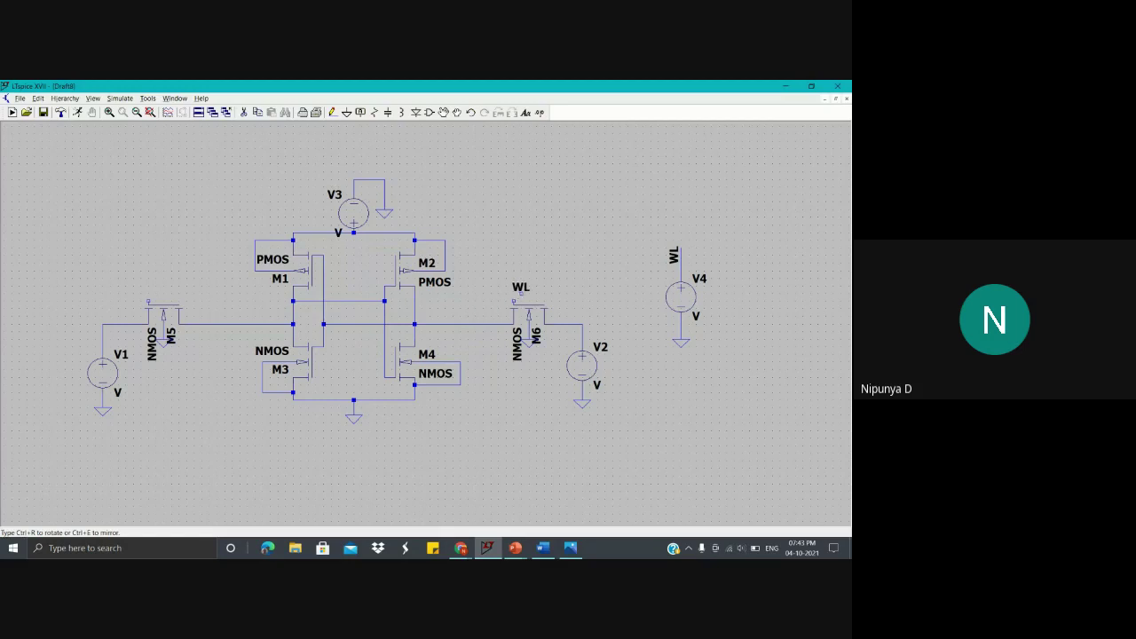
left_click(518, 300)
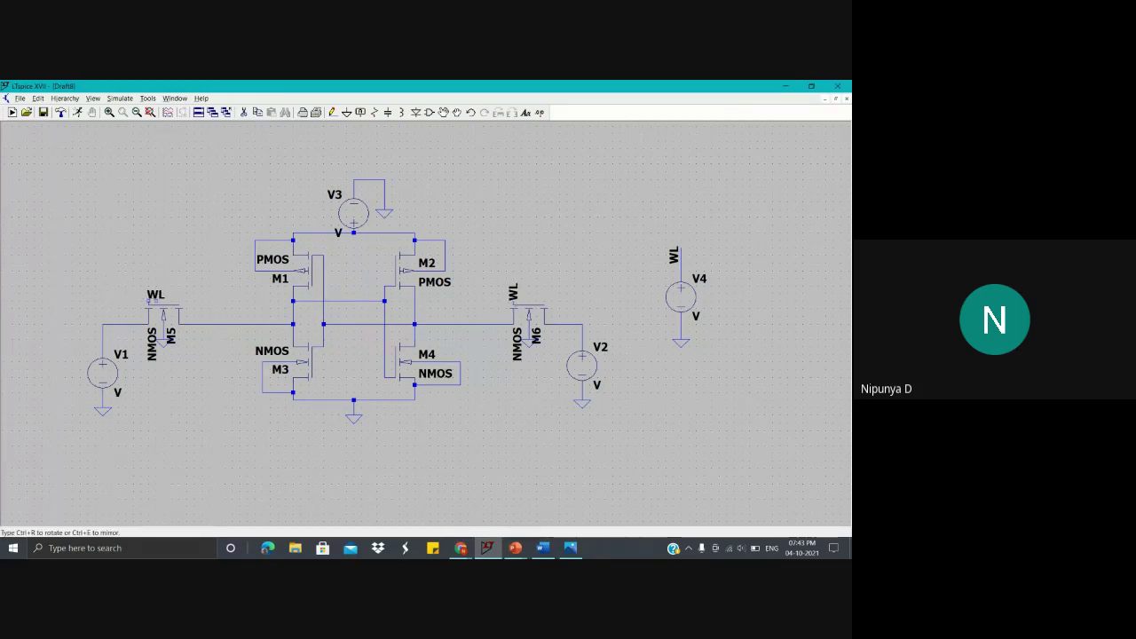
left_click(153, 302)
right_click(222, 258)
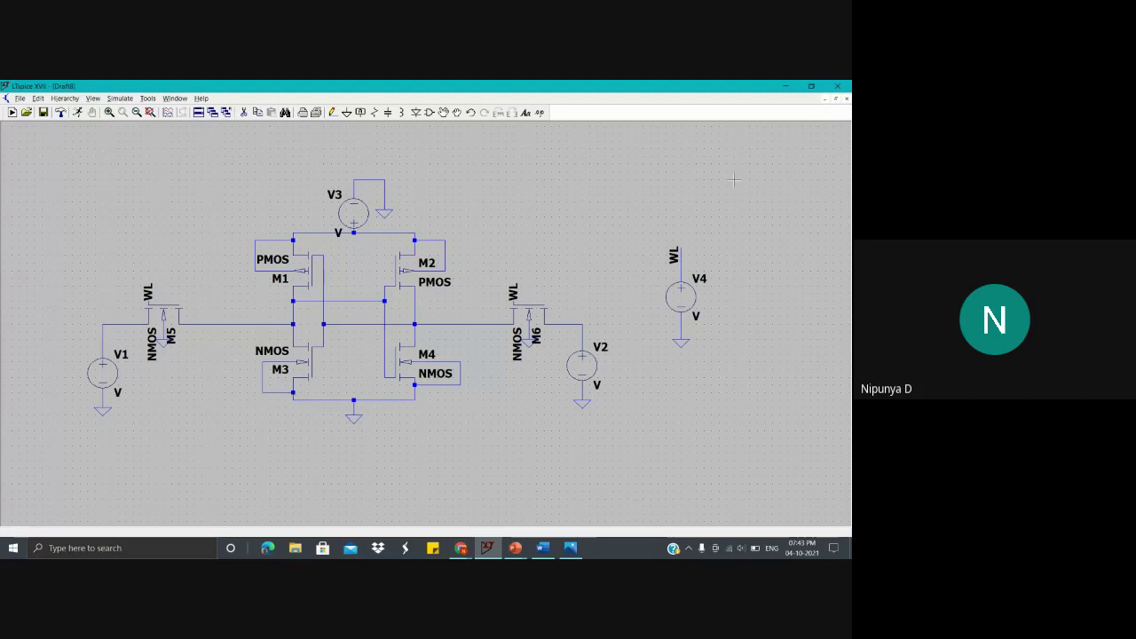
Step: Switch to Chrome, copy the entire PTM-MG 16nm HP NFET model card, and return to LTspice
left_click_drag(611, 229, 625, 191)
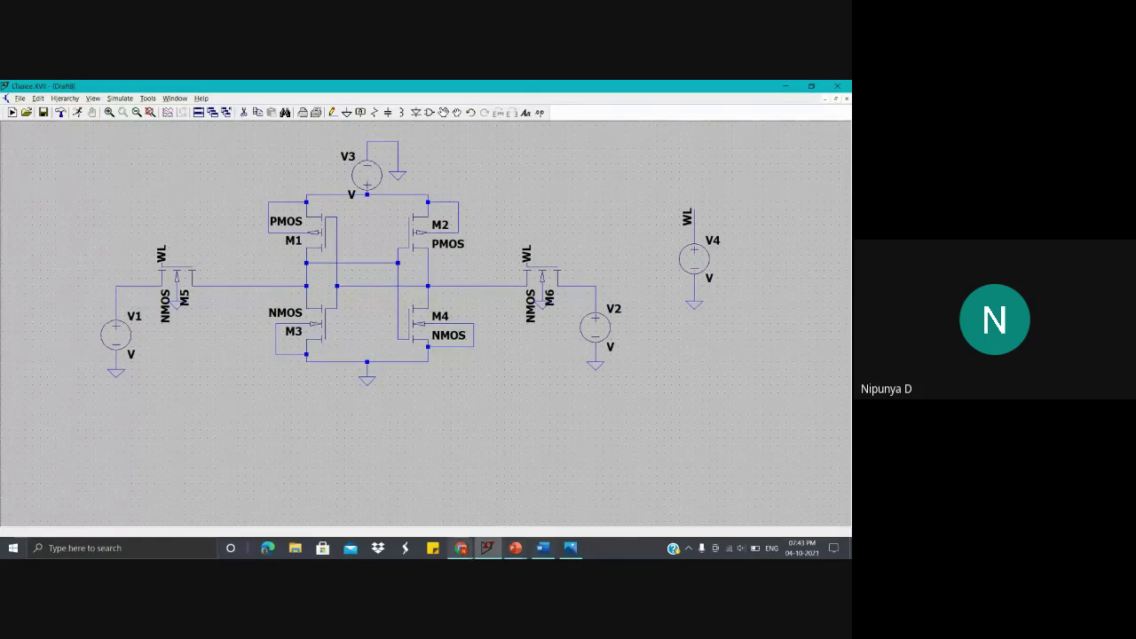
mouse_move(461, 549)
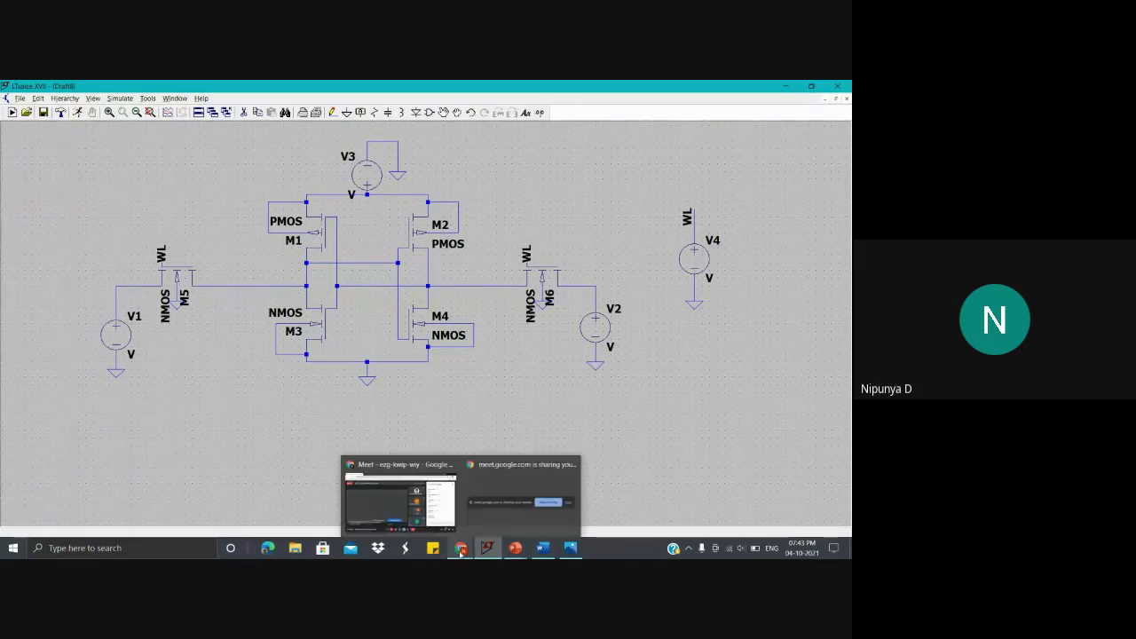
left_click(400, 500)
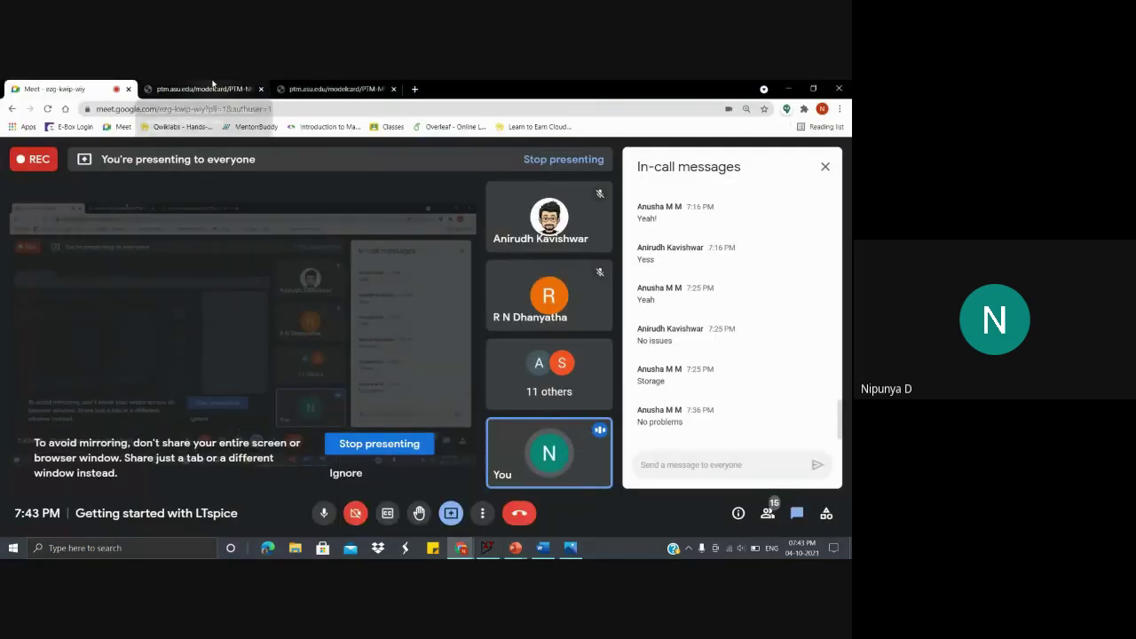
left_click(206, 89)
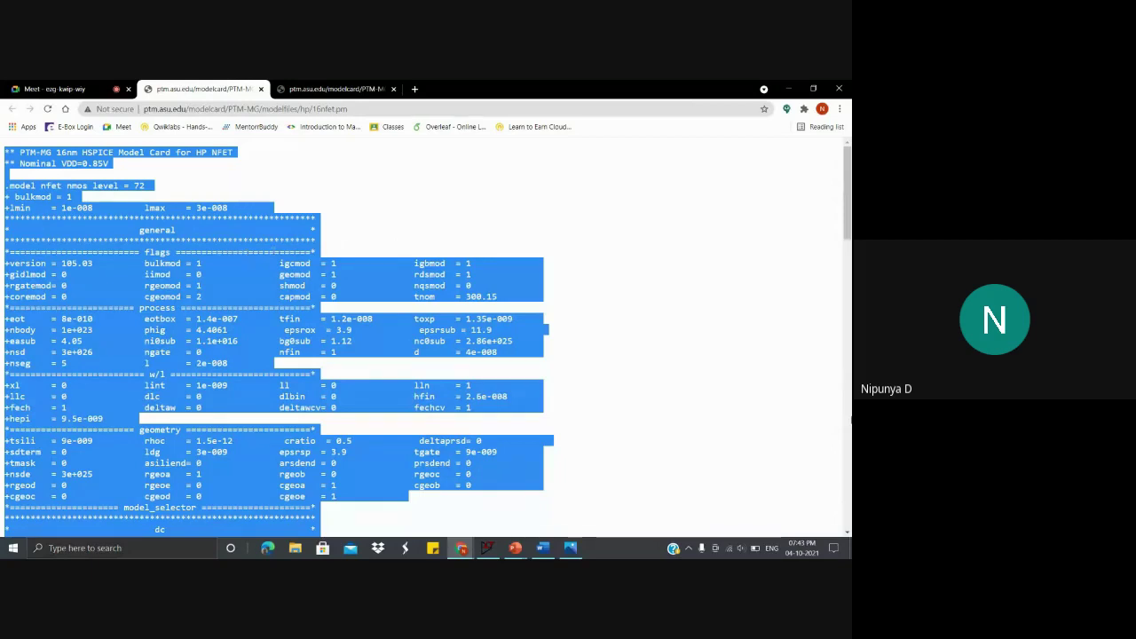
key("alt")
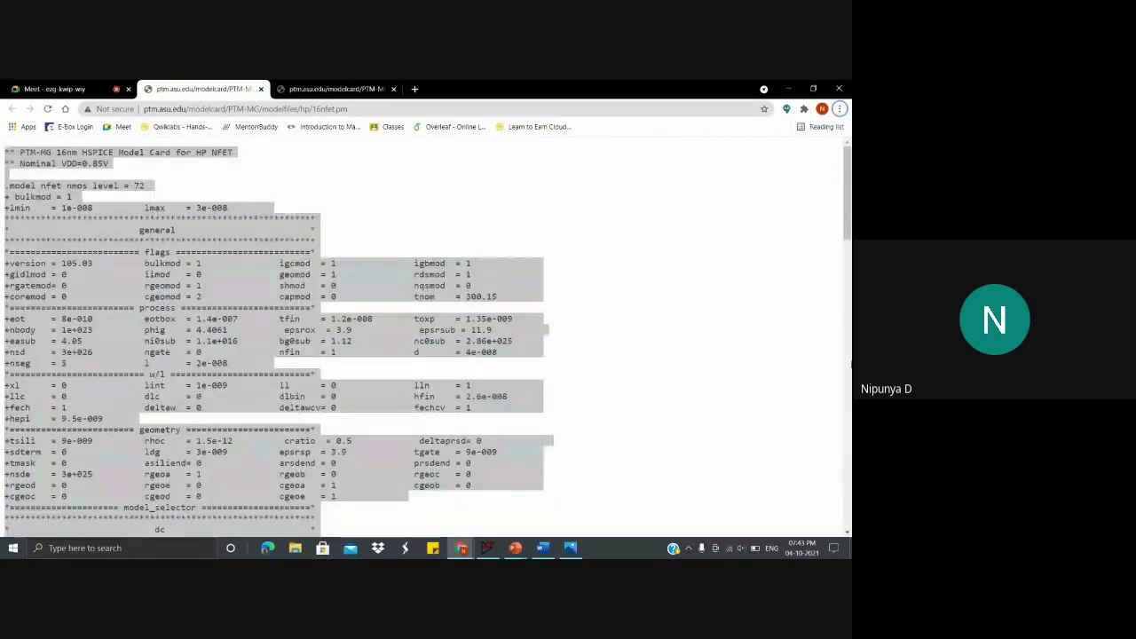
left_click(849, 364)
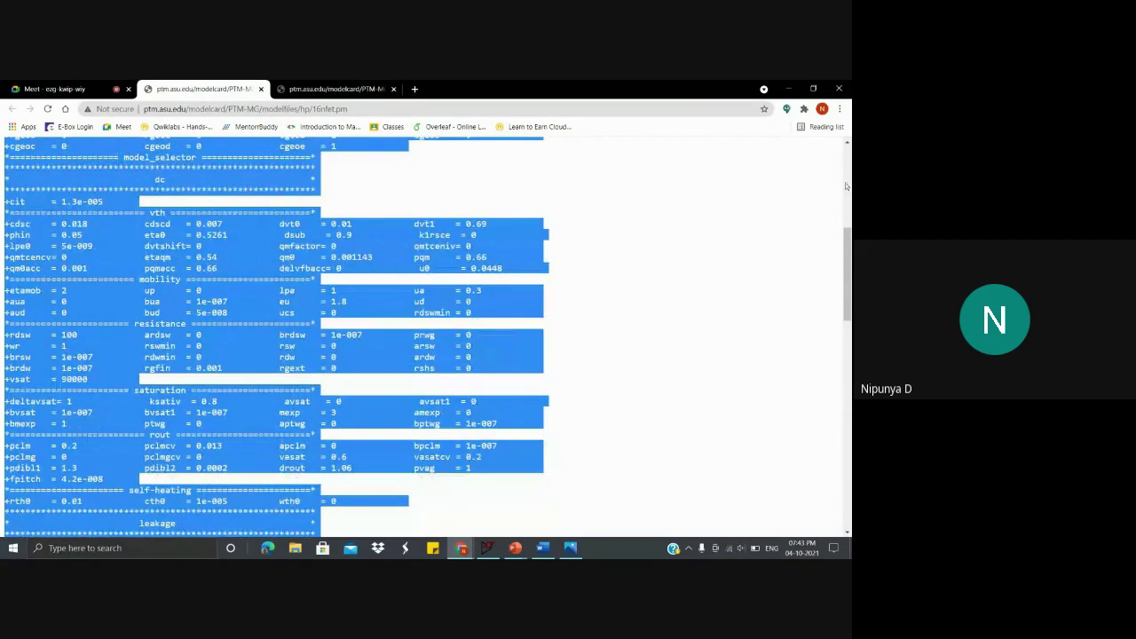
left_click(848, 186)
left_click(660, 208)
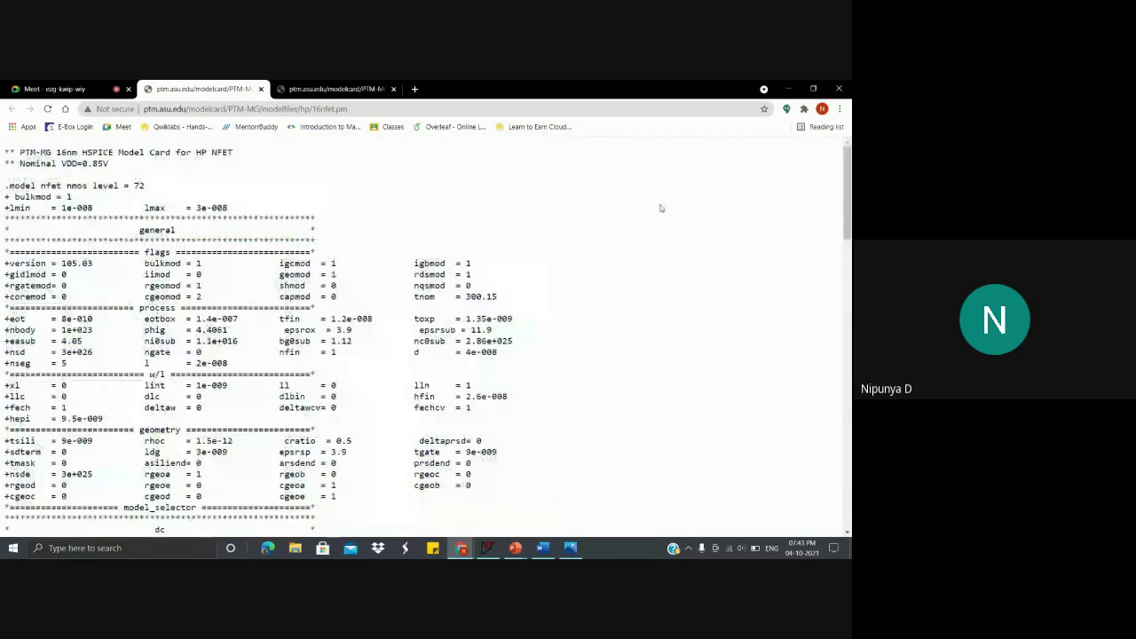
key("ctrl+a")
left_click(660, 209)
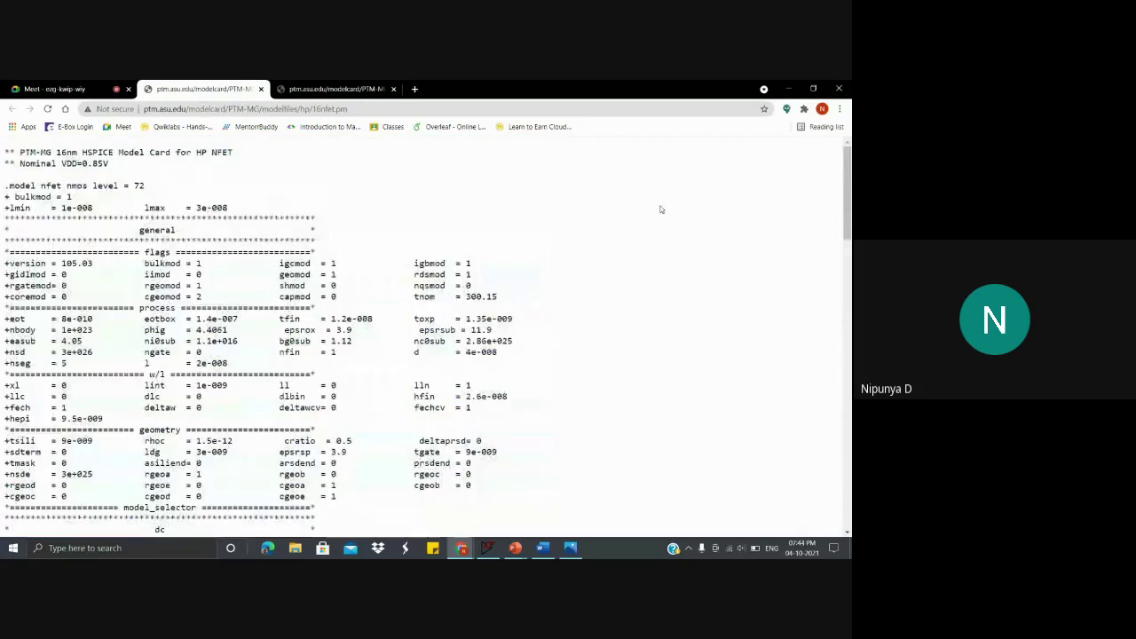
key("alt+Tab")
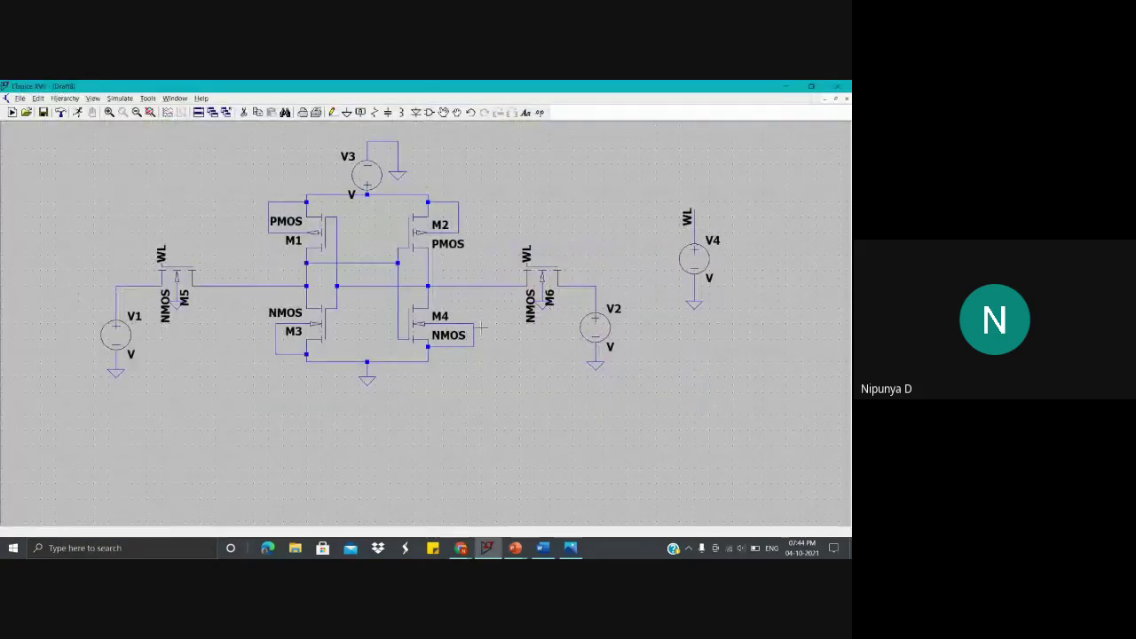
Step: Add the copied NFET model card as a SPICE directive with level = 9, placed below the left part of the circuit
left_click(540, 113)
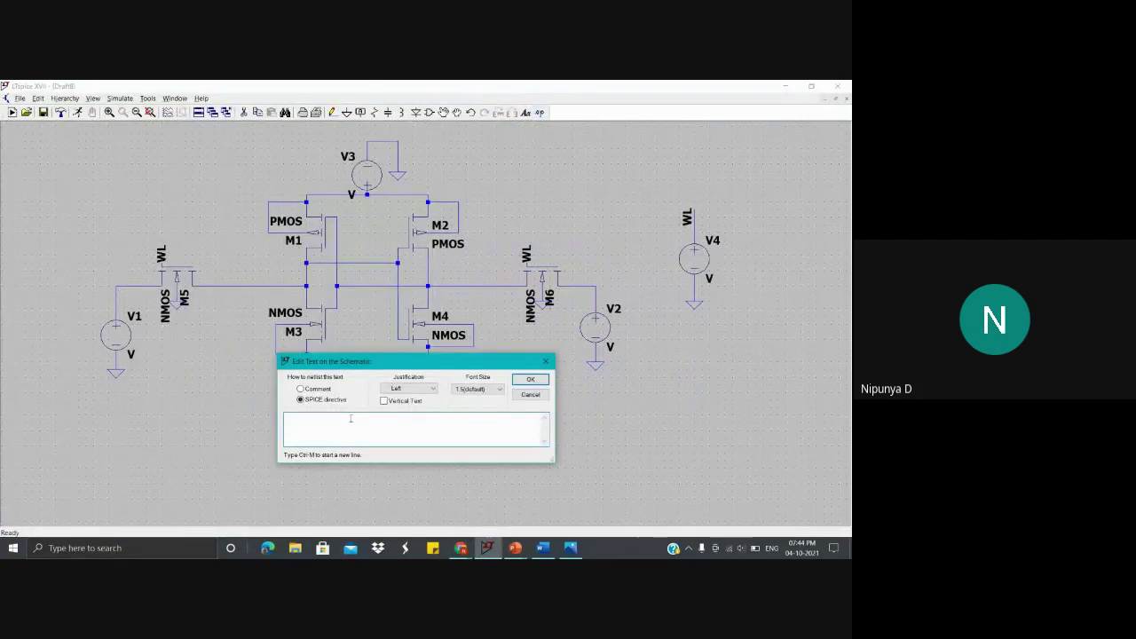
key("ctrl+v")
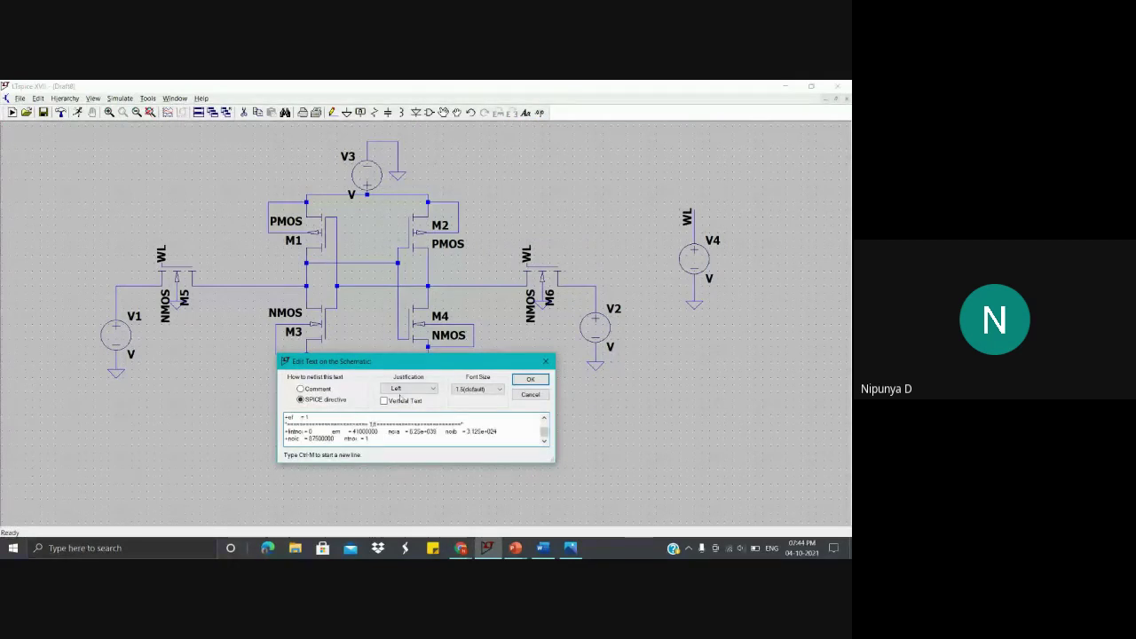
left_click_drag(547, 435, 545, 421)
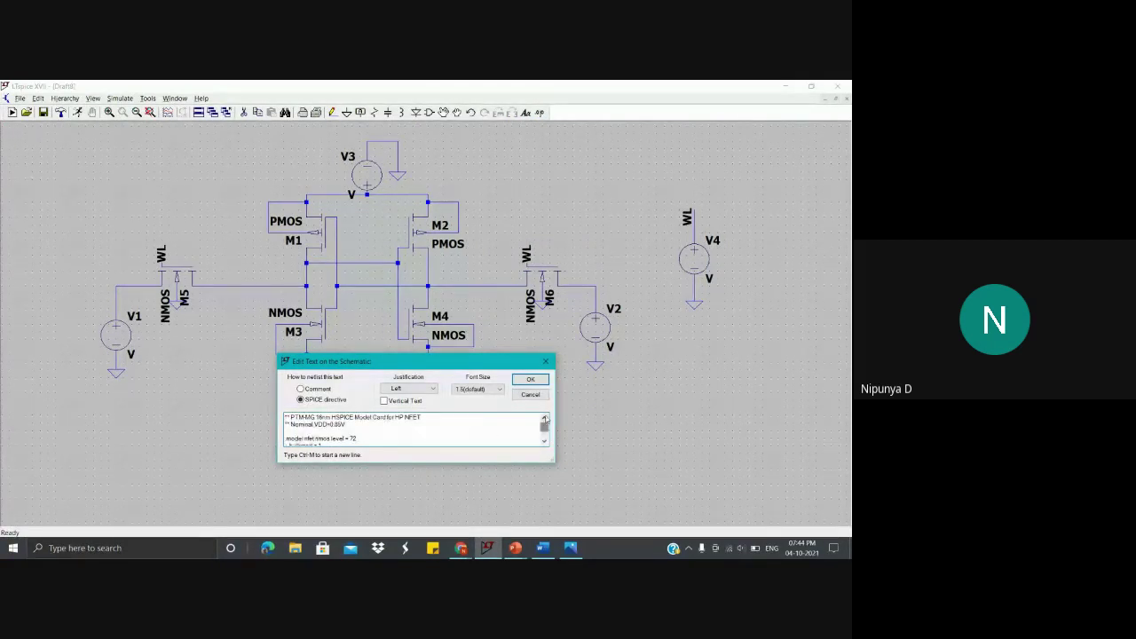
left_click(357, 438)
key("BackSpace")
key("BackSpace")
type("9")
left_click(533, 380)
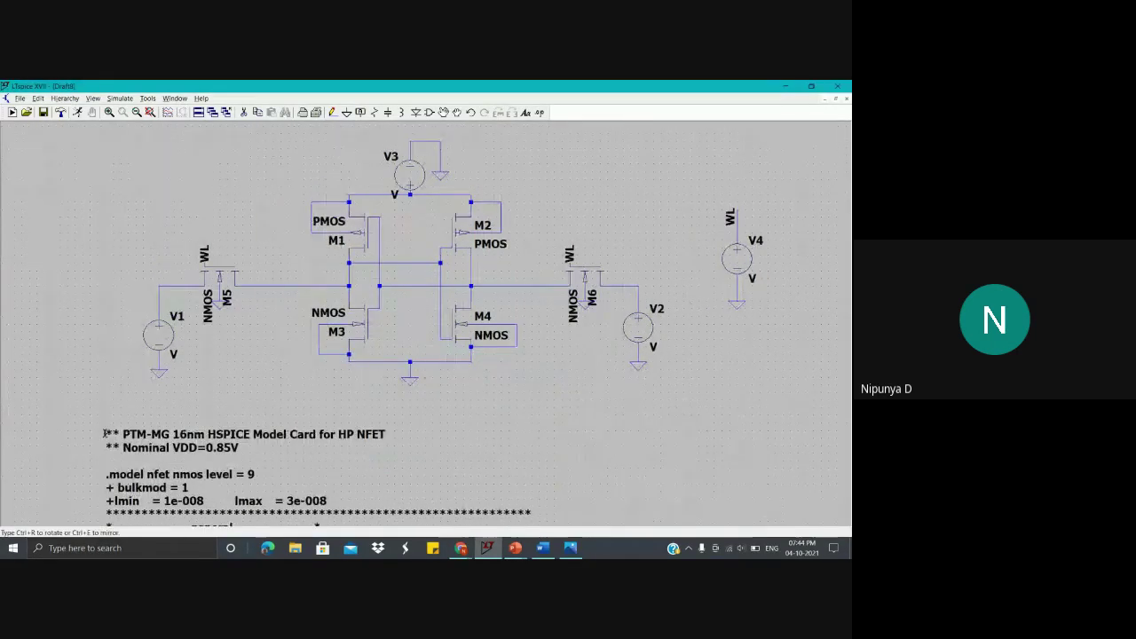
left_click(16, 421)
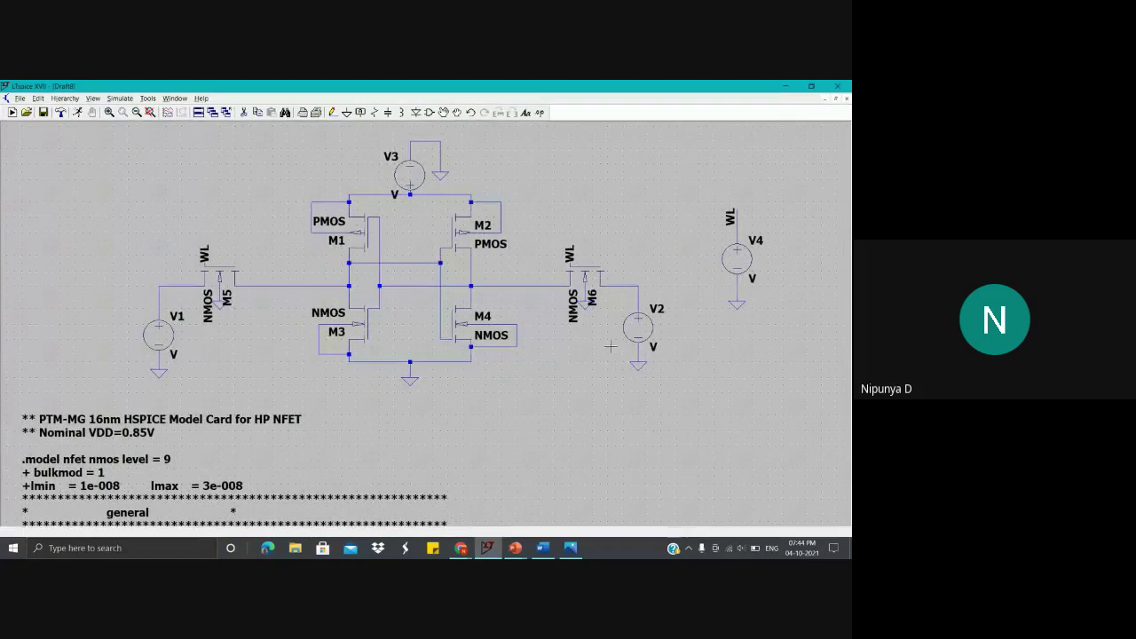
Step: Switch to Chrome, copy the entire PTM-MG 16nm HP PFET model card, and return to LTspice
left_click(786, 86)
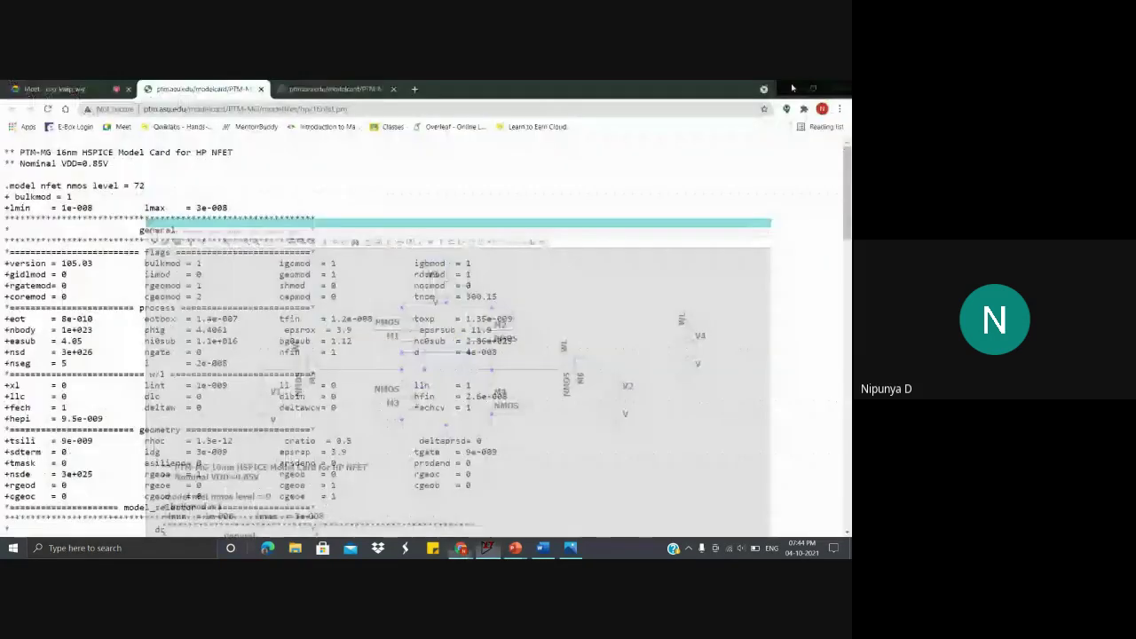
left_click(358, 86)
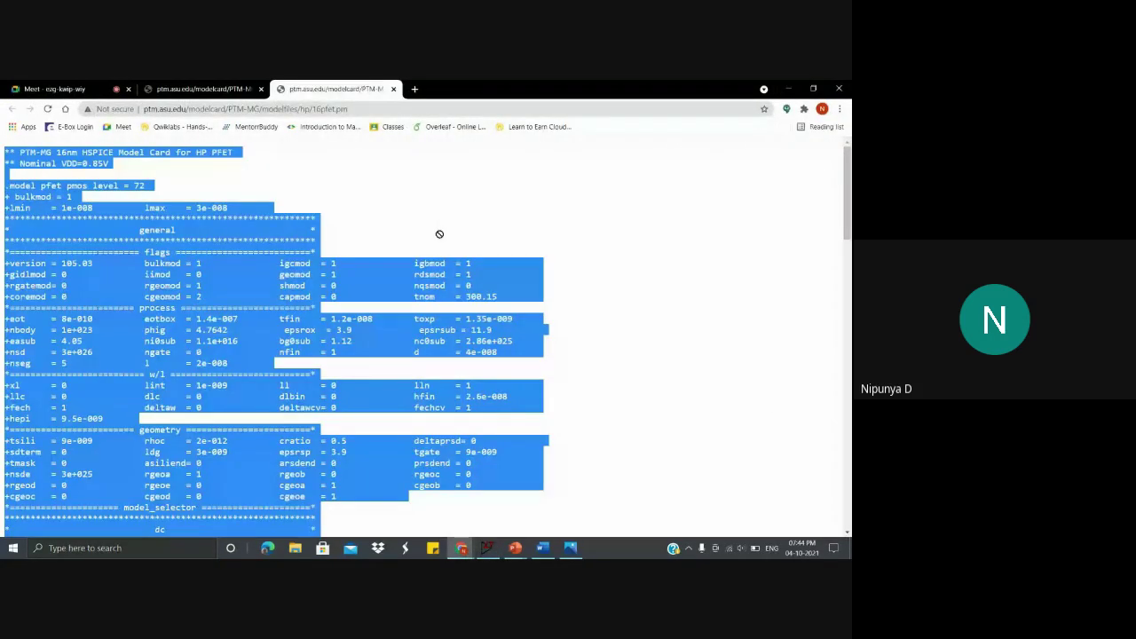
left_click(349, 235)
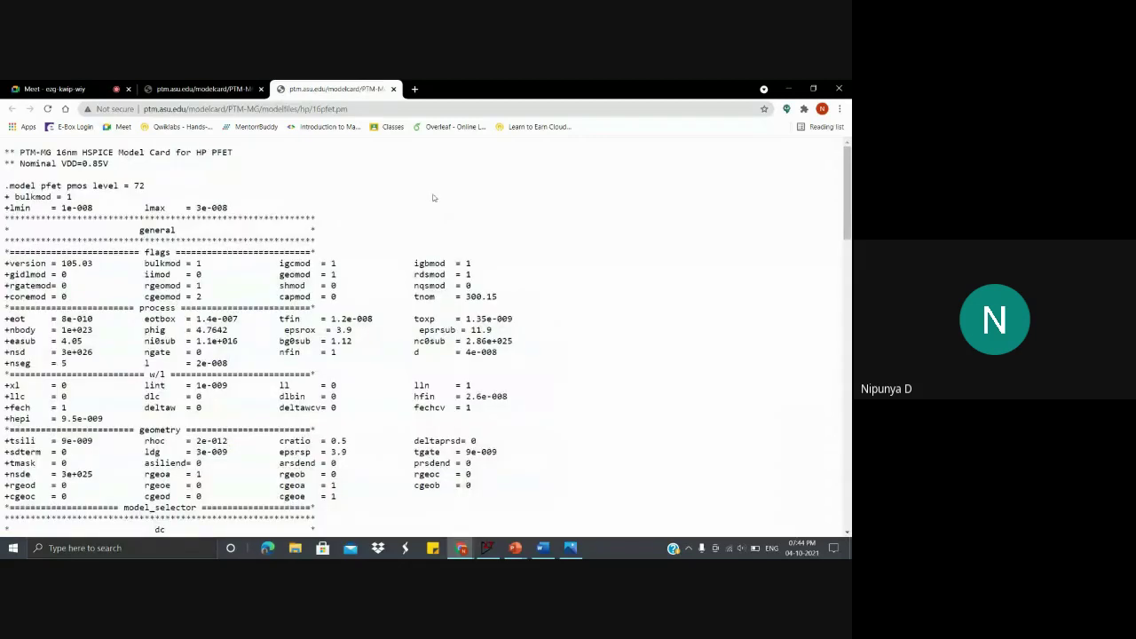
key("ctrl+a")
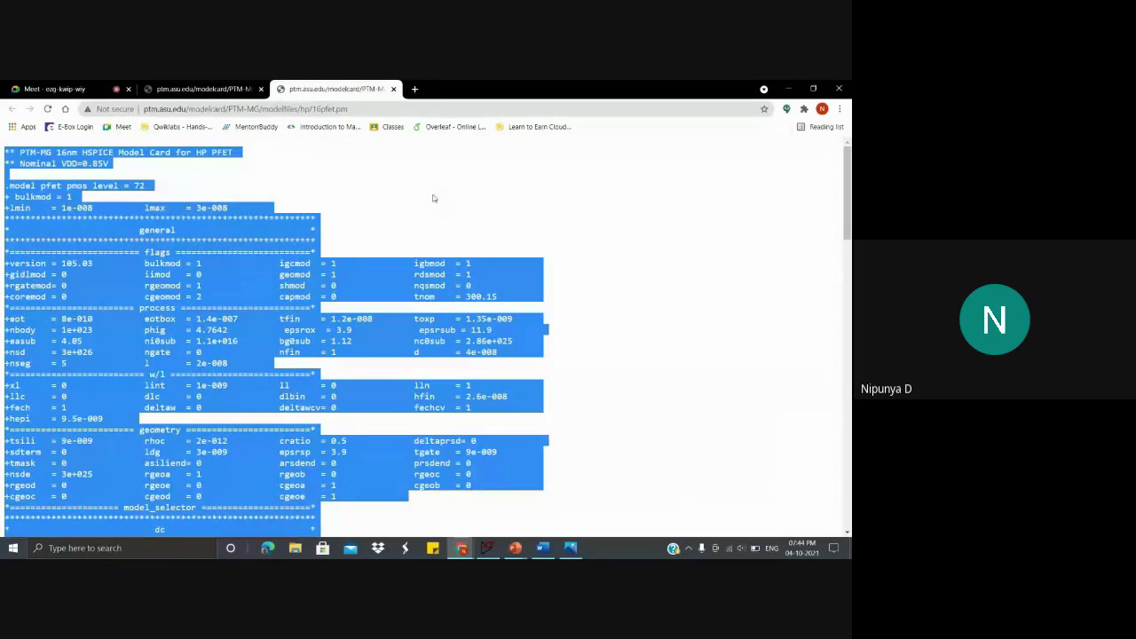
left_click(433, 199)
key("alt+Tab")
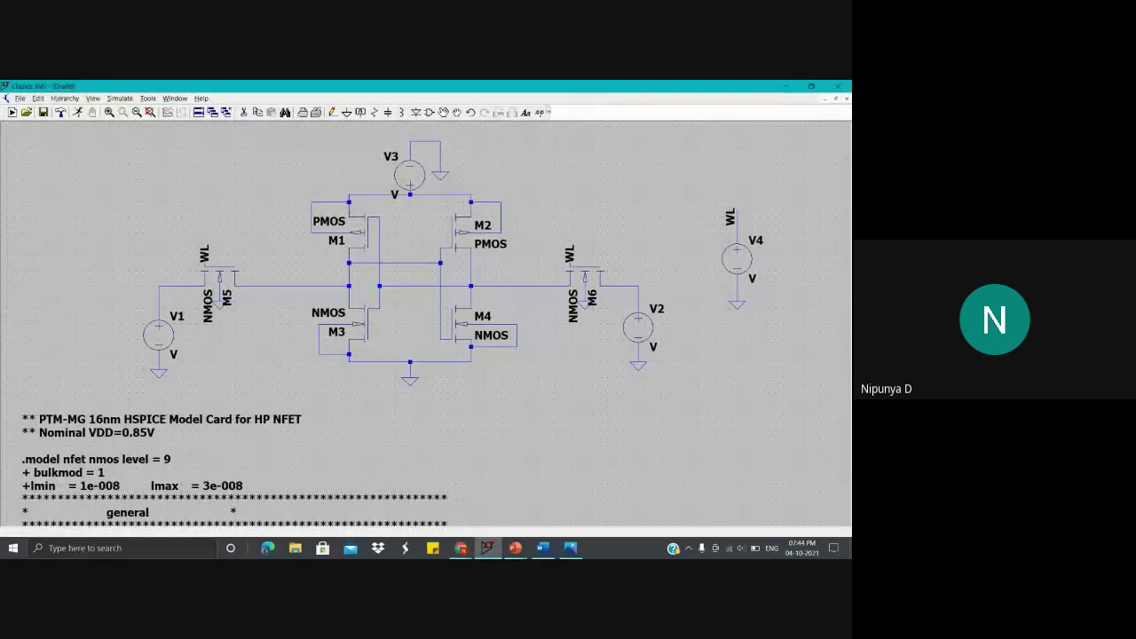
Step: Add the copied PFET model card as a SPICE directive with level = 9, placed beside the NFET card below the circuit's right part
key("s")
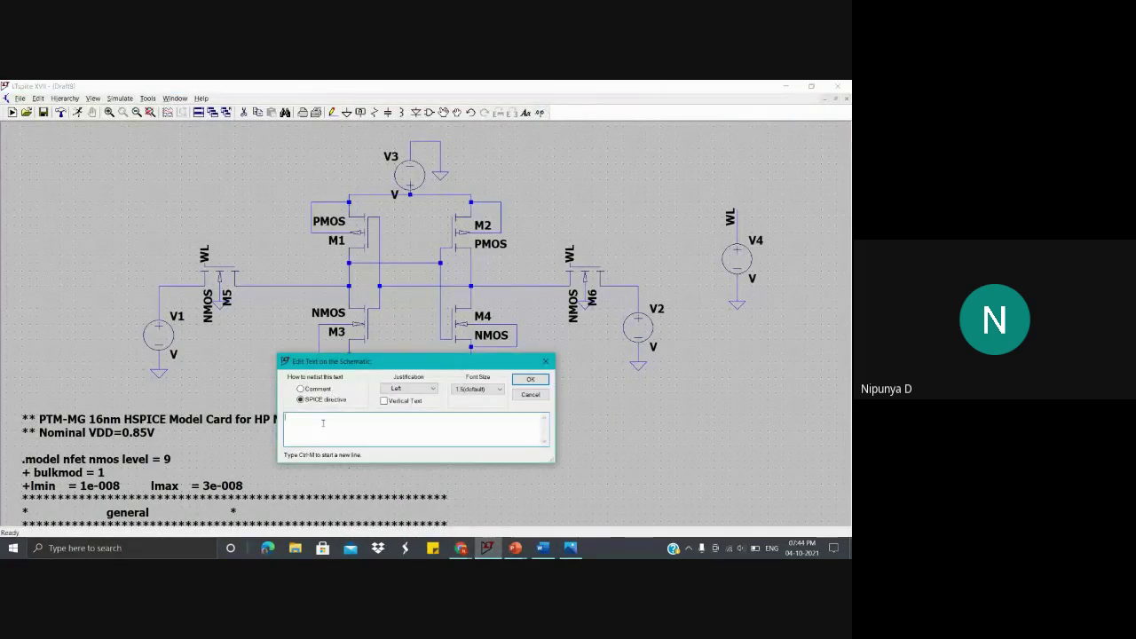
key("ctrl+v")
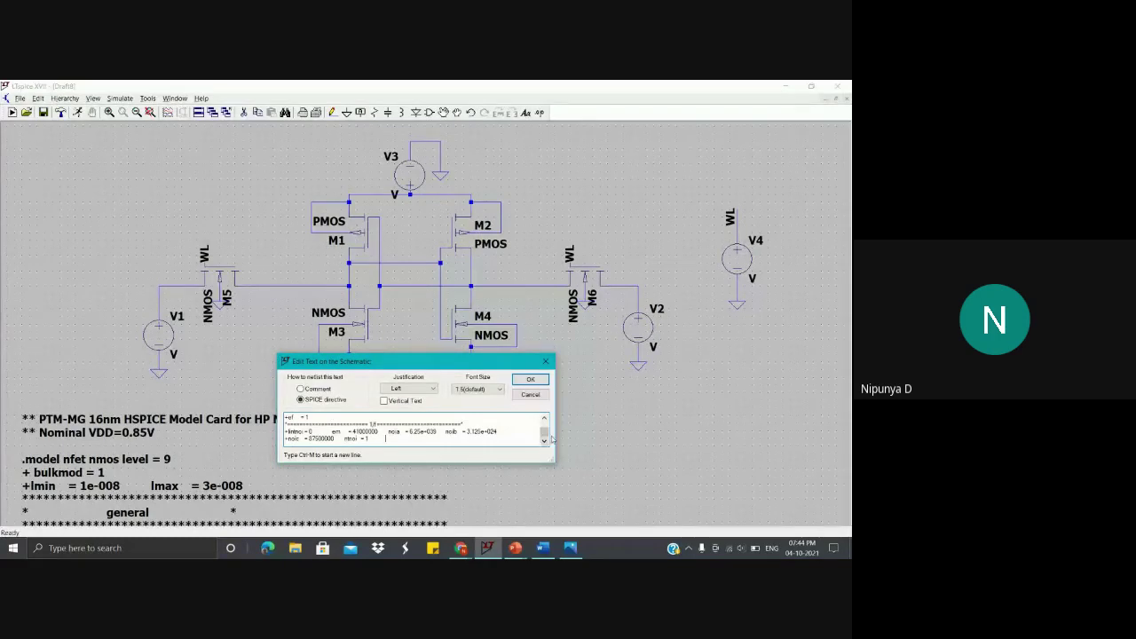
left_click_drag(548, 435, 550, 416)
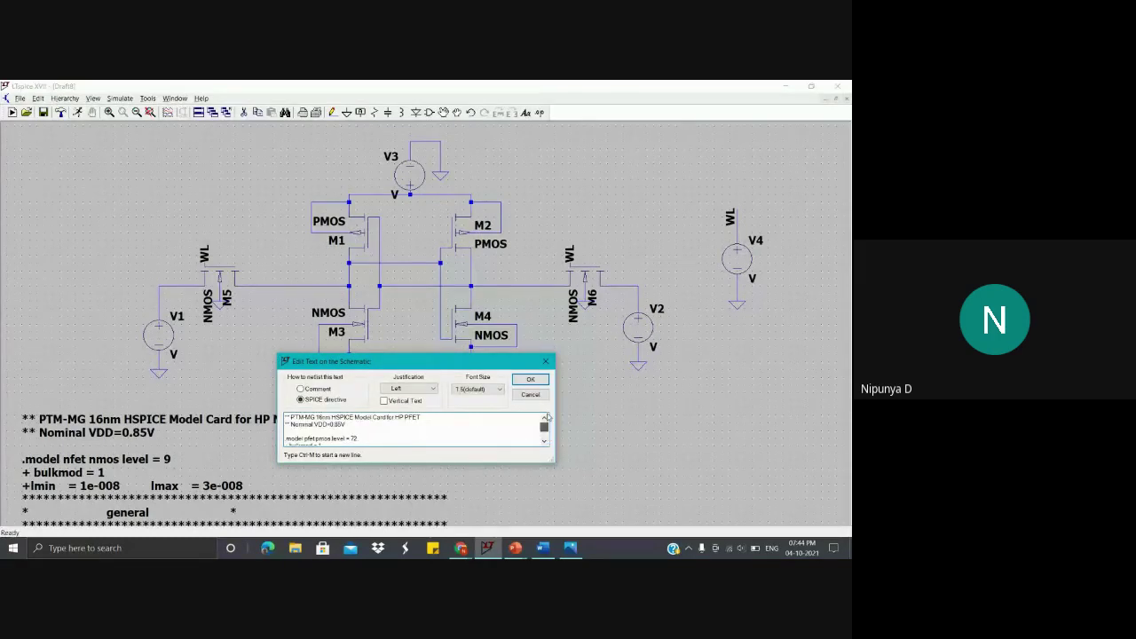
left_click(359, 438)
key("BackSpace")
key("BackSpace")
type("9")
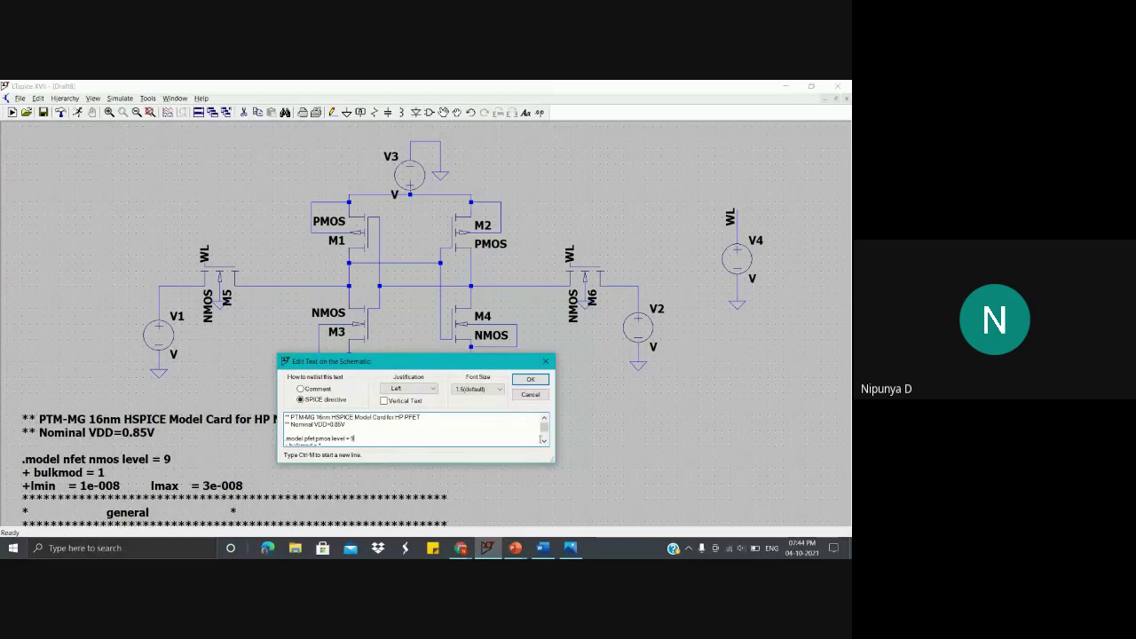
left_click(530, 379)
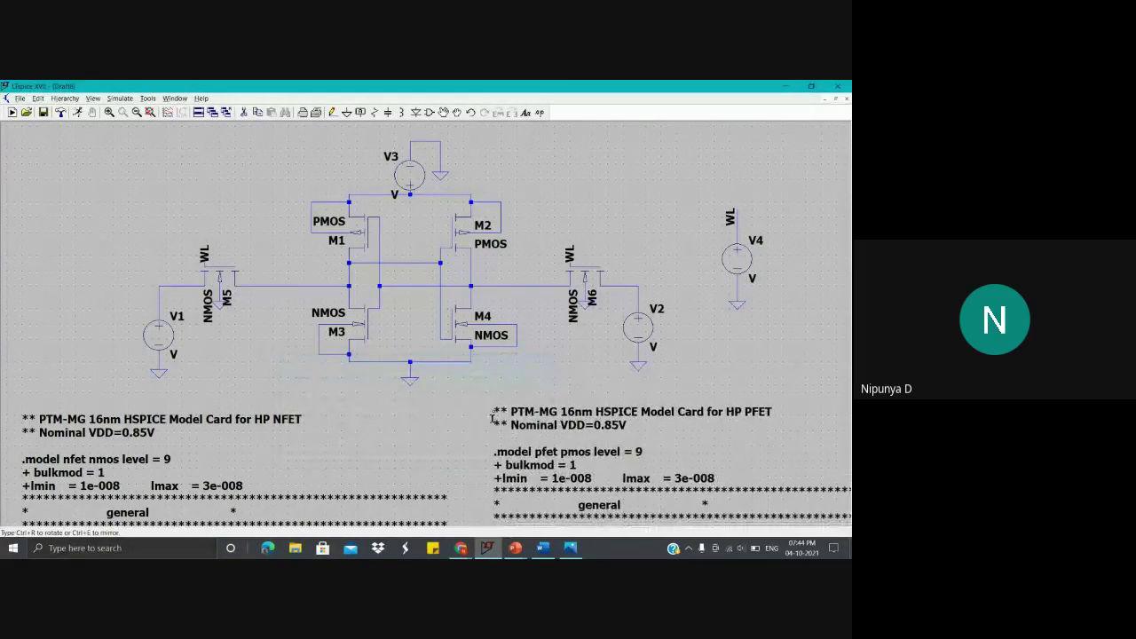
left_click(495, 424)
right_click(772, 367)
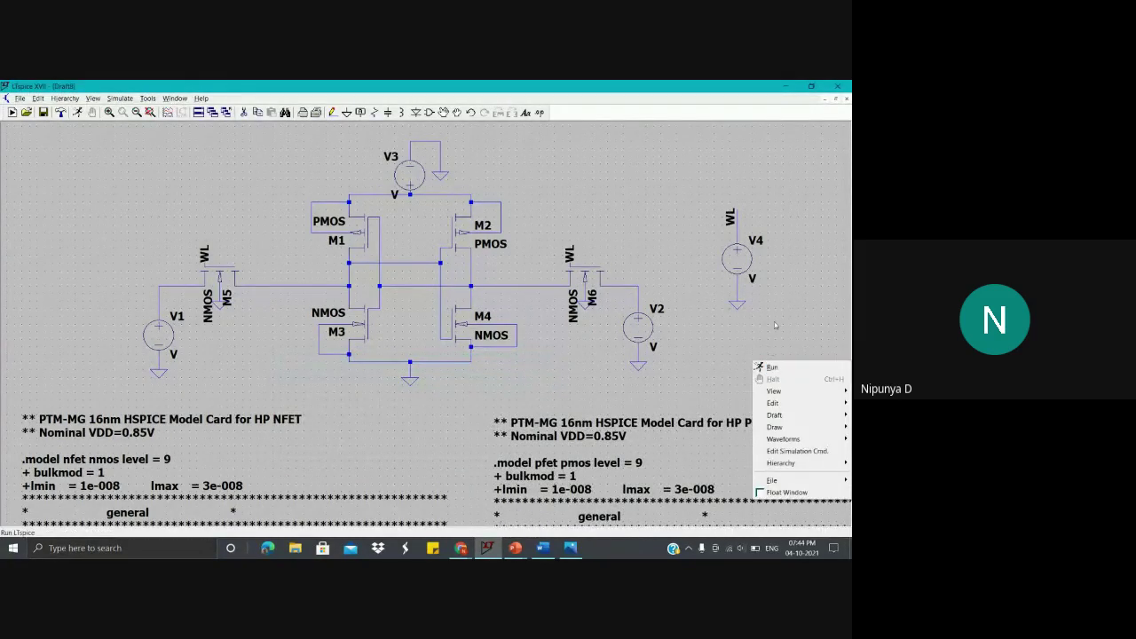
left_click(772, 368)
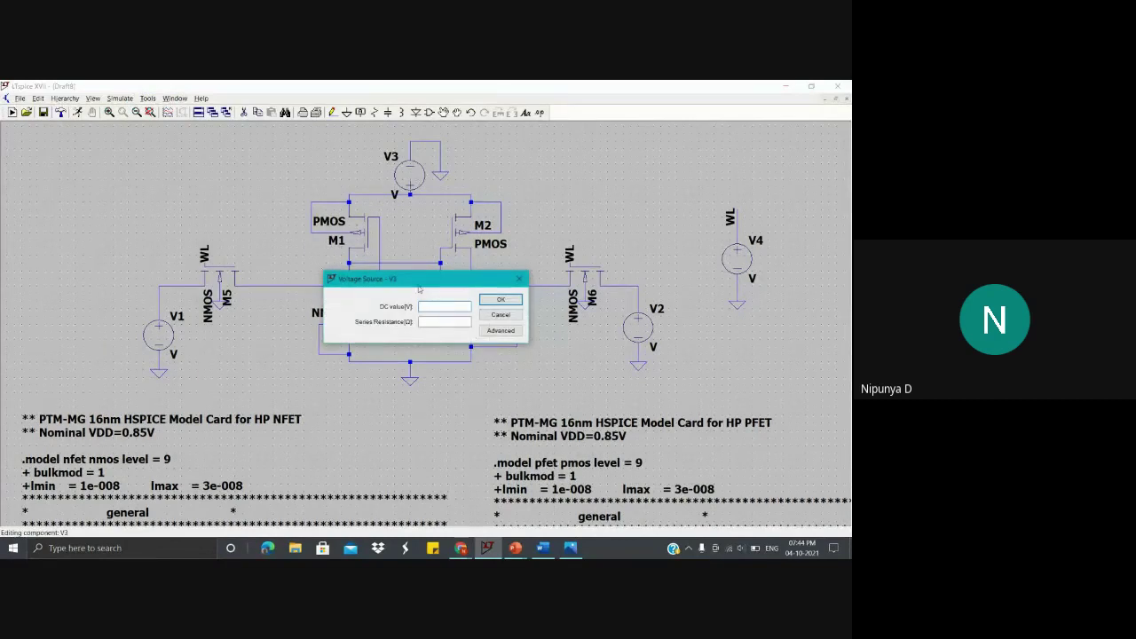
Step: Set the DC value of supply source V3 to 850m
left_click(451, 307)
type("850m")
key("Return")
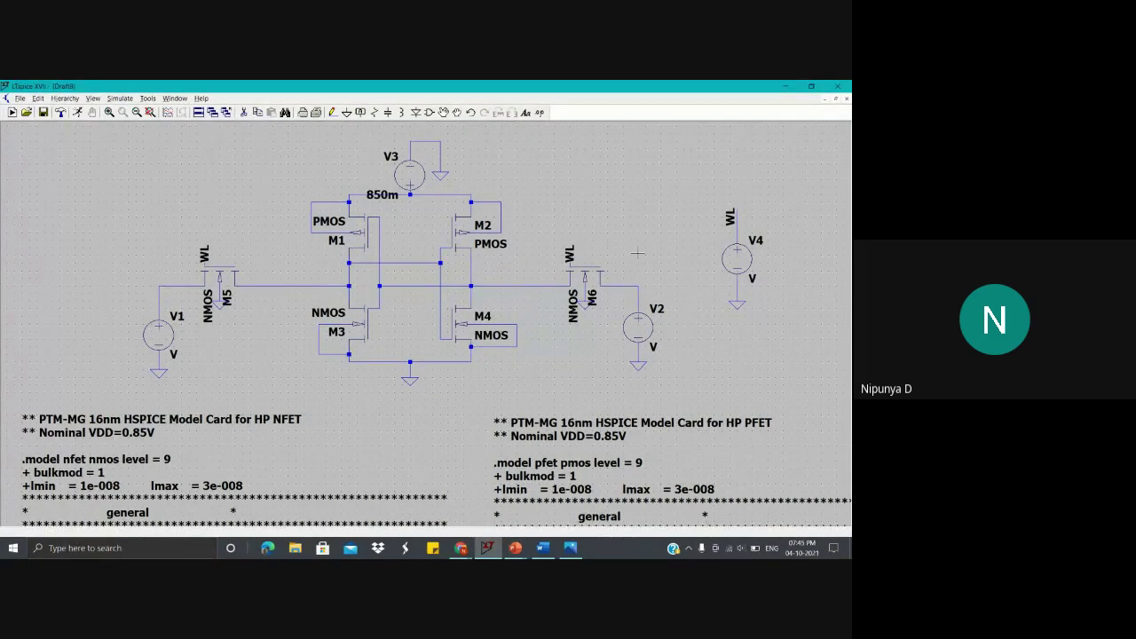
Step: Make V1 a PULSE source with an initial voltage of 0, an on voltage of 850m and a delay of 100p
mouse_move(638, 253)
left_mouse_down()
mouse_move(641, 228)
mouse_move(630, 245)
left_mouse_up()
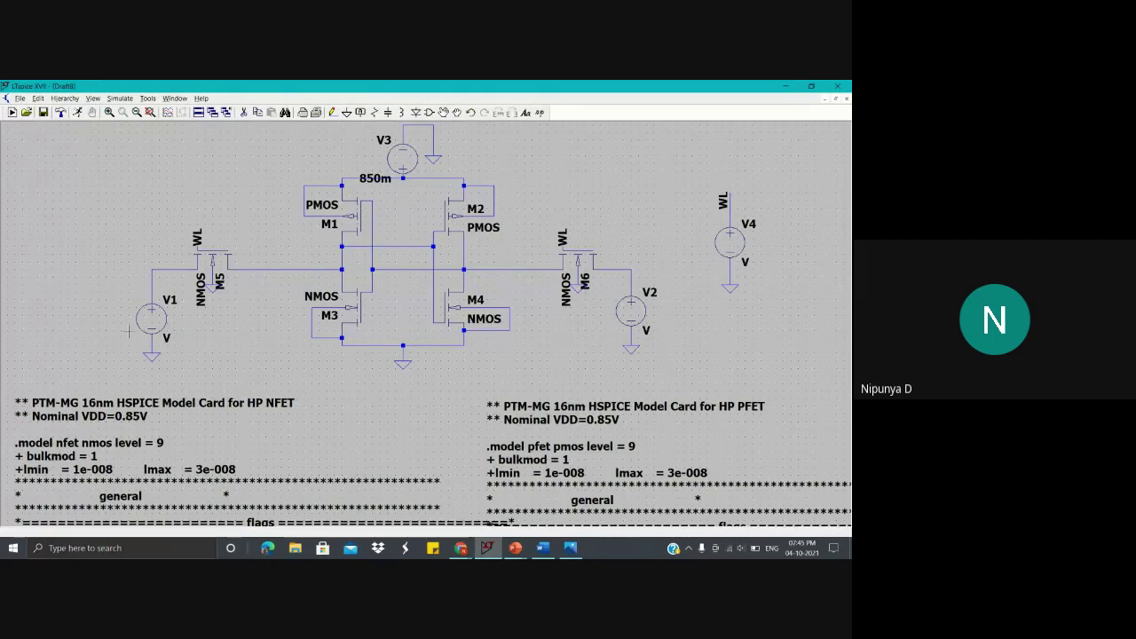
right_click(153, 320)
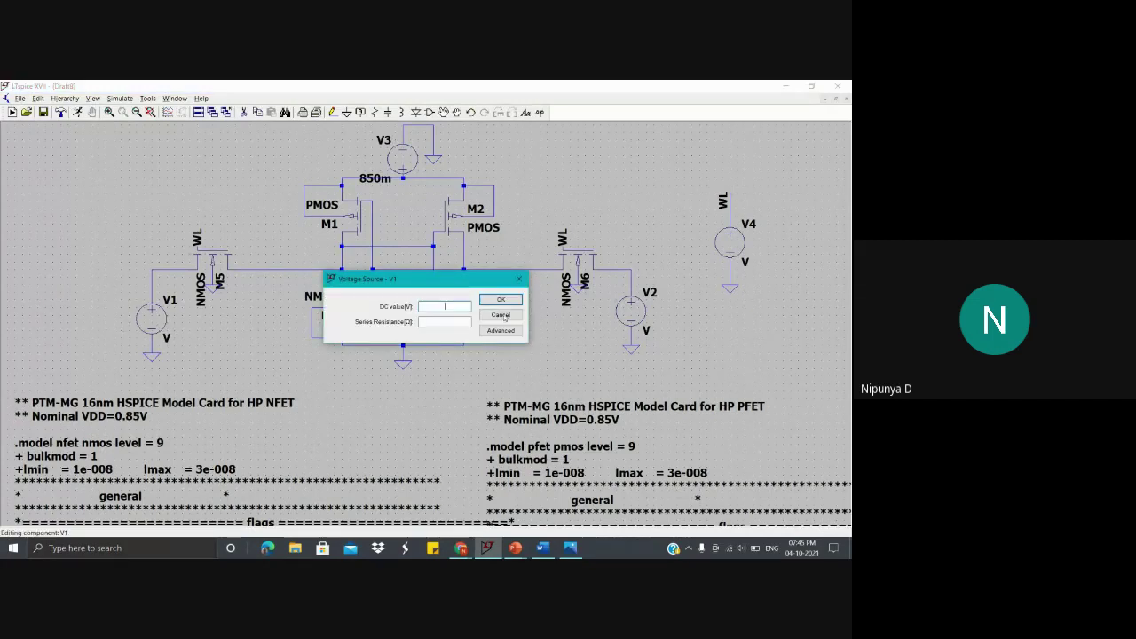
left_click(502, 332)
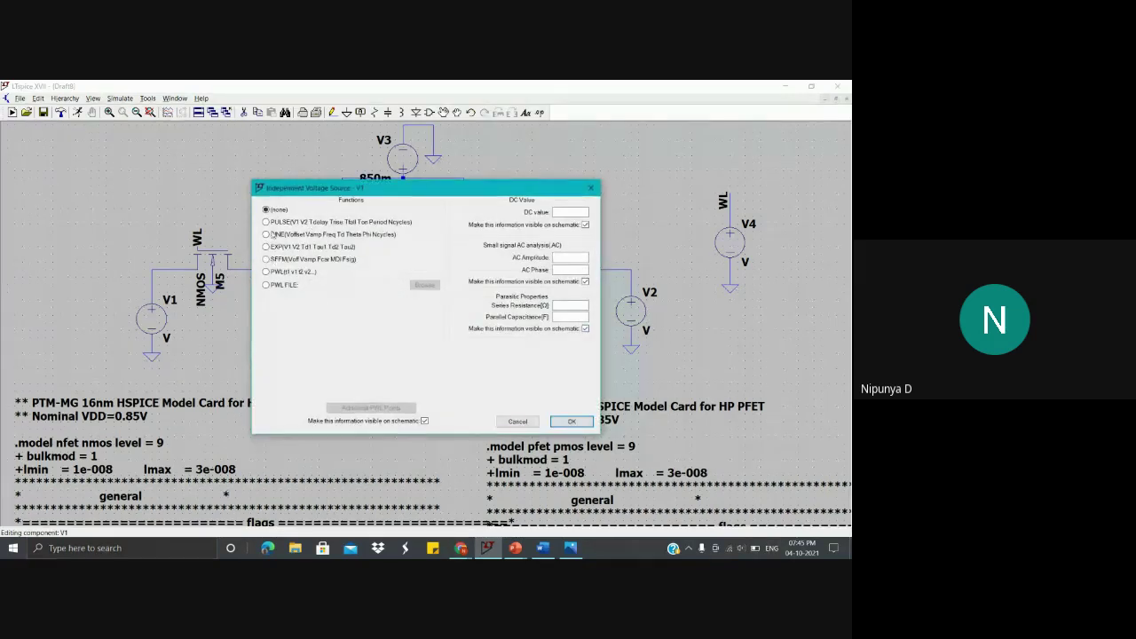
left_click(265, 222)
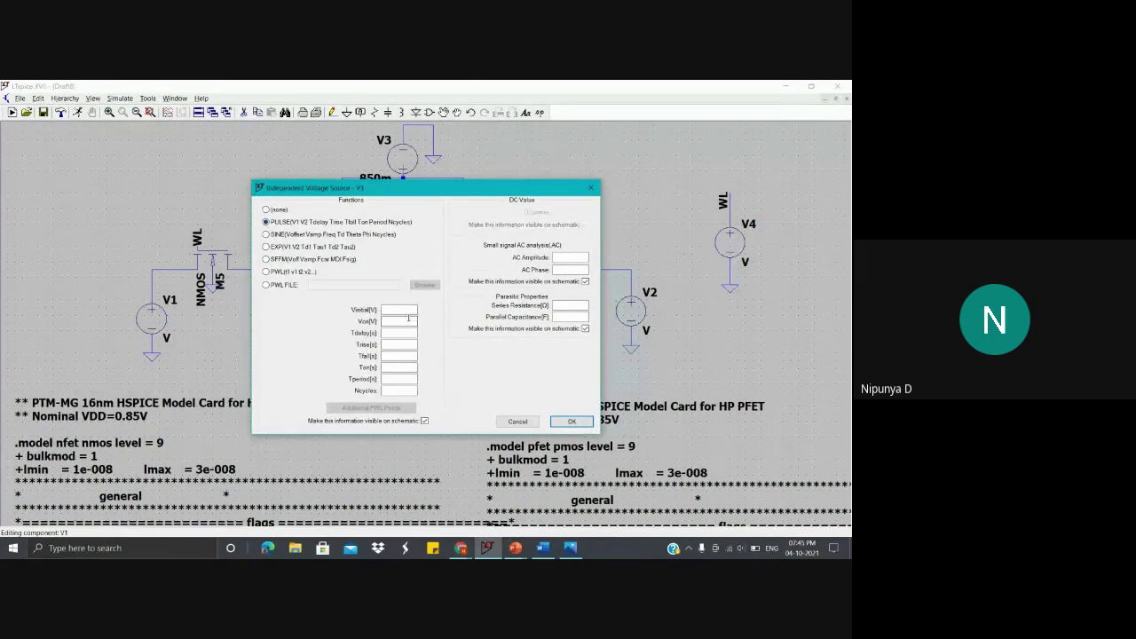
left_click(402, 309)
type("0")
left_click(402, 320)
type("0")
left_click(401, 332)
type("10n0p")
Step: Set V1's rise and fall times to 10p, on time to 490p and period to 1n, then move its PULSE text left of the source
left_click(397, 345)
type("10p")
left_click(398, 354)
type("1")
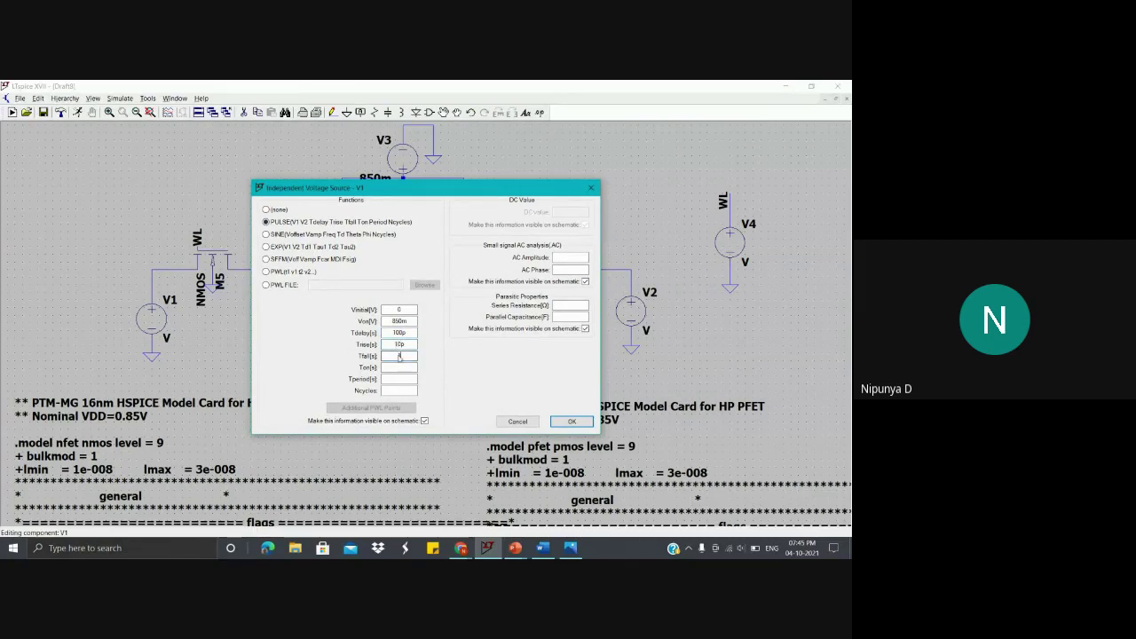
type("0p")
left_click(404, 367)
type("450p")
left_click(398, 379)
type("1n")
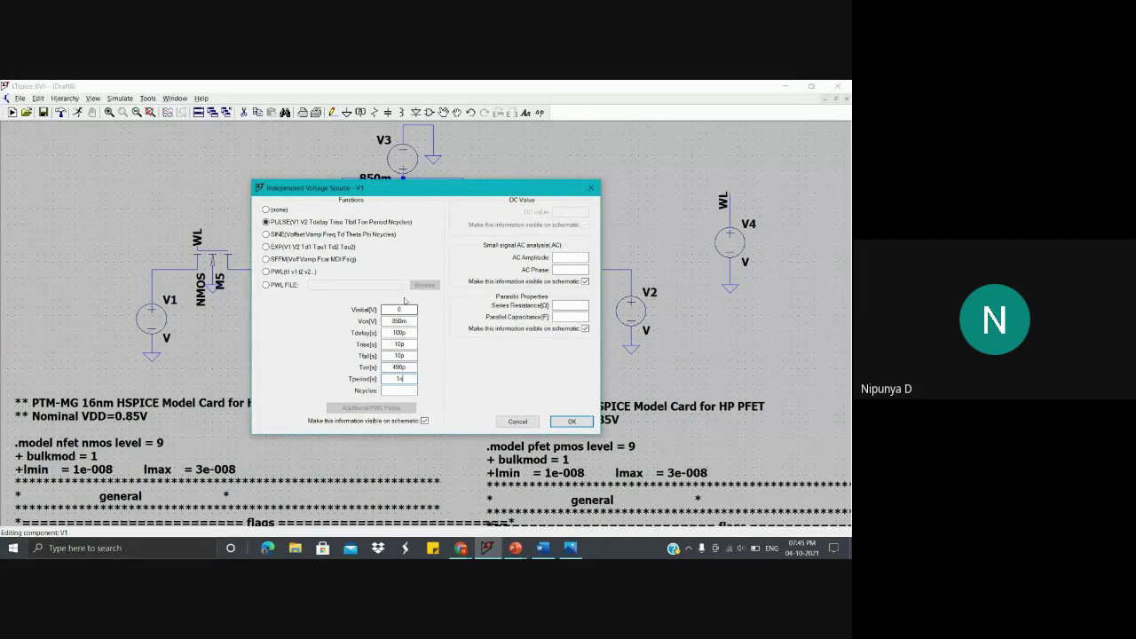
left_click(573, 422)
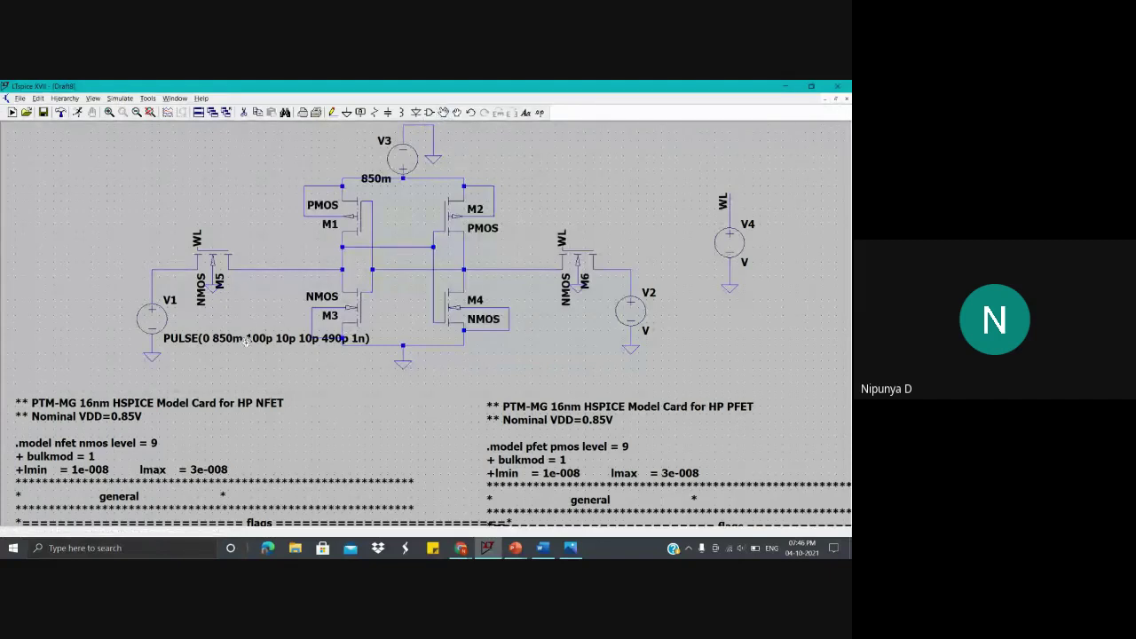
left_click_drag(244, 341, 1, 359)
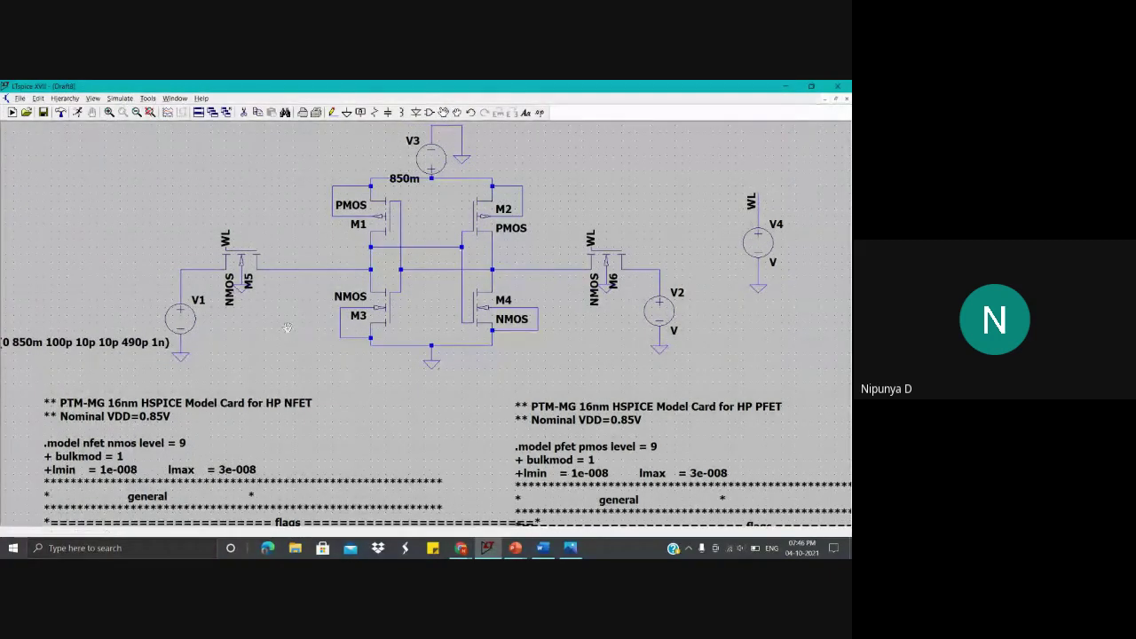
Step: Make V2 a PULSE source with an initial voltage of 850m, an on voltage of 0 and a delay of 100p
scroll(289, 328, "down", 2)
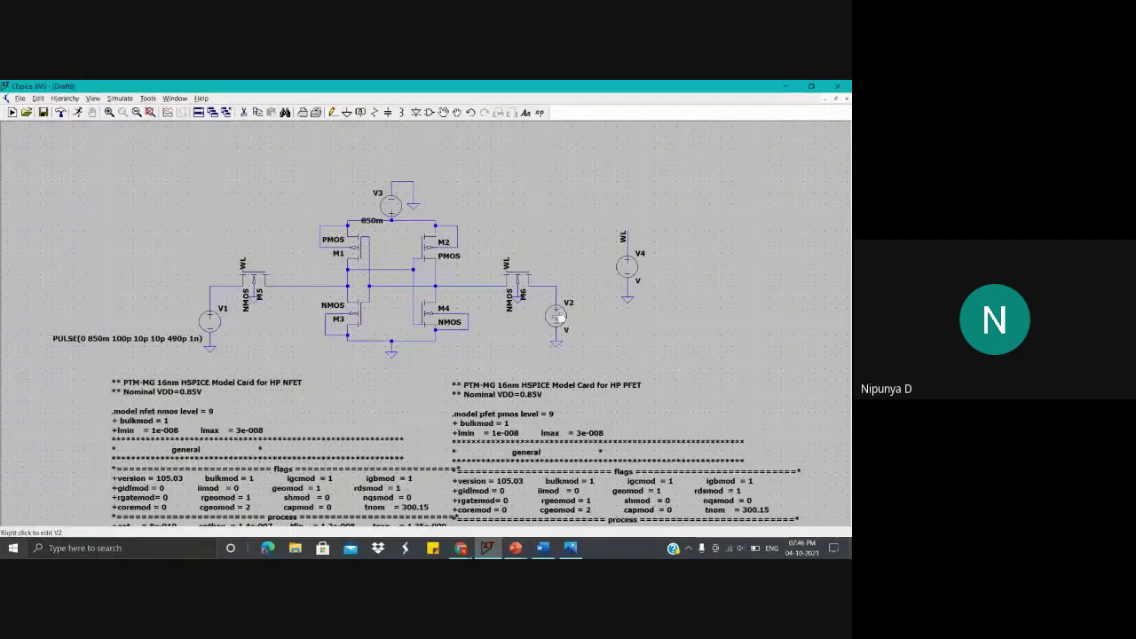
right_click(558, 316)
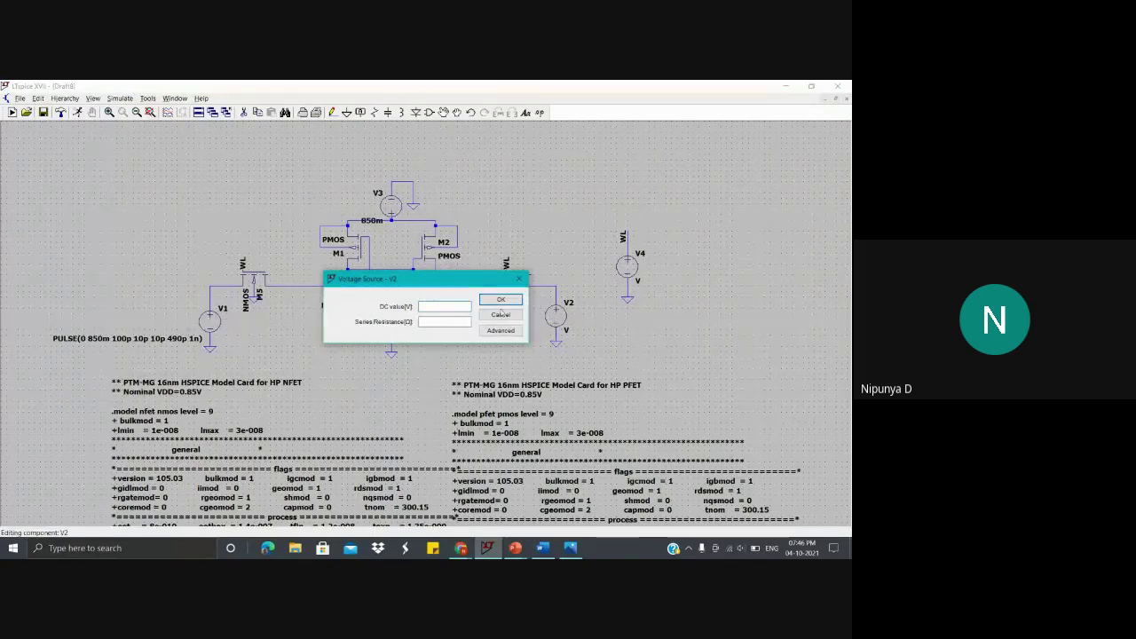
left_click(500, 330)
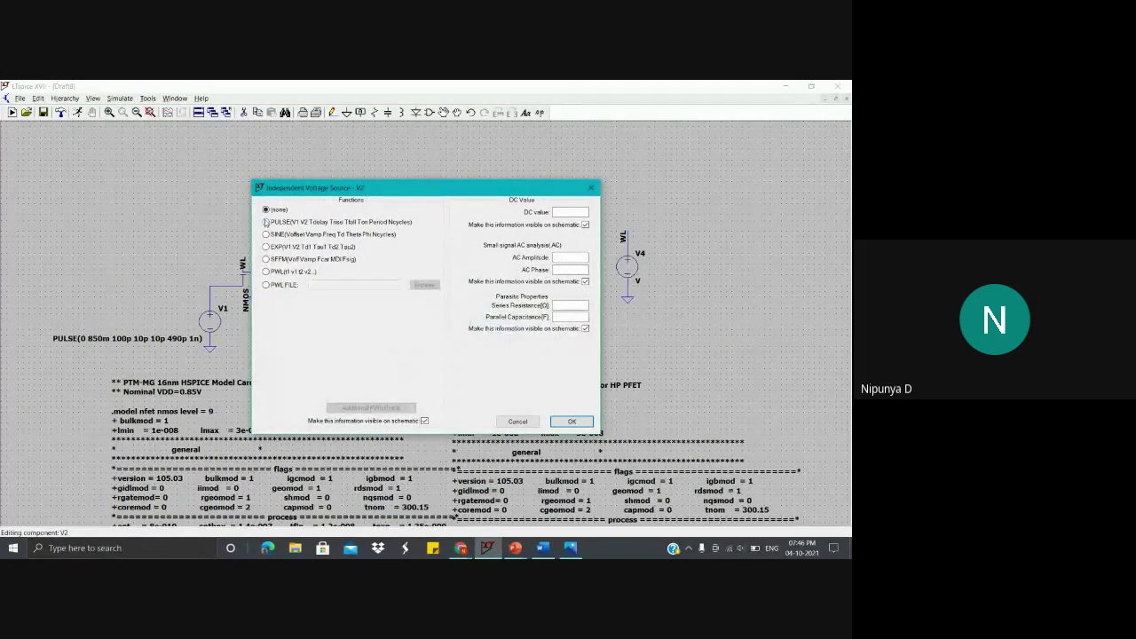
left_click(266, 222)
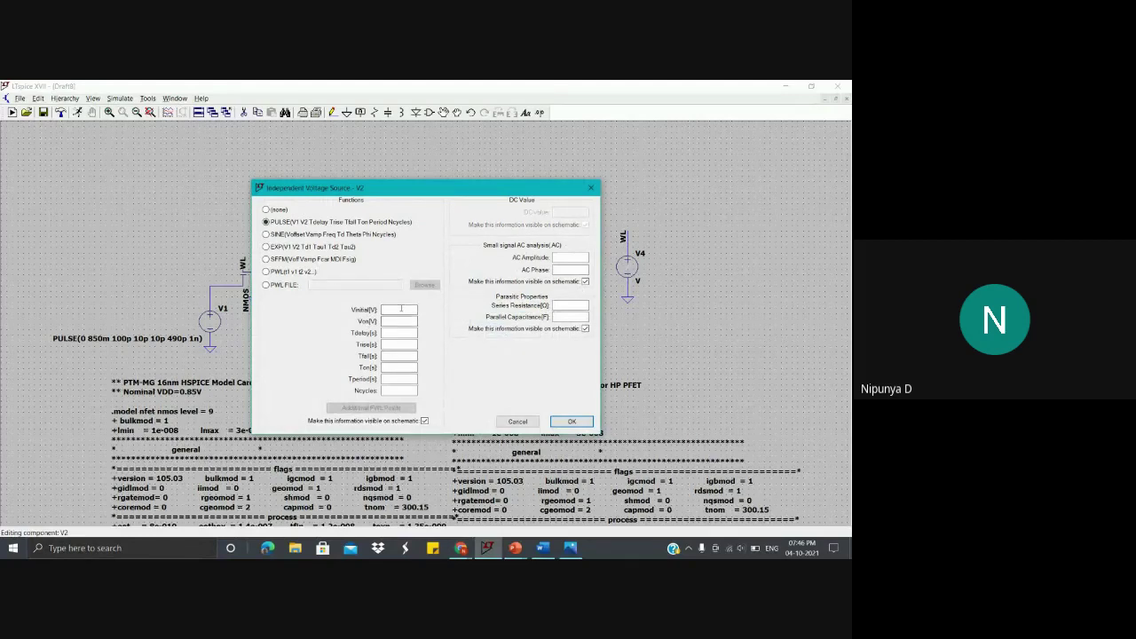
left_click(401, 308)
type("850m")
left_click(406, 322)
type("0")
left_click(400, 333)
type("100p")
Step: Set V2's rise and fall times to 10p, its on time to 490p and its period to 1n
left_click(403, 349)
type("10p")
left_click(398, 356)
type("10p")
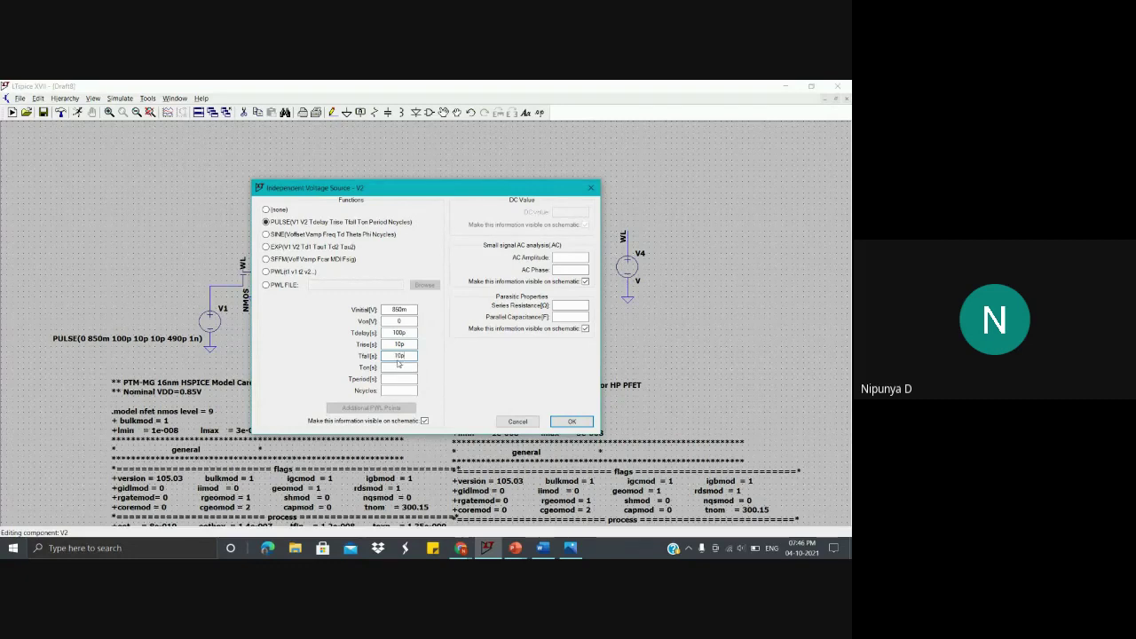
left_click(400, 367)
type("490p")
left_click(401, 377)
left_click(572, 420)
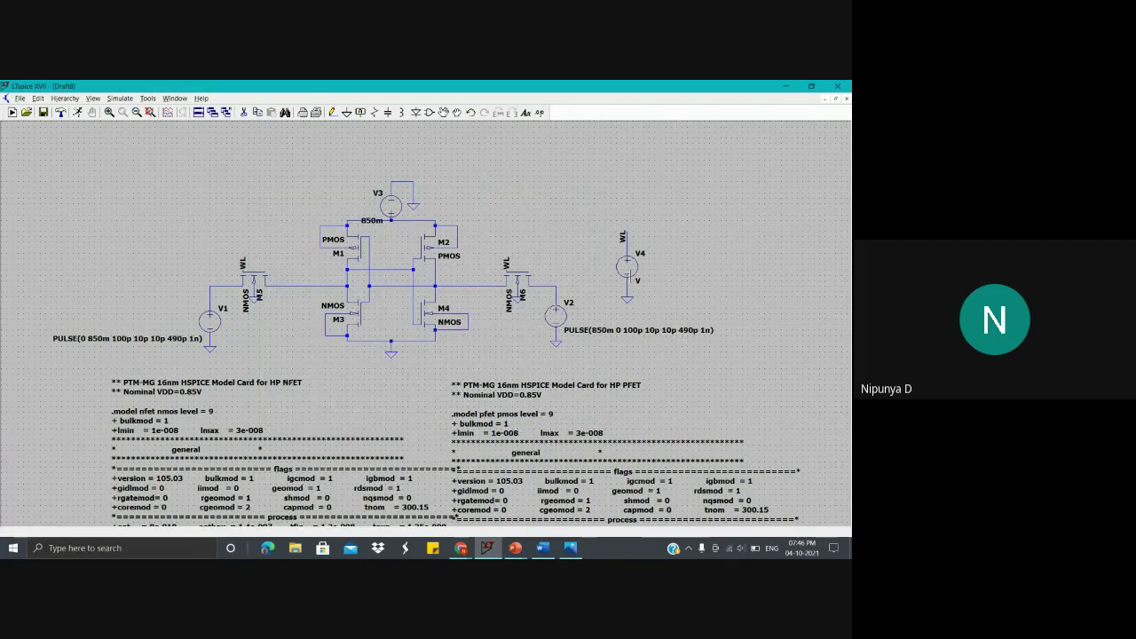
Step: Make V4 a PWL source whose first two points are 850m at time 0 and 850m at 2.49n
right_click(638, 278)
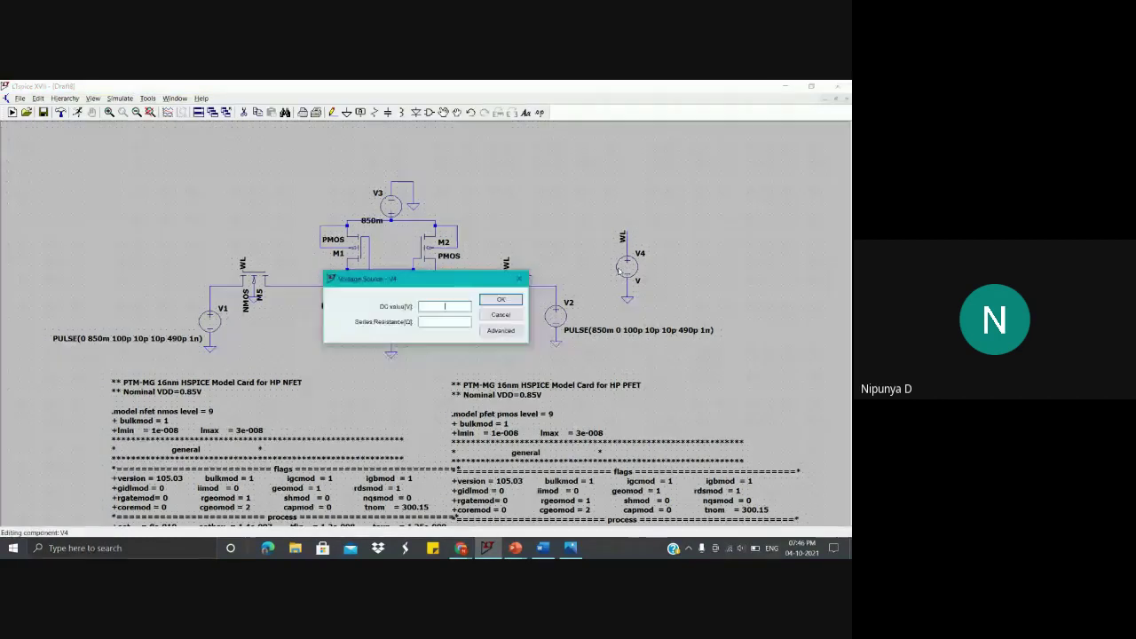
left_click(517, 333)
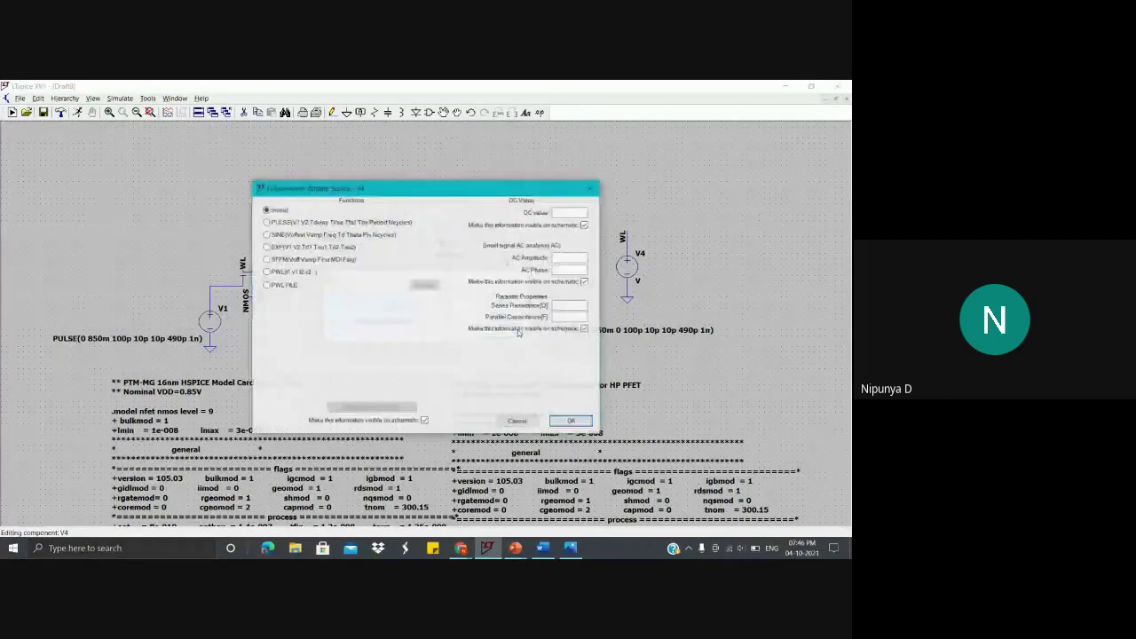
left_click(267, 272)
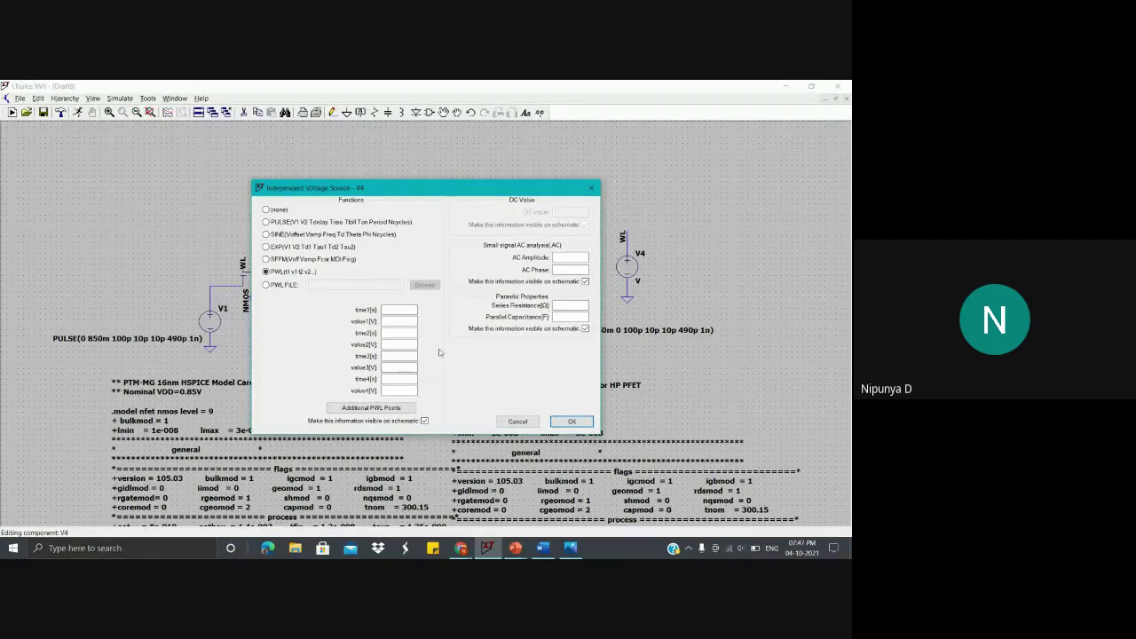
left_click(410, 311)
left_click(408, 323)
type("0")
type("m")
type("20n")
type("n")
left_click(400, 344)
type("850m")
Step: Set V4's third PWL point to 0 at 2.5n and its fourth point to 0 at 3.01n
left_click(405, 358)
type("205")
left_click(395, 367)
left_click(401, 355)
key("BackSpace")
type(".")
left_click(401, 367)
type("0")
left_click(400, 378)
type("3.01n")
left_click(398, 390)
type("0")
Step: Add a fifth PWL point of 850m at 3.02n to V4 and apply the source settings
left_click(377, 411)
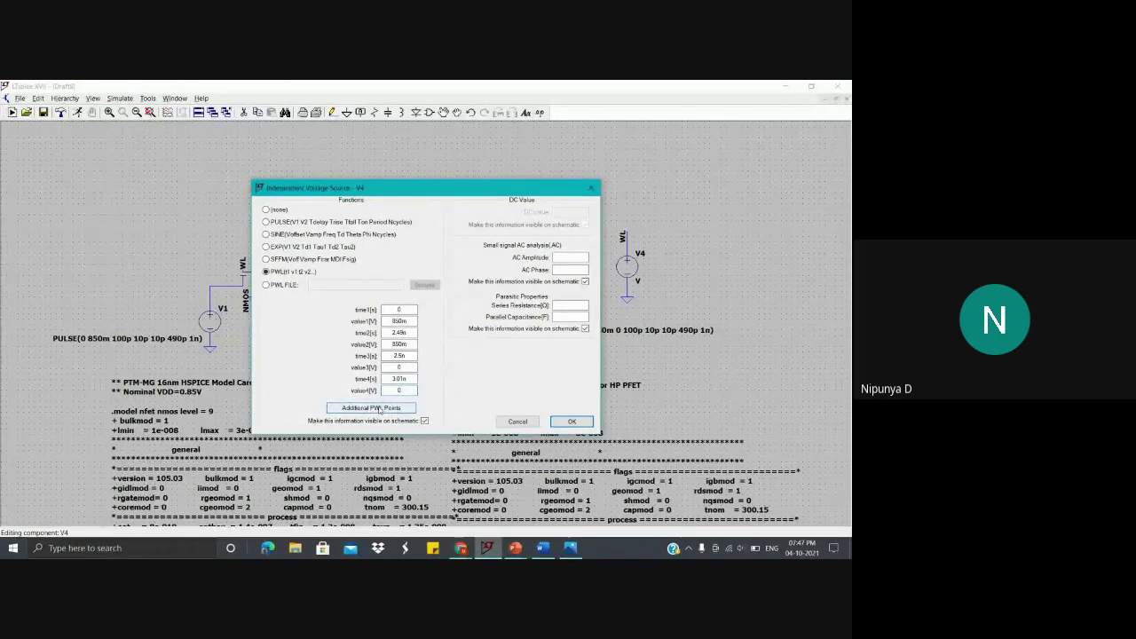
left_click(376, 409)
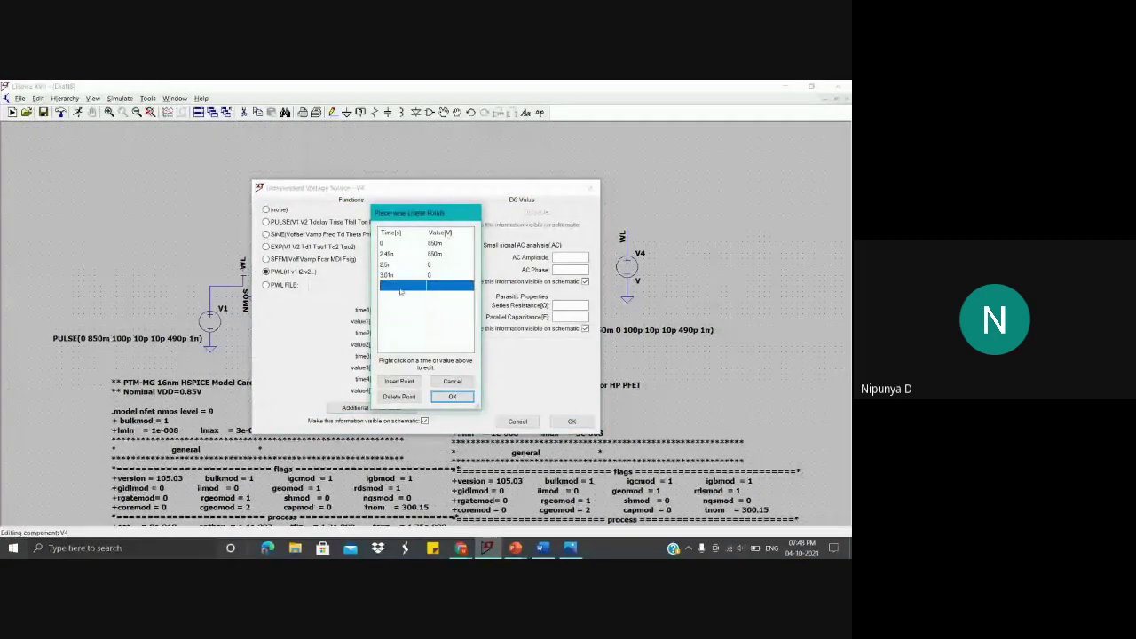
left_click(390, 289)
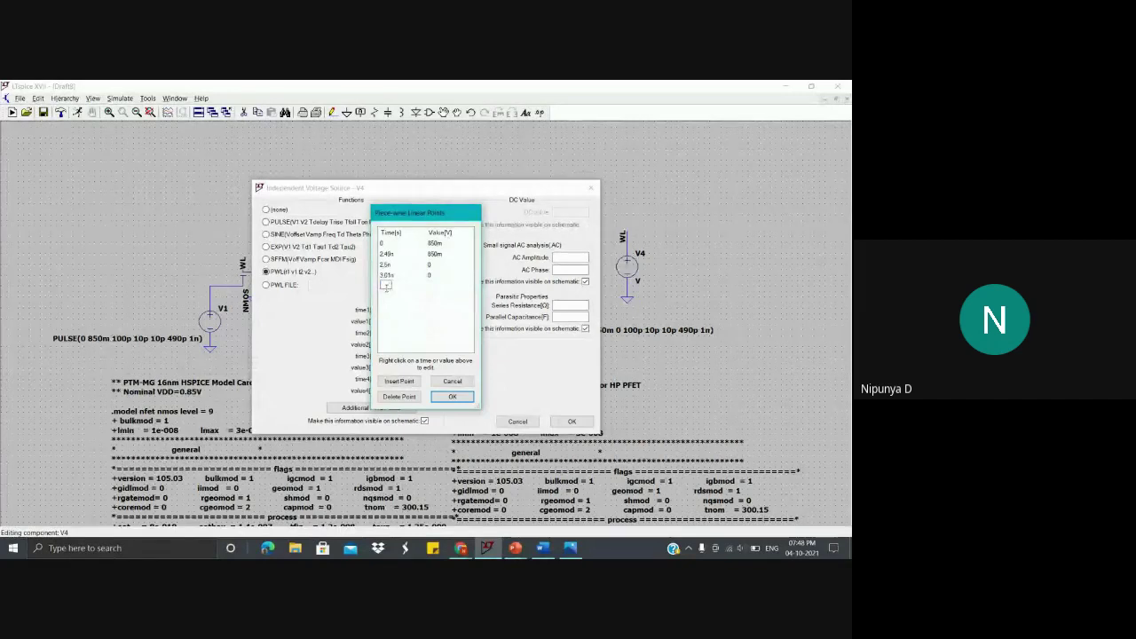
type("3.02n")
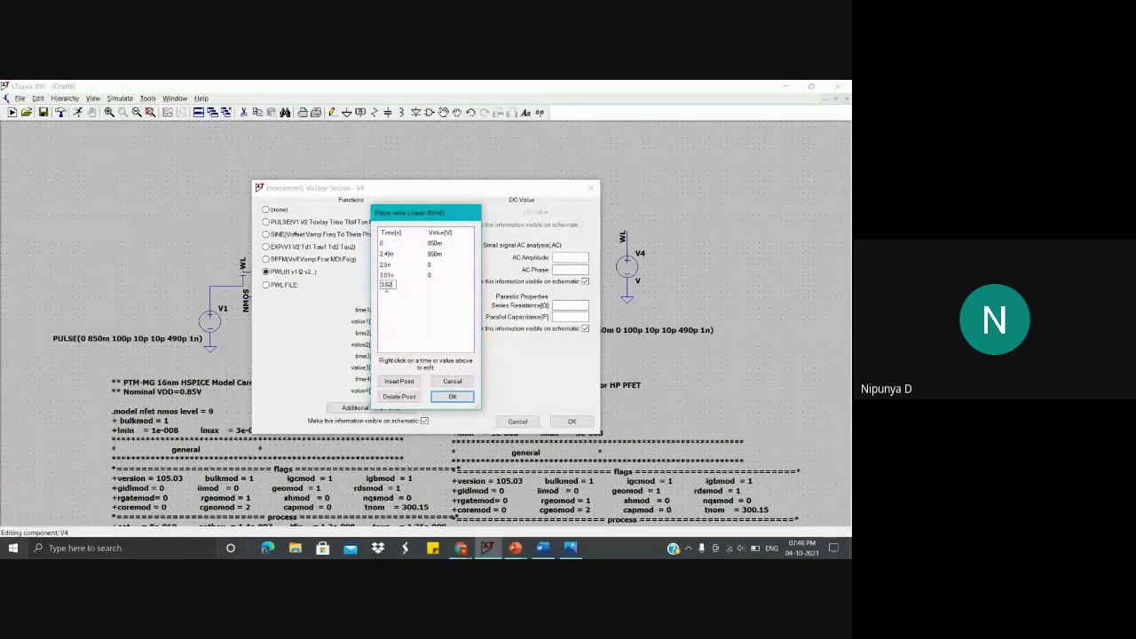
left_click(438, 286)
left_click(436, 287)
left_click(450, 397)
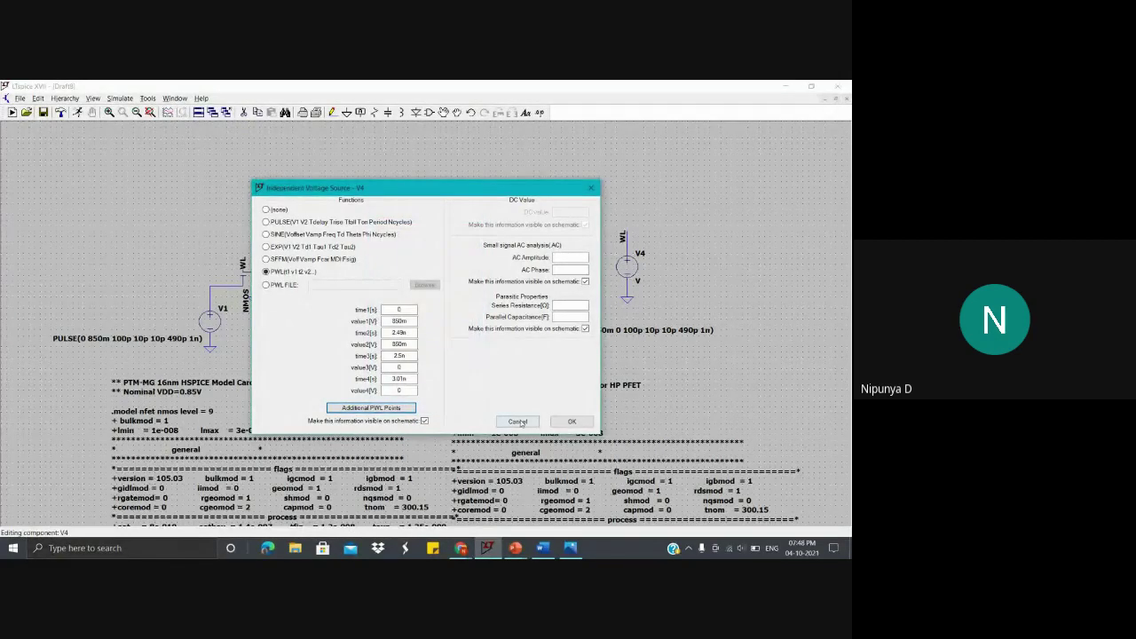
left_click(574, 421)
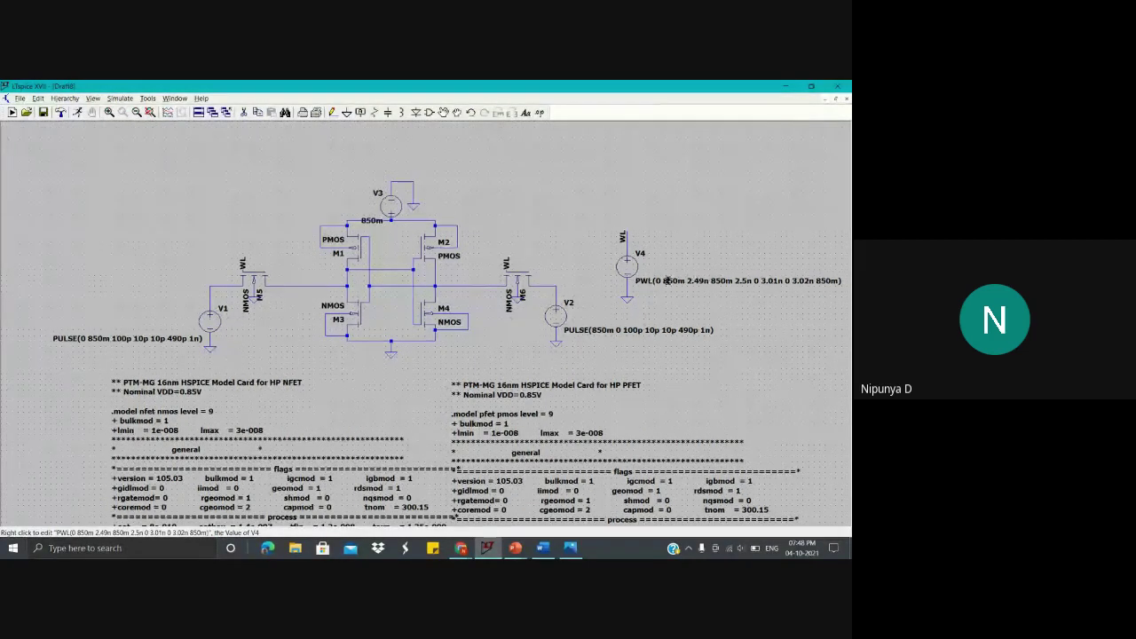
Step: Change V4's fourth PWL point time to 3n and its fifth point to 0 at 3.01n
right_click(628, 266)
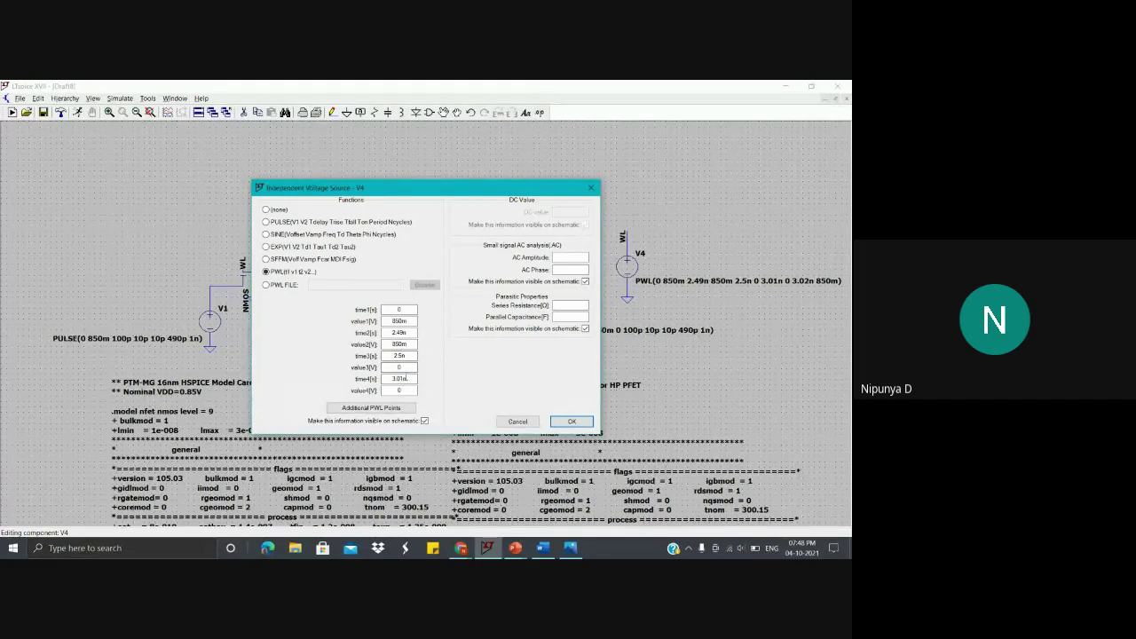
key("BackSpace")
key("BackSpace")
left_click(353, 409)
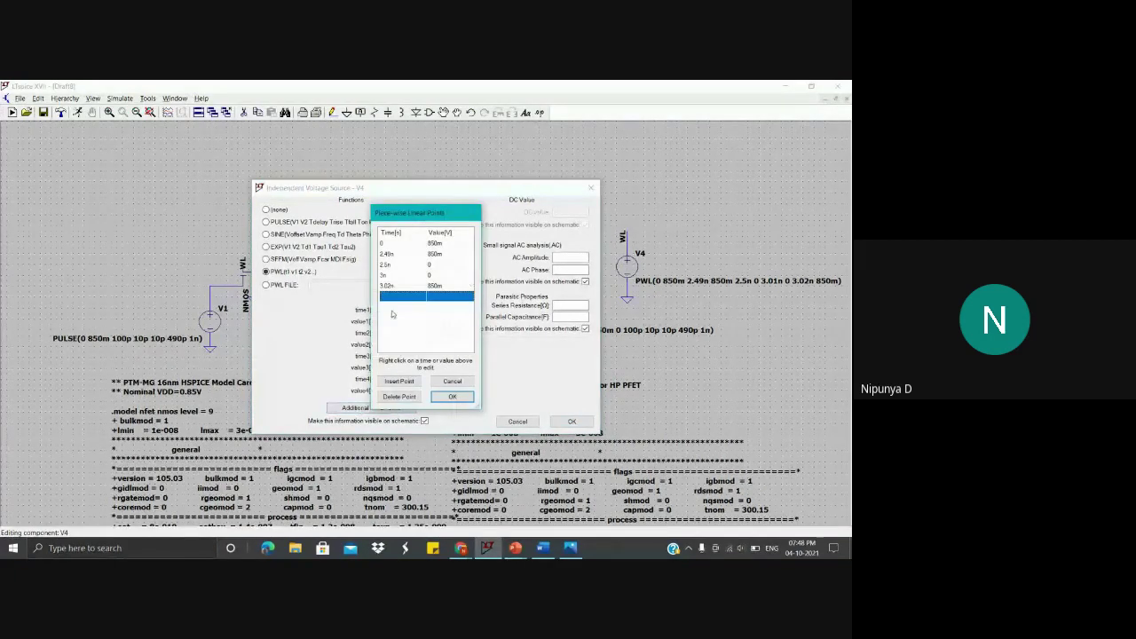
left_click(390, 286)
left_click(392, 285)
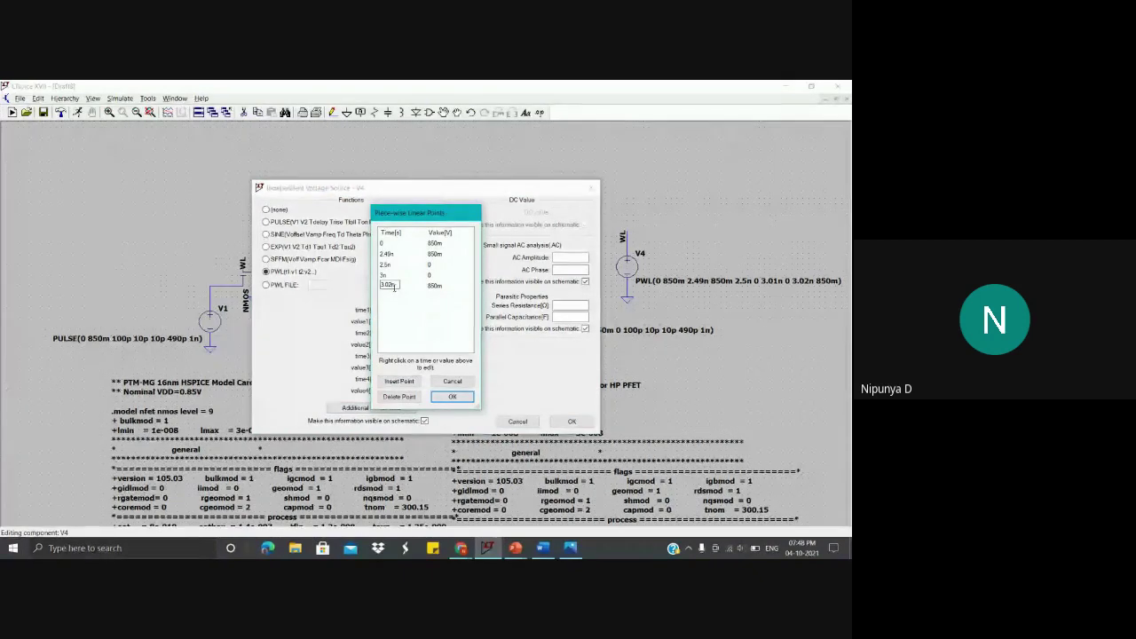
key("BackSpace")
type("1")
left_click(437, 285)
type("0")
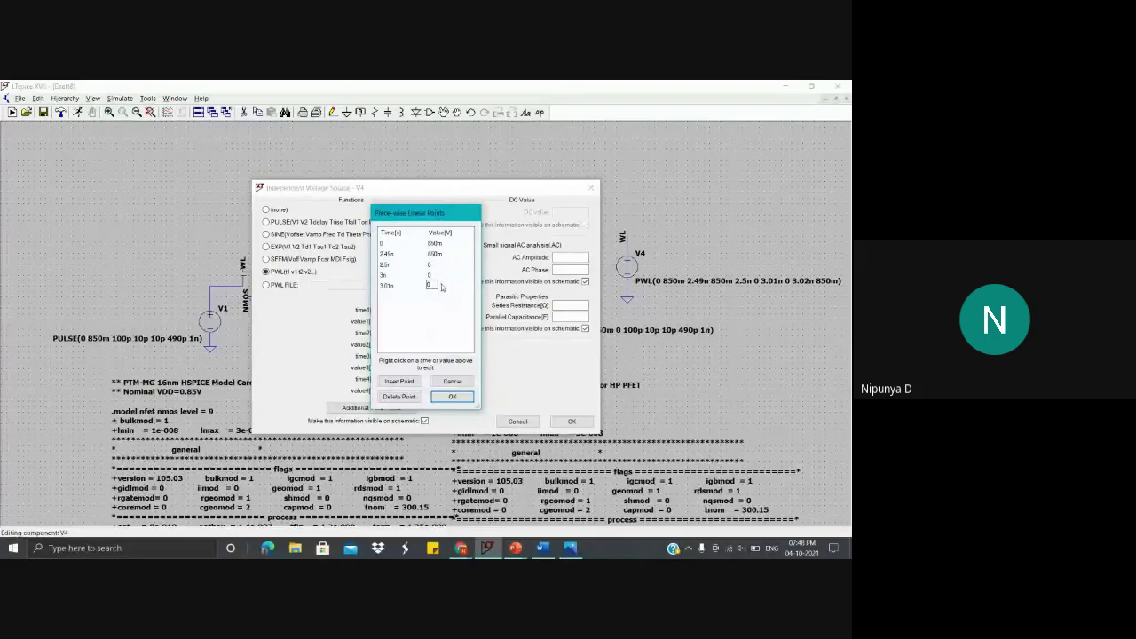
Step: Add a sixth PWL point of 850m at 3.02n to V4 and apply the source settings
left_click(385, 298)
left_click(391, 299)
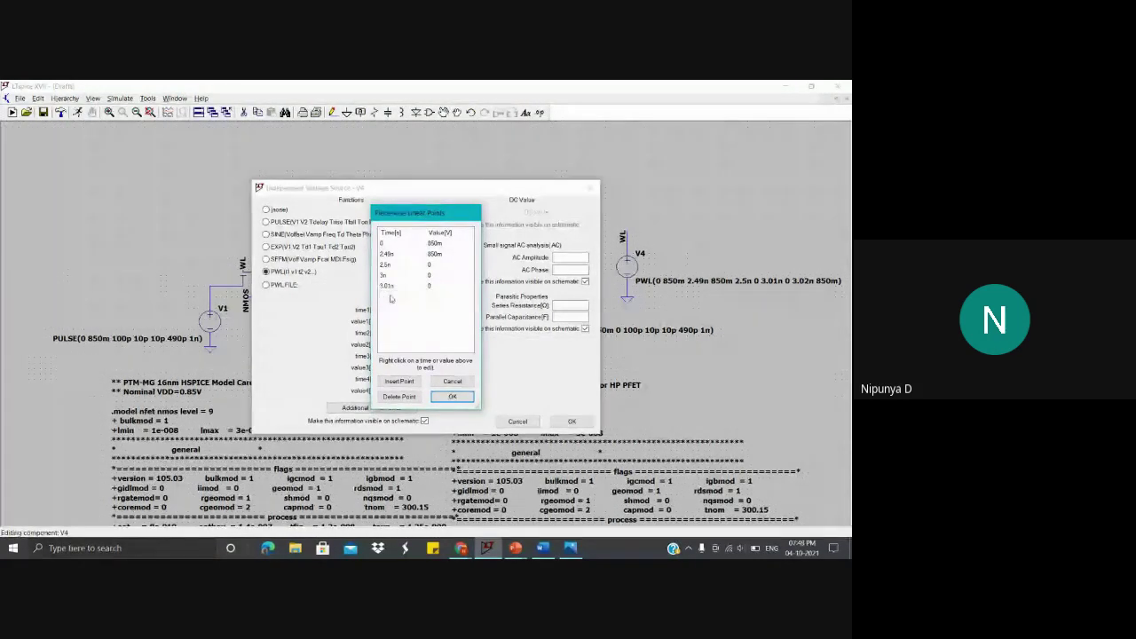
left_click(391, 297)
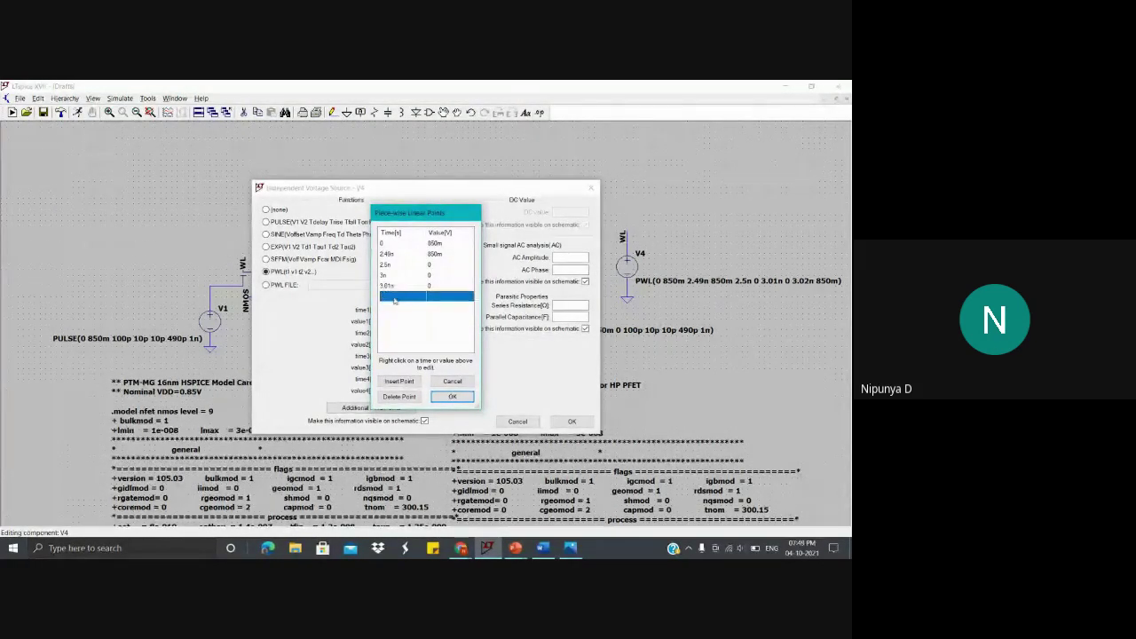
left_click(391, 299)
type("3.0")
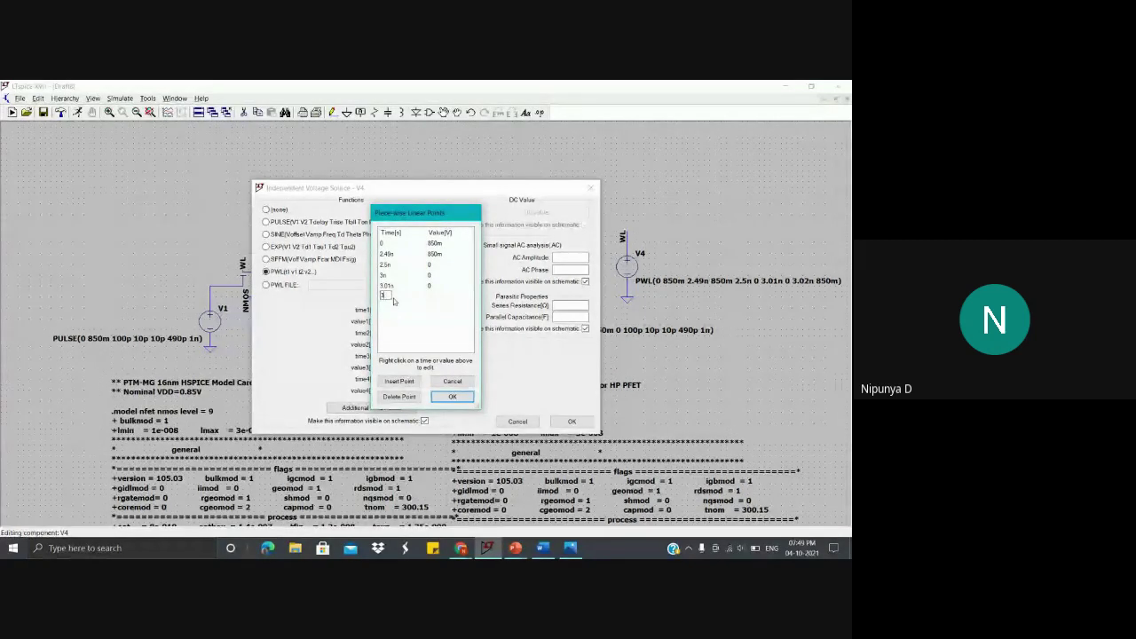
type("2n")
left_click(439, 299)
left_click(438, 298)
type("8")
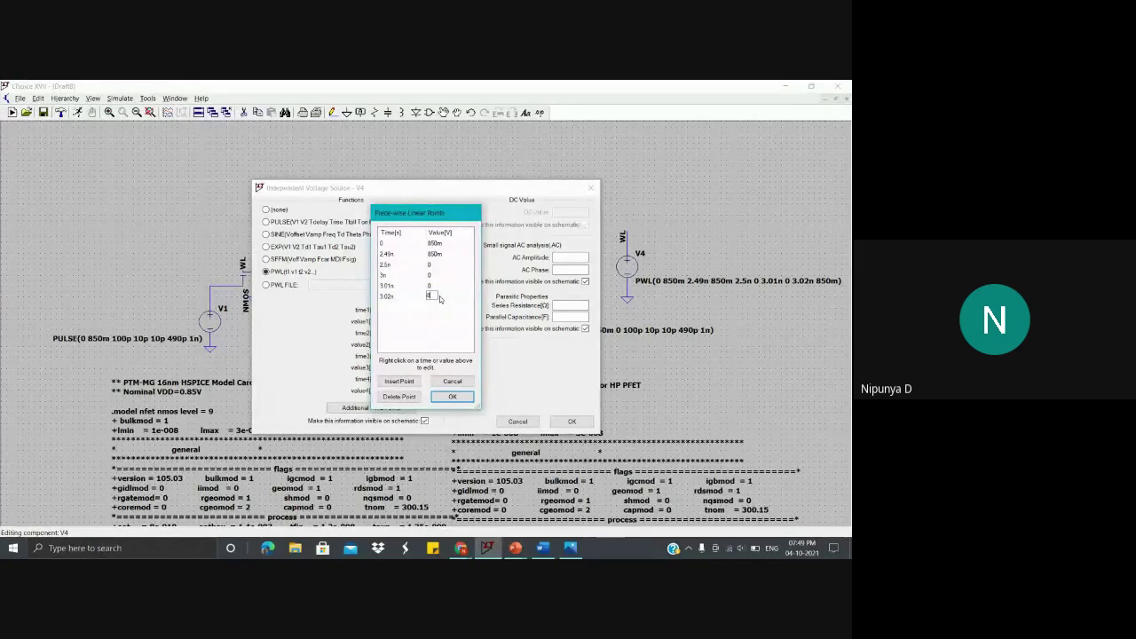
type("50m")
left_click(450, 397)
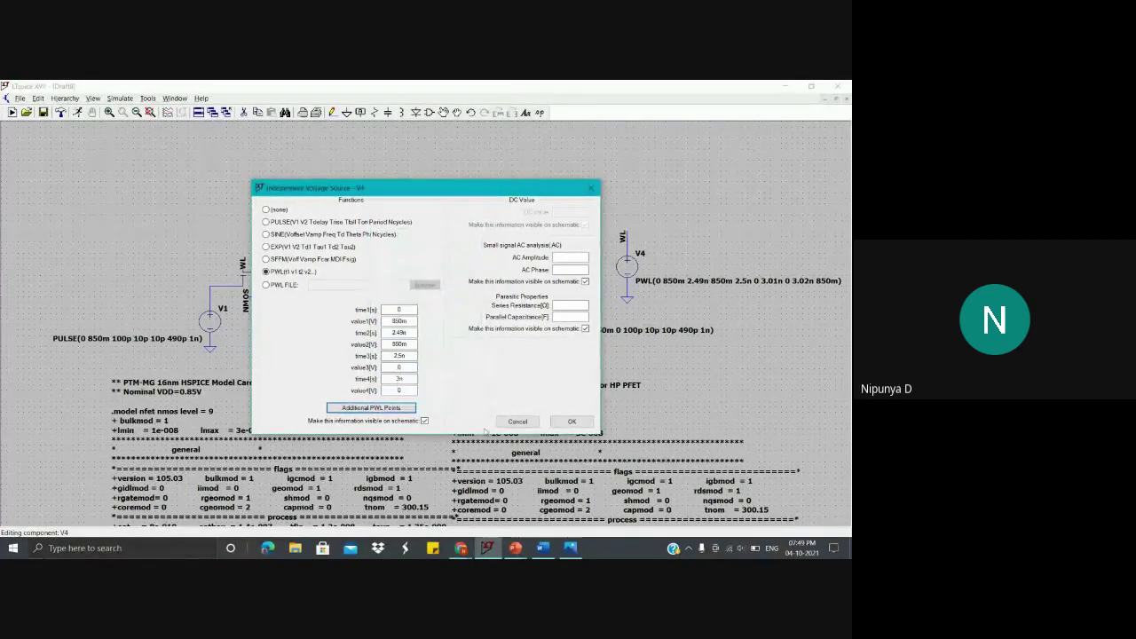
left_click(572, 421)
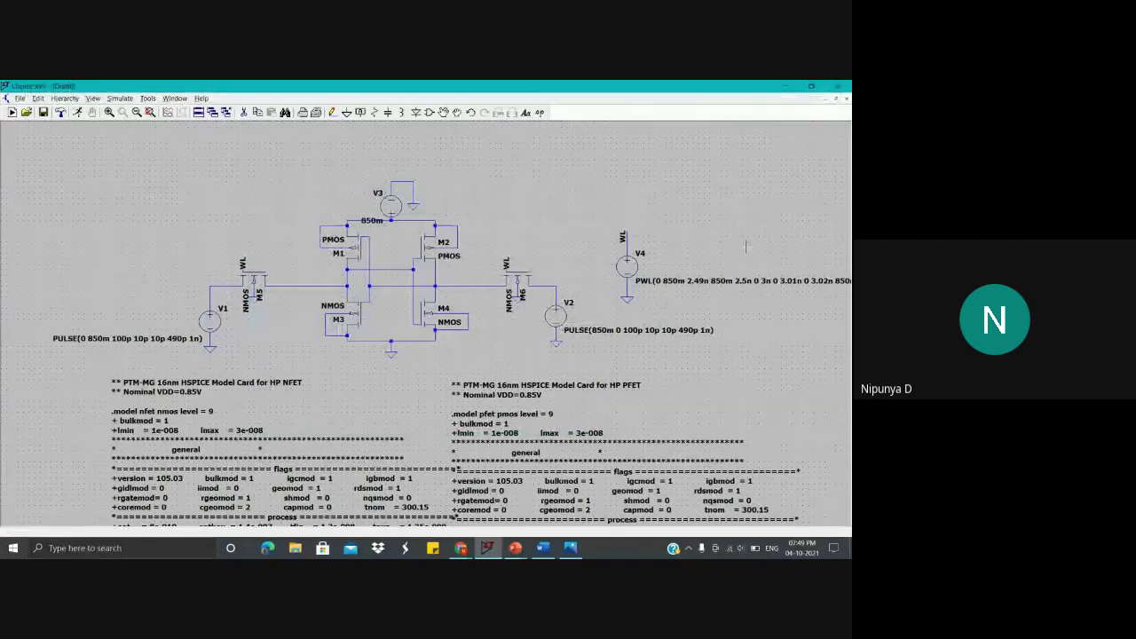
Step: Set PMOS transistor M1's length to 20n and width to 320n
left_click_drag(706, 239, 662, 254)
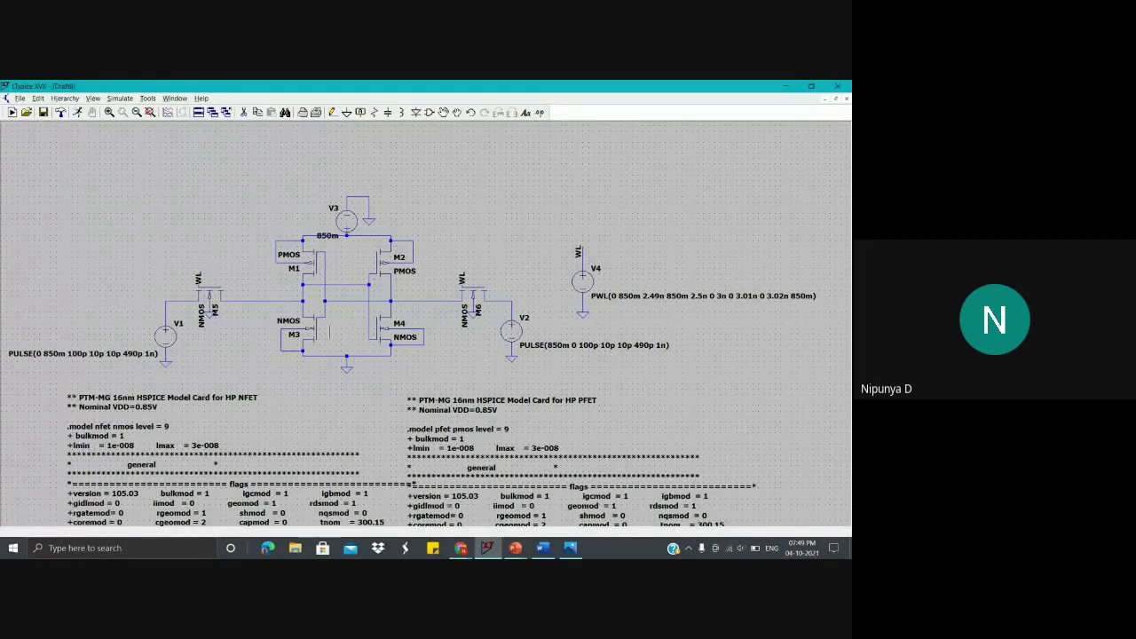
right_click(313, 265)
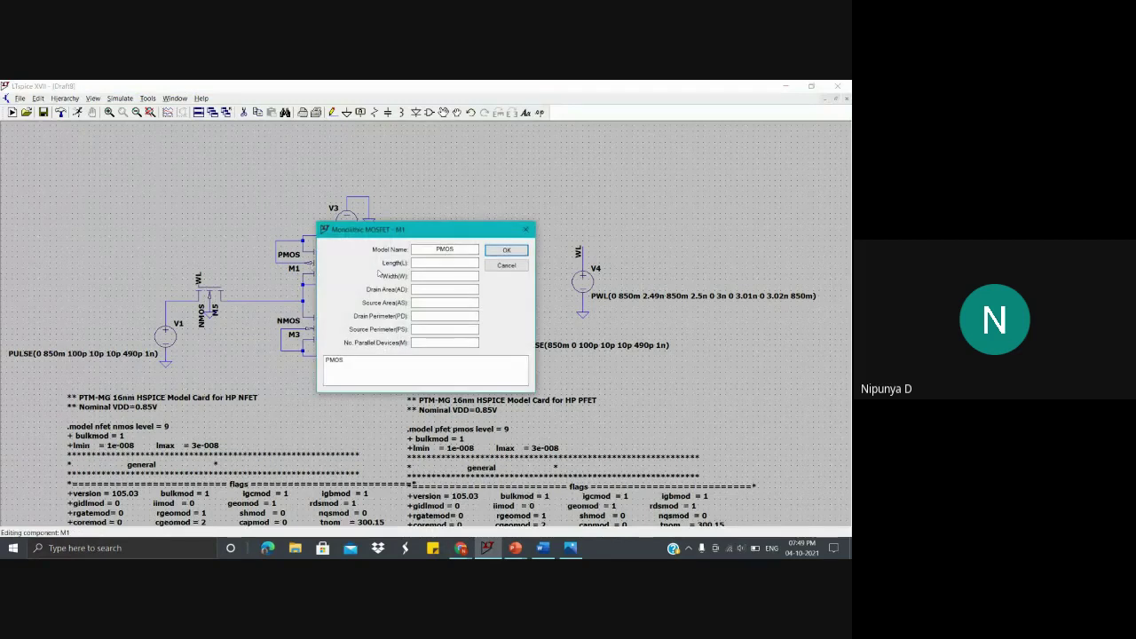
left_click(444, 275)
left_click(446, 263)
type("20n")
left_click(446, 275)
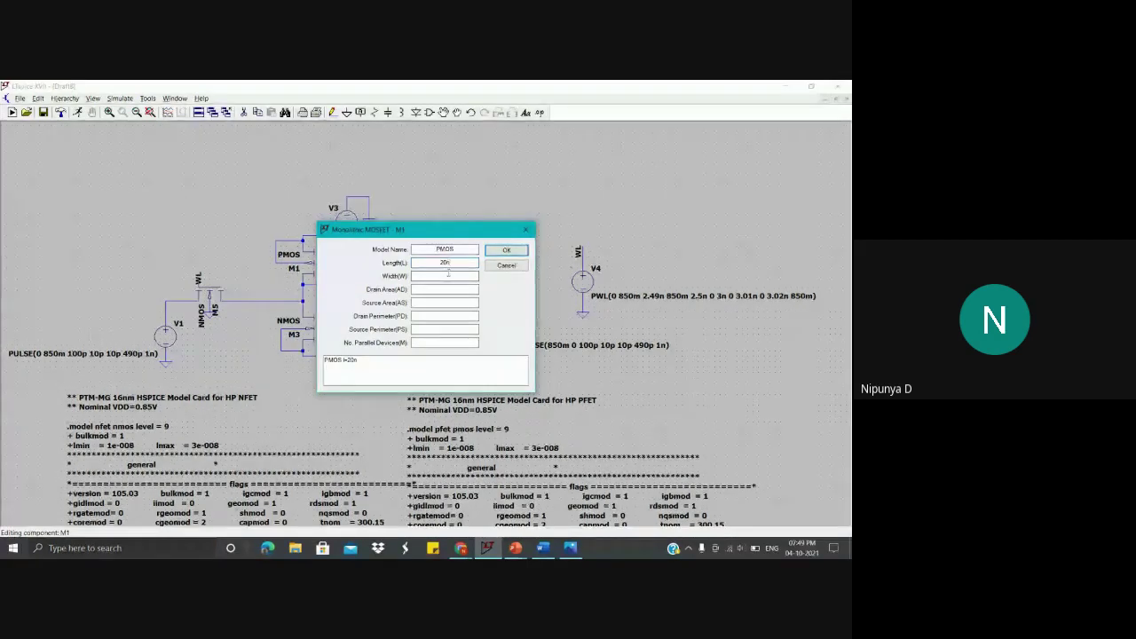
type("320n")
left_click(503, 251)
Step: Set PMOS transistor M2's length to 20n and width to 320n
right_click(396, 264)
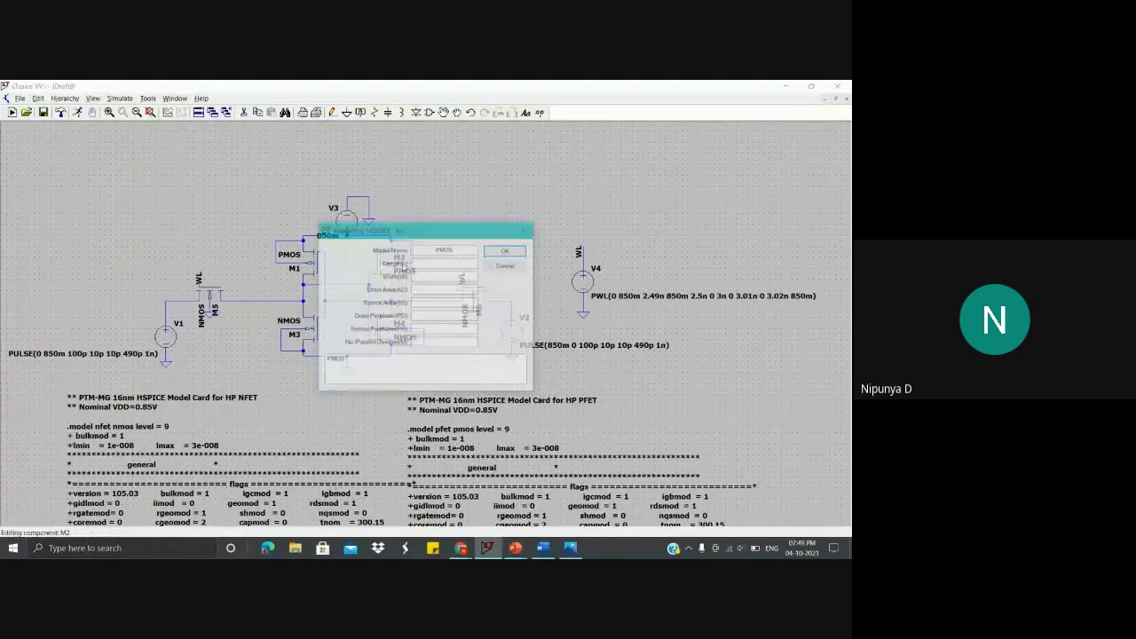
left_click(447, 263)
type("20")
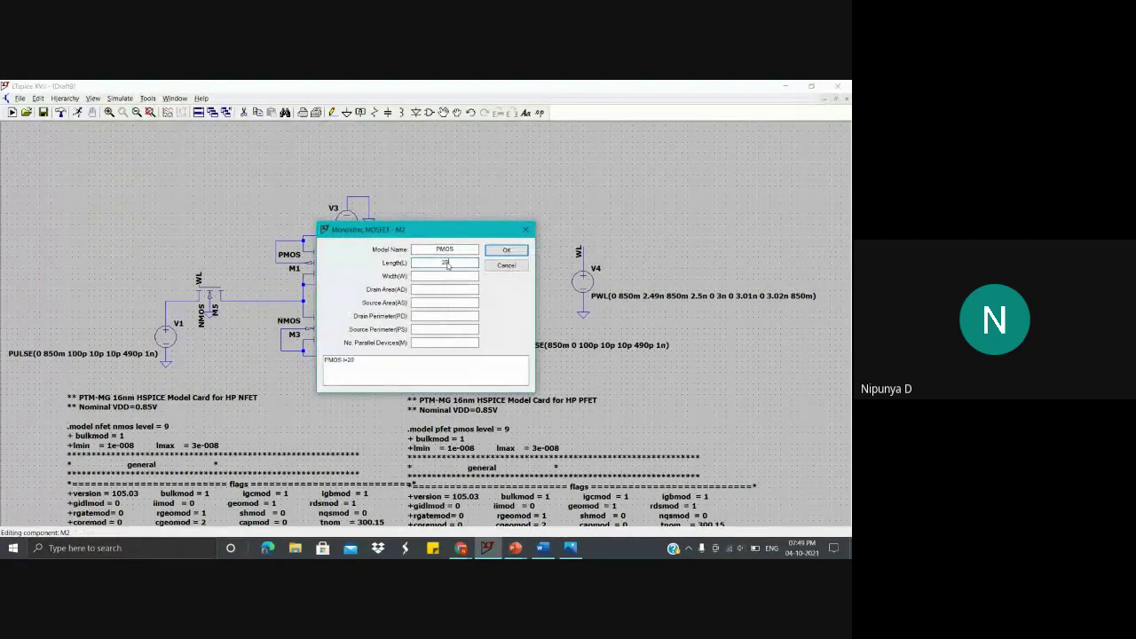
type("n")
left_click(447, 276)
type("32")
left_click(507, 250)
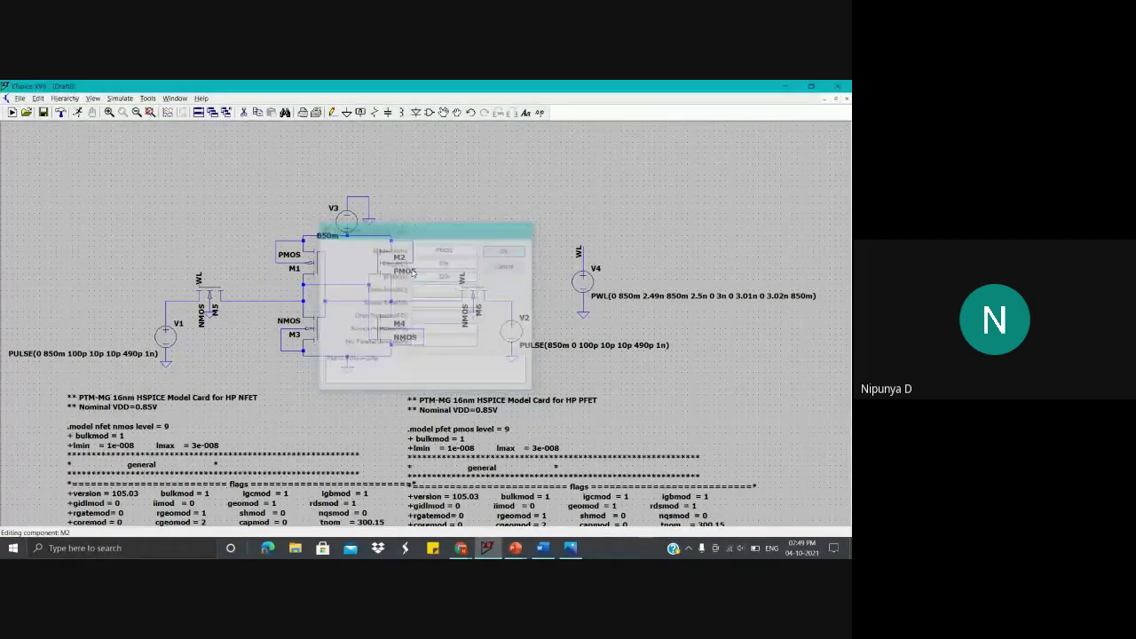
Step: Set NMOS transistor M3's length to 20n and width to 320n
right_click(313, 328)
left_click(424, 264)
type("2")
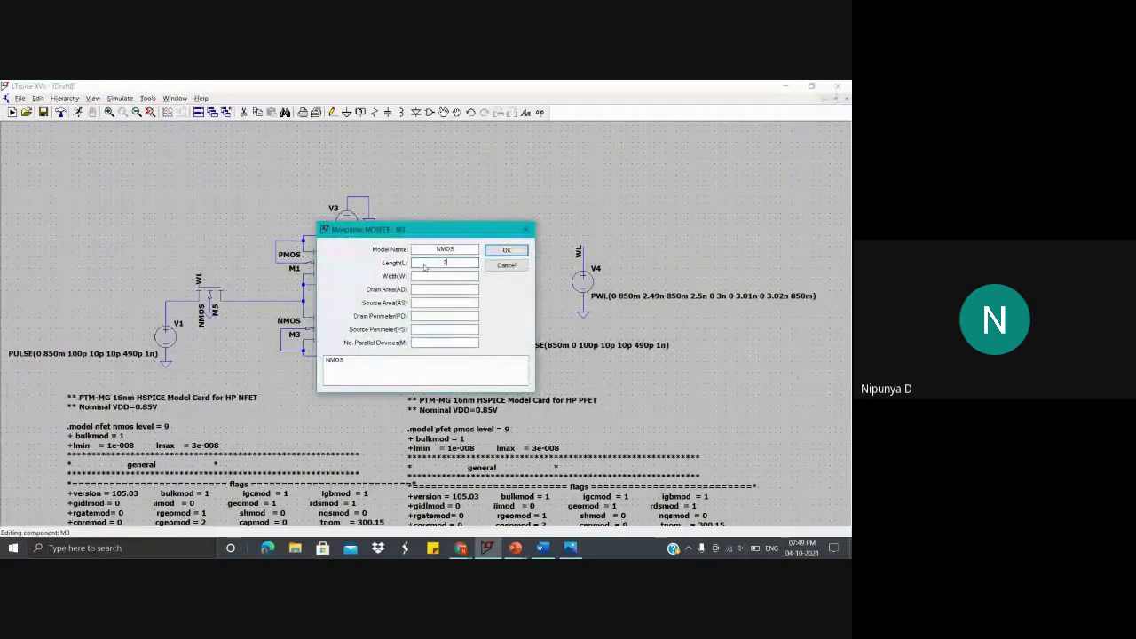
type("0n")
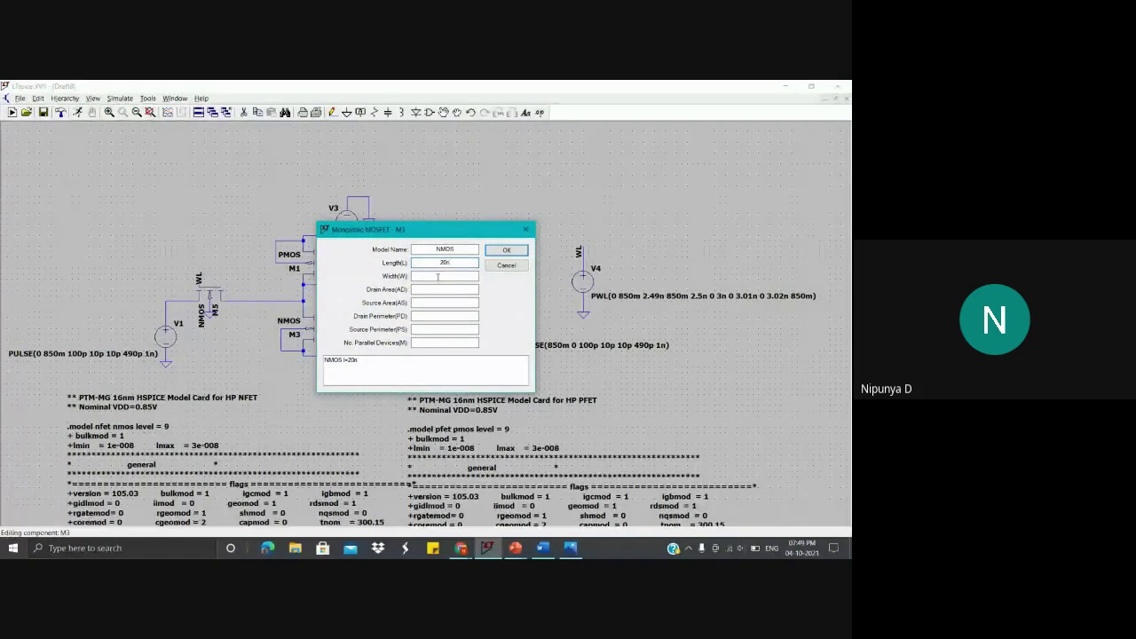
left_click(438, 277)
type("320n")
key("Return")
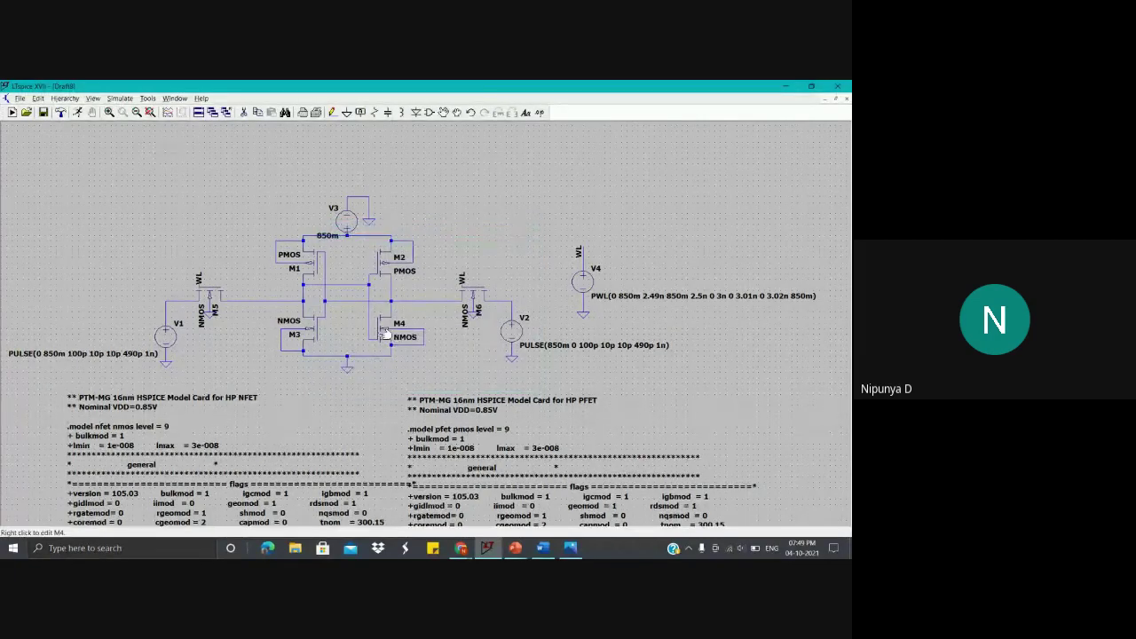
Step: Set NMOS transistor M4's length to 20n and width to 320n, and recheck its settings
right_click(445, 311)
left_click(452, 263)
type("2")
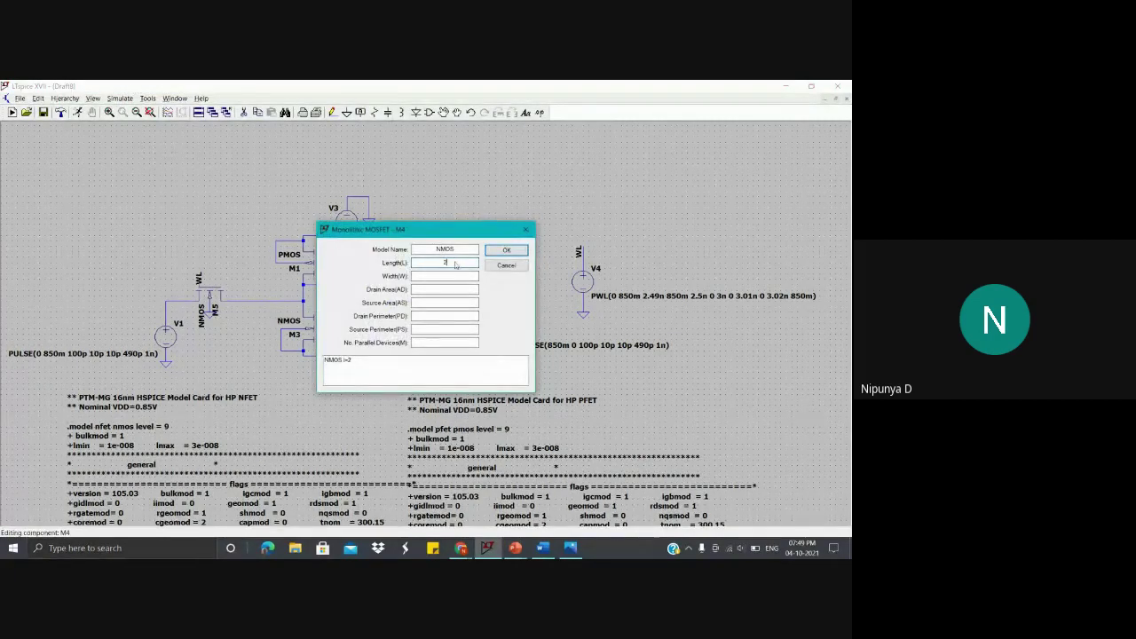
type("0n")
left_click(451, 278)
type("320n")
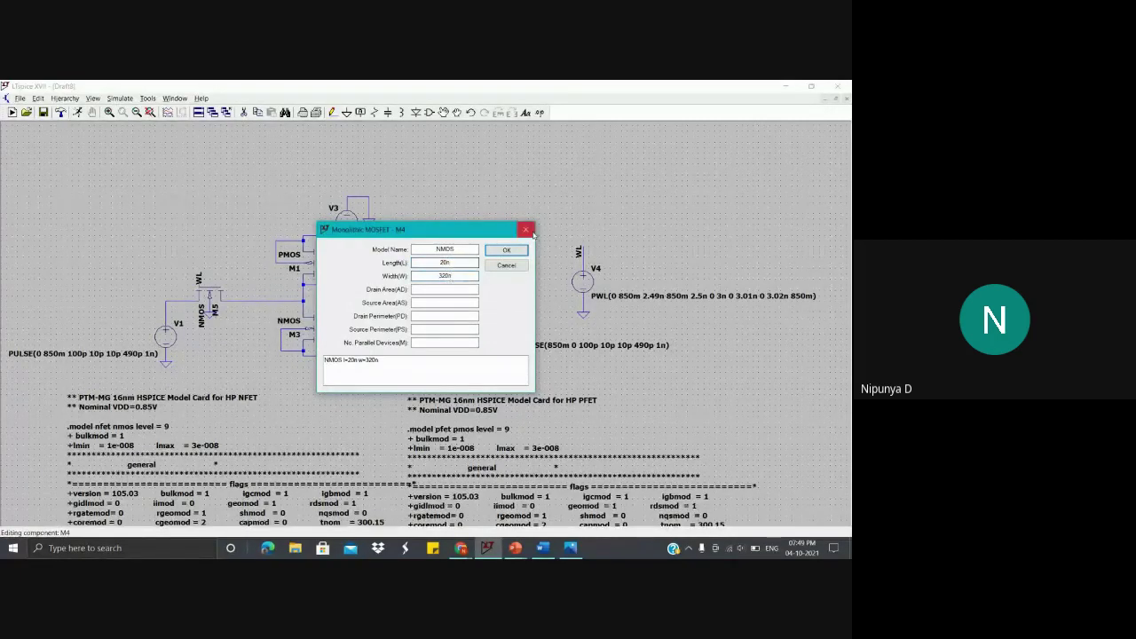
key("Return")
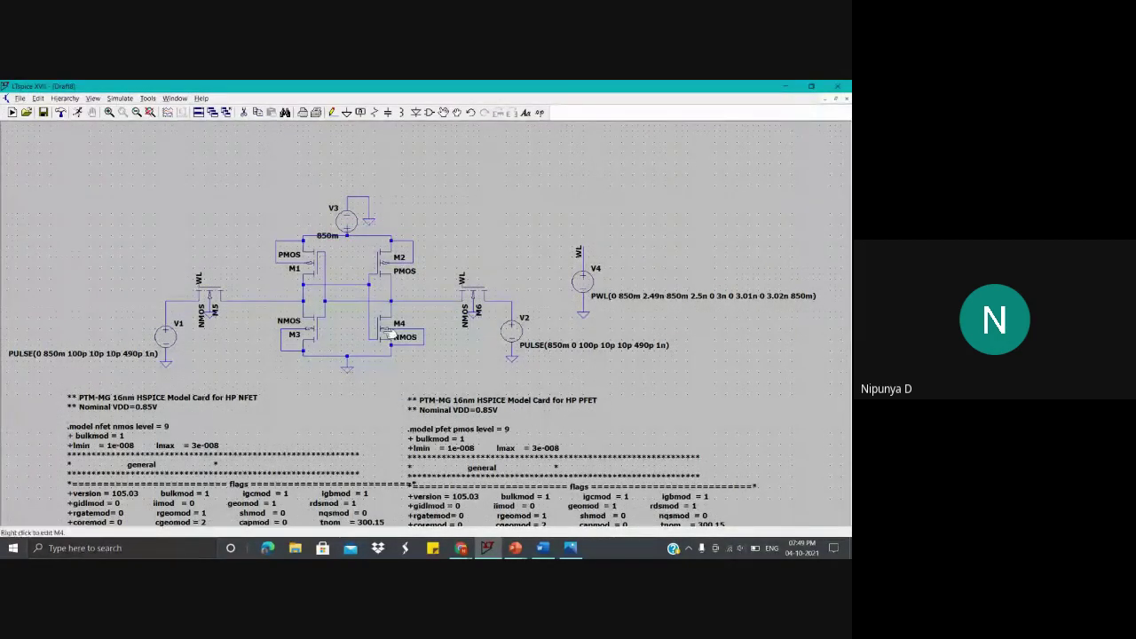
right_click(387, 326)
left_click(514, 251)
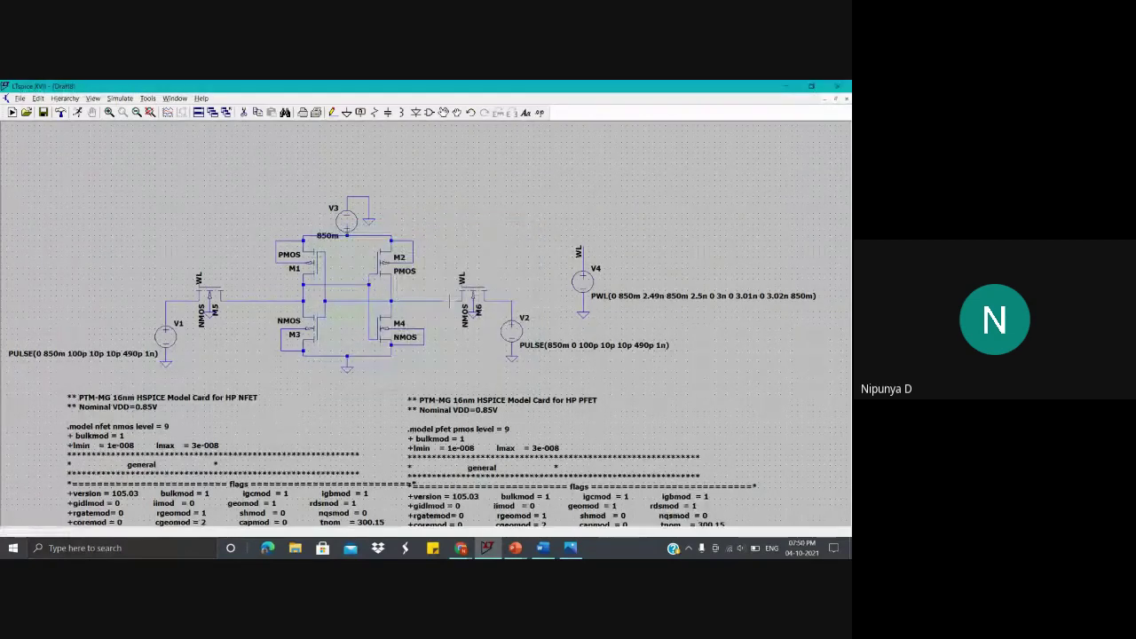
Step: Set NMOS access transistor M6's length to 20n and width to 320n
right_click(475, 293)
left_click(440, 262)
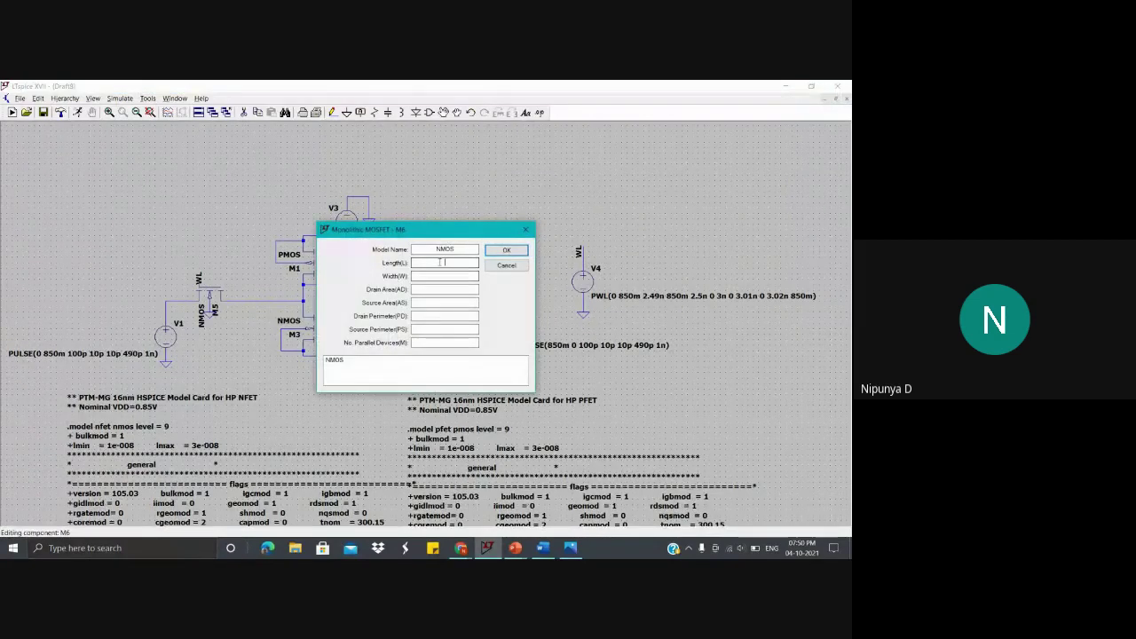
type("20n")
left_click(453, 276)
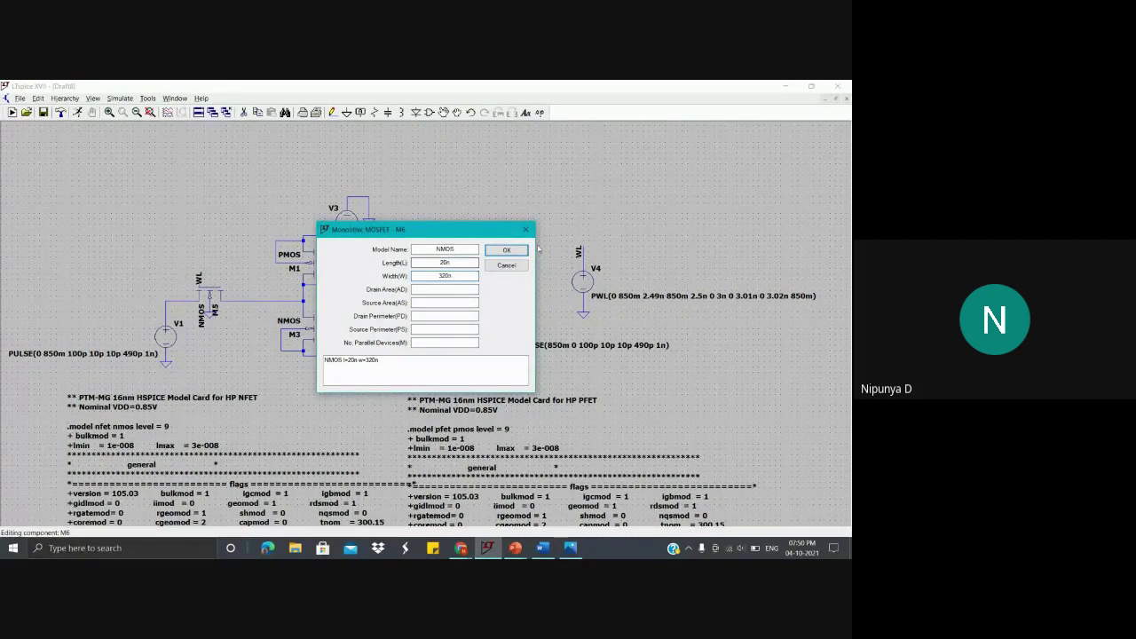
left_click(507, 249)
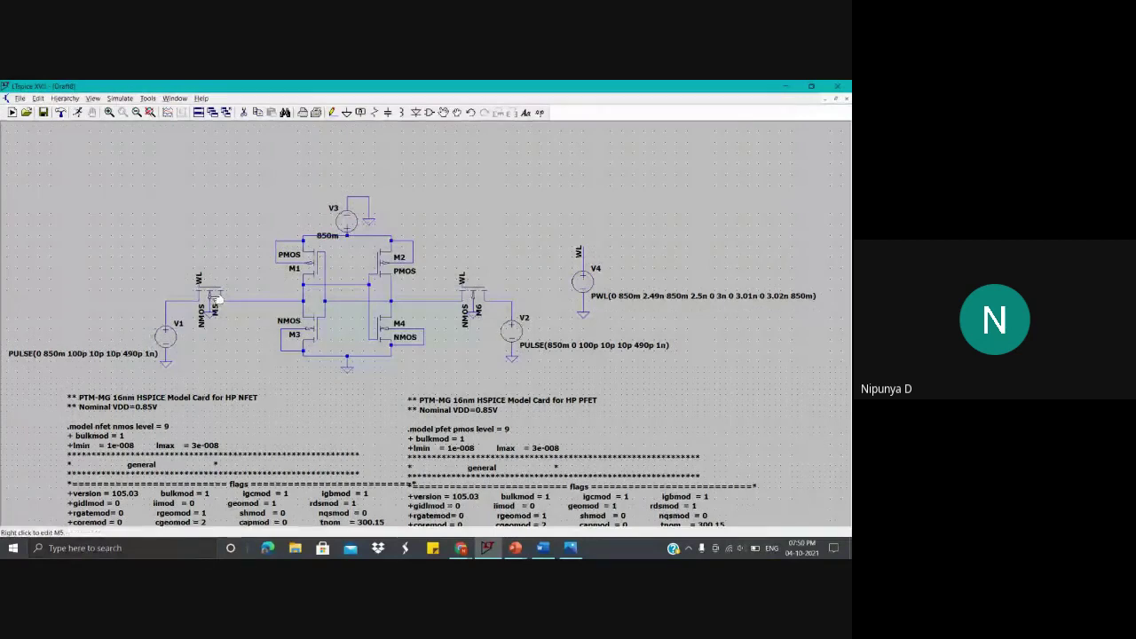
Step: Set NMOS access transistor M5's length to 20n and width to 320n
right_click(213, 300)
left_click(440, 263)
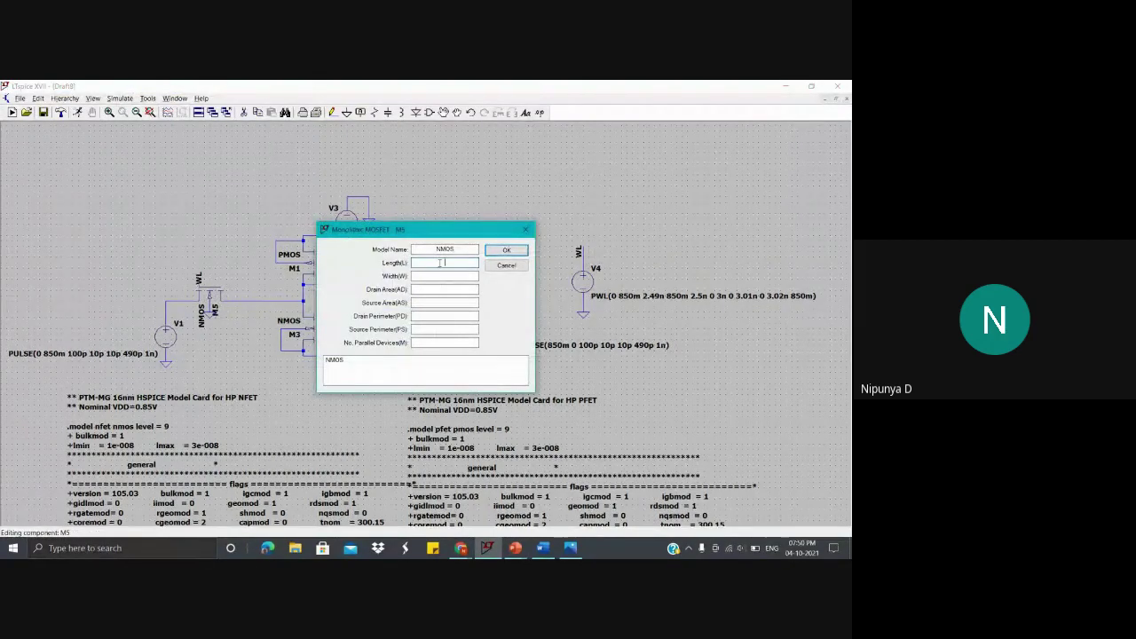
type("20n")
left_click(454, 277)
type("320n")
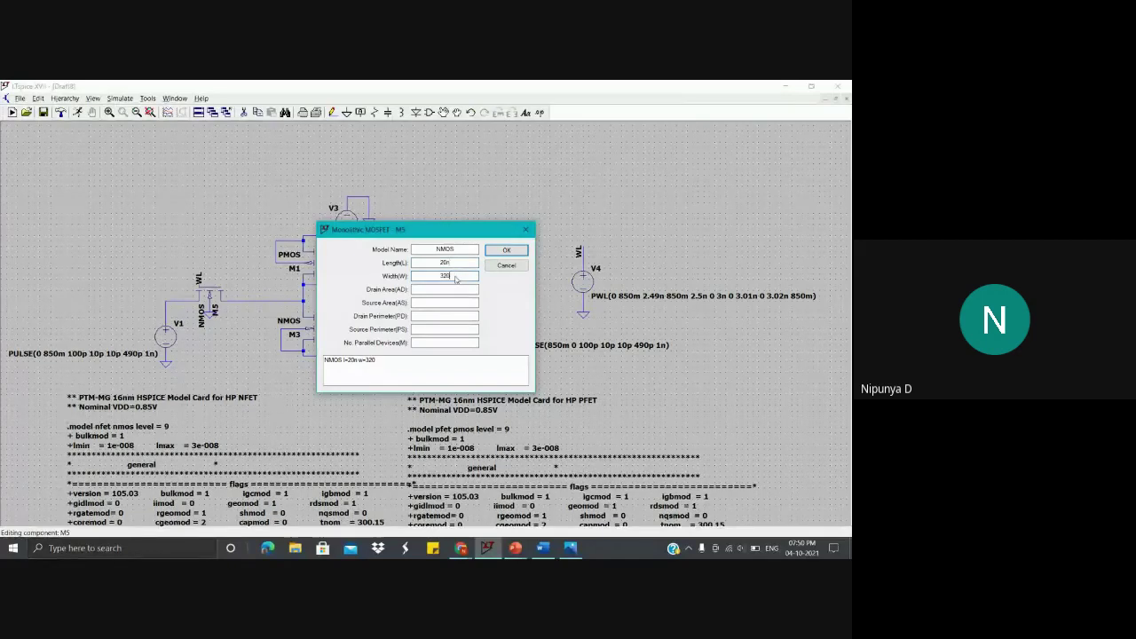
left_click(523, 251)
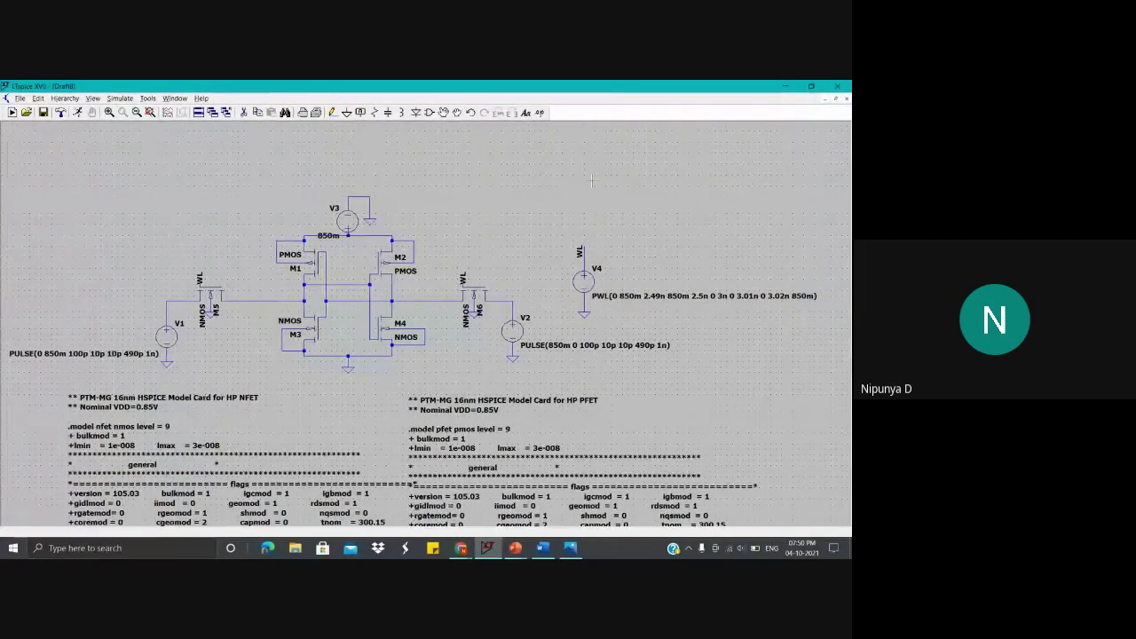
Step: Define a transient analysis with a stop time of 8n and place its directive between source V1 and the NFET model card
left_click_drag(582, 180, 603, 175)
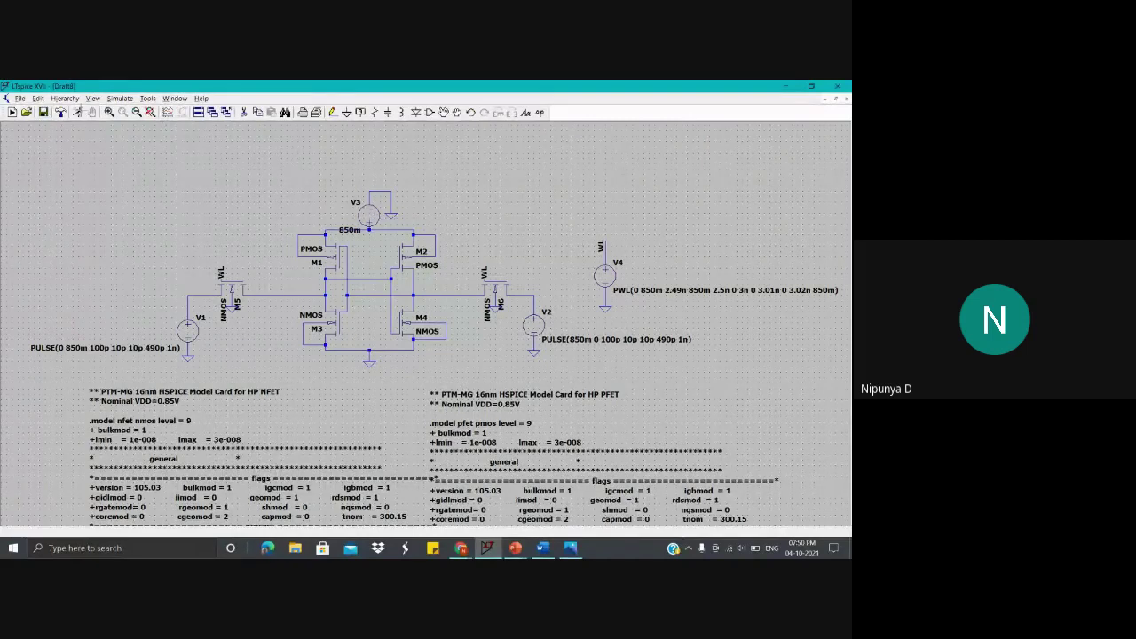
left_click(113, 99)
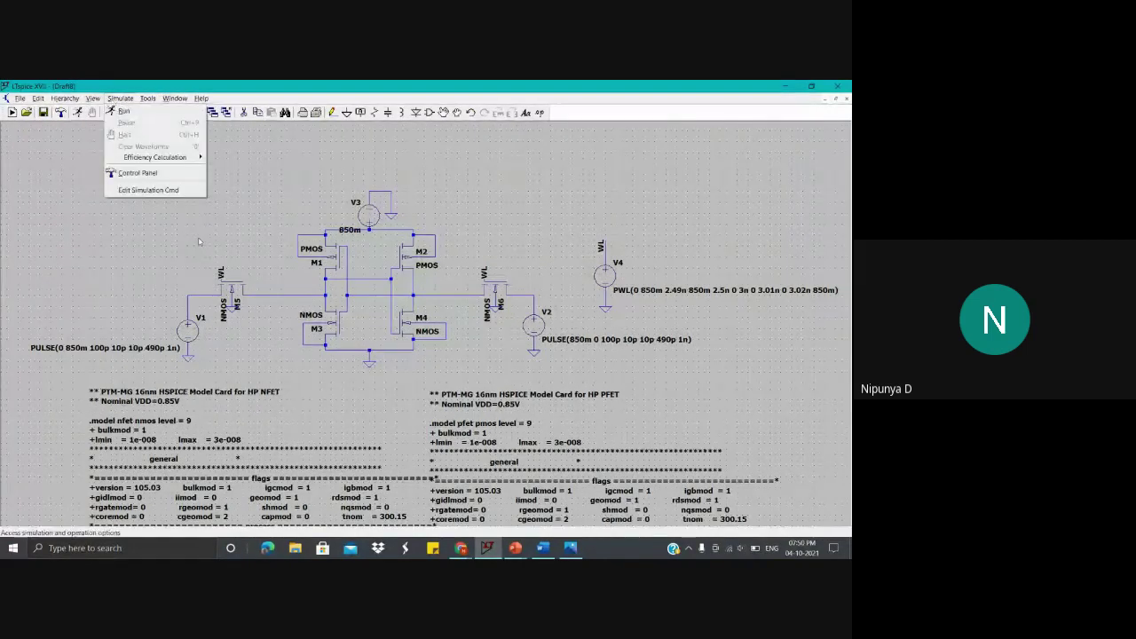
left_click(182, 192)
left_click(318, 235)
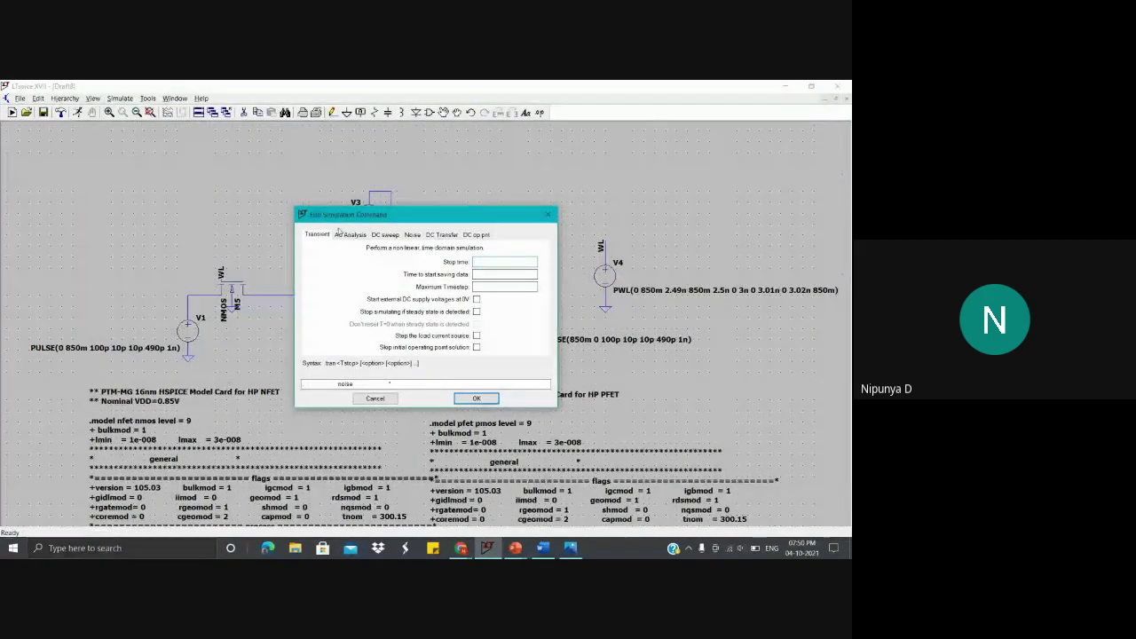
left_click(509, 262)
type("8")
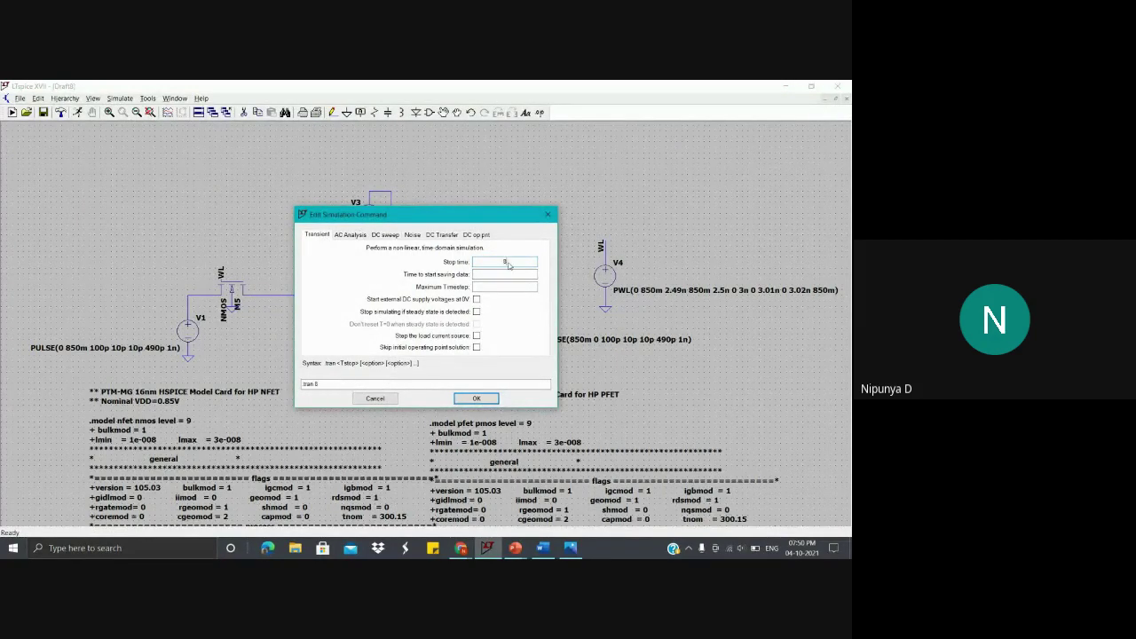
type("n")
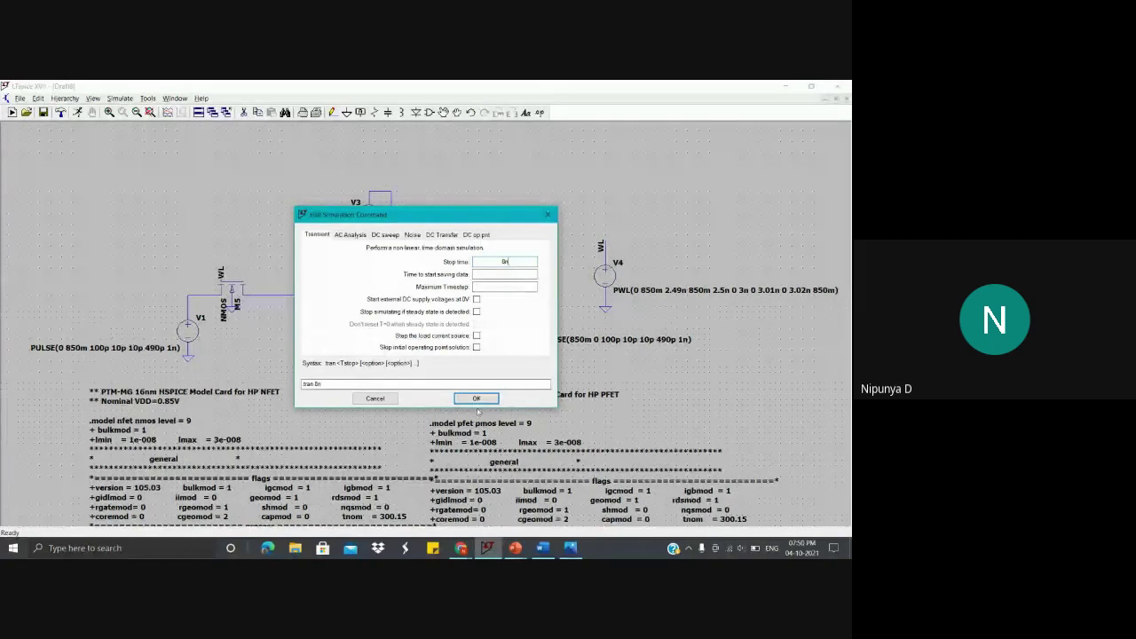
left_click(477, 399)
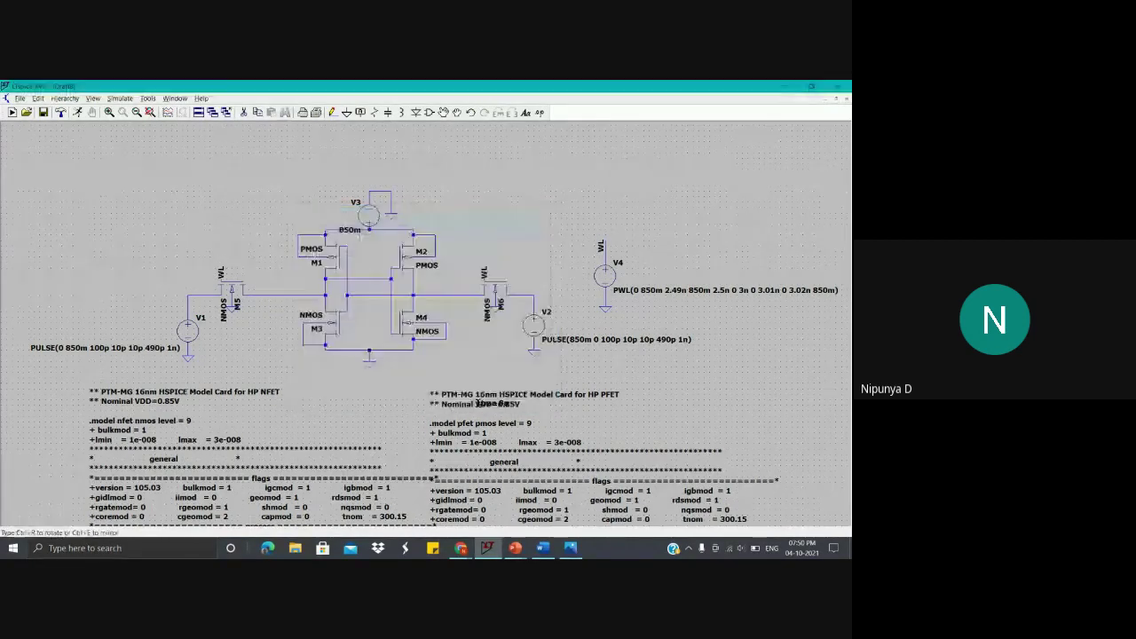
left_click(224, 364)
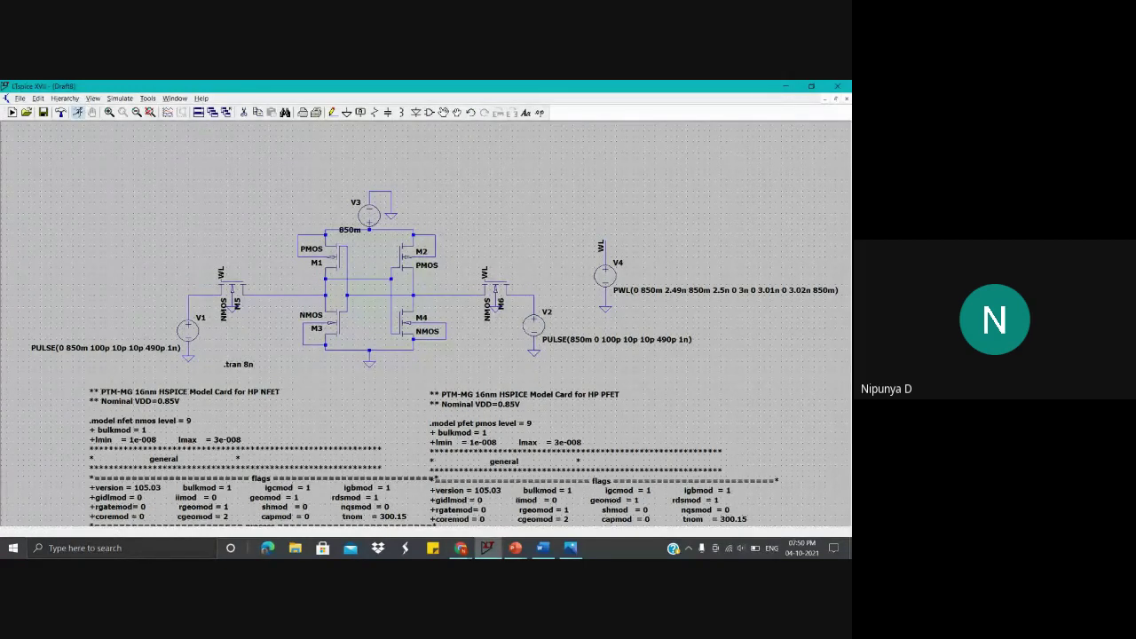
Step: Run the transient simulation, close its empty waveform window and maximize the schematic again
left_click(78, 113)
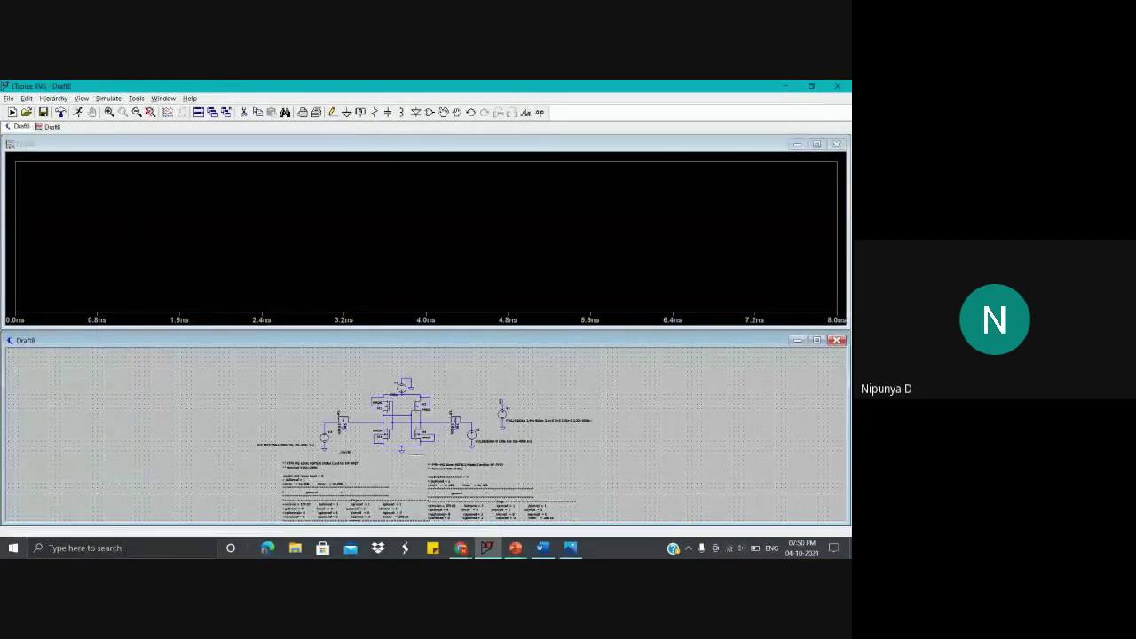
scroll(414, 443, "down", 2)
scroll(413, 443, "up", 3)
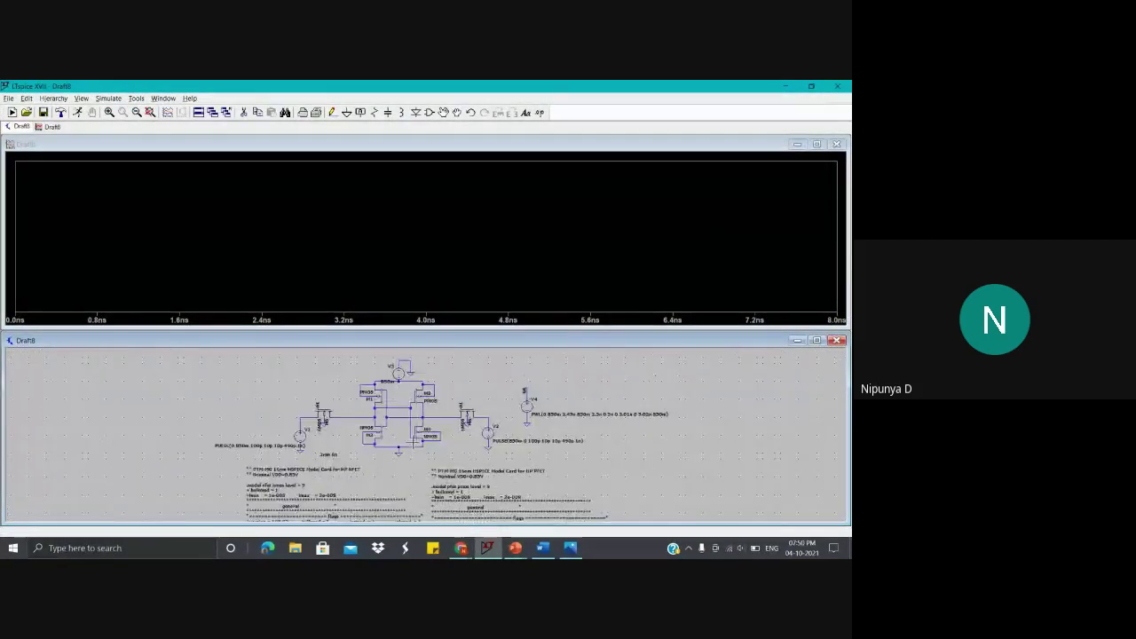
scroll(404, 443, "up", 2)
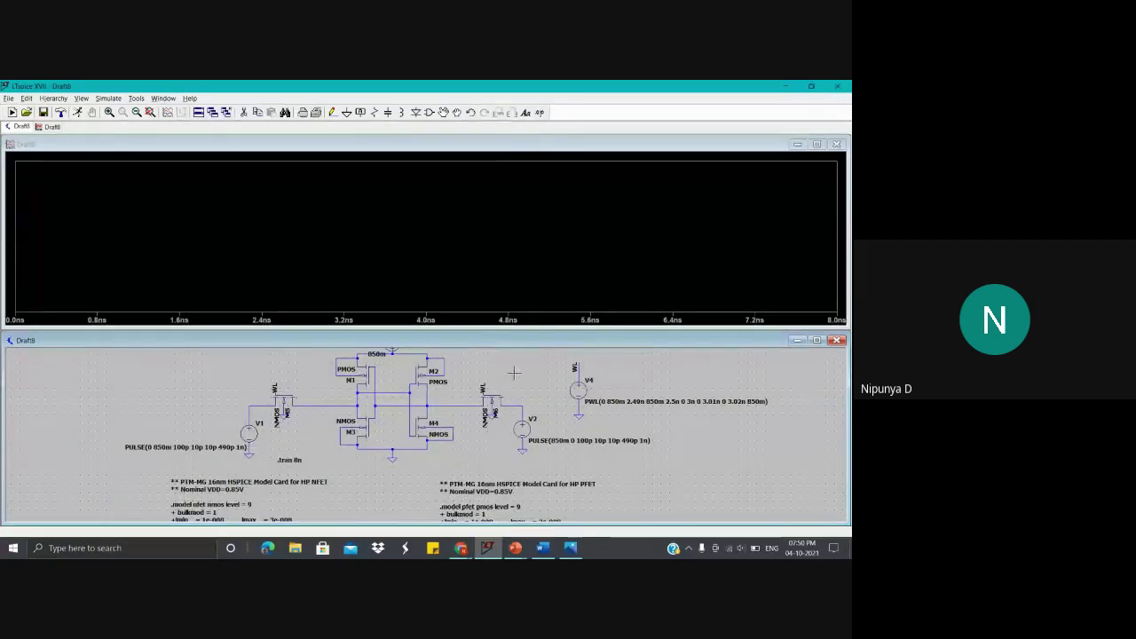
left_click_drag(514, 374, 517, 411)
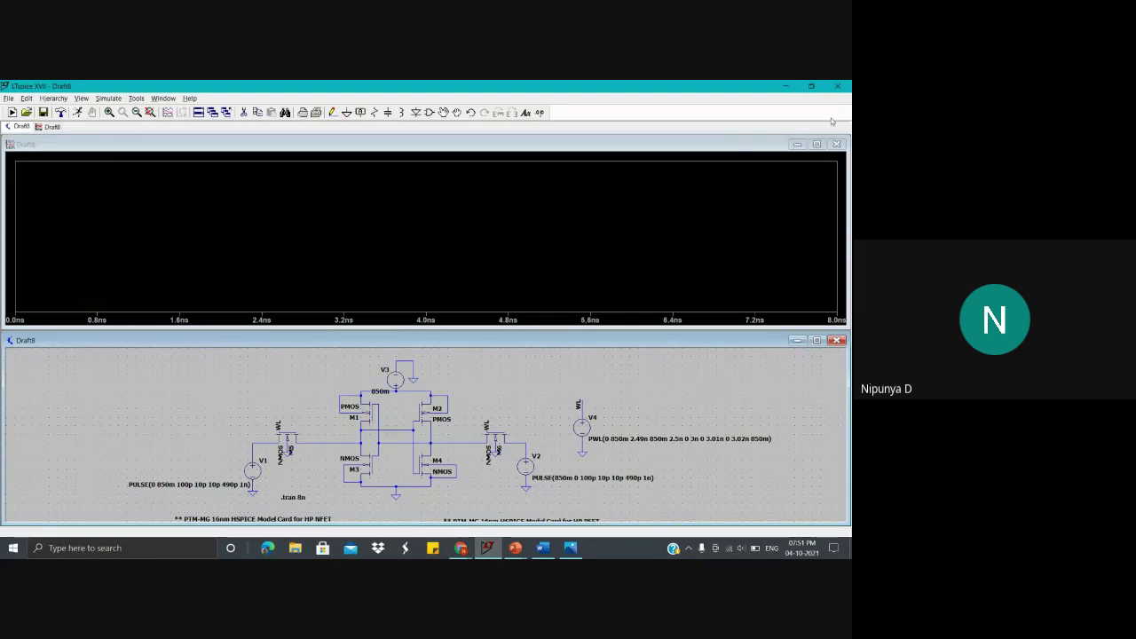
left_click(837, 144)
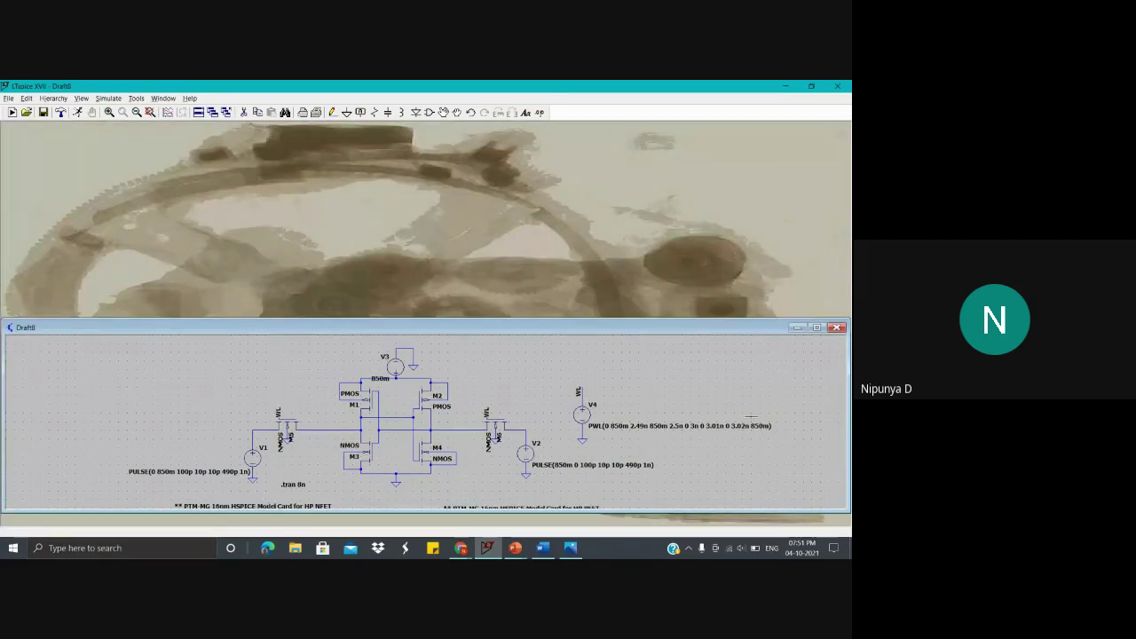
left_click(817, 327)
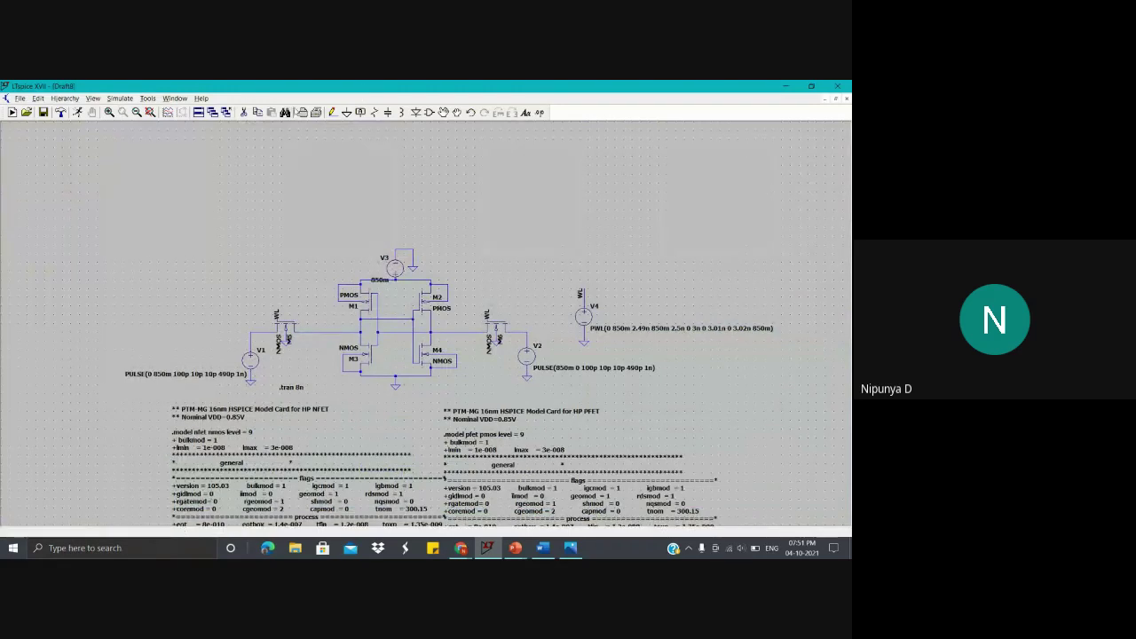
Step: Label the storage node between M5 and M1/M3 as Q and the one between M2/M4 and M6 as QB
left_click(360, 113)
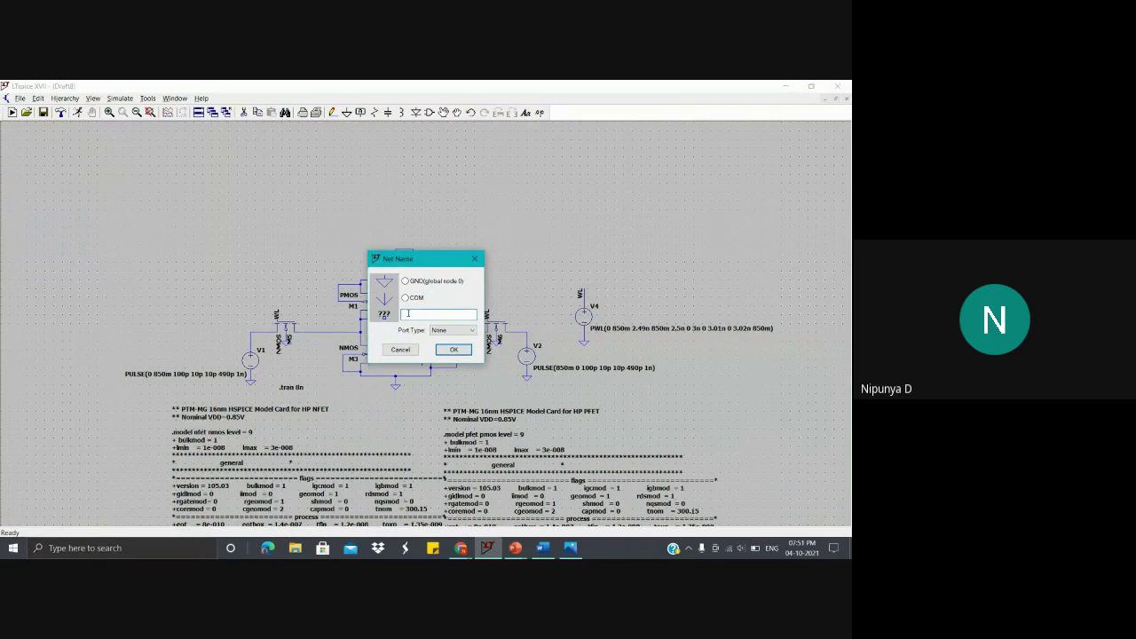
type("Q")
left_click(453, 349)
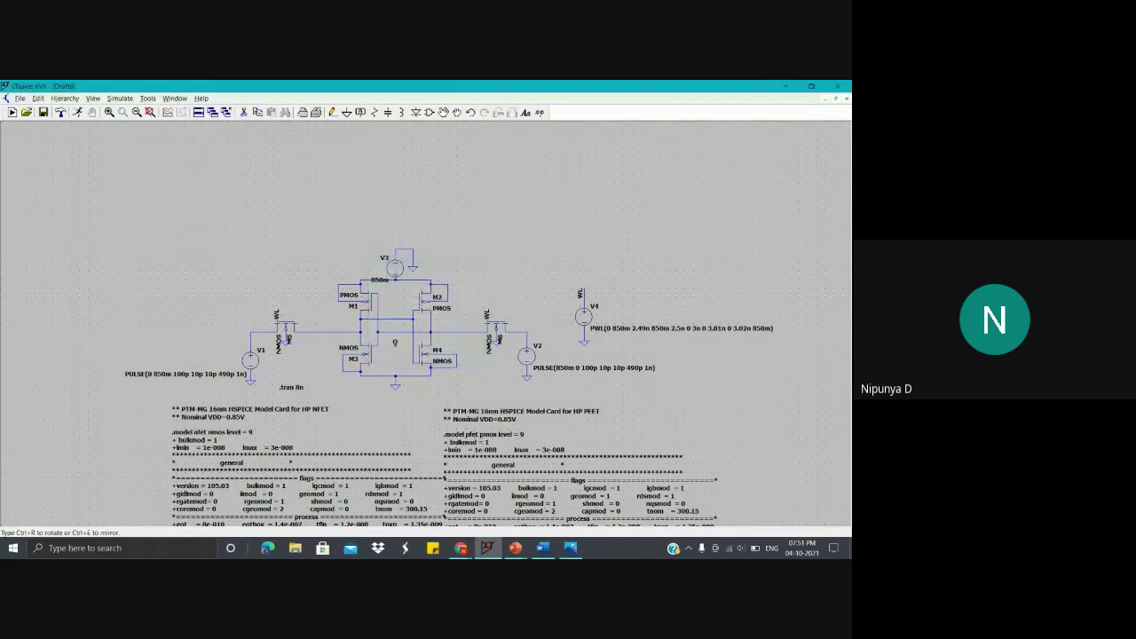
left_click(343, 329)
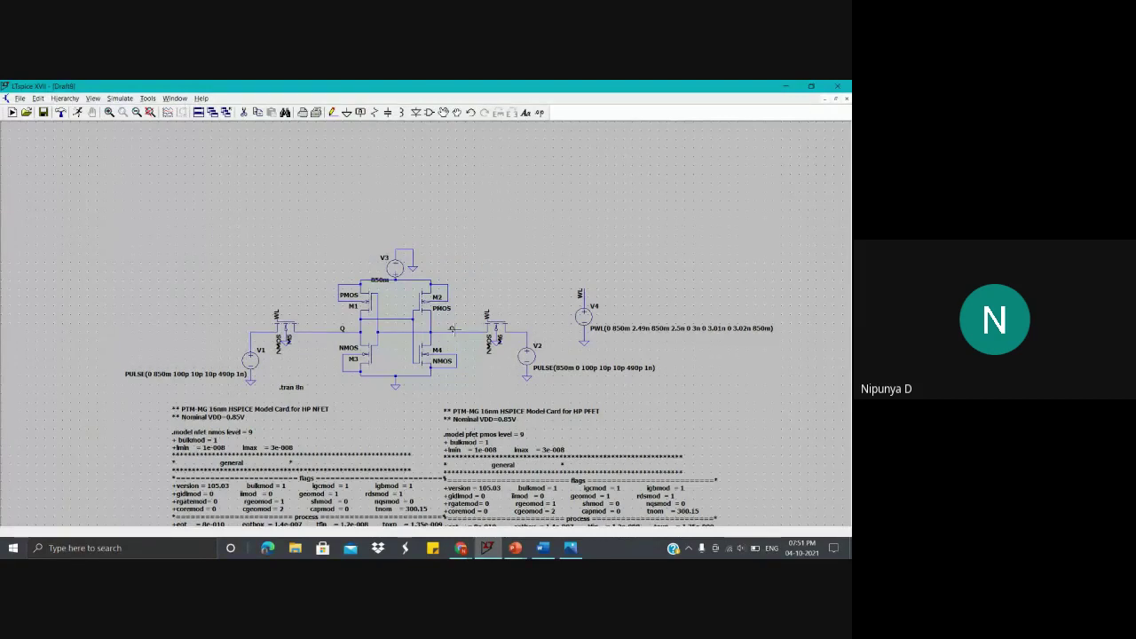
left_click(452, 329)
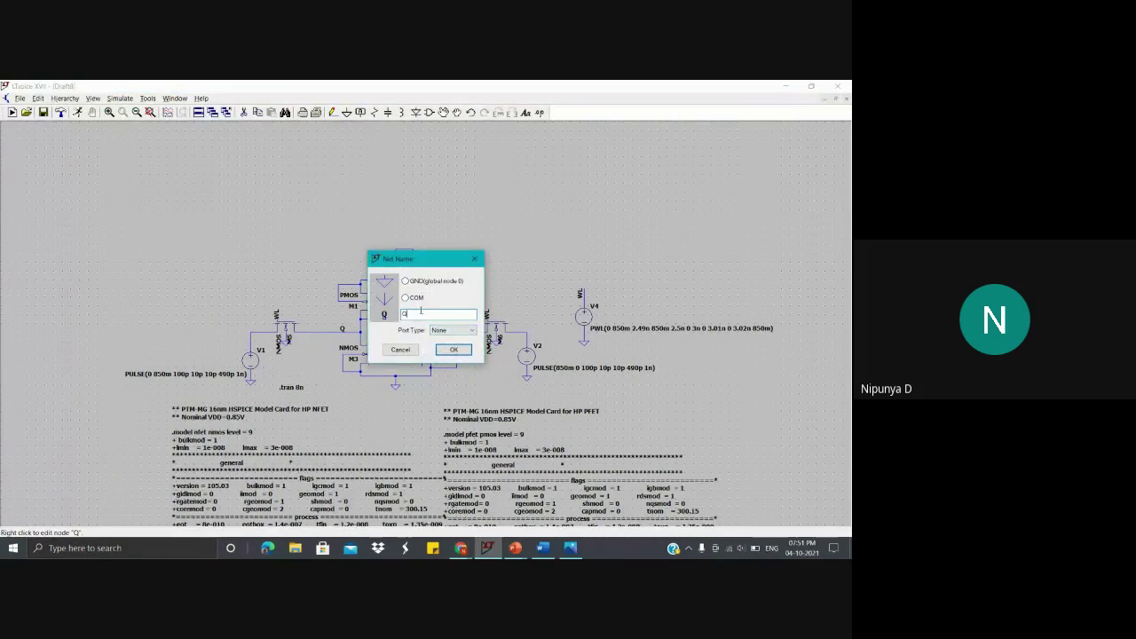
type("B")
left_click(454, 350)
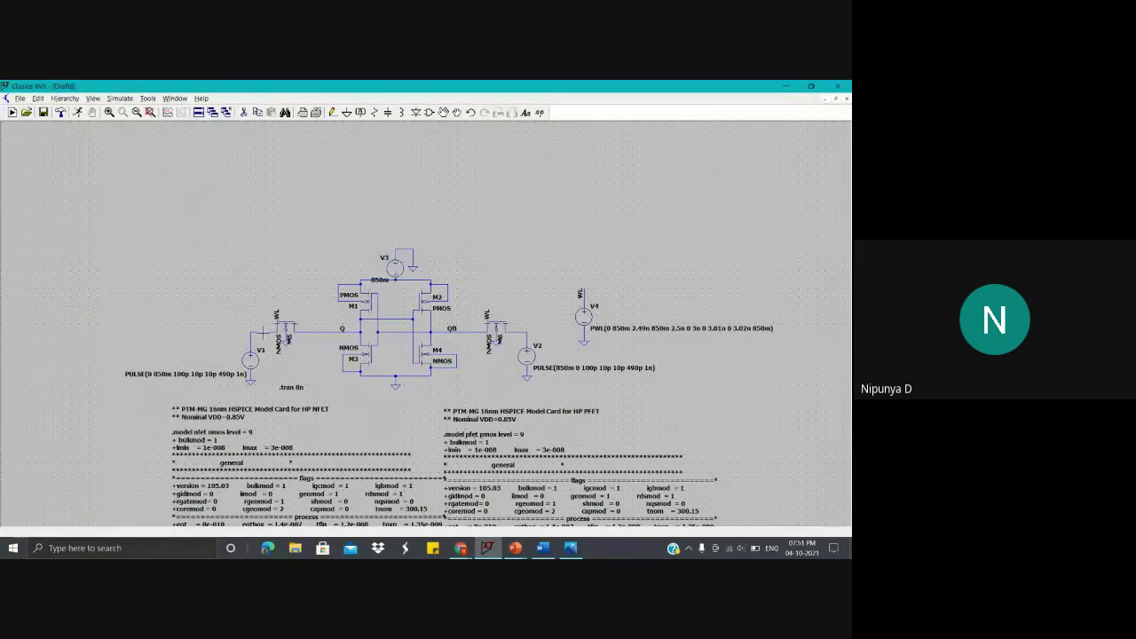
Step: Label the net between source V1 and access transistor M5 as BL
right_click(255, 335)
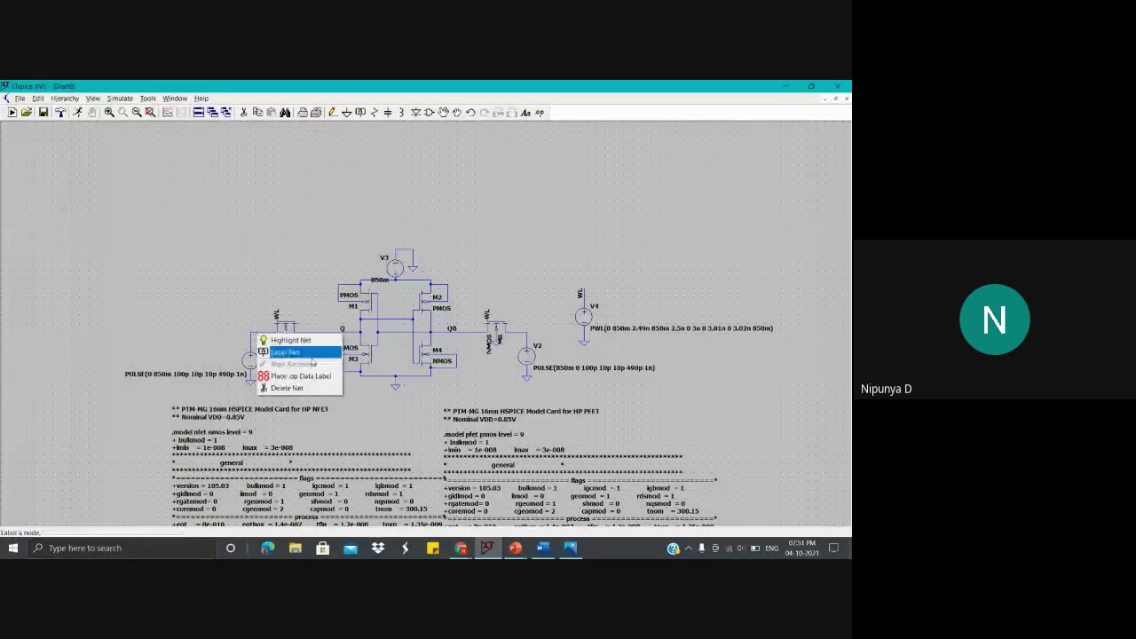
left_click(293, 283)
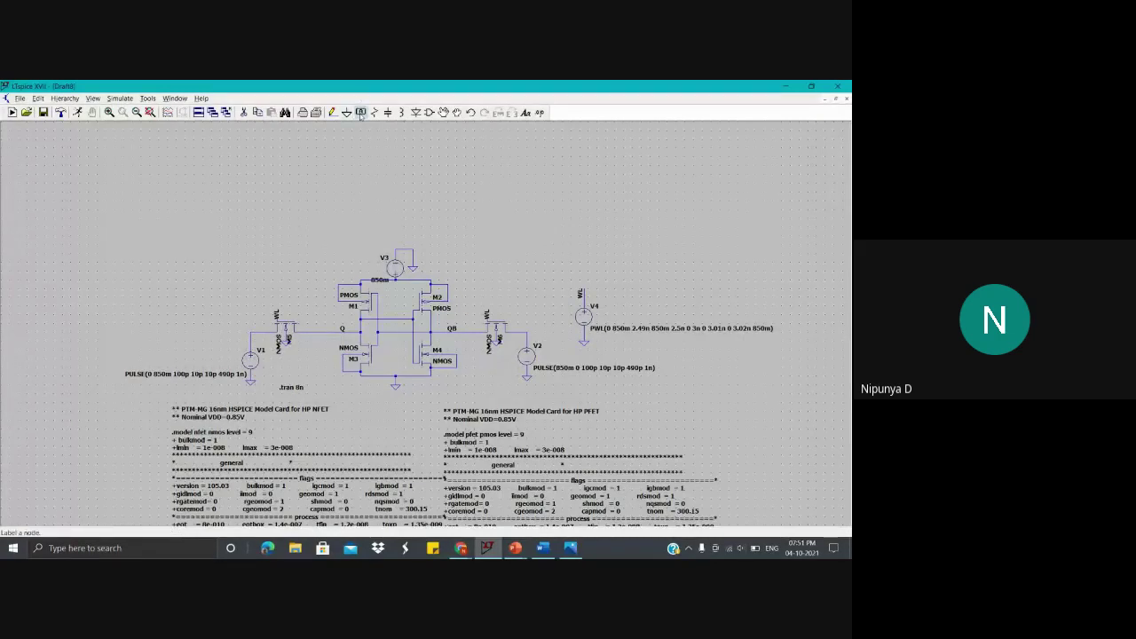
left_click(360, 112)
type("BL")
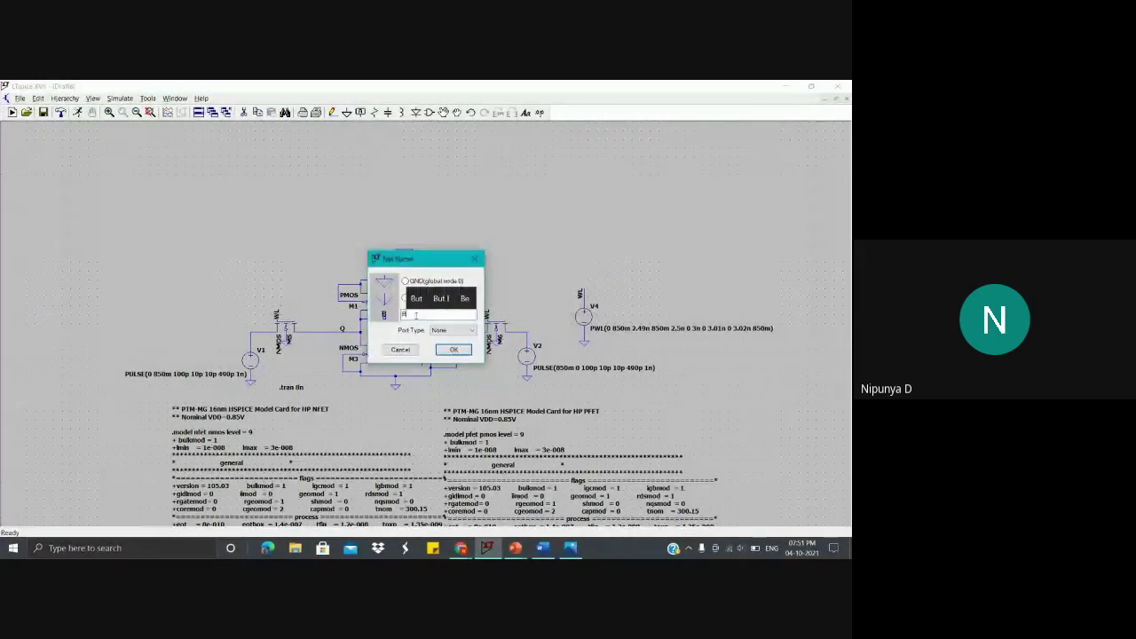
left_click(453, 349)
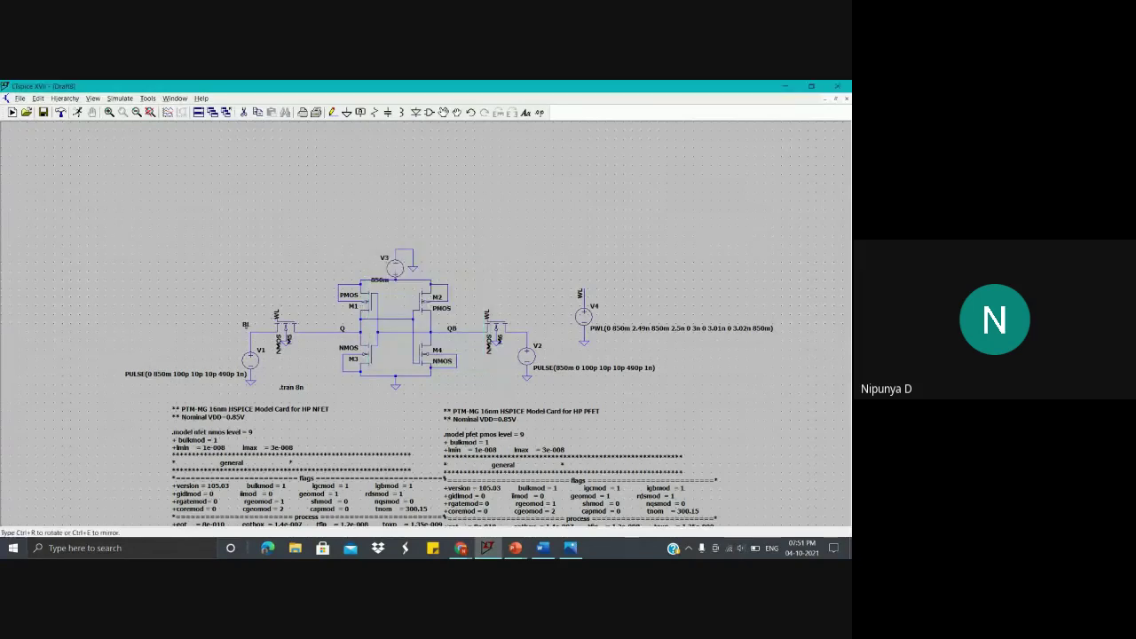
left_click(260, 332)
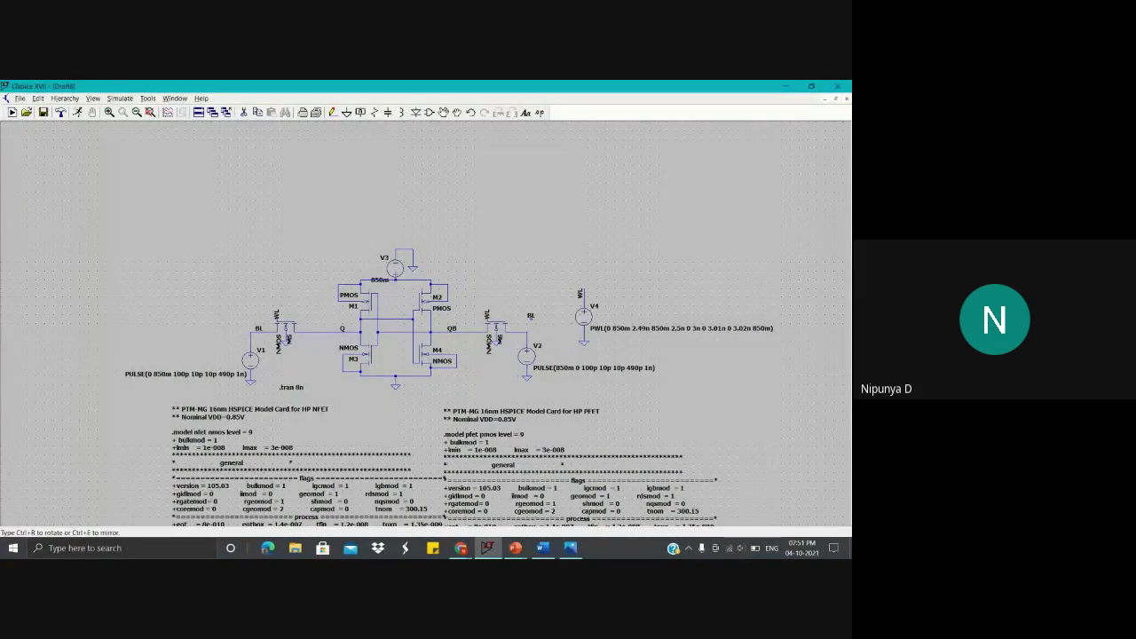
Step: Label the net between access transistor M6 and source V2 as BLB
left_click(360, 114)
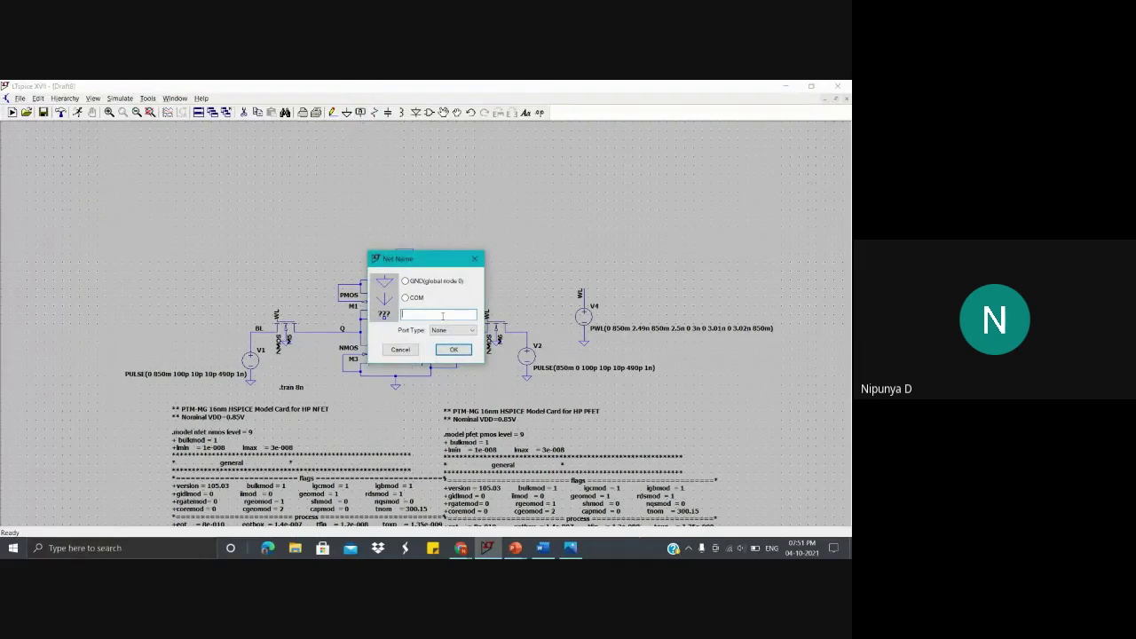
type("BLB")
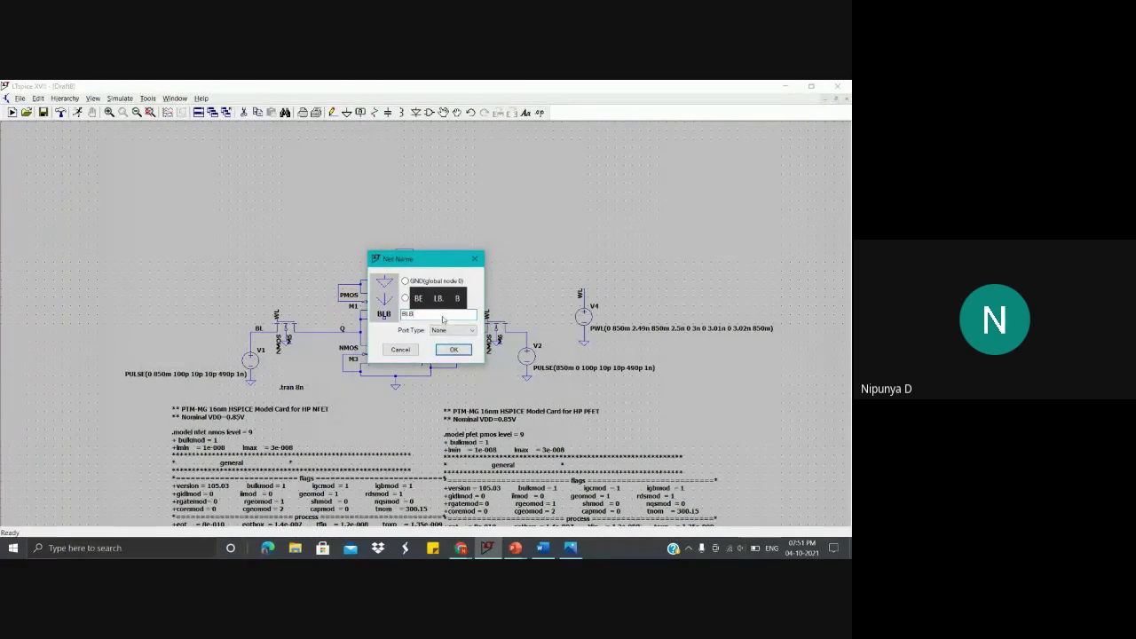
key("Return")
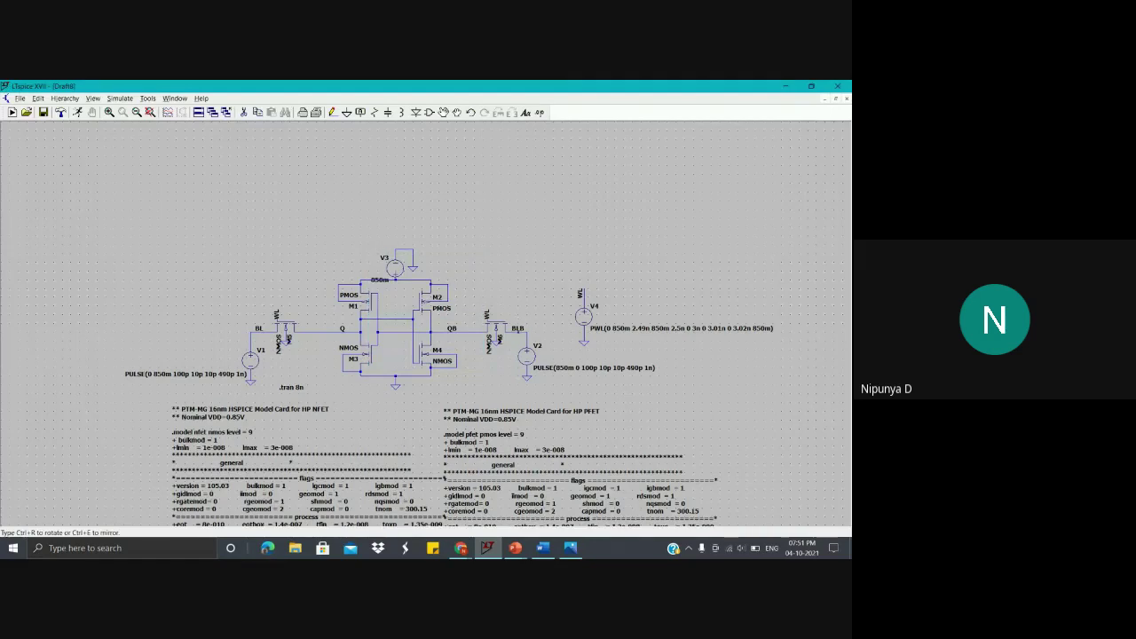
left_click(518, 329)
key("Escape")
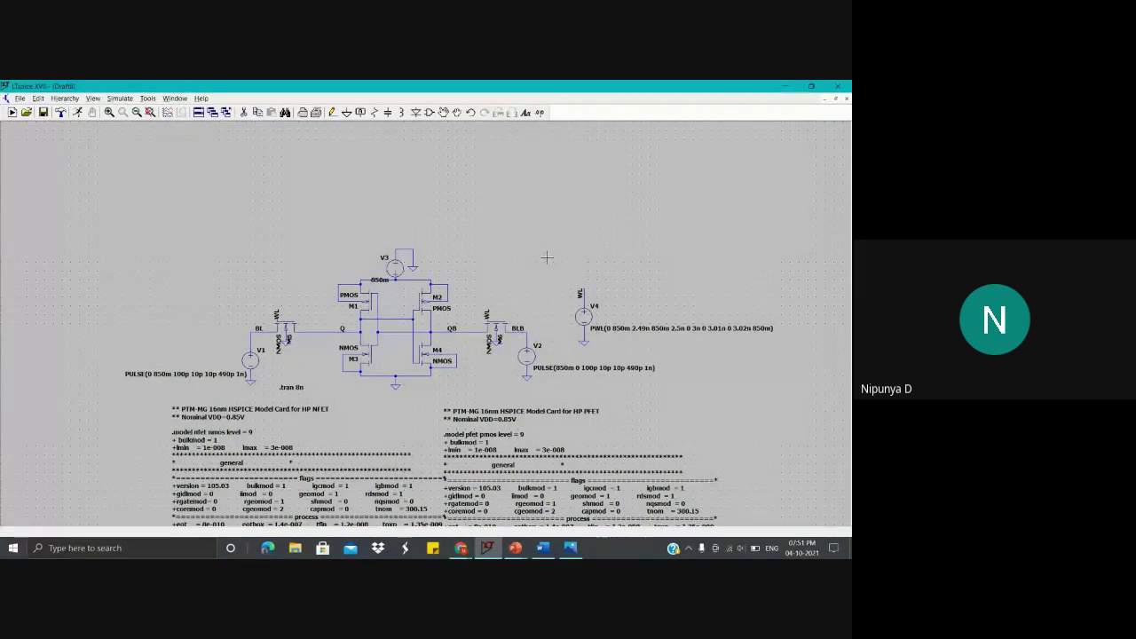
Step: Run the transient simulation and plot the voltages of the BL and BLB nets
left_click(78, 112)
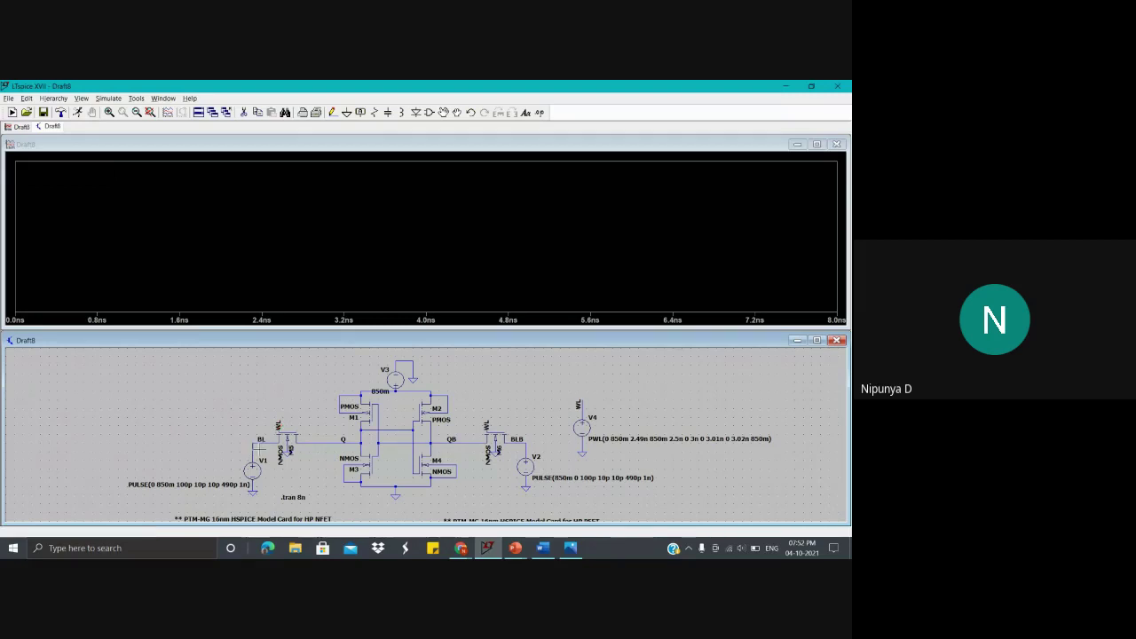
left_click(255, 451)
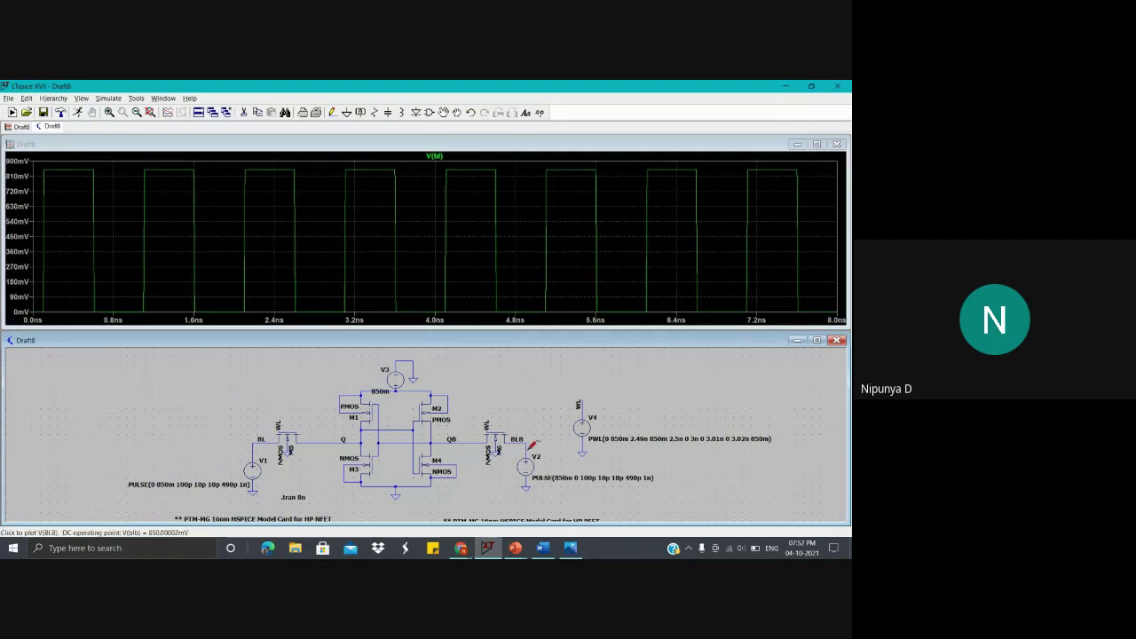
left_click(531, 444)
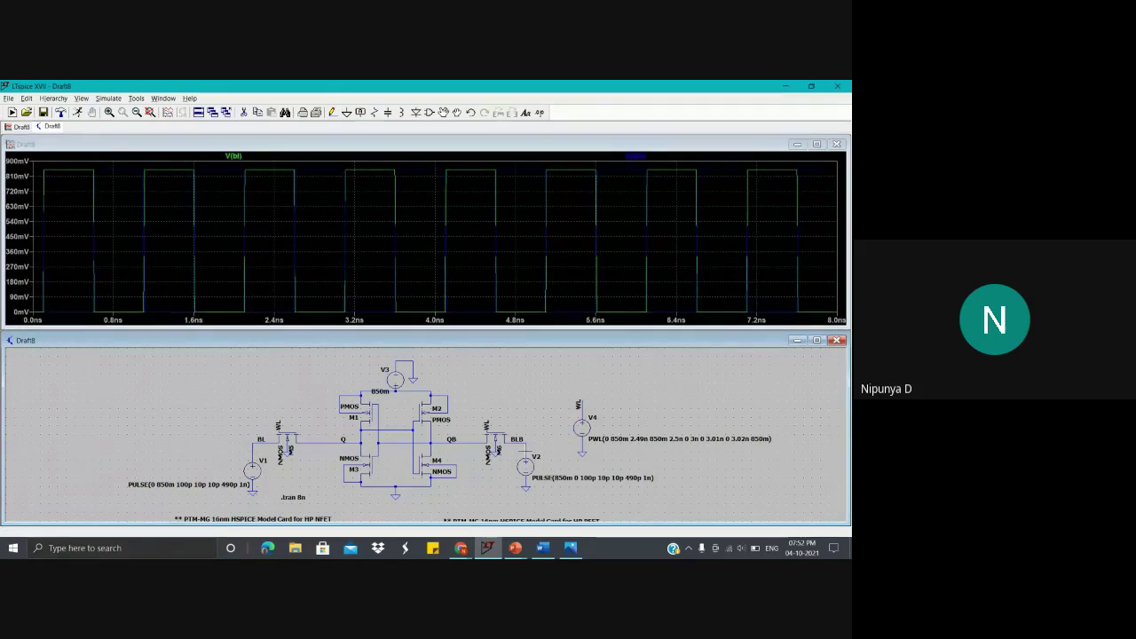
Step: Add a second plot pane and plot the voltages of the Q and QB nodes in it
right_click(459, 240)
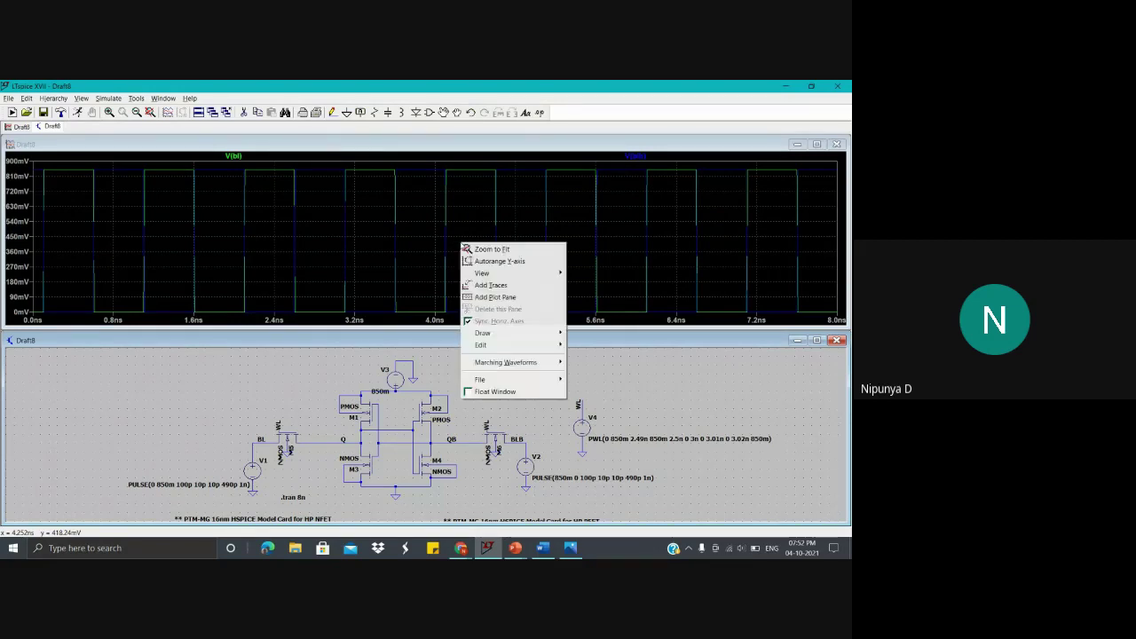
left_click(497, 298)
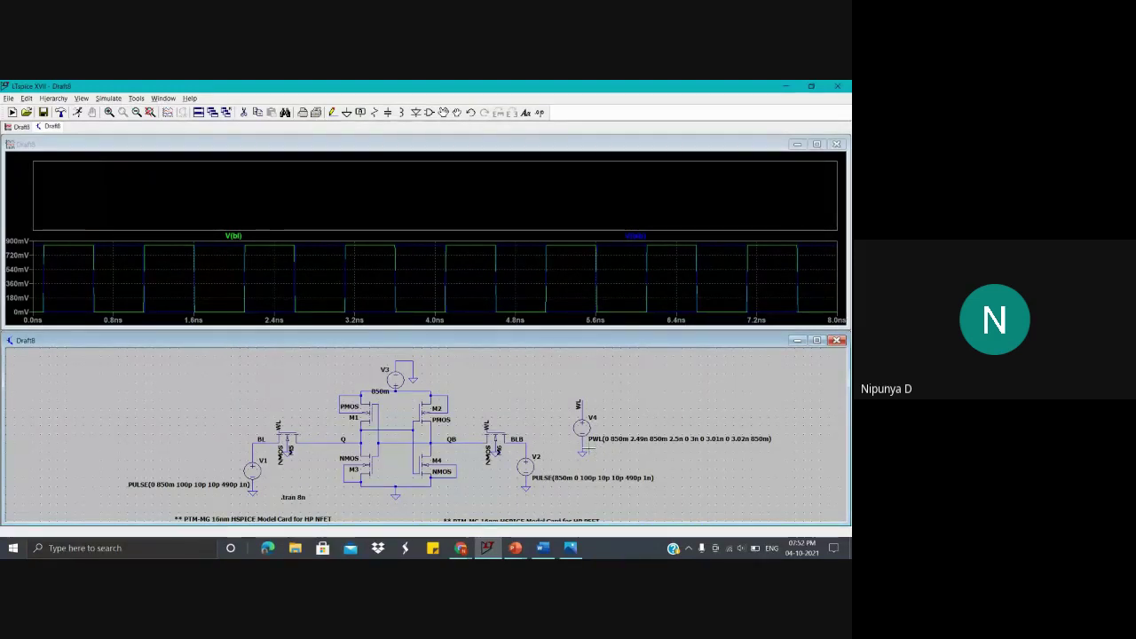
left_click(343, 439)
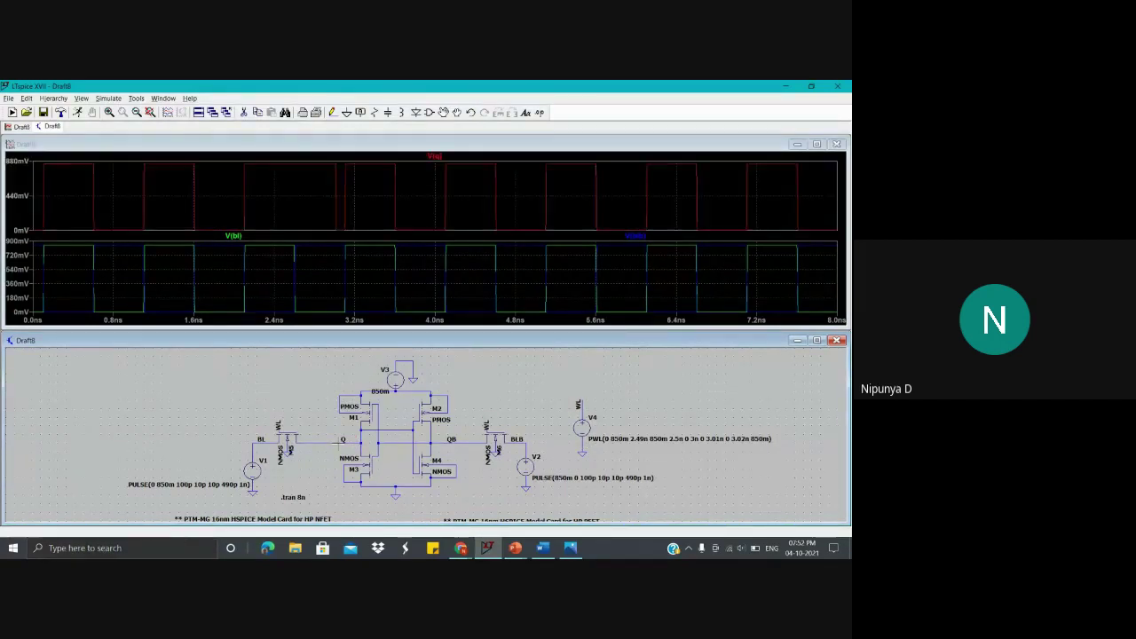
left_click(464, 438)
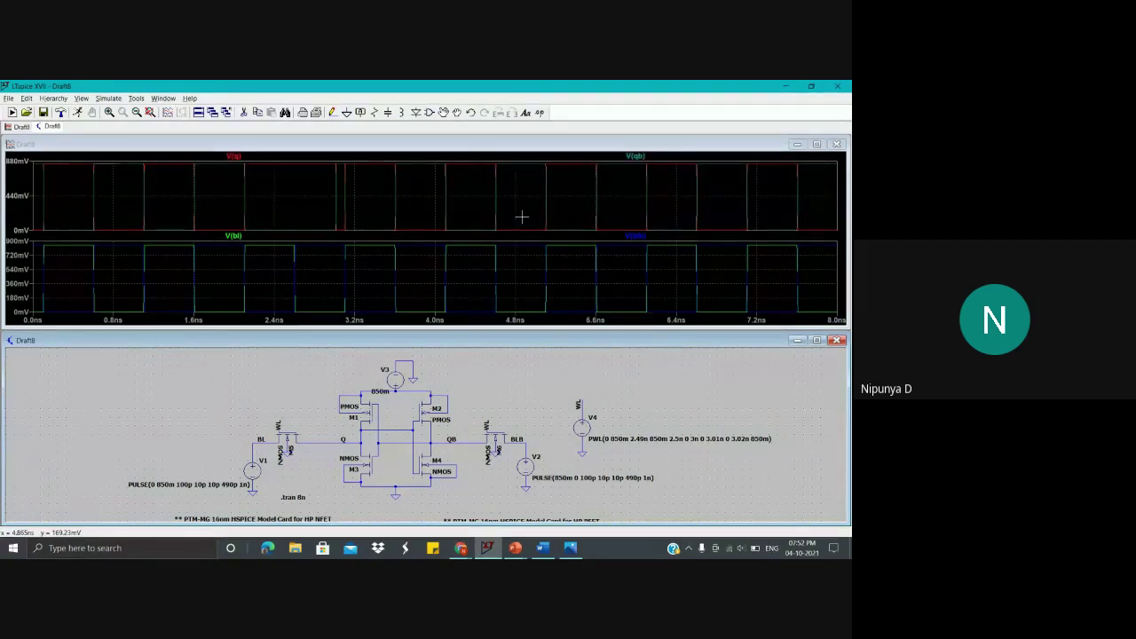
Step: Add a third plot pane, plot the WL net's voltage in it, and maximize the waveform window
right_click(421, 195)
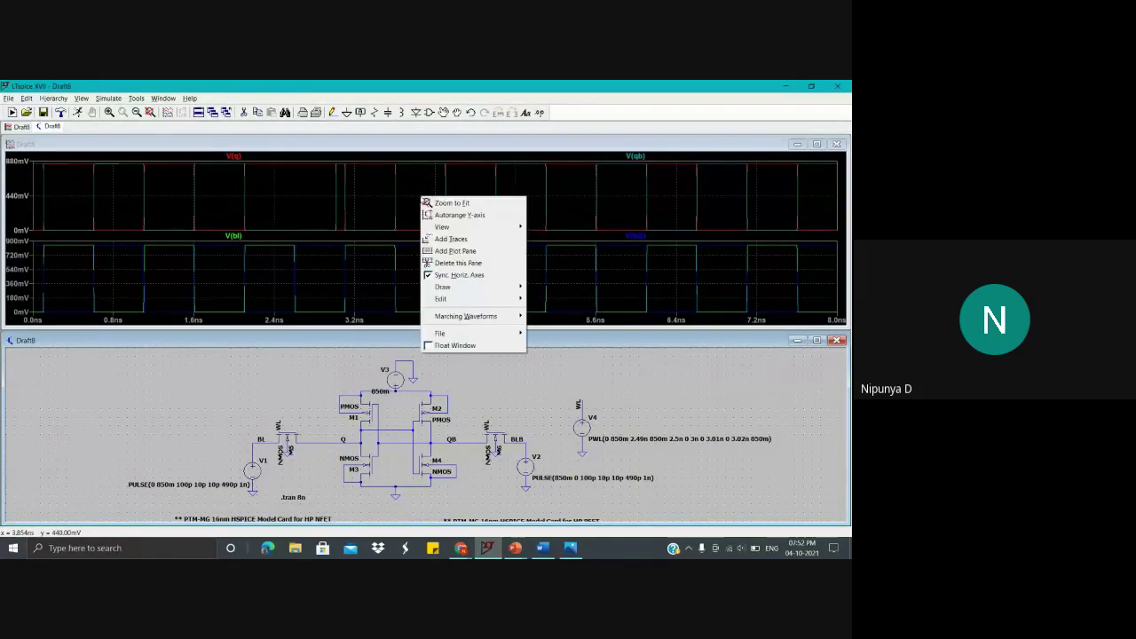
left_click(465, 255)
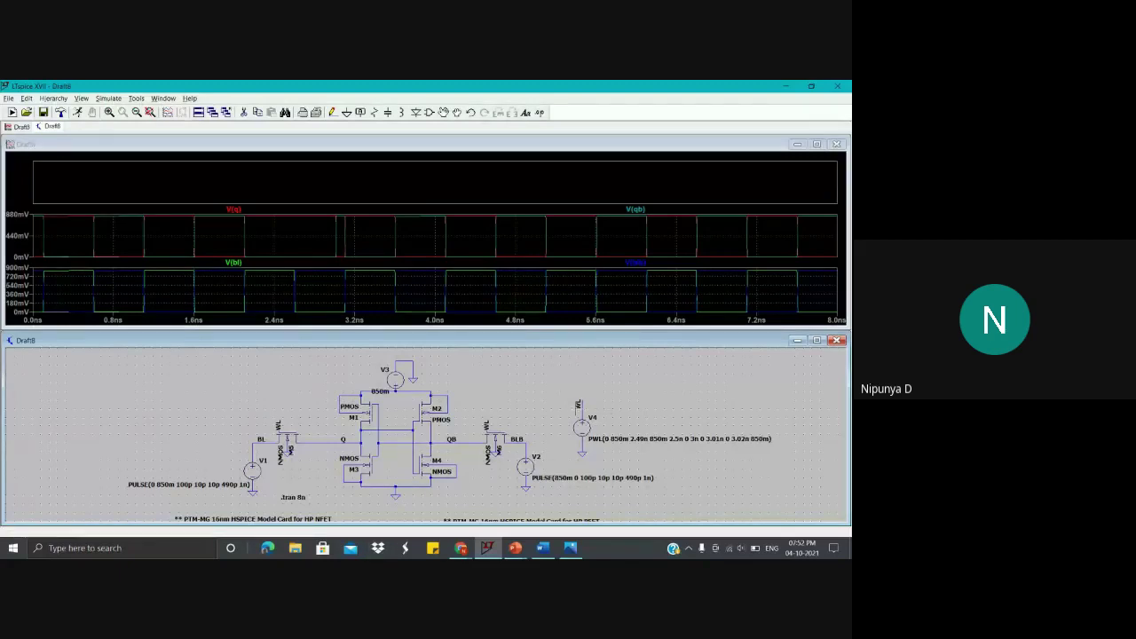
left_click(586, 401)
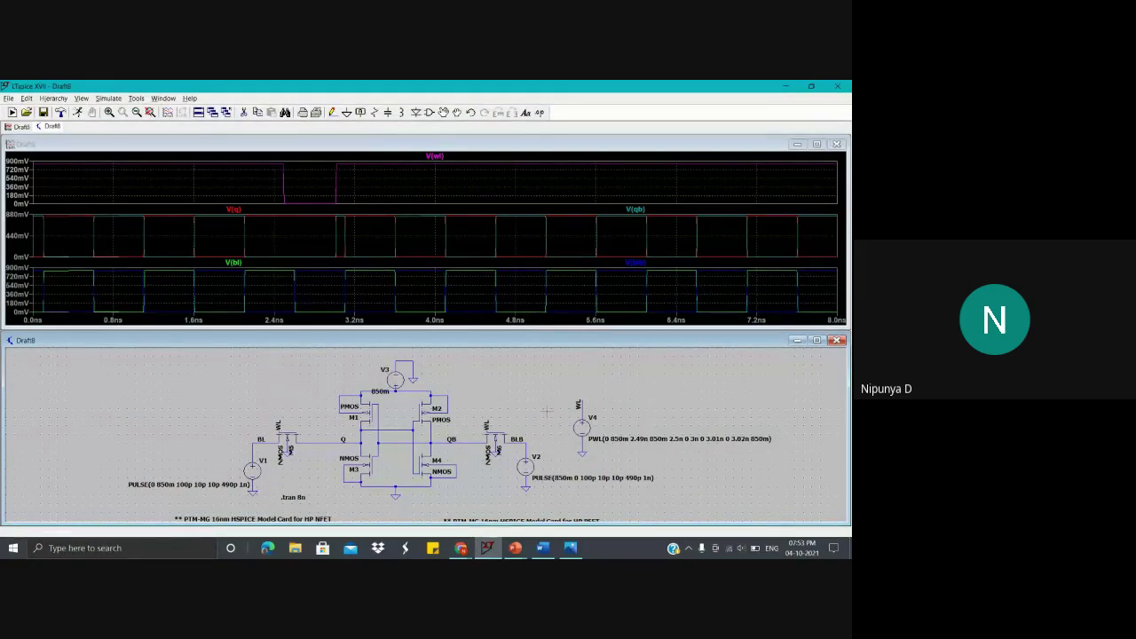
left_click(817, 144)
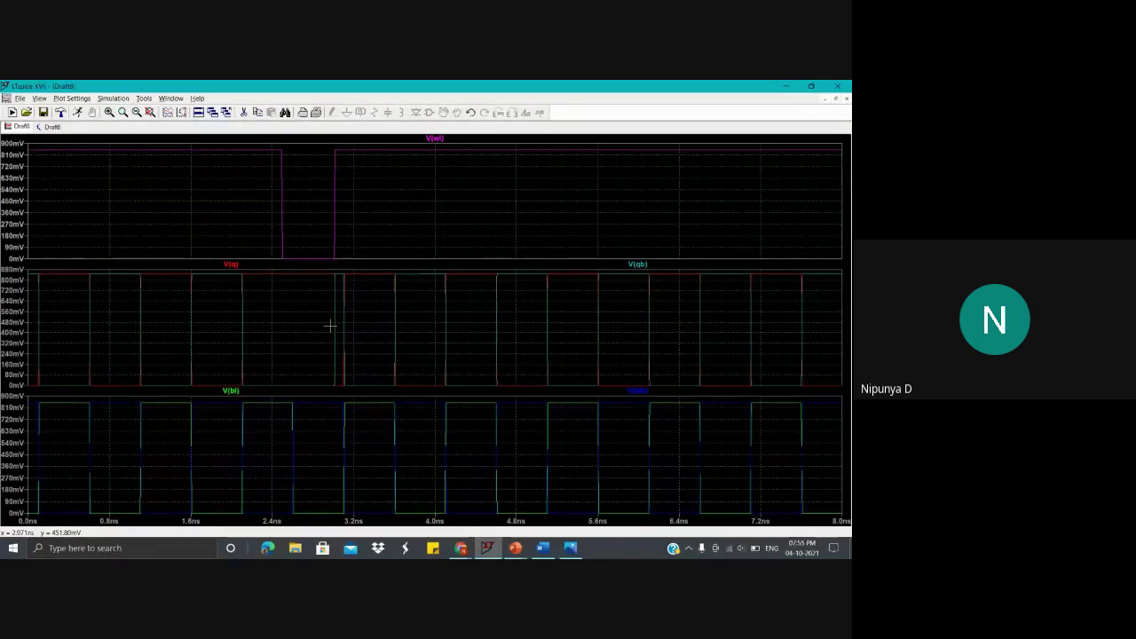
Step: Switch to the PowerPoint slide show and advance from the 6T-SRAM cell slide to "The bigger picture..." slide
left_click(793, 90)
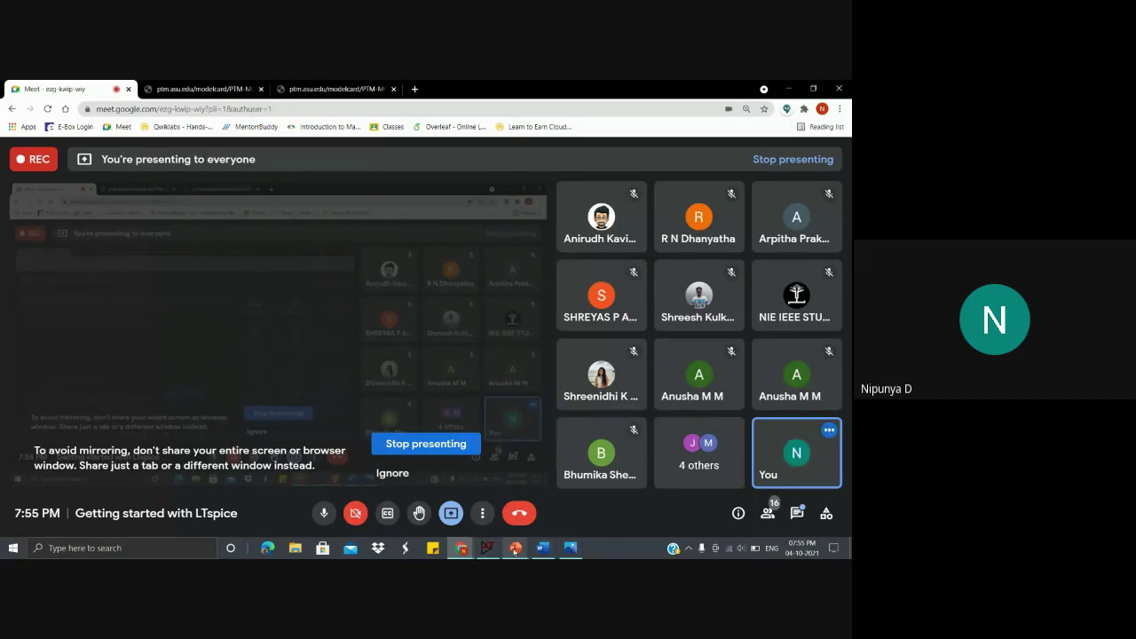
mouse_move(519, 547)
left_click(554, 503)
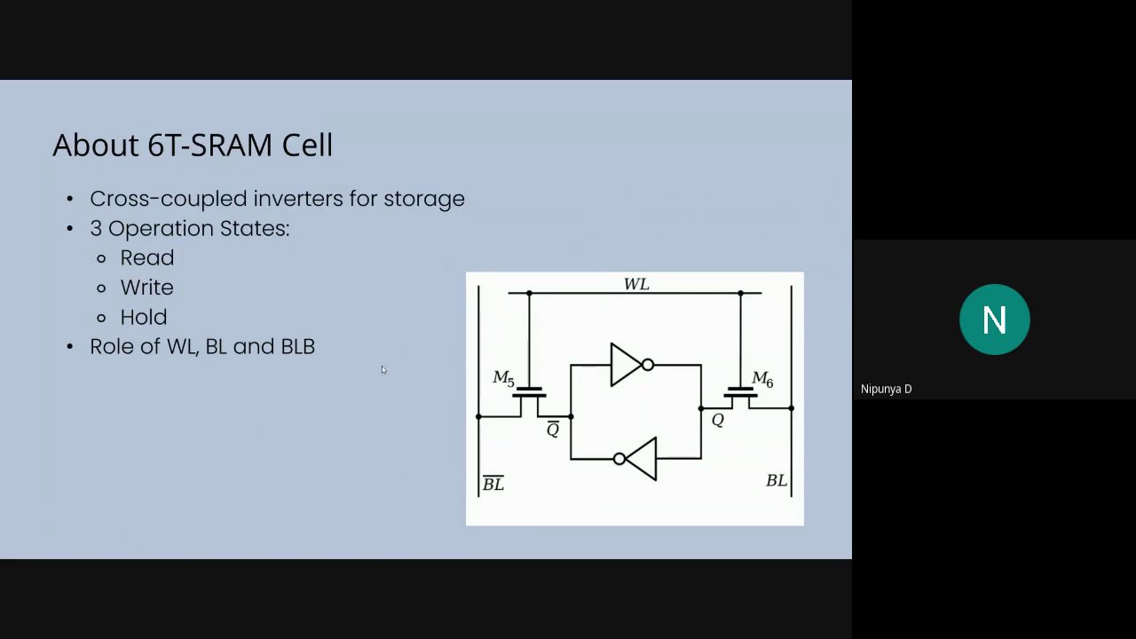
key("Right")
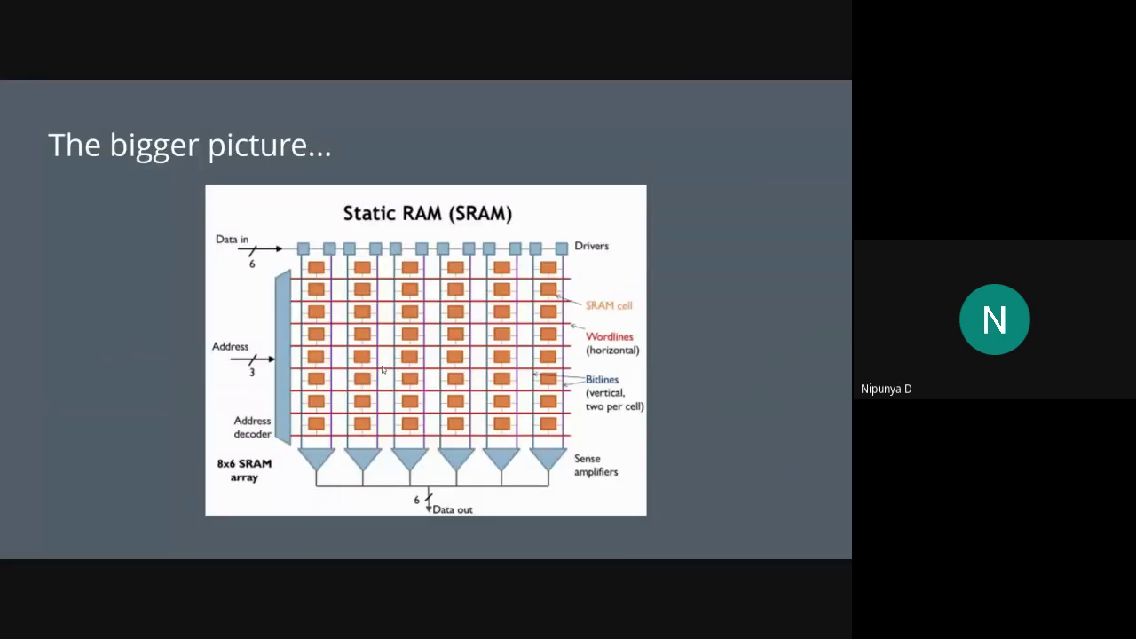